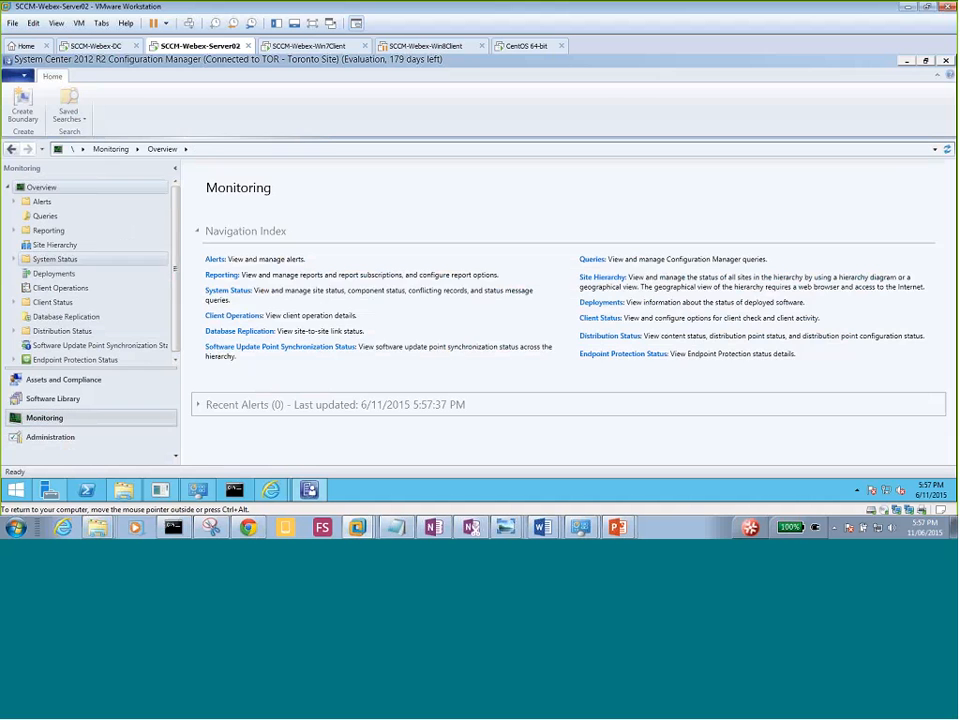
Review Site Status, where all six Server02 roles are OK, then switch to Component Status.
{"action": "left_click", "coordinate": [14, 259]}
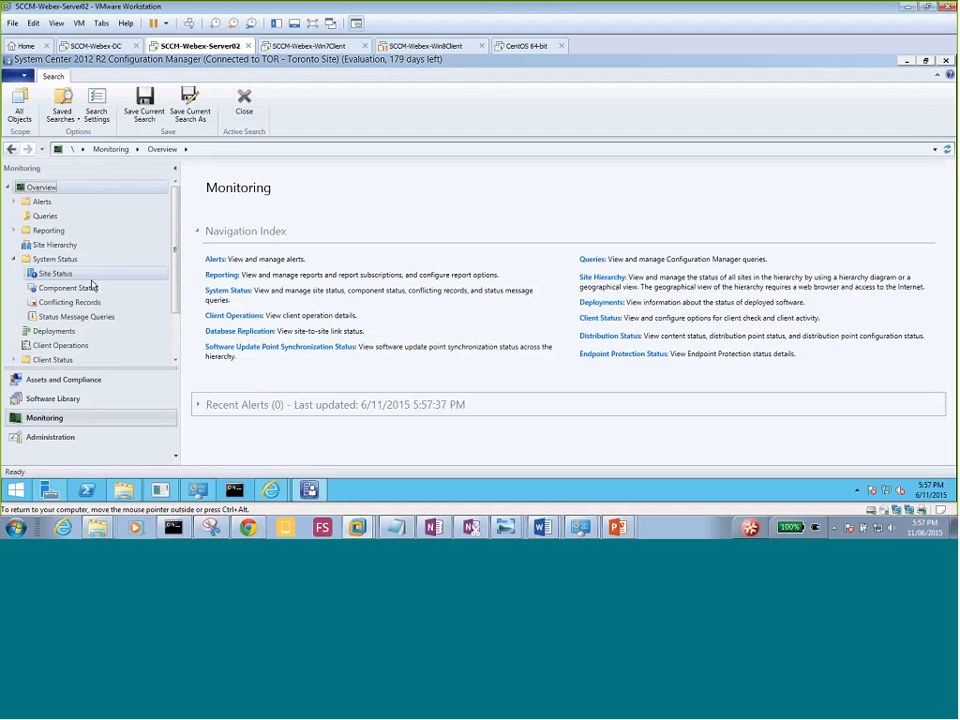
{"action": "left_click", "coordinate": [62, 276]}
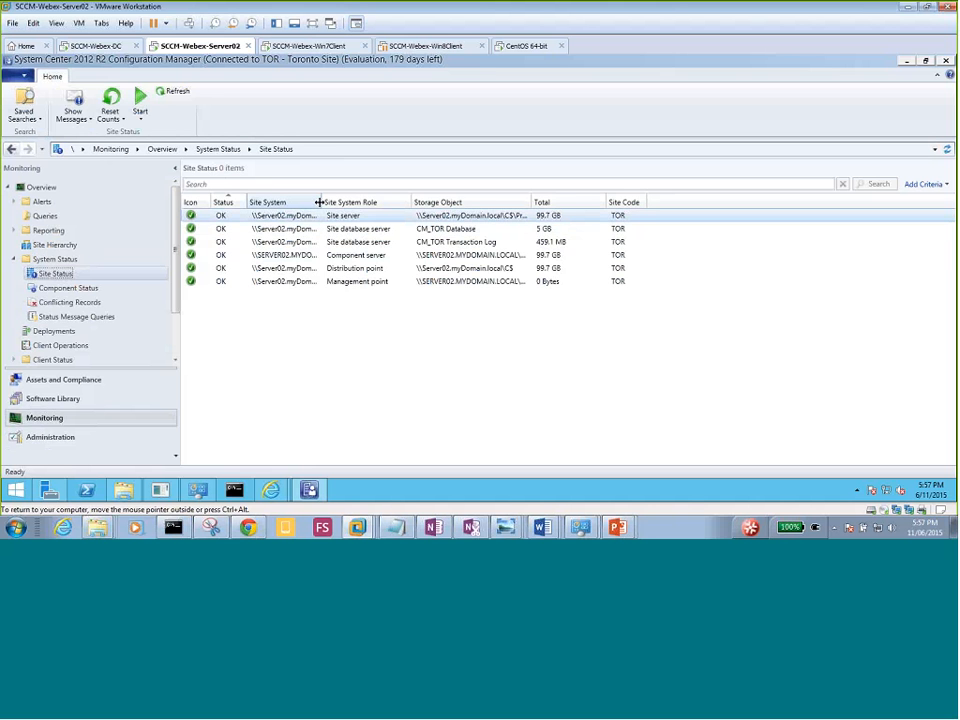
{"action": "double_click", "coordinate": [318, 202]}
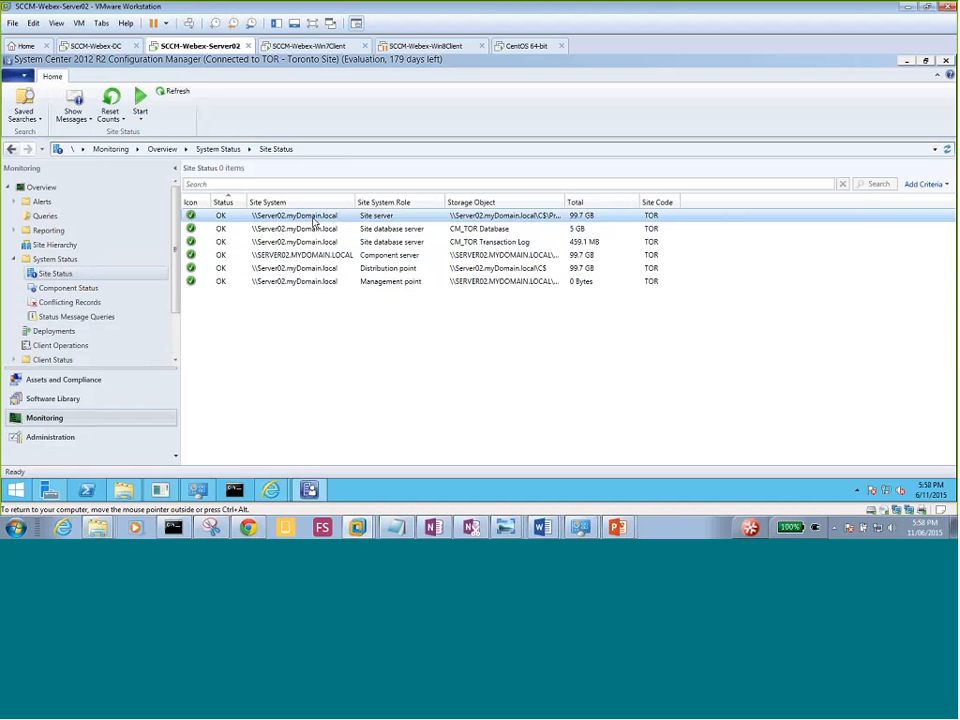
{"action": "left_click", "coordinate": [60, 289]}
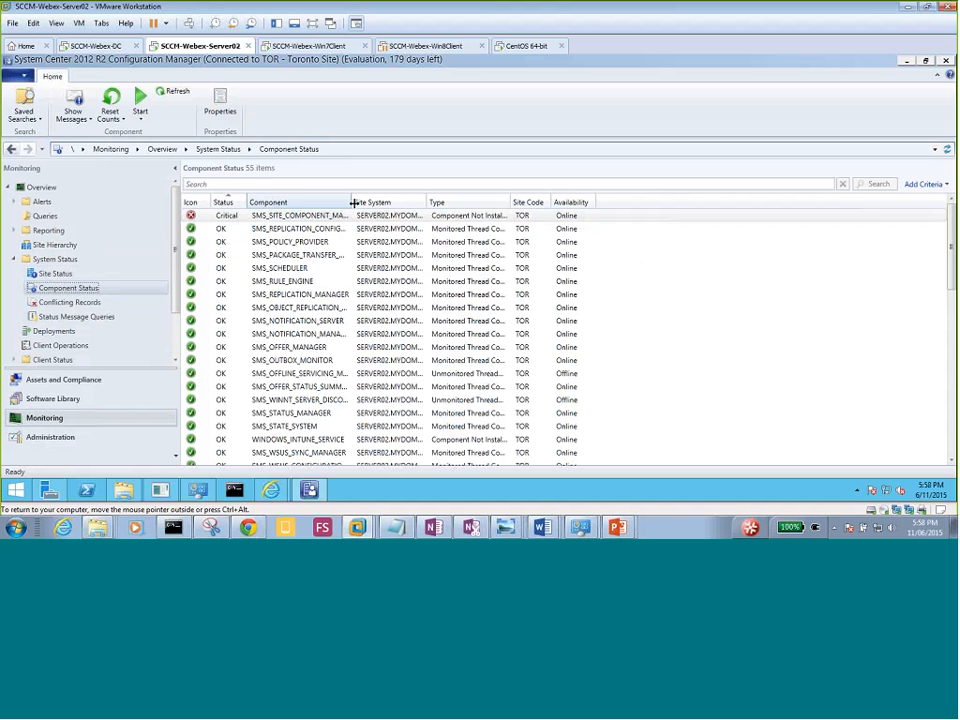
Widen the Component column and look through SMS_SITE_COMPONENT_MANAGER's Show Messages options, cancelling the error view.
{"action": "double_click", "coordinate": [350, 208]}
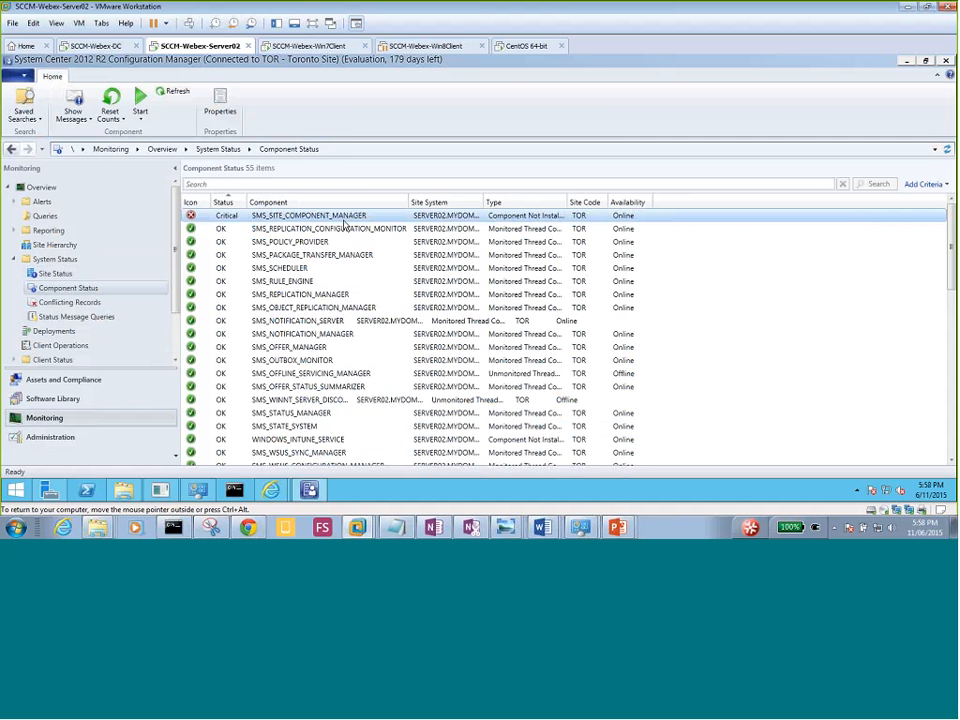
{"action": "right_click", "coordinate": [344, 220]}
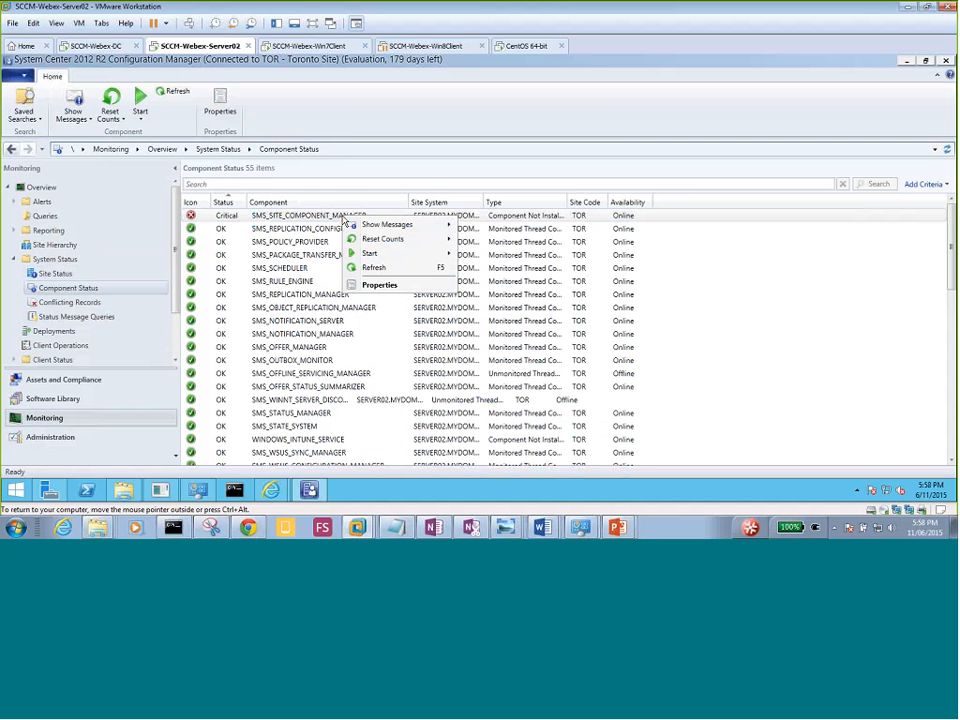
{"action": "mouse_move", "coordinate": [381, 228]}
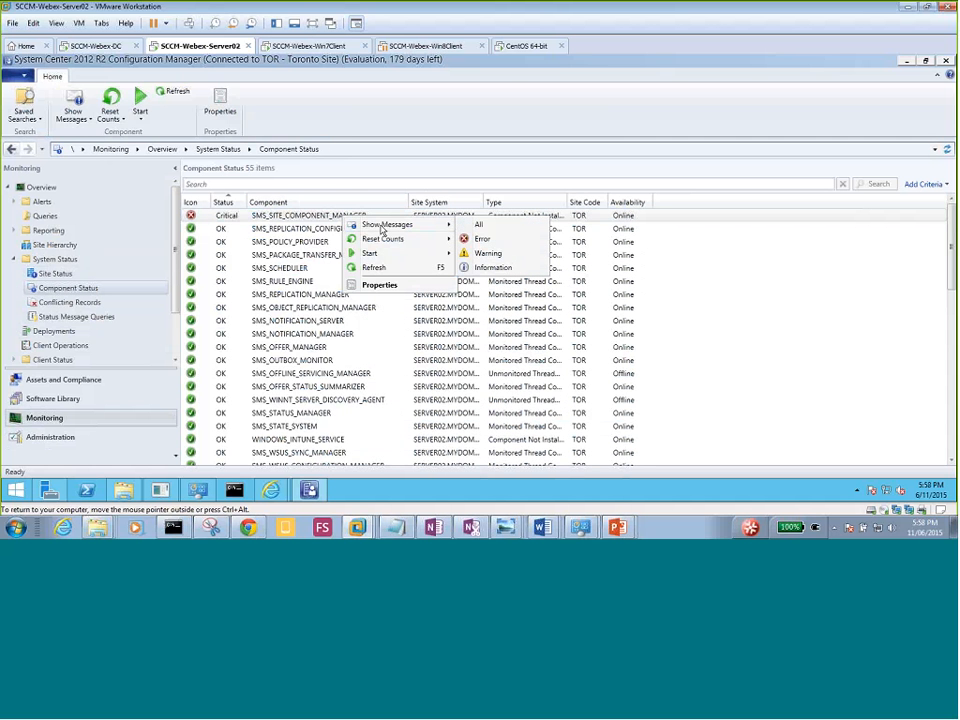
{"action": "left_click", "coordinate": [480, 225]}
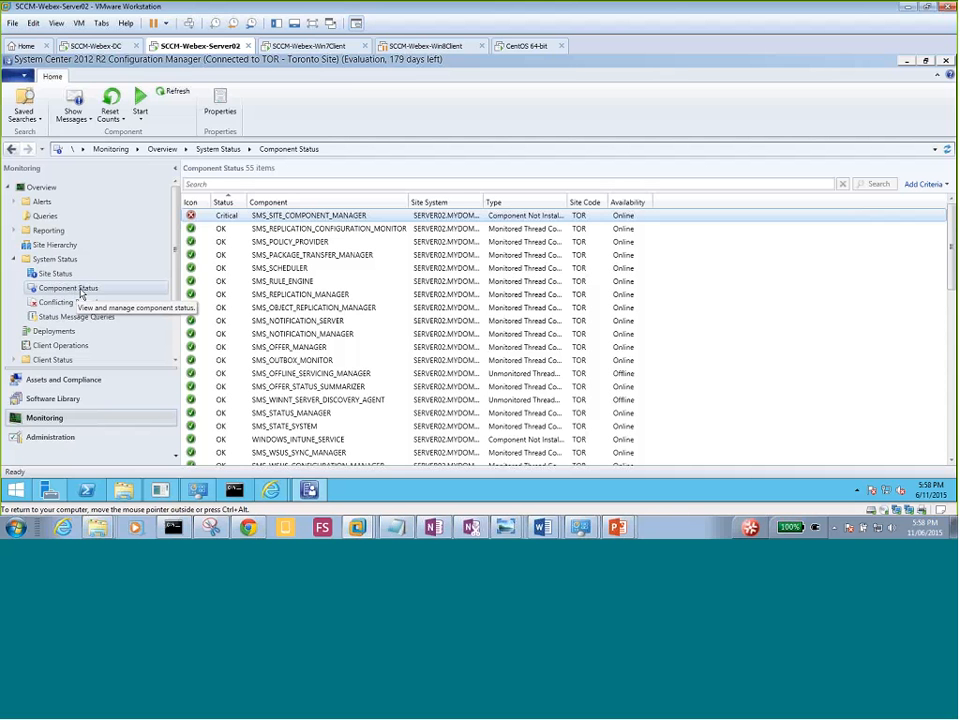
{"action": "right_click", "coordinate": [325, 214]}
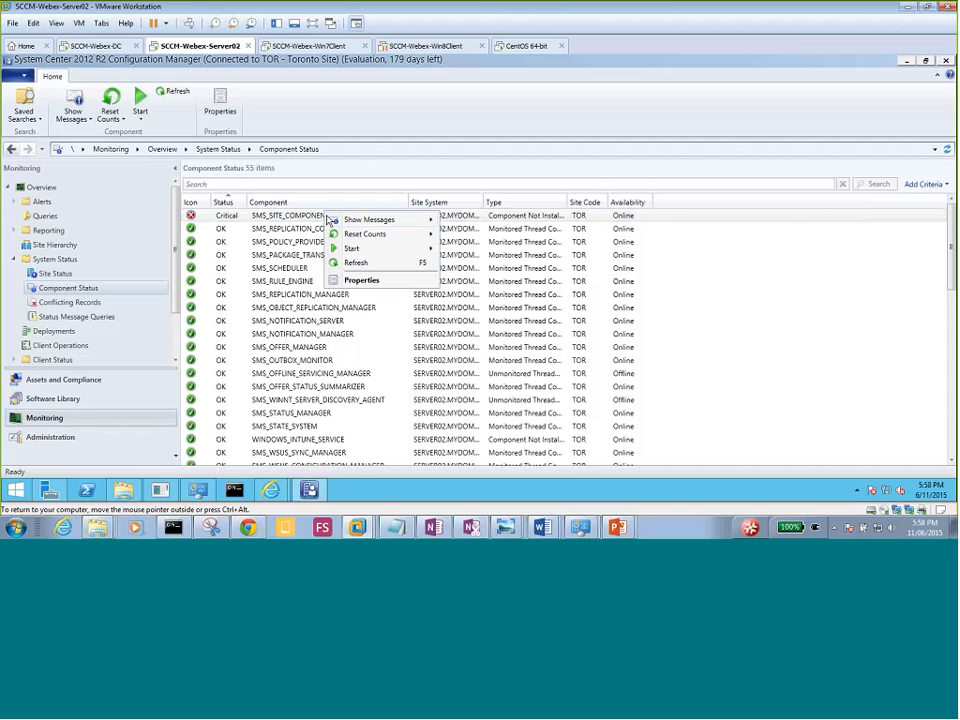
{"action": "mouse_move", "coordinate": [330, 219]}
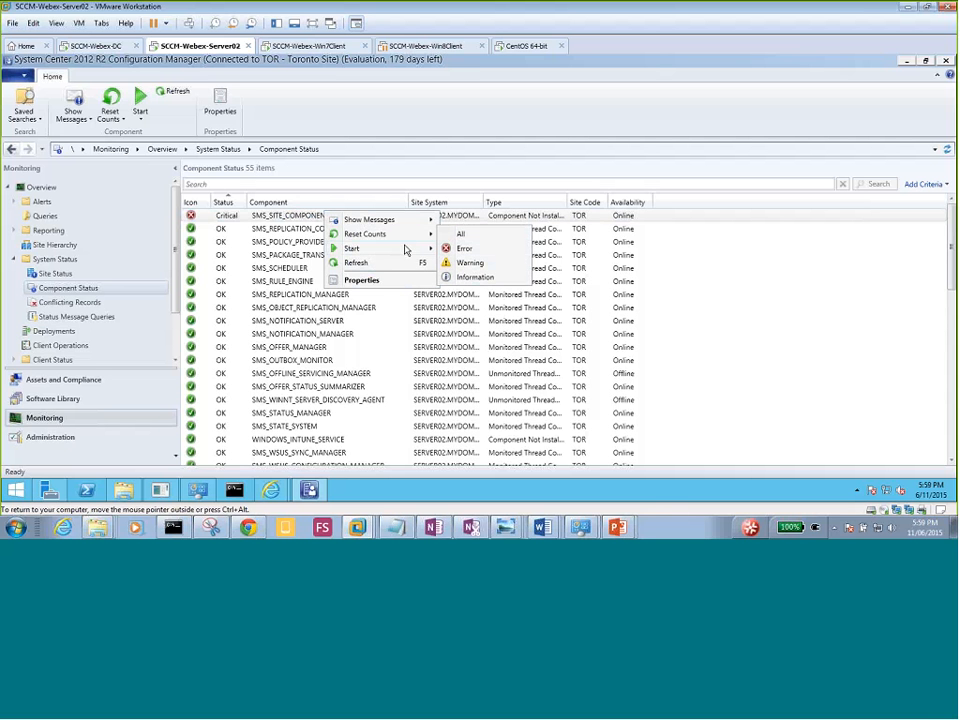
{"action": "mouse_move", "coordinate": [432, 226]}
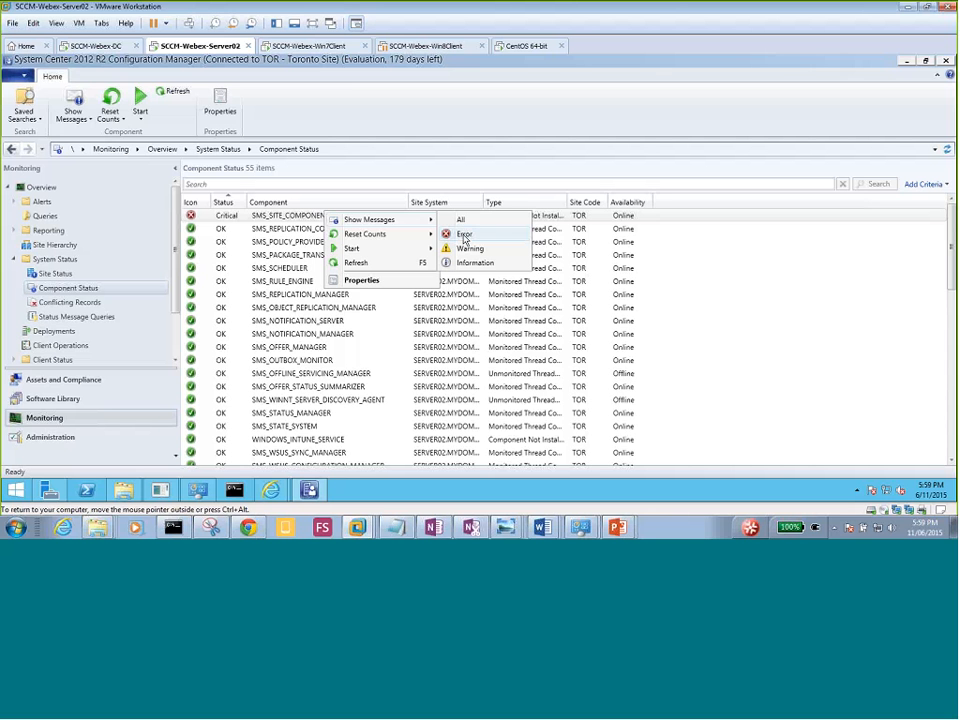
{"action": "left_click", "coordinate": [463, 236]}
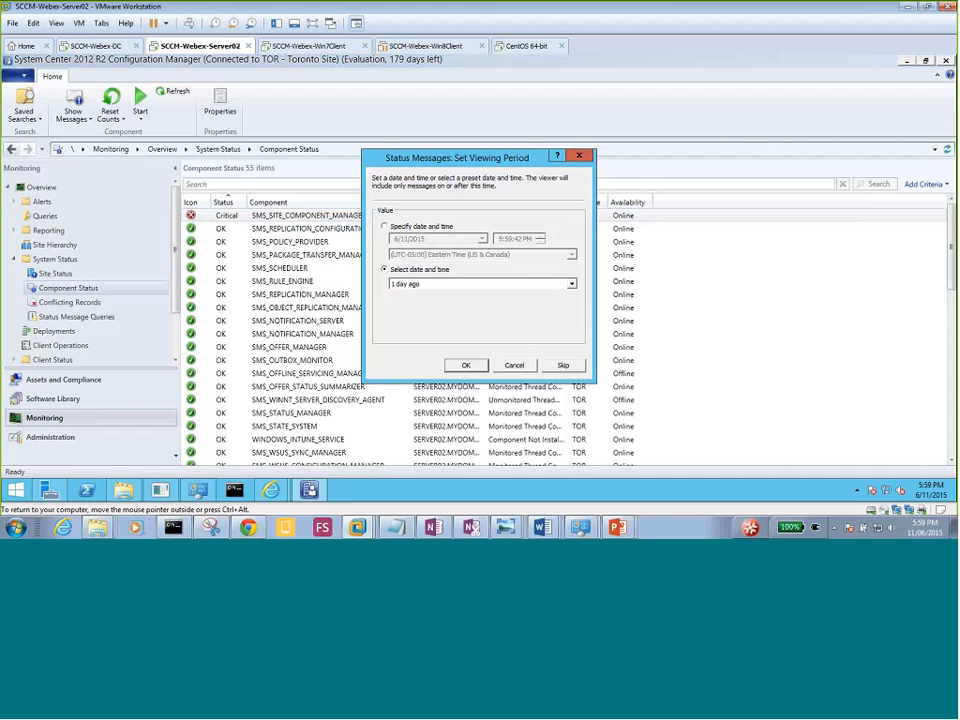
{"action": "left_click", "coordinate": [505, 362]}
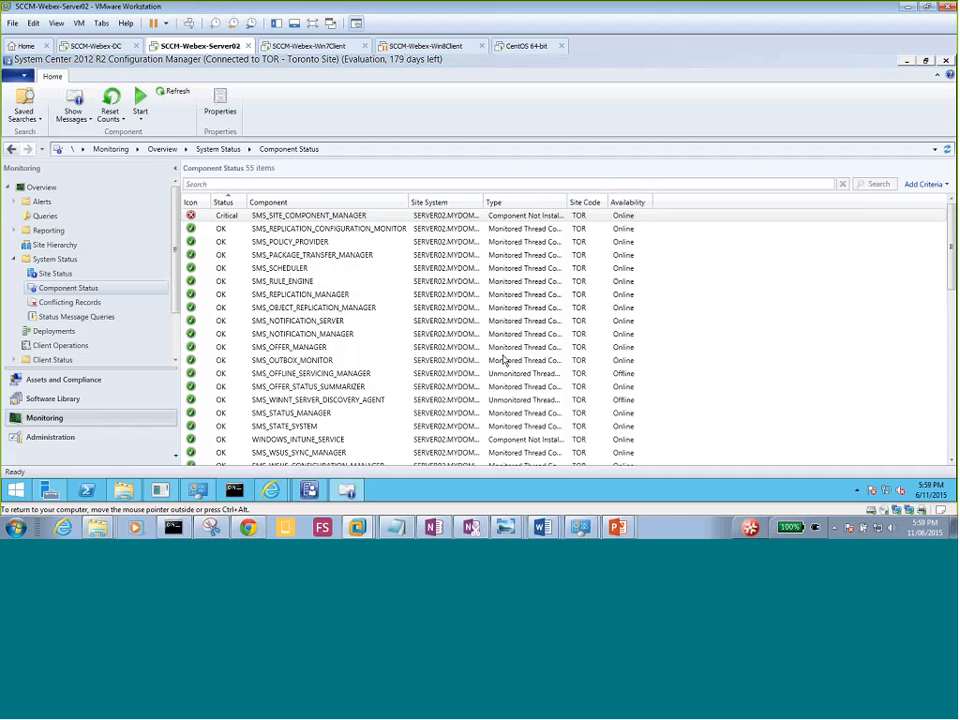
Show all SMS_SITE_COMPONENT_MANAGER status messages from 2 days ago onward.
{"action": "right_click", "coordinate": [352, 218]}
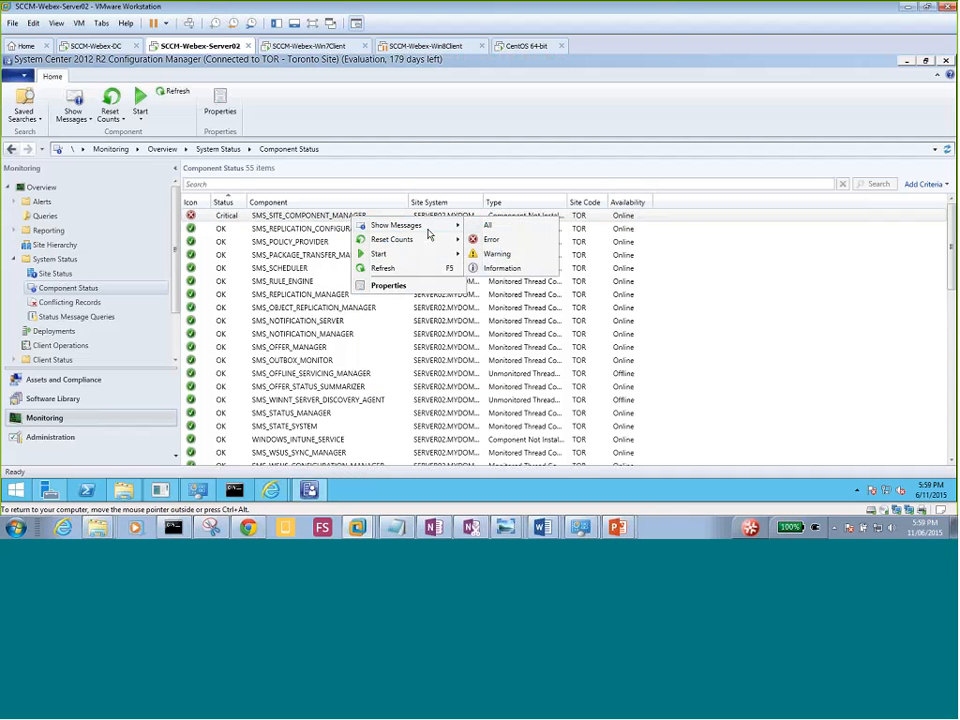
{"action": "left_click", "coordinate": [490, 226]}
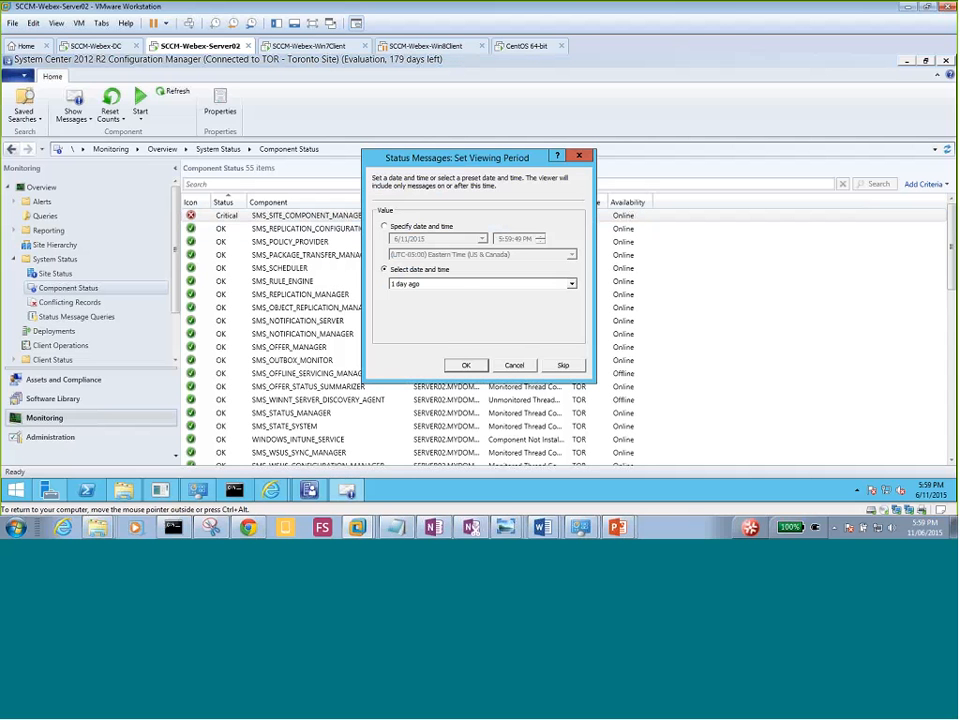
{"action": "left_click", "coordinate": [432, 285]}
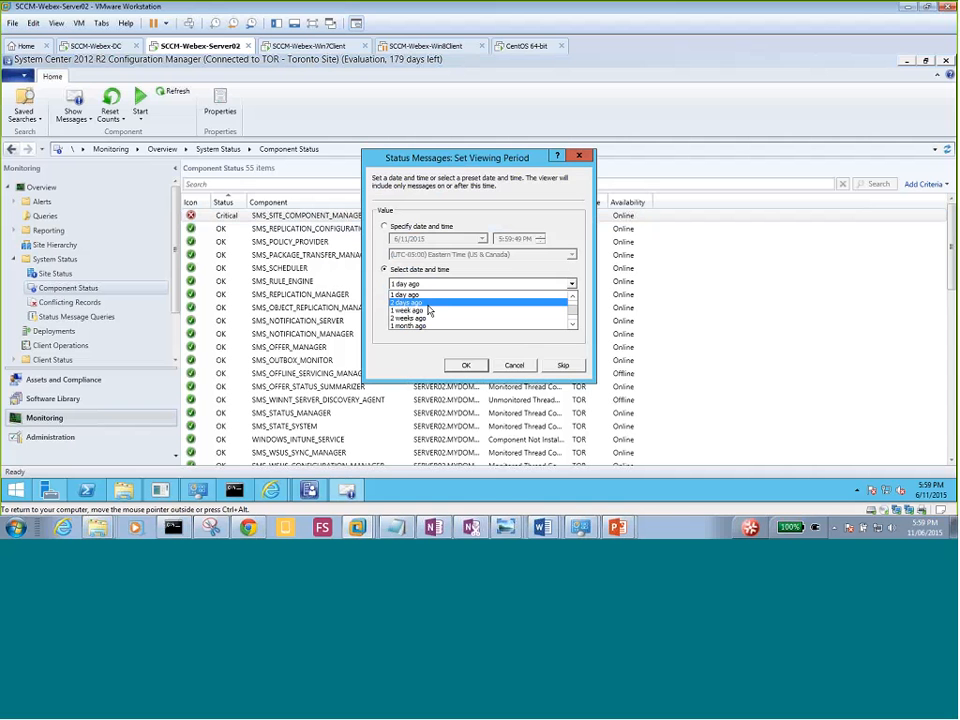
{"action": "left_click", "coordinate": [427, 304]}
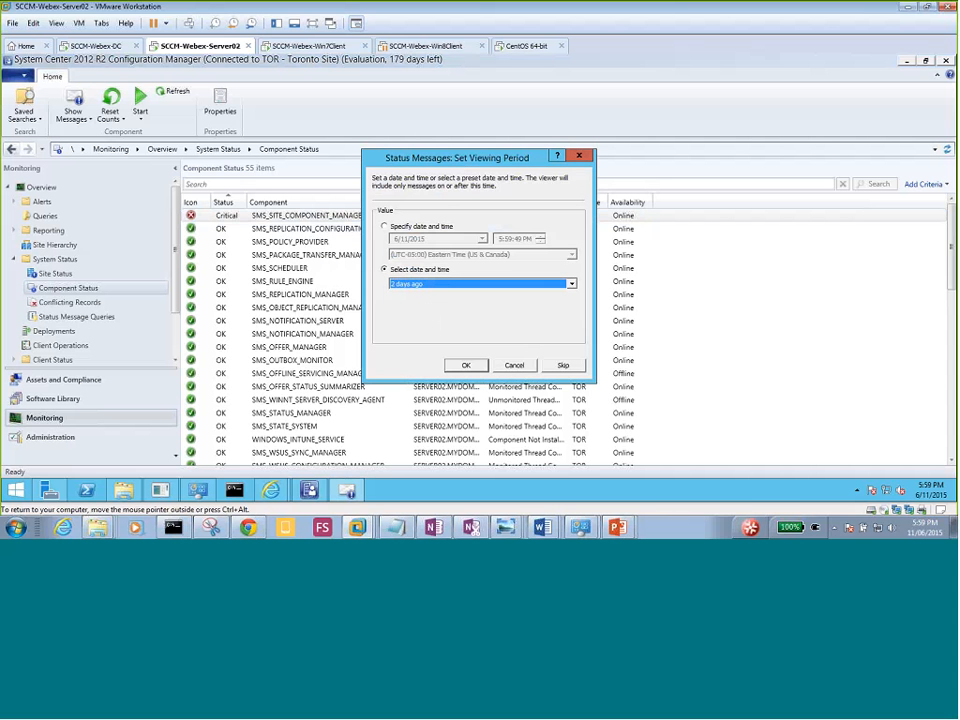
{"action": "left_click", "coordinate": [465, 365]}
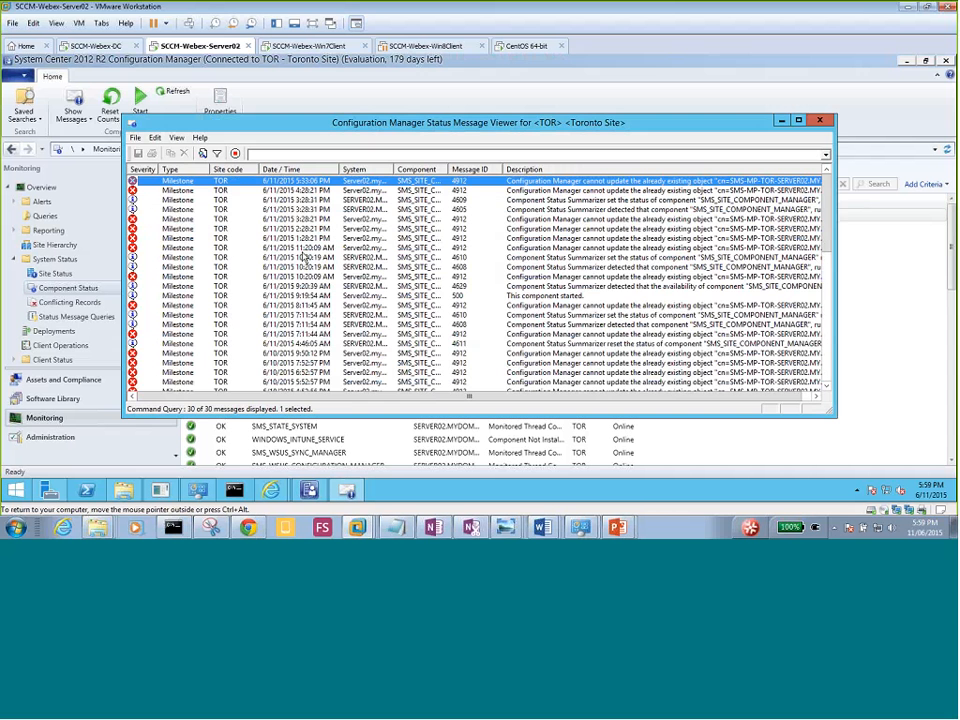
Maximize the Status Message Viewer and auto-fit the Description column to read the 4912 errors.
{"action": "left_click", "coordinate": [797, 121]}
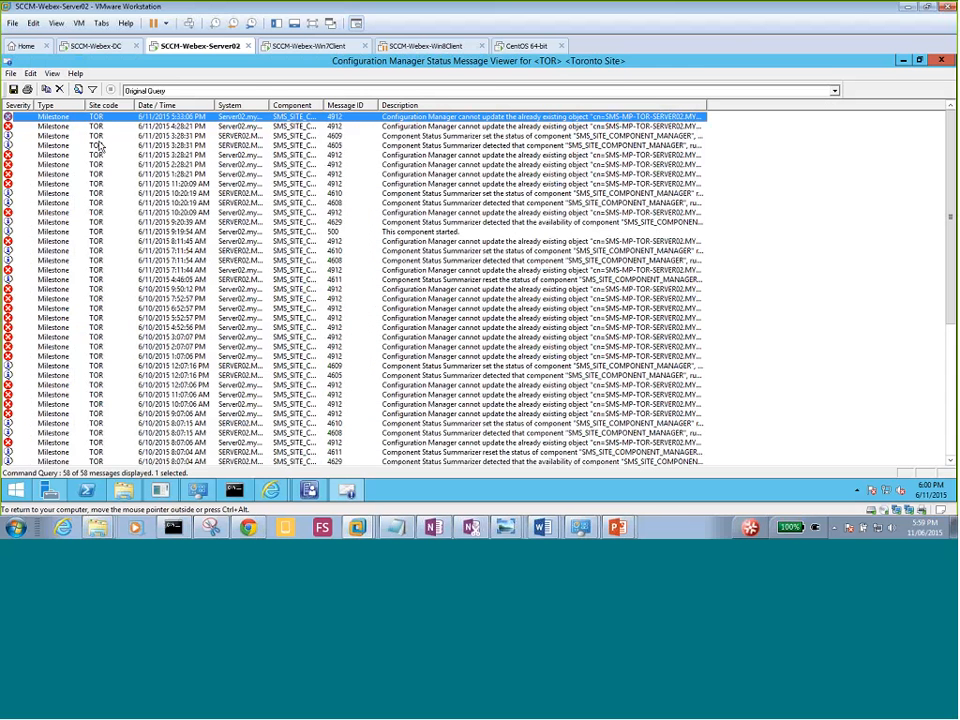
{"action": "double_click", "coordinate": [707, 104]}
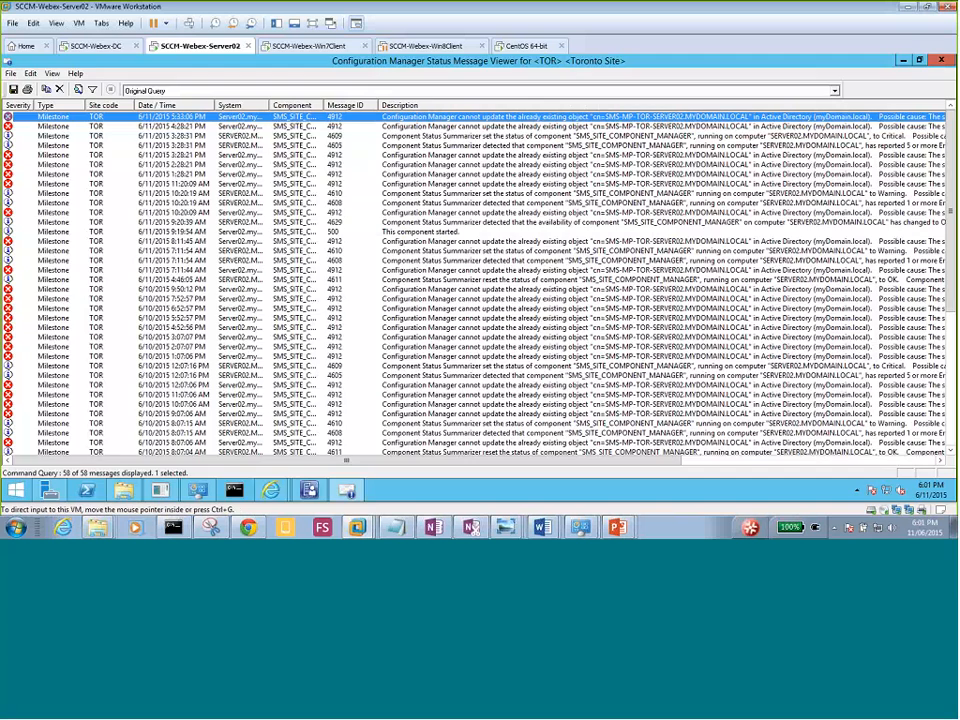
On the domain controller, open Active Directory Users and Computers maximized with Advanced Features enabled.
{"action": "left_click", "coordinate": [100, 47]}
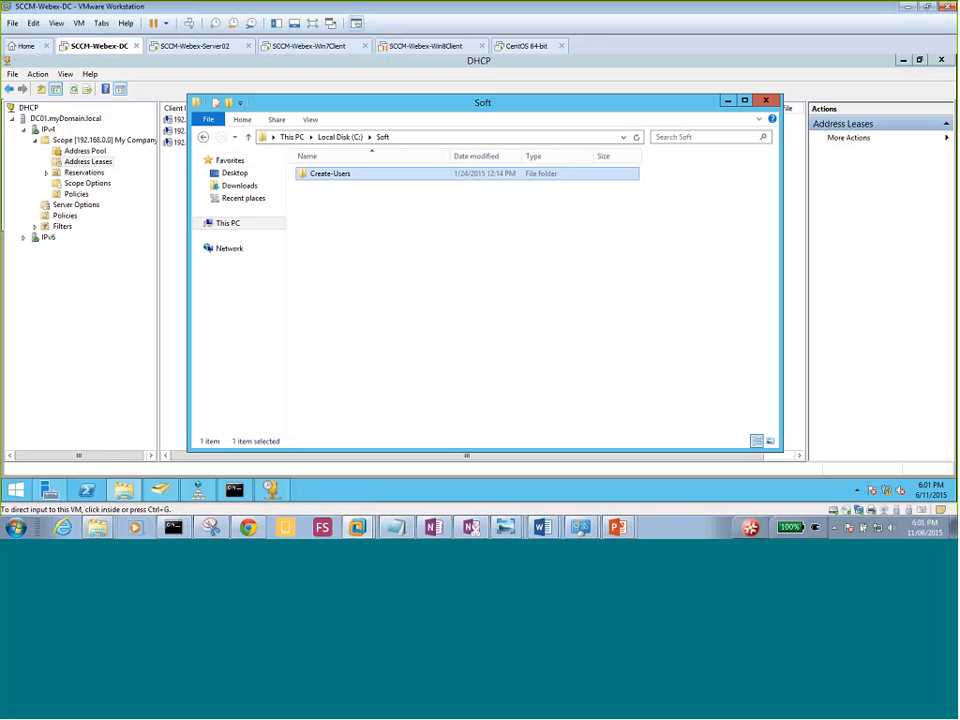
{"action": "left_click", "coordinate": [101, 255]}
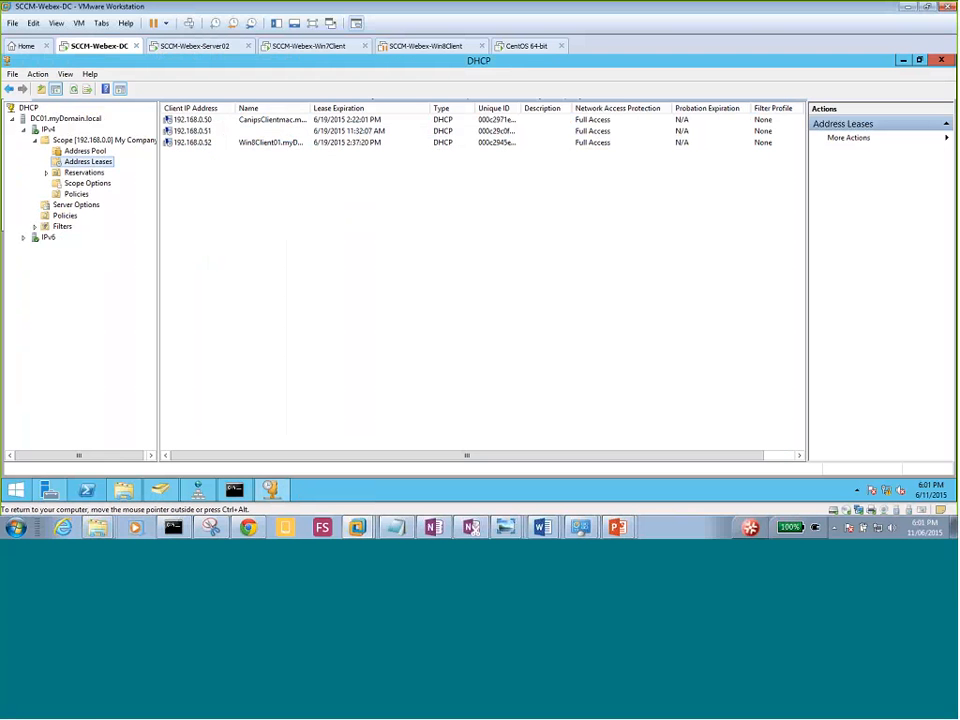
{"action": "left_click", "coordinate": [160, 490]}
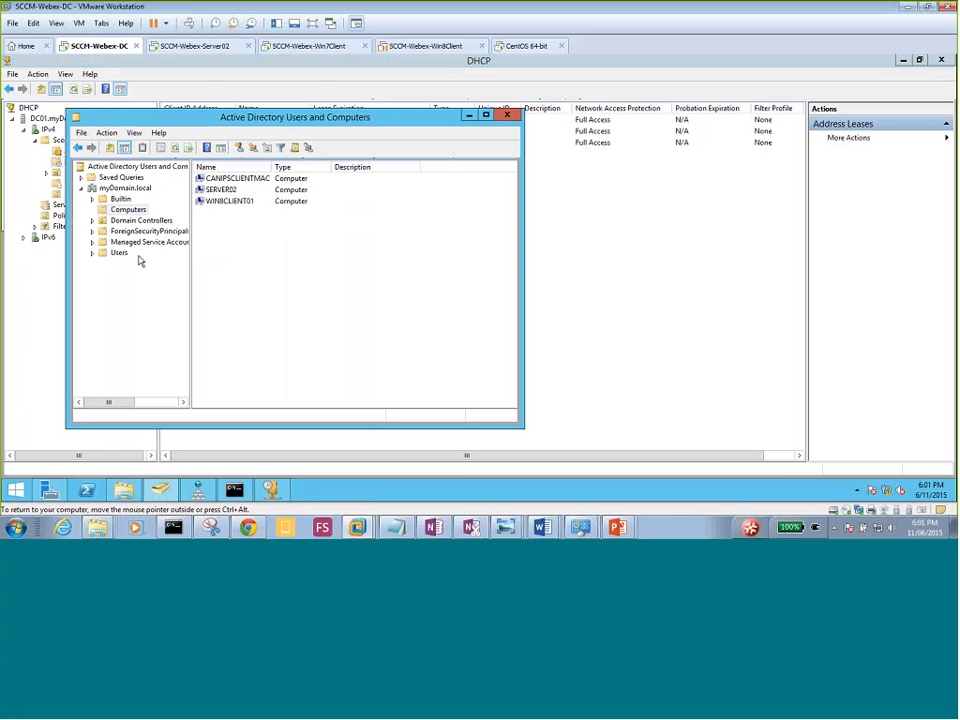
{"action": "left_click", "coordinate": [134, 132]}
{"action": "left_click", "coordinate": [169, 234]}
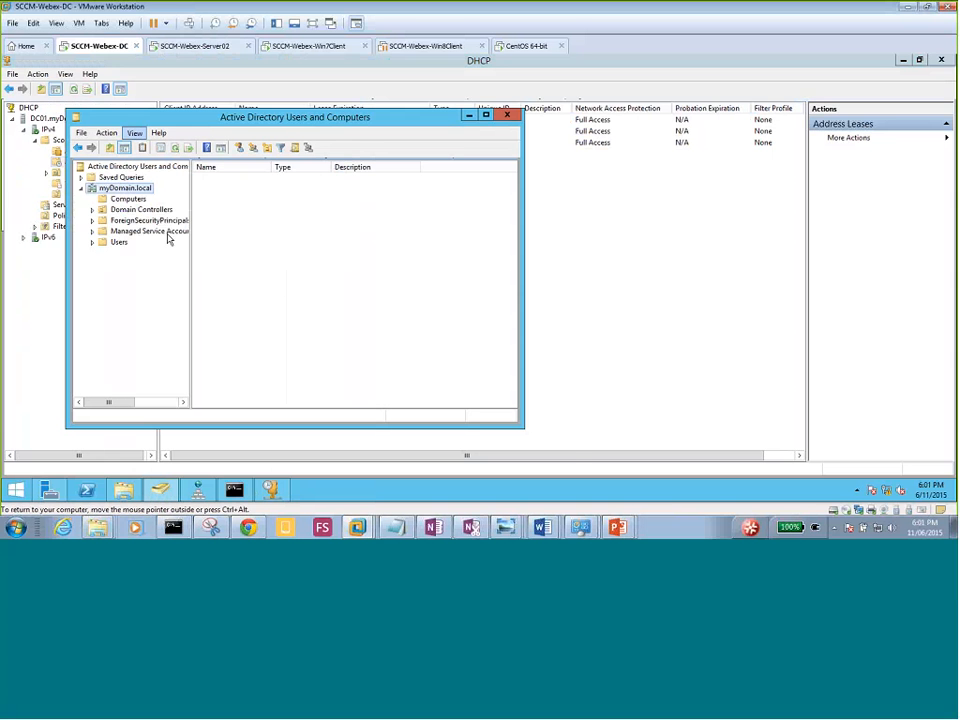
{"action": "double_click", "coordinate": [274, 117]}
Expand System and select System Management to show SMS-MP-TOR and SMS-Site-TOR.
{"action": "left_click", "coordinate": [50, 214]}
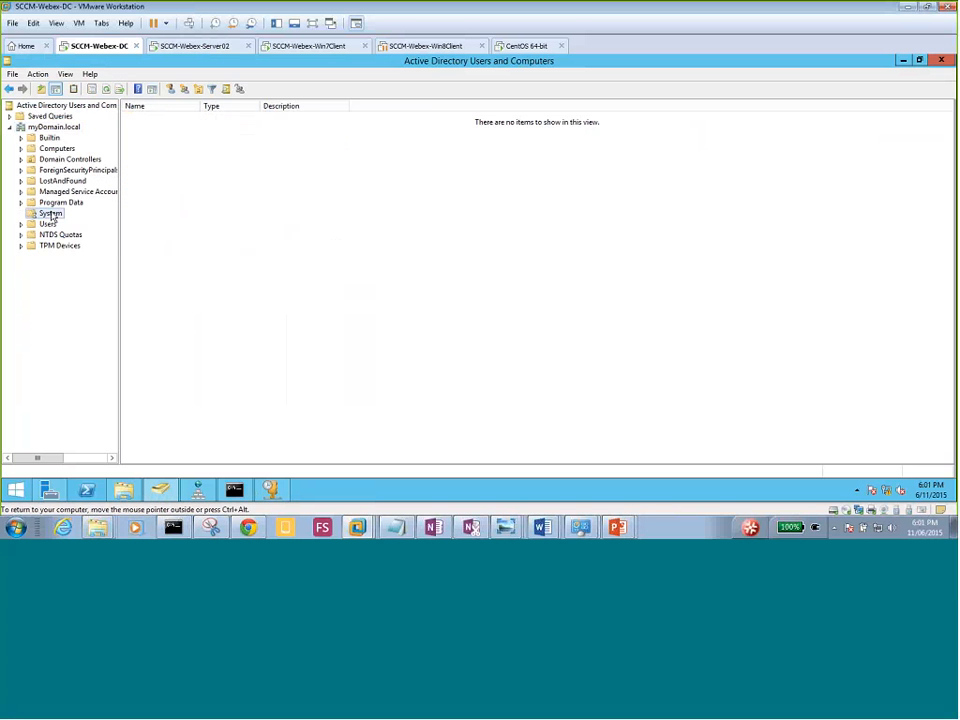
{"action": "double_click", "coordinate": [50, 214]}
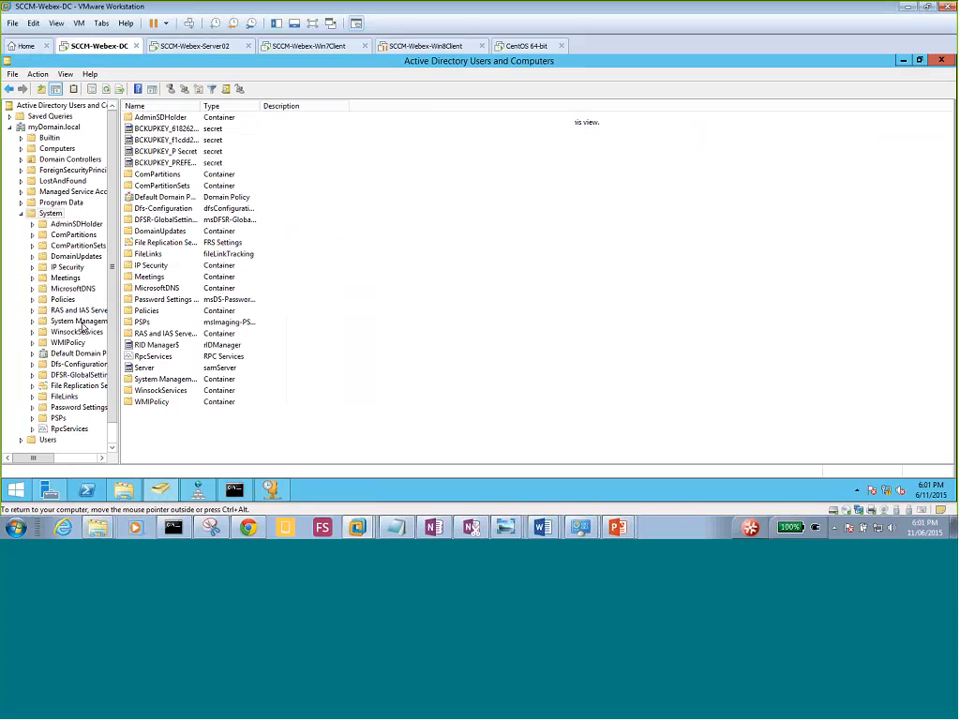
{"action": "left_click", "coordinate": [80, 321]}
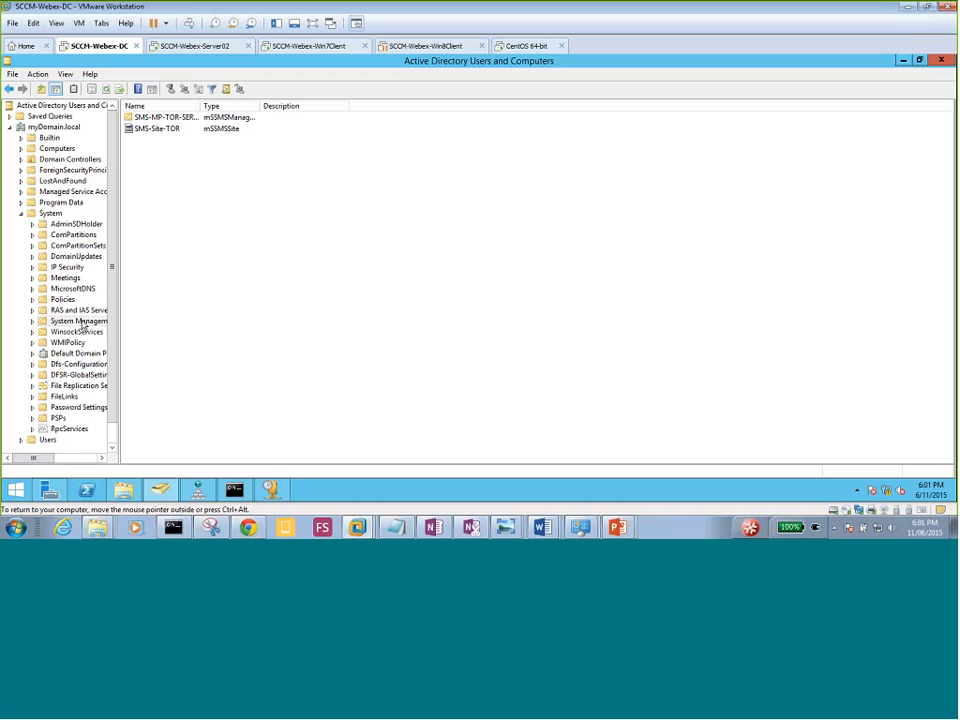
{"action": "left_click", "coordinate": [32, 321]}
{"action": "right_click", "coordinate": [86, 324]}
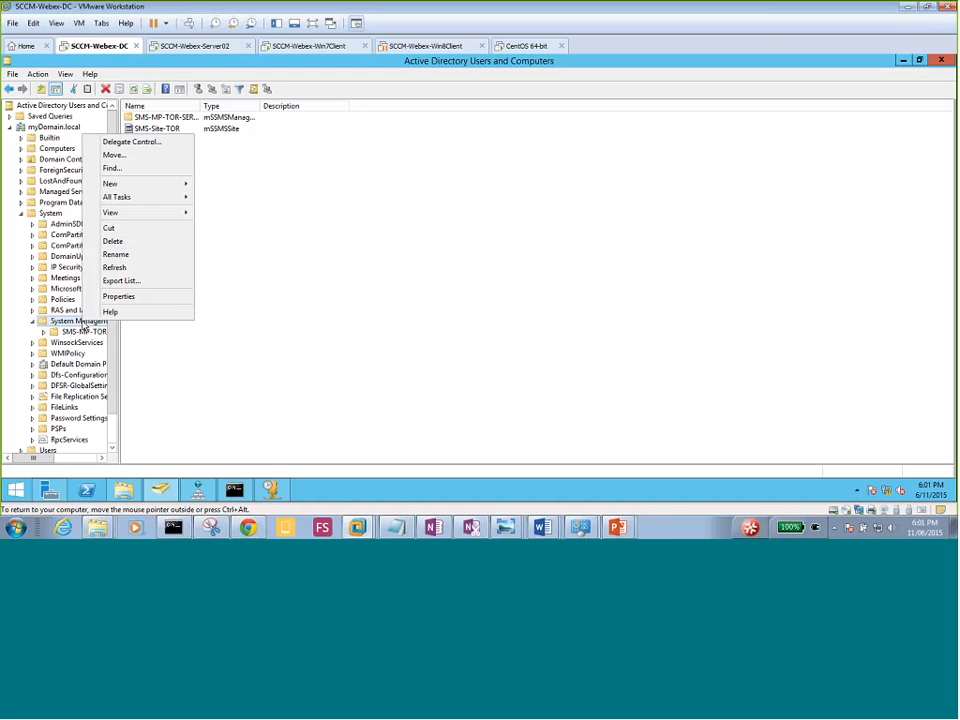
{"action": "left_click", "coordinate": [118, 296]}
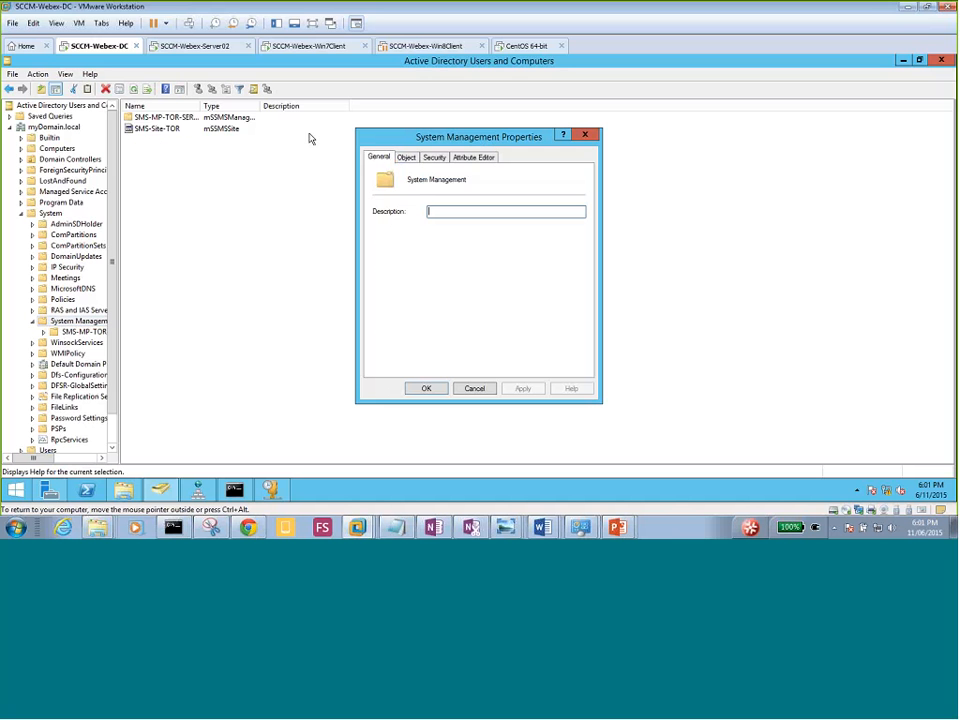
{"action": "left_click", "coordinate": [436, 158]}
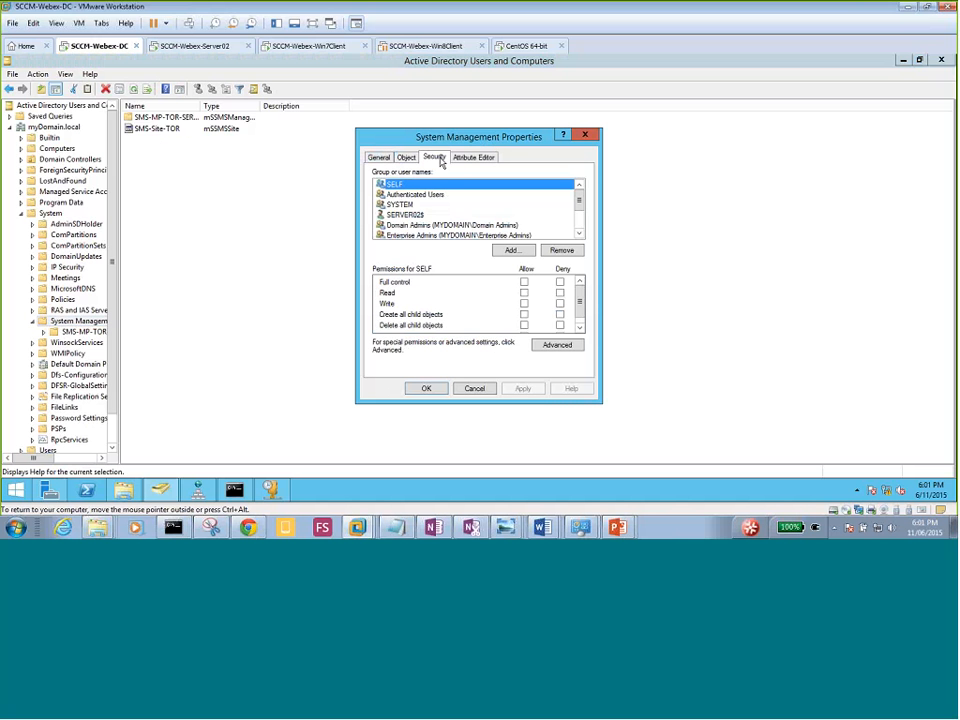
{"action": "left_click", "coordinate": [578, 234]}
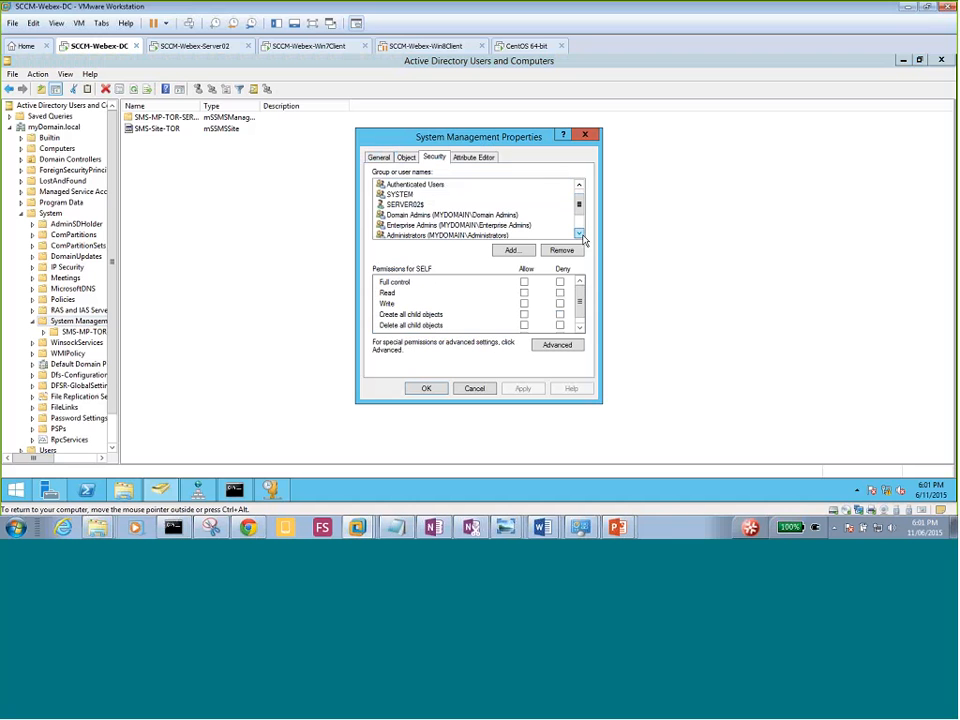
{"action": "left_click", "coordinate": [578, 234]}
{"action": "left_click", "coordinate": [420, 195]}
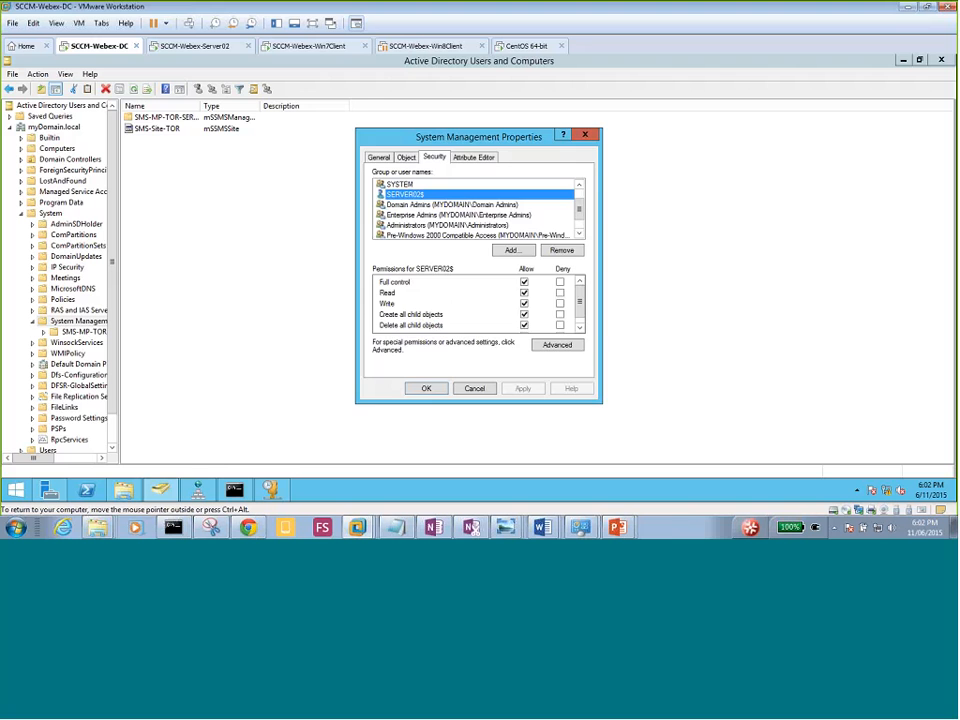
{"action": "left_click", "coordinate": [426, 389]}
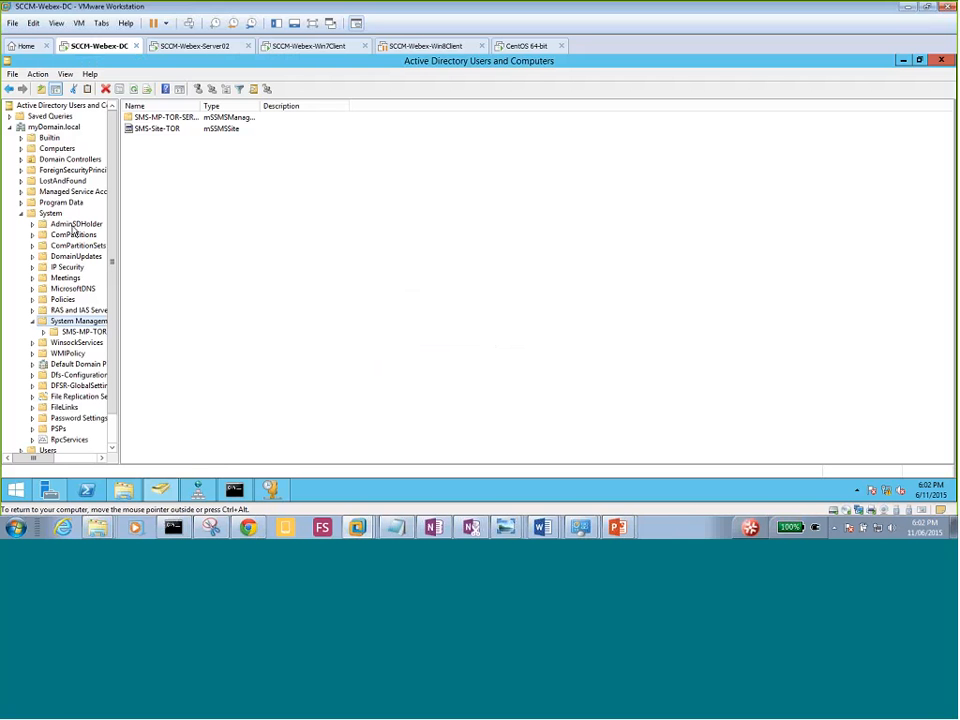
List the Builtin groups with auto-fit Name and Description columns, then return to the Server02 VM.
{"action": "left_click", "coordinate": [50, 138]}
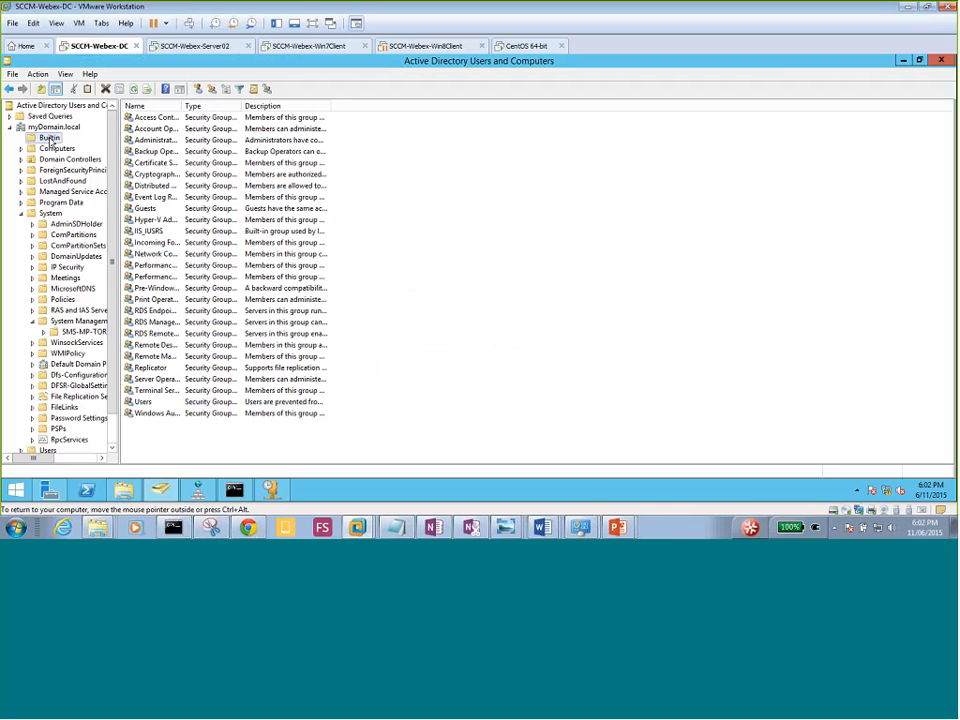
{"action": "left_click", "coordinate": [21, 214]}
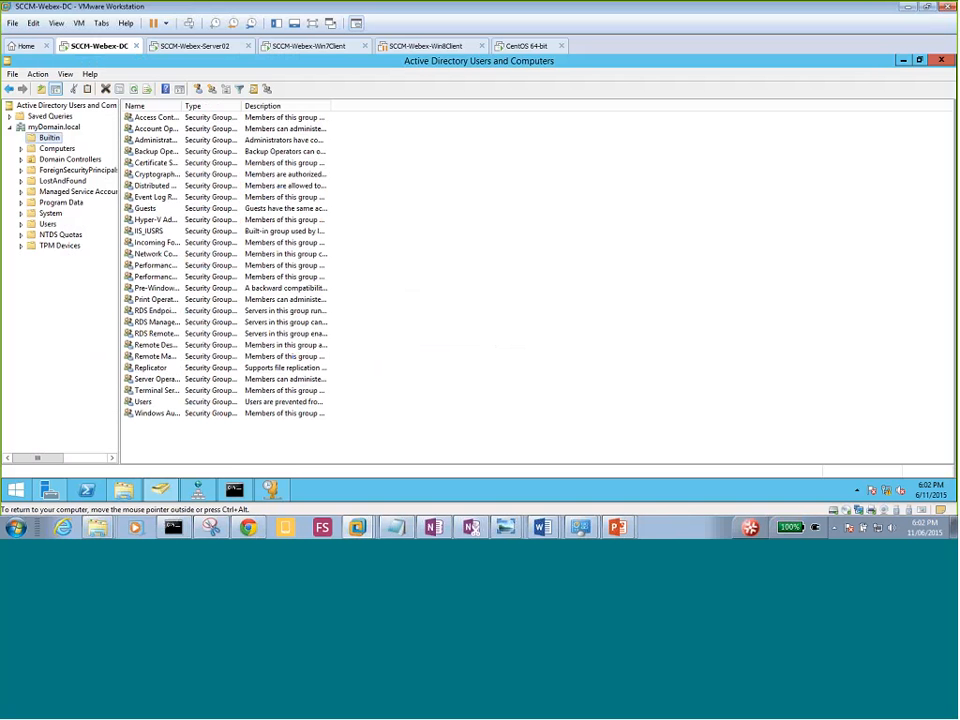
{"action": "double_click", "coordinate": [183, 106]}
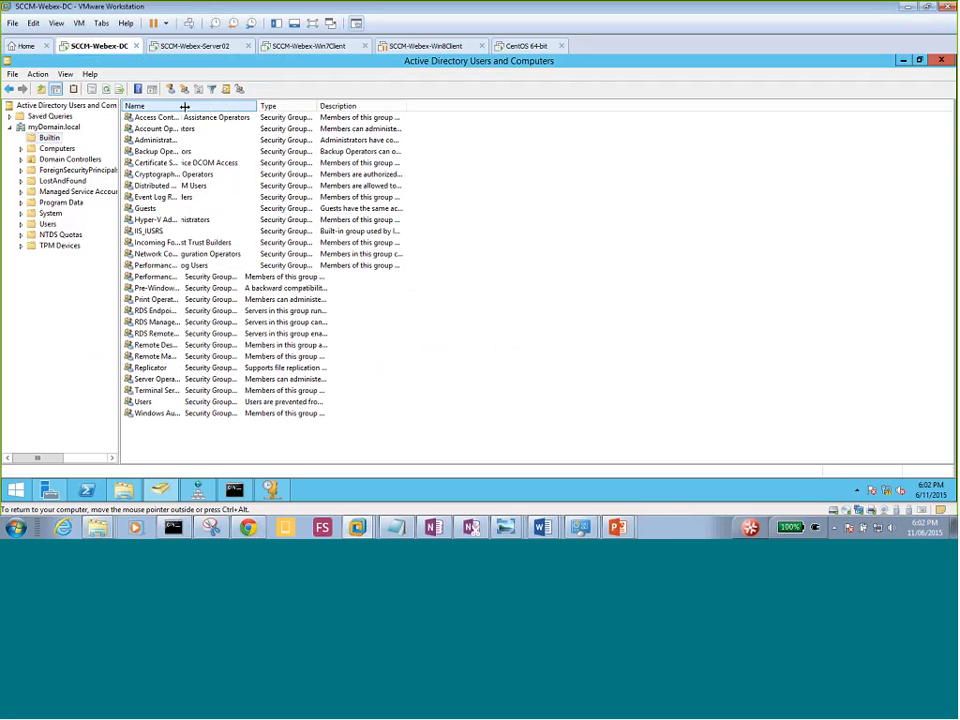
{"action": "double_click", "coordinate": [405, 105]}
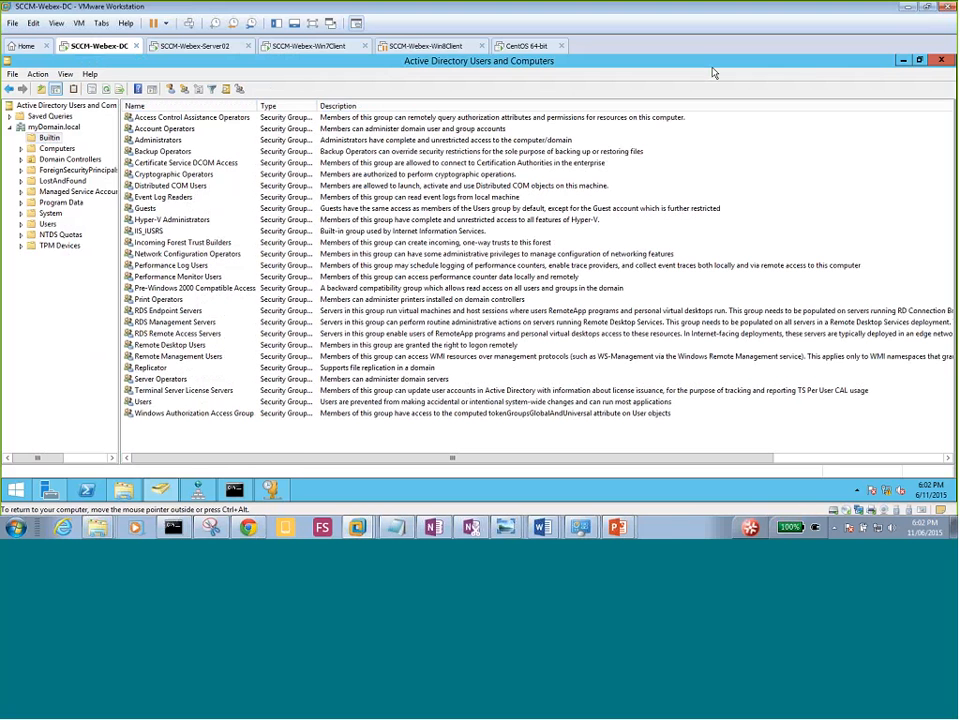
{"action": "mouse_move", "coordinate": [234, 489]}
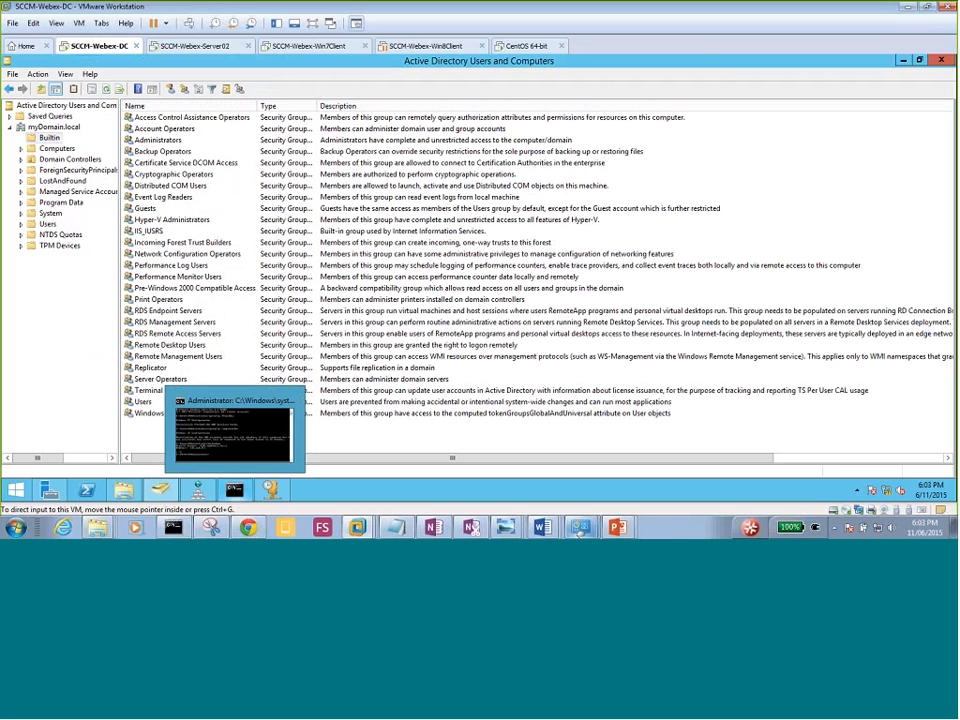
{"action": "mouse_move", "coordinate": [630, 534]}
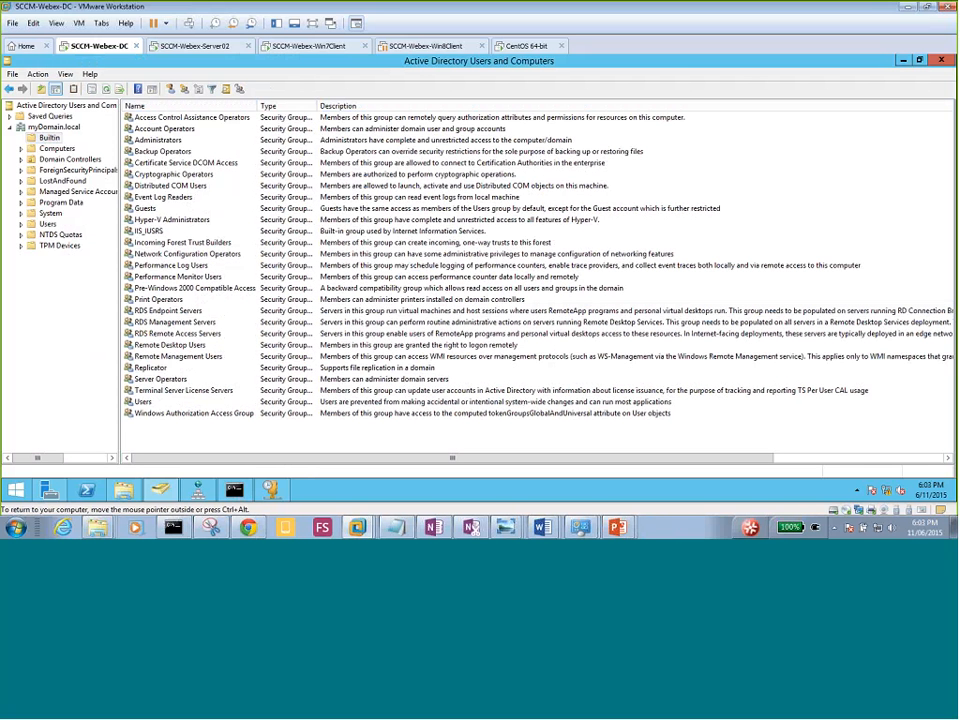
{"action": "left_click", "coordinate": [49, 138]}
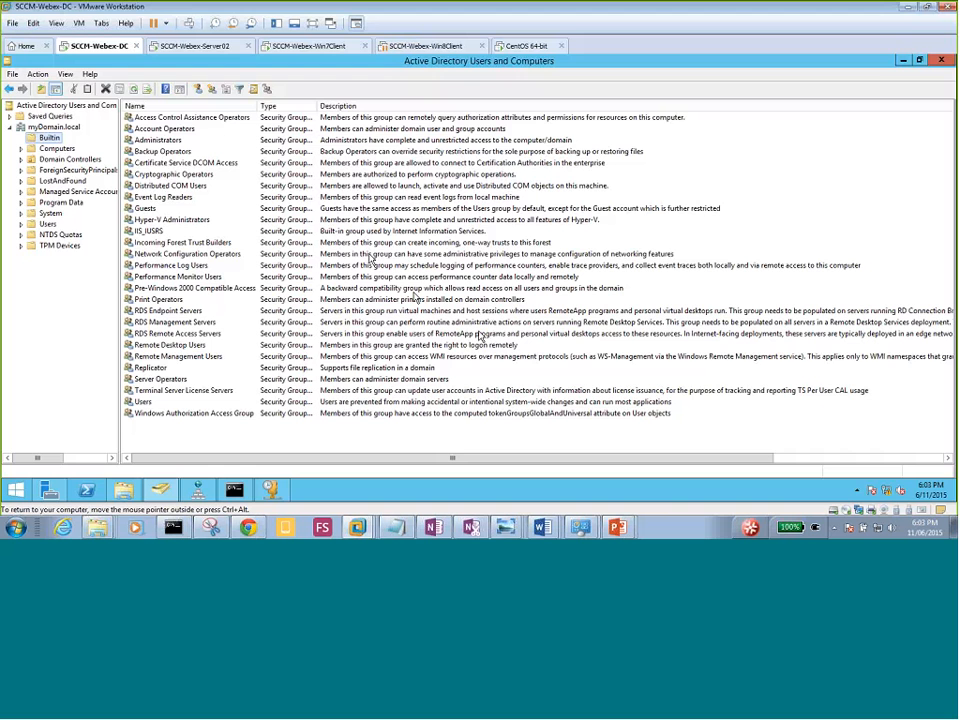
{"action": "left_click", "coordinate": [201, 48]}
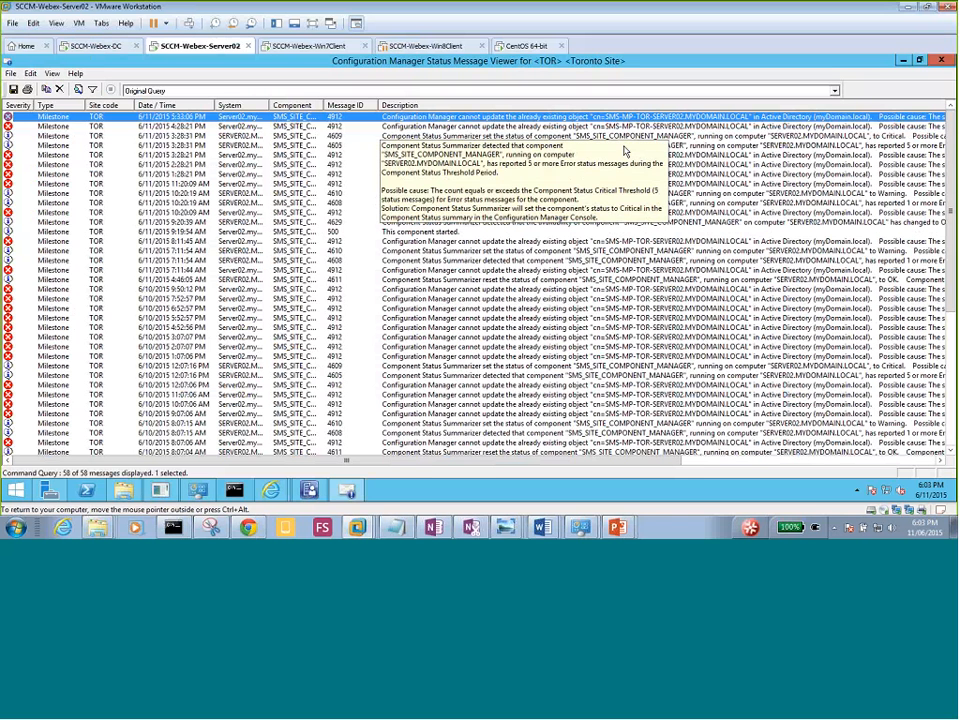
Reload SMS_SITE_COMPONENT_MANAGER messages from 1 week ago, inspect the oldest, and close the viewer.
{"action": "left_click", "coordinate": [942, 61]}
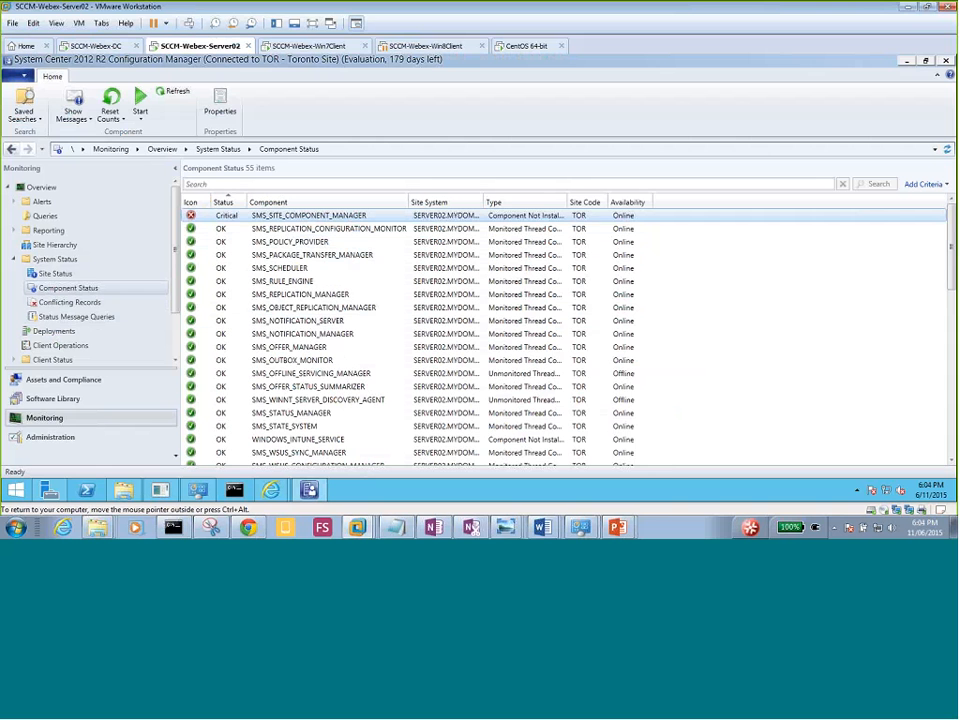
{"action": "double_click", "coordinate": [566, 202]}
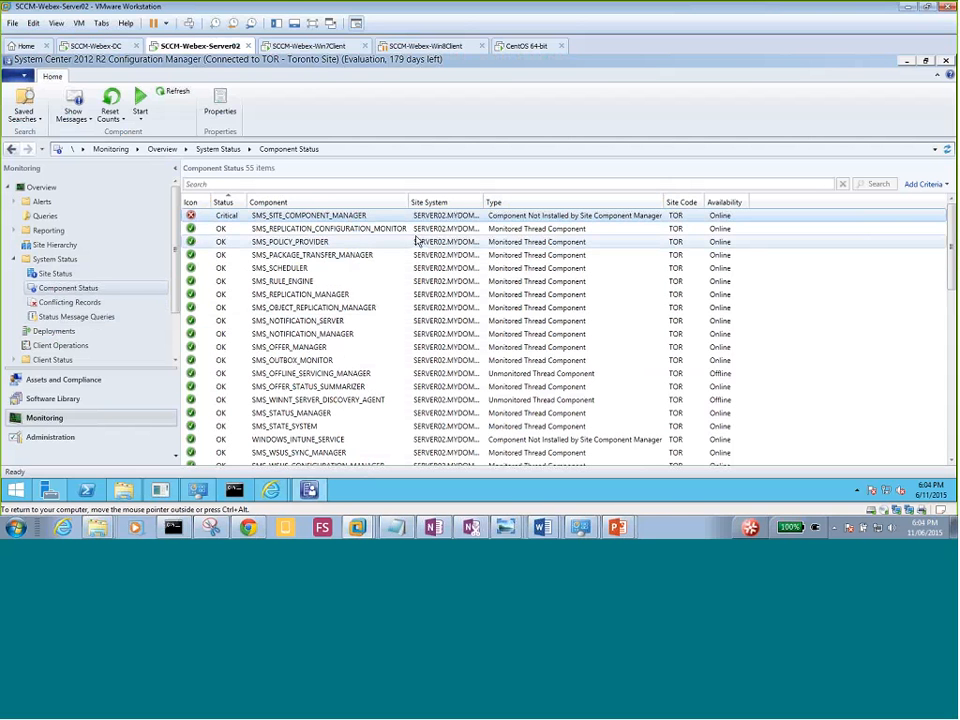
{"action": "right_click", "coordinate": [364, 217]}
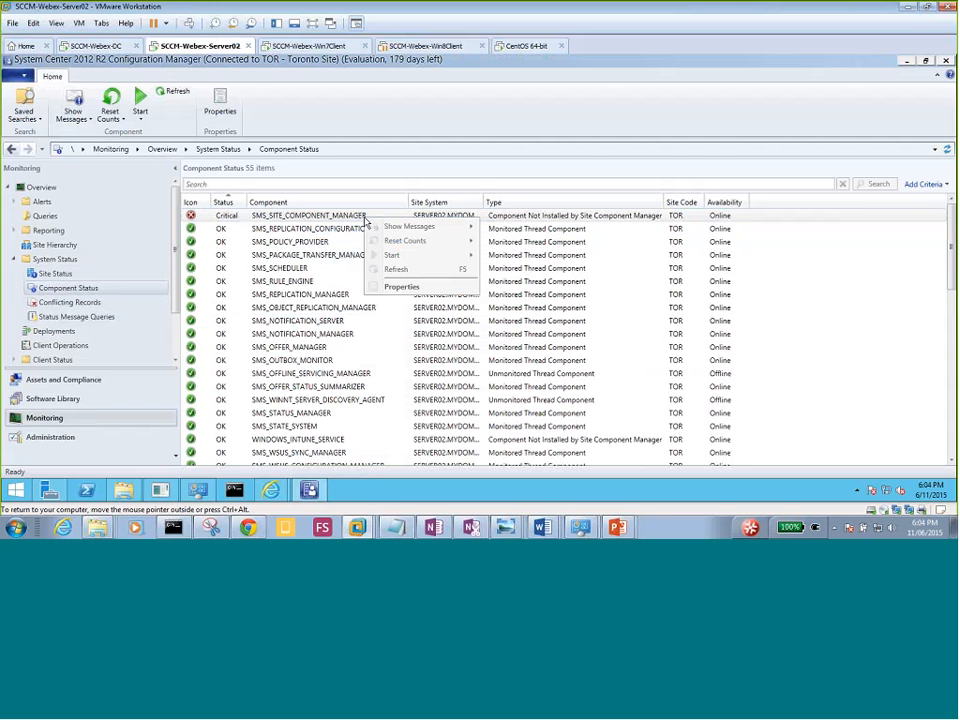
{"action": "mouse_move", "coordinate": [413, 232]}
{"action": "left_click", "coordinate": [508, 241]}
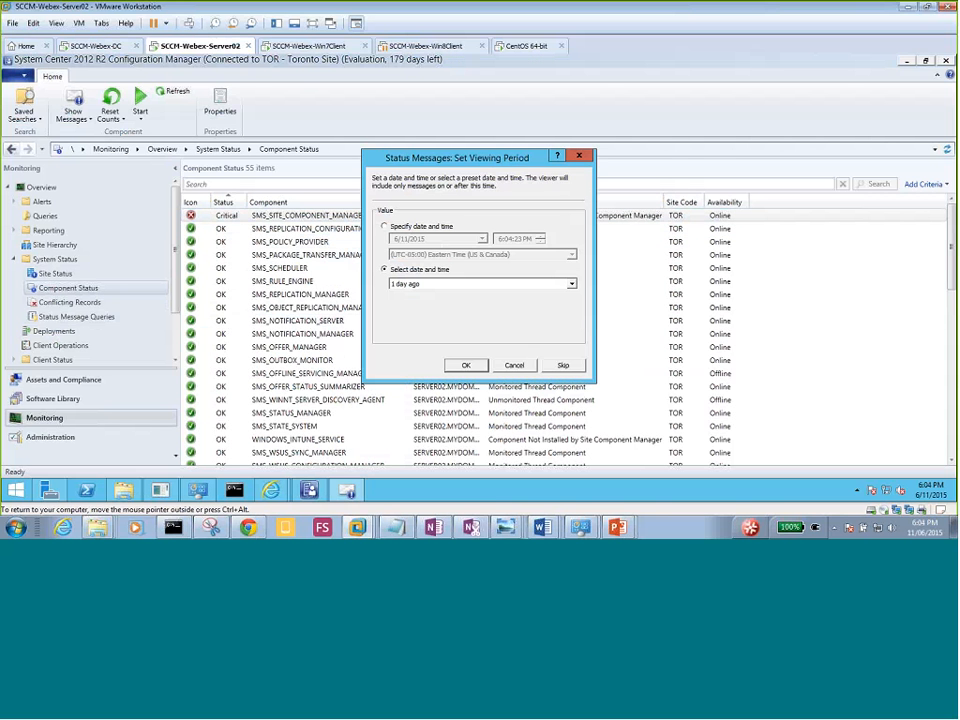
{"action": "left_click", "coordinate": [421, 287]}
{"action": "left_click", "coordinate": [420, 312]}
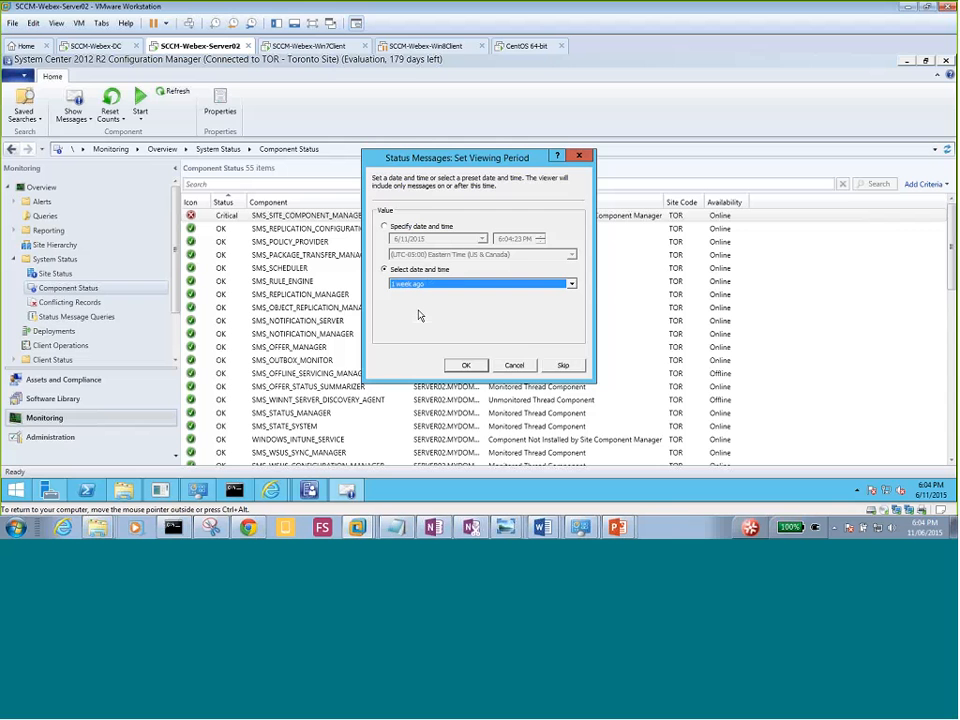
{"action": "left_click", "coordinate": [473, 368]}
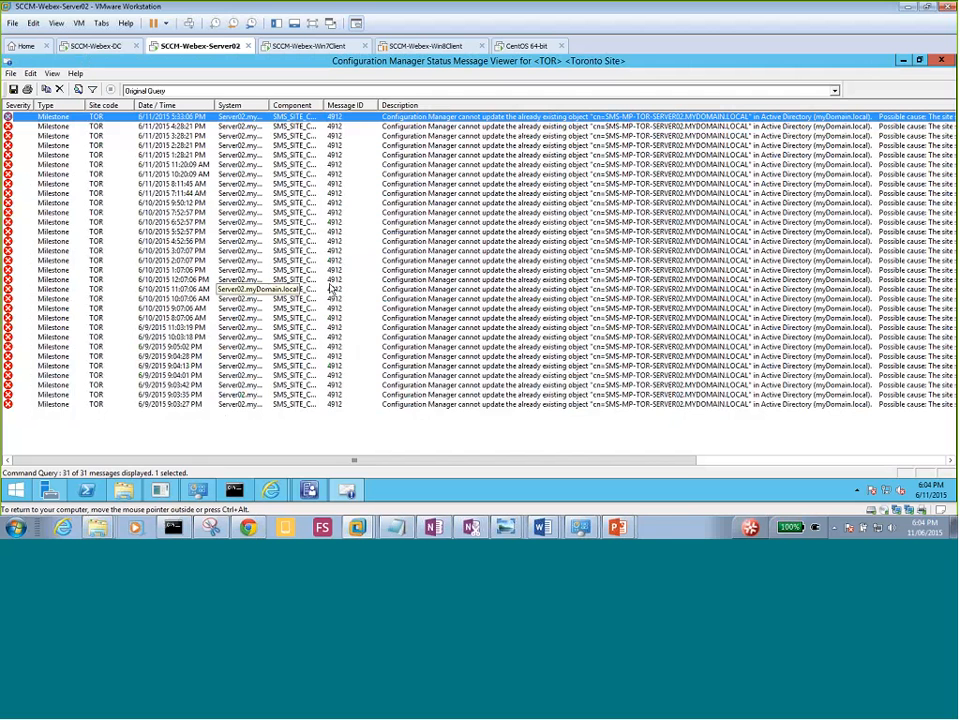
{"action": "left_click", "coordinate": [172, 405]}
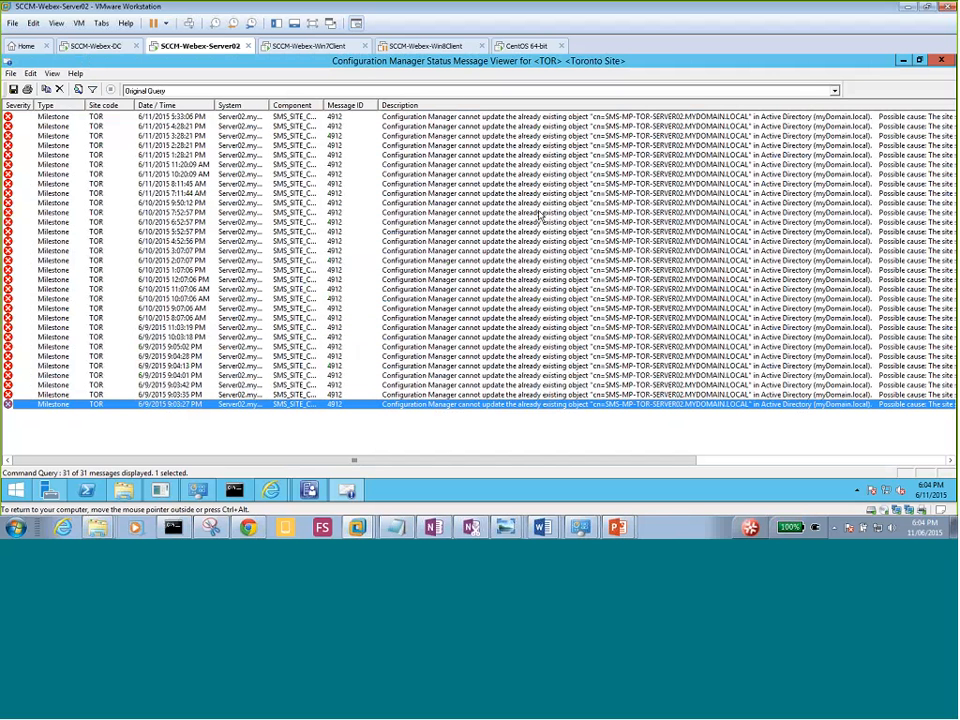
{"action": "left_click", "coordinate": [941, 60]}
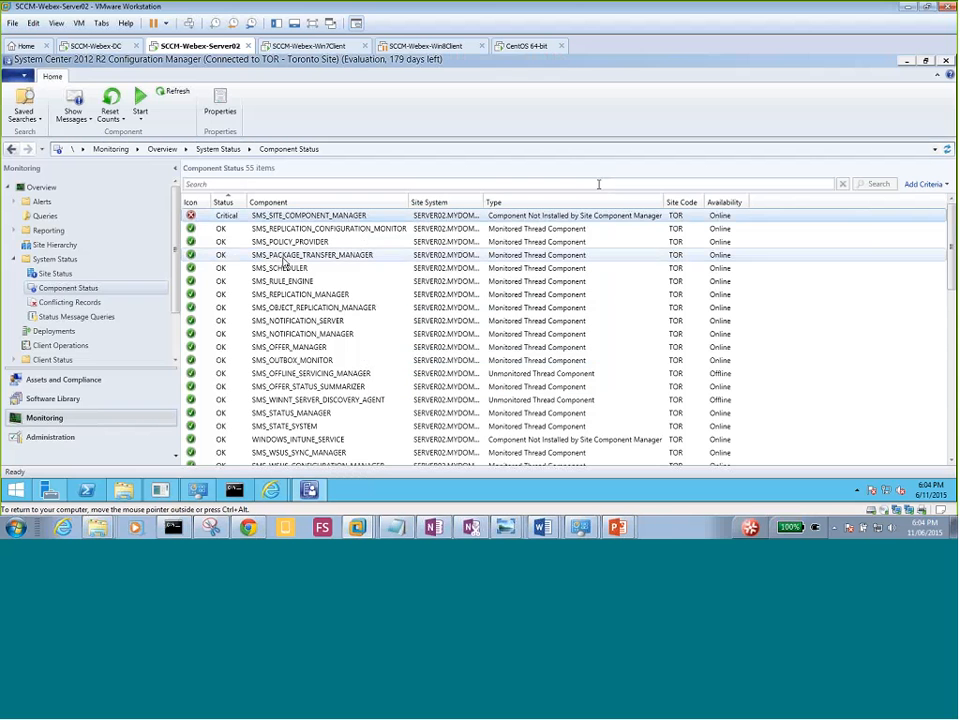
Show SMS_SITE_COMPONENT_MANAGER Error messages since 1 week ago, giving 31 ID 4912 failures.
{"action": "right_click", "coordinate": [315, 218]}
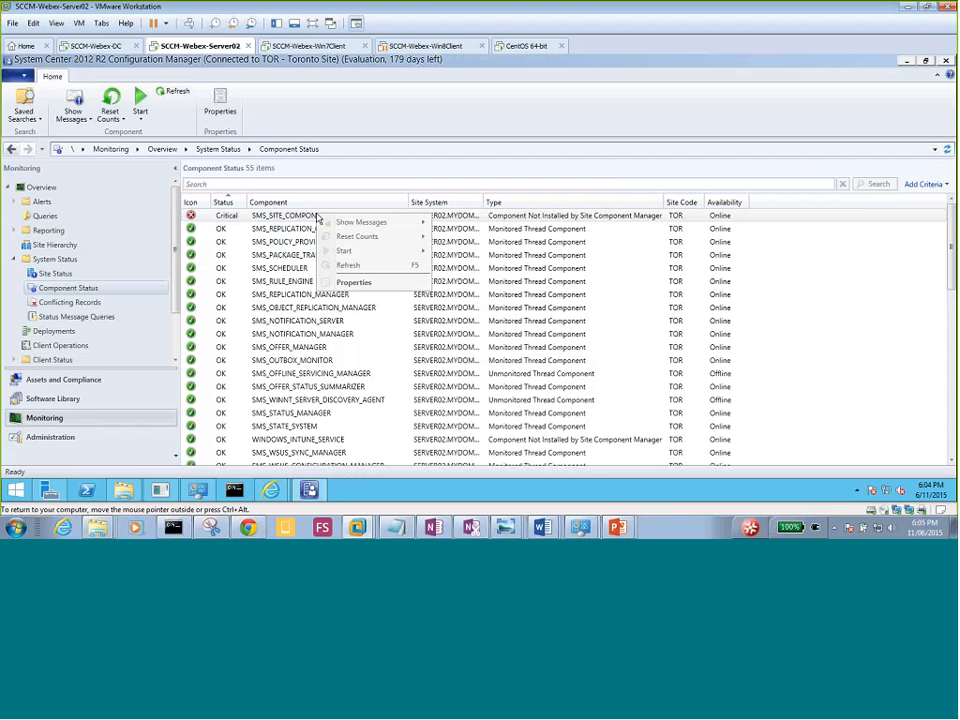
{"action": "mouse_move", "coordinate": [355, 224]}
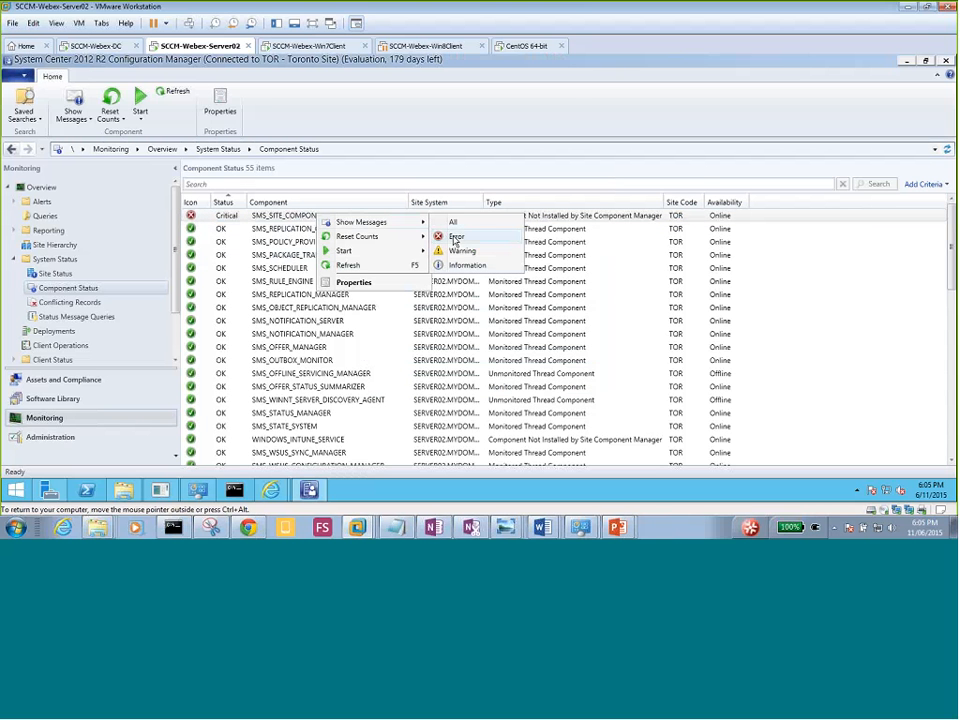
{"action": "left_click", "coordinate": [454, 240]}
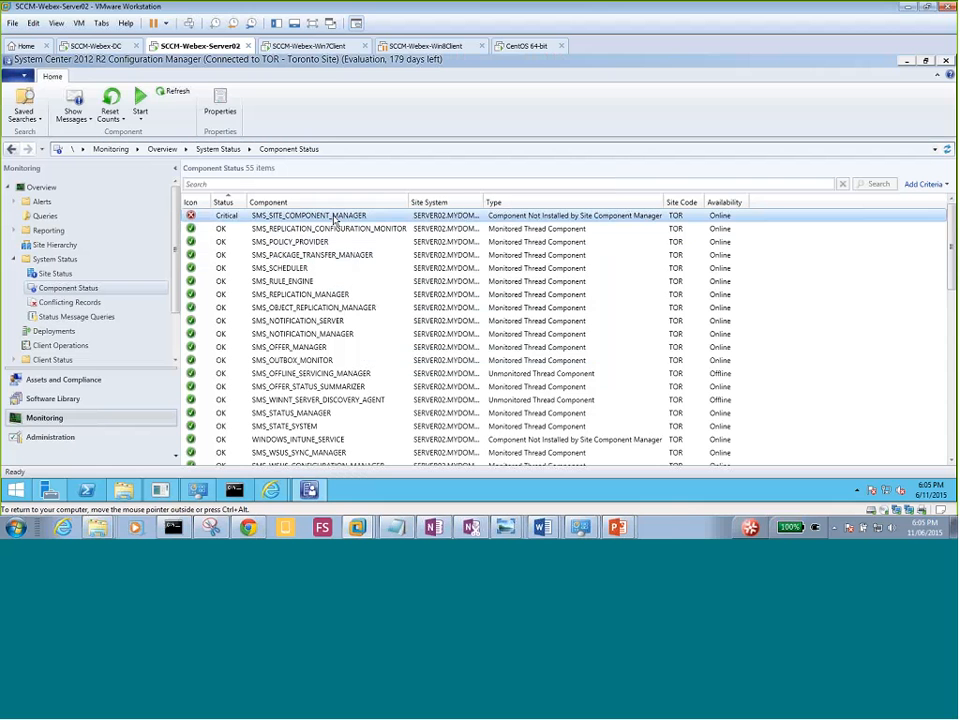
{"action": "right_click", "coordinate": [335, 222]}
{"action": "mouse_move", "coordinate": [420, 225]}
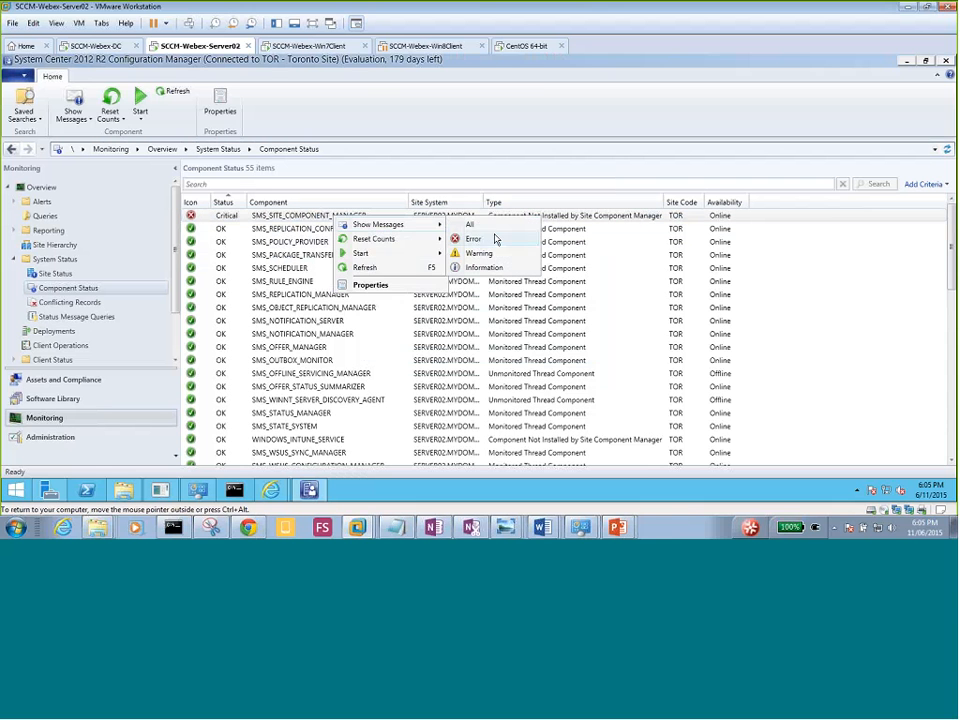
{"action": "left_click", "coordinate": [495, 239]}
{"action": "left_click", "coordinate": [455, 285]}
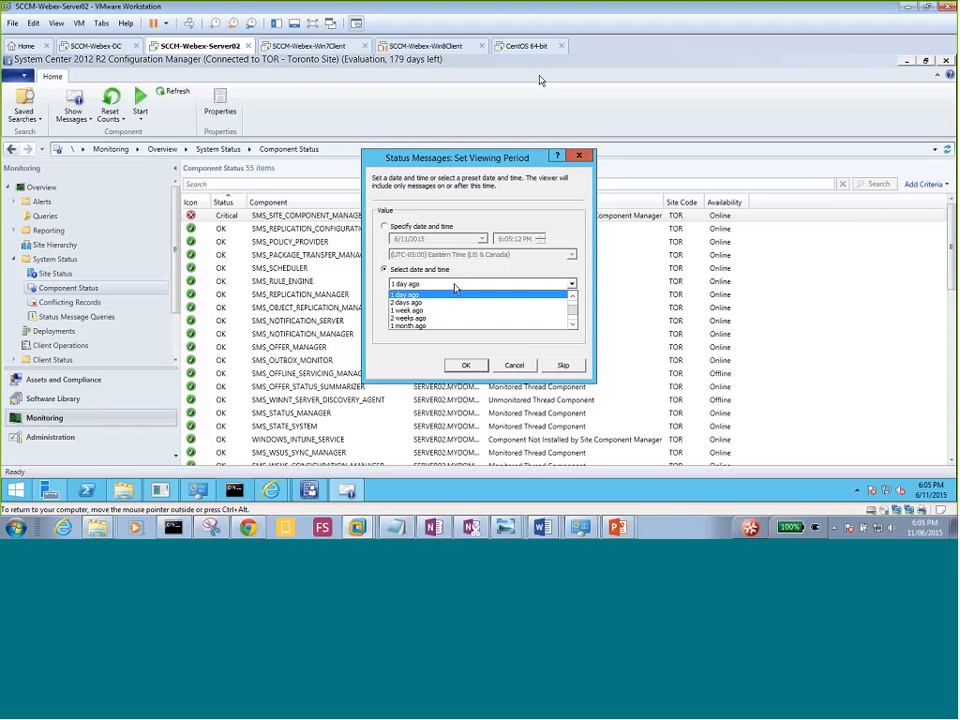
{"action": "left_click", "coordinate": [435, 312]}
{"action": "left_click", "coordinate": [465, 365]}
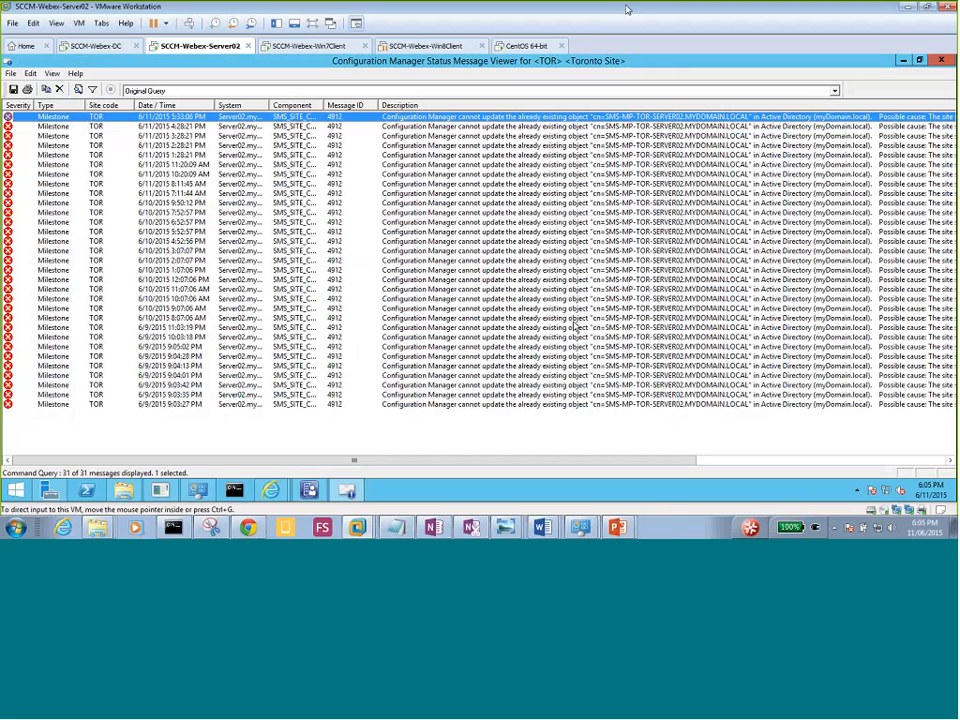
{"action": "mouse_move", "coordinate": [545, 530]}
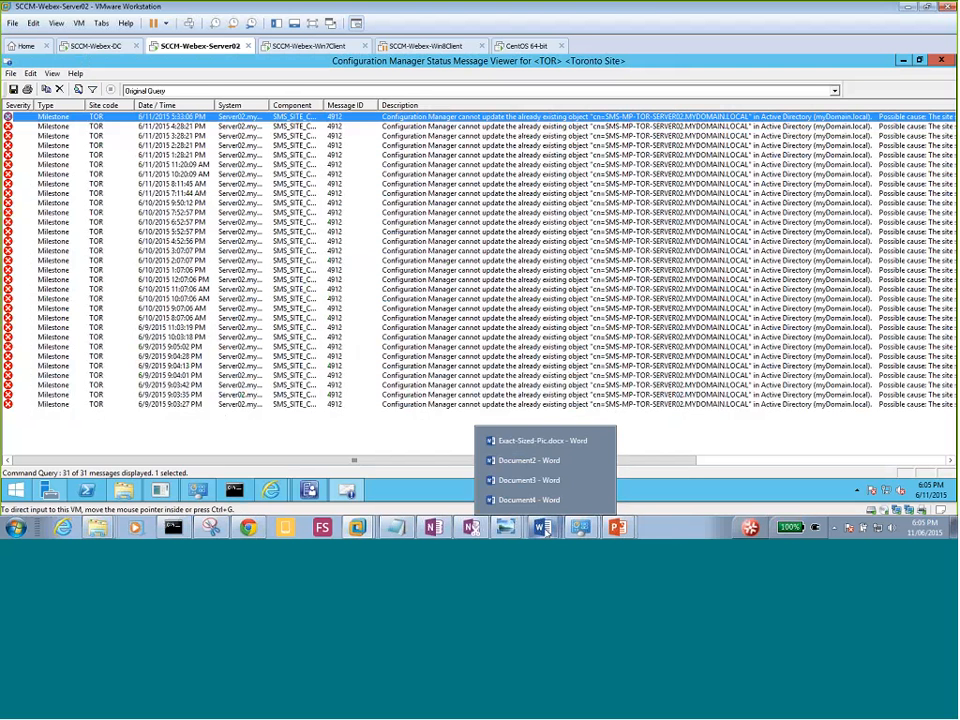
Start Word 2013 with a new blank document.
{"action": "left_click", "coordinate": [17, 528]}
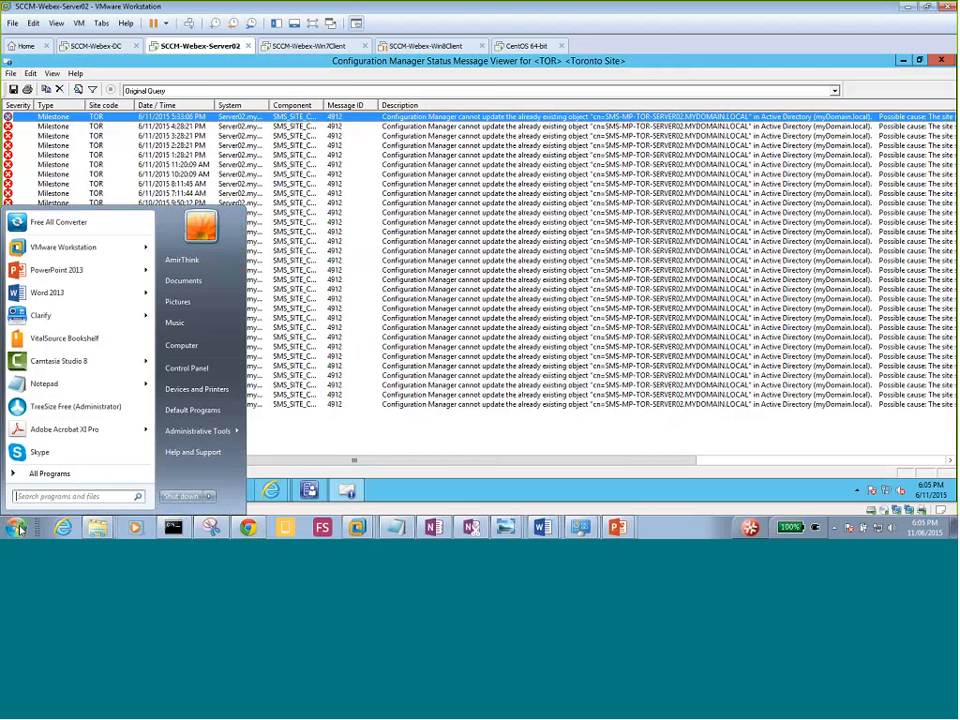
{"action": "left_click", "coordinate": [86, 296]}
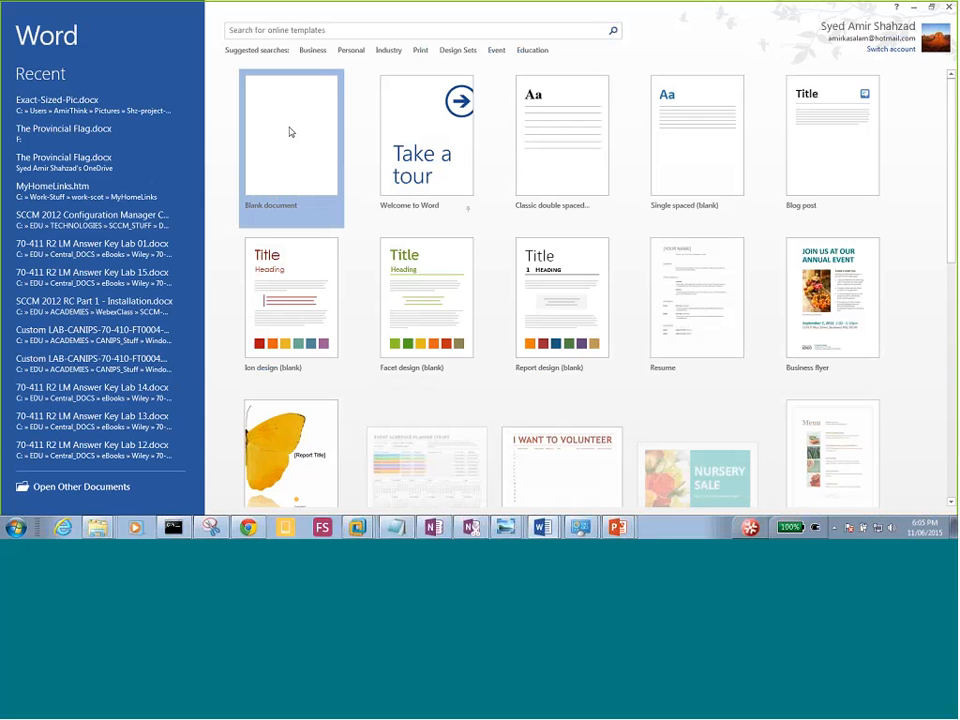
{"action": "left_click", "coordinate": [290, 131]}
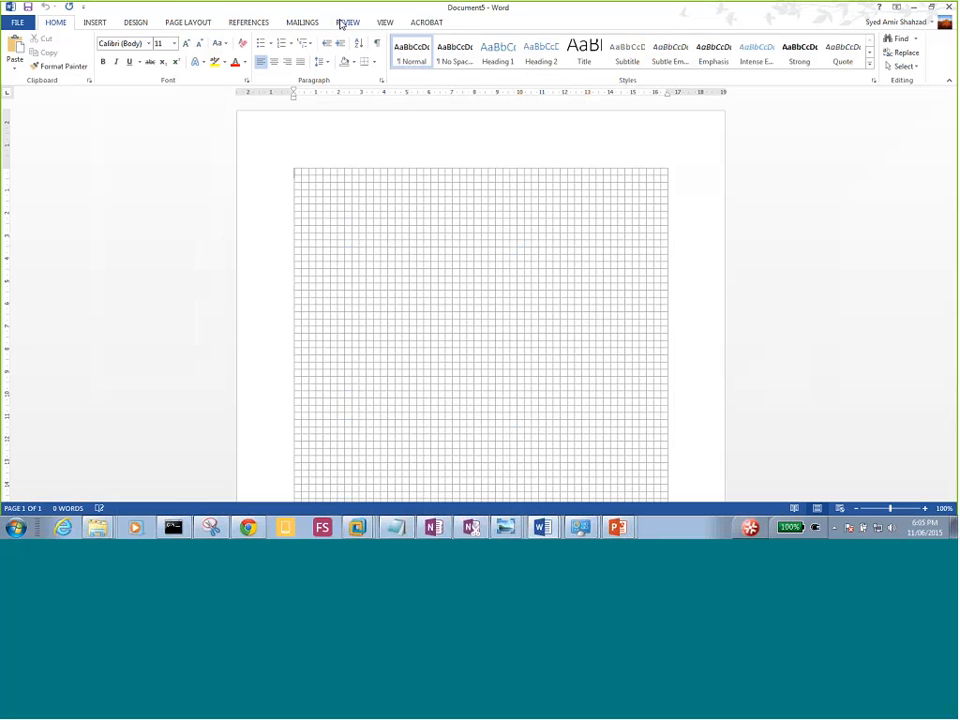
Hide the ruler and gridlines, paste the status message screenshot, and minimize Word.
{"action": "left_click", "coordinate": [385, 22]}
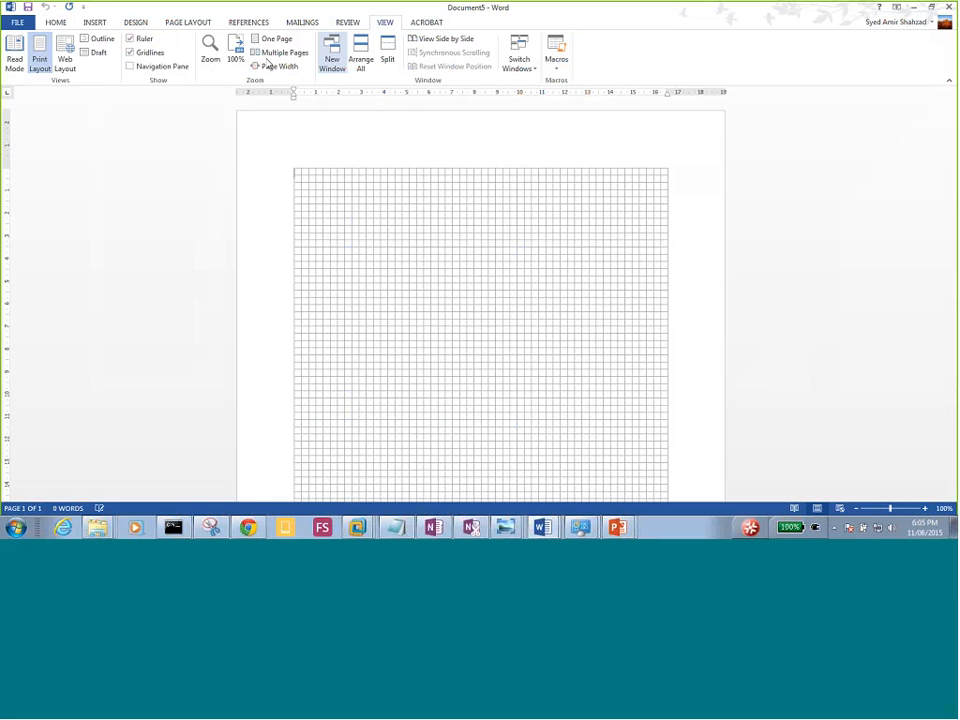
{"action": "left_click", "coordinate": [132, 39]}
{"action": "left_click", "coordinate": [130, 52]}
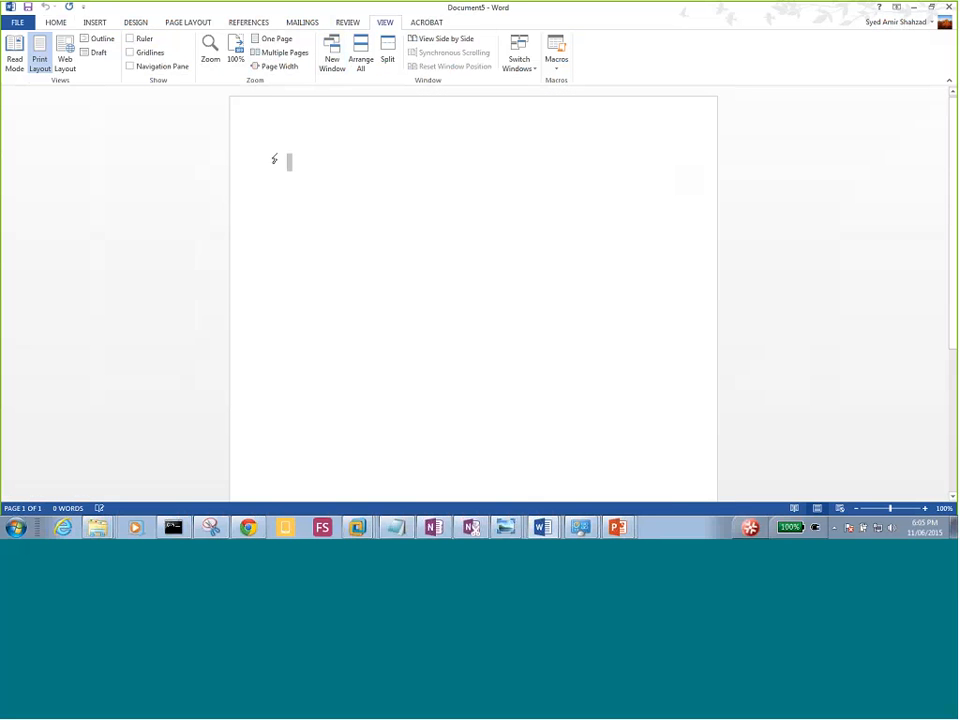
{"action": "key", "text": "ctrl+v"}
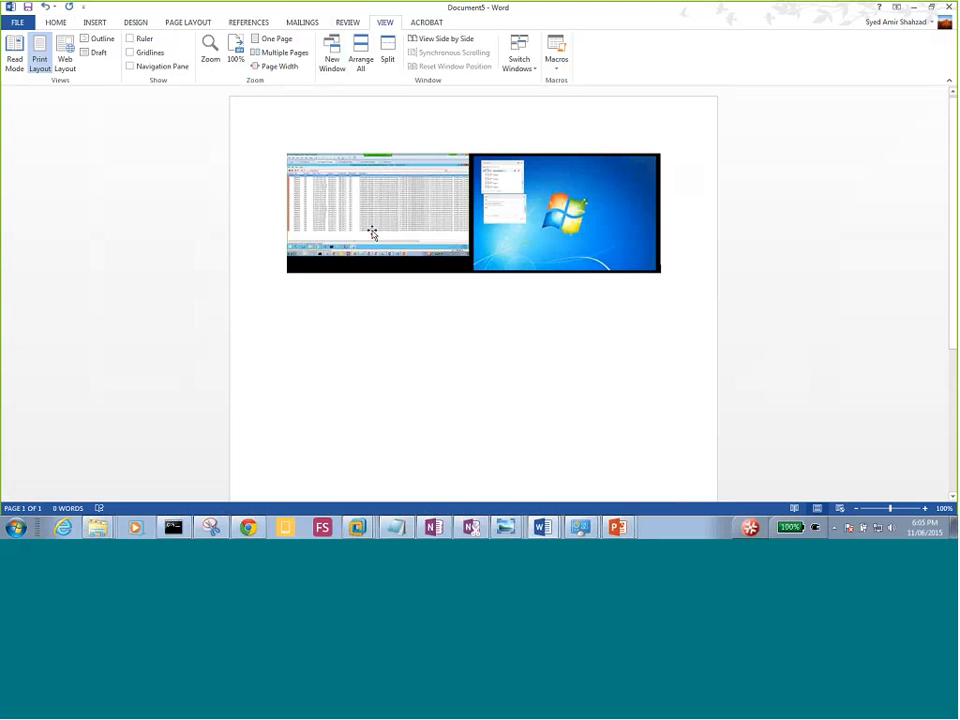
{"action": "left_click", "coordinate": [914, 8]}
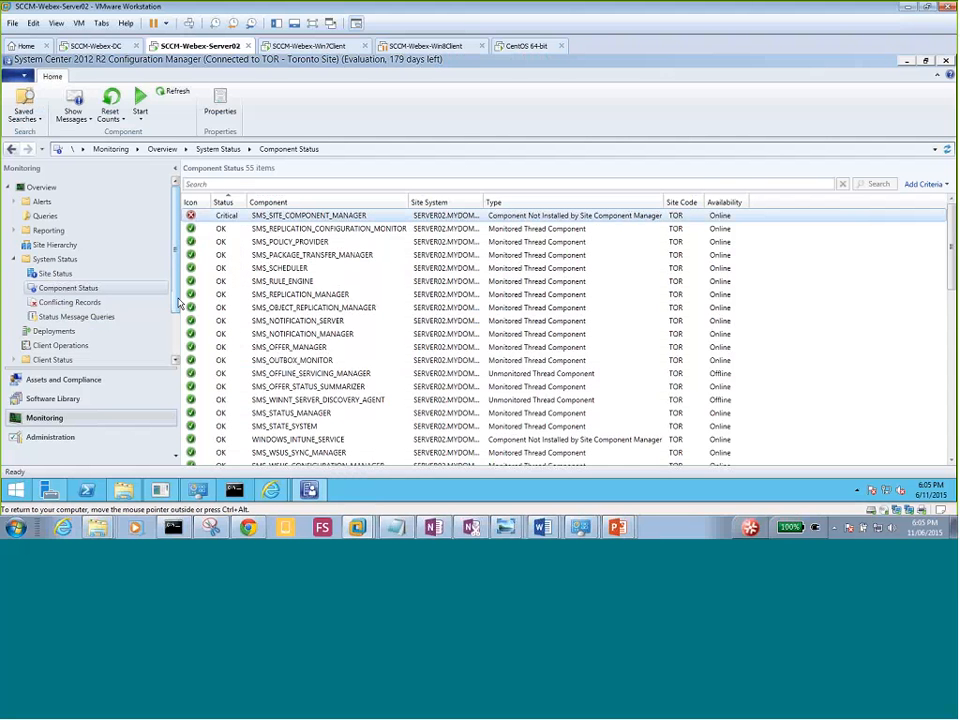
Bring up the PowerPoint slide show on the 'Monitoring Site and Component Status' slide.
{"action": "left_click_drag", "start_coordinate": [177, 303], "coordinate": [174, 262]}
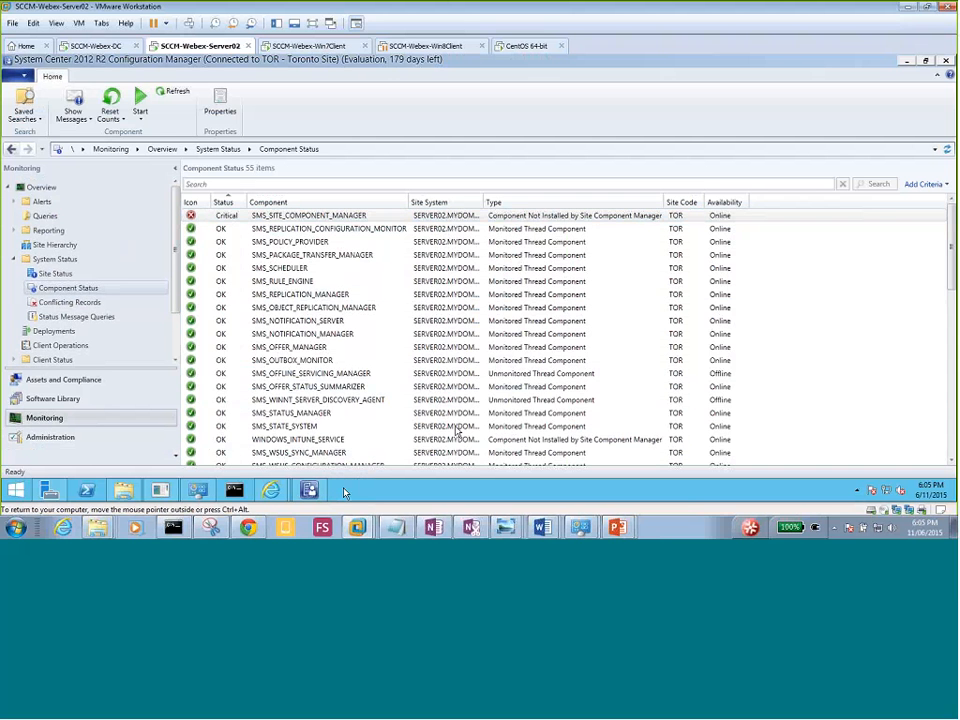
{"action": "mouse_move", "coordinate": [619, 530]}
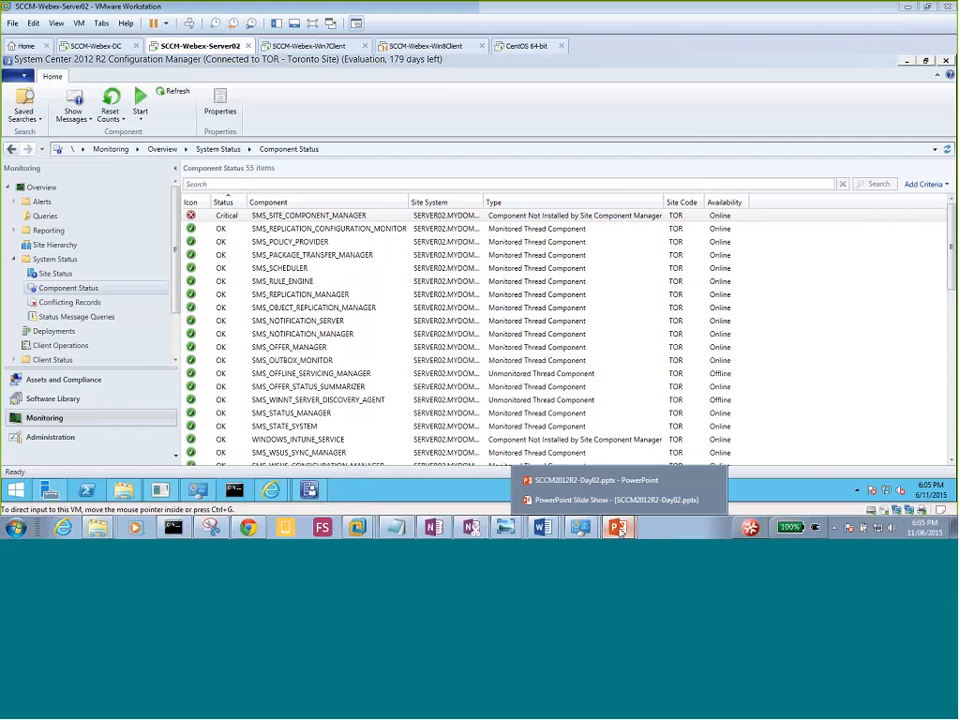
{"action": "left_click", "coordinate": [605, 499]}
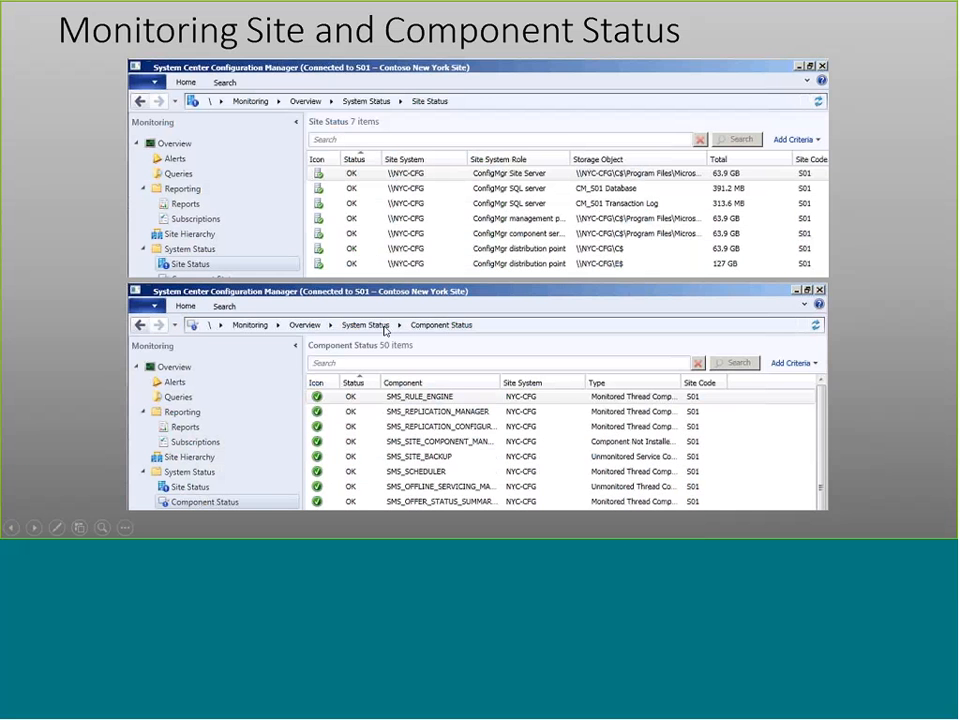
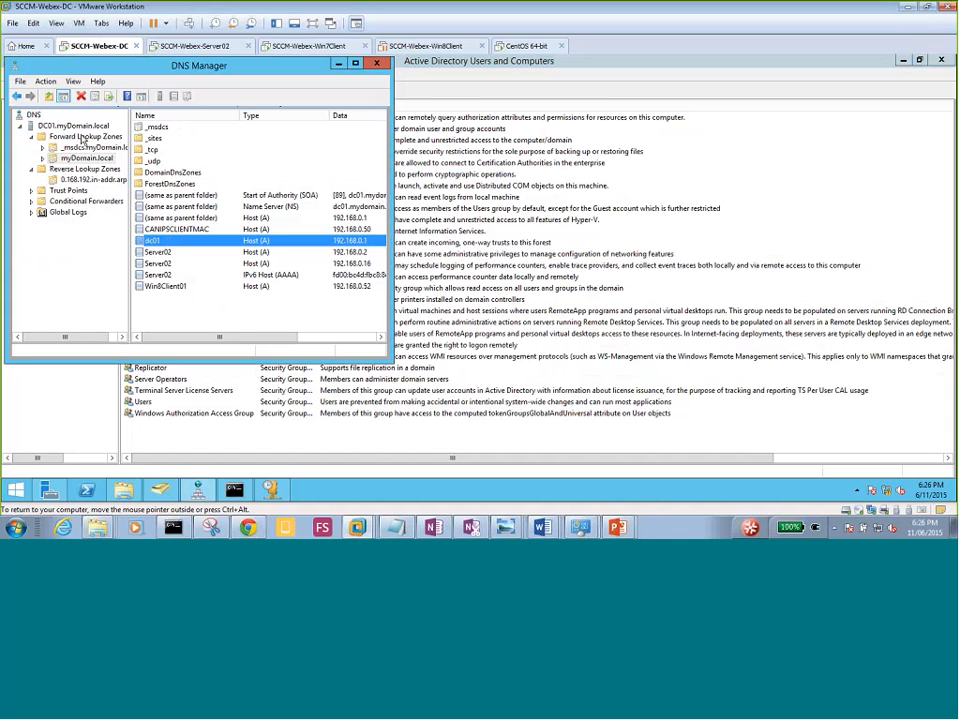
Review the DHCP address leases for 192.168.0.50, .51 and .52.
{"action": "left_click", "coordinate": [270, 489]}
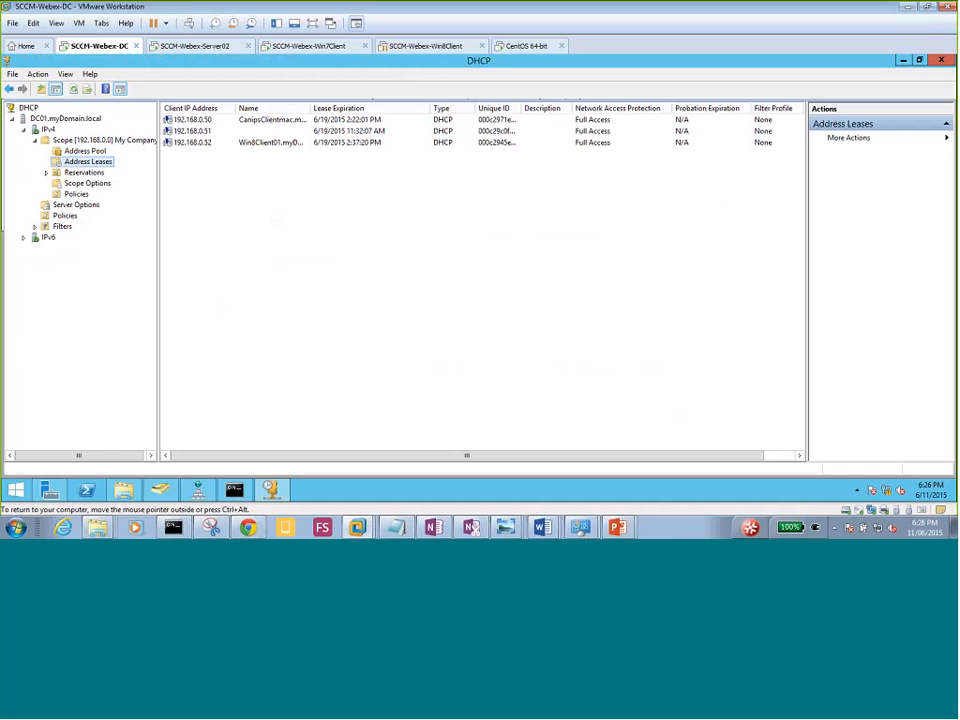
{"action": "left_click_drag", "start_coordinate": [270, 180], "coordinate": [208, 131]}
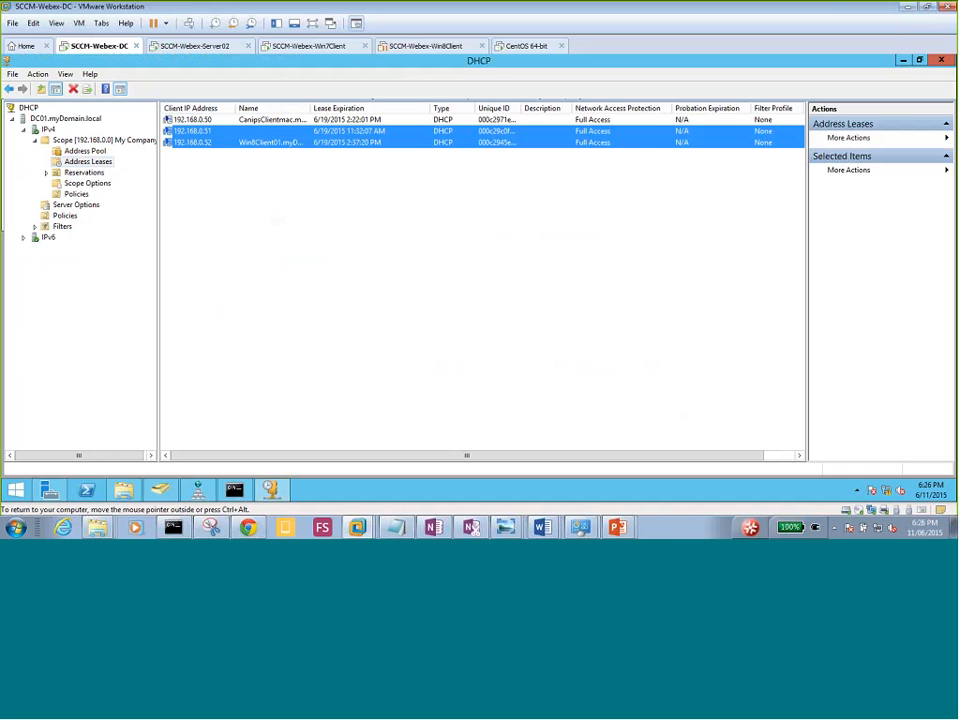
{"action": "left_click", "coordinate": [276, 180]}
{"action": "left_click", "coordinate": [208, 131]}
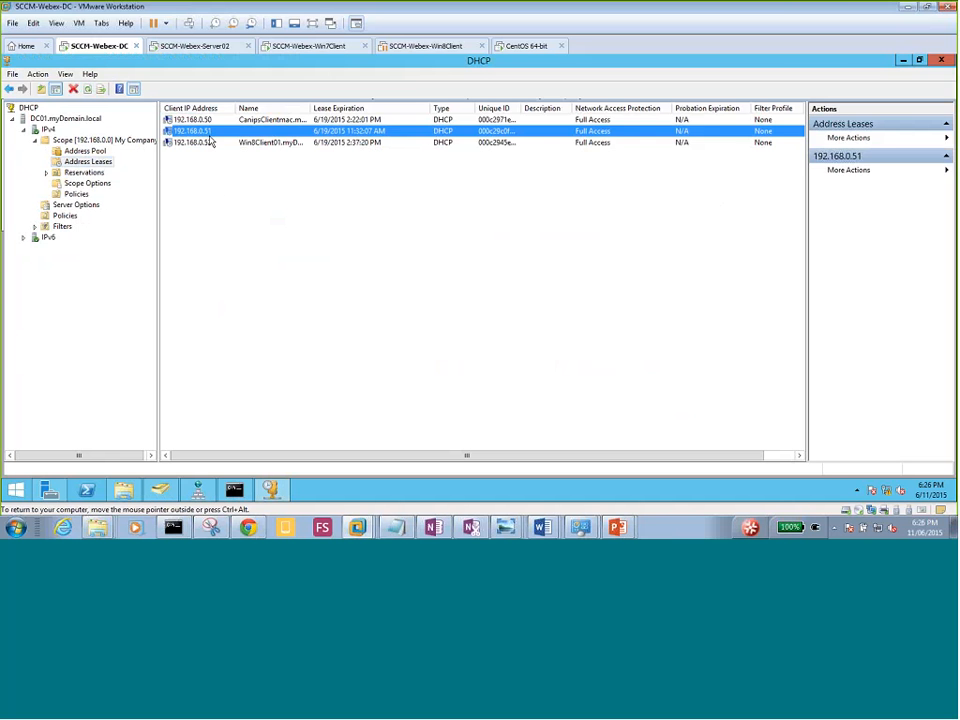
{"action": "left_click", "coordinate": [208, 120]}
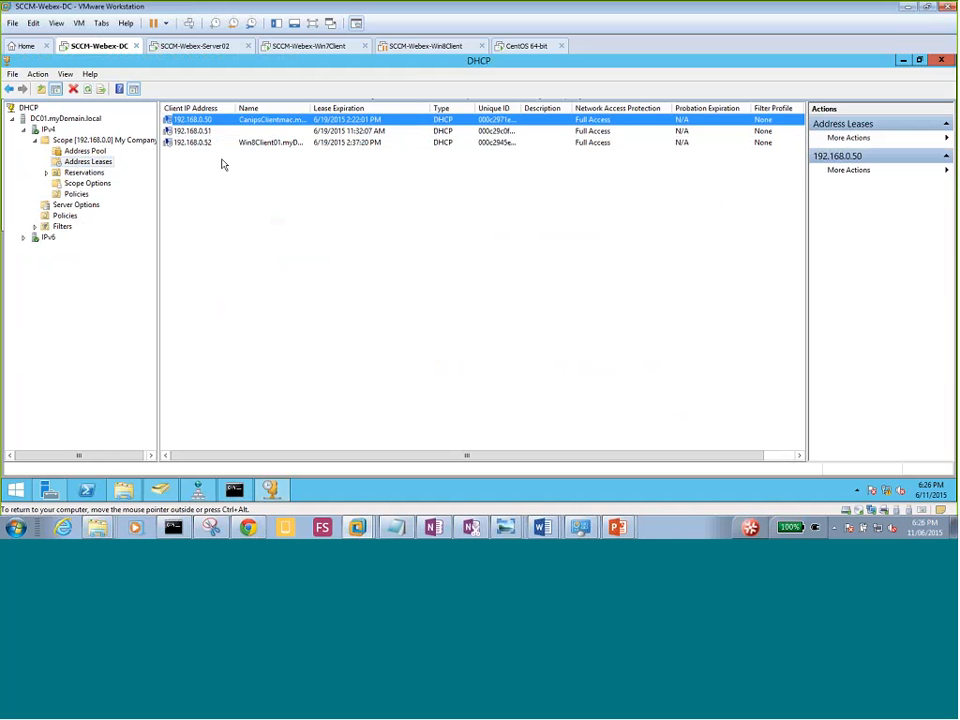
{"action": "left_click", "coordinate": [210, 142]}
{"action": "left_click", "coordinate": [235, 283]}
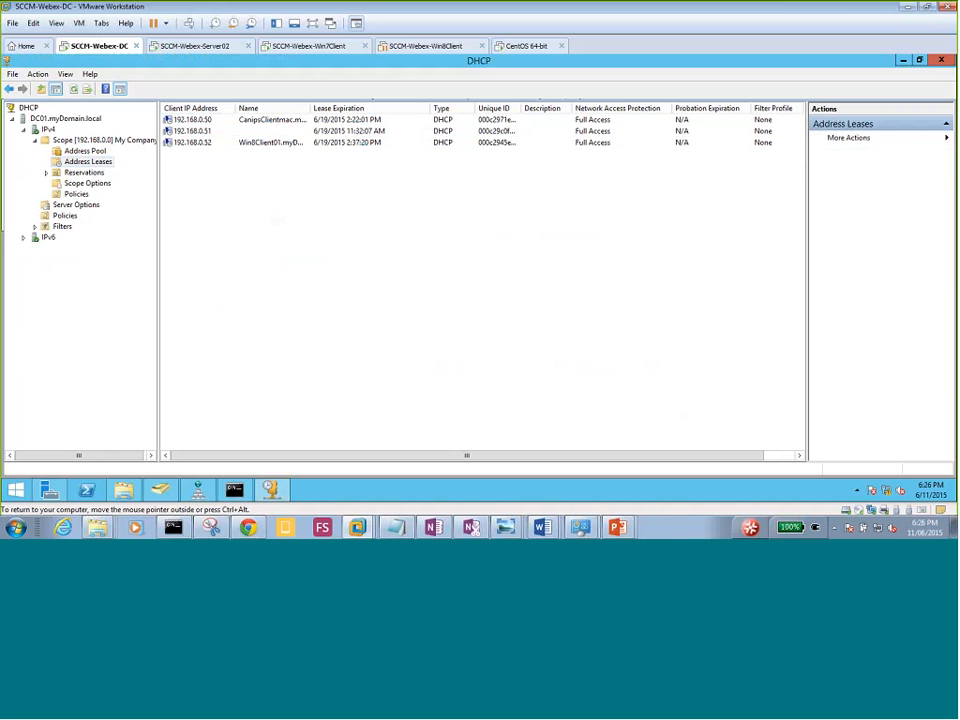
Review the domain's computer accounts, including SERVER02 and WIN8CLIENT01, then switch to Server02.
{"action": "left_click", "coordinate": [160, 491]}
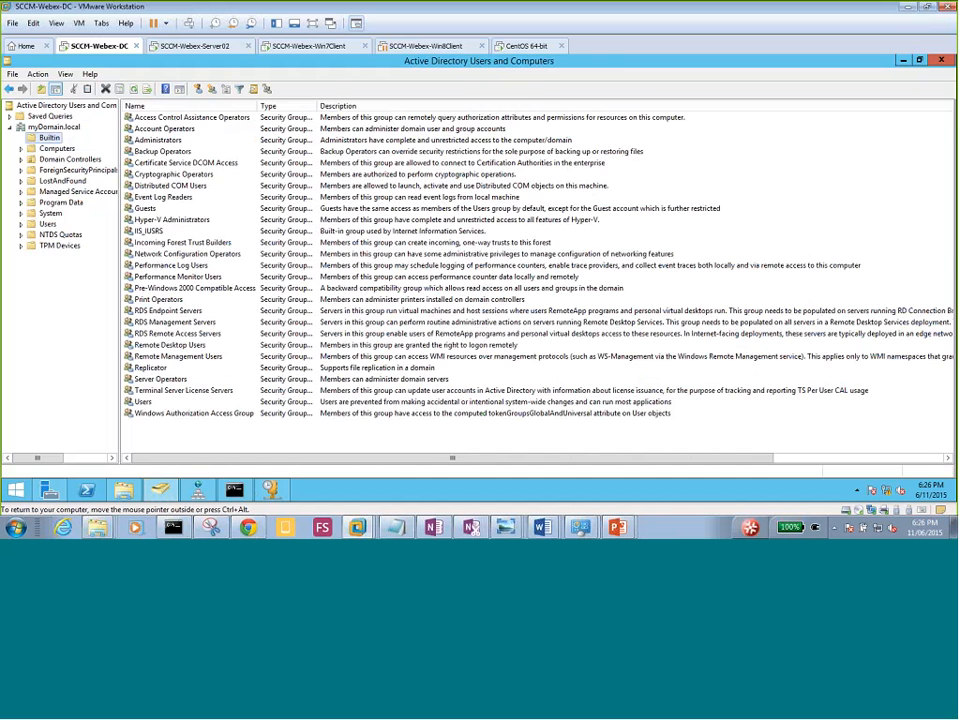
{"action": "left_click", "coordinate": [55, 148]}
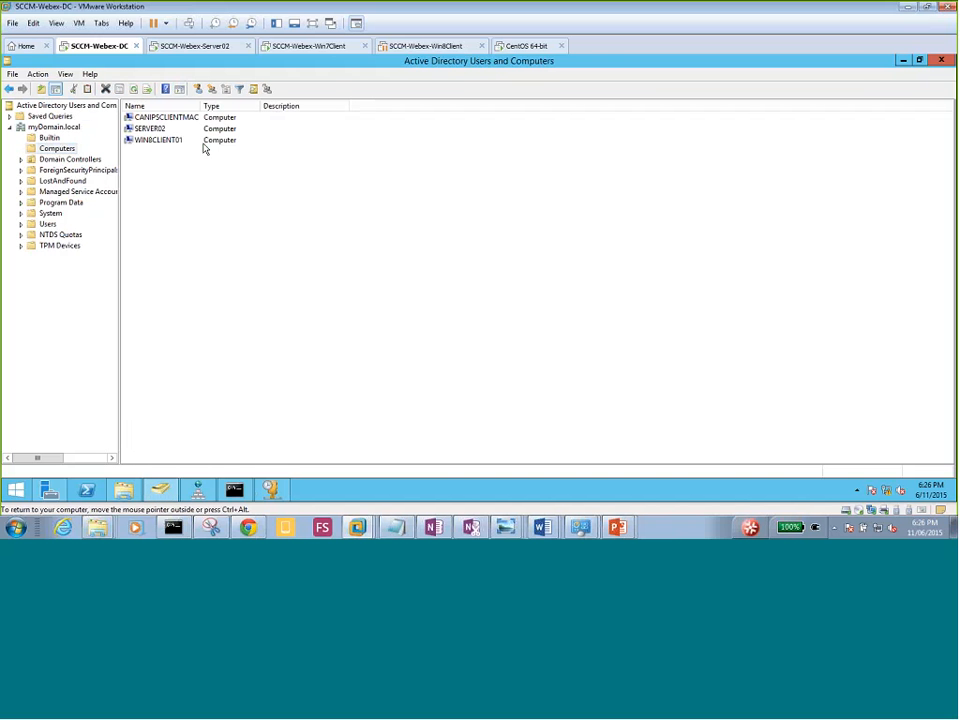
{"action": "left_click", "coordinate": [149, 130]}
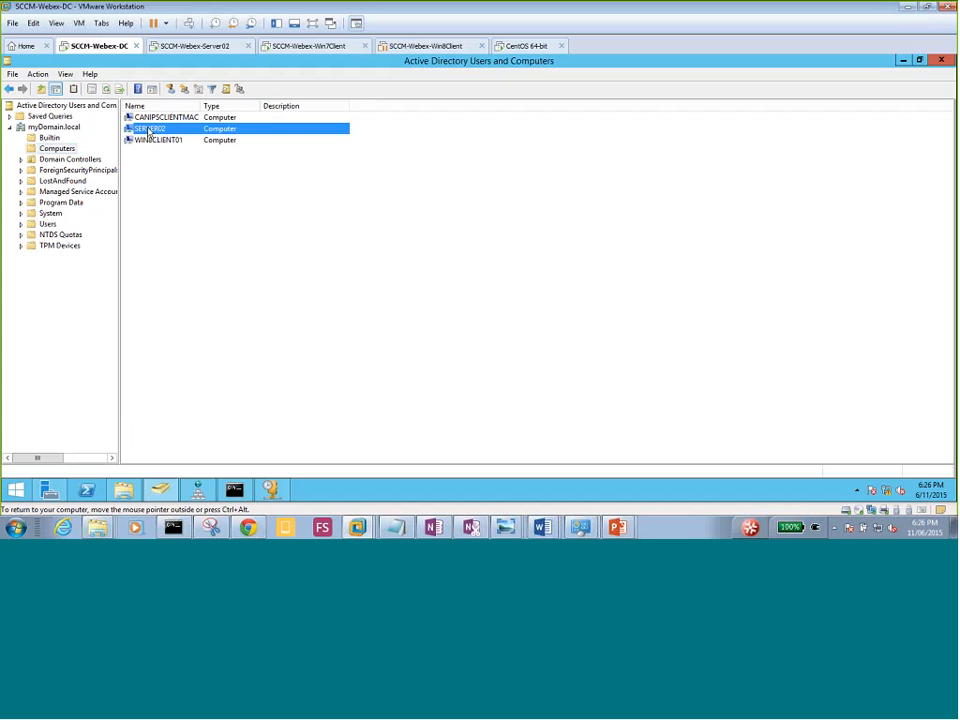
{"action": "left_click", "coordinate": [170, 141]}
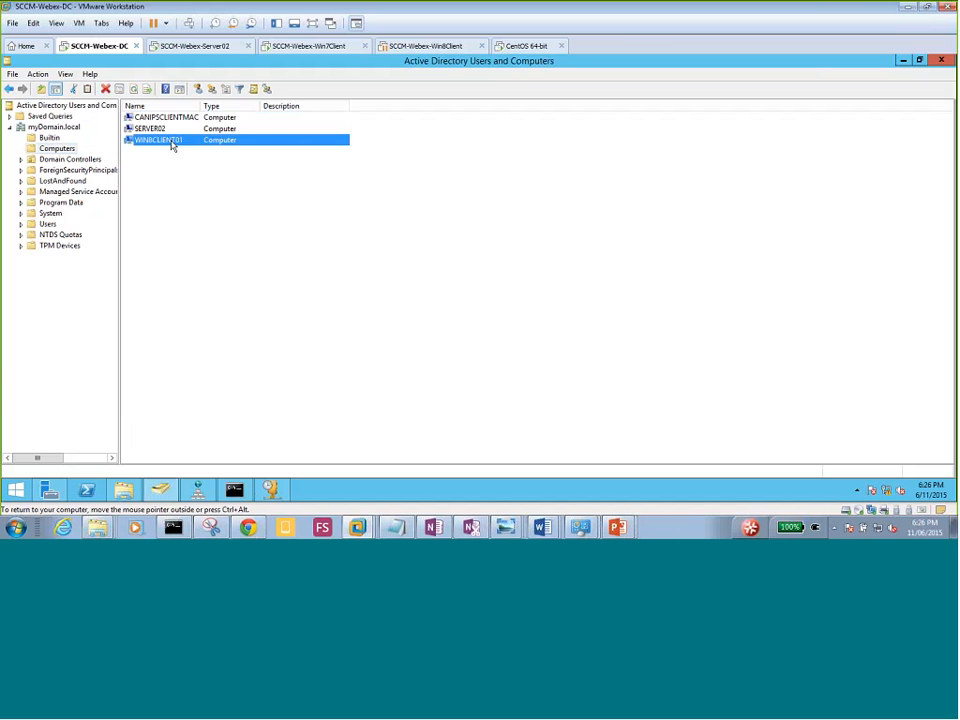
{"action": "left_click", "coordinate": [170, 205]}
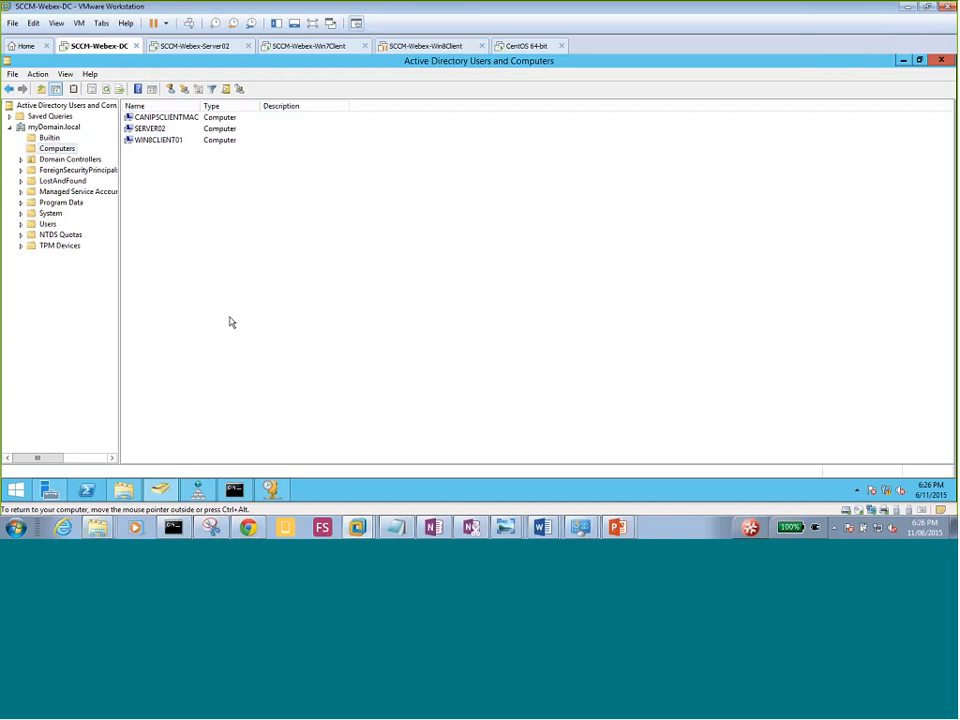
{"action": "left_click", "coordinate": [192, 46]}
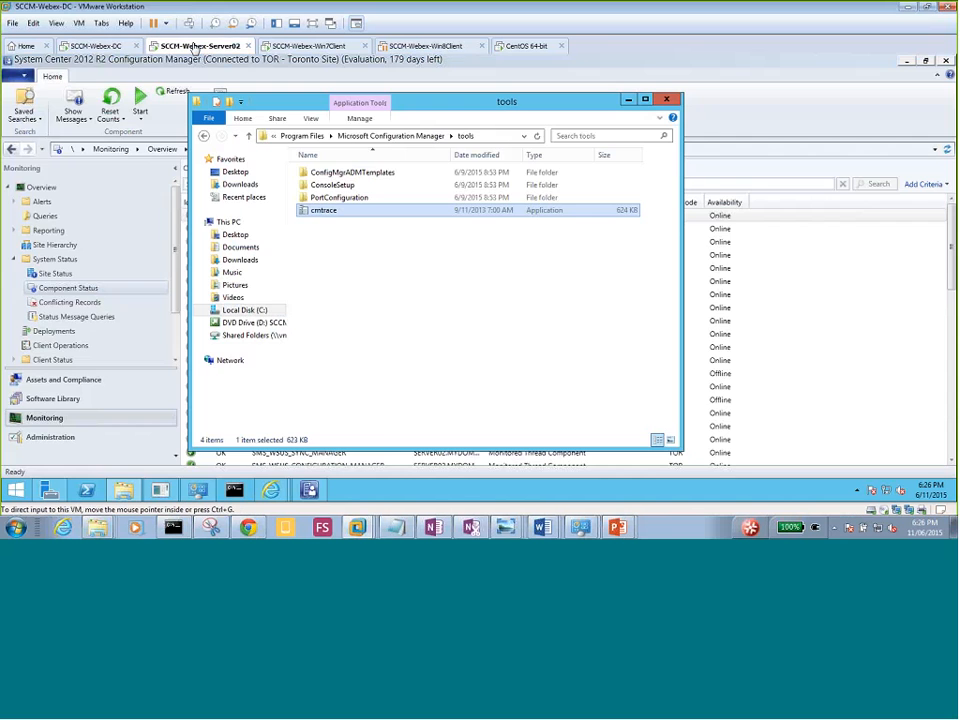
Return to the Server02 virtual machine and close the tools folder window.
{"action": "left_click", "coordinate": [100, 46]}
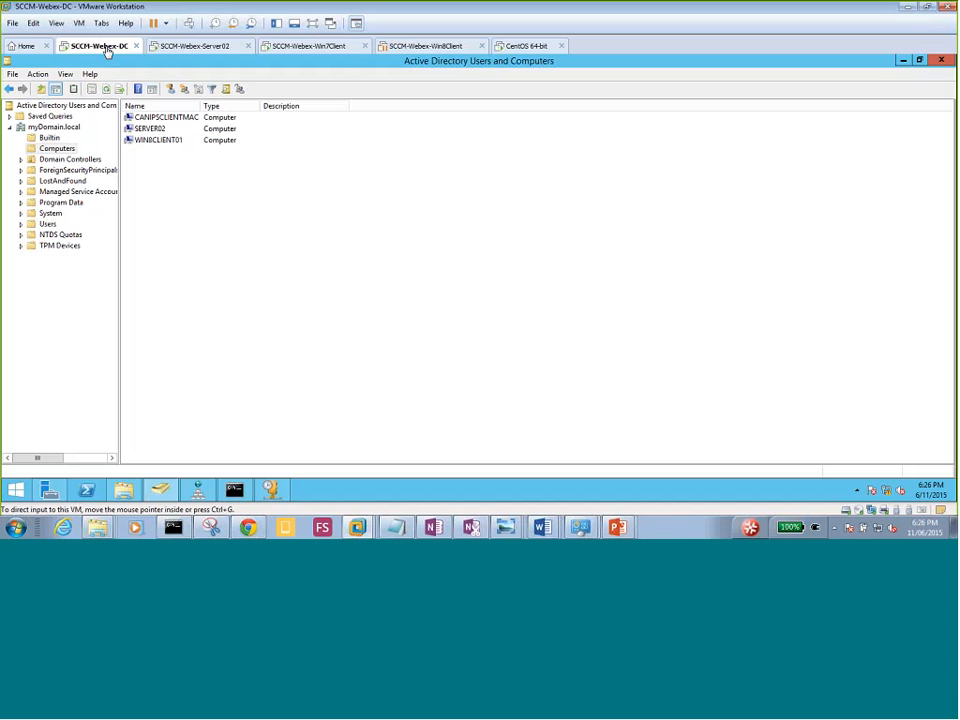
{"action": "left_click", "coordinate": [189, 48]}
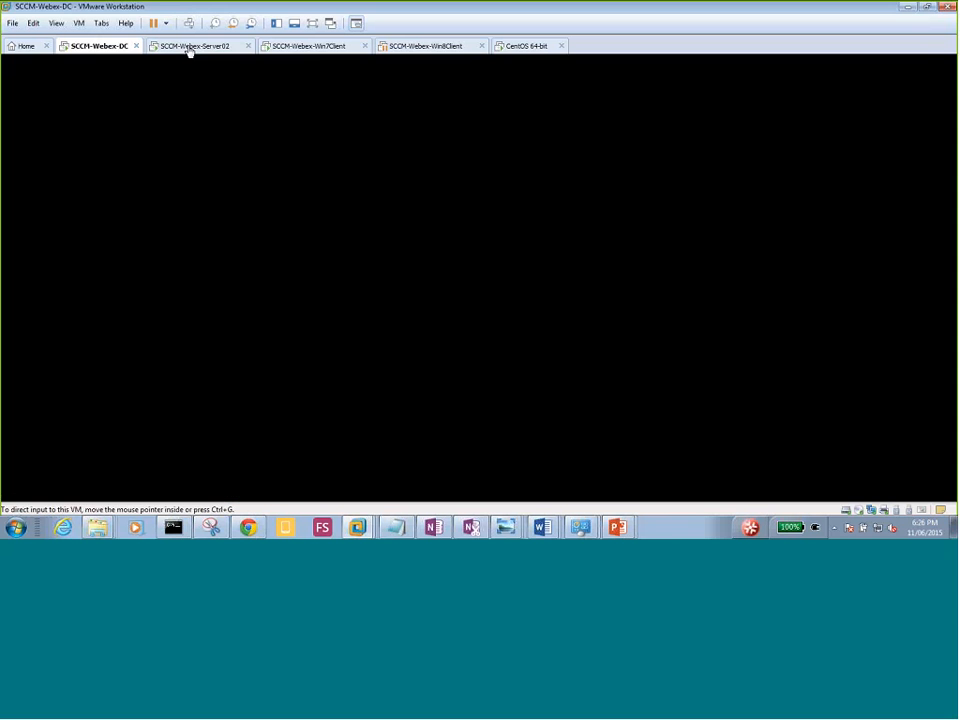
{"action": "left_click", "coordinate": [189, 48]}
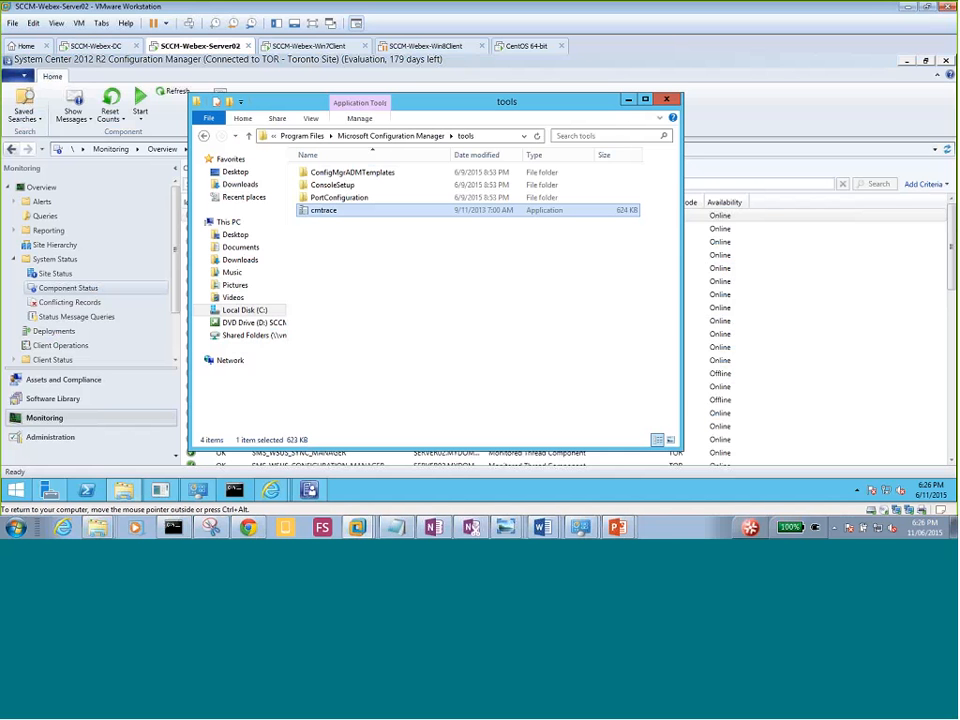
{"action": "left_click", "coordinate": [668, 100]}
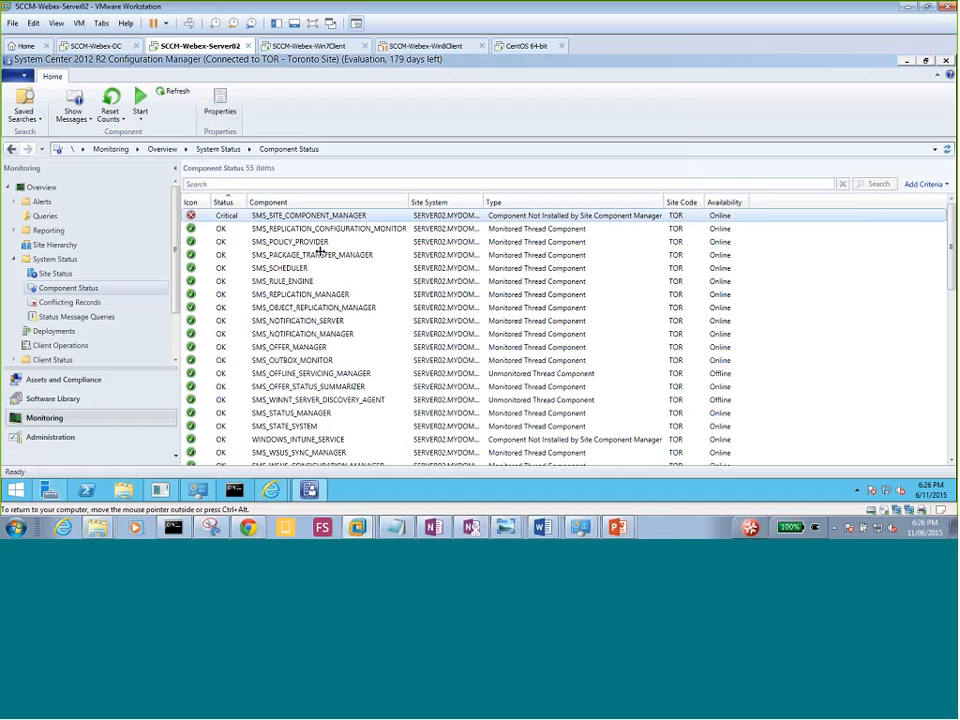
List the site's discovery methods under Administration > Hierarchy Configuration.
{"action": "left_click", "coordinate": [60, 439]}
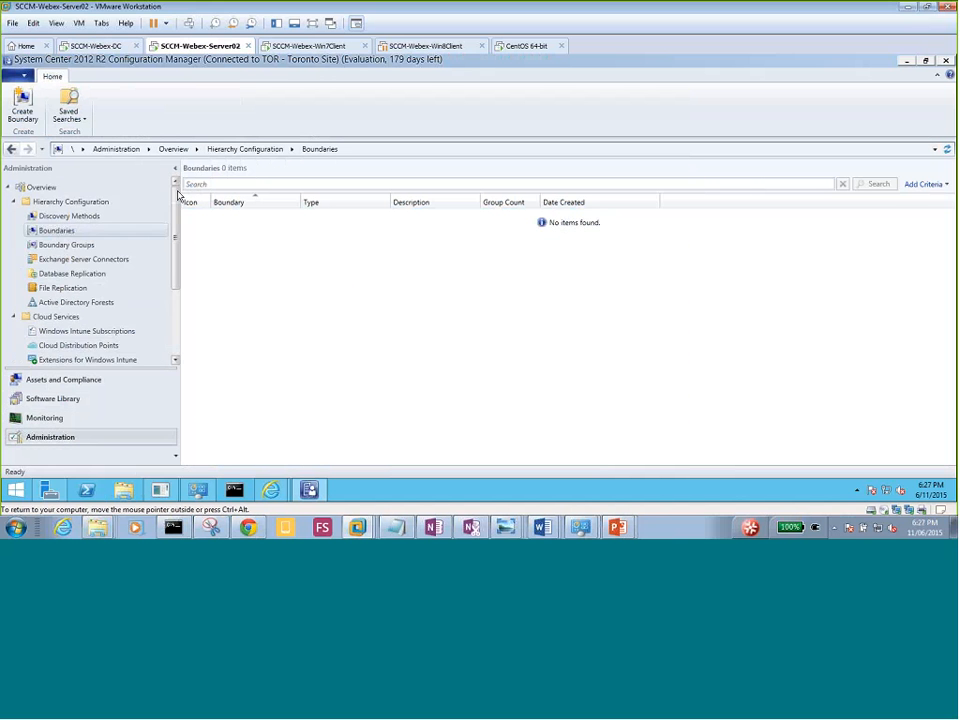
{"action": "left_click", "coordinate": [63, 217]}
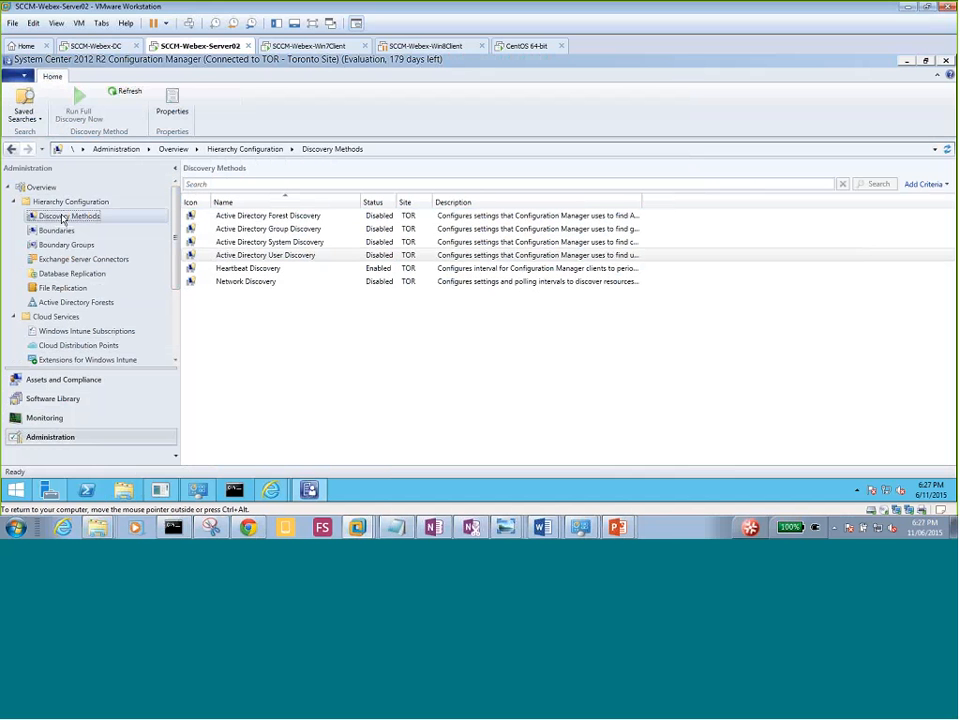
{"action": "left_click", "coordinate": [324, 255]}
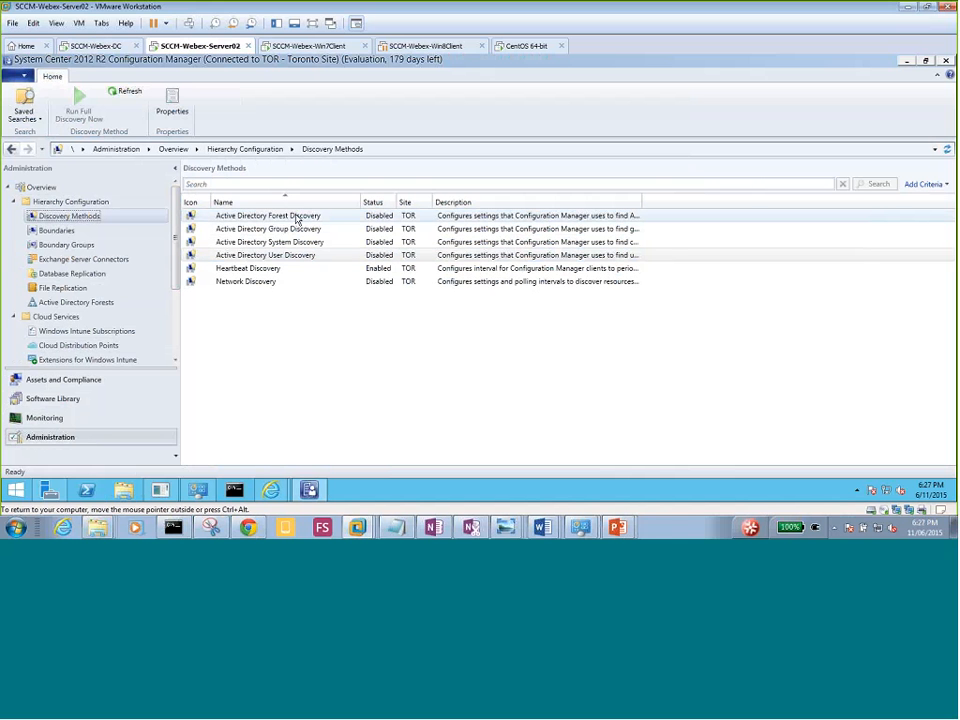
{"action": "left_click", "coordinate": [373, 271]}
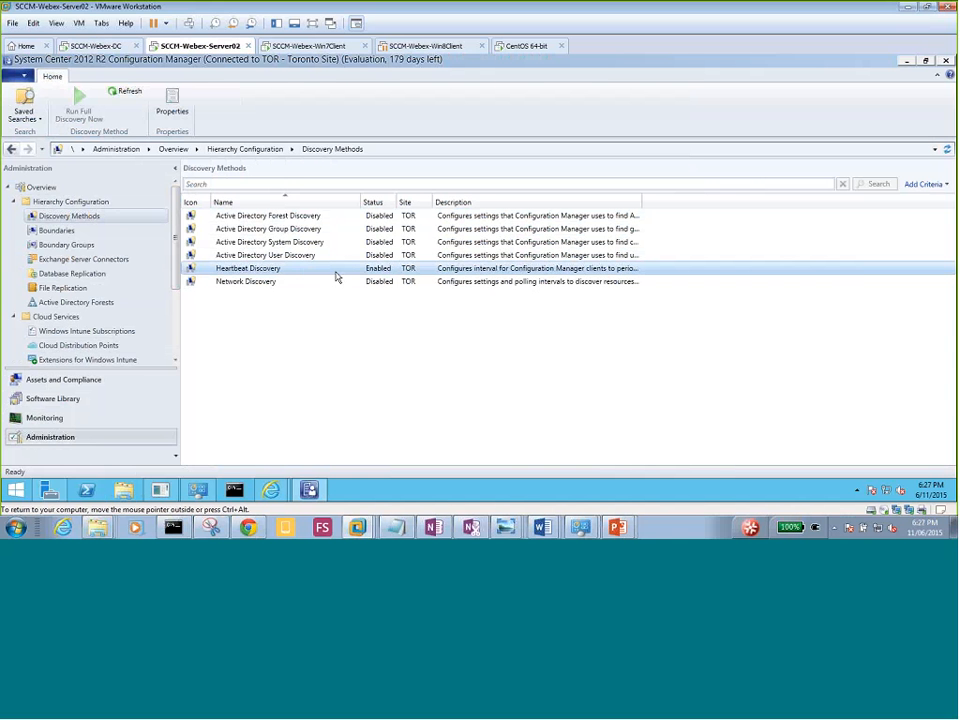
Enable Active Directory Forest Discovery on its 1-week schedule and queue a full discovery soon.
{"action": "right_click", "coordinate": [296, 220]}
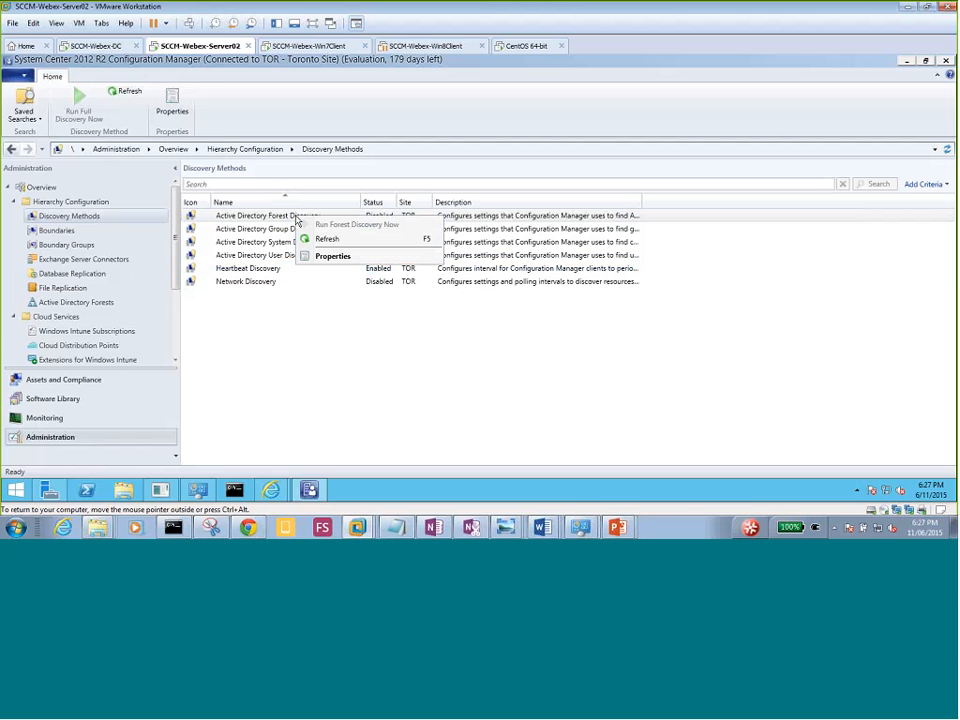
{"action": "left_click", "coordinate": [353, 258]}
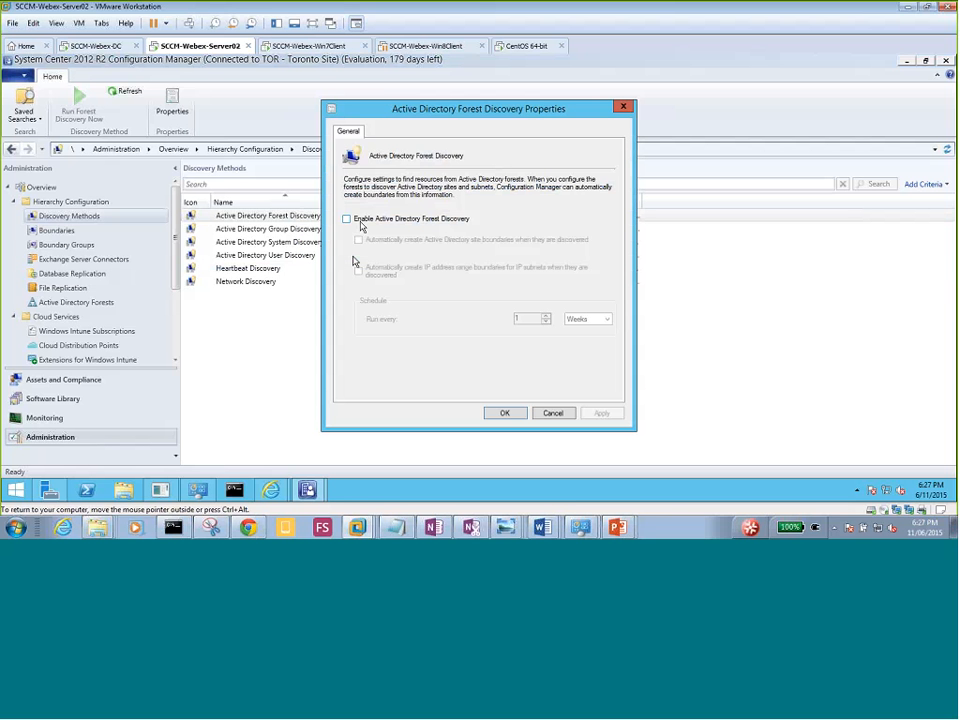
{"action": "left_click", "coordinate": [358, 220]}
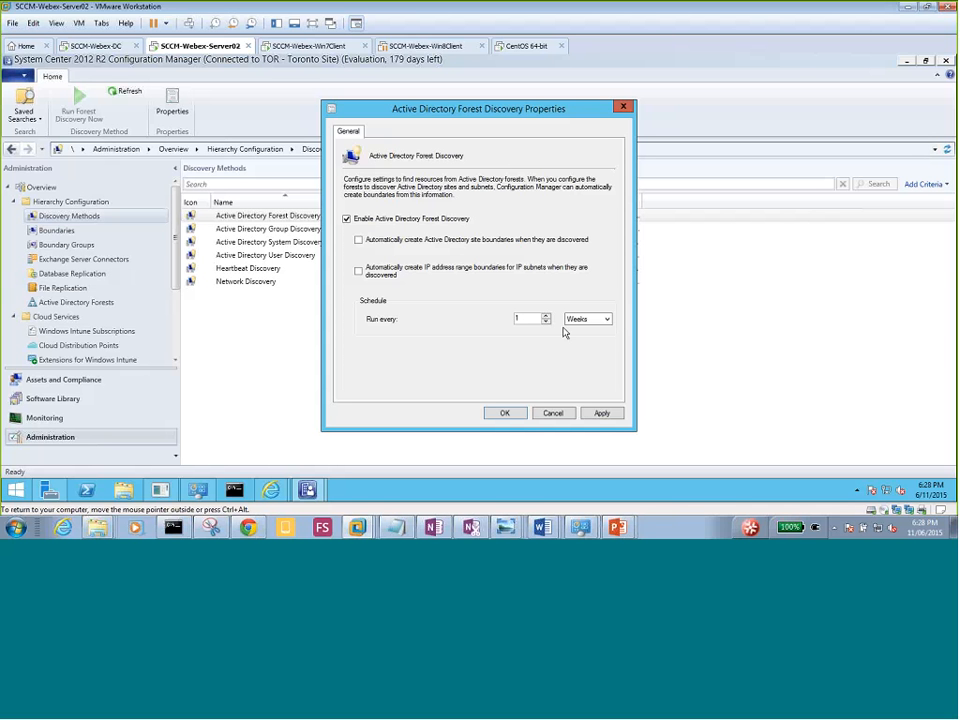
{"action": "left_click", "coordinate": [602, 414]}
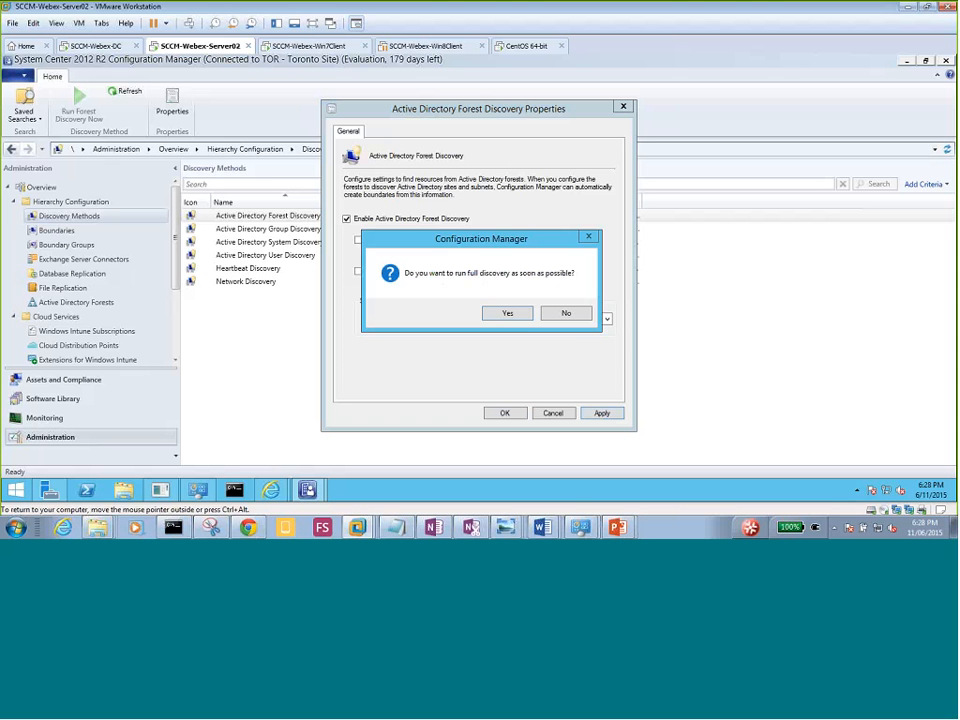
{"action": "left_click", "coordinate": [507, 313]}
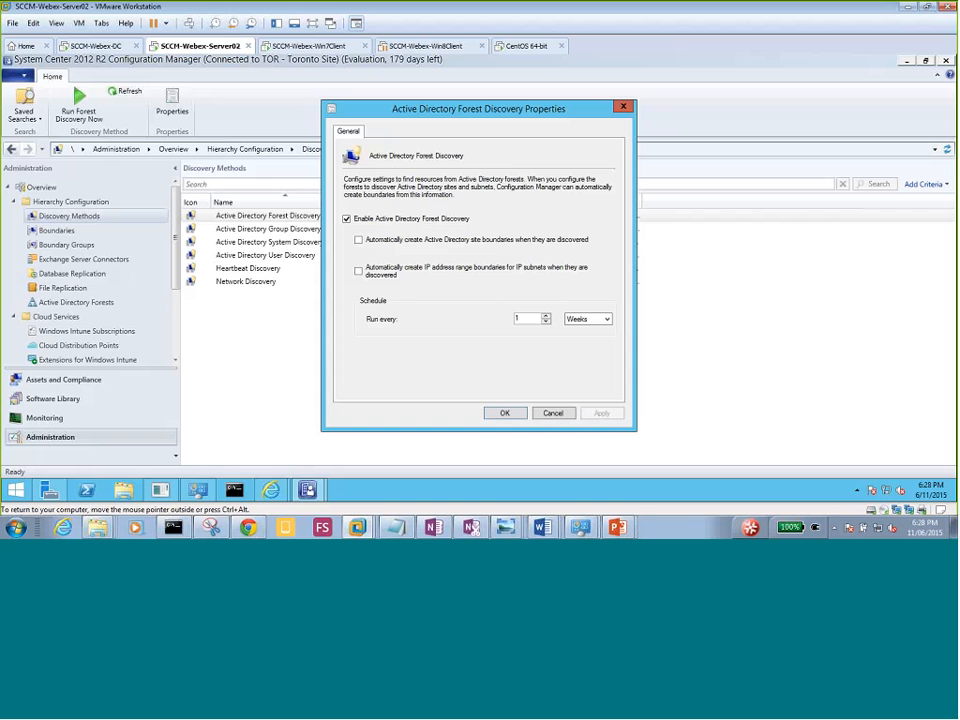
{"action": "left_click", "coordinate": [501, 415]}
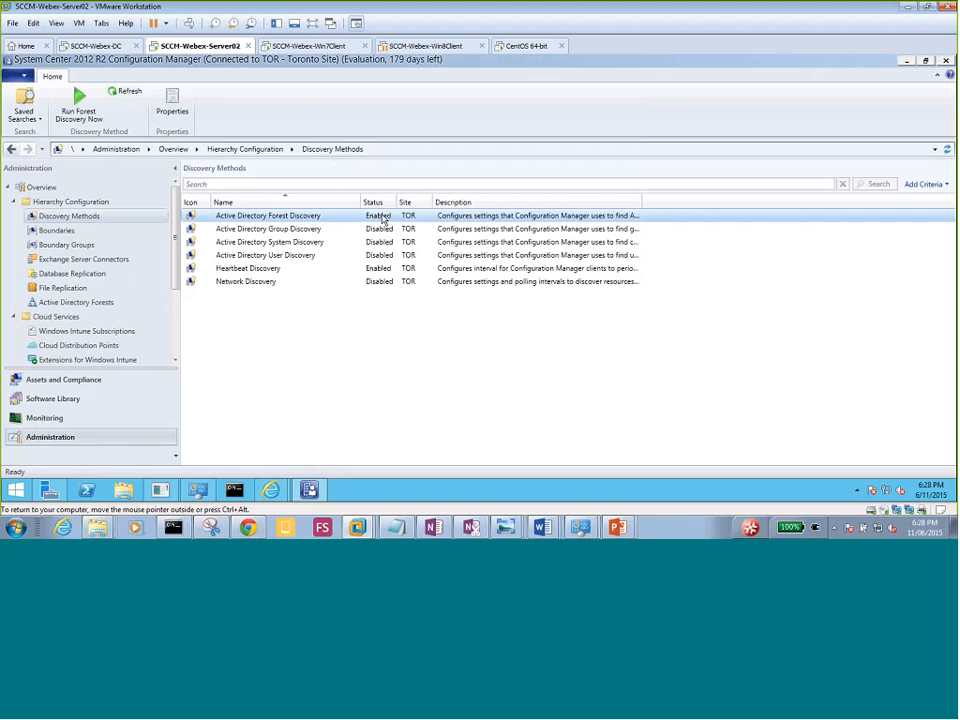
Enable Active Directory Group Discovery and start adding a Location scope.
{"action": "left_click", "coordinate": [305, 230]}
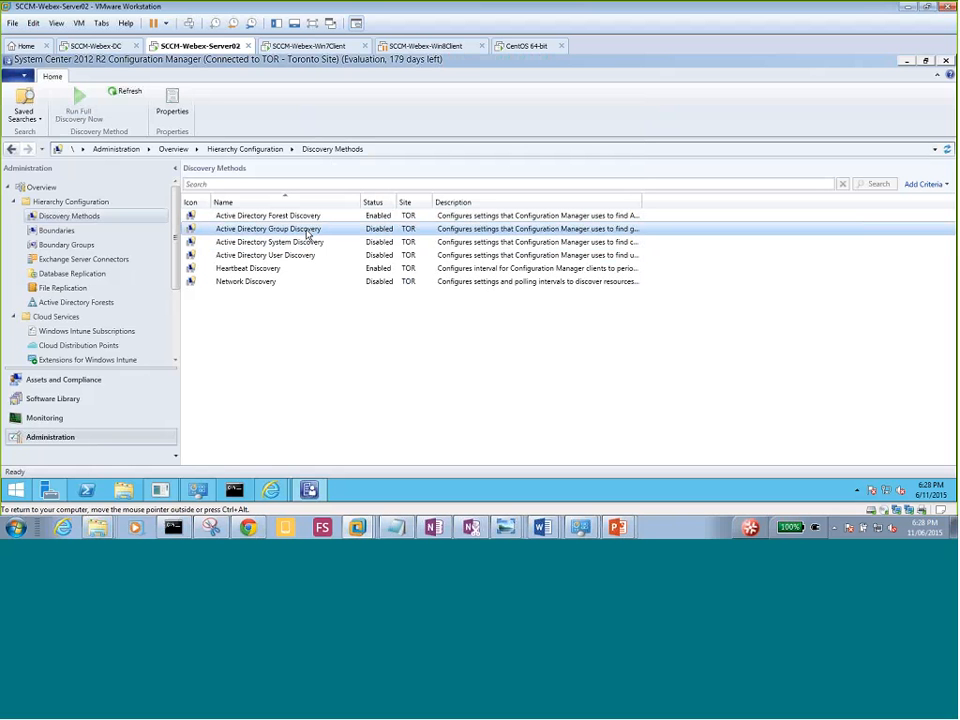
{"action": "right_click", "coordinate": [308, 234]}
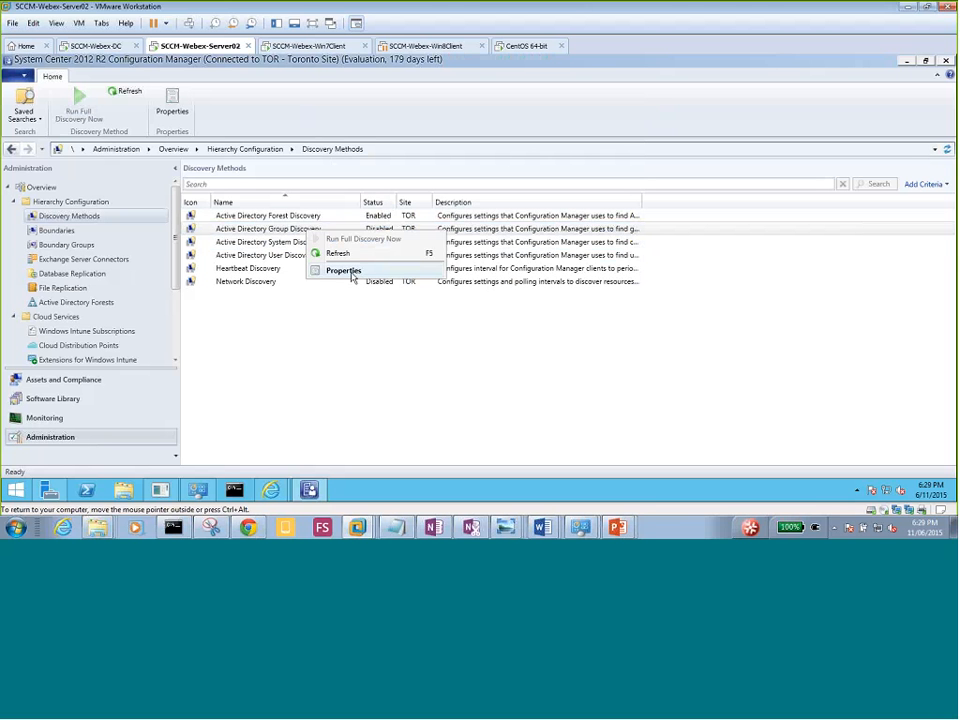
{"action": "left_click", "coordinate": [347, 272]}
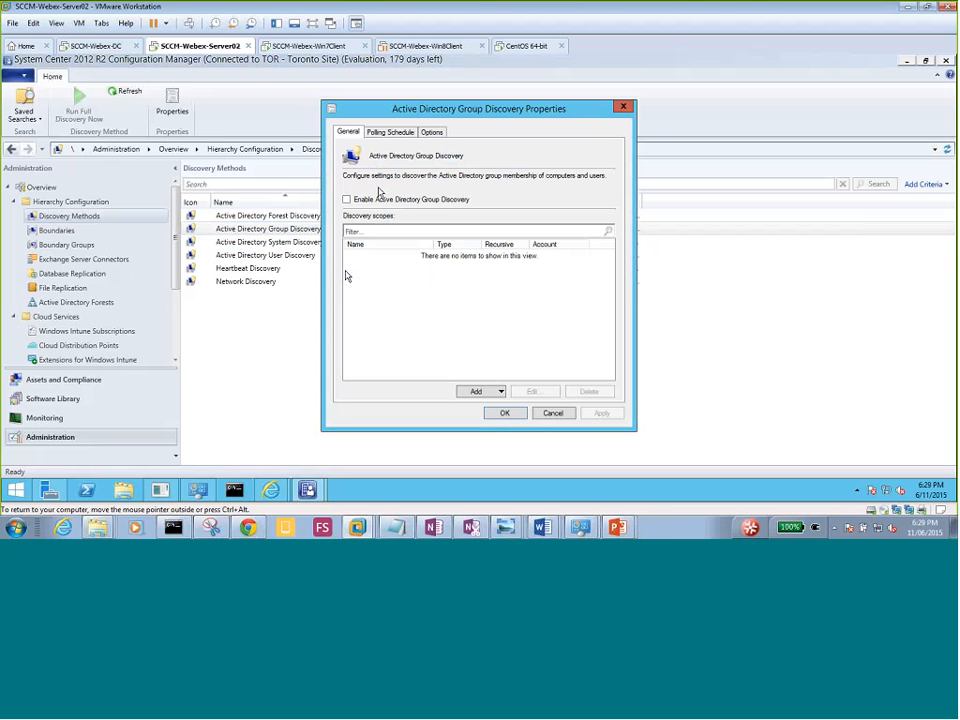
{"action": "left_click", "coordinate": [369, 202]}
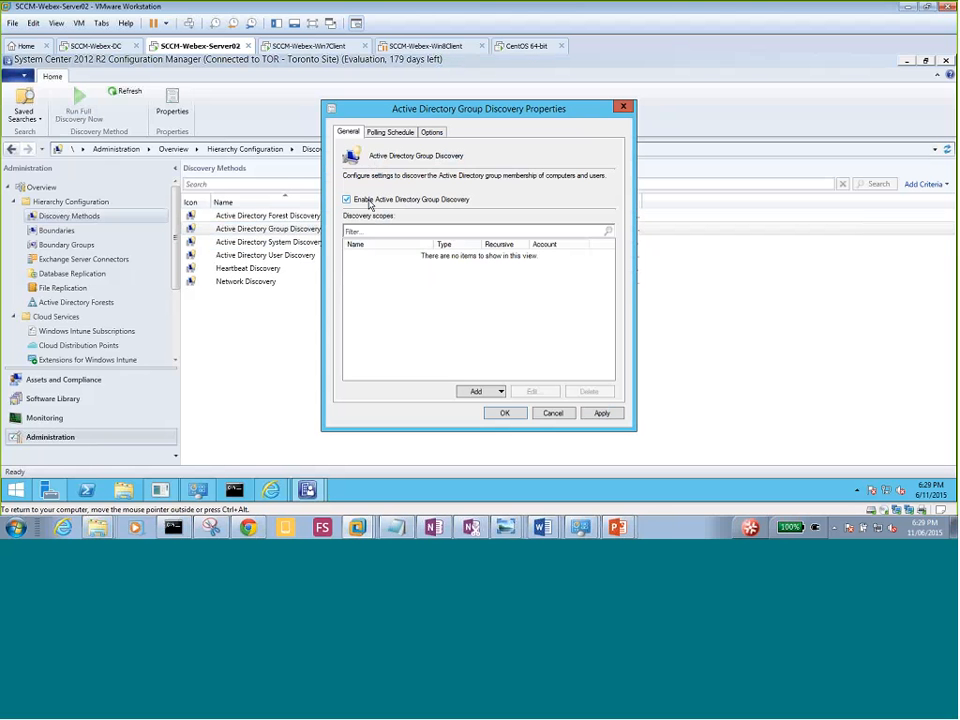
{"action": "left_click", "coordinate": [501, 392]}
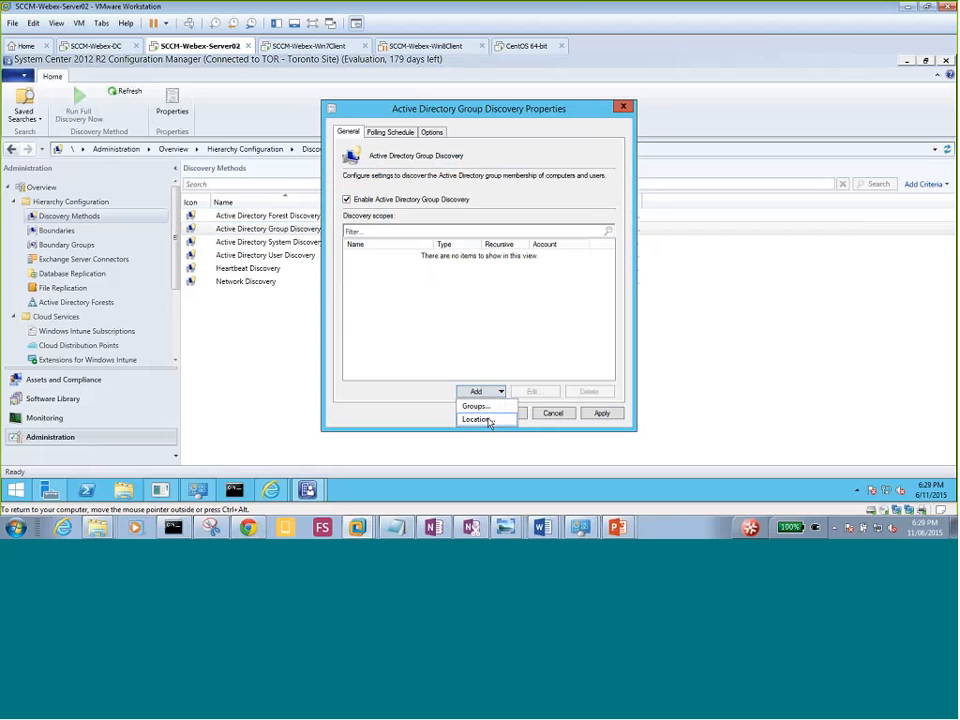
{"action": "left_click", "coordinate": [487, 420]}
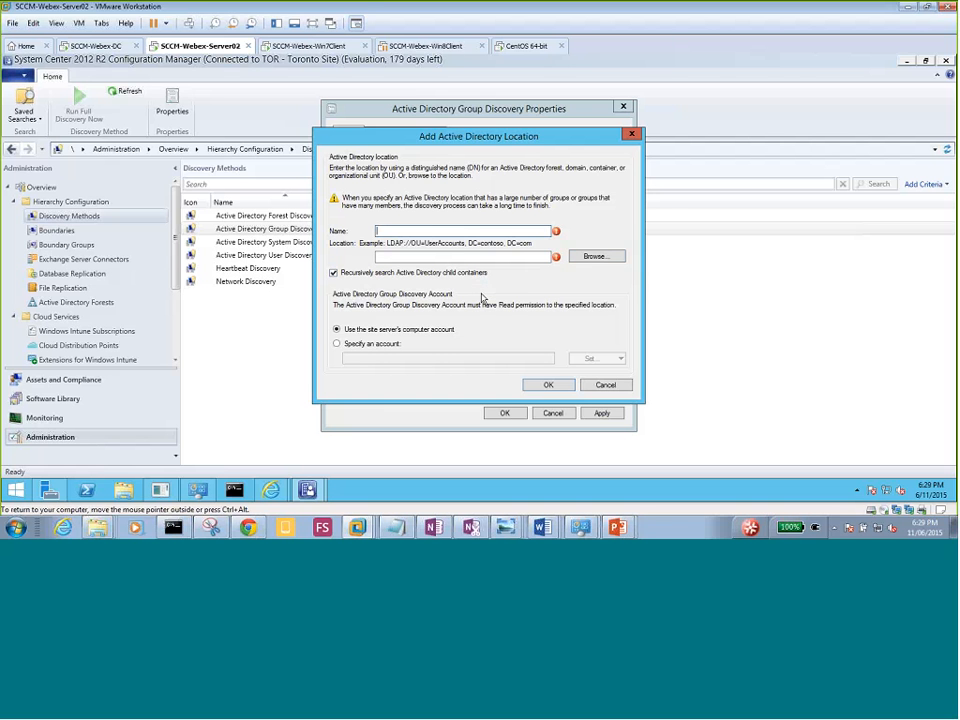
Draft a location named 'All groups' at the domain root, then cancel it.
{"action": "left_click", "coordinate": [592, 257]}
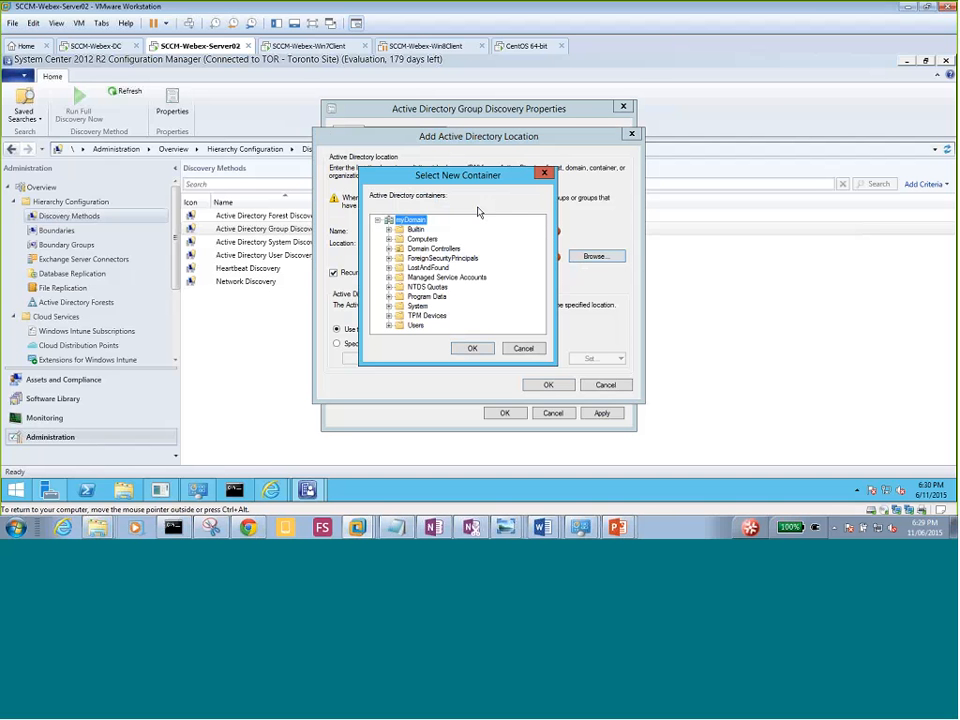
{"action": "left_click", "coordinate": [486, 348]}
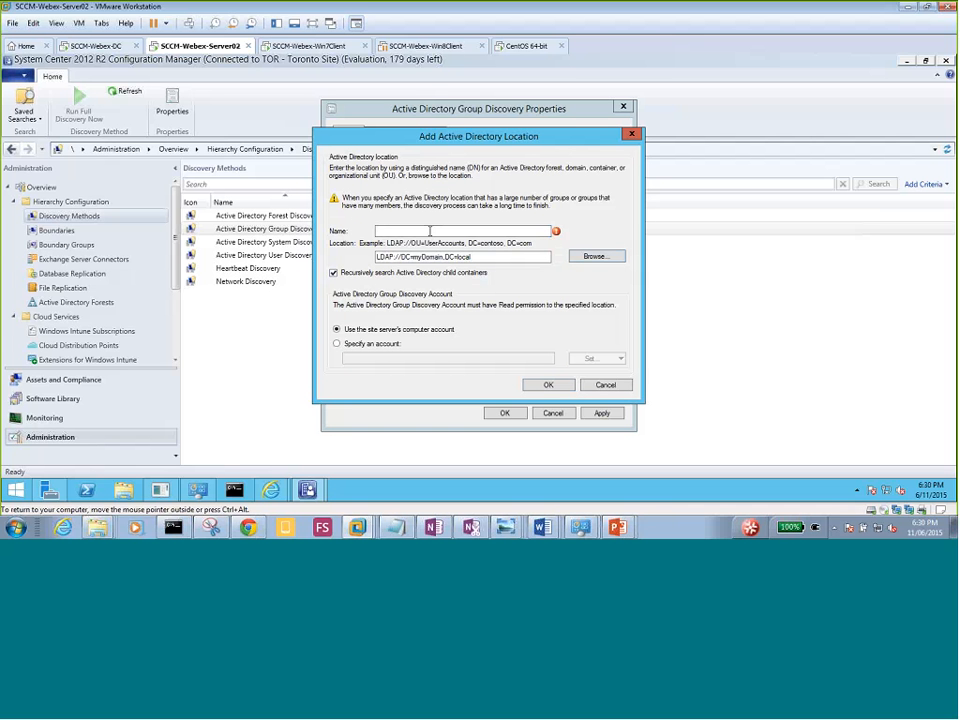
{"action": "left_click", "coordinate": [429, 231]}
{"action": "type", "text": "All"}
{"action": "type", "text": "groups"}
{"action": "left_click", "coordinate": [593, 258]}
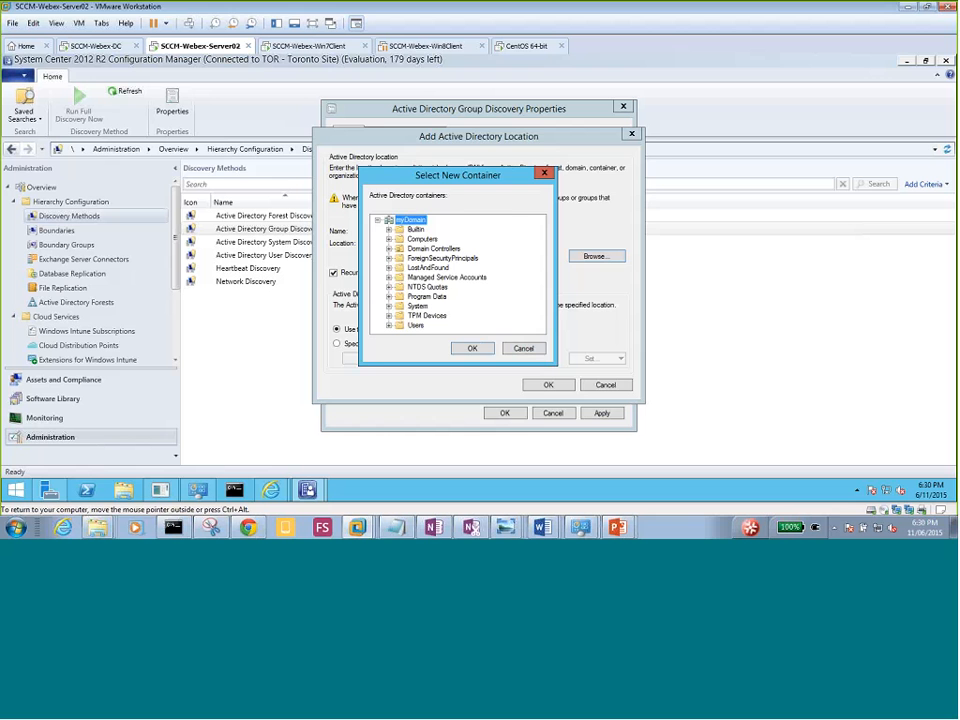
{"action": "left_click", "coordinate": [474, 348]}
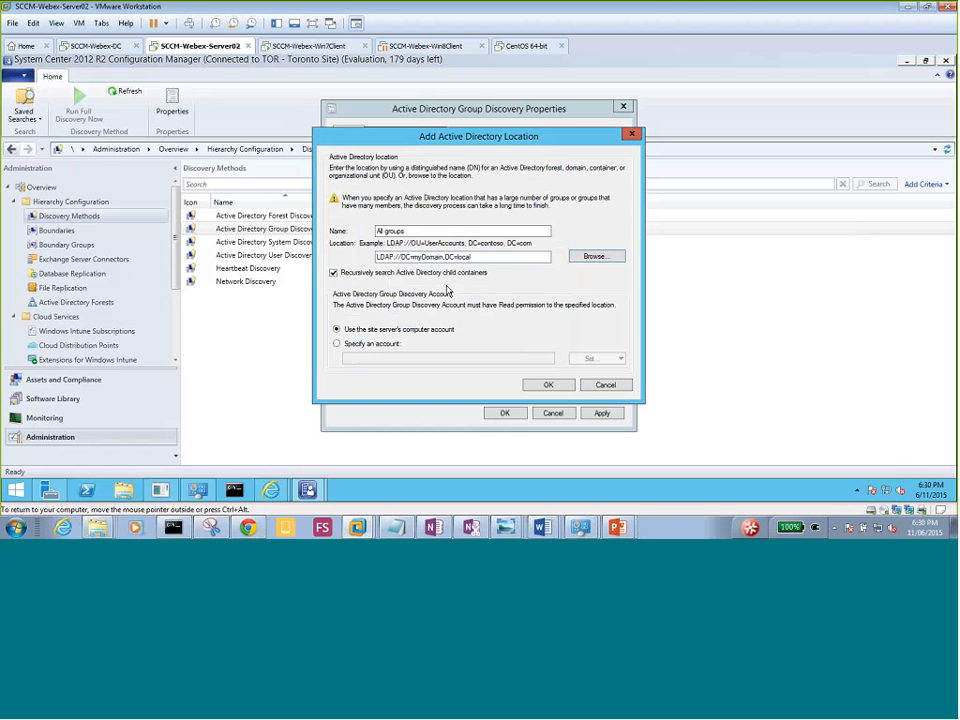
{"action": "left_click", "coordinate": [605, 386]}
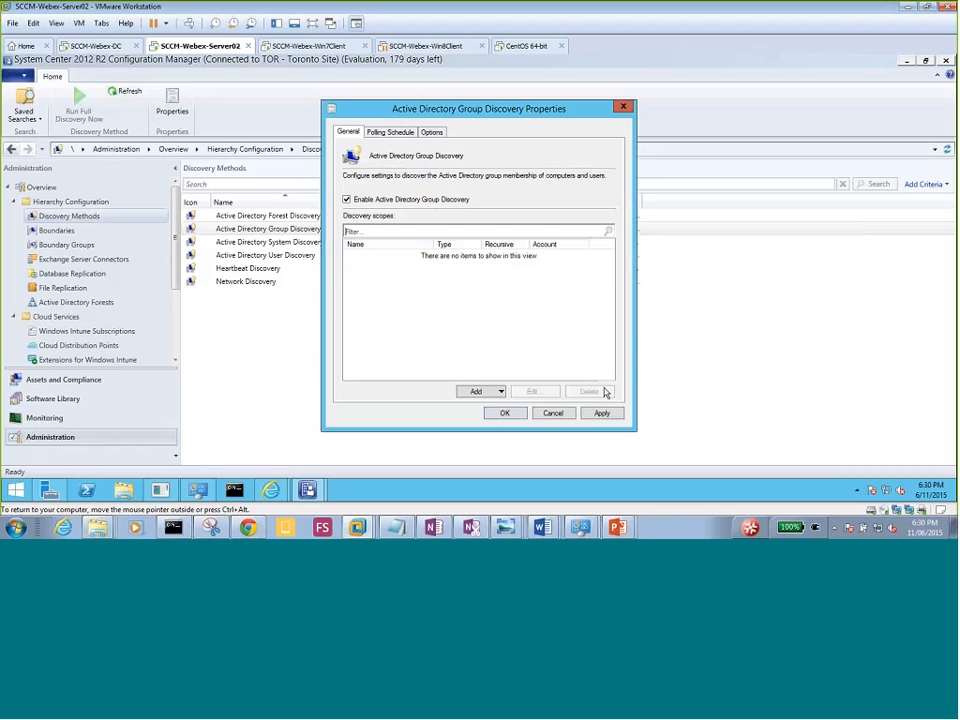
Start a Groups scope and add the Domain Users group to it.
{"action": "left_click", "coordinate": [490, 397]}
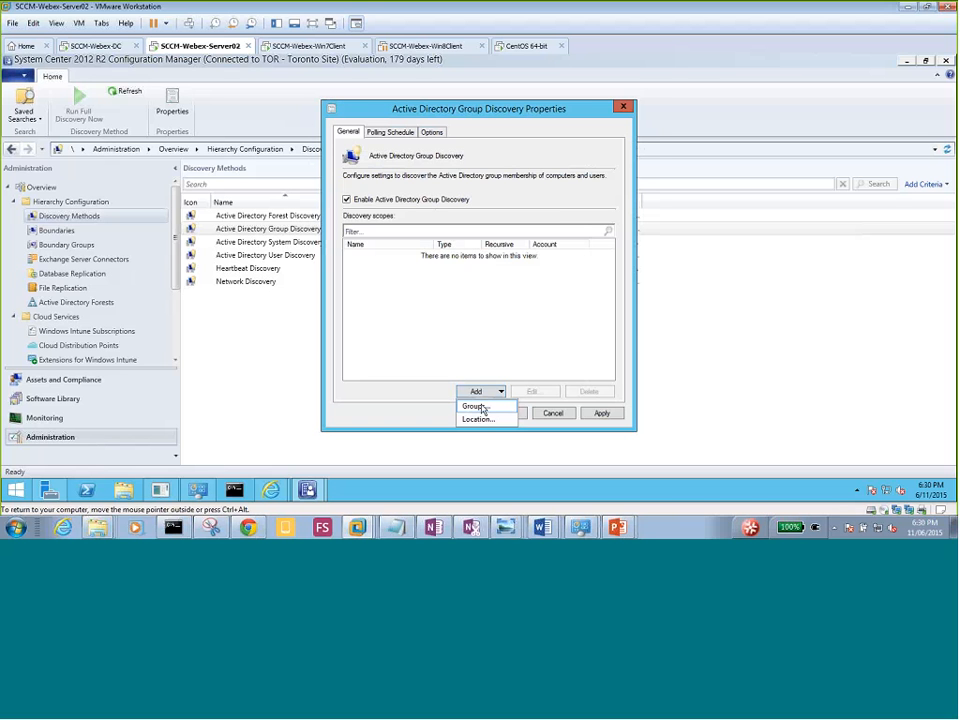
{"action": "left_click", "coordinate": [480, 408]}
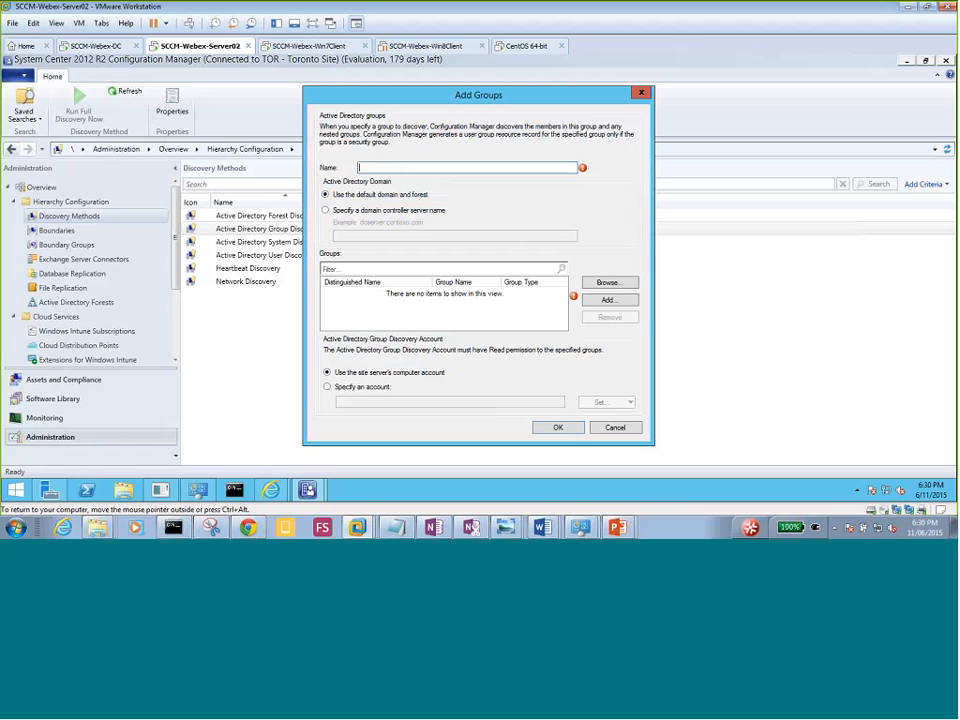
{"action": "left_click", "coordinate": [606, 284]}
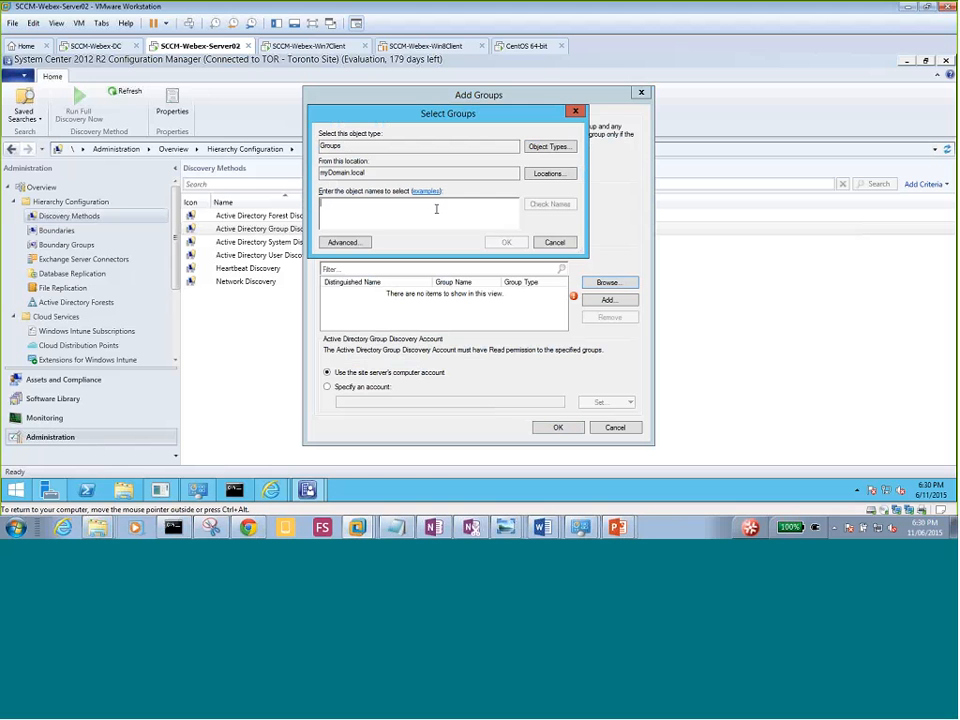
{"action": "type", "text": "d"}
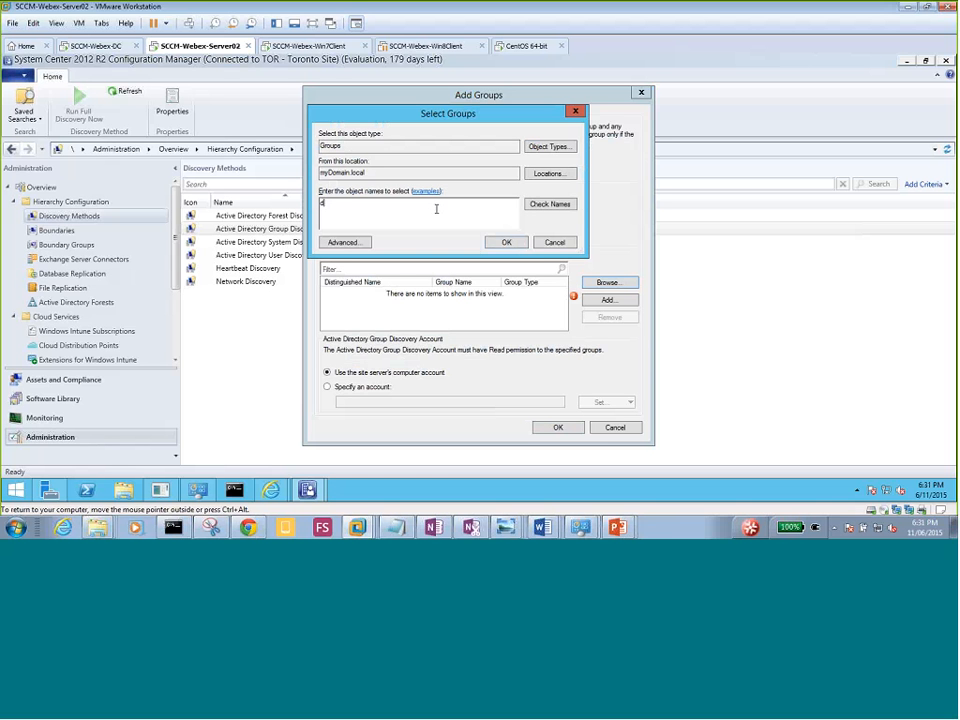
{"action": "type", "text": "omain users"}
{"action": "left_click", "coordinate": [532, 208]}
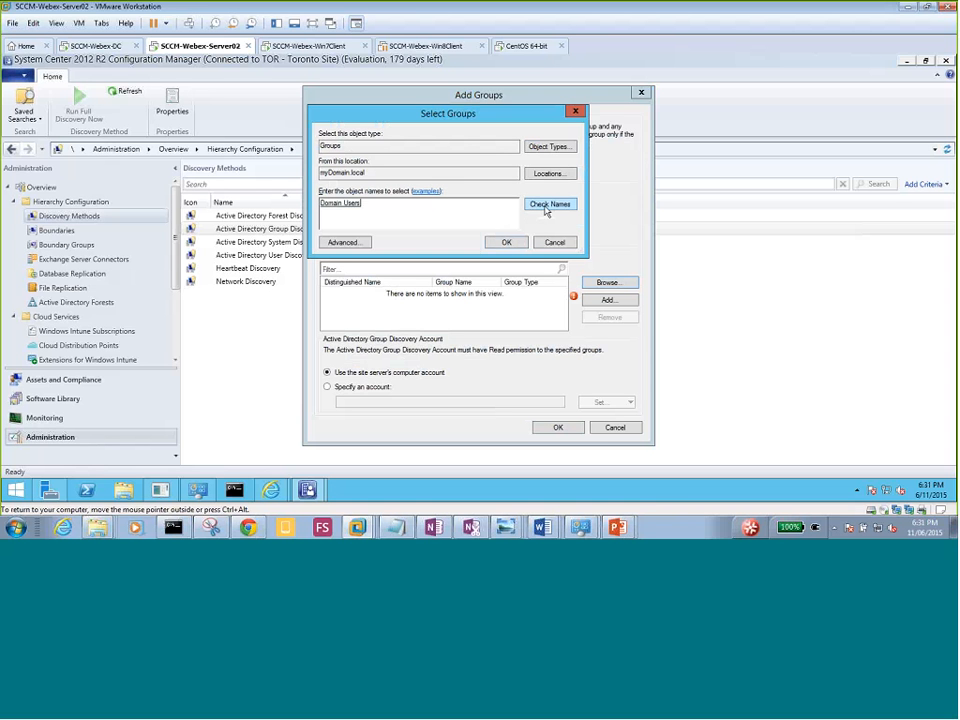
{"action": "left_click", "coordinate": [506, 246]}
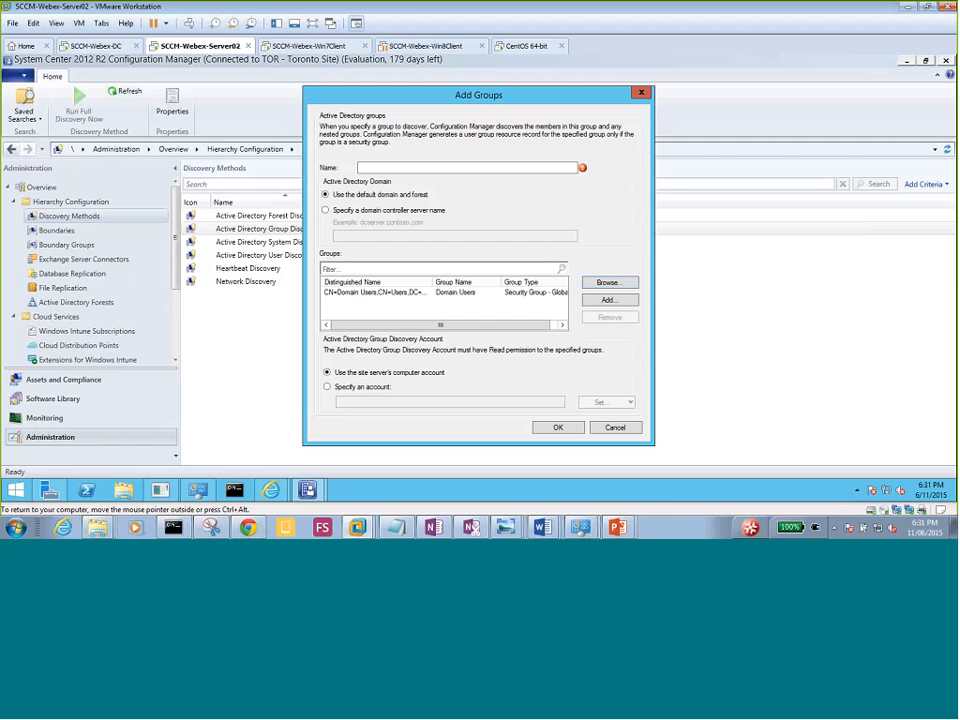
Name the group scope 'All Groups' and save it.
{"action": "left_click", "coordinate": [429, 168]}
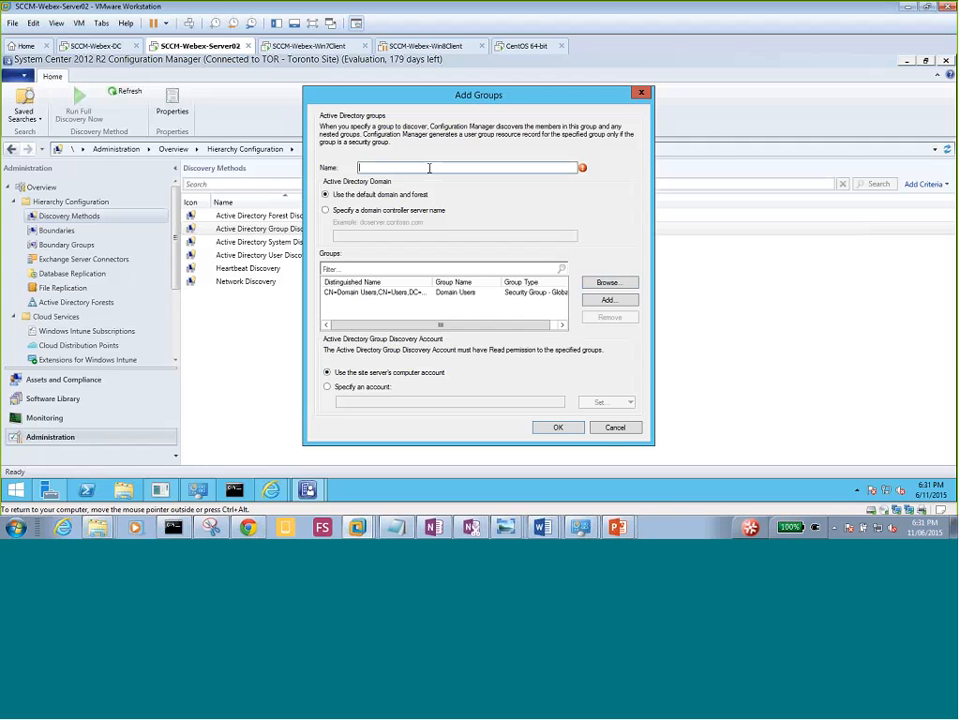
{"action": "type", "text": "All Groups"}
{"action": "left_click", "coordinate": [559, 429]}
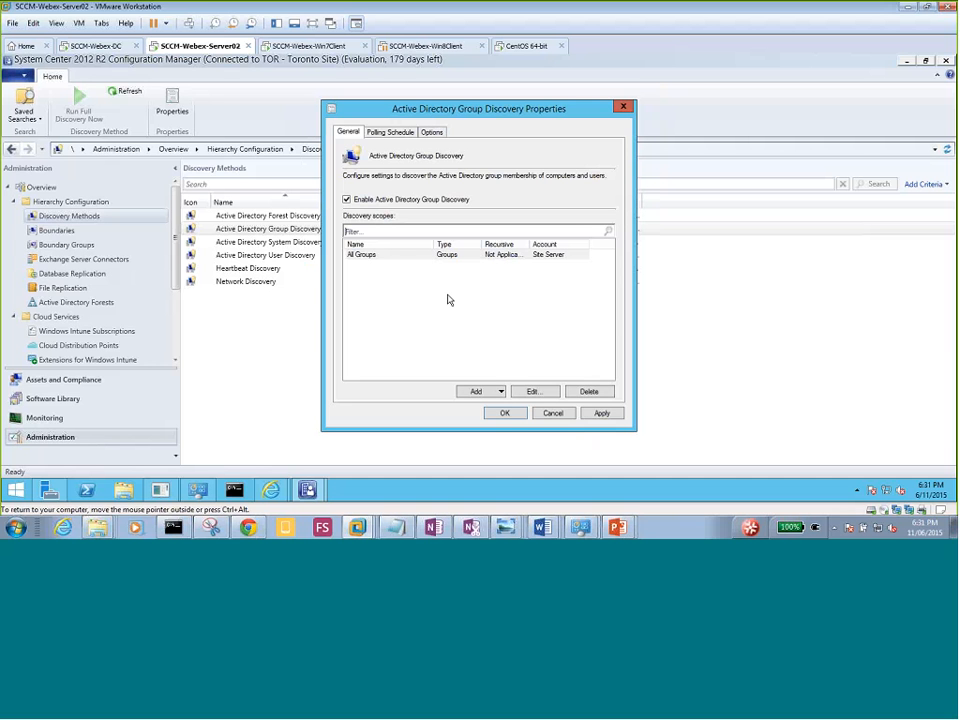
{"action": "left_click", "coordinate": [480, 391]}
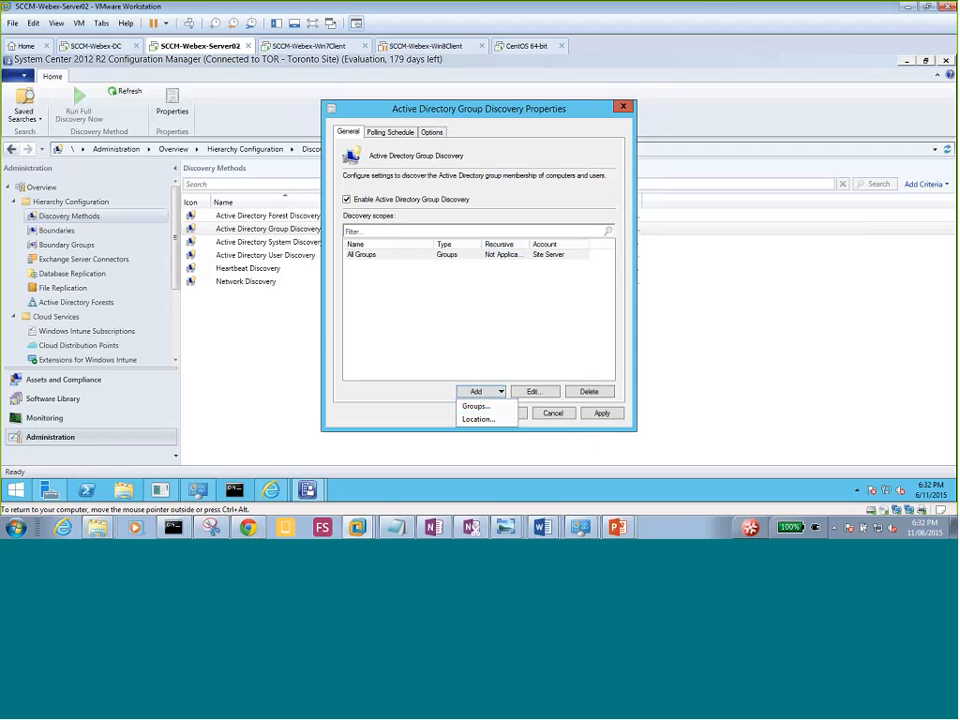
{"action": "left_click", "coordinate": [413, 131]}
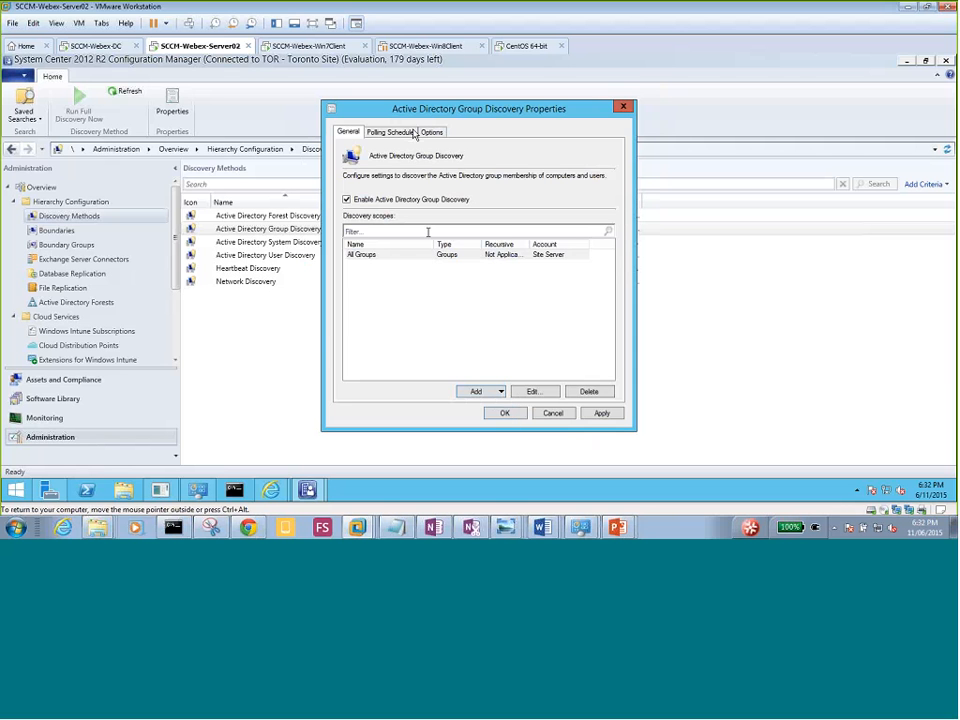
{"action": "left_click", "coordinate": [413, 132]}
{"action": "left_click", "coordinate": [349, 132]}
{"action": "left_click", "coordinate": [499, 391]}
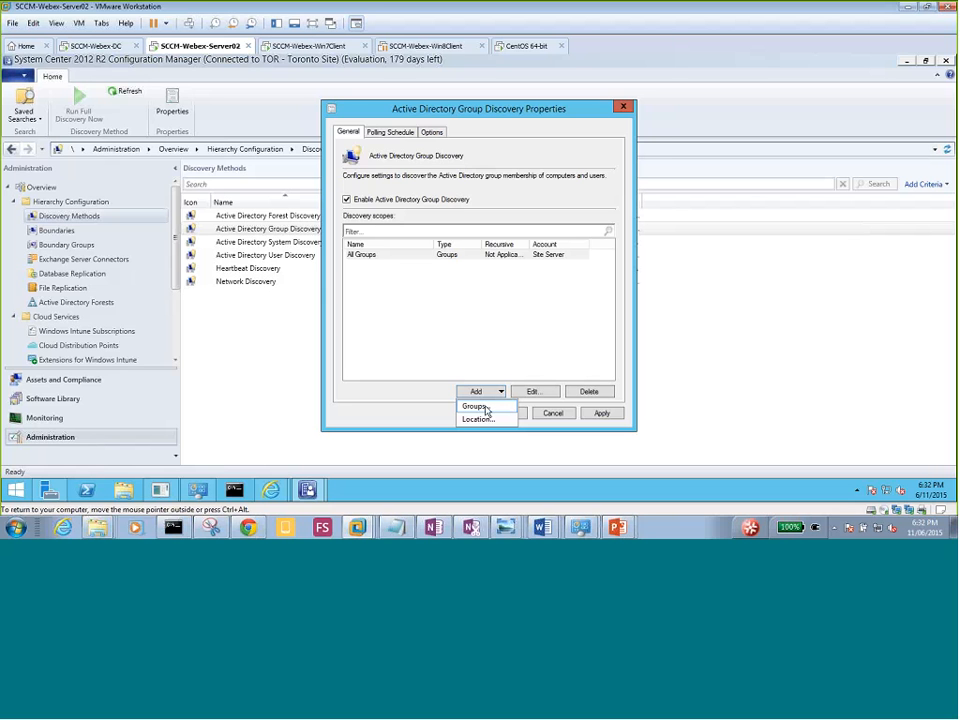
{"action": "left_click", "coordinate": [484, 408]}
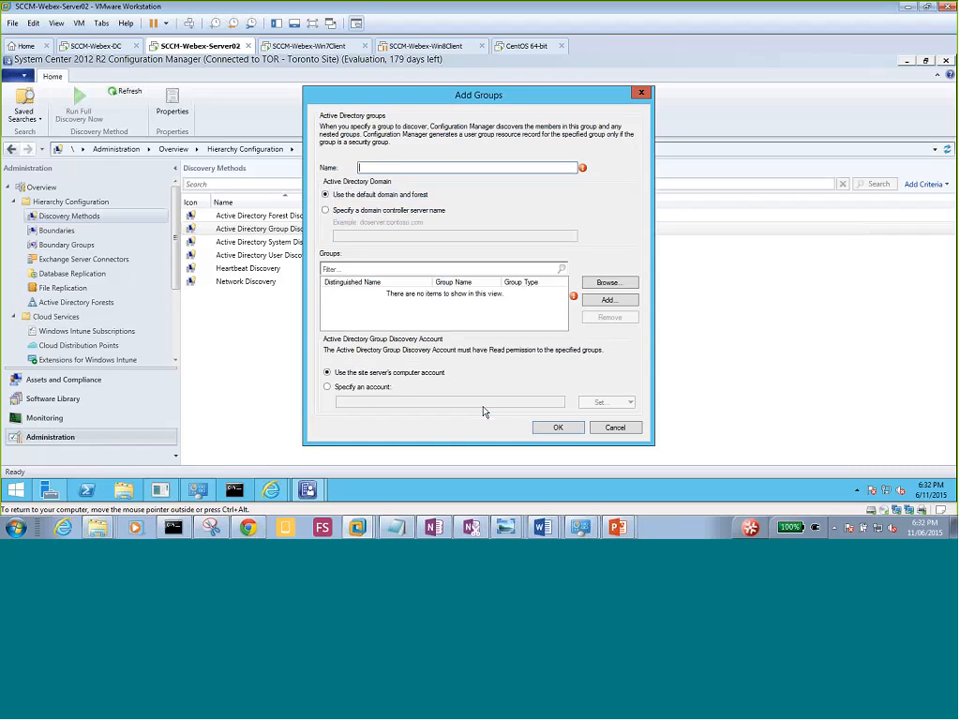
{"action": "left_click", "coordinate": [607, 285]}
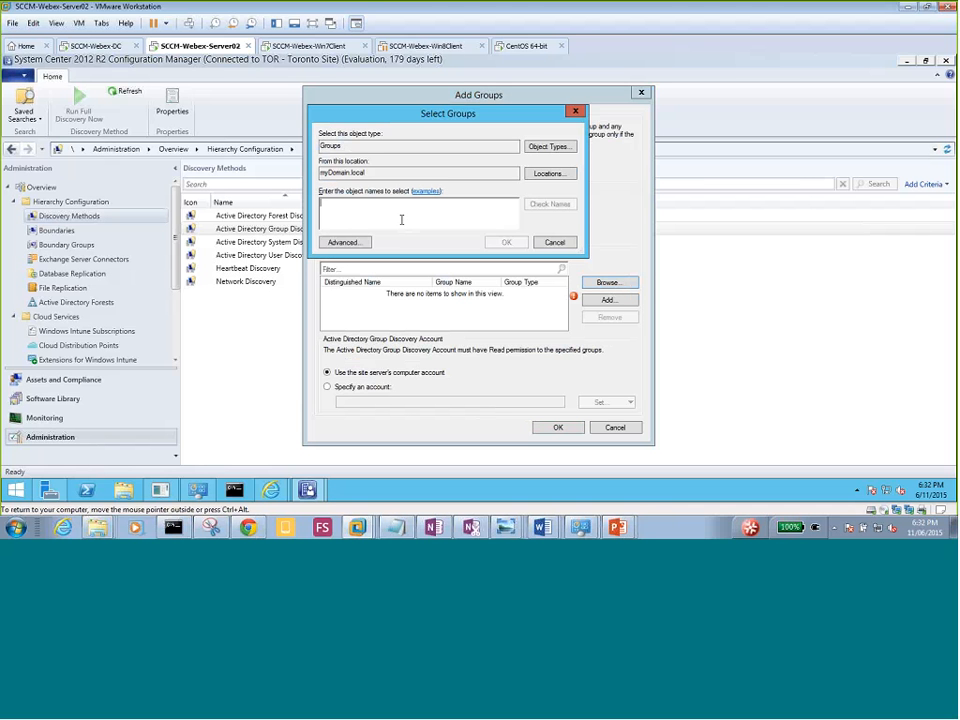
{"action": "type", "text": "d"}
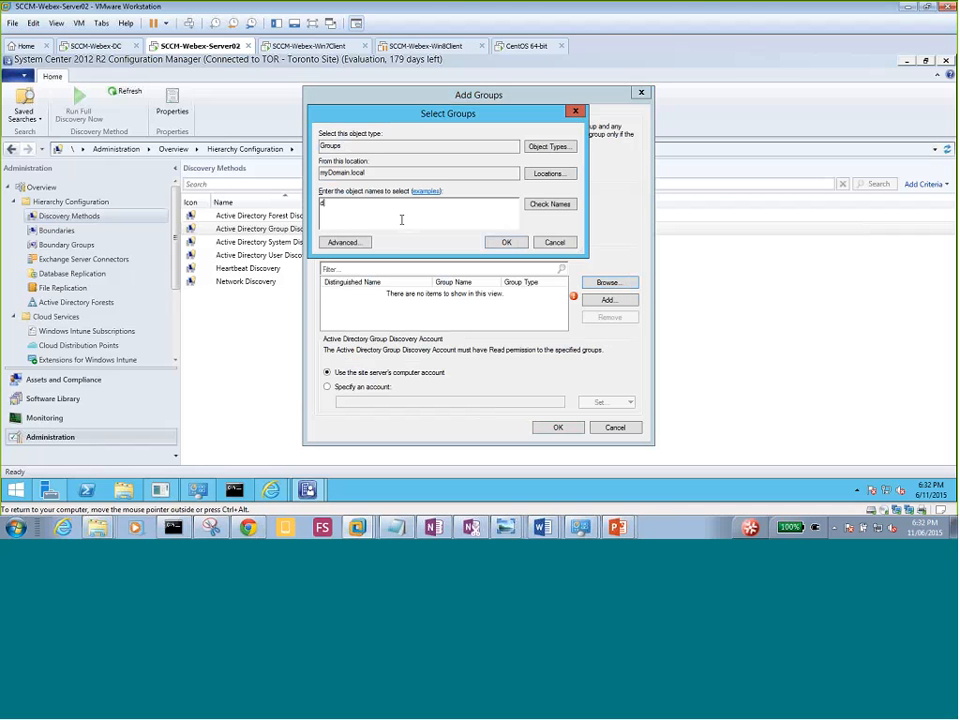
{"action": "type", "text": "omain user"}
{"action": "left_click", "coordinate": [563, 205]}
{"action": "left_click", "coordinate": [554, 242]}
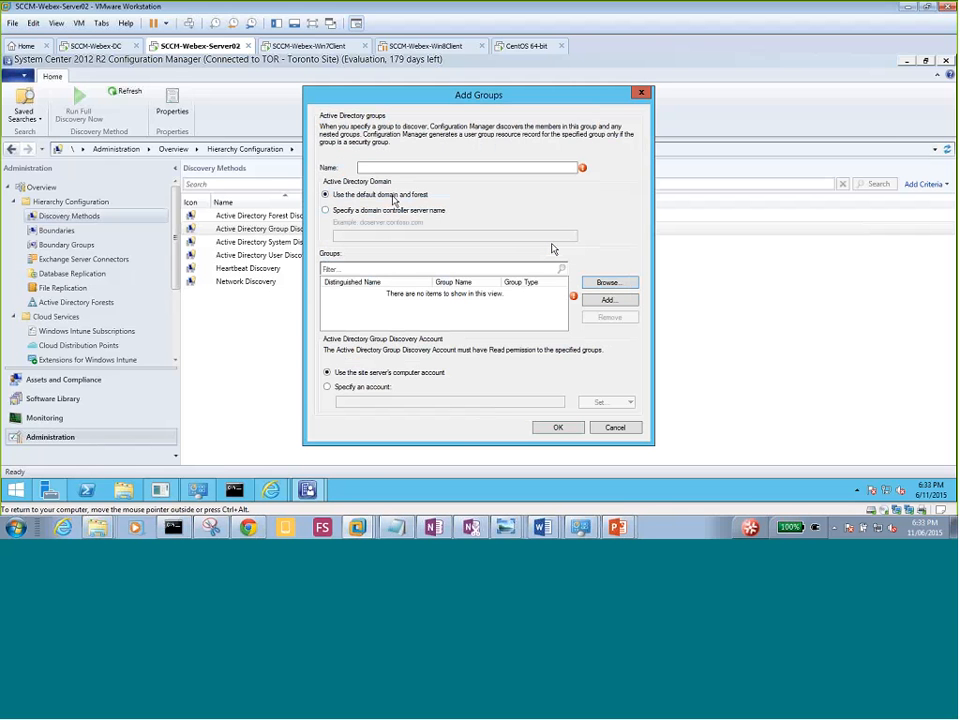
{"action": "left_click", "coordinate": [612, 429]}
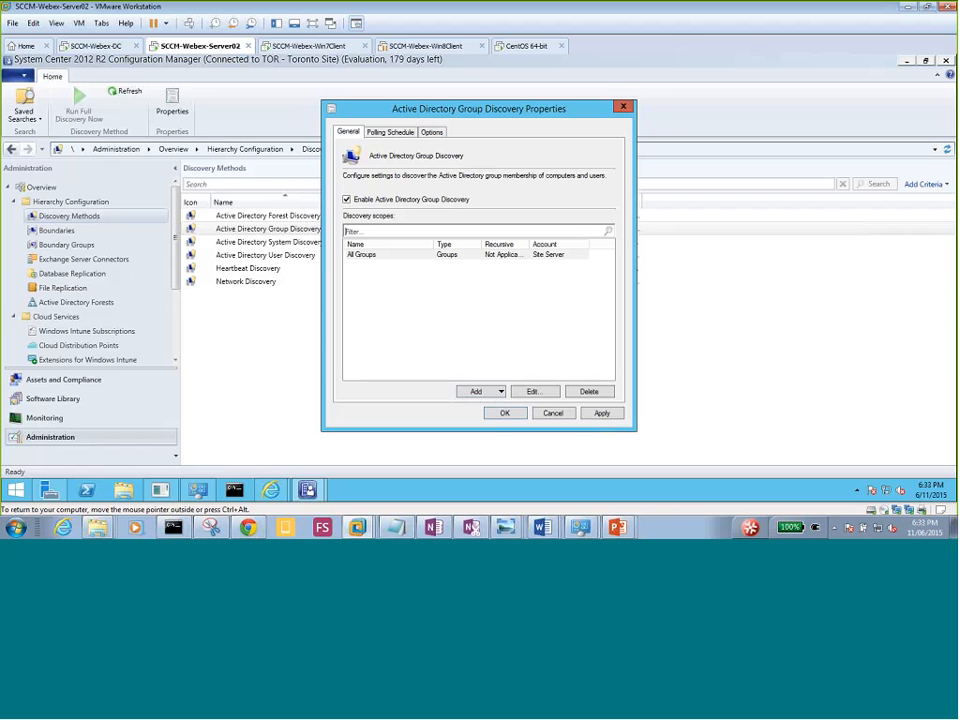
Add a Location scope 'All in my Domain' at LDAP://DC=myDomain,DC=local.
{"action": "left_click", "coordinate": [500, 391]}
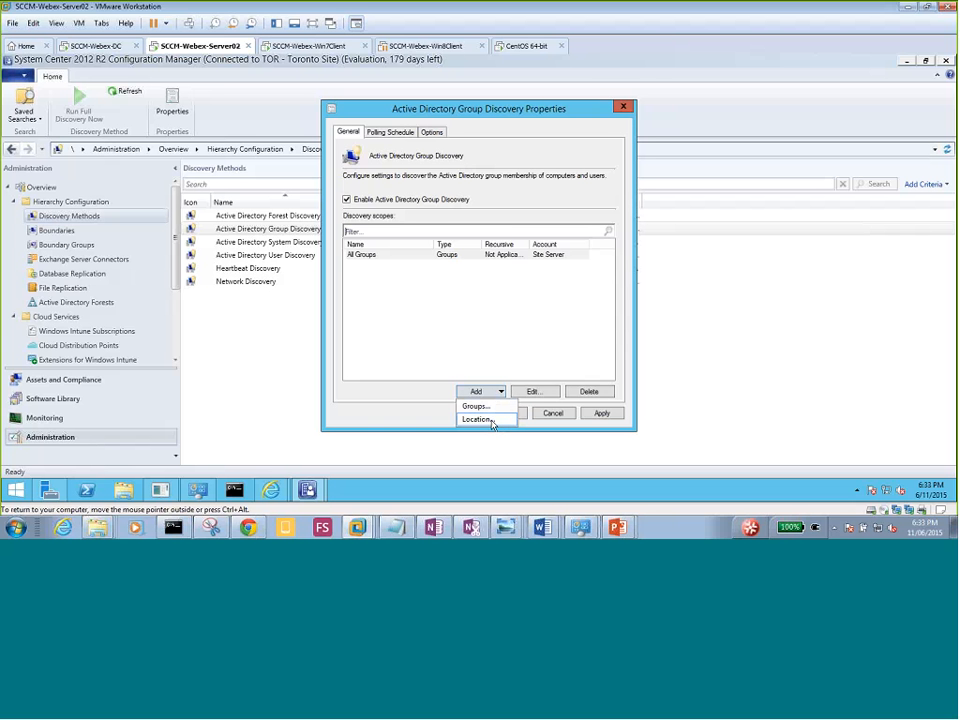
{"action": "left_click", "coordinate": [478, 419]}
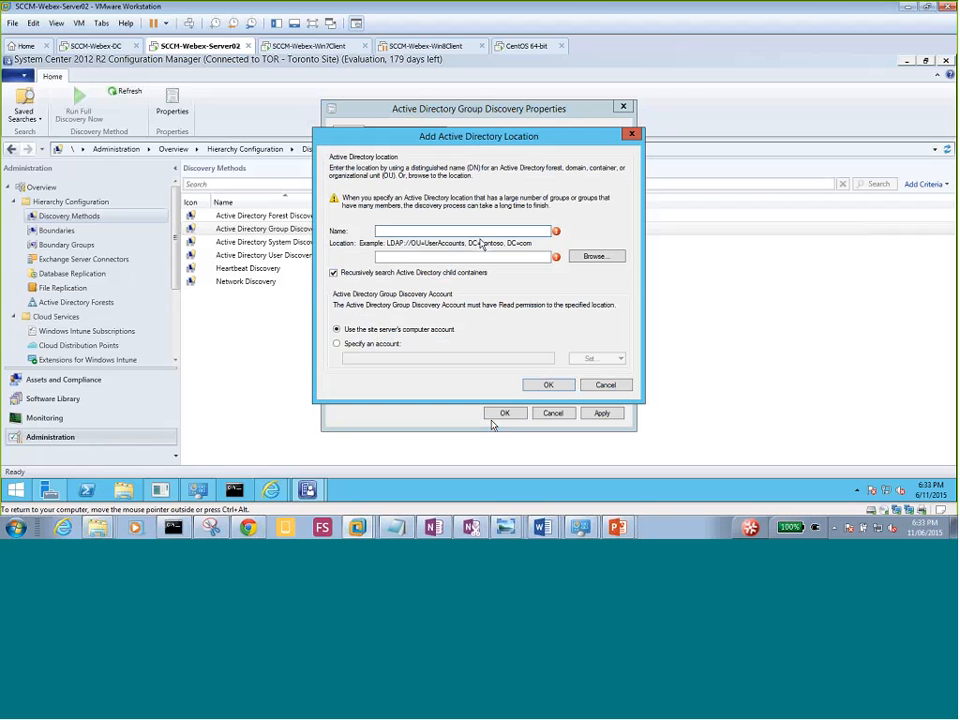
{"action": "type", "text": "All in my"}
{"action": "left_click", "coordinate": [585, 257]}
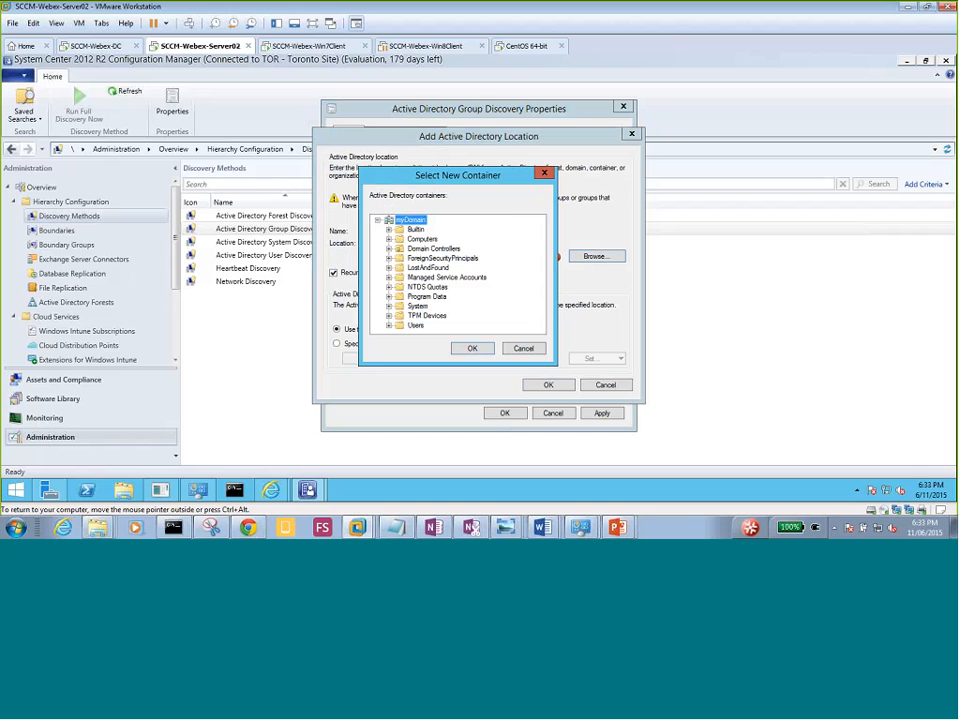
{"action": "left_click", "coordinate": [472, 348]}
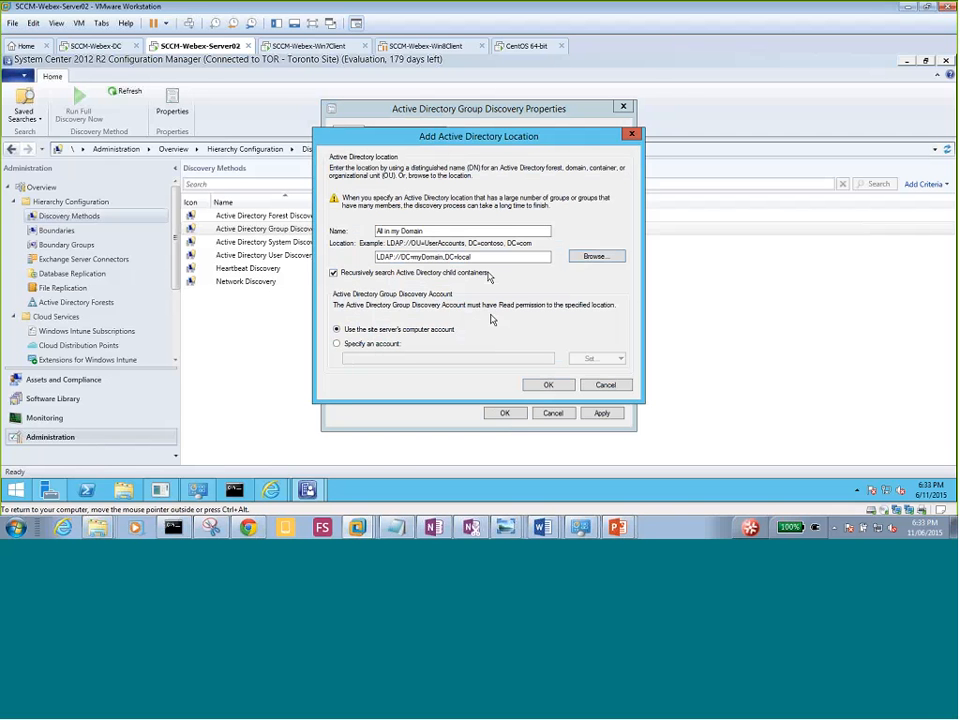
{"action": "left_click", "coordinate": [548, 386]}
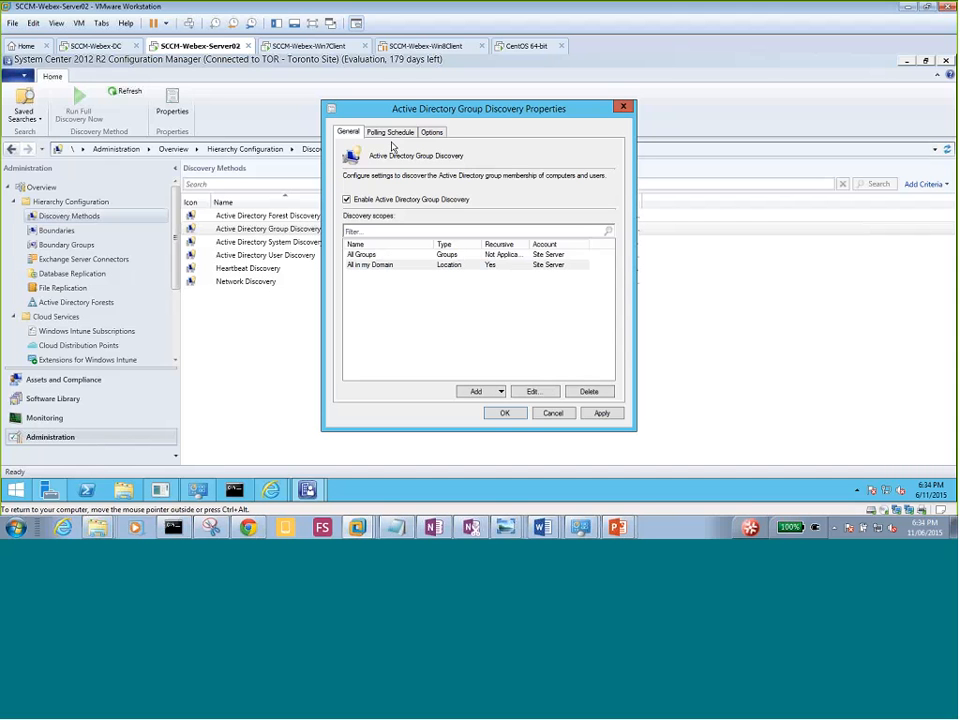
Review the group discovery polling schedule, then its exclusion options.
{"action": "left_click", "coordinate": [389, 133]}
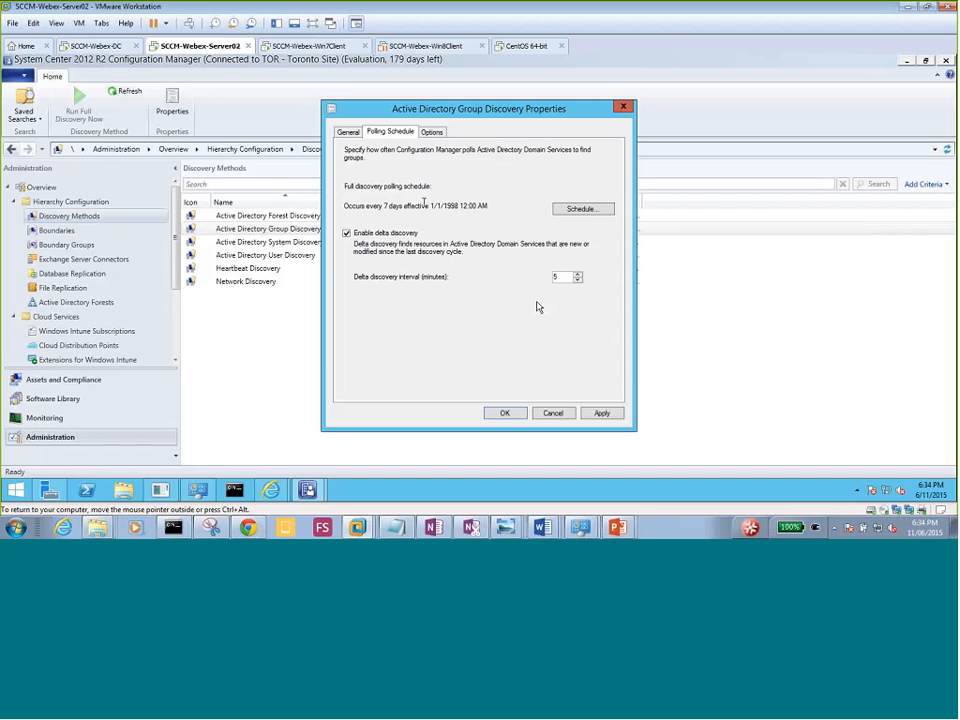
{"action": "left_click", "coordinate": [430, 133]}
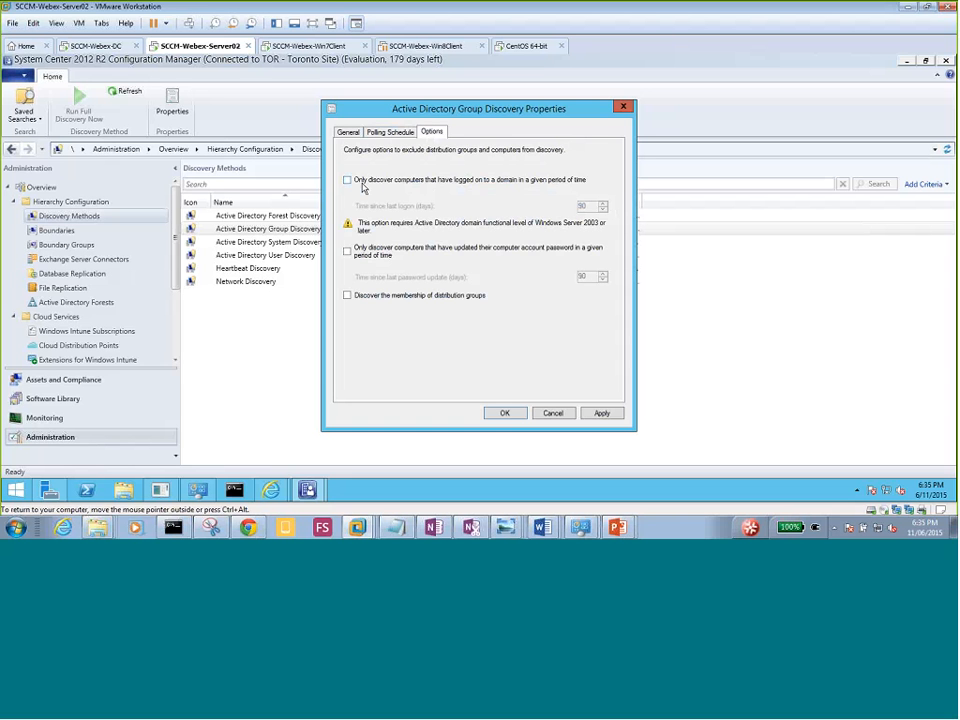
Leave the recent-logon restriction off, apply Group Discovery settings, and queue a full discovery.
{"action": "left_click", "coordinate": [353, 182]}
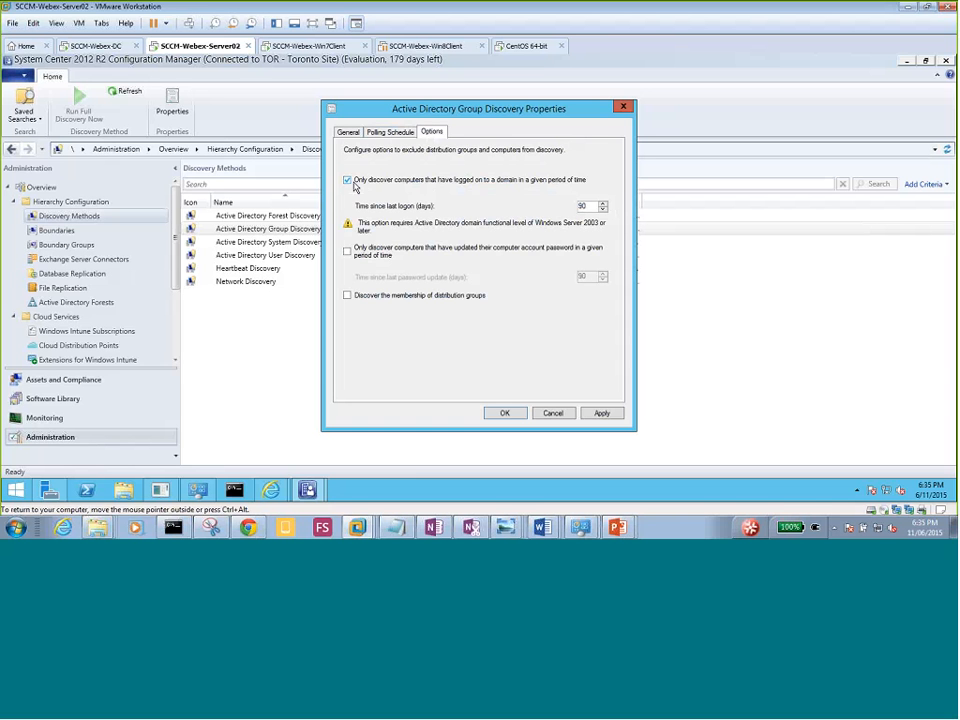
{"action": "left_click", "coordinate": [355, 185]}
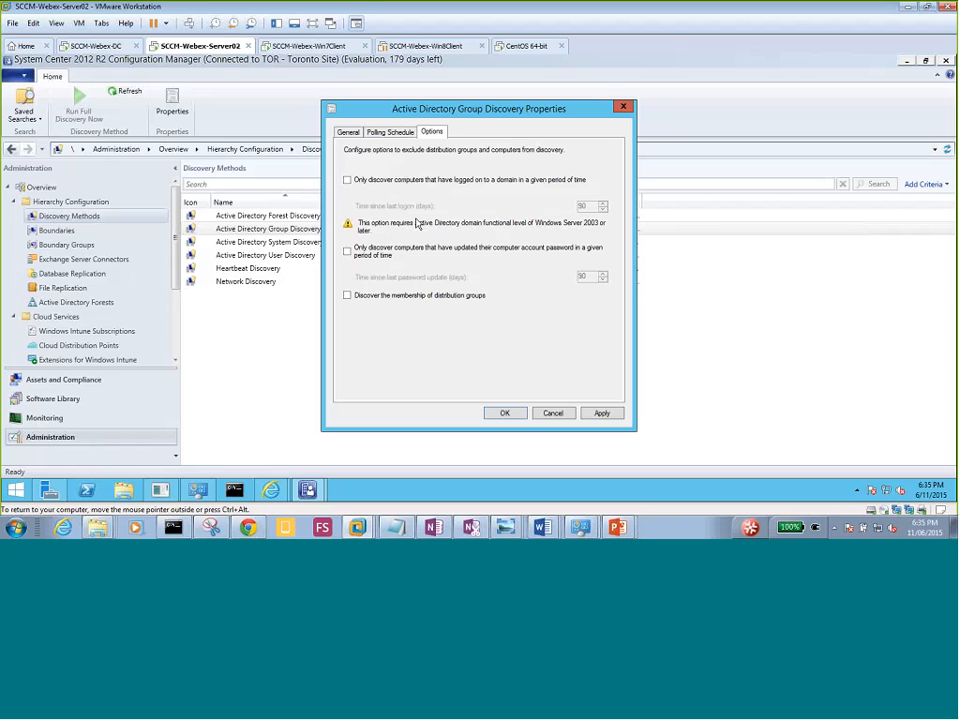
{"action": "left_click", "coordinate": [395, 134]}
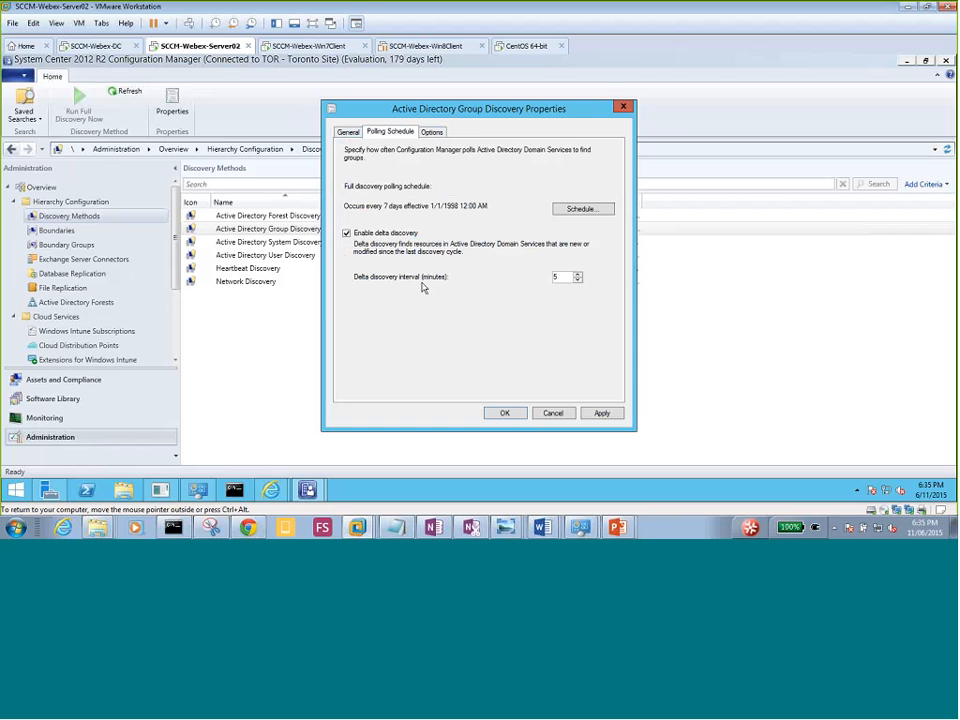
{"action": "left_click", "coordinate": [347, 132]}
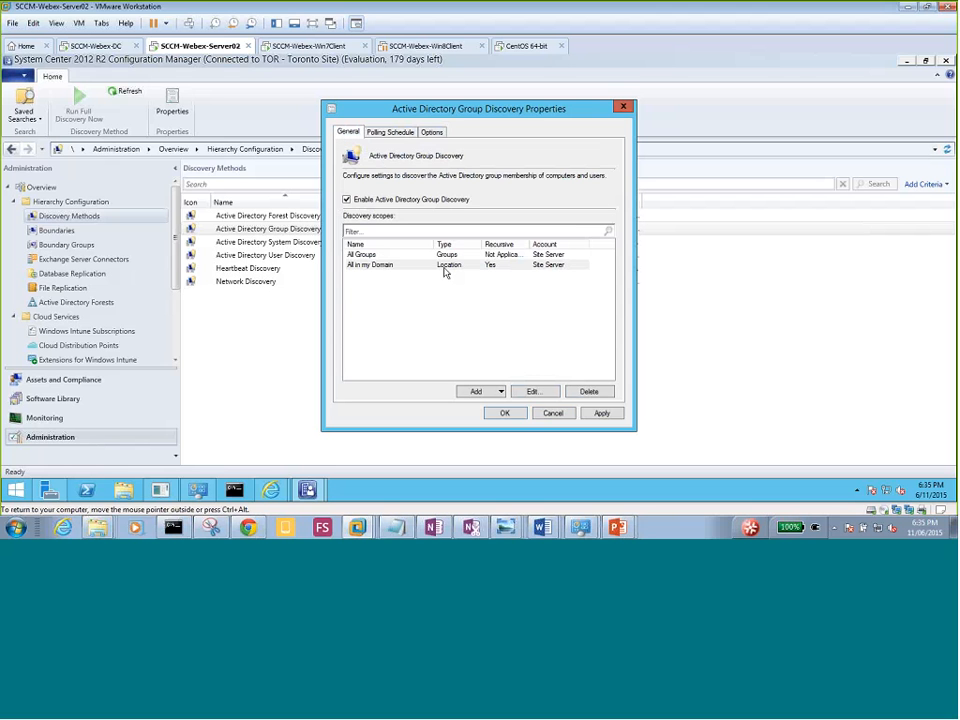
{"action": "left_click", "coordinate": [601, 415]}
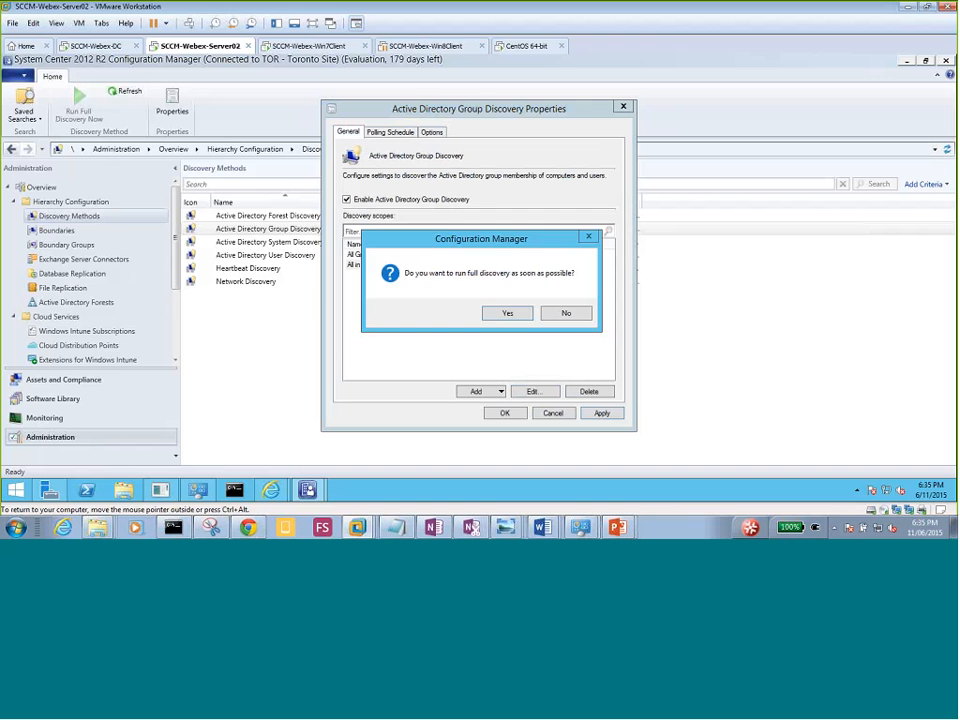
{"action": "left_click", "coordinate": [492, 314]}
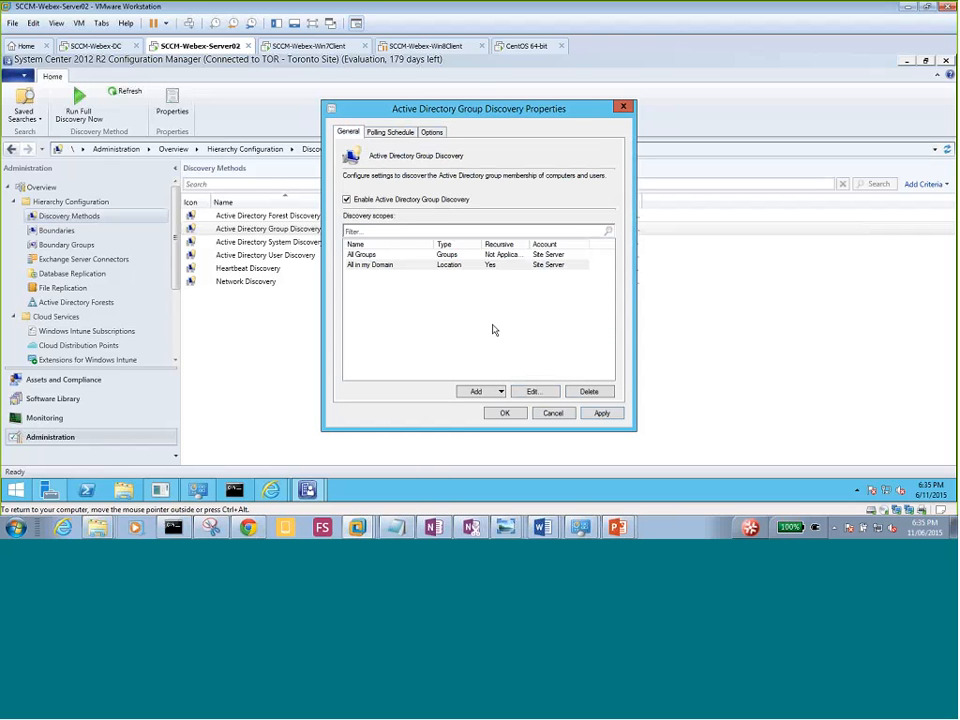
{"action": "left_click", "coordinate": [504, 413]}
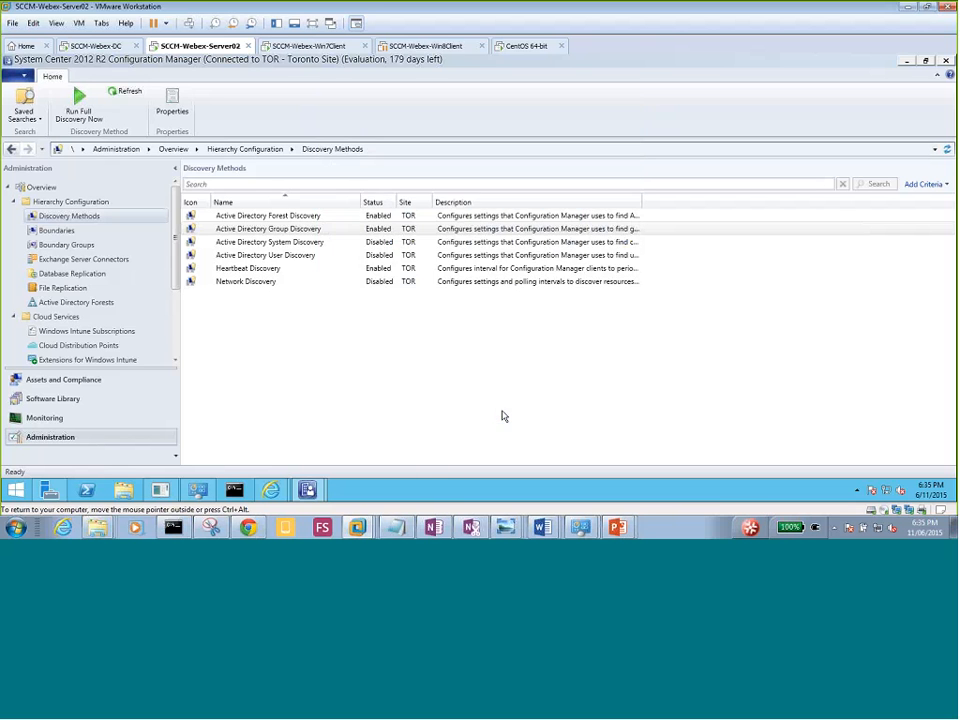
Enable Active Directory System Discovery in its properties and begin adding a search container.
{"action": "left_click", "coordinate": [293, 243]}
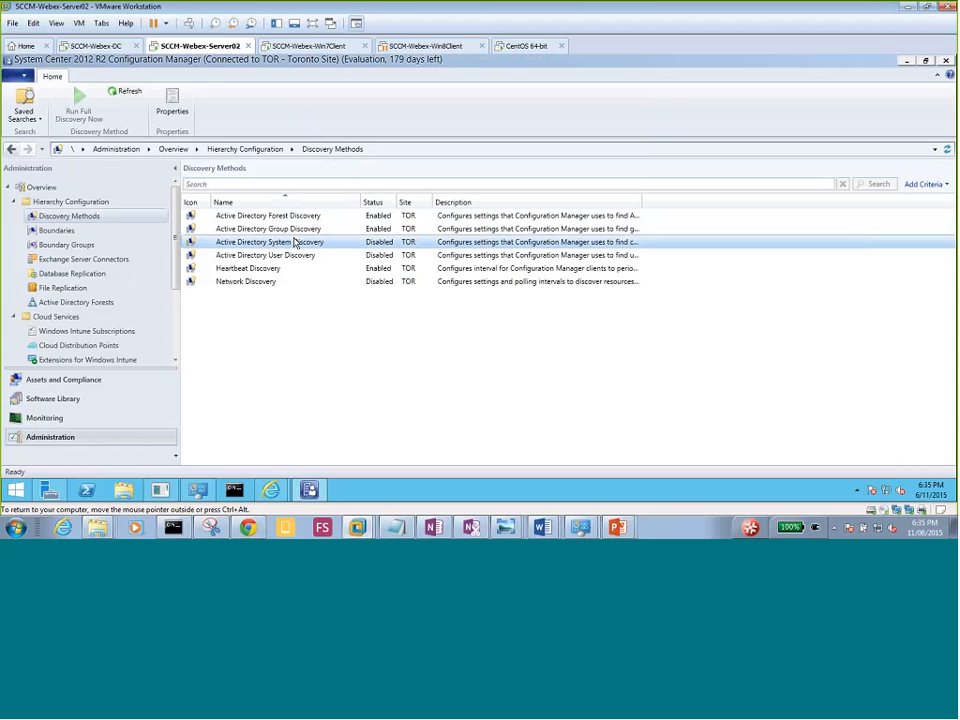
{"action": "right_click", "coordinate": [298, 245]}
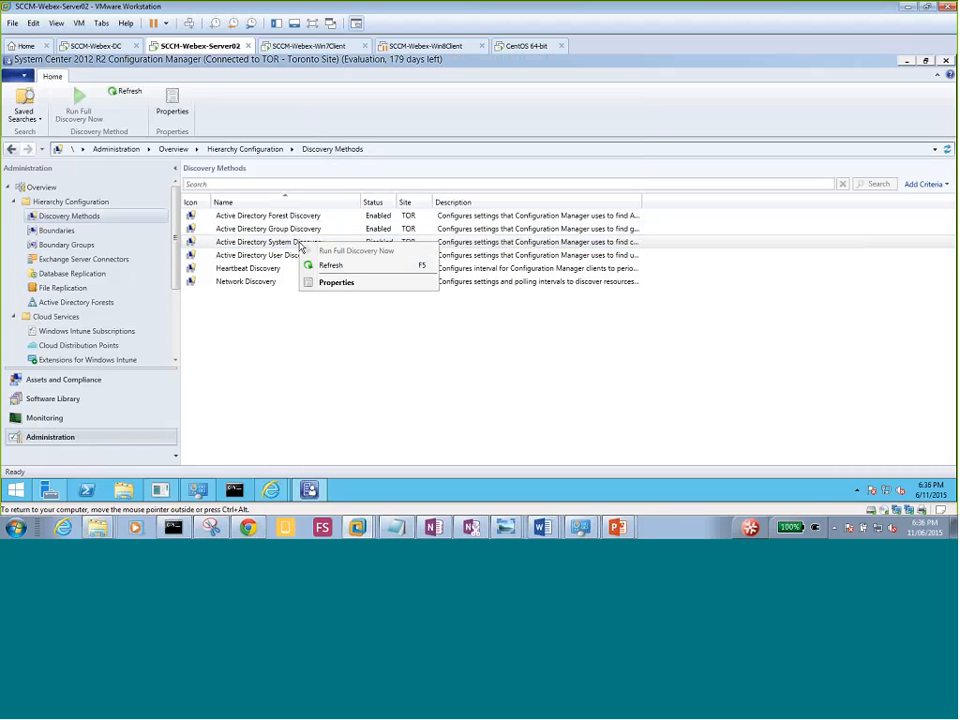
{"action": "left_click", "coordinate": [349, 287]}
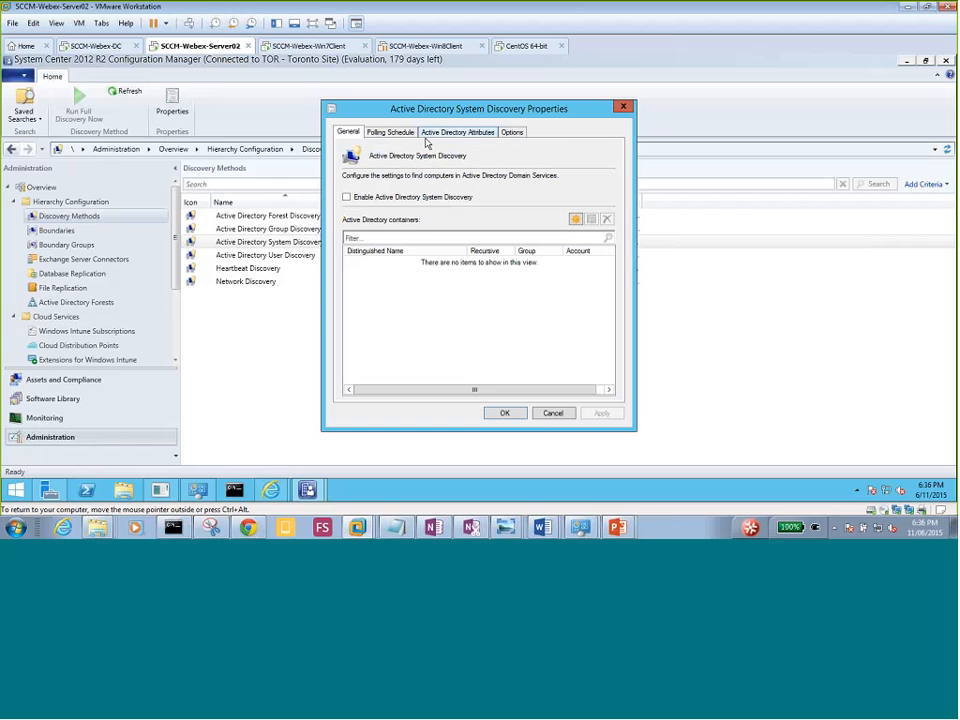
{"action": "left_click", "coordinate": [357, 199]}
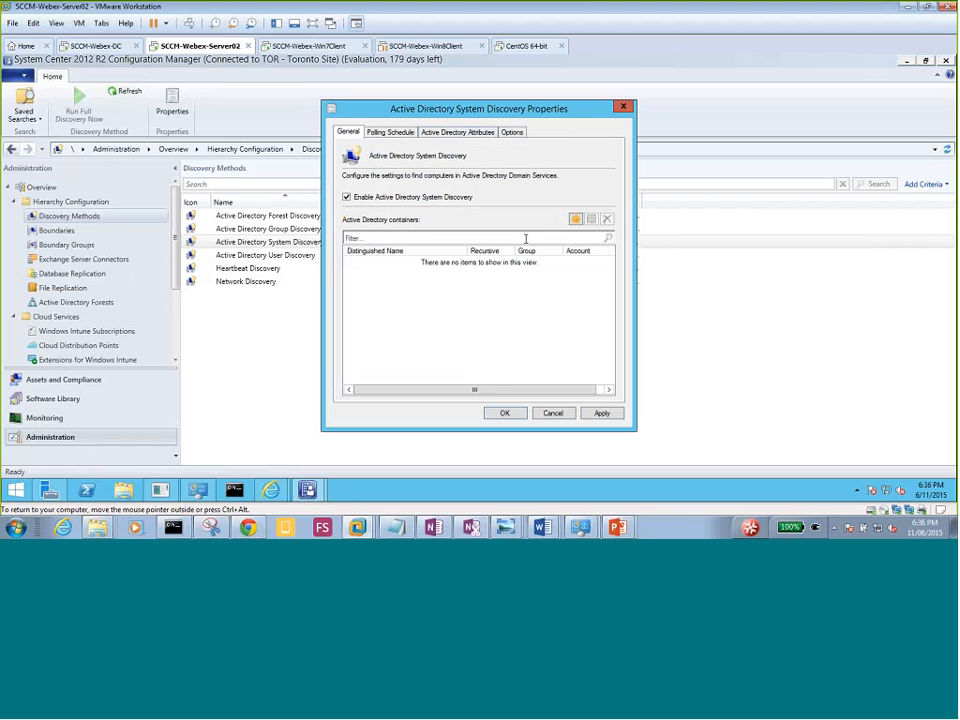
{"action": "left_click", "coordinate": [575, 218]}
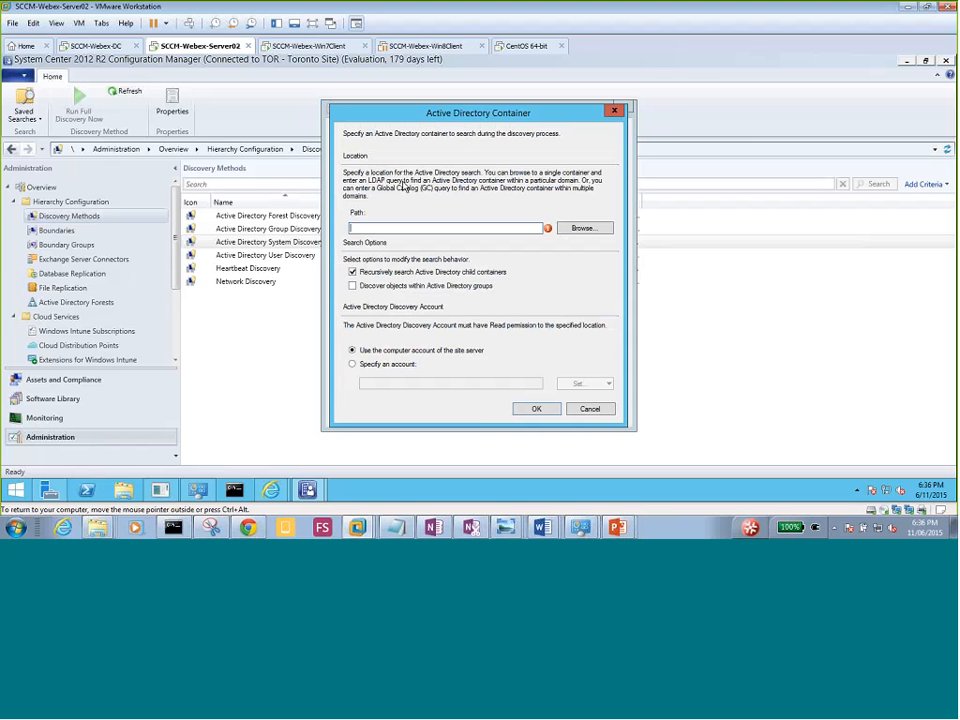
Browse to the myDomain domain root and add LDAP://DC=myDomain,DC=local as the System Discovery search container.
{"action": "left_click", "coordinate": [584, 230]}
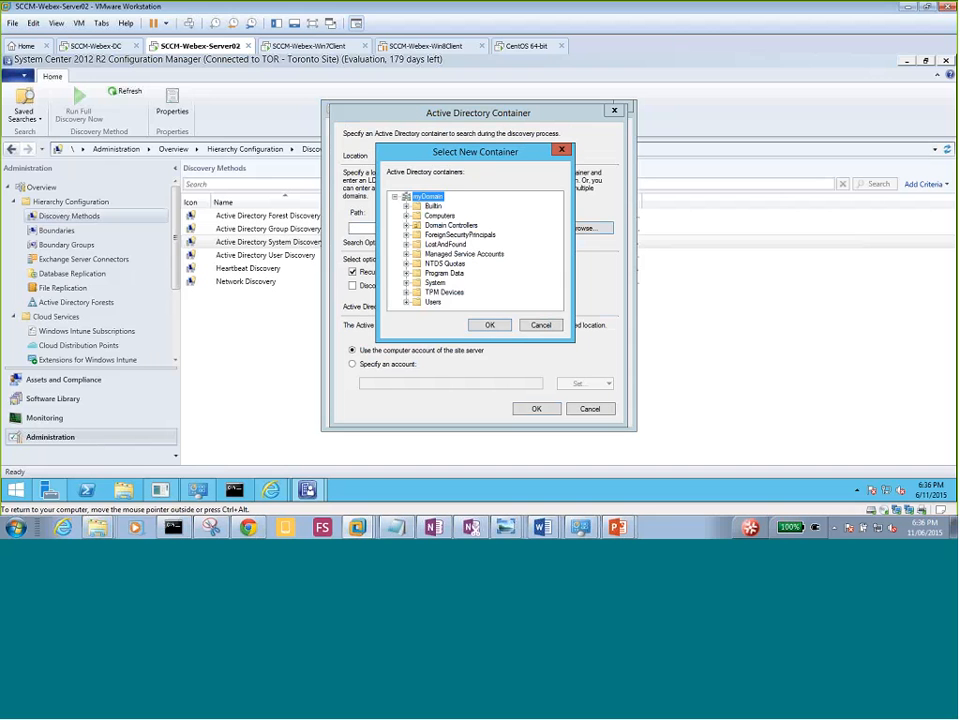
{"action": "left_click", "coordinate": [491, 326]}
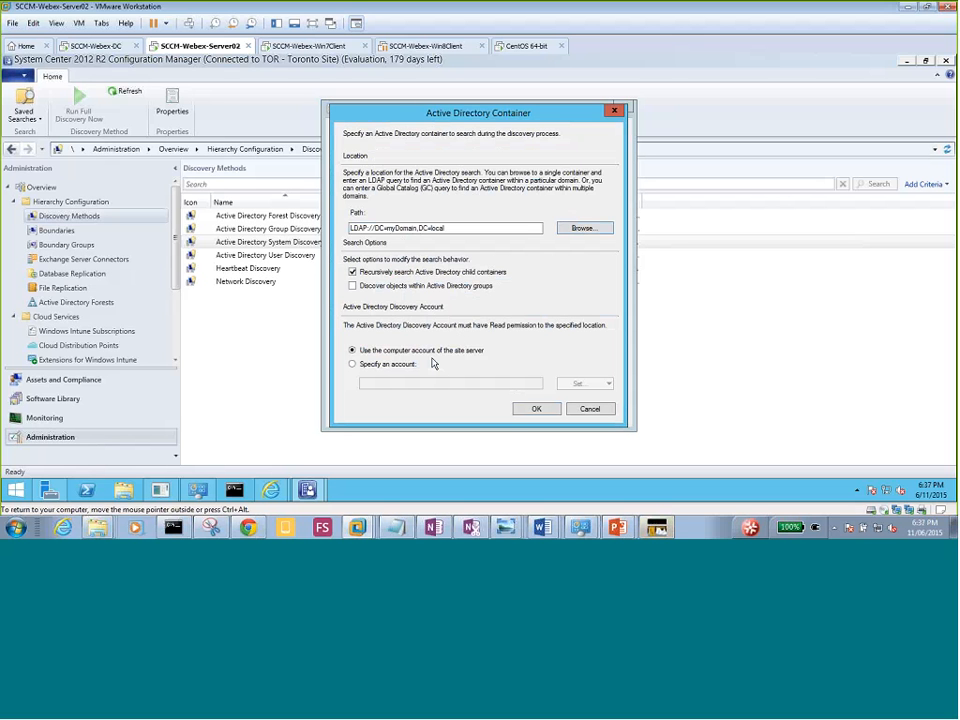
{"action": "left_click", "coordinate": [538, 411]}
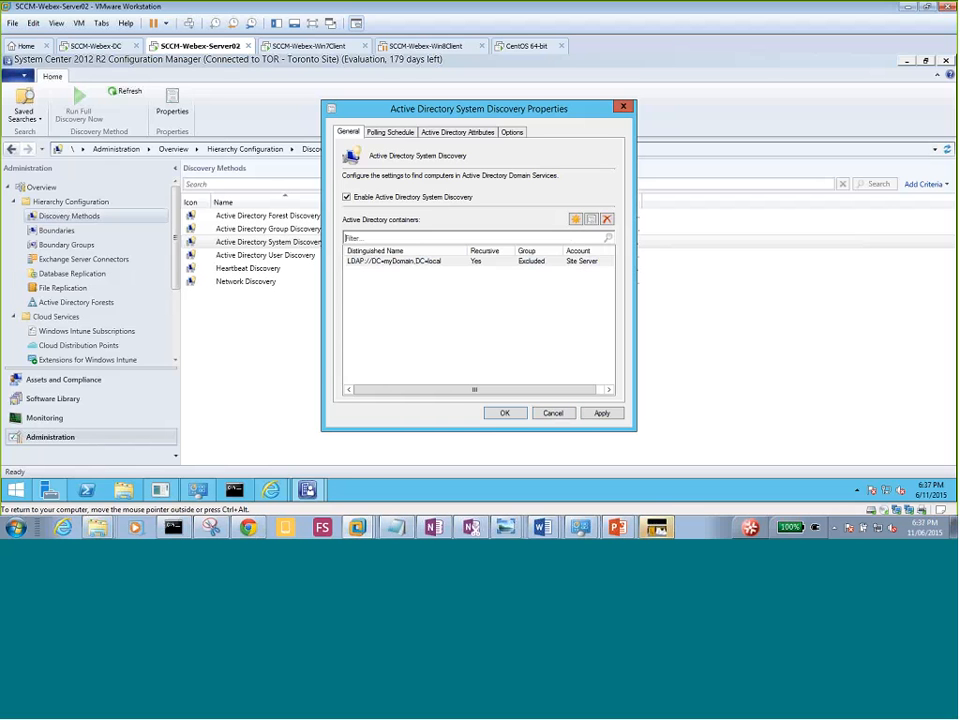
{"action": "left_click", "coordinate": [413, 260]}
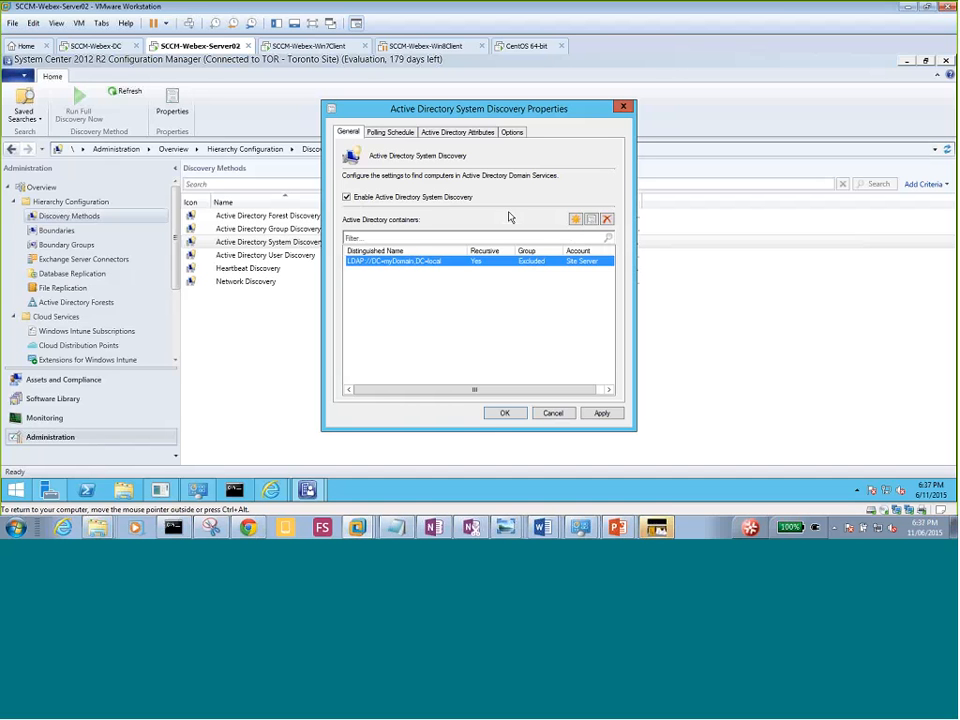
{"action": "left_click", "coordinate": [575, 220]}
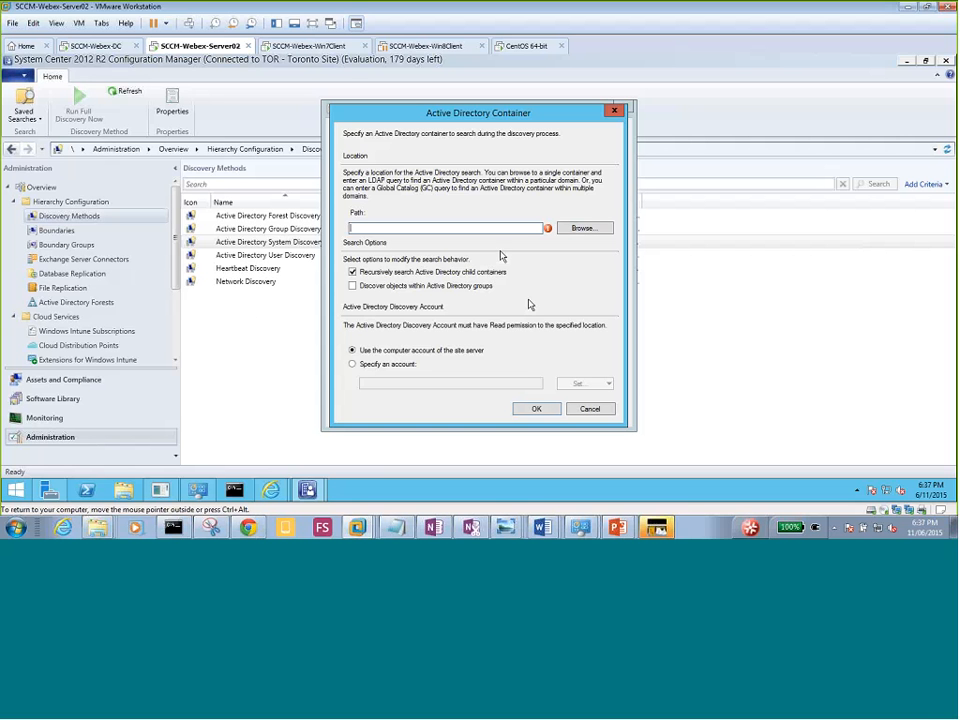
{"action": "left_click", "coordinate": [581, 233]}
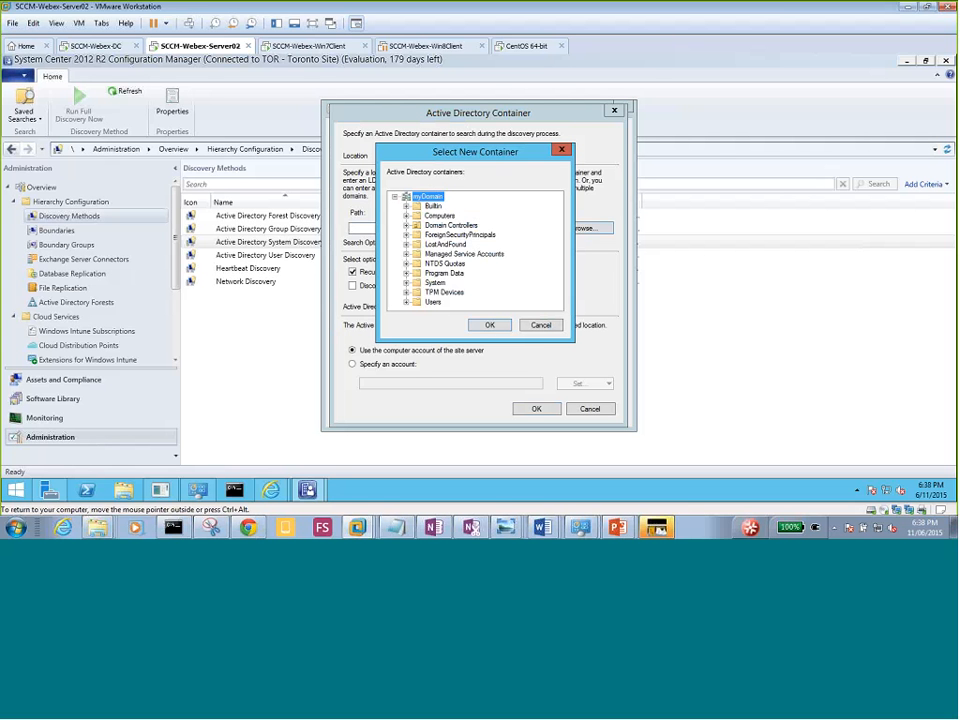
{"action": "left_click", "coordinate": [540, 326]}
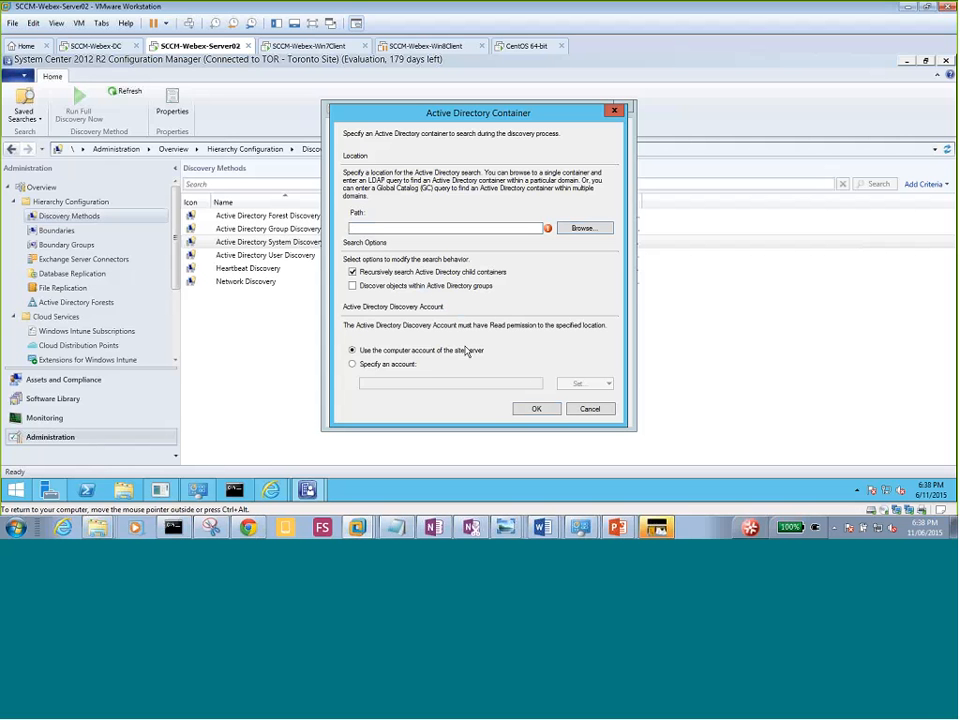
{"action": "left_click", "coordinate": [590, 409]}
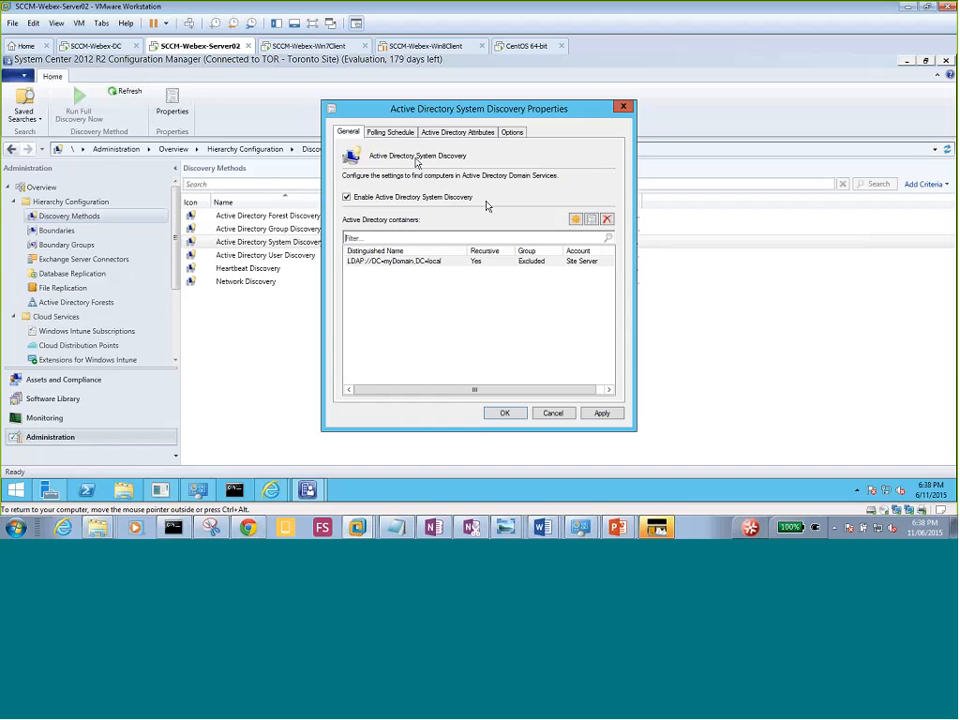
Review System Discovery's polling schedule (full every 7 days, delta every 5 minutes) and its attributes list.
{"action": "left_click", "coordinate": [388, 133]}
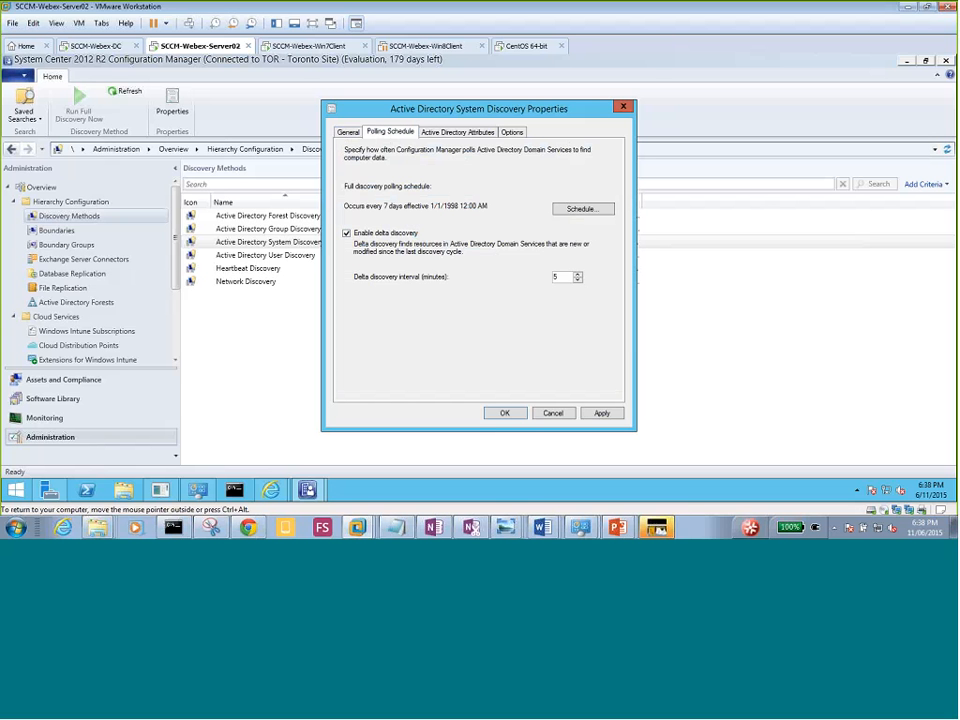
{"action": "left_click", "coordinate": [447, 133]}
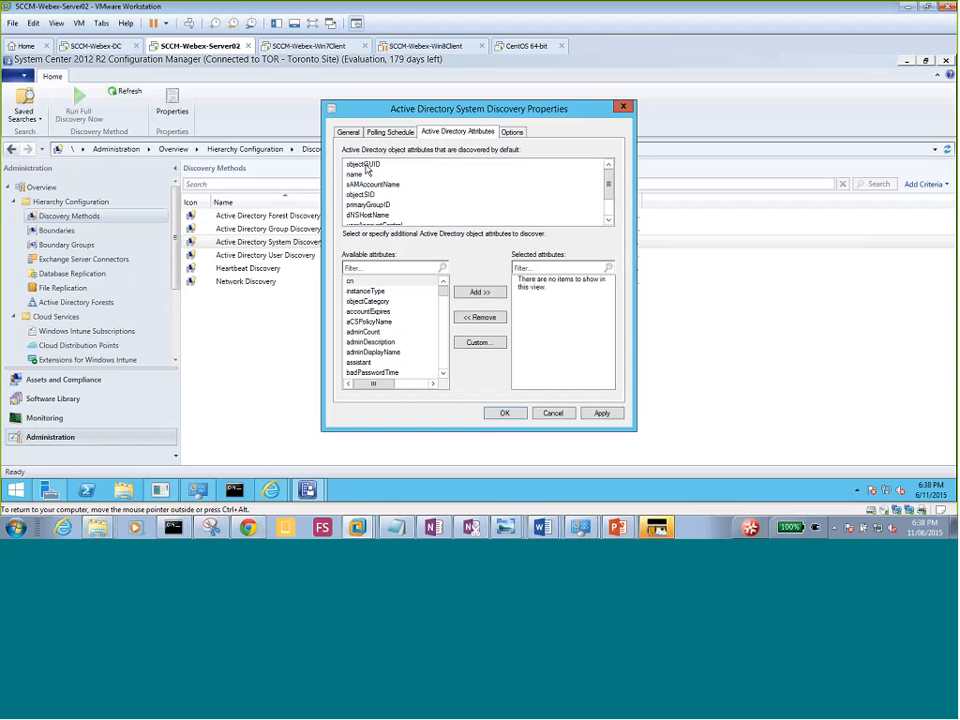
{"action": "left_click", "coordinate": [367, 166]}
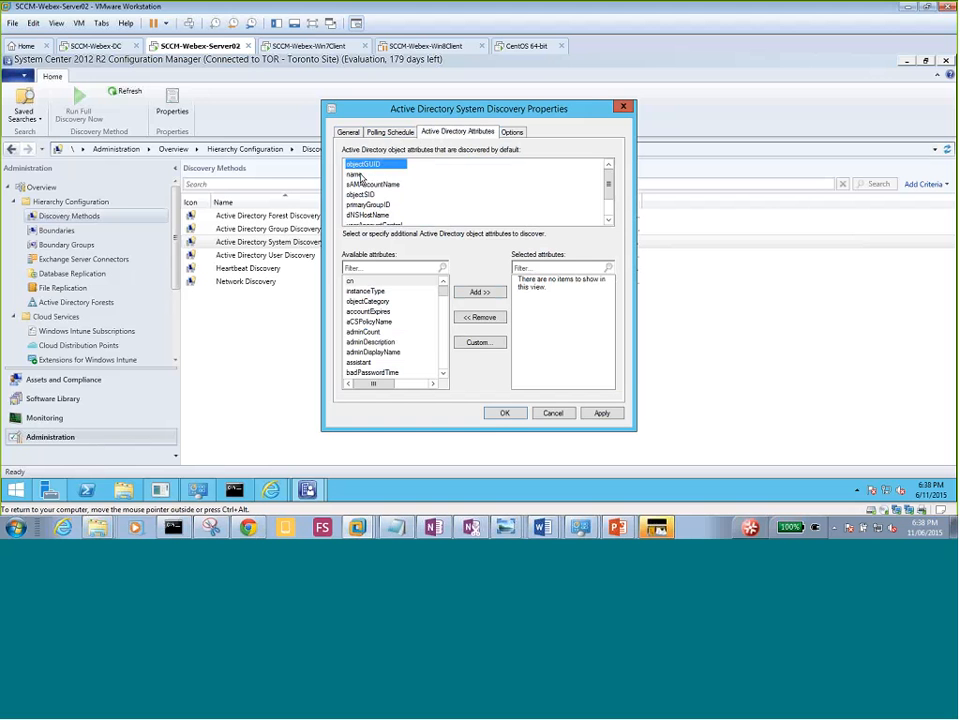
{"action": "left_click", "coordinate": [358, 175]}
{"action": "left_click", "coordinate": [385, 185]}
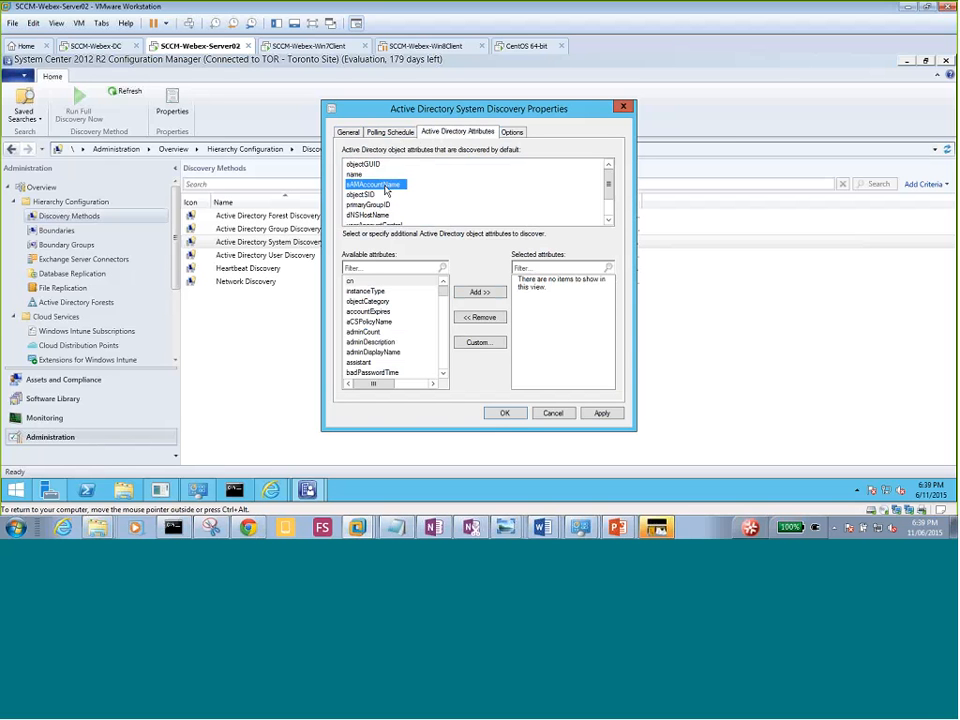
{"action": "left_click", "coordinate": [378, 195]}
{"action": "left_click", "coordinate": [608, 221]}
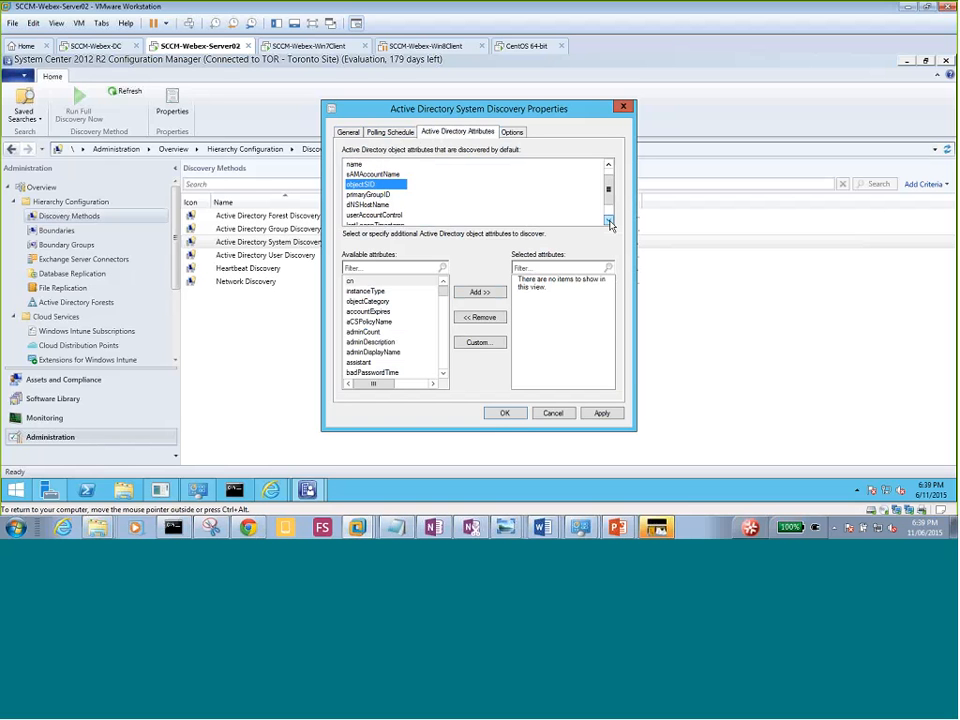
{"action": "double_click", "coordinate": [609, 221]}
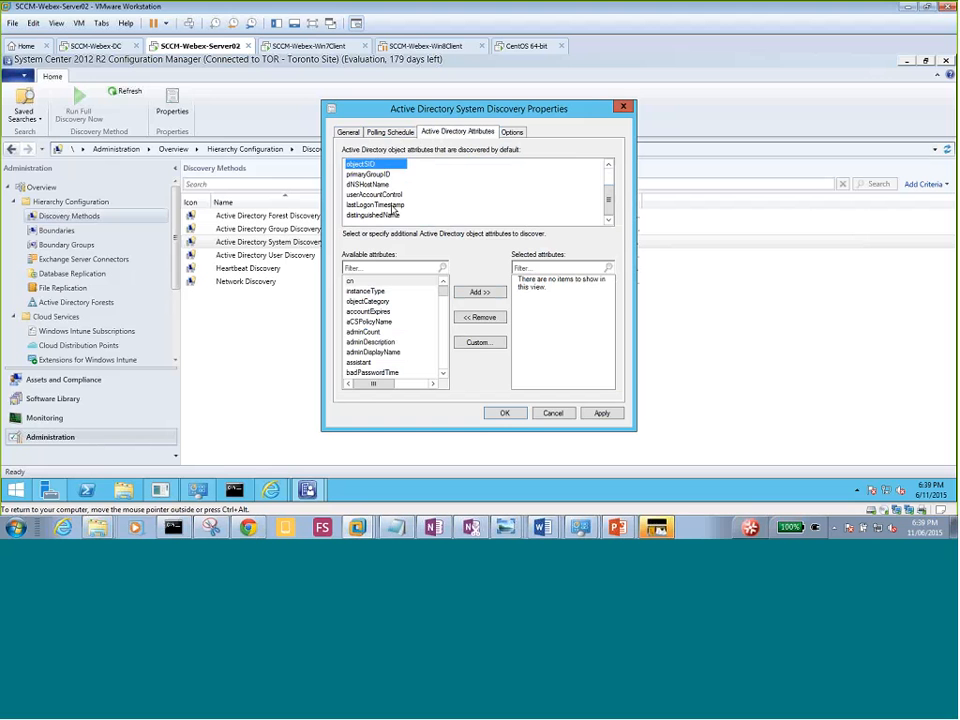
{"action": "key", "text": "Down"}
{"action": "key", "text": "Down"}
{"action": "key", "text": "Down"}
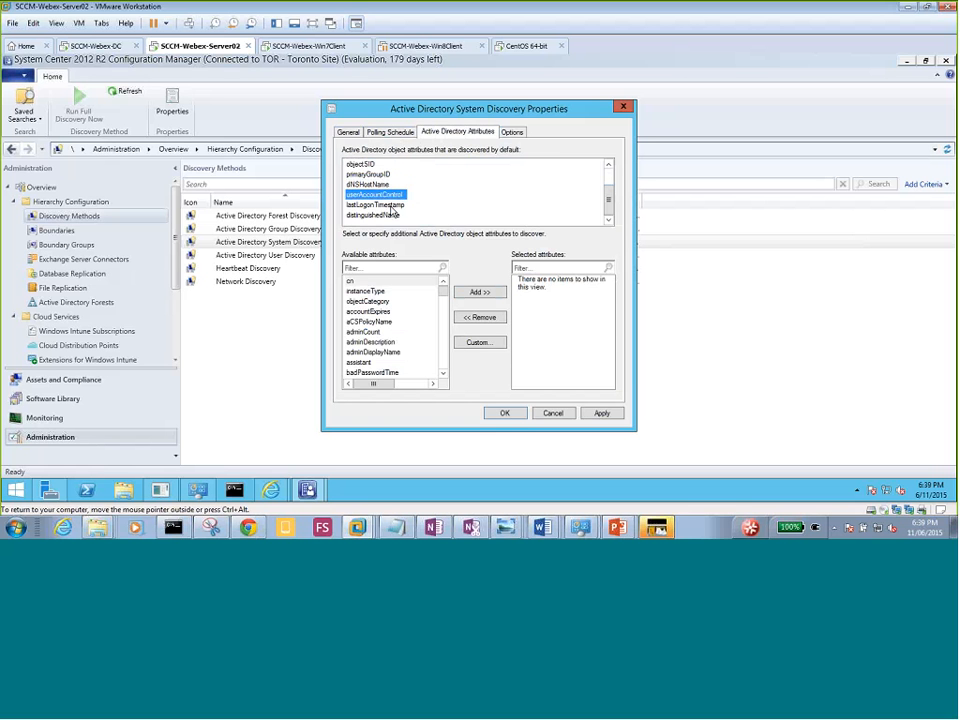
{"action": "left_click", "coordinate": [394, 206]}
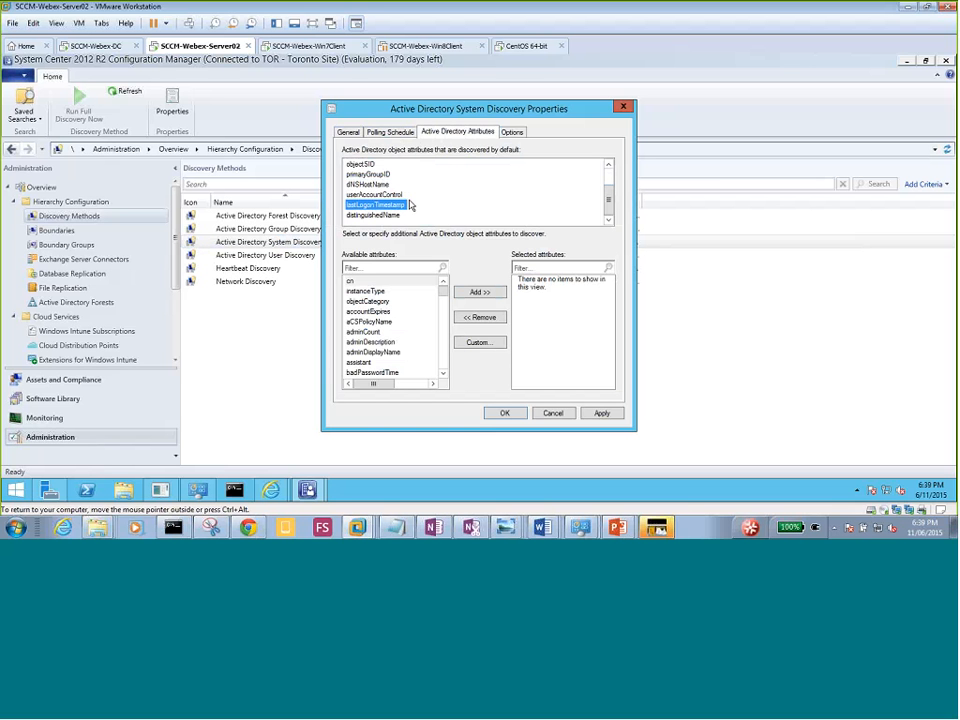
{"action": "left_click", "coordinate": [362, 185]}
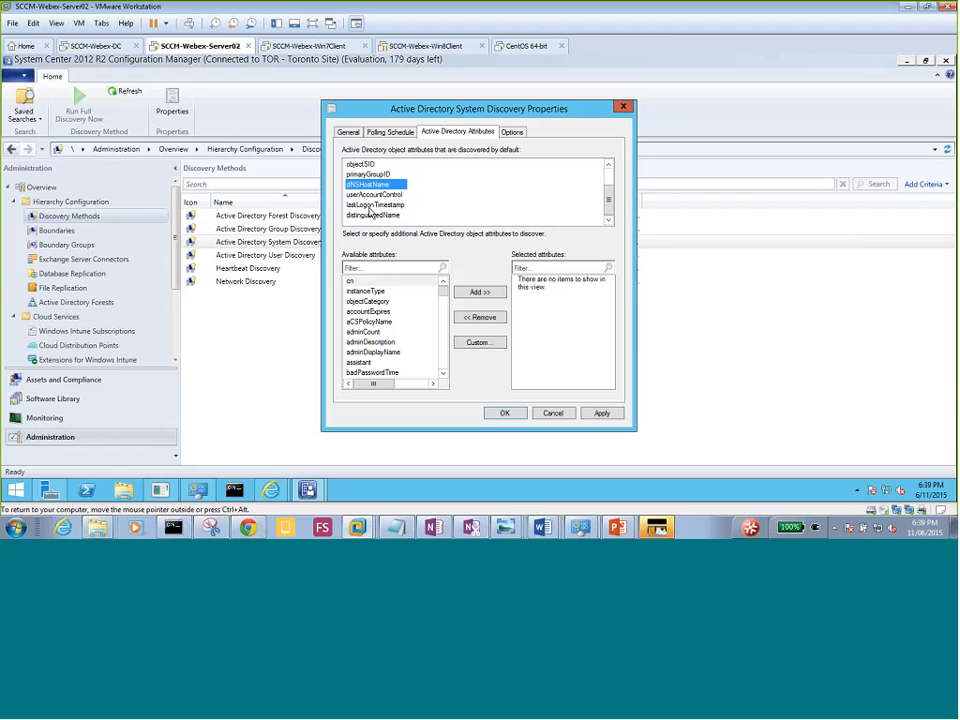
{"action": "left_click", "coordinate": [373, 206]}
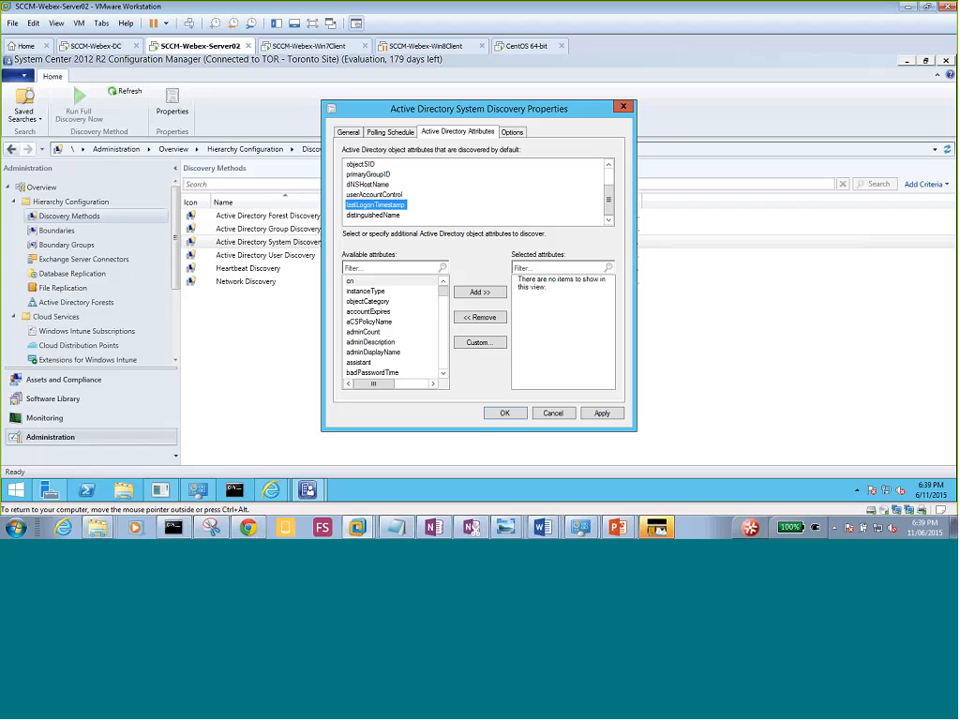
{"action": "scroll", "coordinate": [611, 180], "scroll_direction": "up", "scroll_amount": 1}
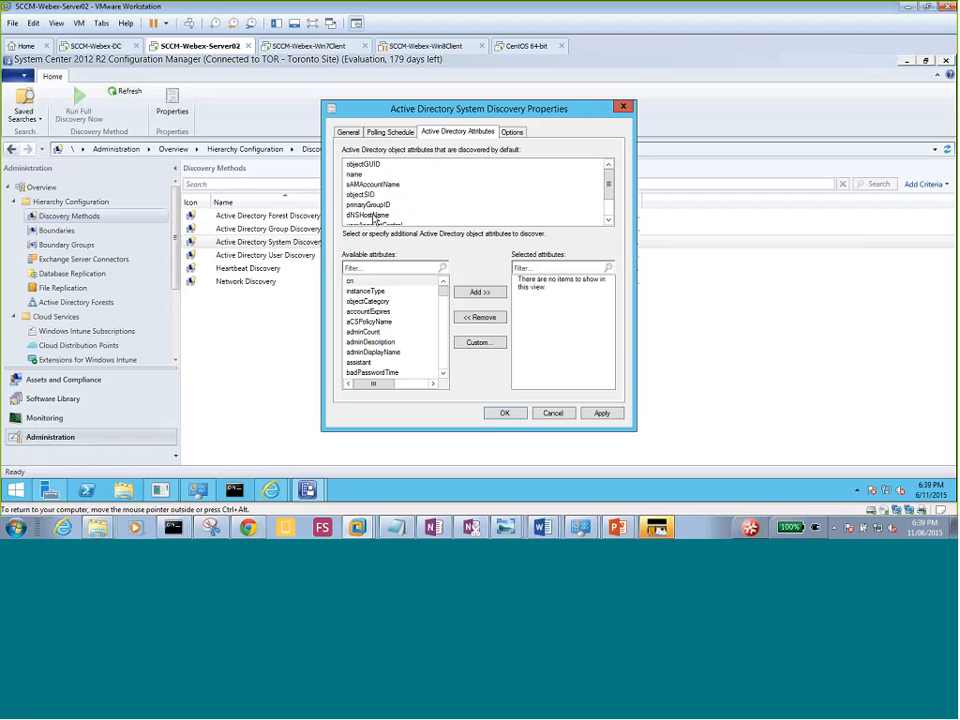
Scroll the Available attributes list, highlighting name, badPasswordTime and badPwdCount.
{"action": "left_click", "coordinate": [356, 175]}
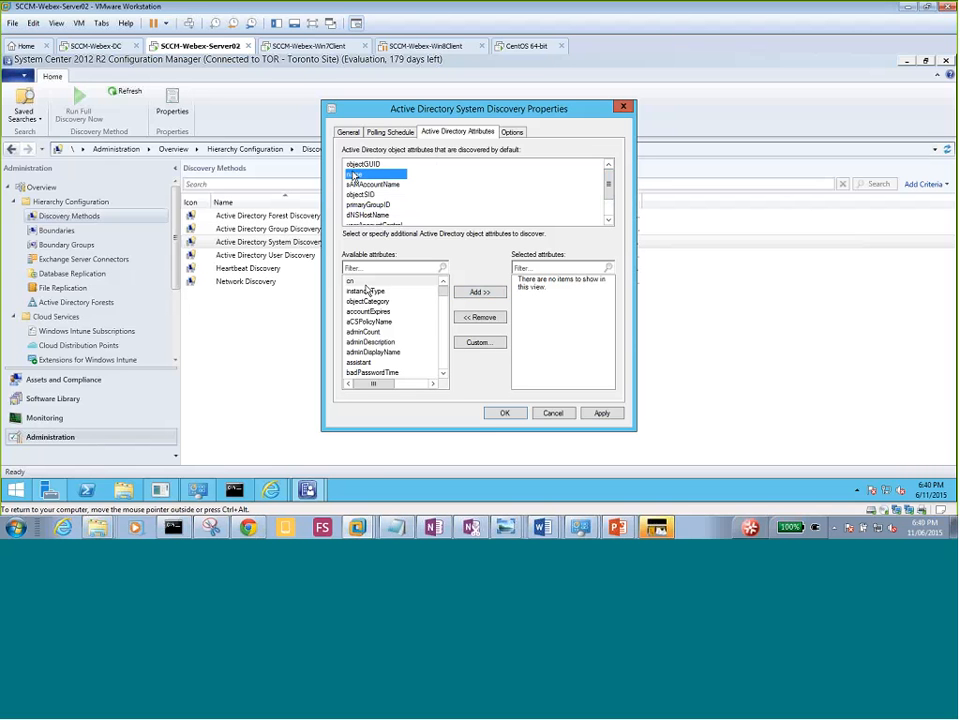
{"action": "left_click", "coordinate": [443, 375]}
{"action": "left_click", "coordinate": [443, 375]}
{"action": "left_click", "coordinate": [443, 375]}
{"action": "left_click", "coordinate": [443, 375]}
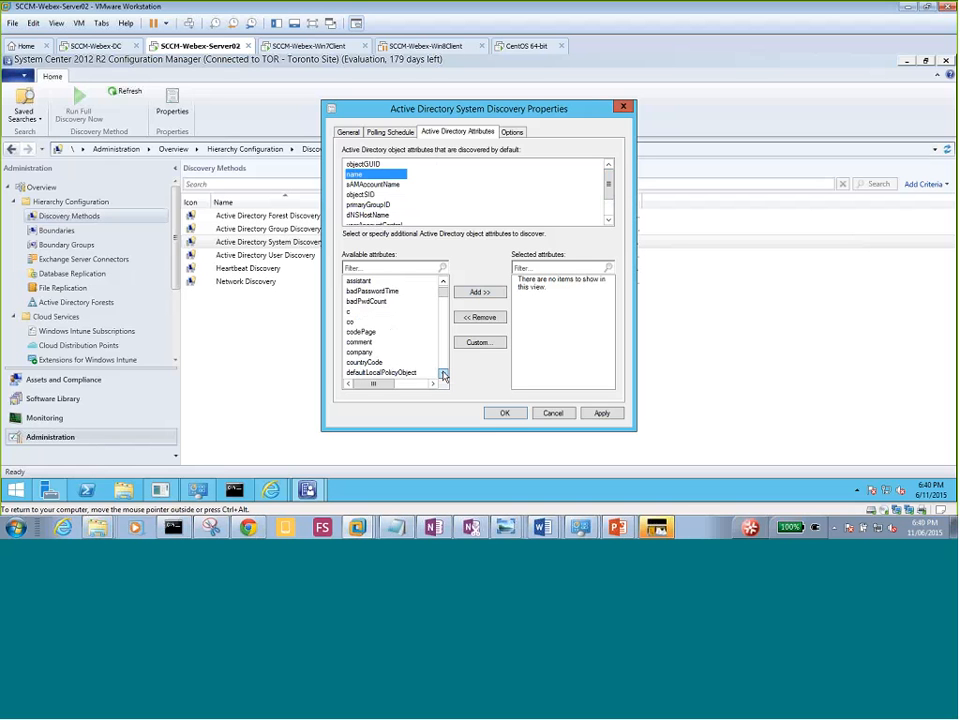
{"action": "left_click", "coordinate": [443, 375]}
{"action": "left_click", "coordinate": [443, 375]}
{"action": "left_click", "coordinate": [443, 375]}
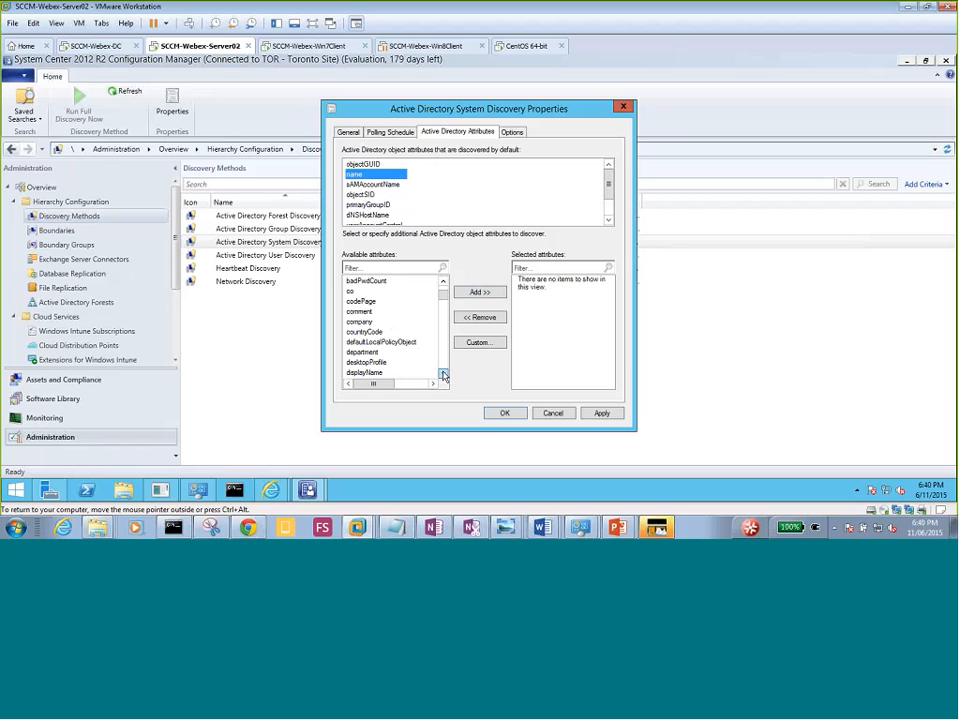
{"action": "left_click", "coordinate": [443, 283]}
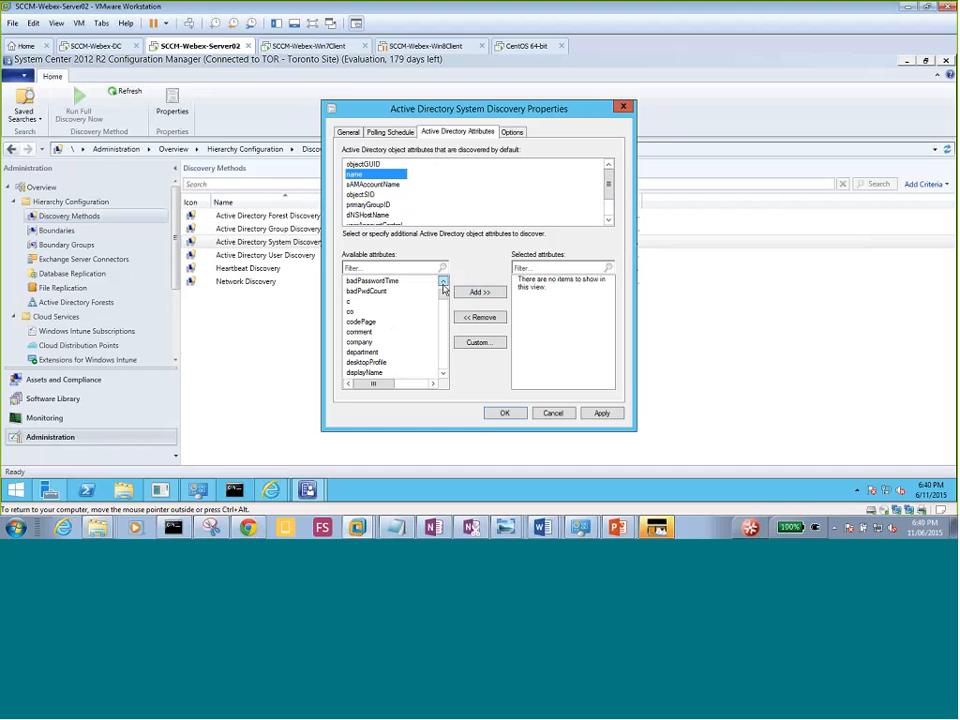
{"action": "left_click", "coordinate": [443, 283]}
{"action": "left_click", "coordinate": [390, 292]}
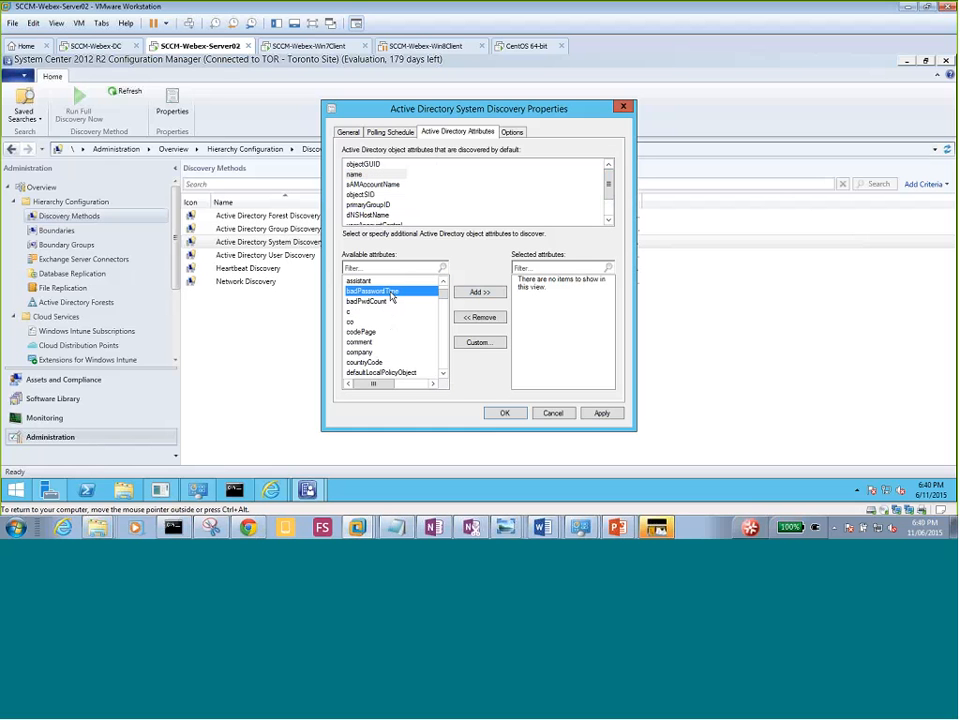
{"action": "left_click", "coordinate": [385, 302]}
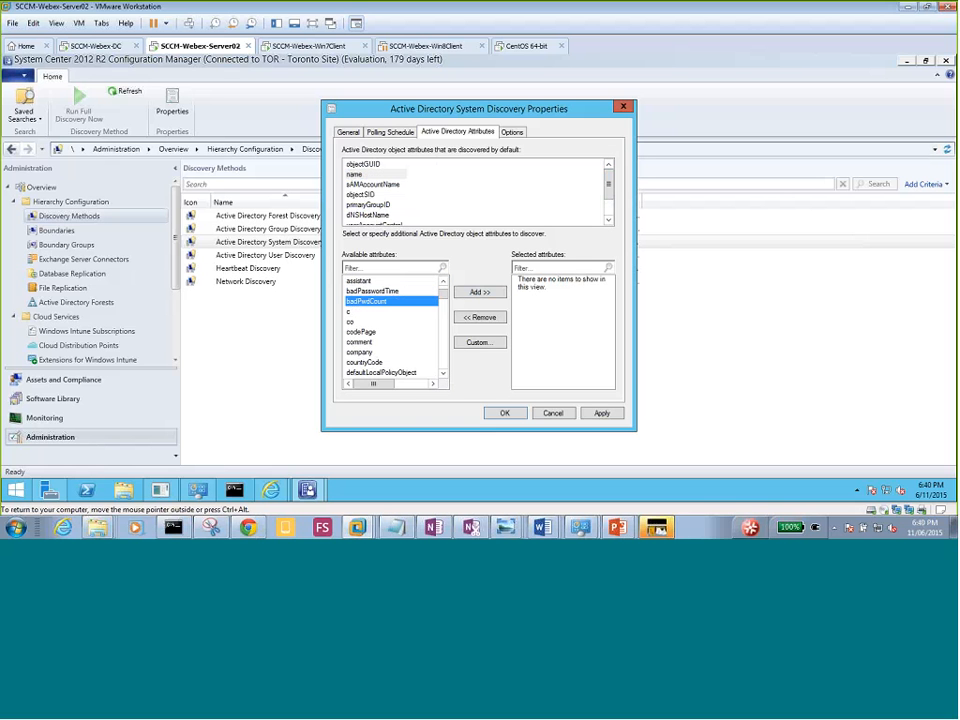
Scroll through the remaining attributes, then bring up the computer exclusion options.
{"action": "left_click", "coordinate": [443, 376]}
{"action": "left_click", "coordinate": [443, 376]}
{"action": "left_click", "coordinate": [443, 376]}
{"action": "left_click", "coordinate": [443, 376]}
{"action": "left_click", "coordinate": [443, 376]}
{"action": "left_click", "coordinate": [443, 376]}
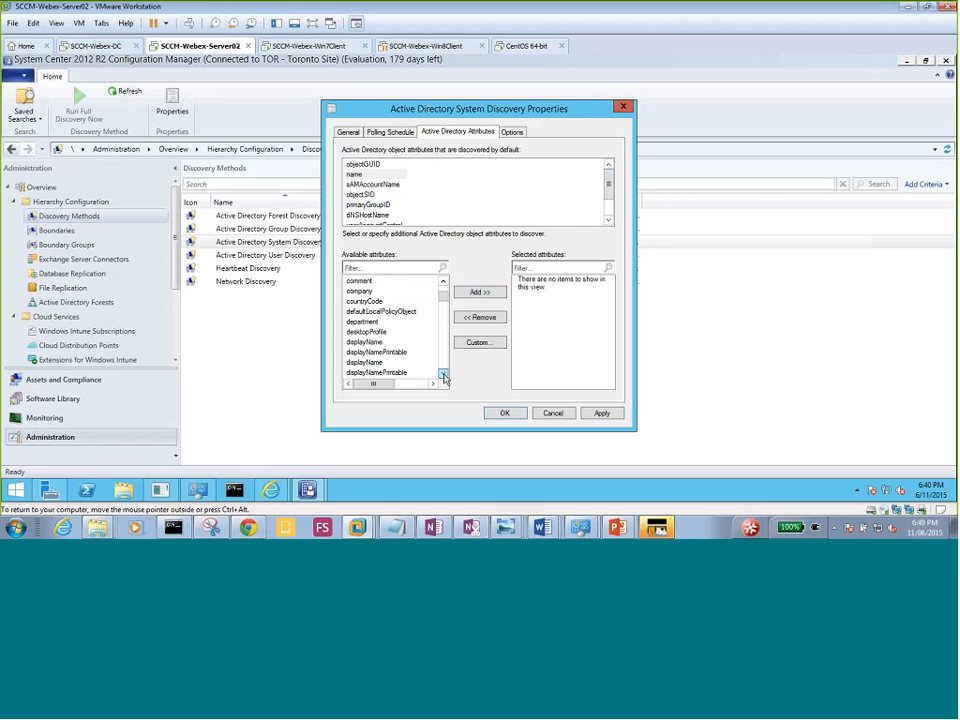
{"action": "left_click", "coordinate": [443, 376]}
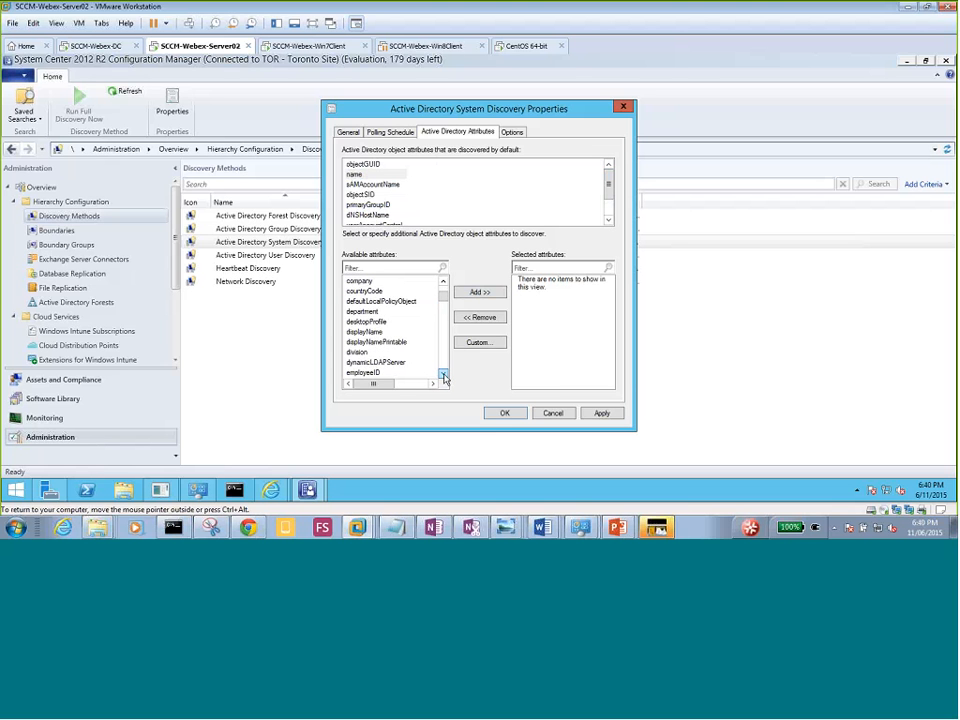
{"action": "left_click", "coordinate": [443, 376]}
{"action": "left_click", "coordinate": [443, 376]}
{"action": "left_click", "coordinate": [443, 376]}
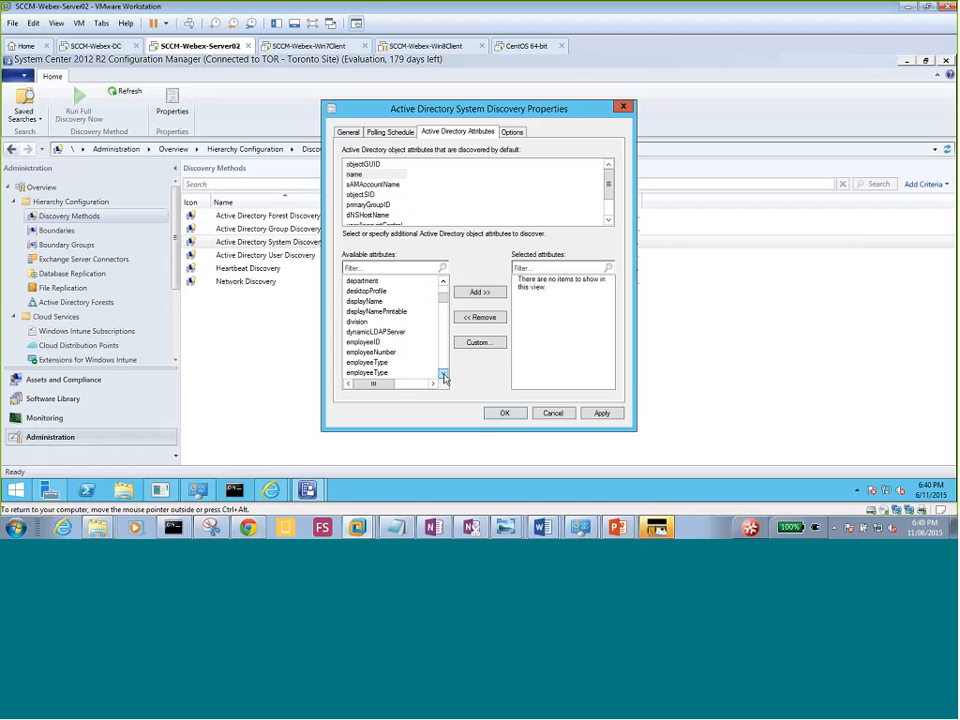
{"action": "left_click", "coordinate": [443, 376]}
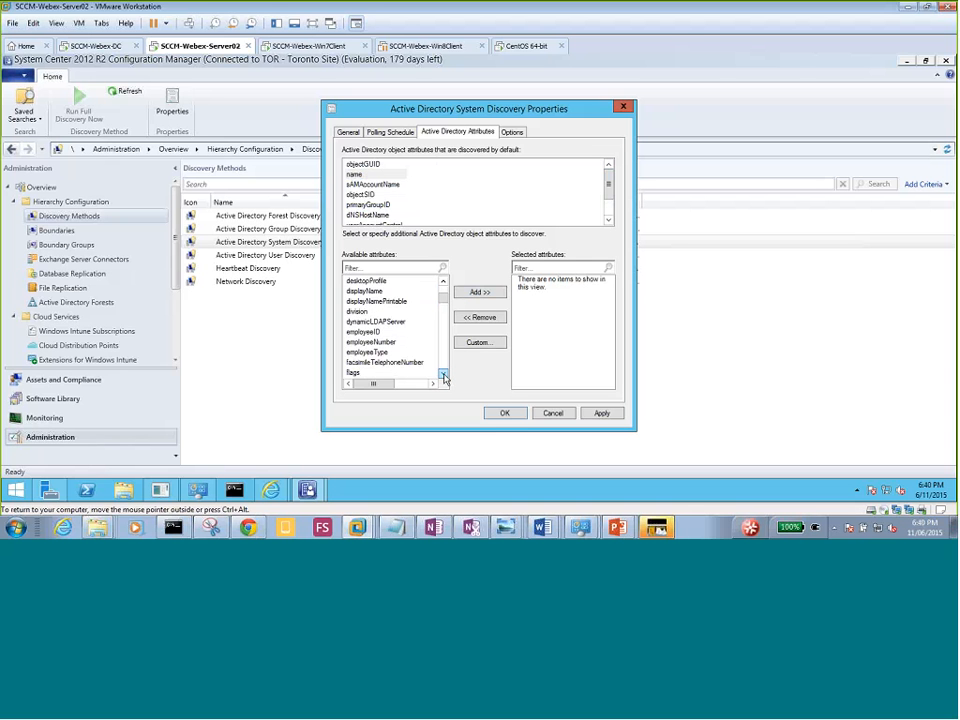
{"action": "left_click", "coordinate": [443, 376]}
{"action": "left_click", "coordinate": [443, 376]}
{"action": "double_click", "coordinate": [443, 376]}
{"action": "left_click", "coordinate": [443, 376]}
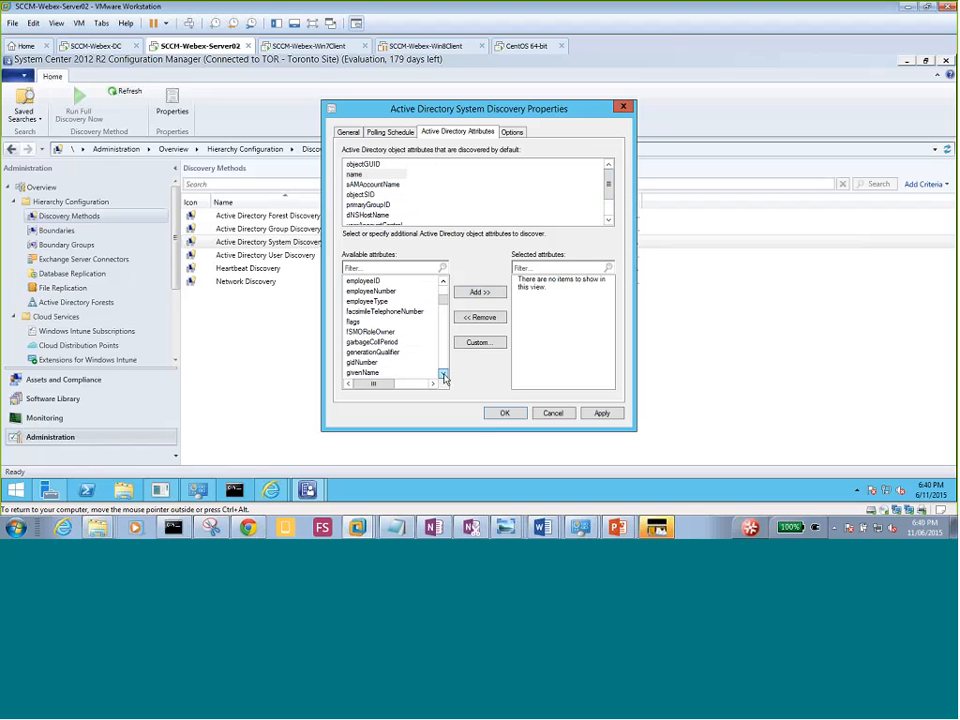
{"action": "double_click", "coordinate": [443, 376]}
{"action": "double_click", "coordinate": [443, 376]}
{"action": "left_click", "coordinate": [443, 376]}
{"action": "double_click", "coordinate": [443, 376]}
{"action": "left_click", "coordinate": [443, 376]}
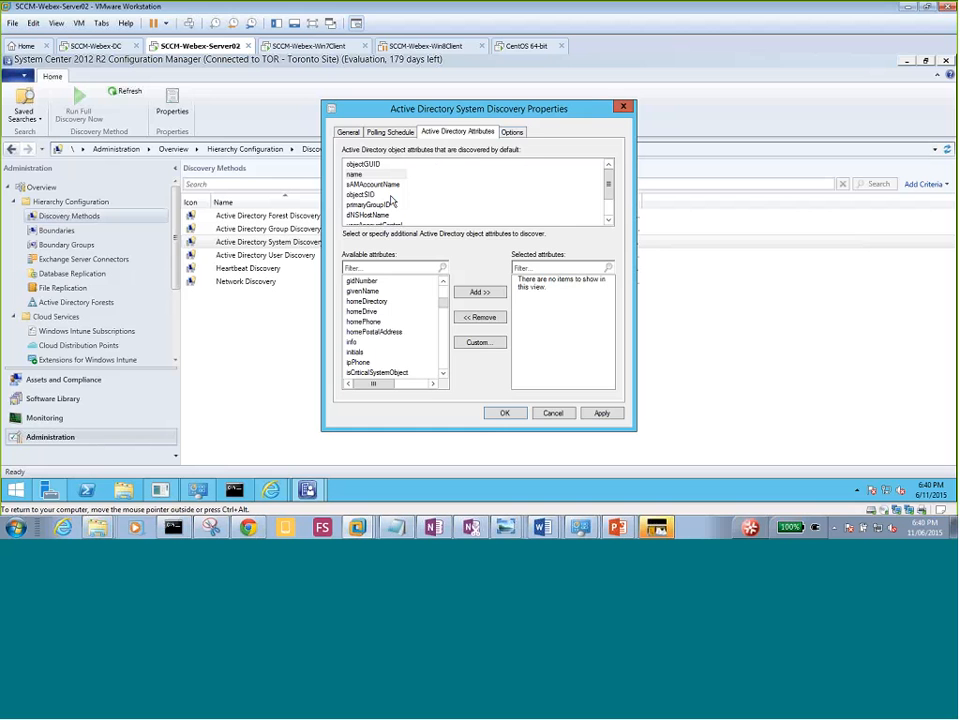
{"action": "left_click", "coordinate": [513, 133]}
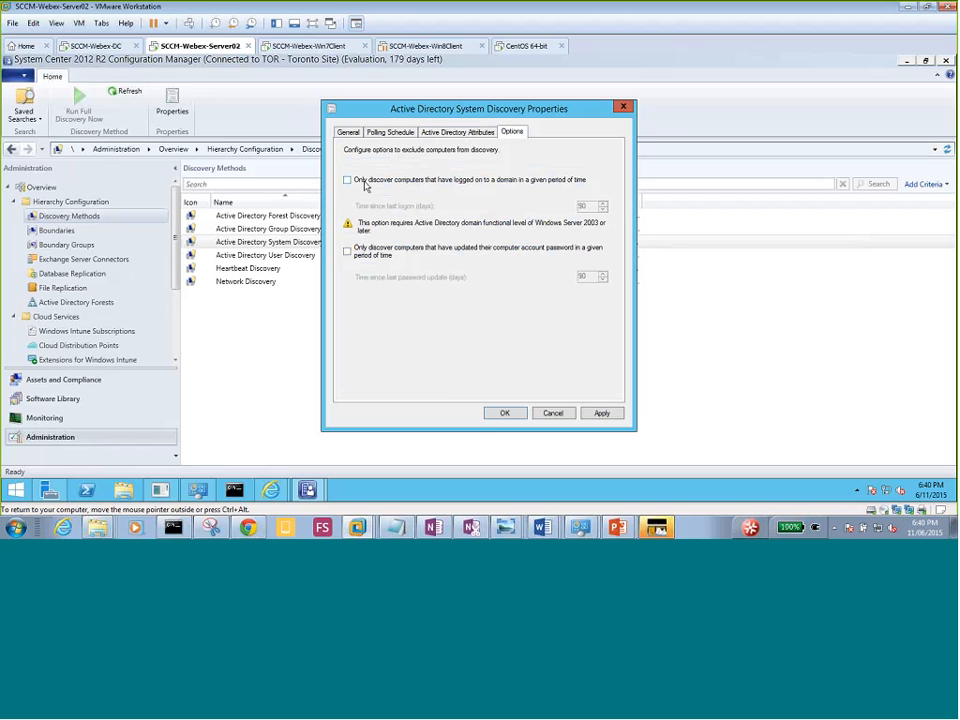
Only discover computers that have logged on to the domain within 90 days.
{"action": "left_click", "coordinate": [366, 186]}
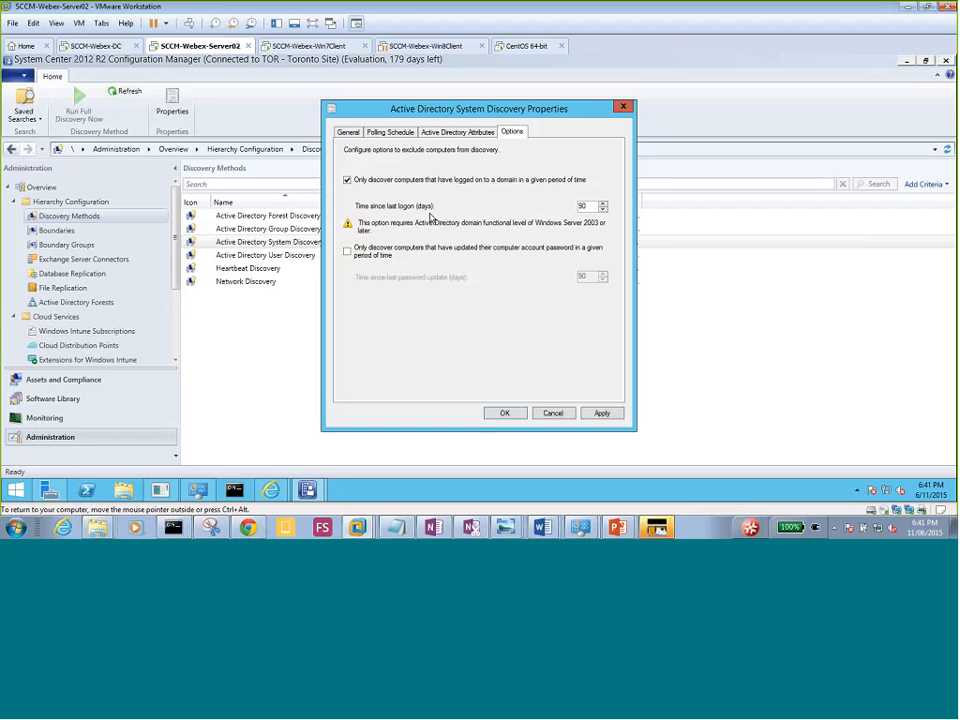
Also require a computer account password update within 90 days, then look back at the attribute lists.
{"action": "left_click", "coordinate": [346, 253]}
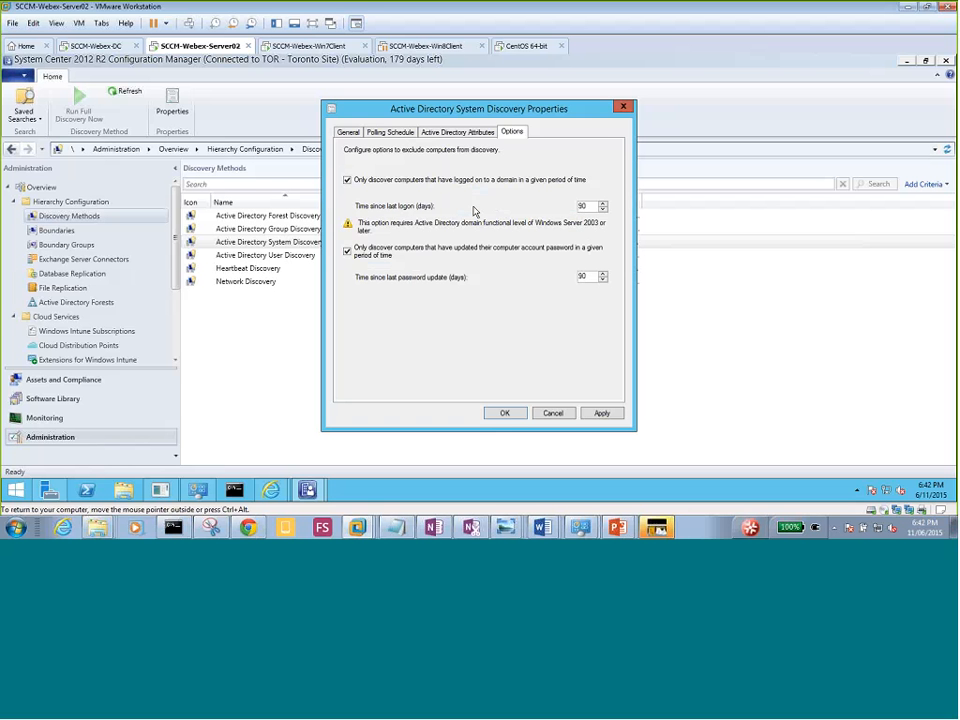
{"action": "left_click", "coordinate": [435, 134]}
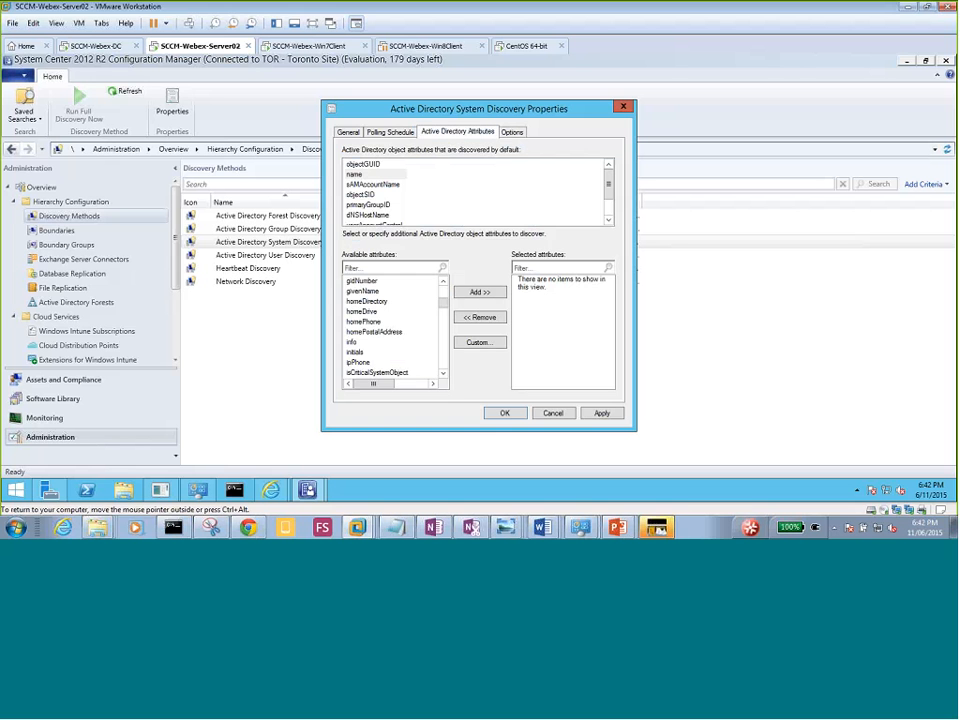
Apply the System Discovery settings, accept running a full discovery soon, and close the properties.
{"action": "left_click", "coordinate": [512, 132]}
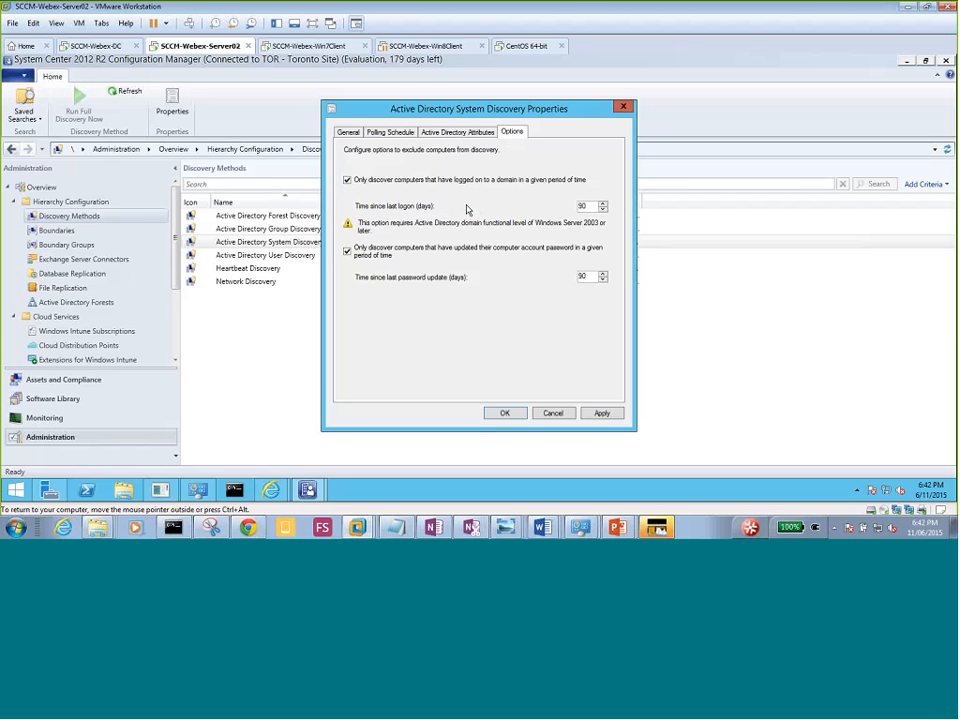
{"action": "left_click", "coordinate": [350, 133]}
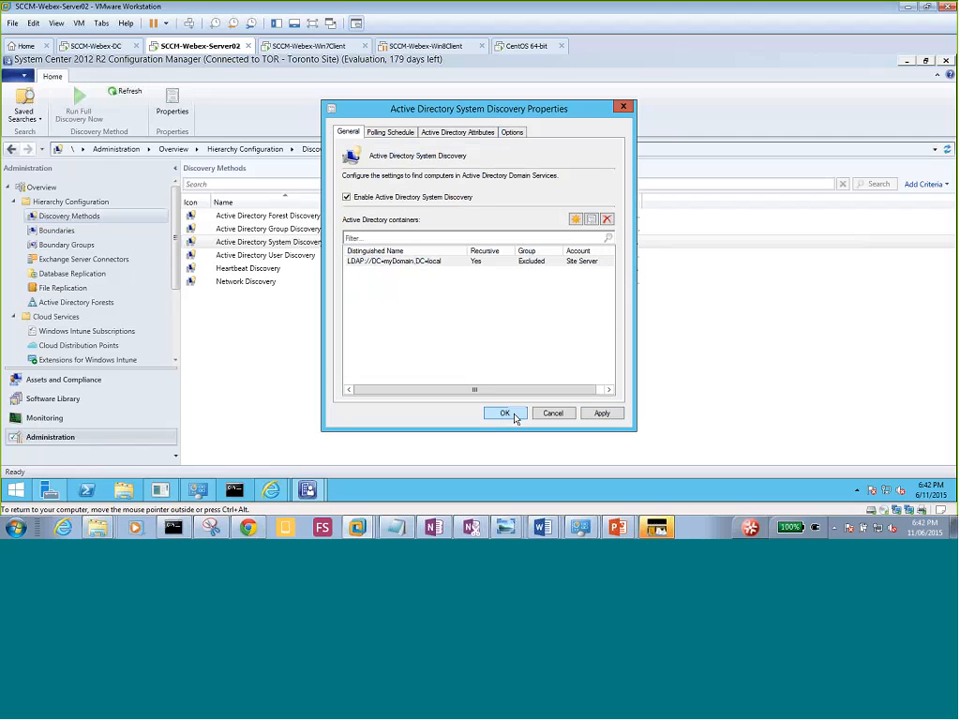
{"action": "left_click", "coordinate": [600, 416]}
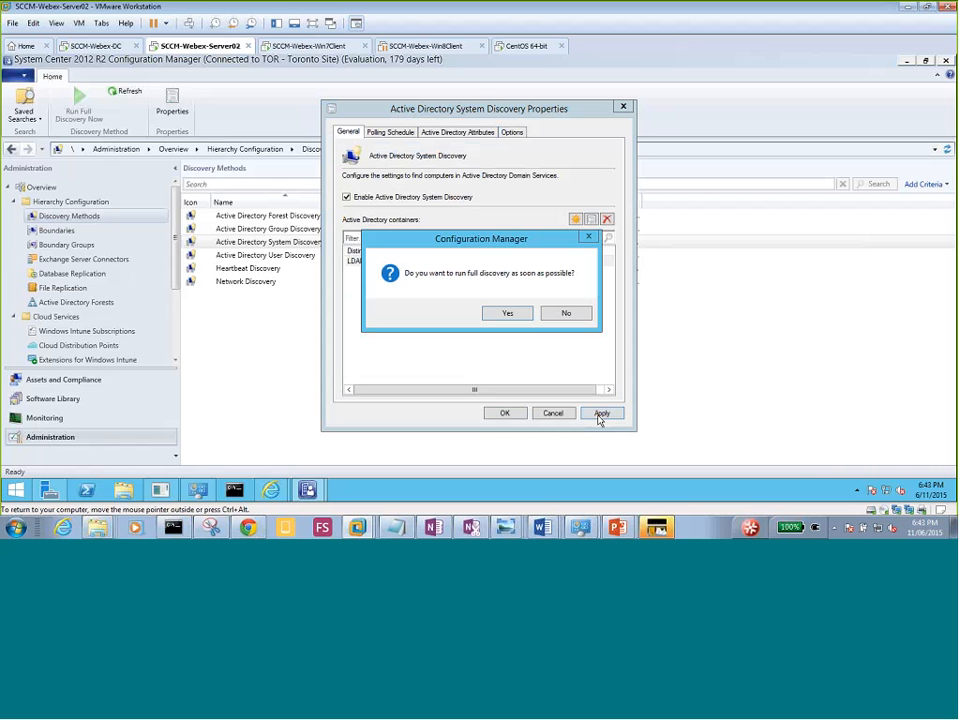
{"action": "left_click", "coordinate": [507, 313]}
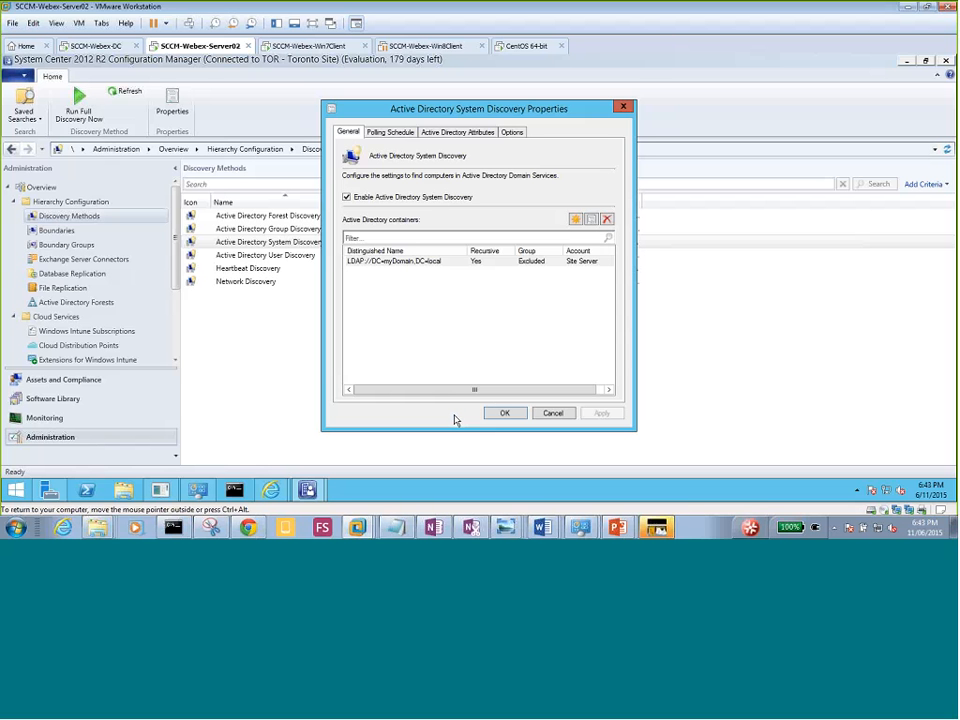
{"action": "left_click", "coordinate": [505, 414]}
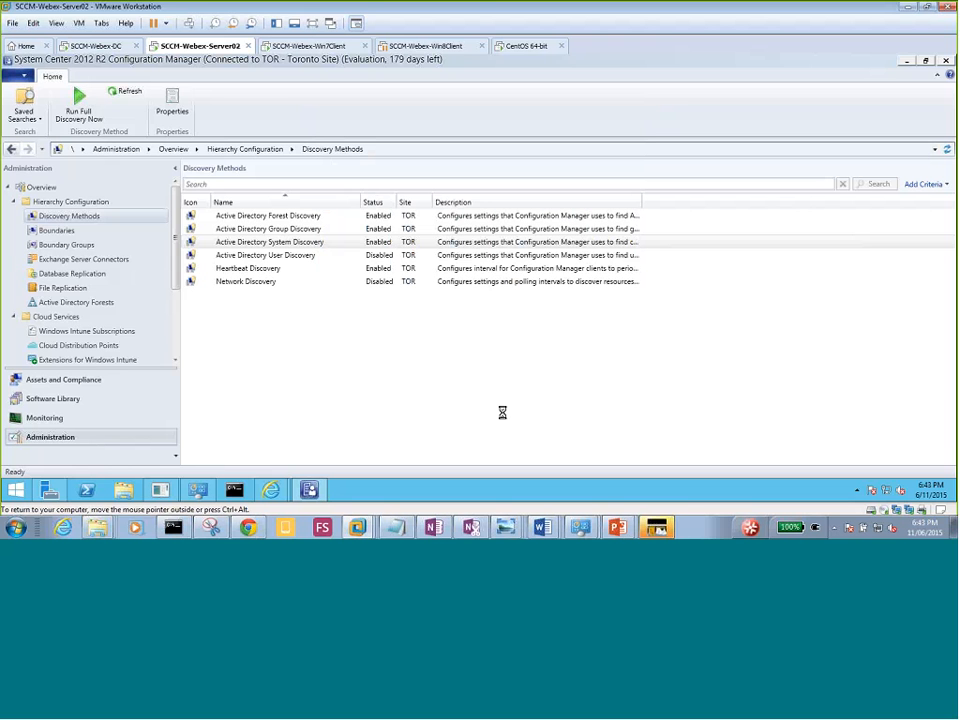
Enable Active Directory User Discovery in its properties.
{"action": "left_click", "coordinate": [285, 256]}
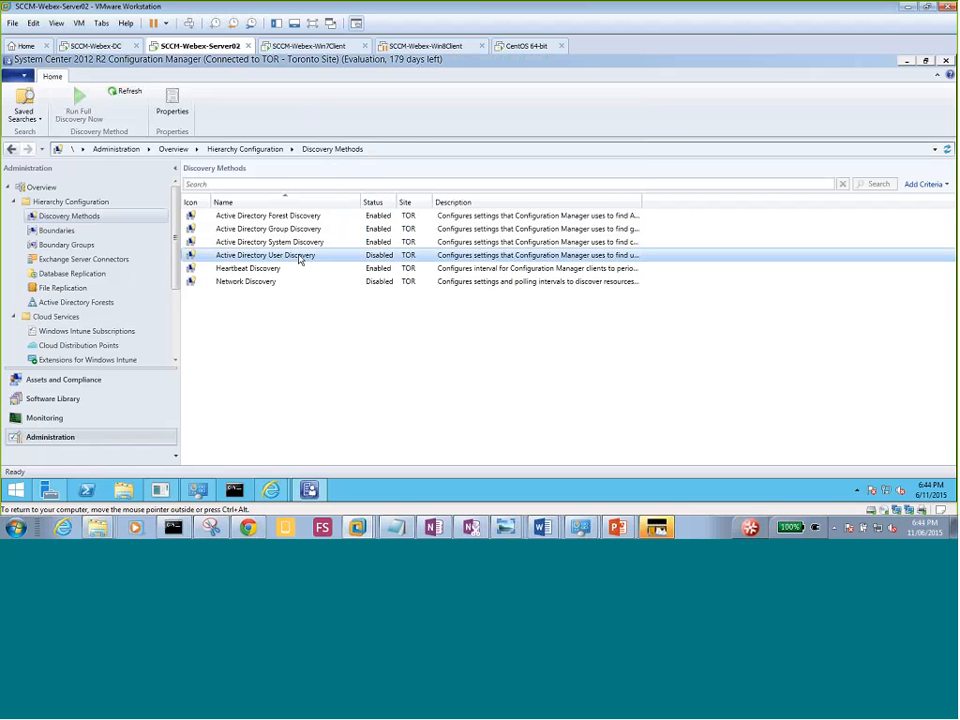
{"action": "right_click", "coordinate": [298, 258]}
{"action": "left_click", "coordinate": [334, 296]}
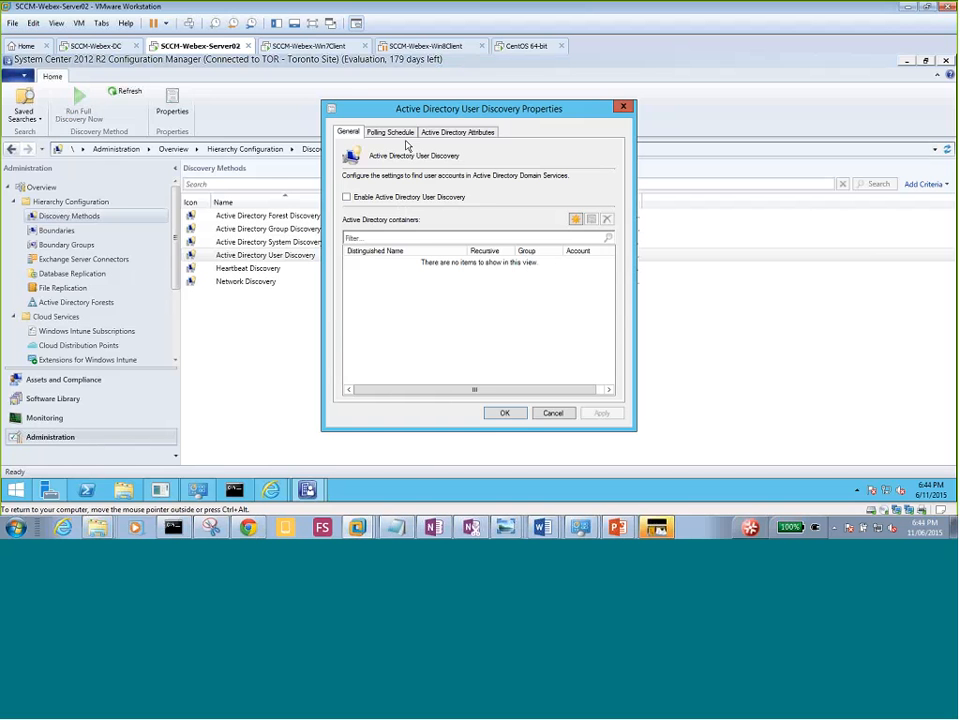
{"action": "left_click", "coordinate": [377, 199]}
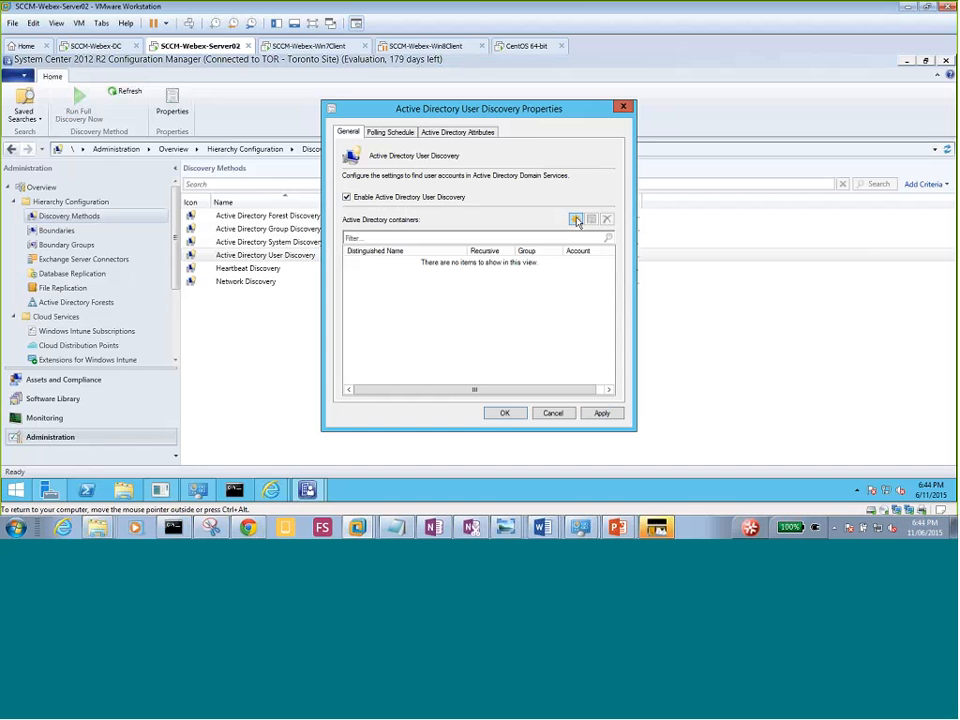
Add LDAP://DC=myDomain,DC=local as the User Discovery container and view its polling schedule.
{"action": "left_click", "coordinate": [576, 219]}
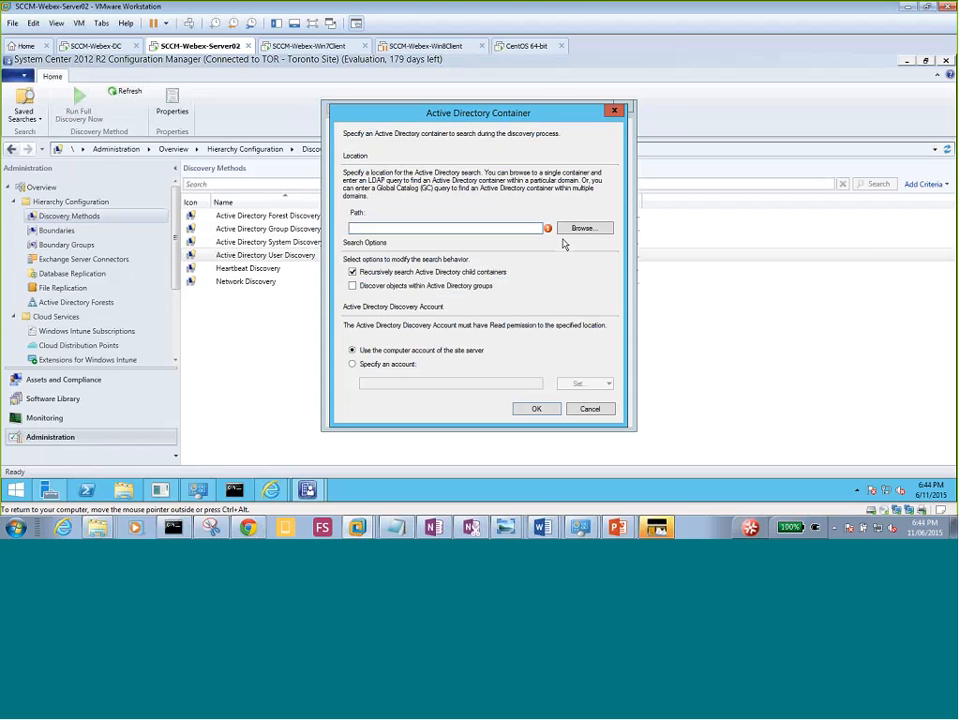
{"action": "left_click", "coordinate": [580, 229]}
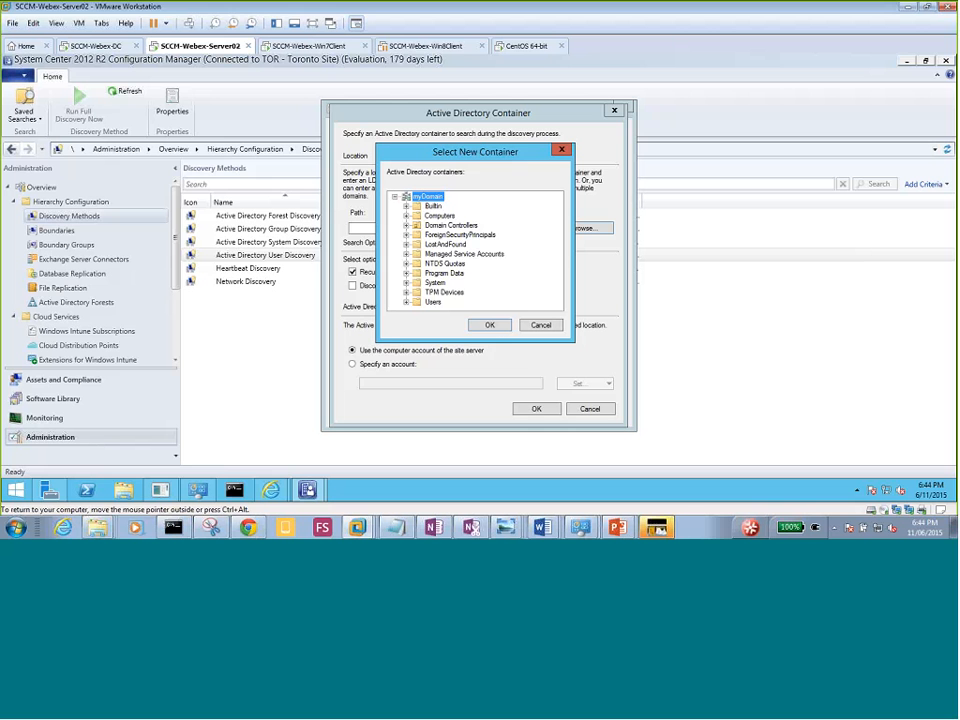
{"action": "left_click", "coordinate": [489, 326]}
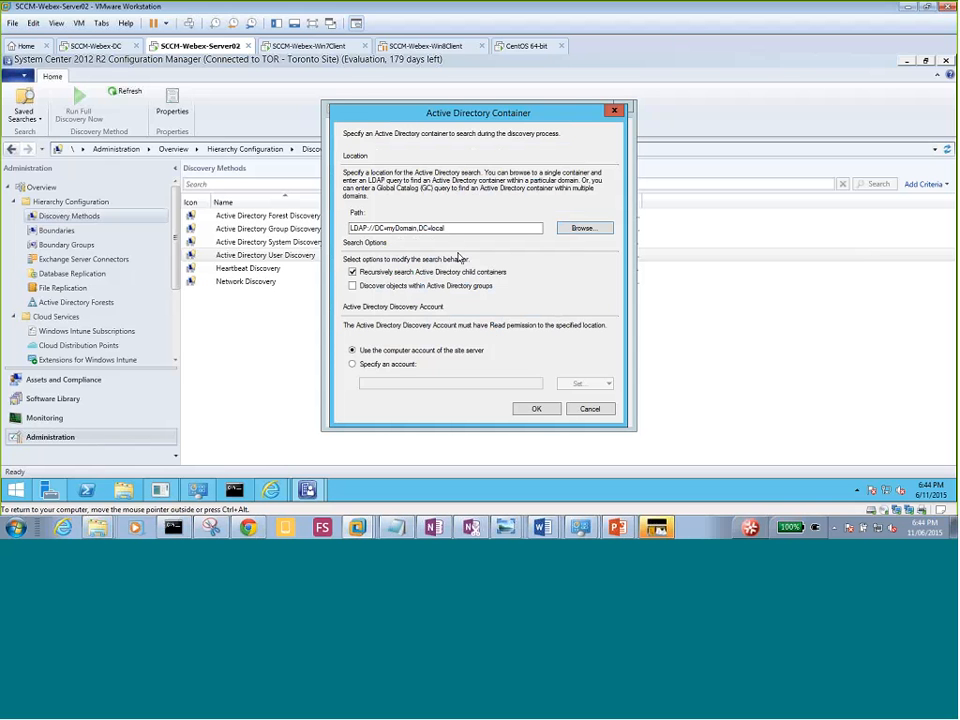
{"action": "left_click", "coordinate": [536, 410]}
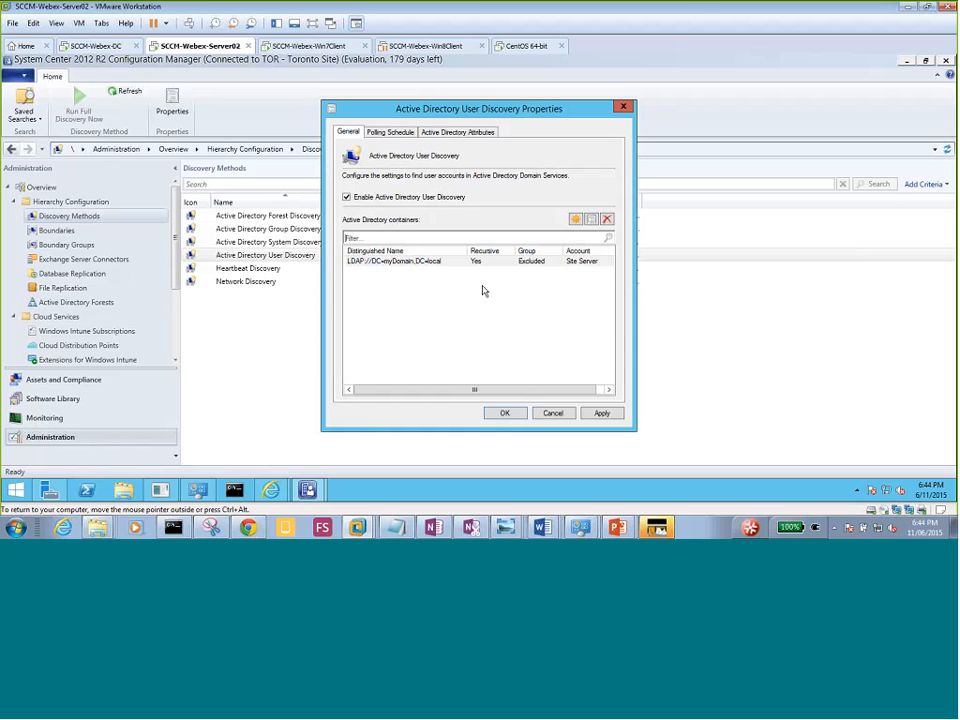
{"action": "left_click", "coordinate": [387, 132]}
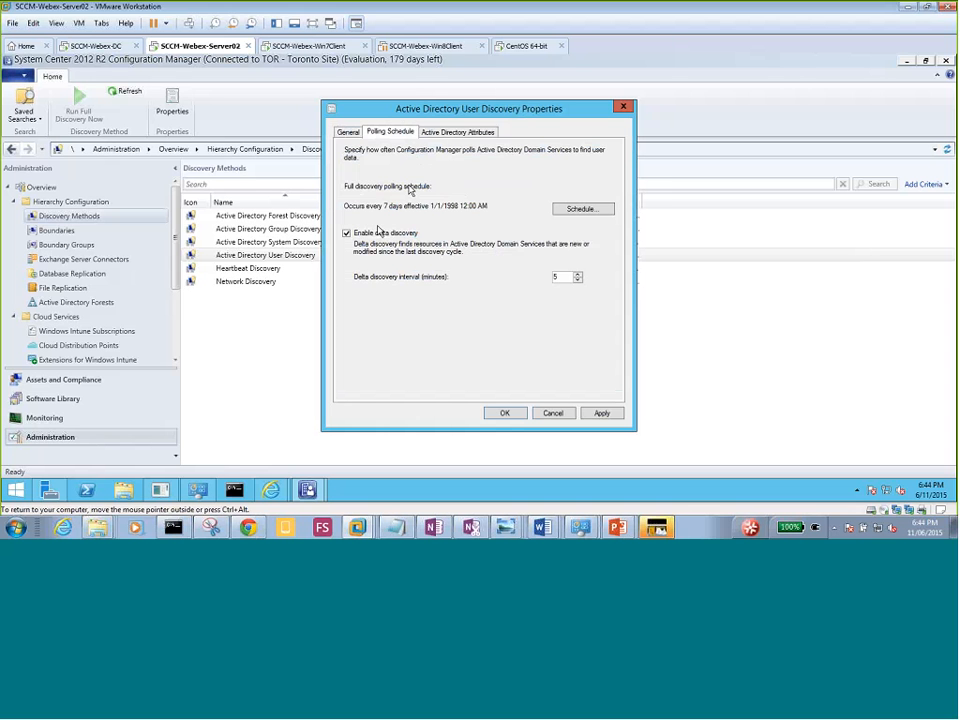
Review the discovered user attributes, including the default userAccountControl attribute.
{"action": "left_click", "coordinate": [446, 134]}
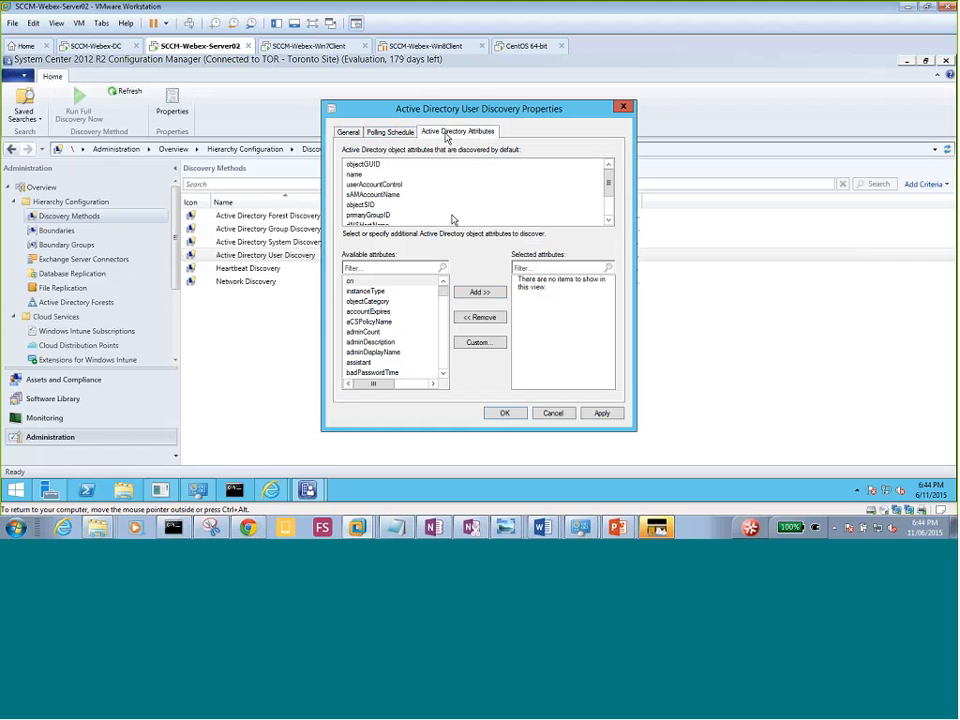
{"action": "left_click", "coordinate": [360, 175]}
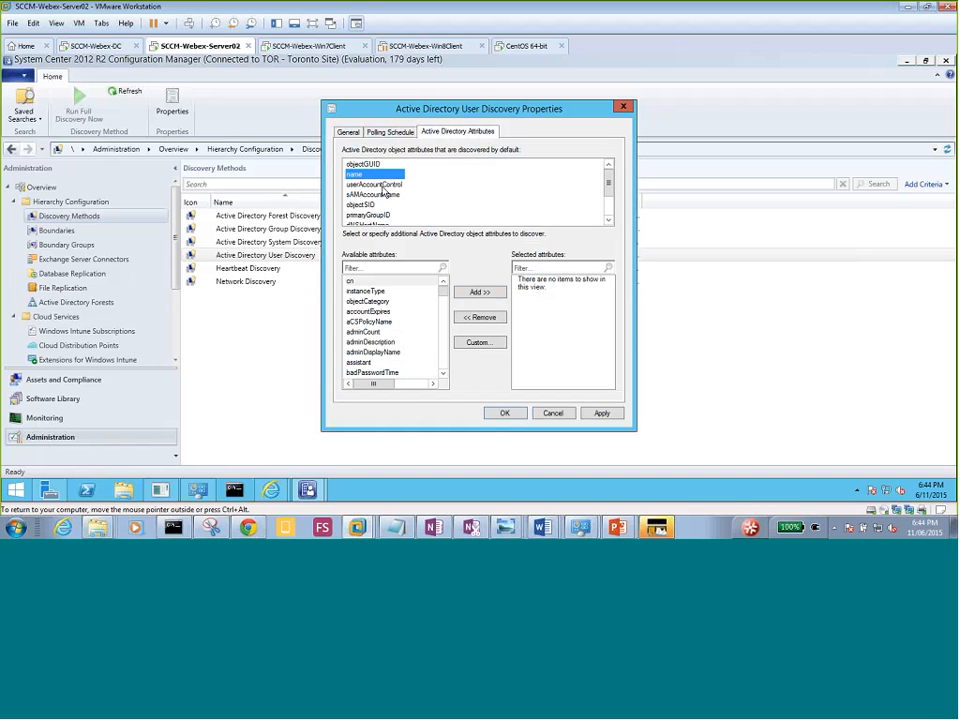
{"action": "left_click", "coordinate": [382, 185]}
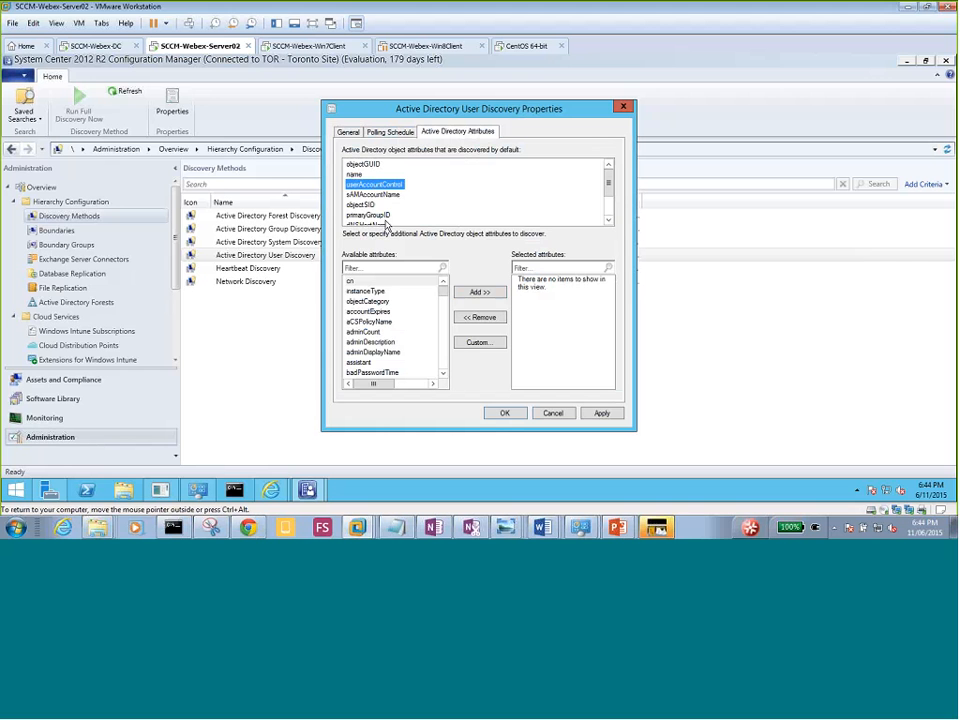
{"action": "left_click", "coordinate": [608, 221]}
{"action": "left_click", "coordinate": [608, 221]}
{"action": "left_click", "coordinate": [608, 221]}
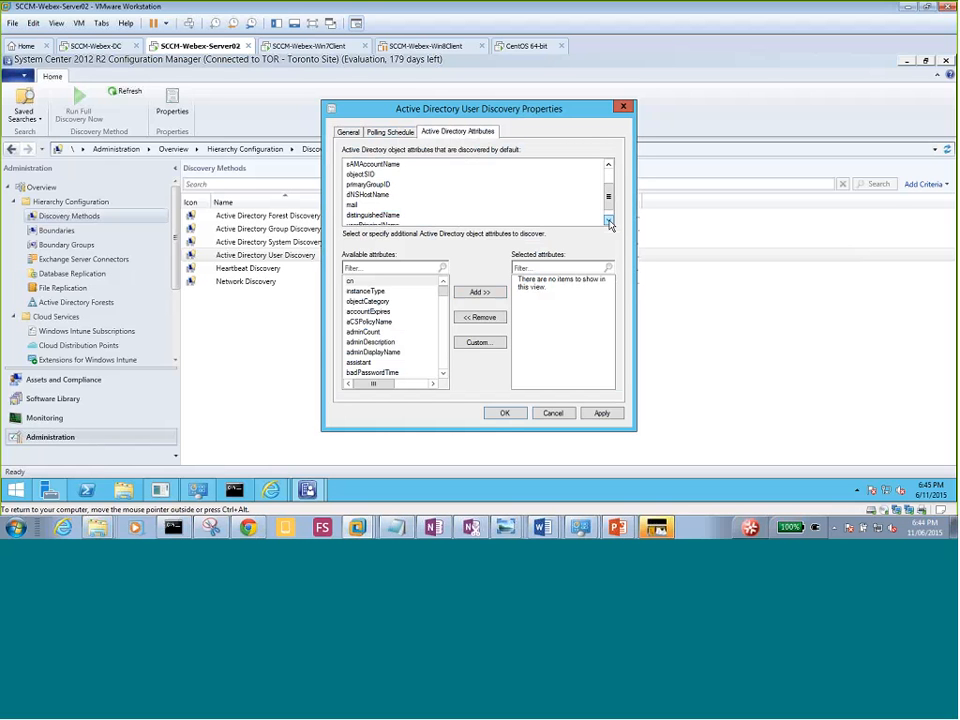
{"action": "left_click", "coordinate": [608, 221]}
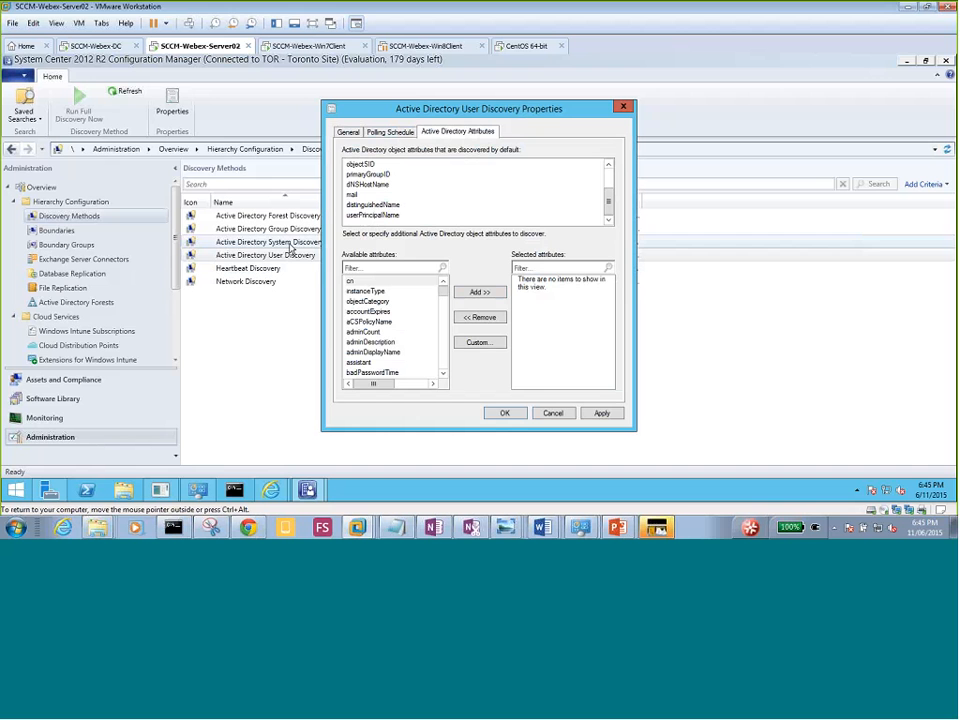
Apply the User Discovery settings, accept running full discovery soon, and close the properties.
{"action": "left_click", "coordinate": [349, 133]}
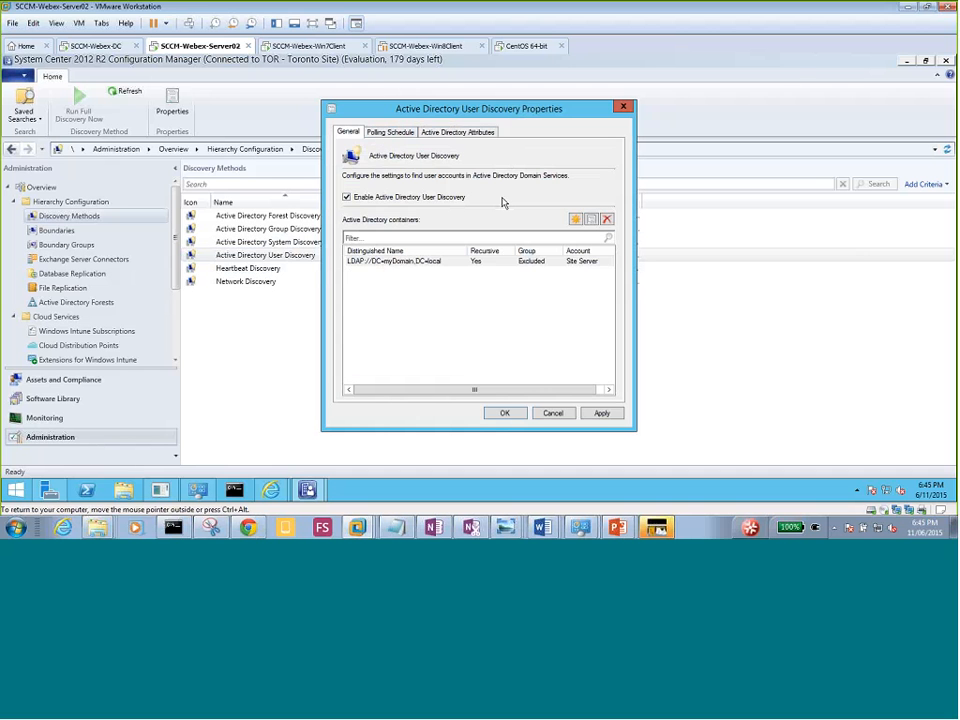
{"action": "left_click", "coordinate": [463, 262]}
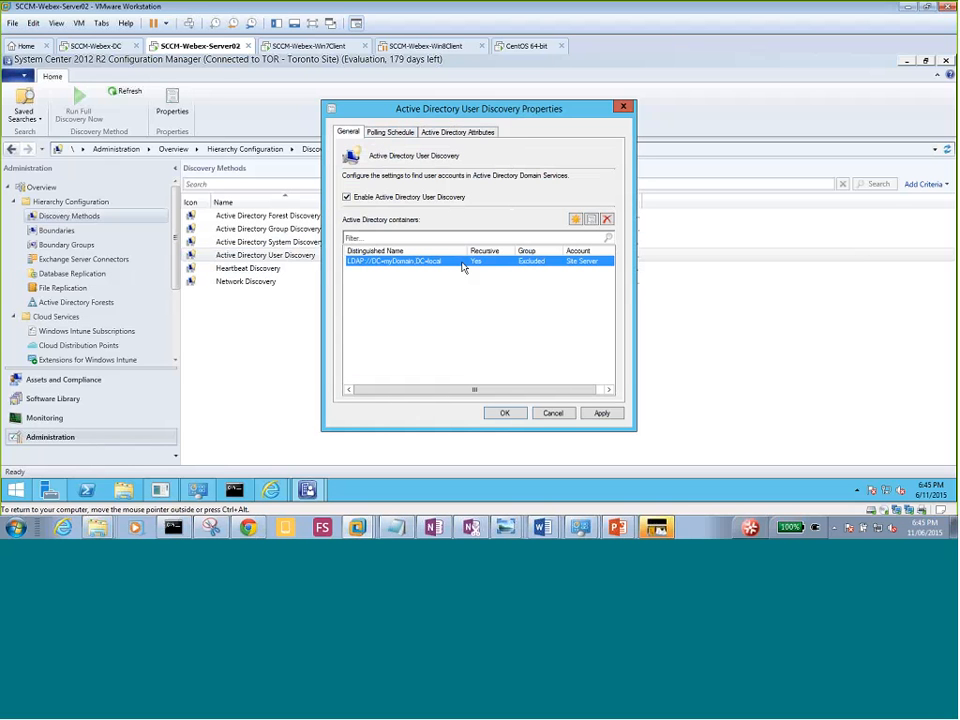
{"action": "left_click", "coordinate": [602, 416]}
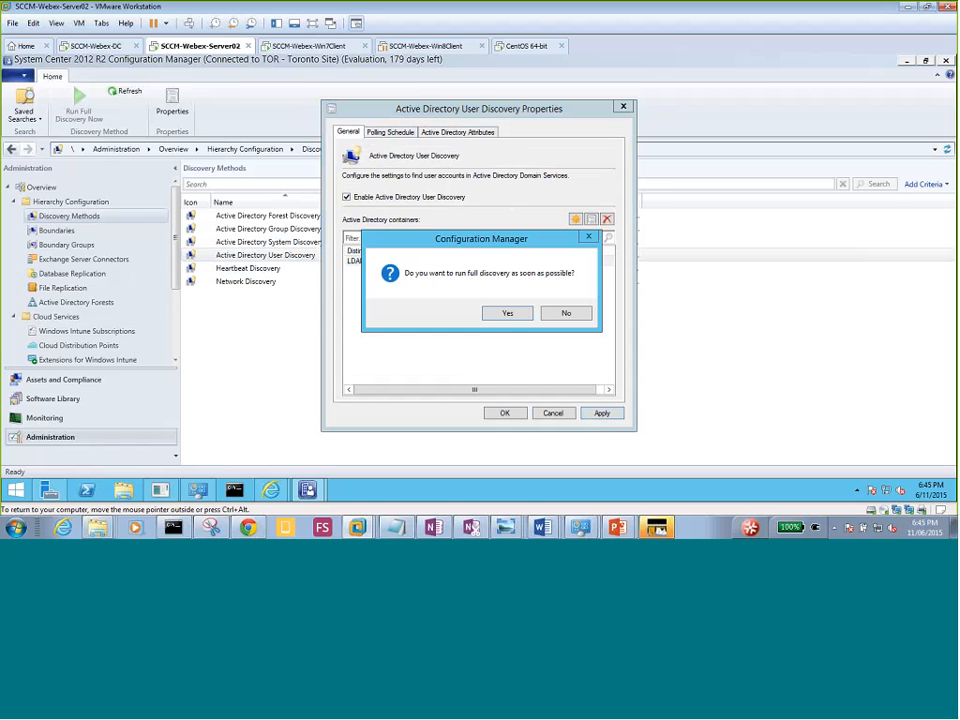
{"action": "left_click", "coordinate": [507, 313]}
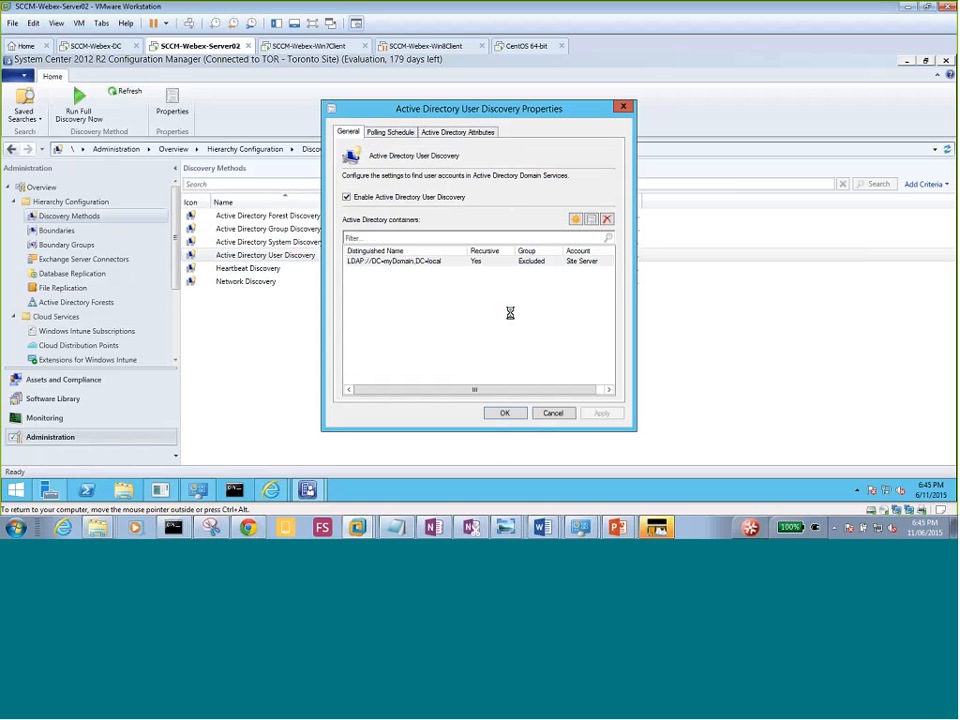
{"action": "left_click", "coordinate": [502, 413]}
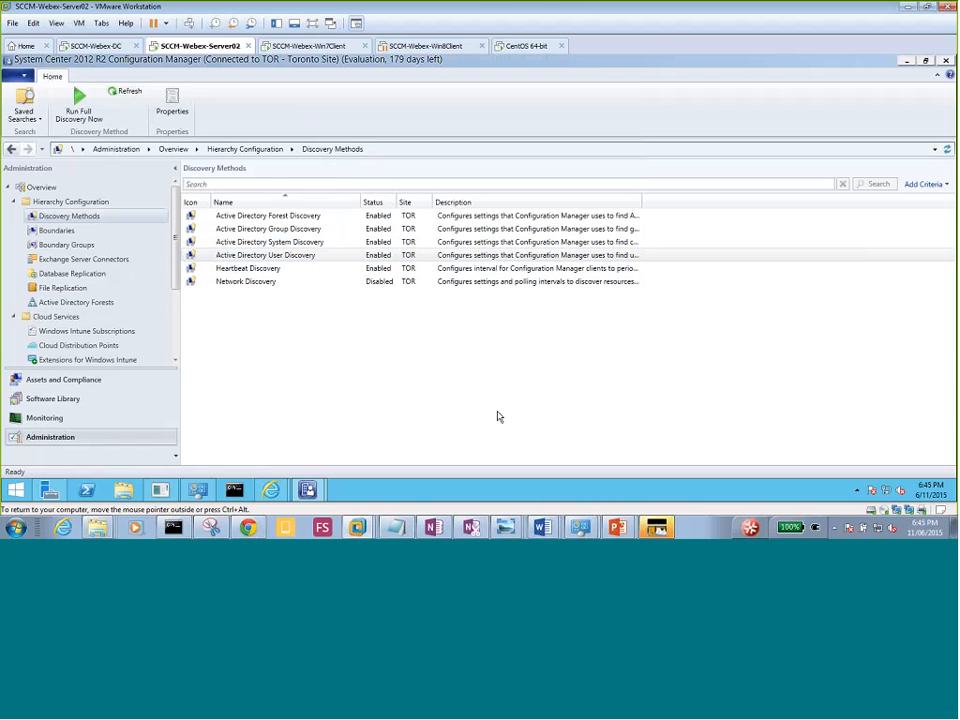
Change Heartbeat Discovery to send every 1 hour instead of weekly, apply and close.
{"action": "left_click", "coordinate": [257, 272]}
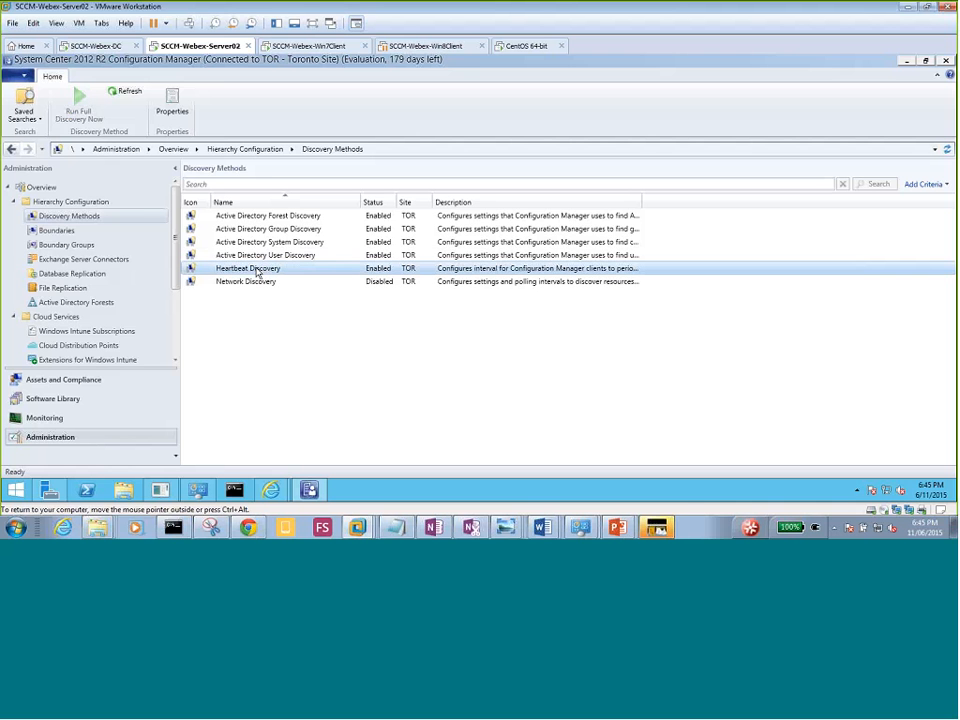
{"action": "double_click", "coordinate": [380, 275]}
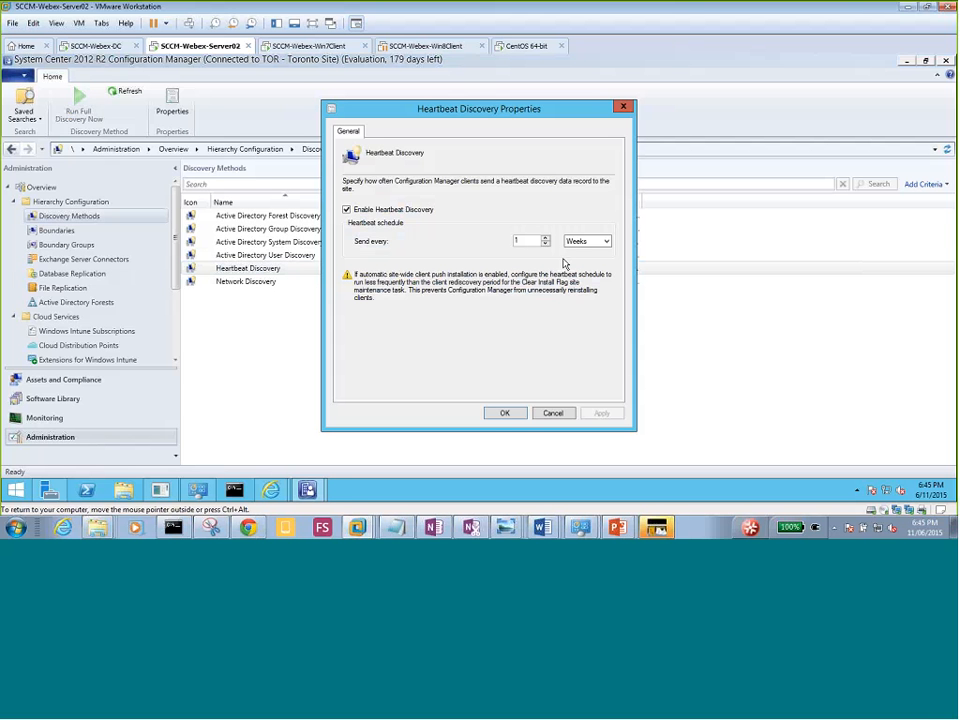
{"action": "left_click", "coordinate": [607, 242]}
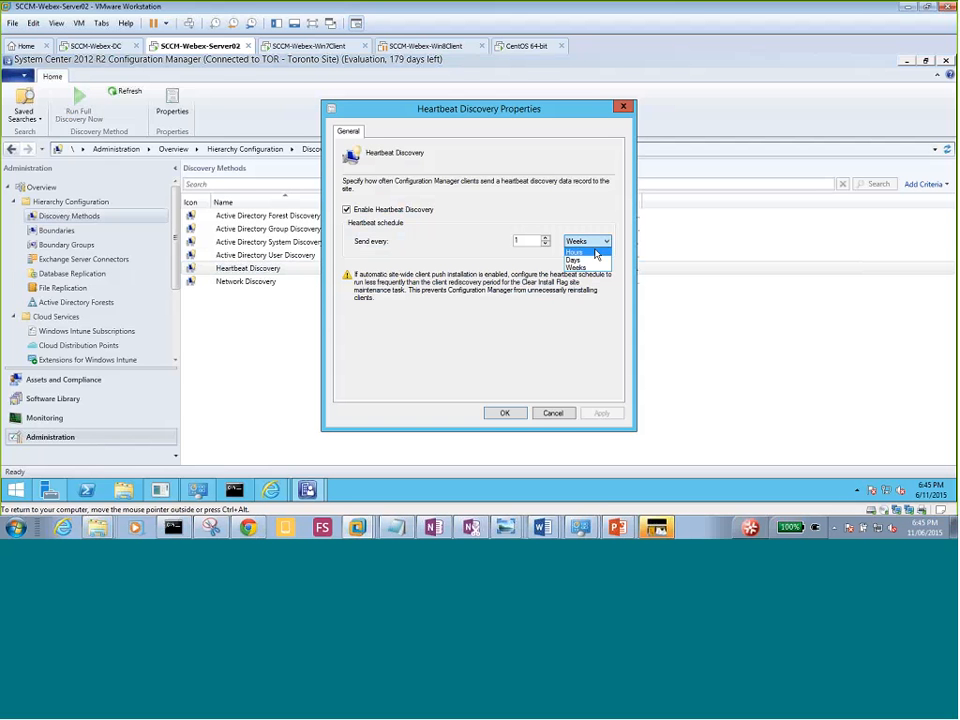
{"action": "left_click", "coordinate": [596, 253]}
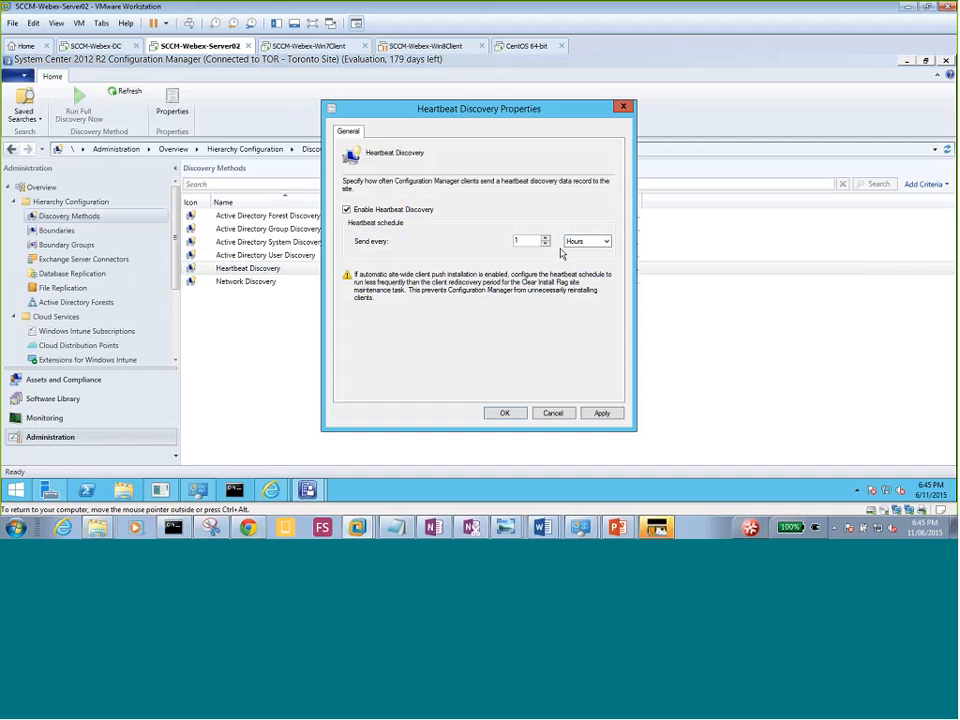
{"action": "left_click", "coordinate": [603, 243]}
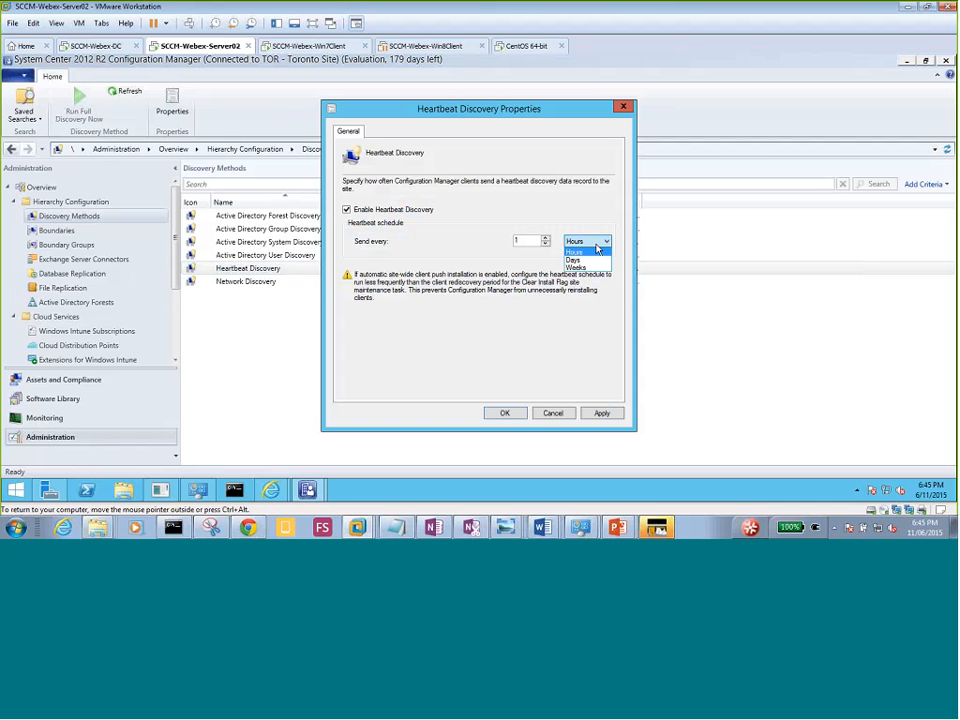
{"action": "left_click", "coordinate": [597, 251]}
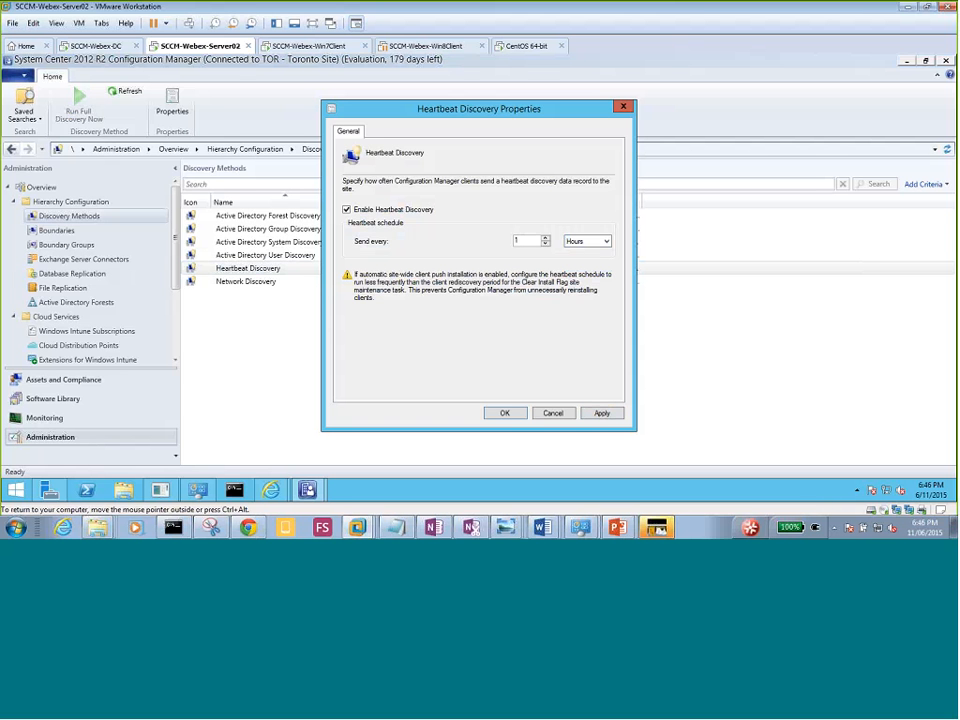
{"action": "left_click", "coordinate": [602, 416]}
{"action": "left_click", "coordinate": [504, 414]}
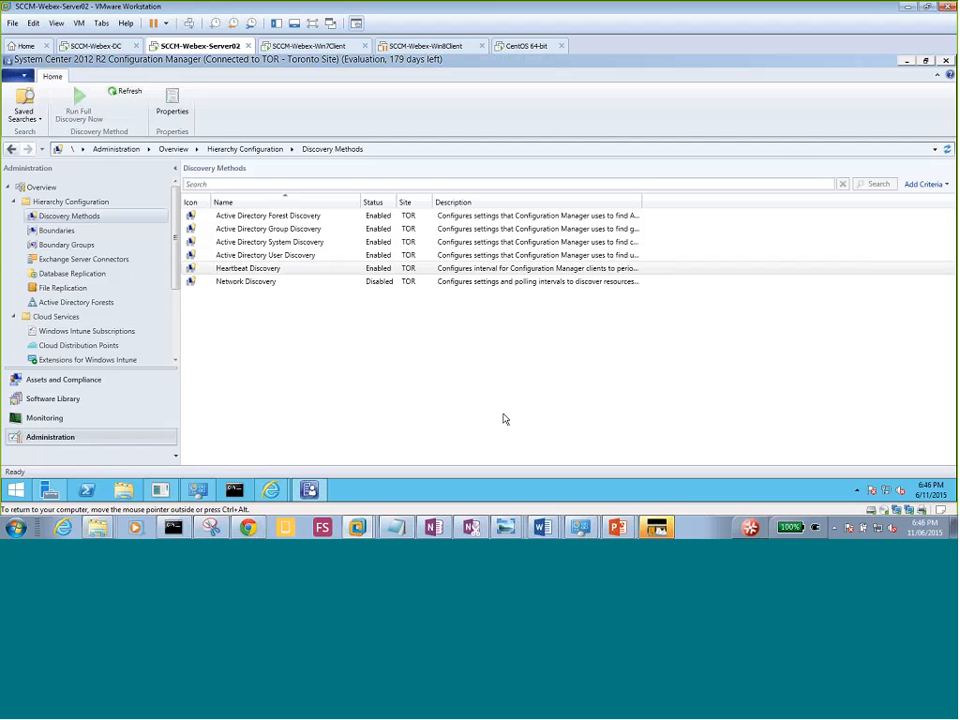
Open the Network Discovery properties.
{"action": "left_click", "coordinate": [254, 284]}
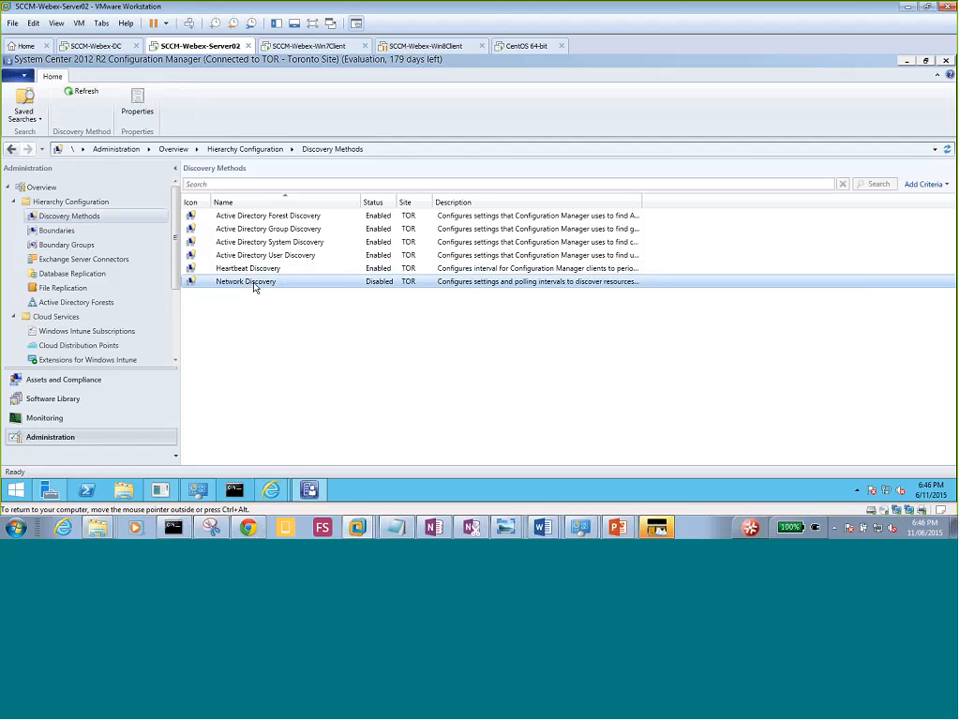
{"action": "right_click", "coordinate": [255, 287]}
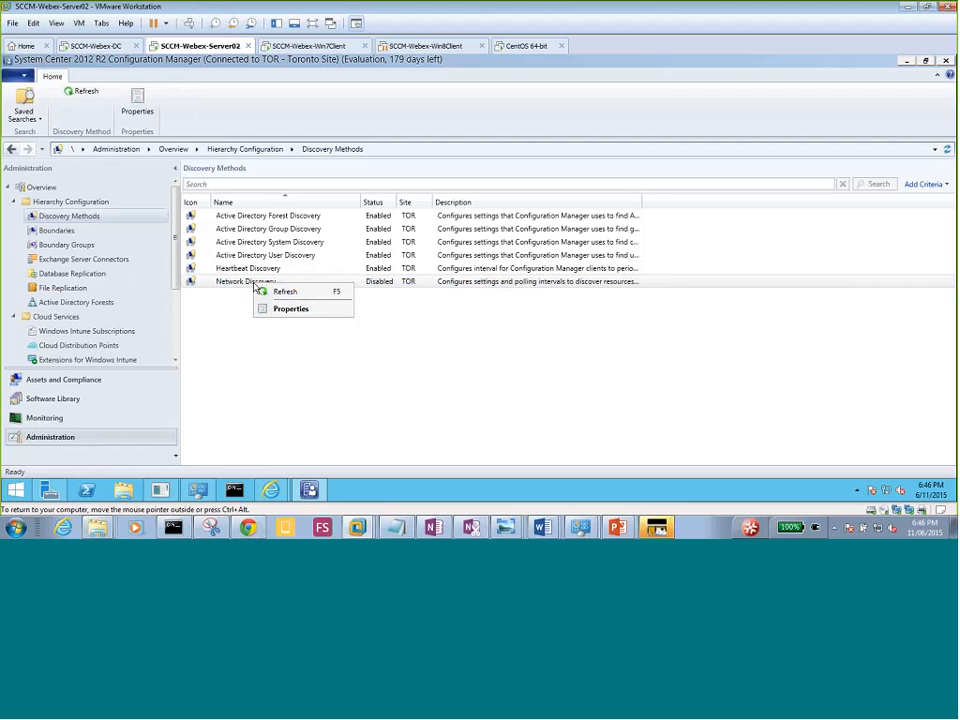
{"action": "left_click", "coordinate": [296, 312]}
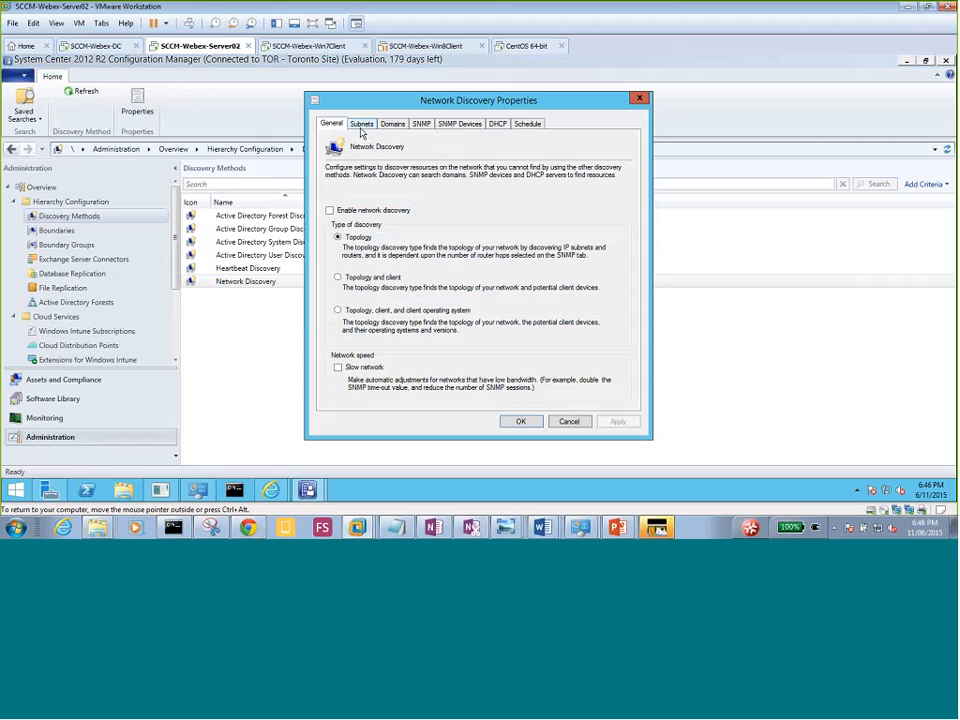
Review the Subnets, Domains, SNMP, SNMP Devices, DHCP and Schedule settings, ending on General.
{"action": "left_click", "coordinate": [362, 124]}
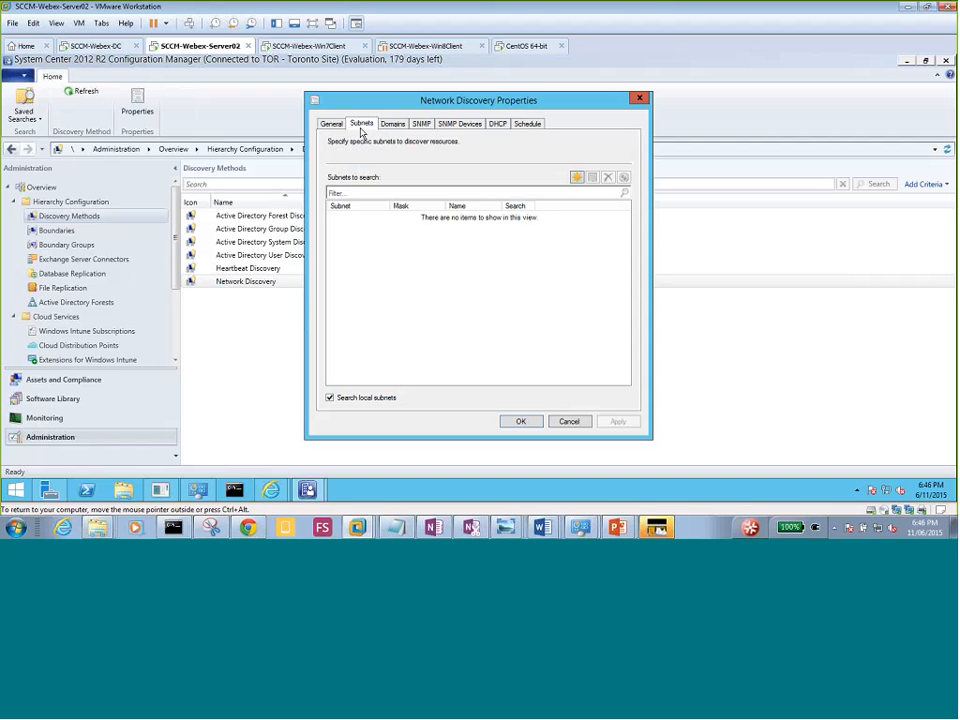
{"action": "left_click", "coordinate": [393, 124]}
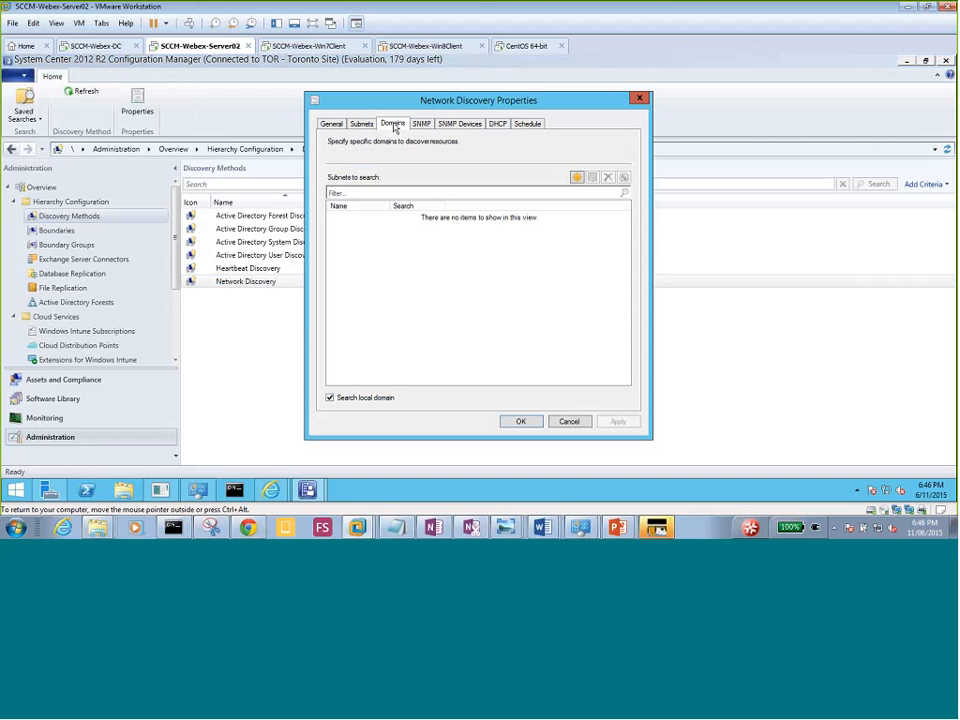
{"action": "left_click", "coordinate": [423, 124]}
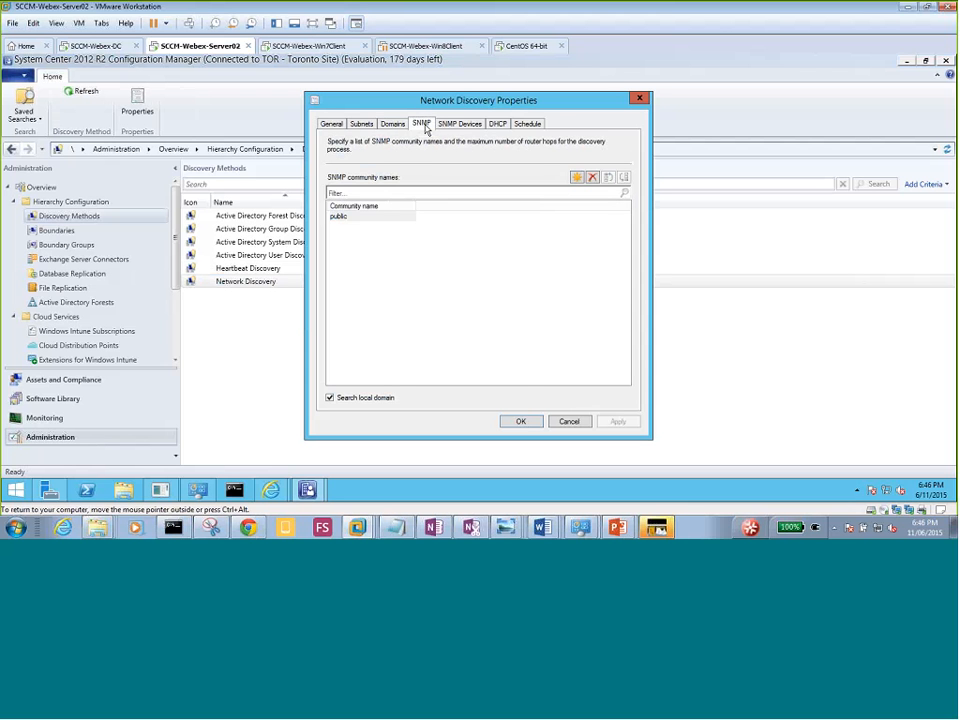
{"action": "left_click", "coordinate": [459, 124]}
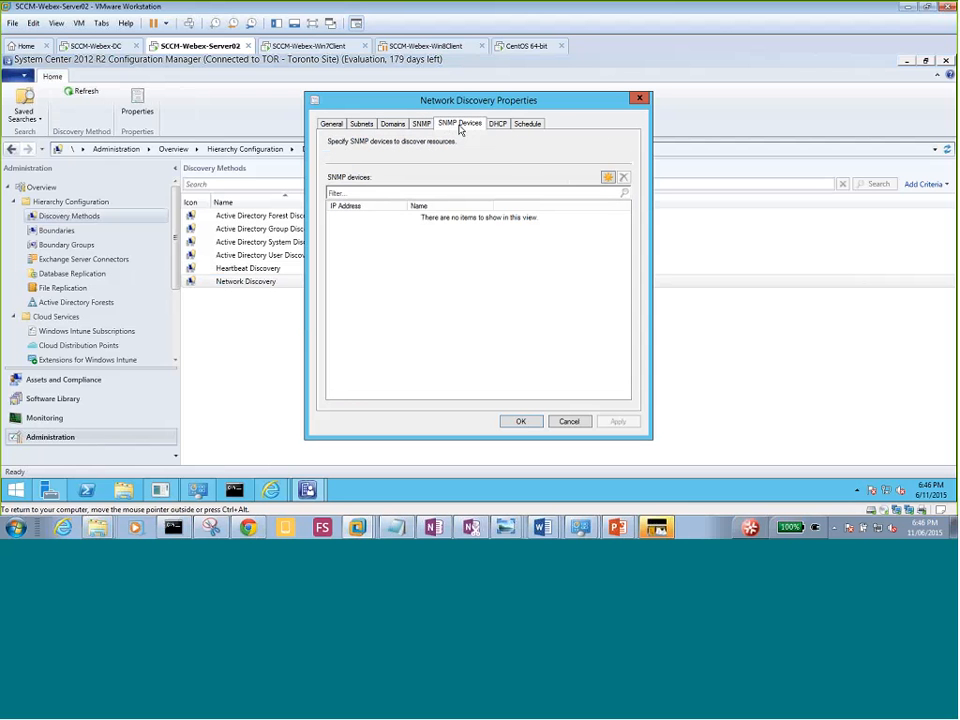
{"action": "left_click", "coordinate": [500, 128]}
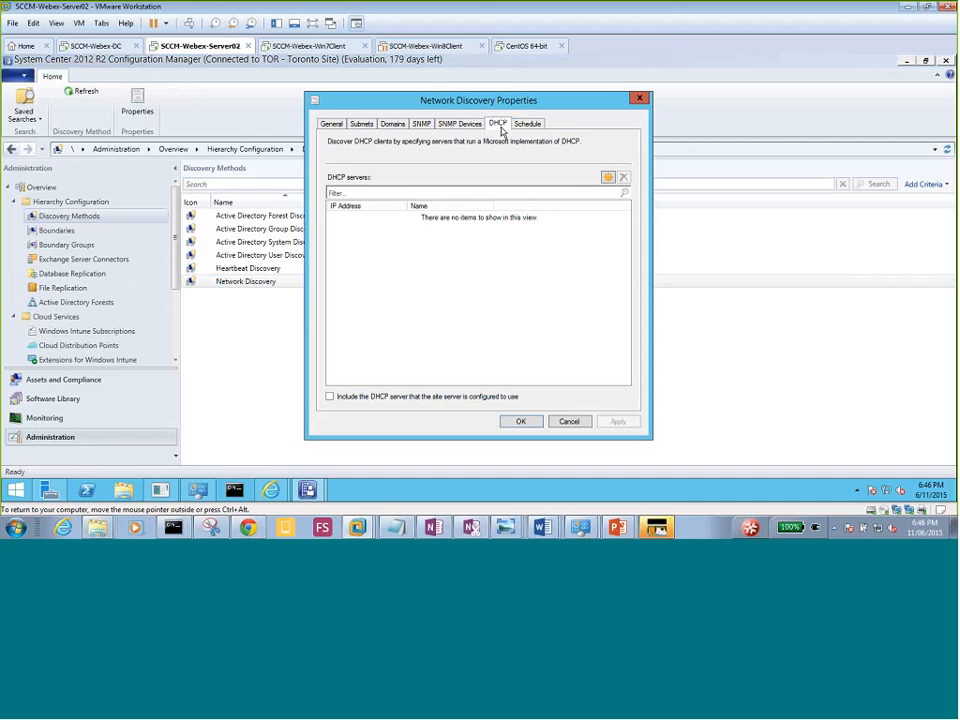
{"action": "left_click", "coordinate": [528, 125]}
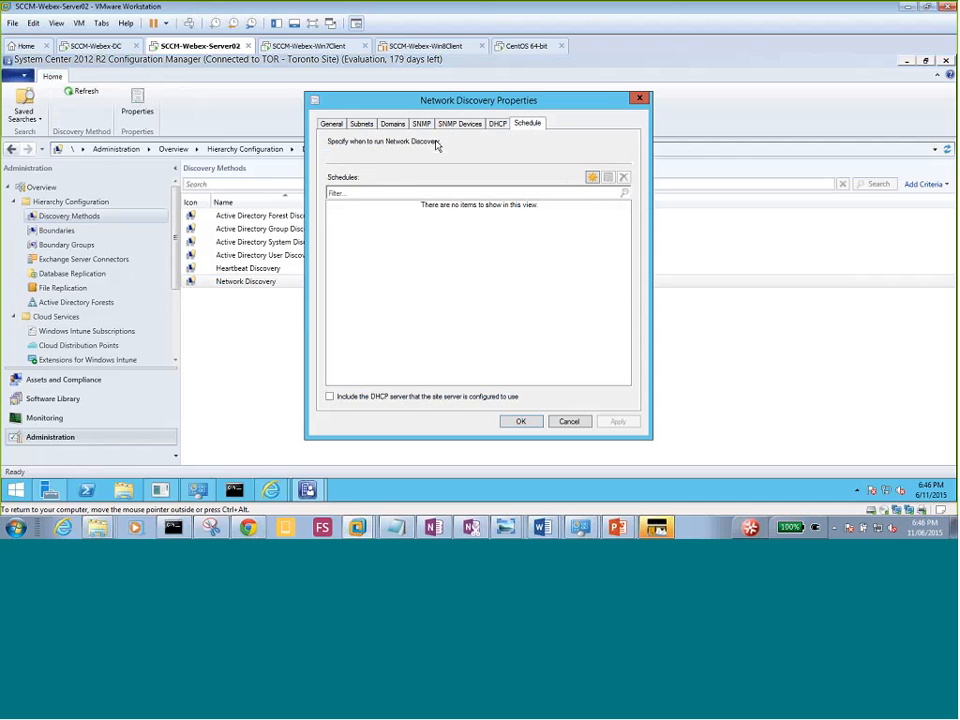
{"action": "left_click", "coordinate": [331, 124]}
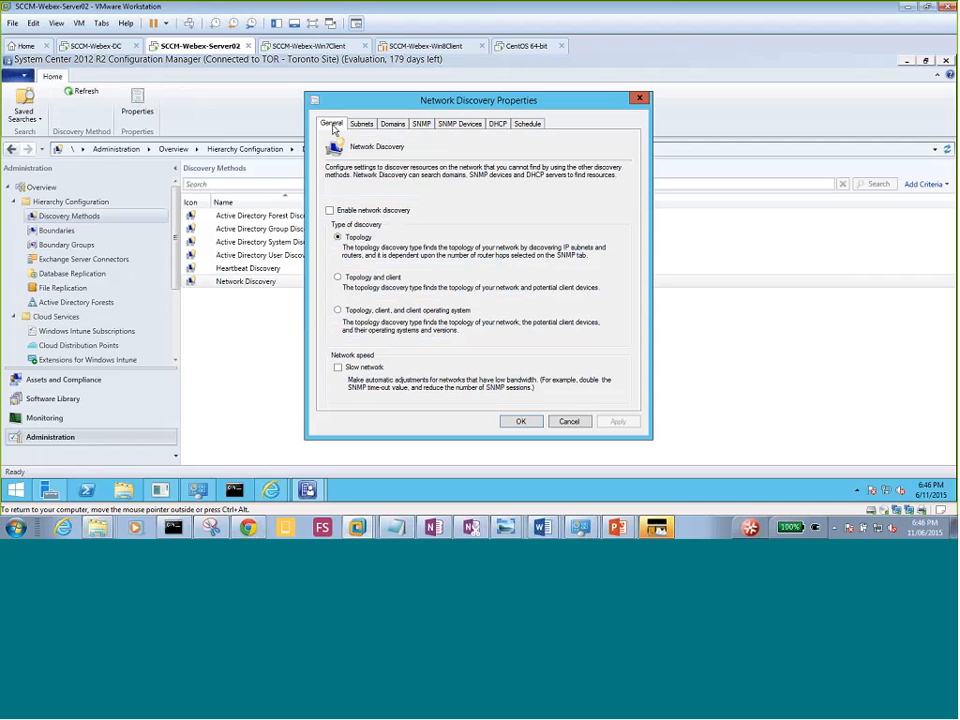
{"action": "left_click", "coordinate": [350, 212]}
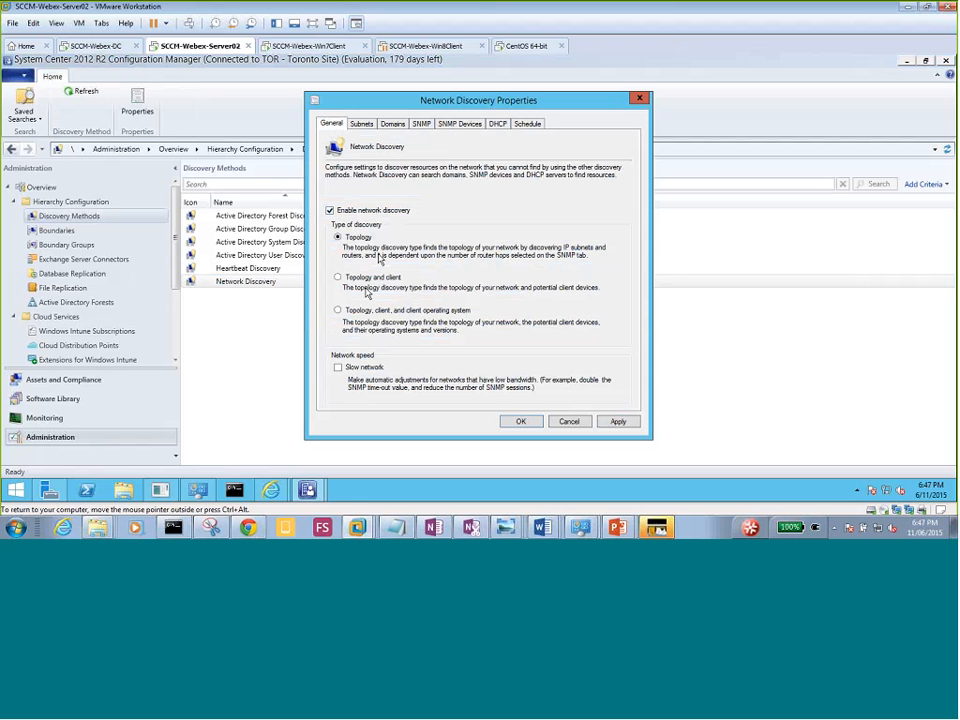
{"action": "left_click", "coordinate": [352, 212]}
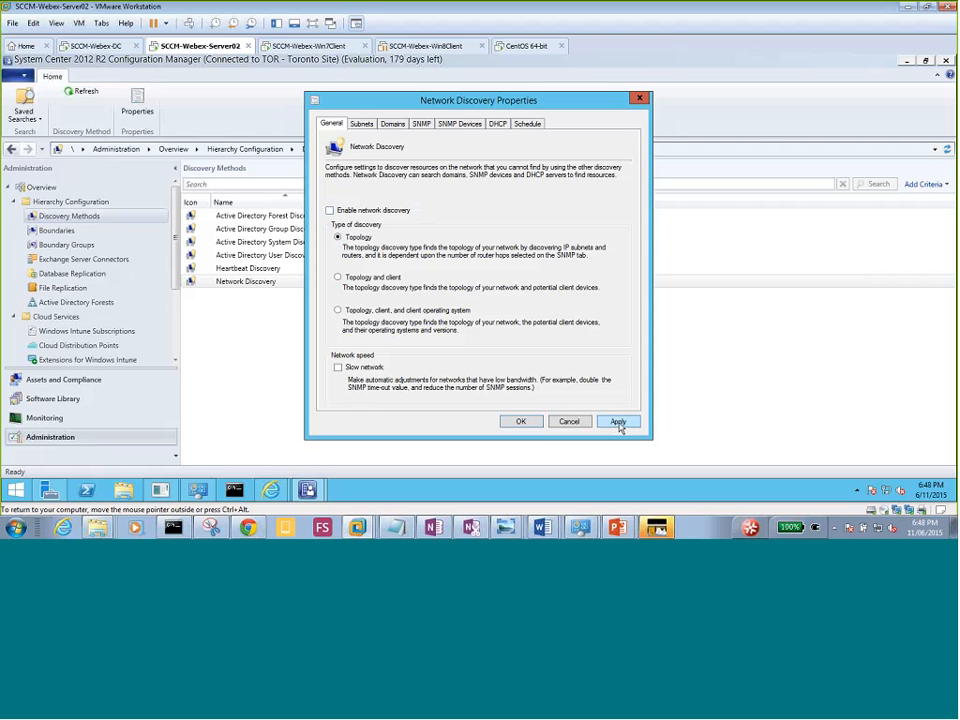
Cancel Network Discovery Properties and list the six discovered devices under Assets and Compliance.
{"action": "left_click", "coordinate": [568, 422]}
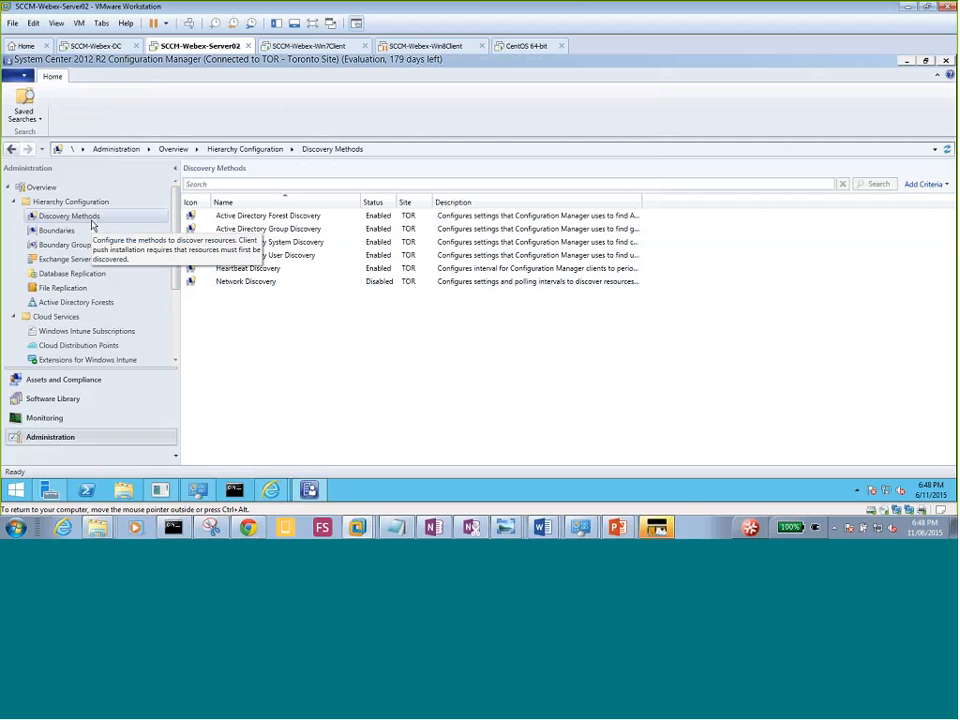
{"action": "left_click", "coordinate": [108, 386]}
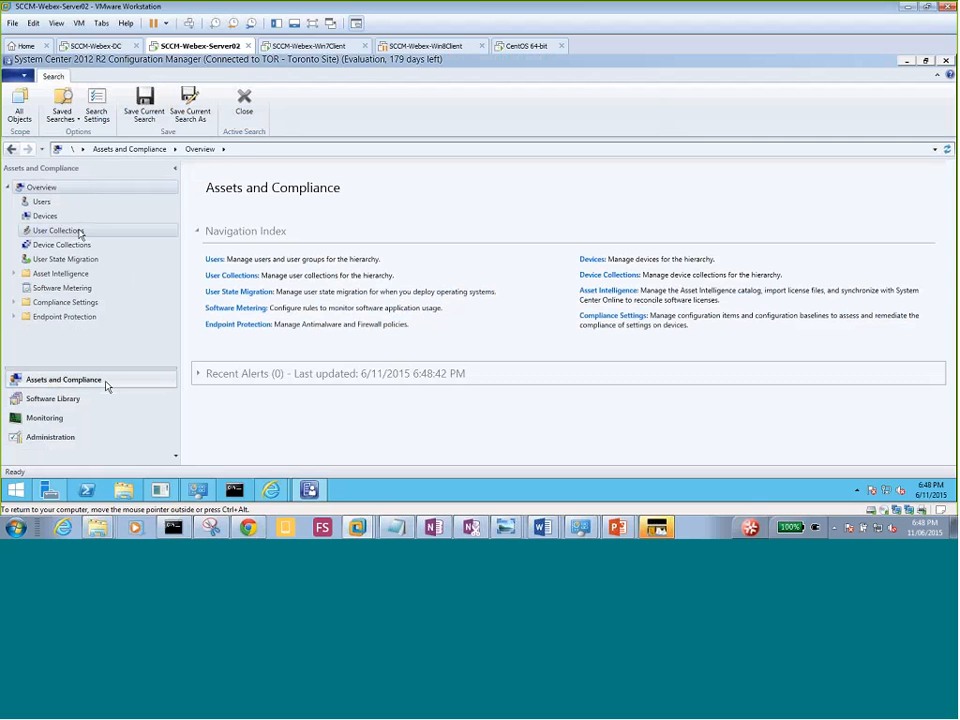
{"action": "left_click", "coordinate": [48, 217]}
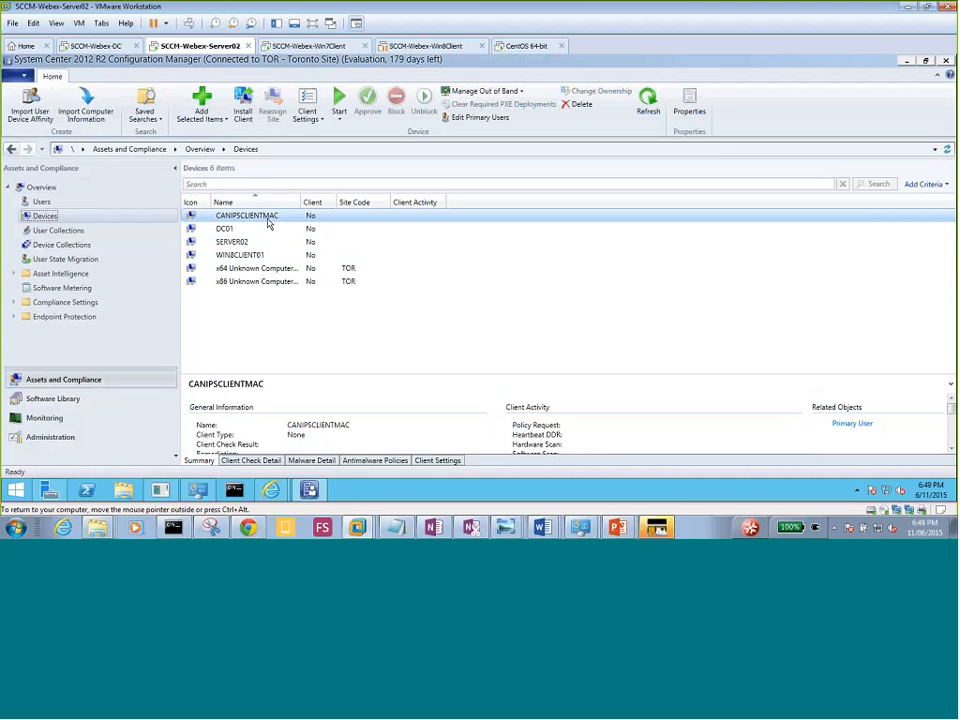
Review the WIN8CLIENT01, CANIPSCLIENTMAC, DC01 and SERVER02 device details, then make the VM full screen.
{"action": "left_click", "coordinate": [257, 255]}
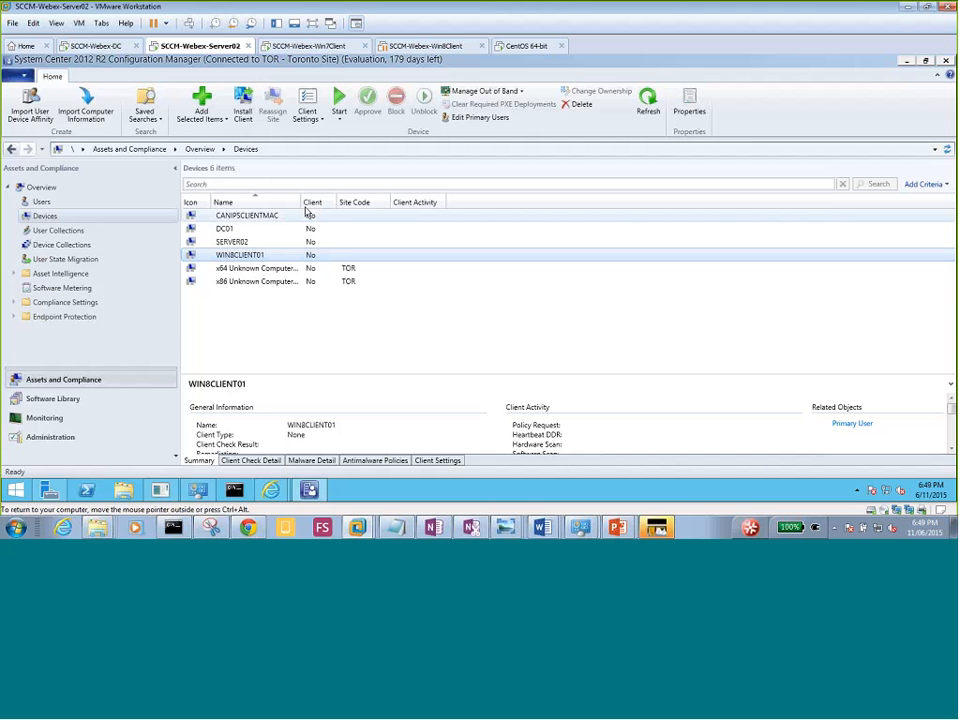
{"action": "left_click", "coordinate": [279, 216]}
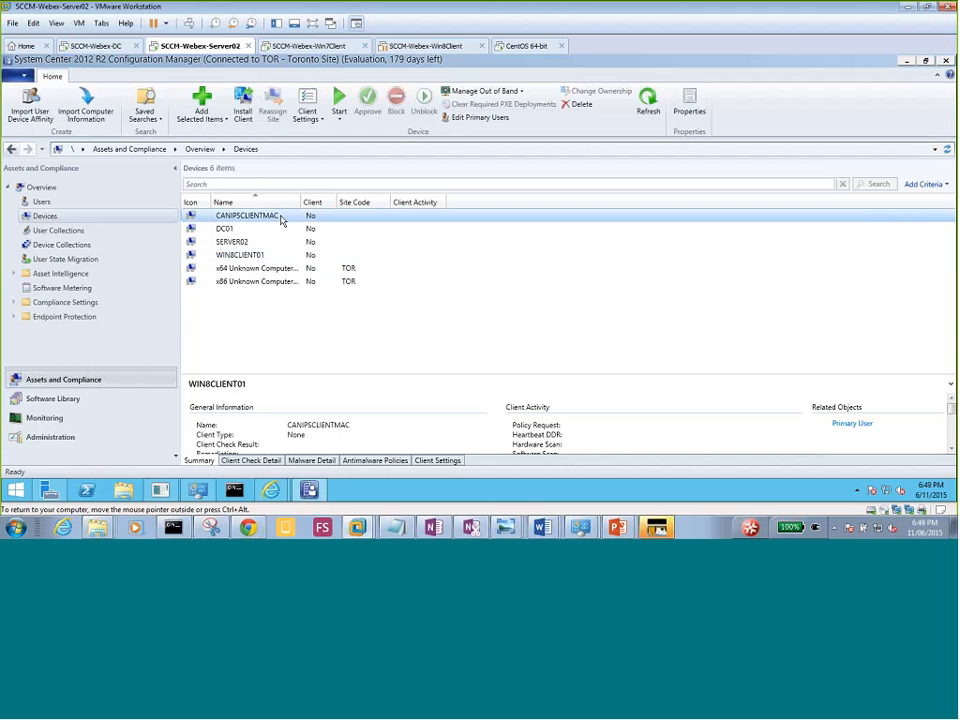
{"action": "left_click", "coordinate": [267, 230]}
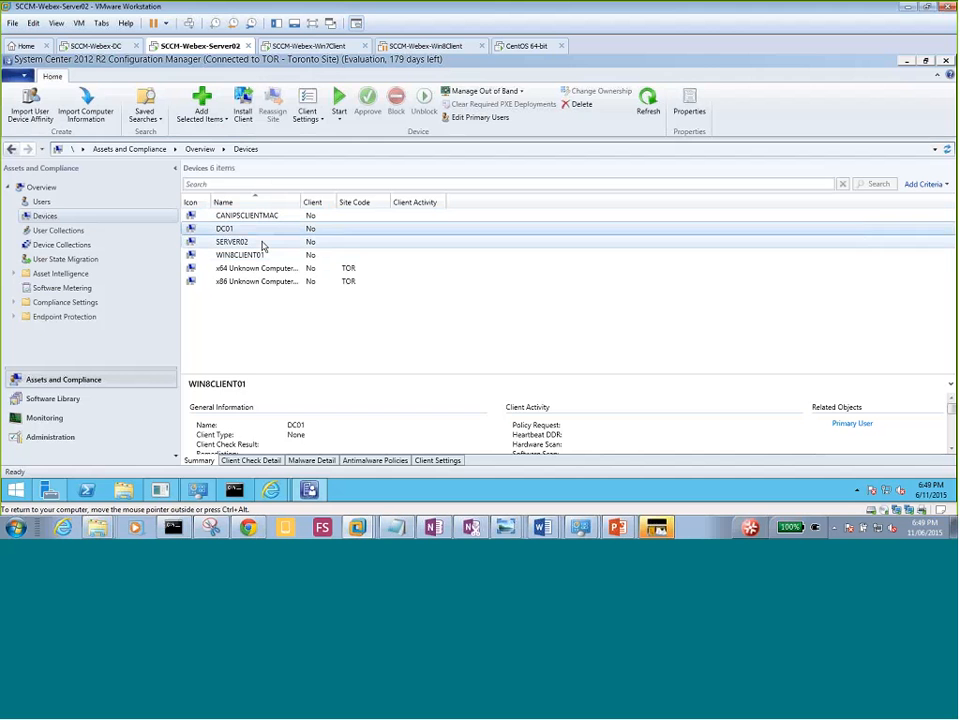
{"action": "left_click", "coordinate": [263, 244]}
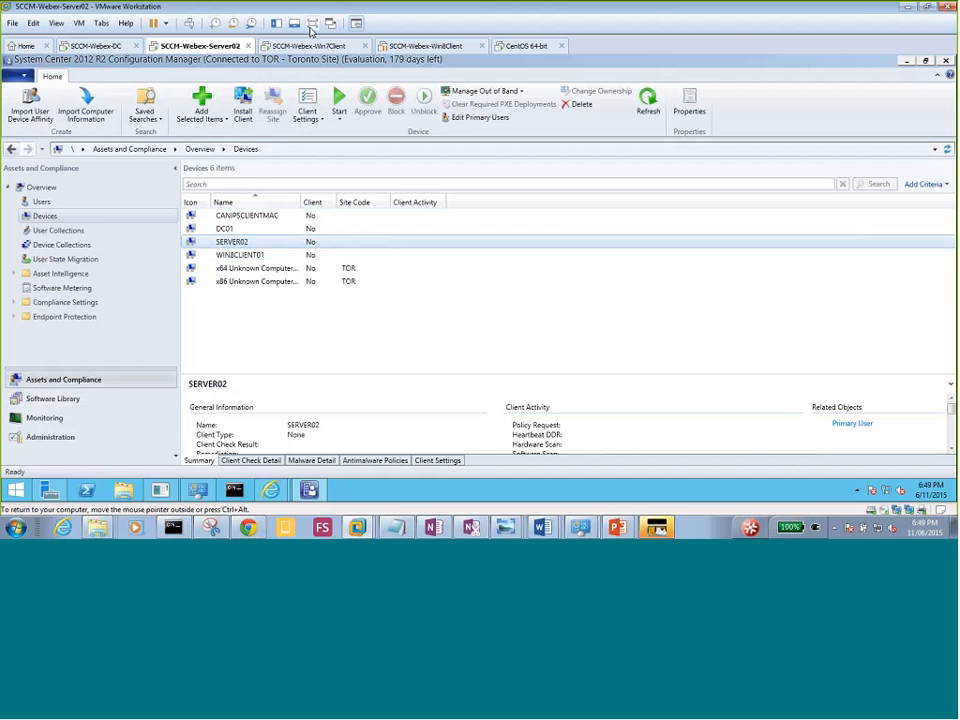
{"action": "left_click", "coordinate": [312, 22]}
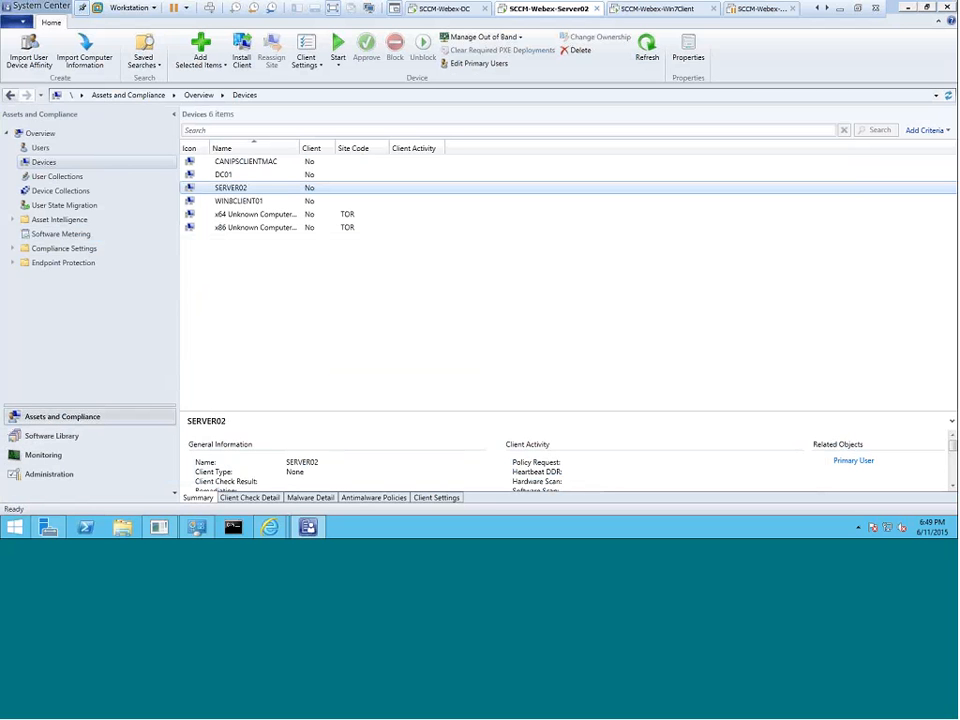
Recheck the SERVER02, CANIPSCLIENTMAC and DC01 devices, then list the 22 discovered MYDOMAIN users and groups.
{"action": "left_click", "coordinate": [41, 165]}
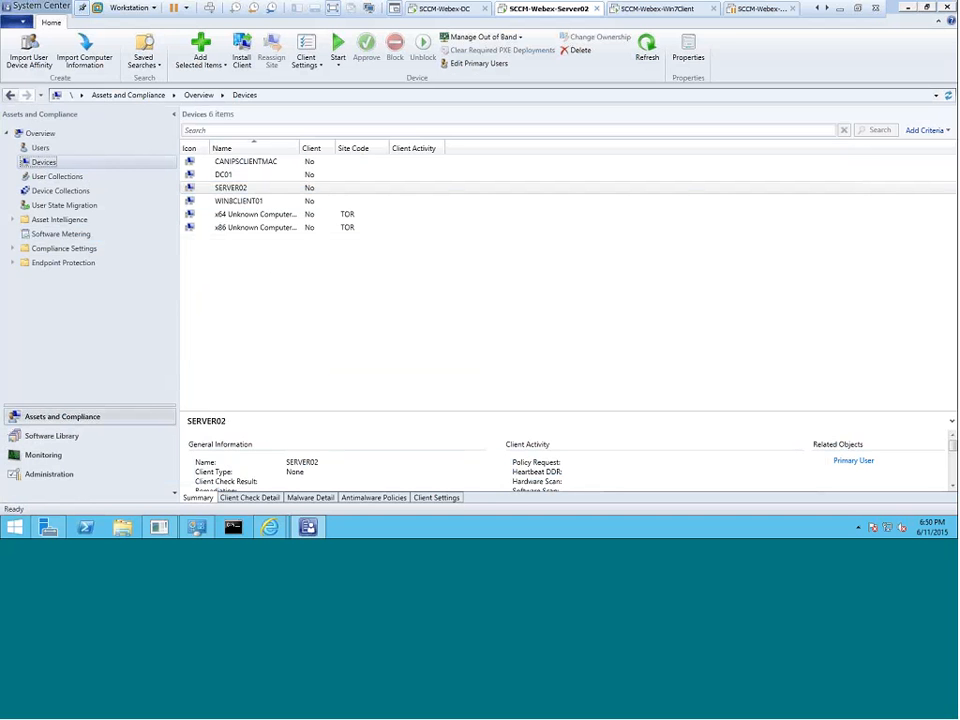
{"action": "left_click", "coordinate": [240, 188]}
{"action": "left_click", "coordinate": [242, 166]}
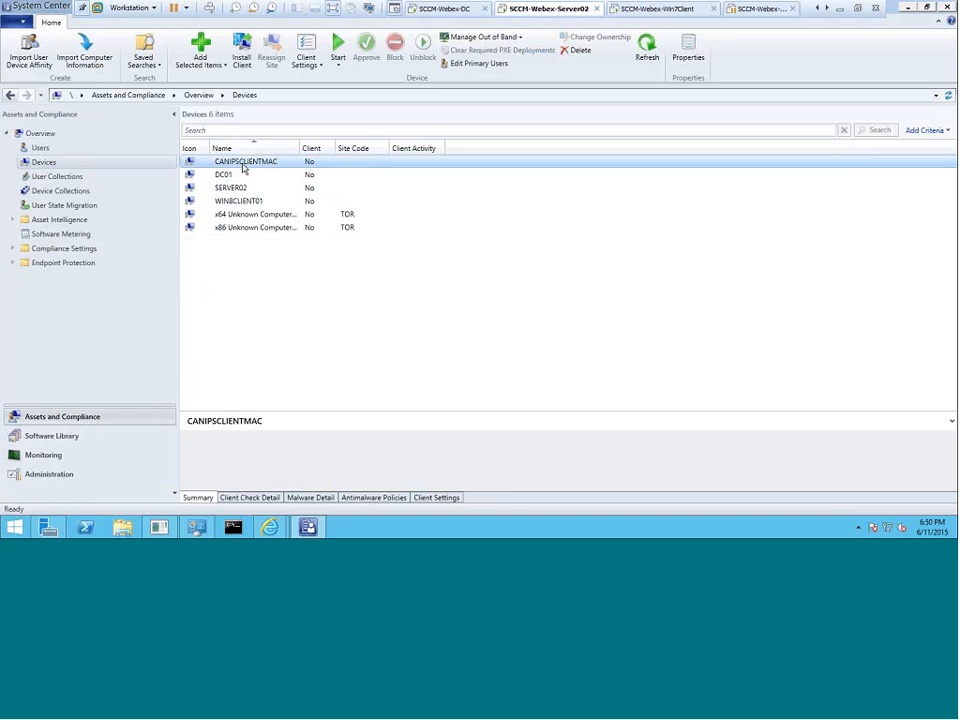
{"action": "left_click", "coordinate": [233, 188]}
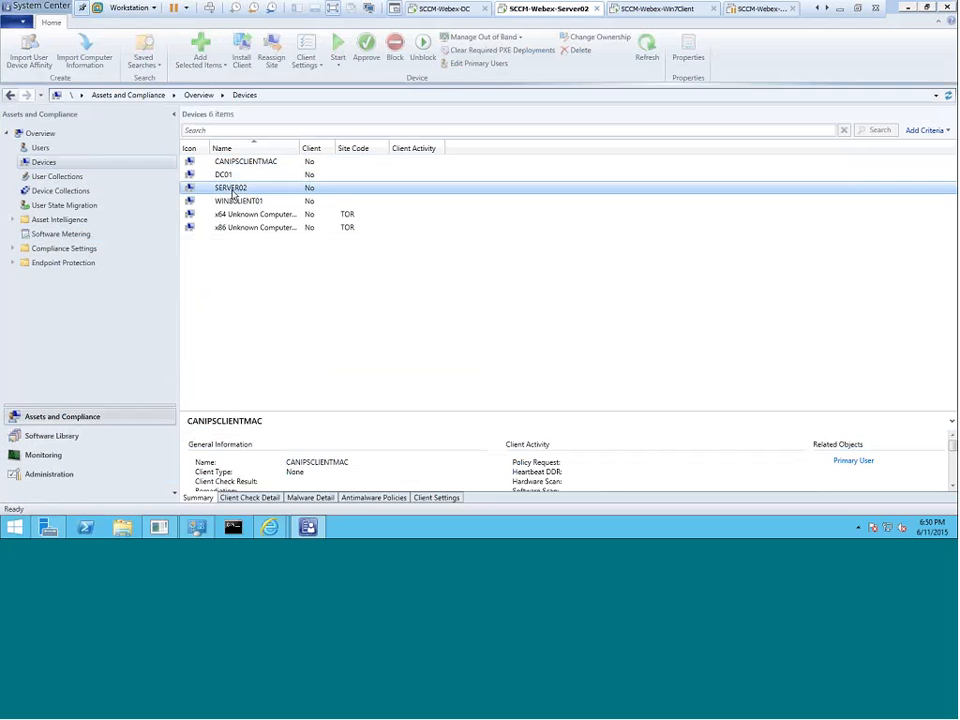
{"action": "left_click", "coordinate": [224, 175]}
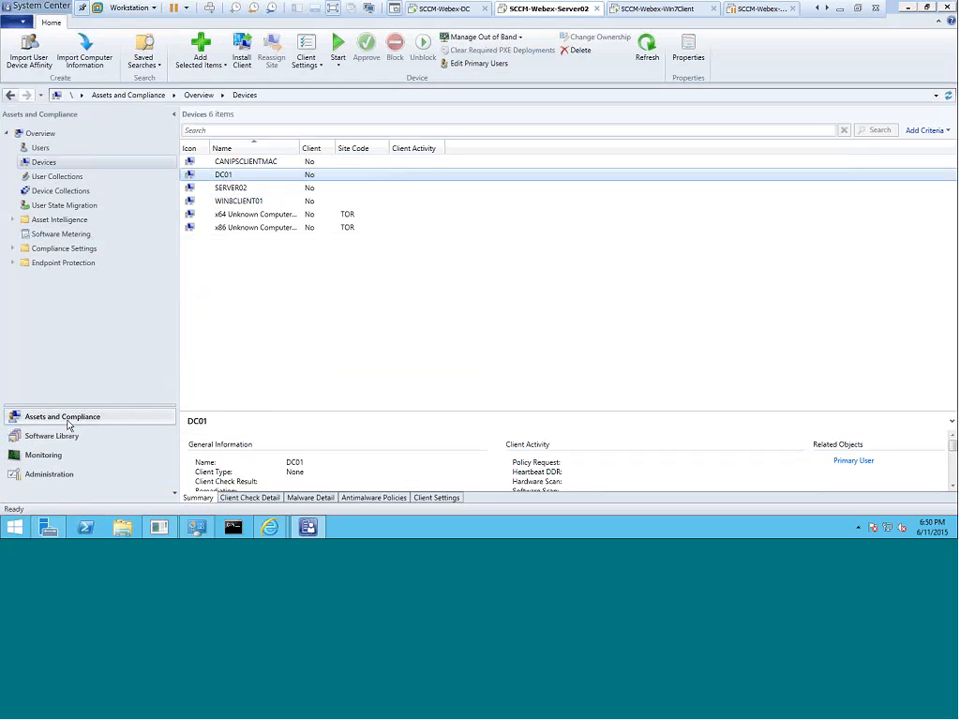
{"action": "left_click", "coordinate": [69, 181]}
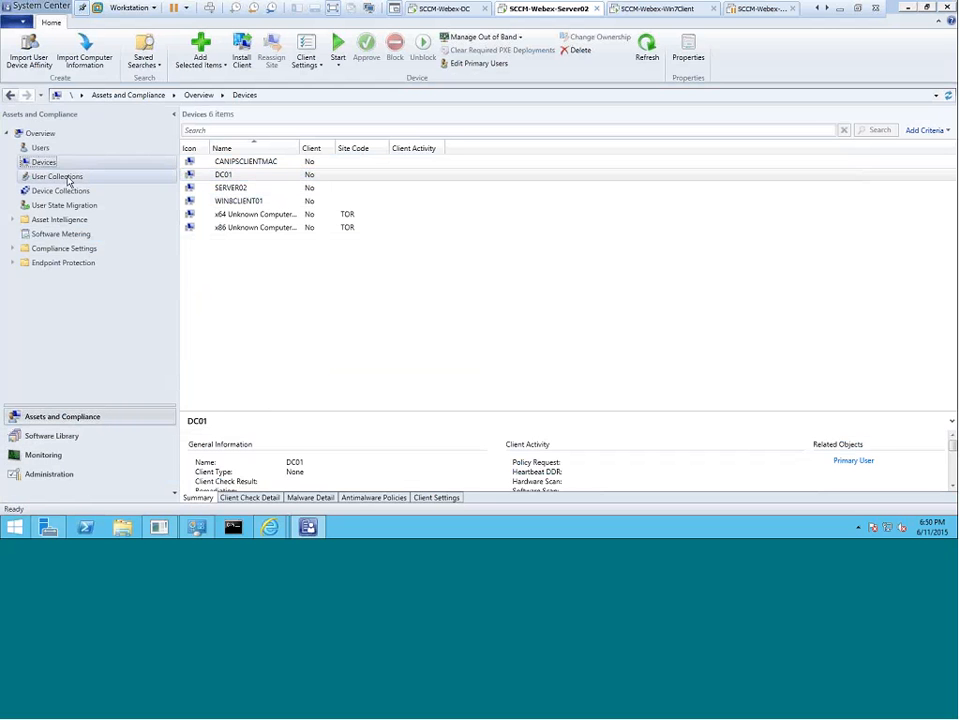
{"action": "left_click", "coordinate": [46, 151]}
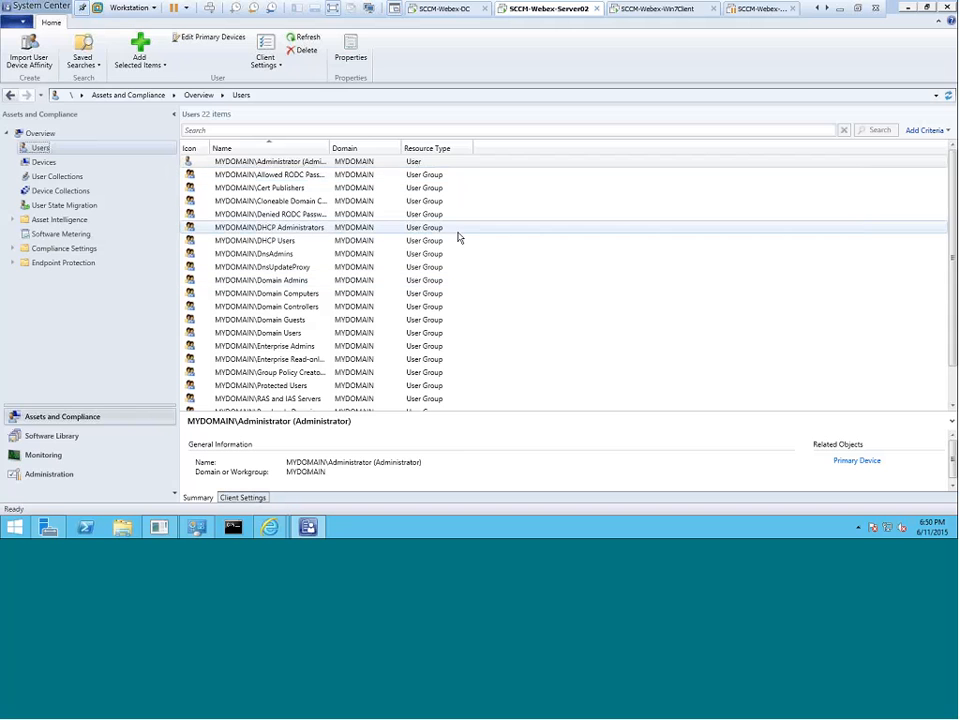
Browse the user groups, User Collections and Devices, then go to Administration's Discovery Methods list.
{"action": "left_click", "coordinate": [433, 175]}
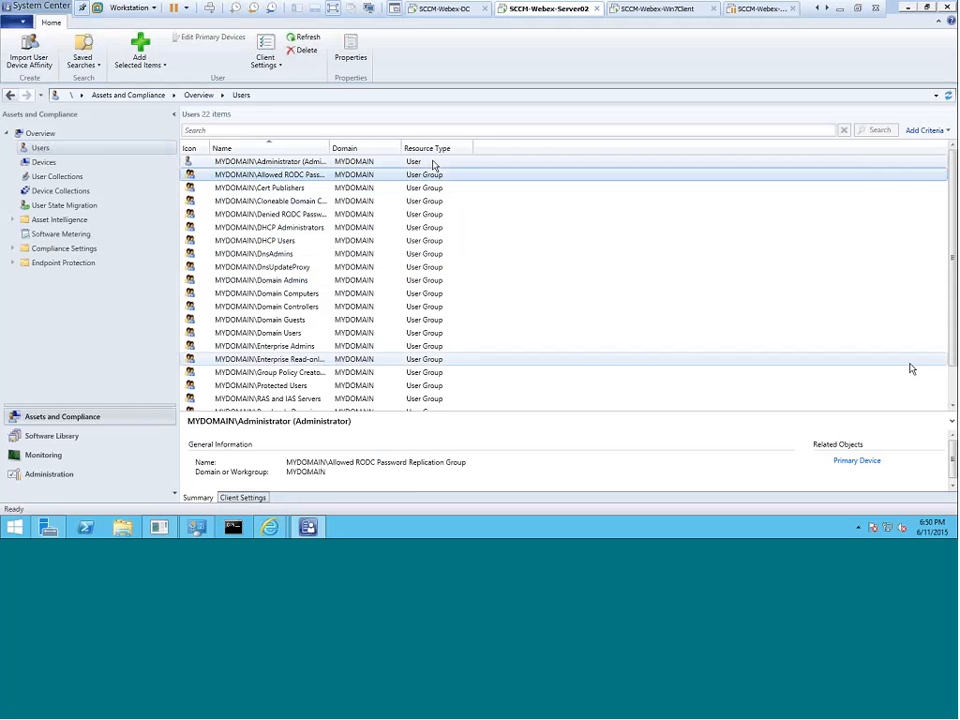
{"action": "scroll", "coordinate": [830, 379], "scroll_direction": "down", "scroll_amount": 1}
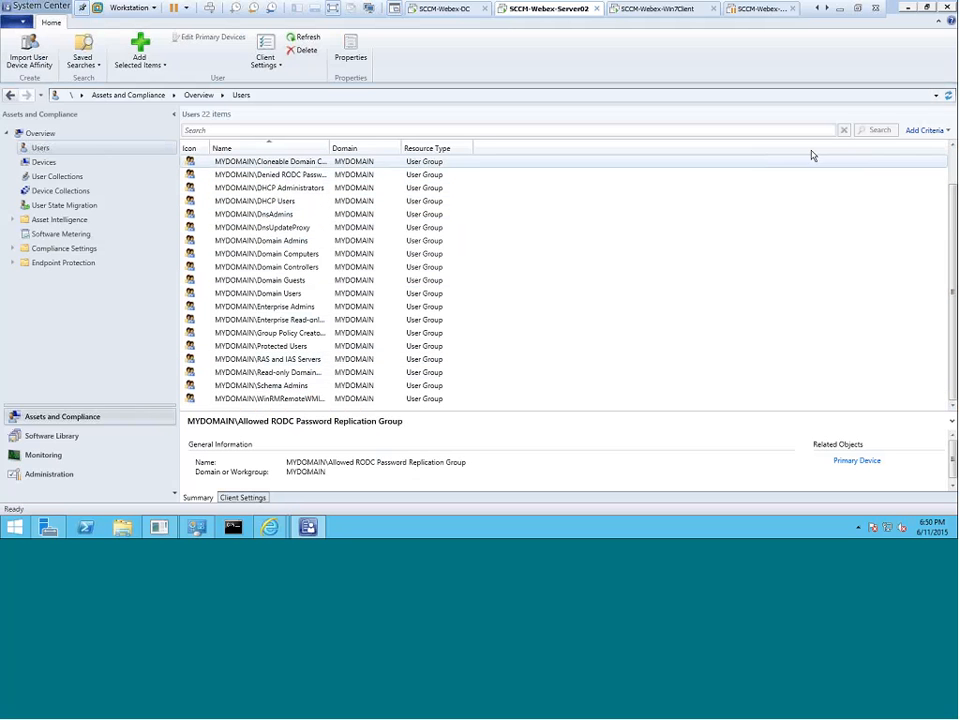
{"action": "scroll", "coordinate": [606, 212], "scroll_direction": "up", "scroll_amount": 1}
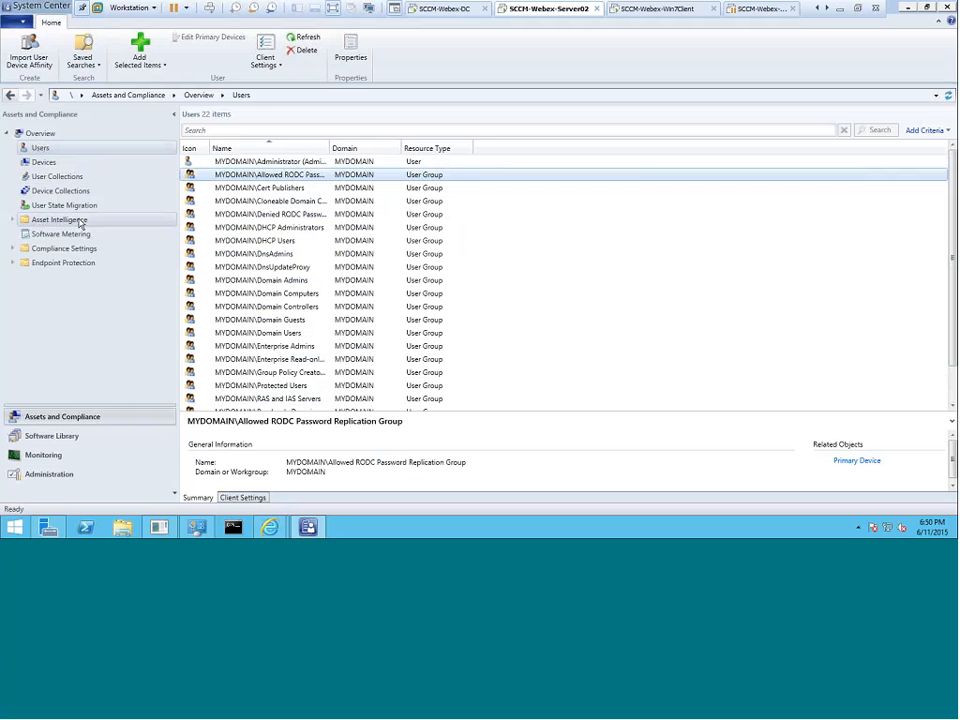
{"action": "left_click", "coordinate": [50, 177]}
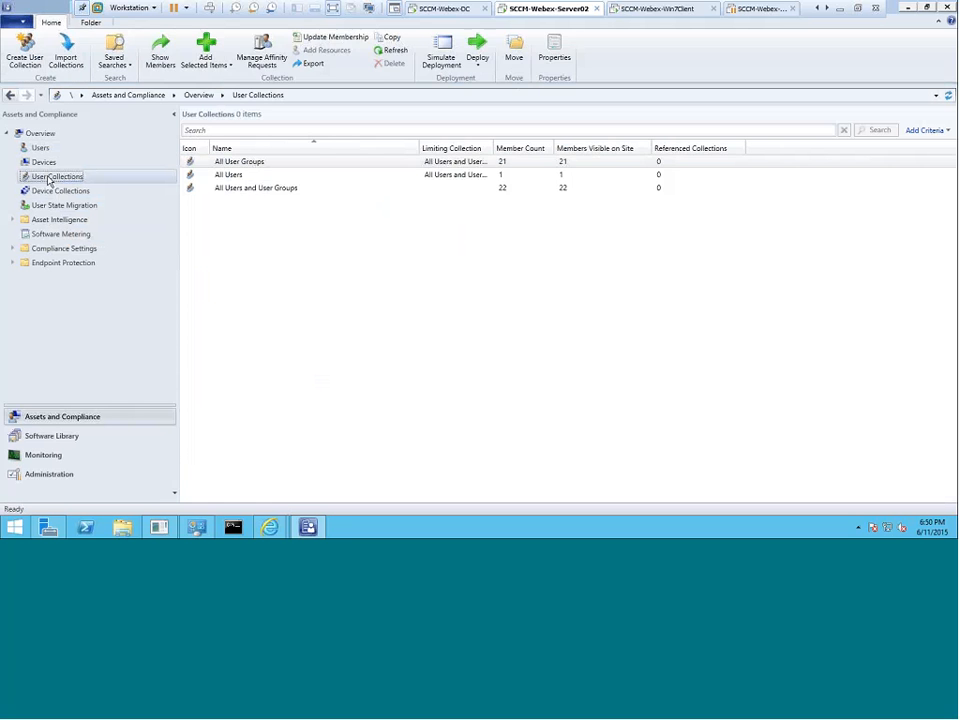
{"action": "left_click", "coordinate": [45, 161]}
{"action": "left_click", "coordinate": [44, 152]}
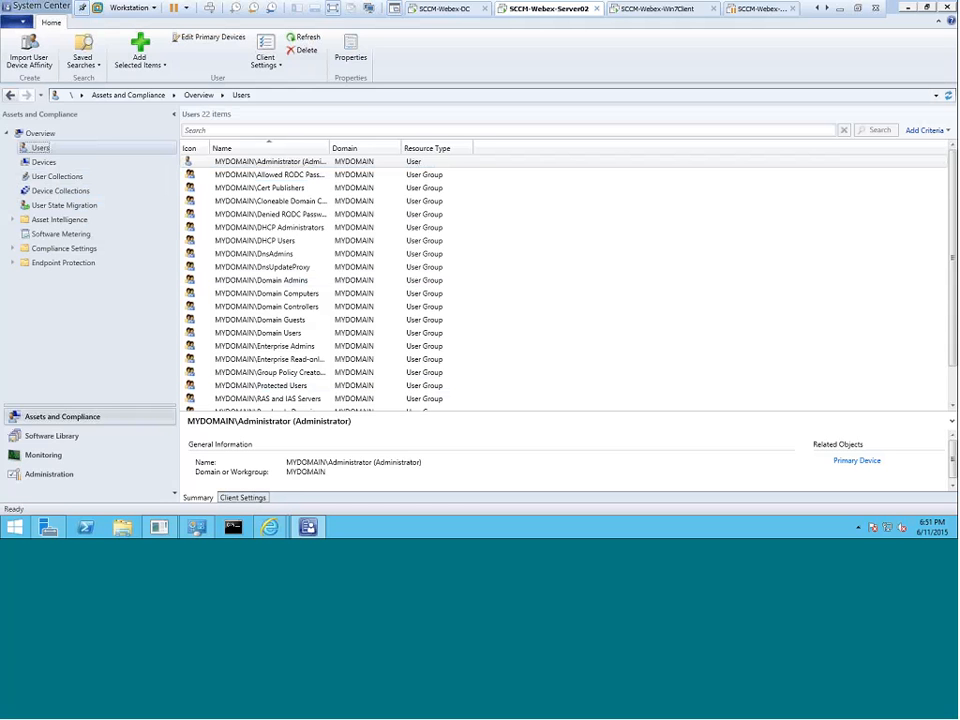
{"action": "left_click", "coordinate": [70, 475]}
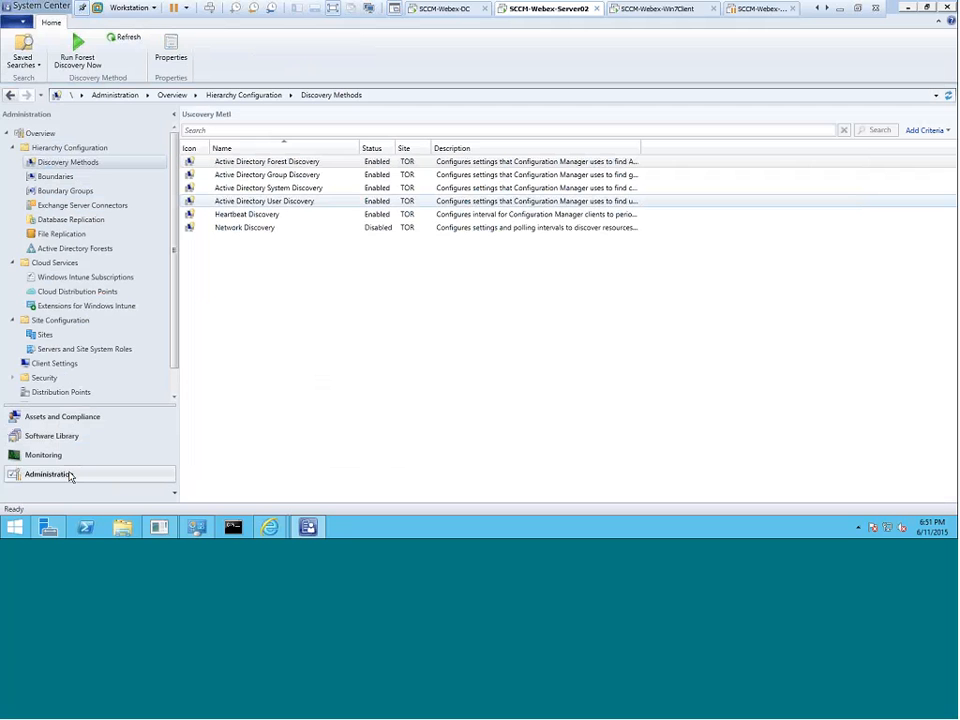
Compare the Forest and System Discovery actions, ending on Active Directory User Discovery's context menu.
{"action": "left_click", "coordinate": [257, 164]}
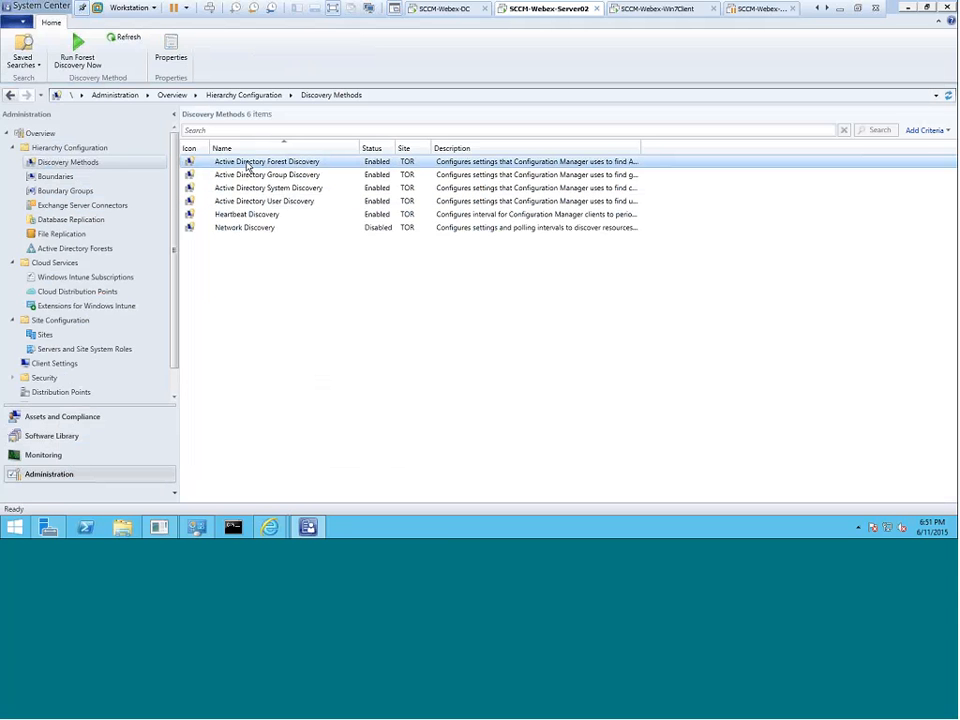
{"action": "left_click", "coordinate": [260, 188]}
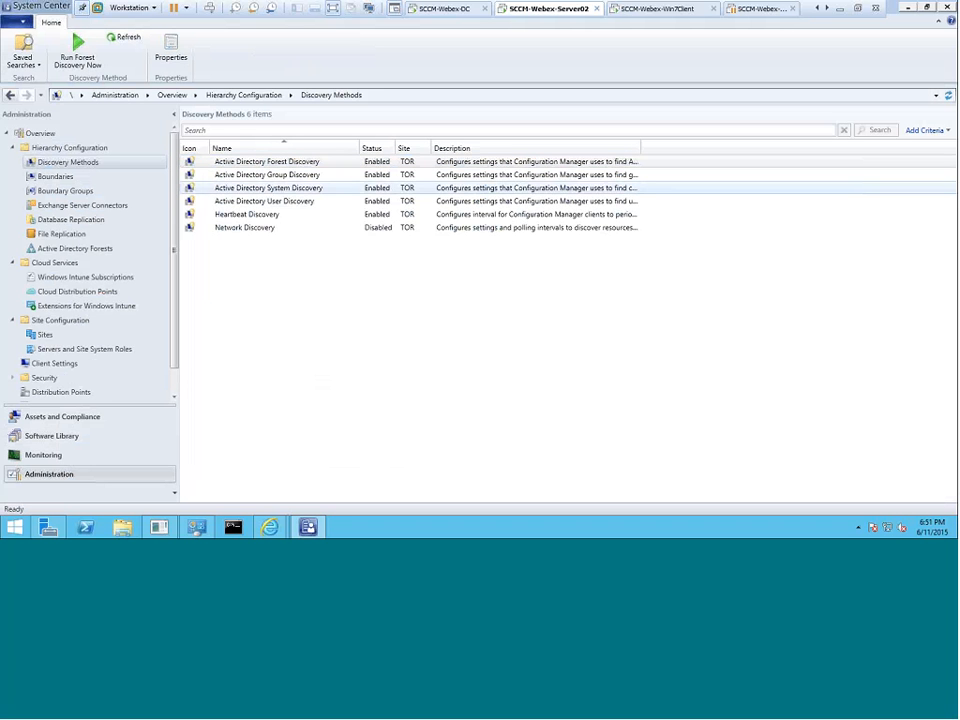
{"action": "left_click", "coordinate": [284, 190]}
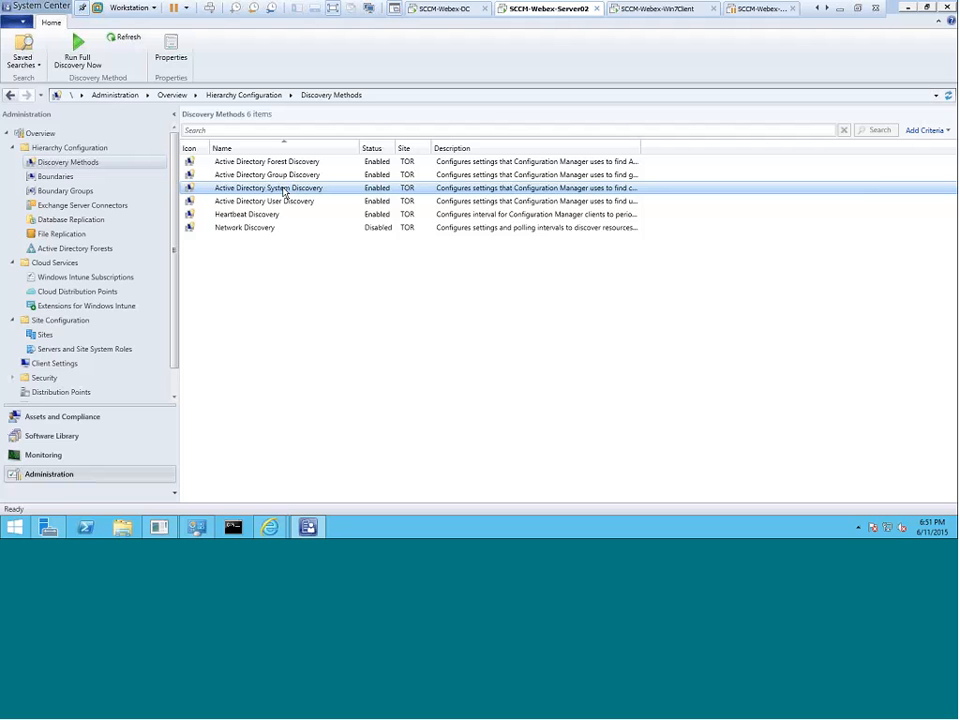
{"action": "right_click", "coordinate": [284, 190]}
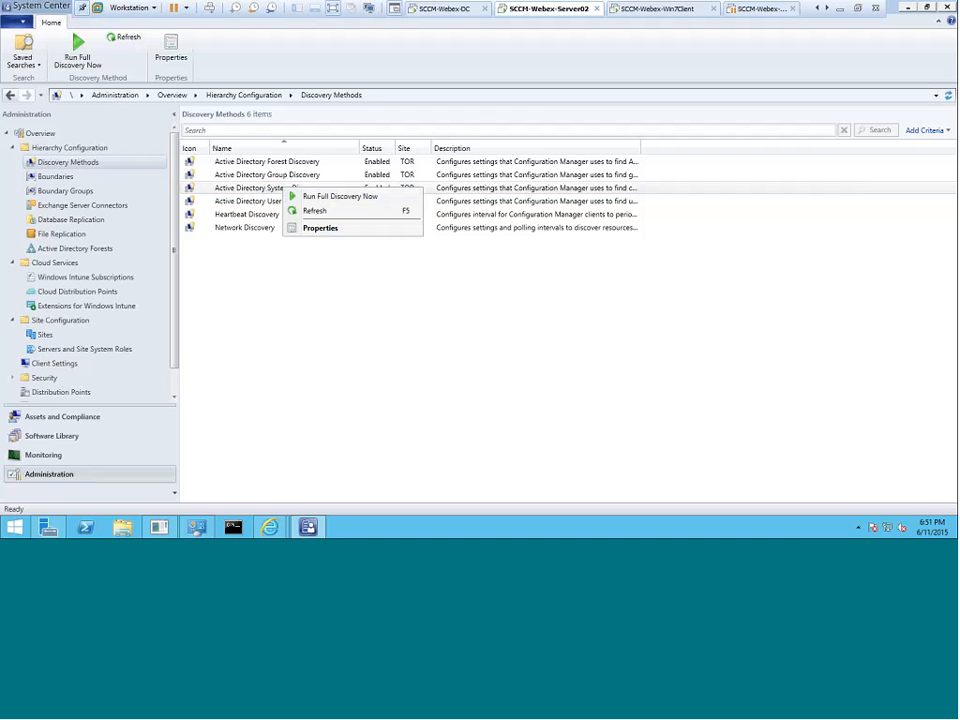
{"action": "left_click", "coordinate": [290, 178]}
{"action": "right_click", "coordinate": [290, 178]}
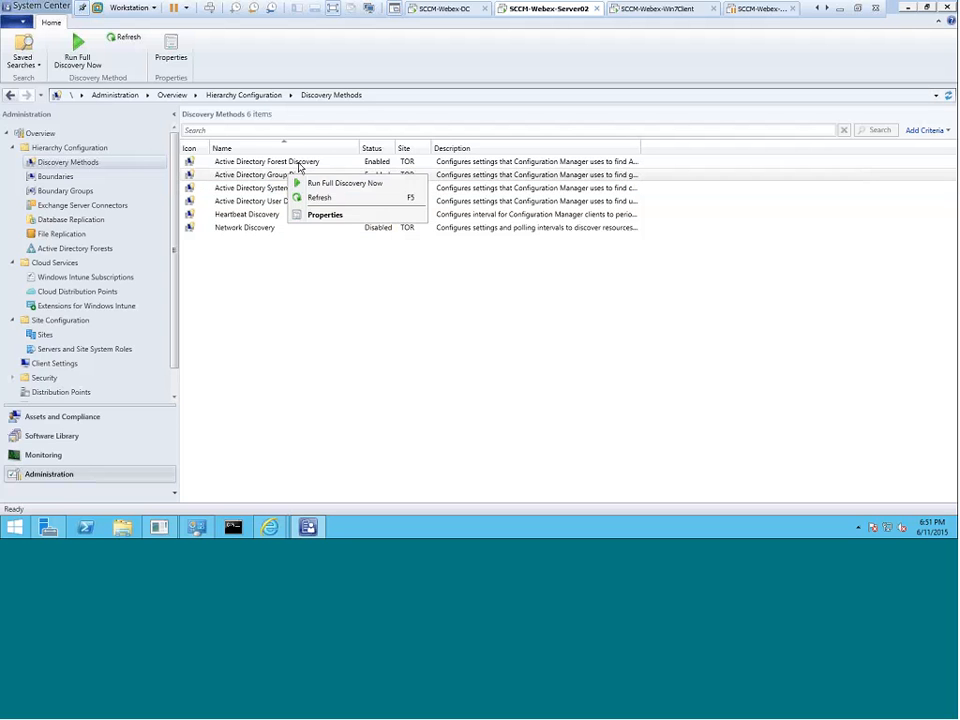
{"action": "right_click", "coordinate": [298, 164]}
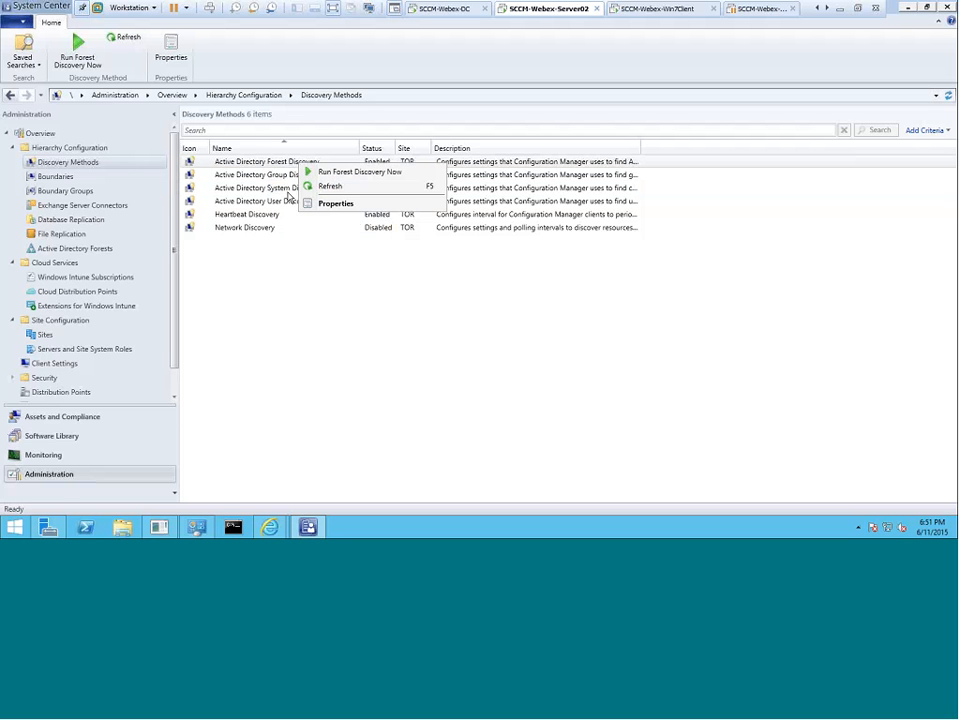
{"action": "right_click", "coordinate": [281, 203]}
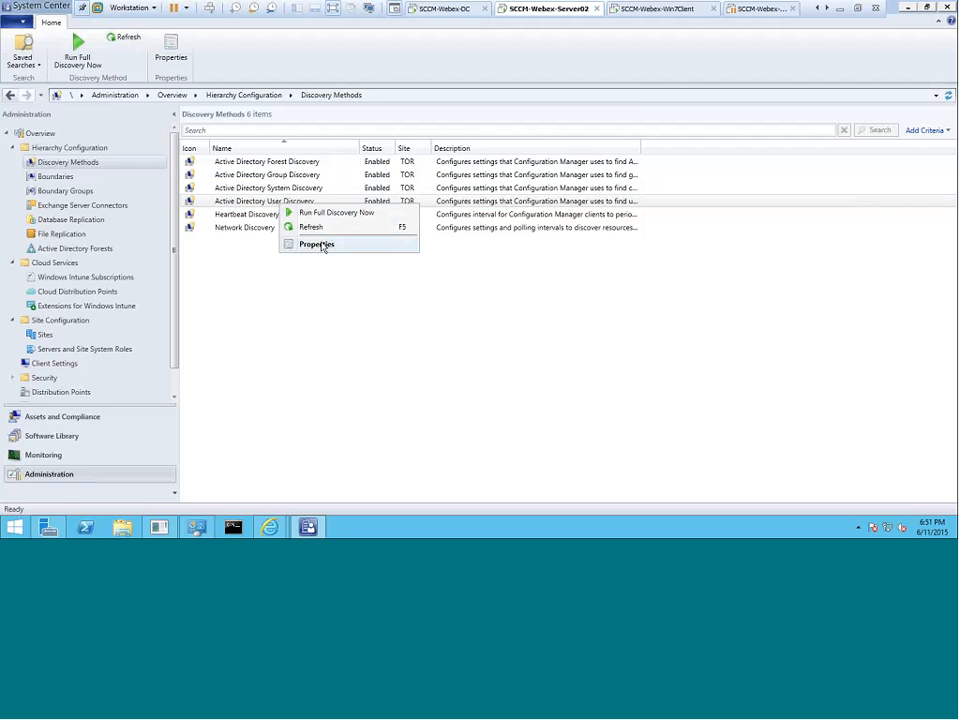
{"action": "left_click", "coordinate": [318, 245]}
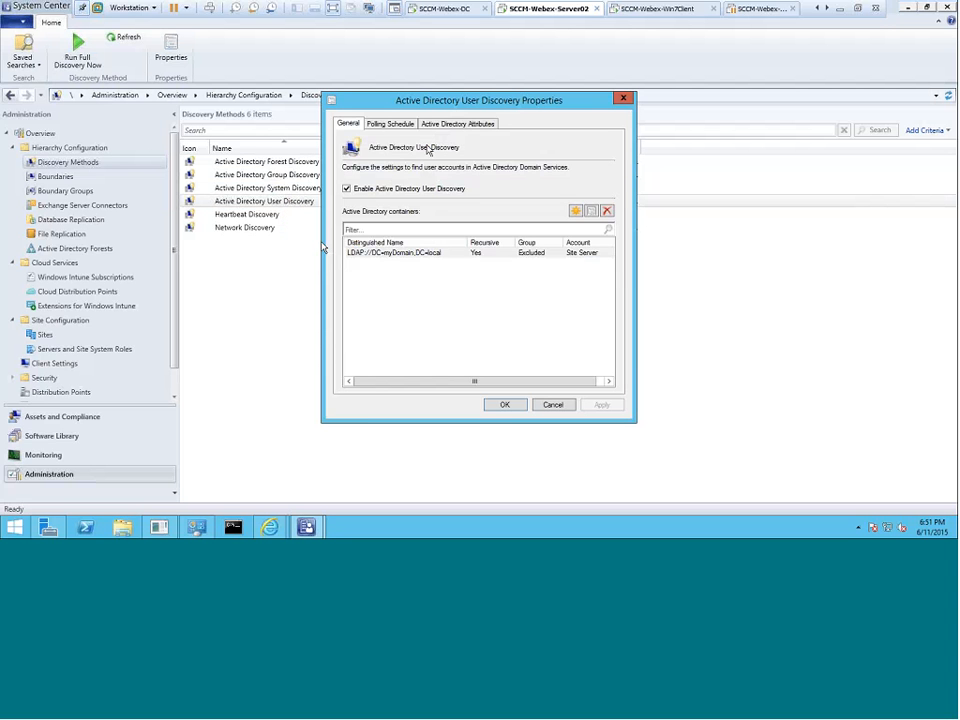
{"action": "left_click", "coordinate": [386, 125]}
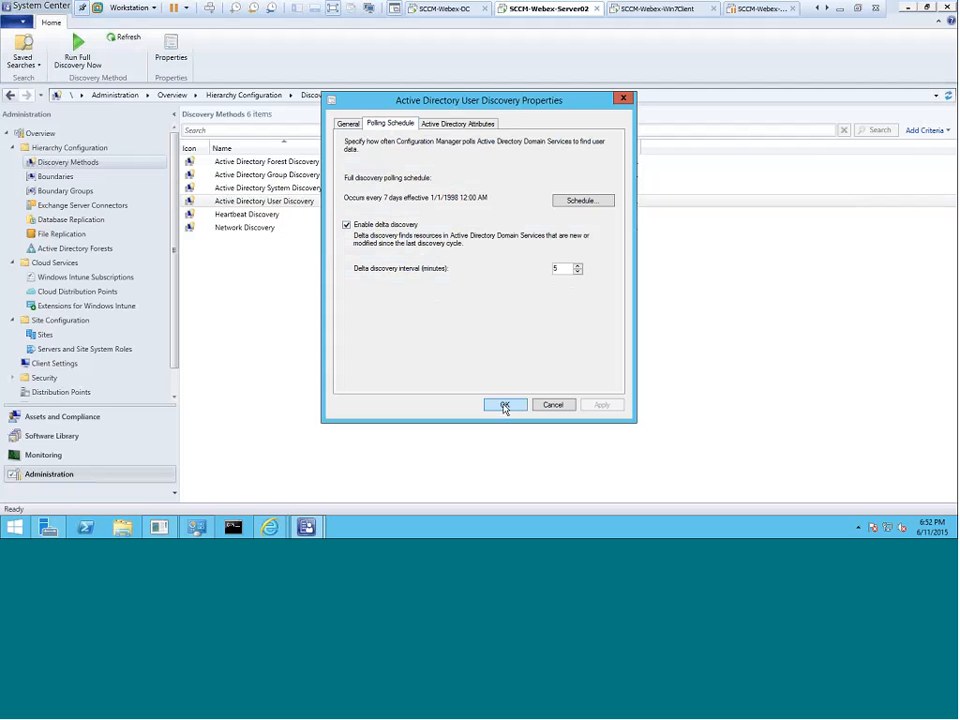
{"action": "left_click", "coordinate": [551, 404]}
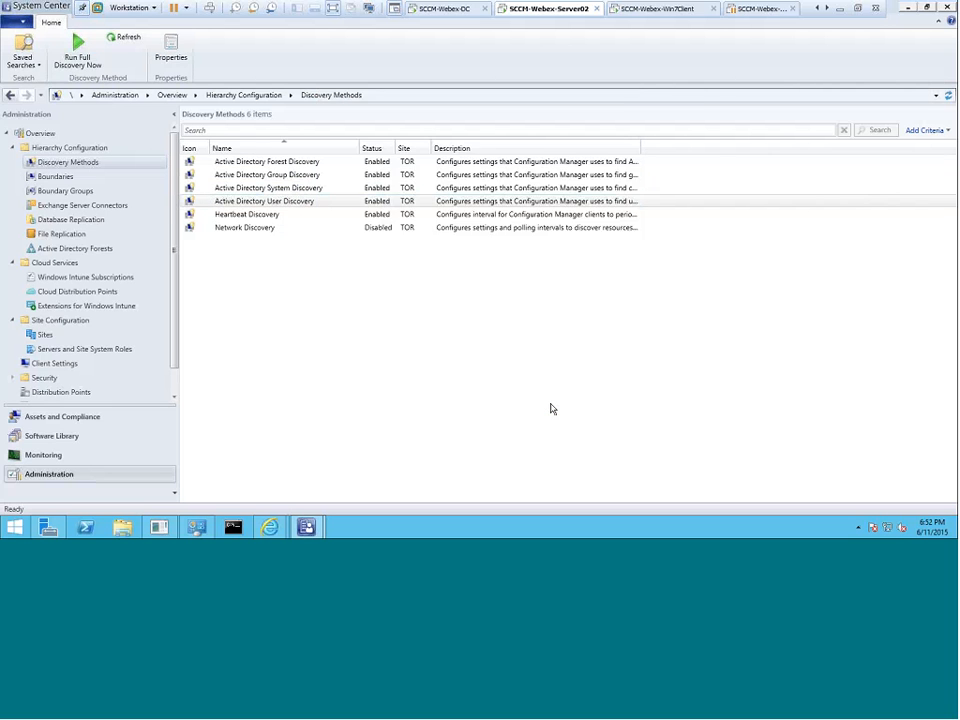
Confirm System Discovery's 7-day full poll and 5-minute delta discovery, save, and select Heartbeat Discovery.
{"action": "left_click", "coordinate": [287, 190]}
{"action": "right_click", "coordinate": [286, 189]}
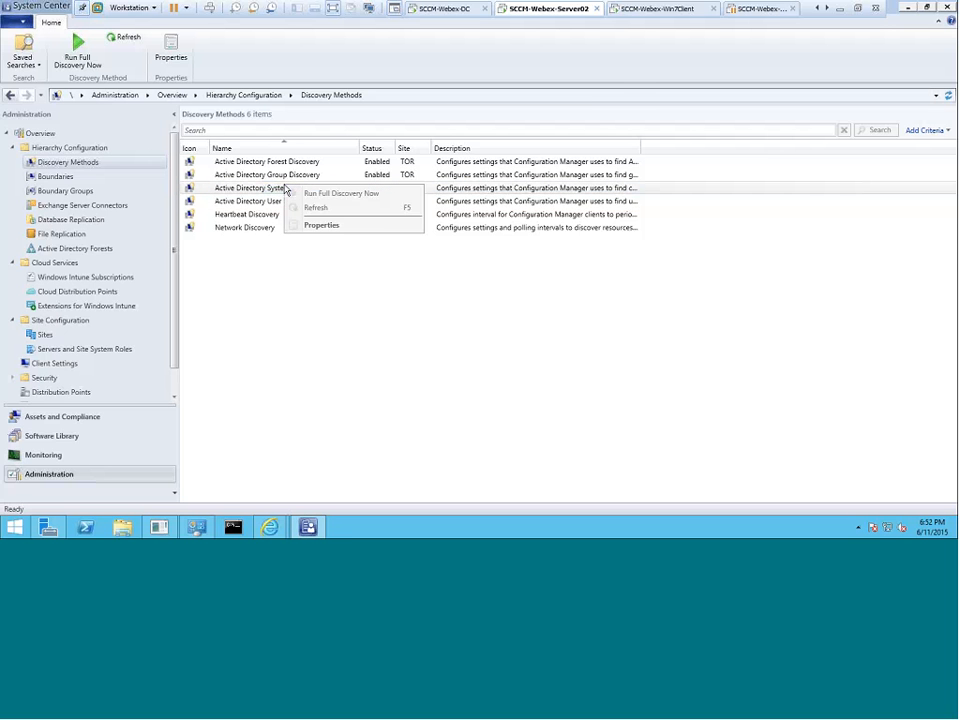
{"action": "left_click", "coordinate": [317, 223]}
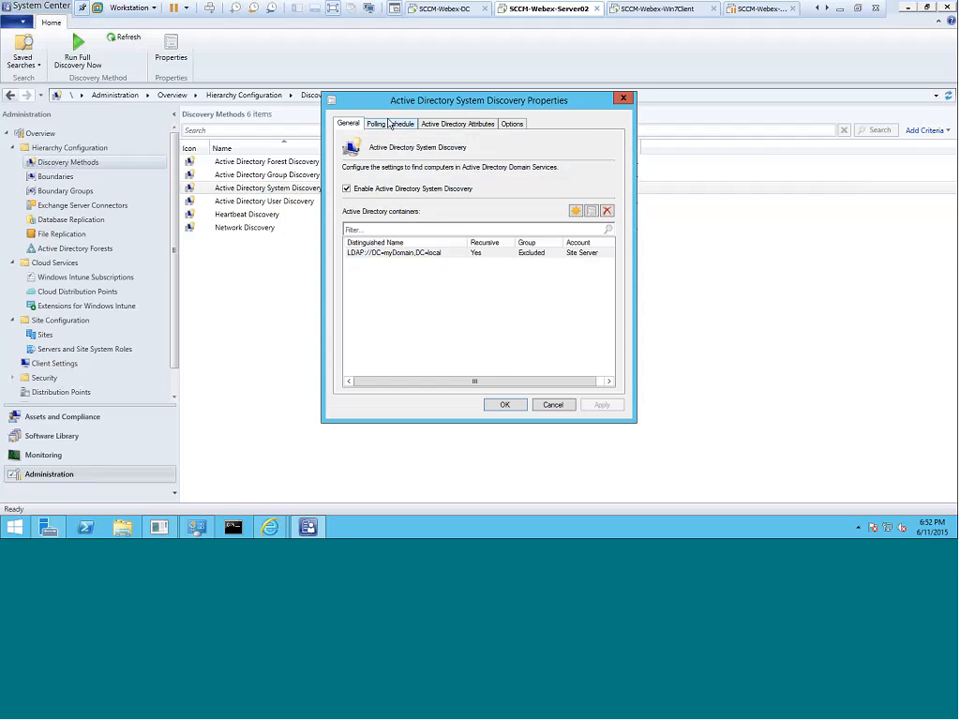
{"action": "left_click", "coordinate": [386, 123]}
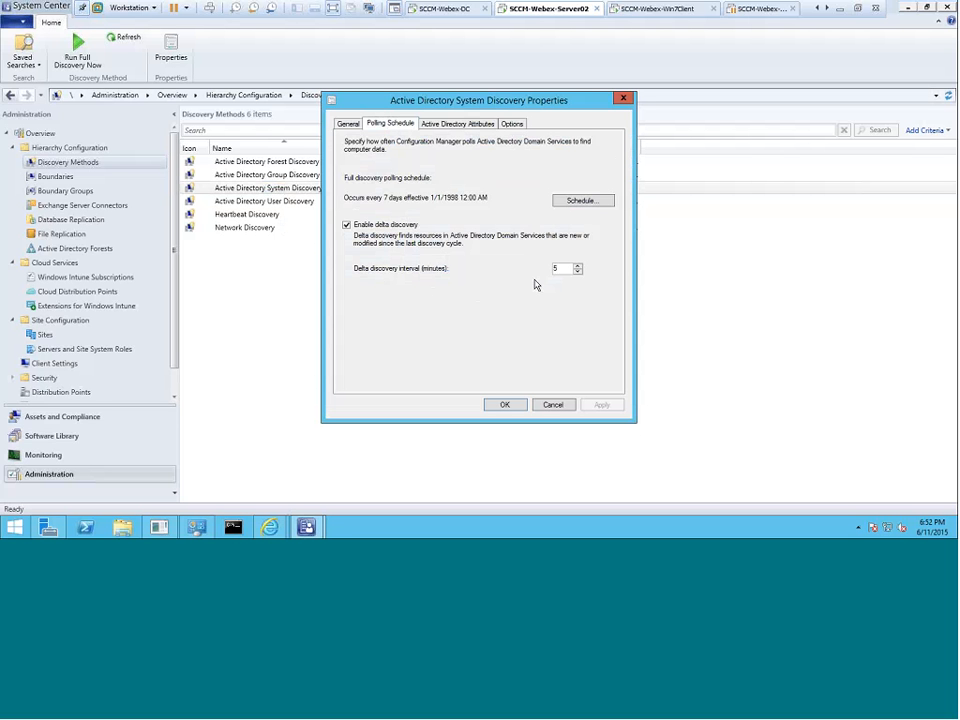
{"action": "left_click", "coordinate": [503, 405]}
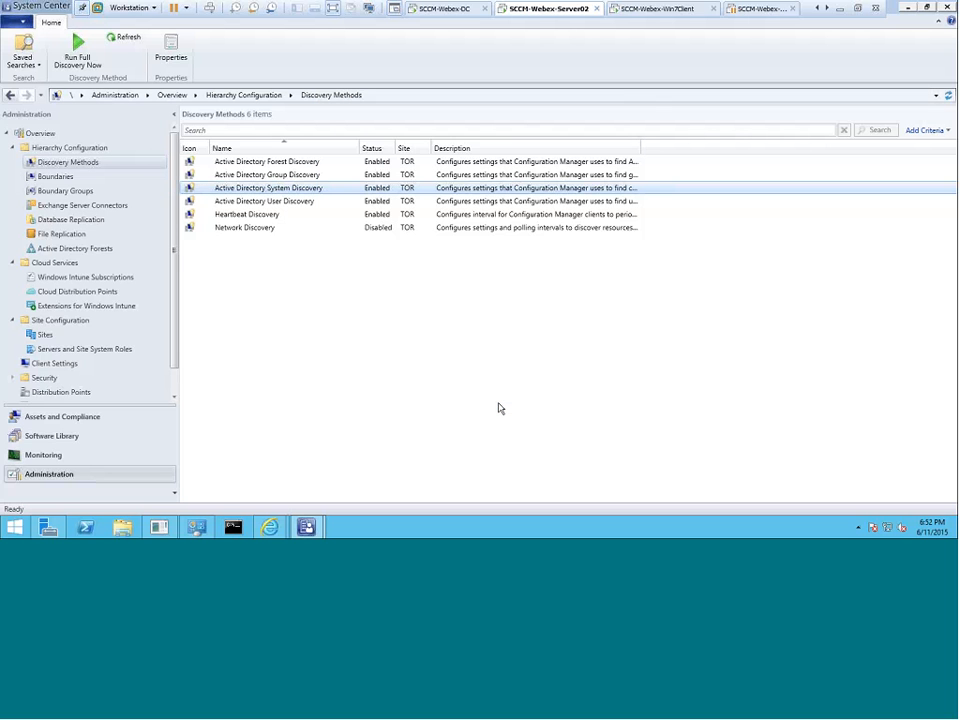
{"action": "left_click", "coordinate": [262, 215]}
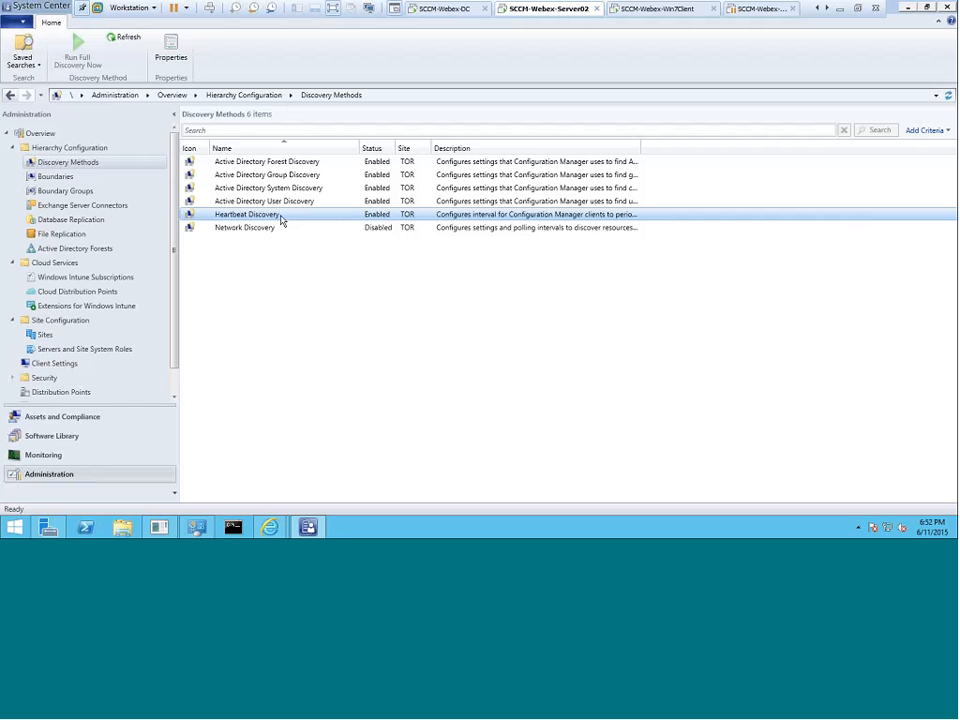
{"action": "right_click", "coordinate": [282, 220]}
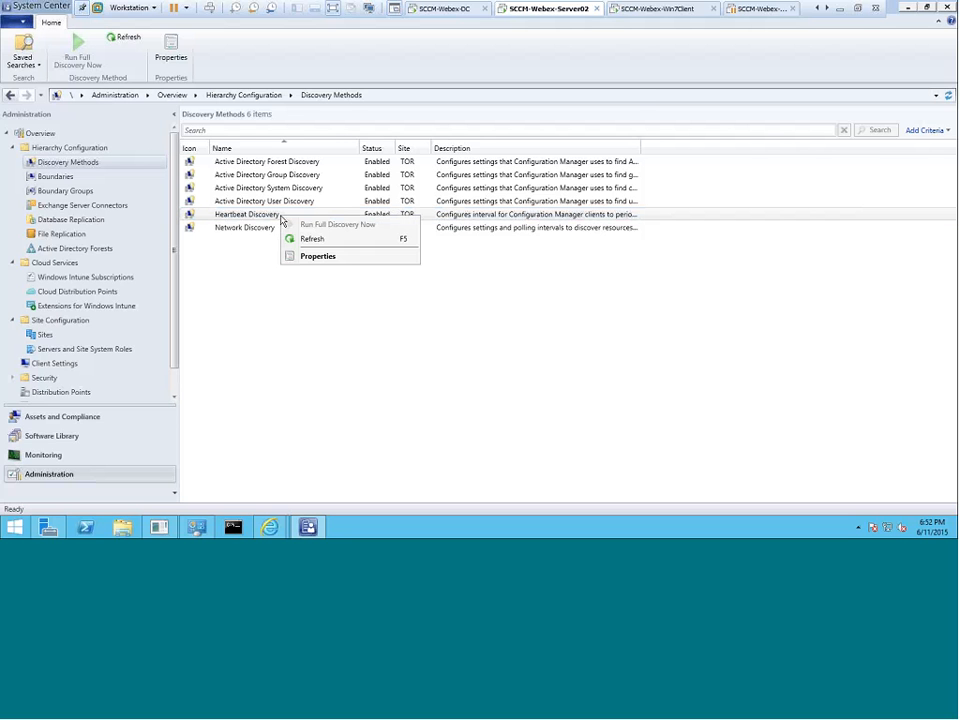
{"action": "left_click", "coordinate": [314, 257]}
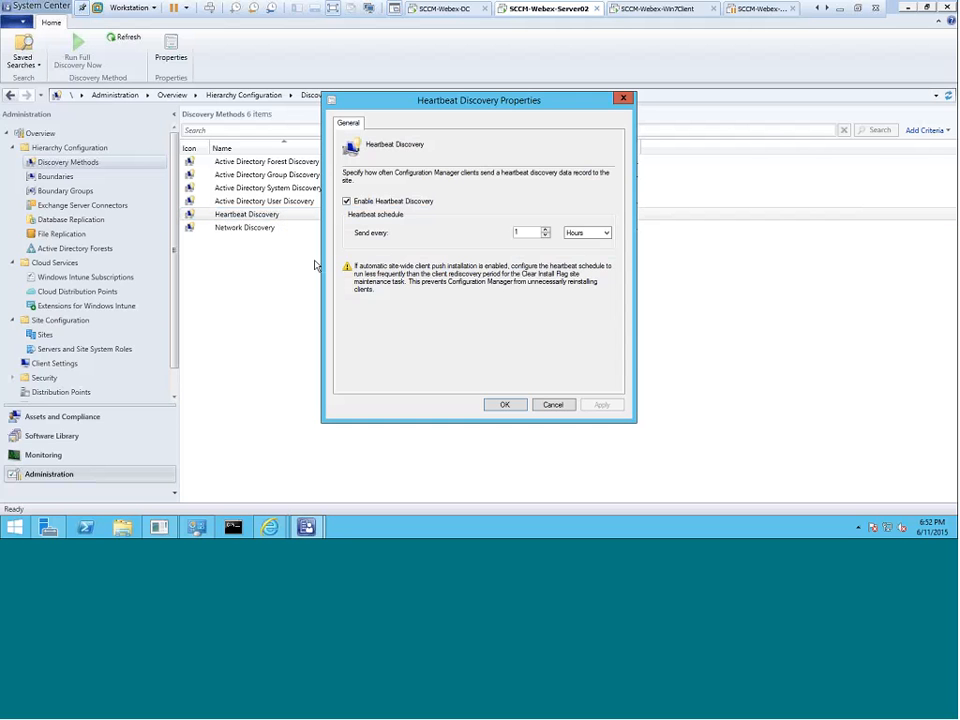
{"action": "left_click", "coordinate": [580, 235]}
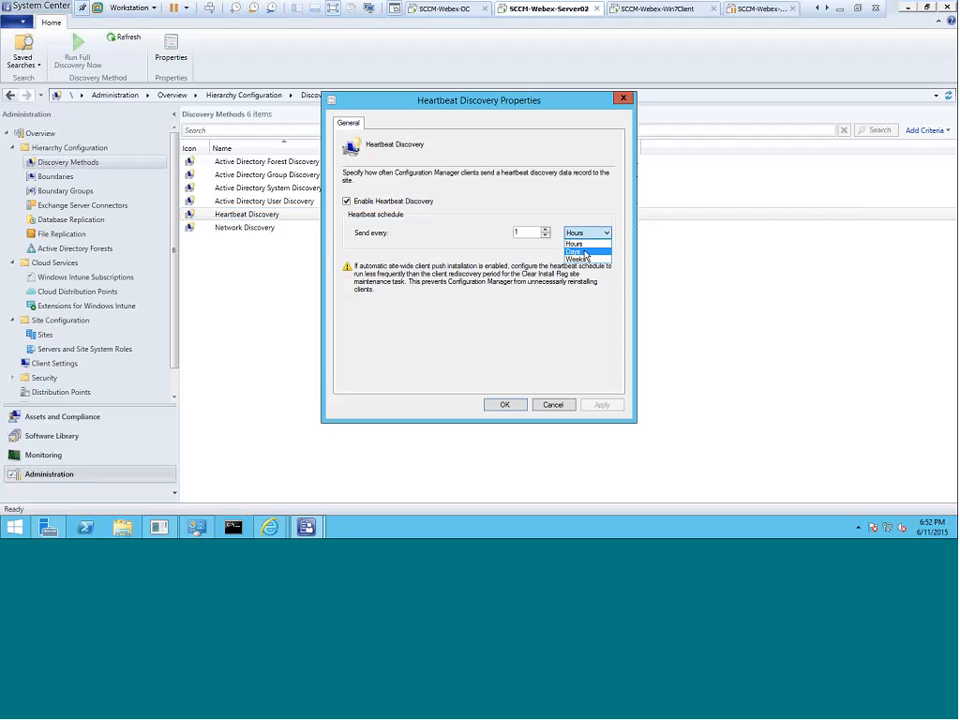
{"action": "left_click", "coordinate": [586, 252]}
{"action": "left_click", "coordinate": [578, 235]}
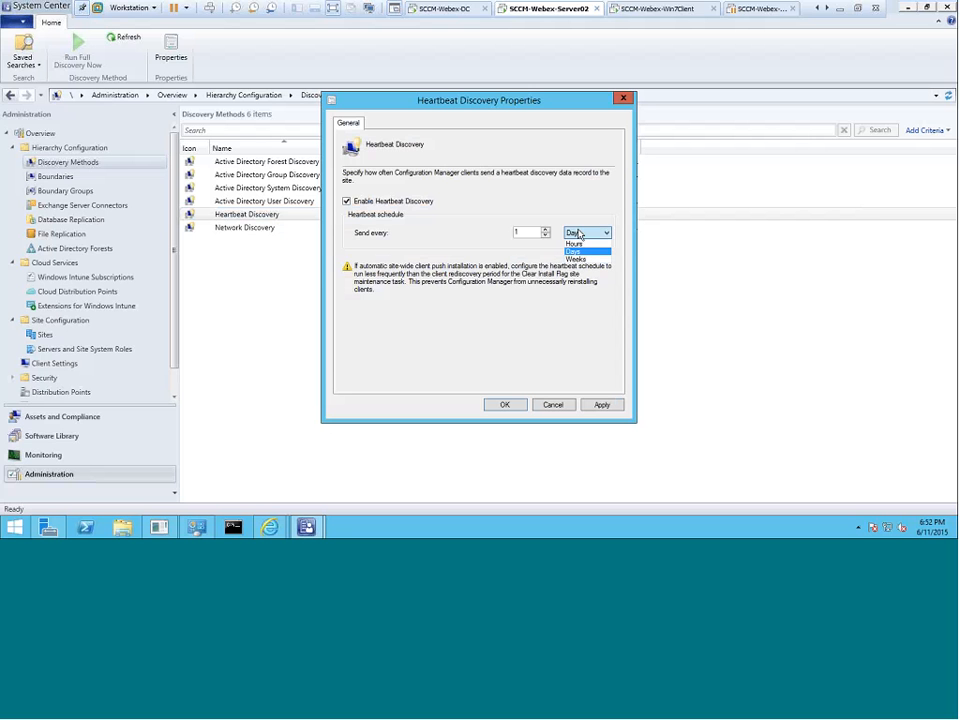
{"action": "left_click", "coordinate": [582, 262]}
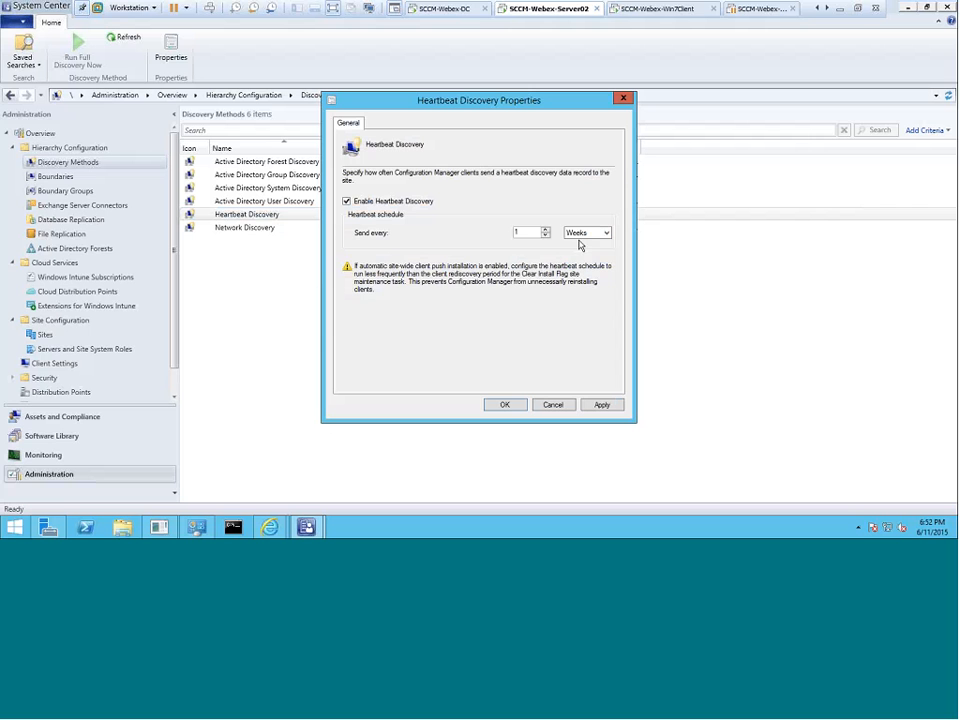
{"action": "left_click", "coordinate": [585, 232]}
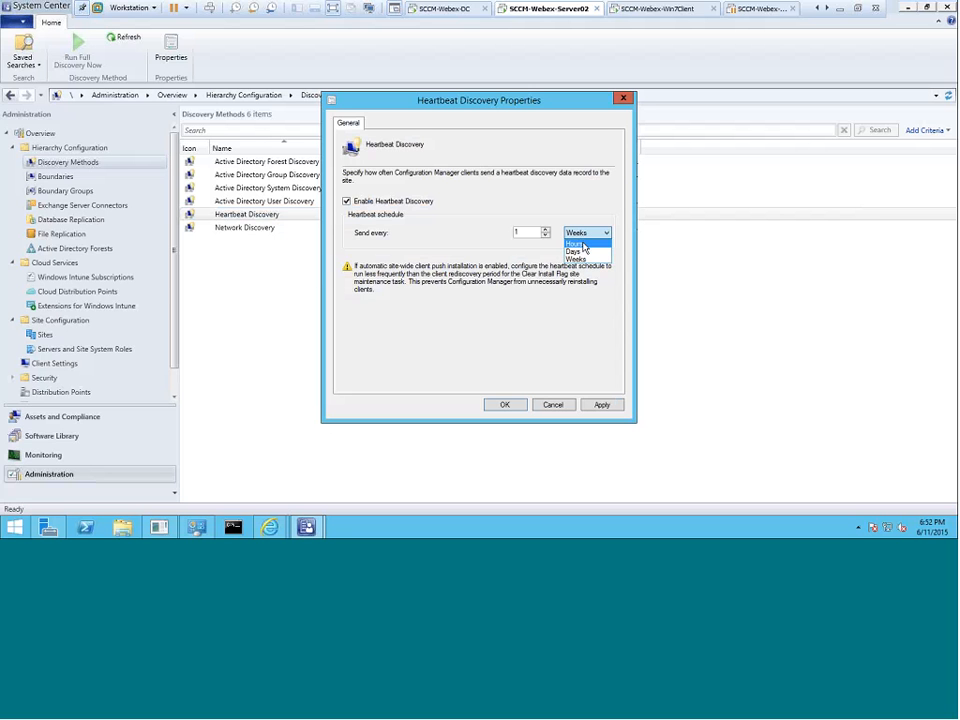
{"action": "left_click", "coordinate": [578, 244]}
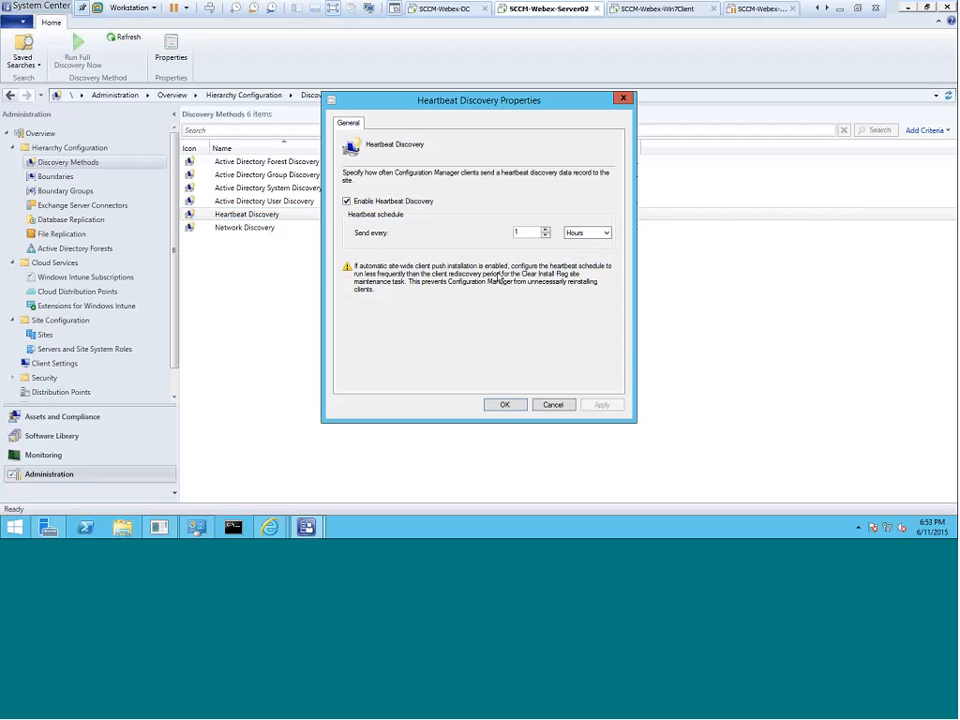
{"action": "left_click", "coordinate": [506, 408]}
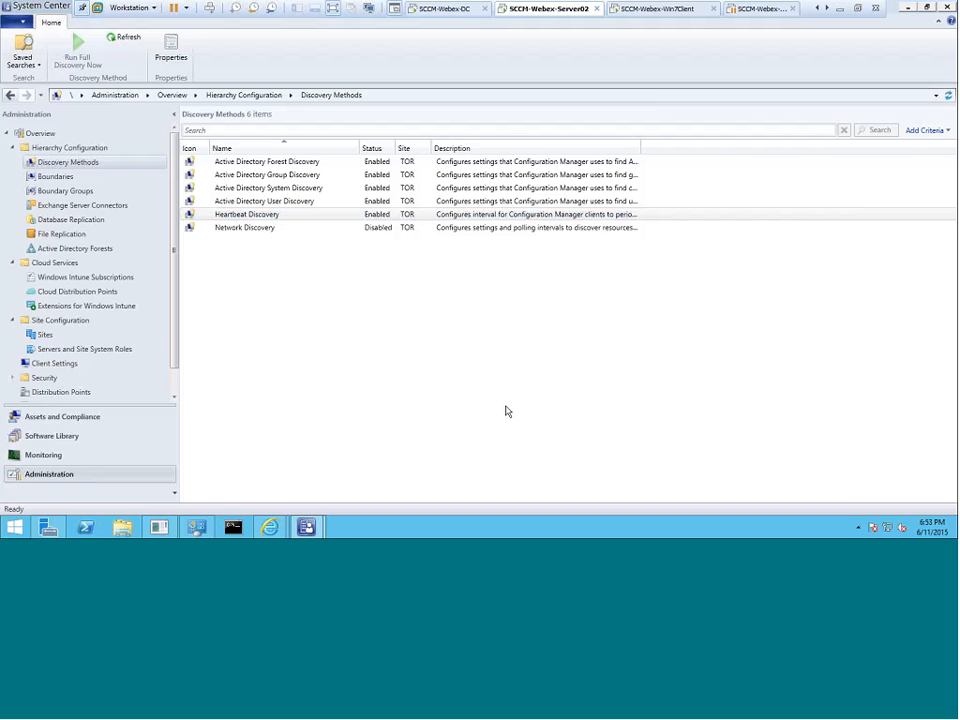
Open Heartbeat Discovery's properties, showing it enabled with a 1 Hours send interval.
{"action": "left_click", "coordinate": [267, 217]}
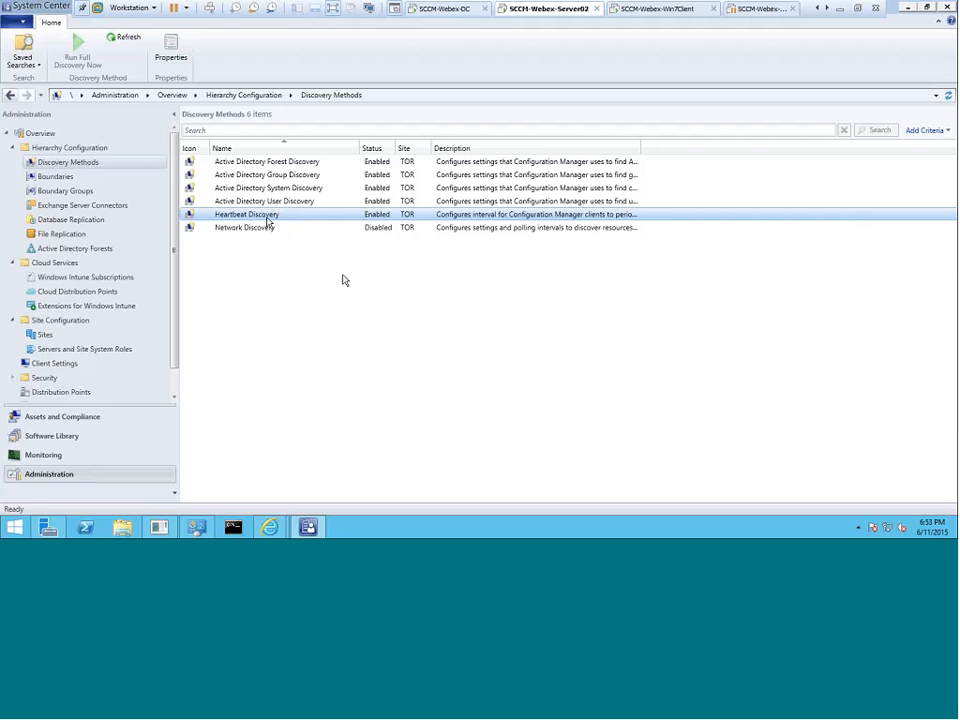
{"action": "left_click", "coordinate": [272, 229]}
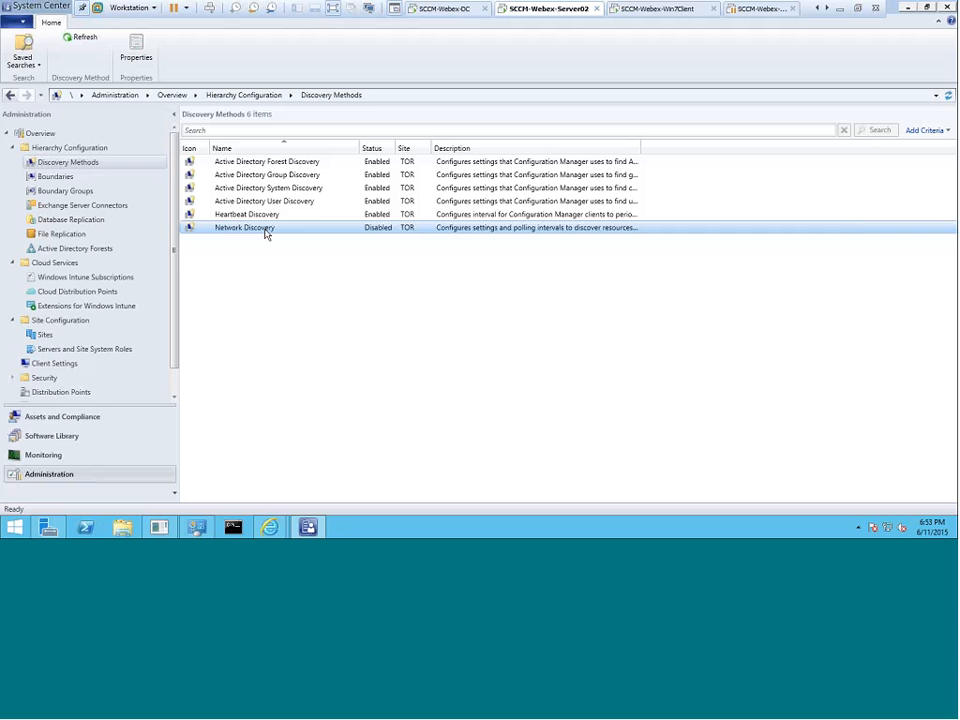
{"action": "left_click", "coordinate": [268, 219]}
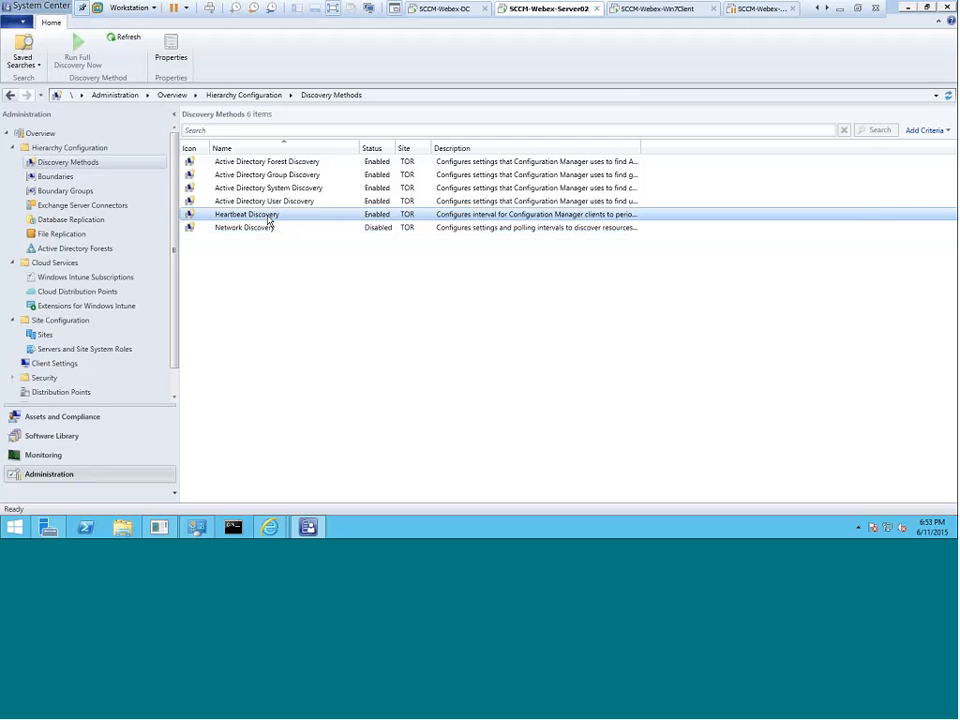
{"action": "right_click", "coordinate": [267, 220]}
{"action": "left_click", "coordinate": [290, 255]}
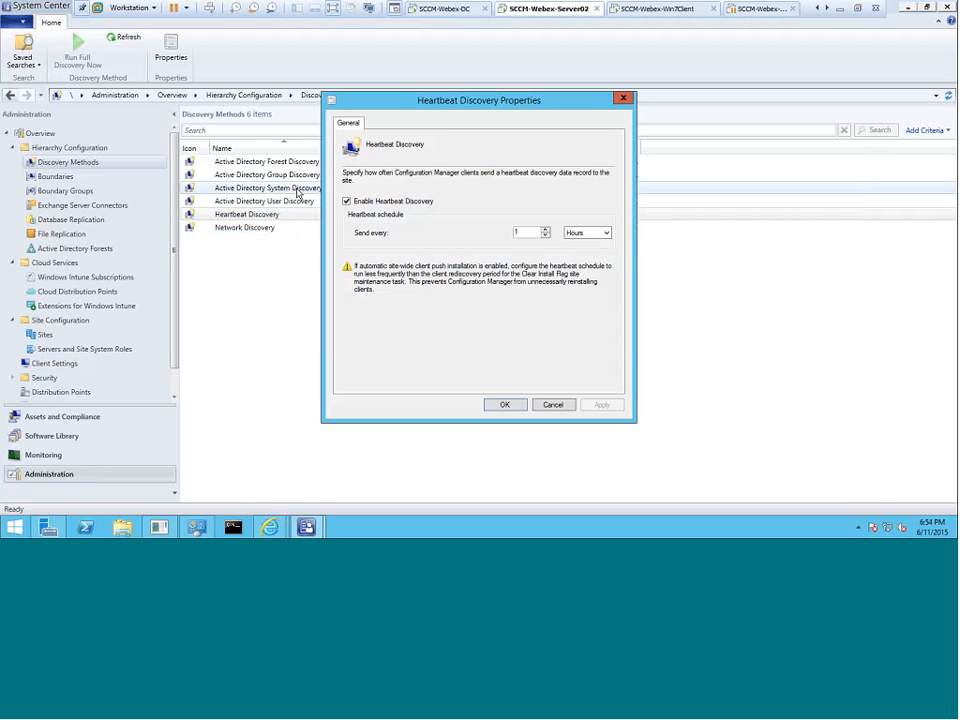
Keep Heartbeat Discovery's send interval at 1 Hours after trying Weeks, and save.
{"action": "left_click", "coordinate": [580, 232]}
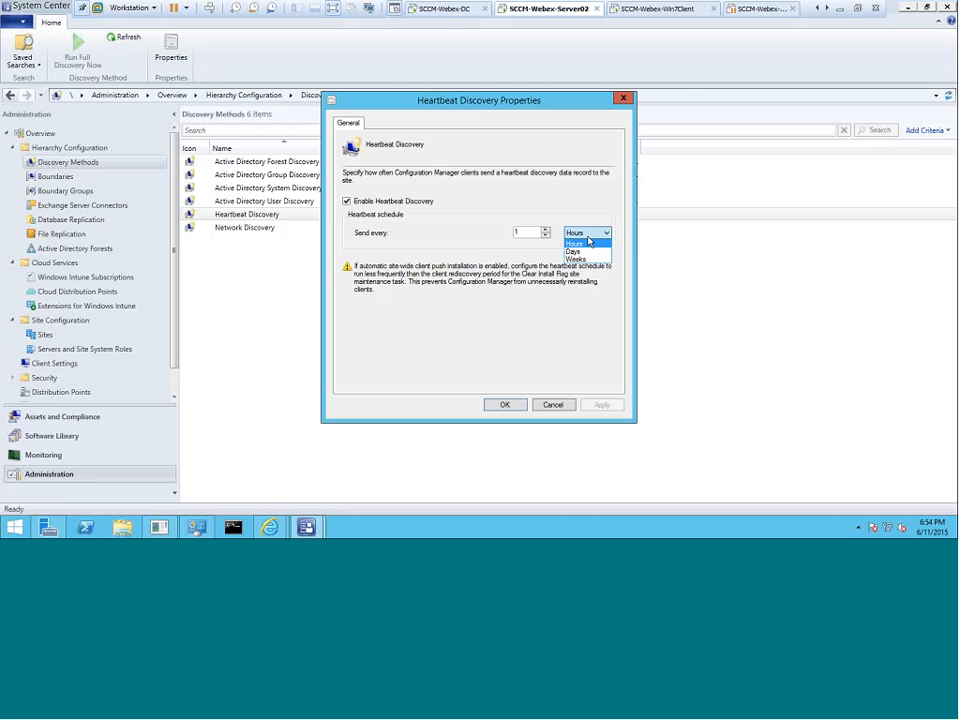
{"action": "left_click", "coordinate": [585, 260]}
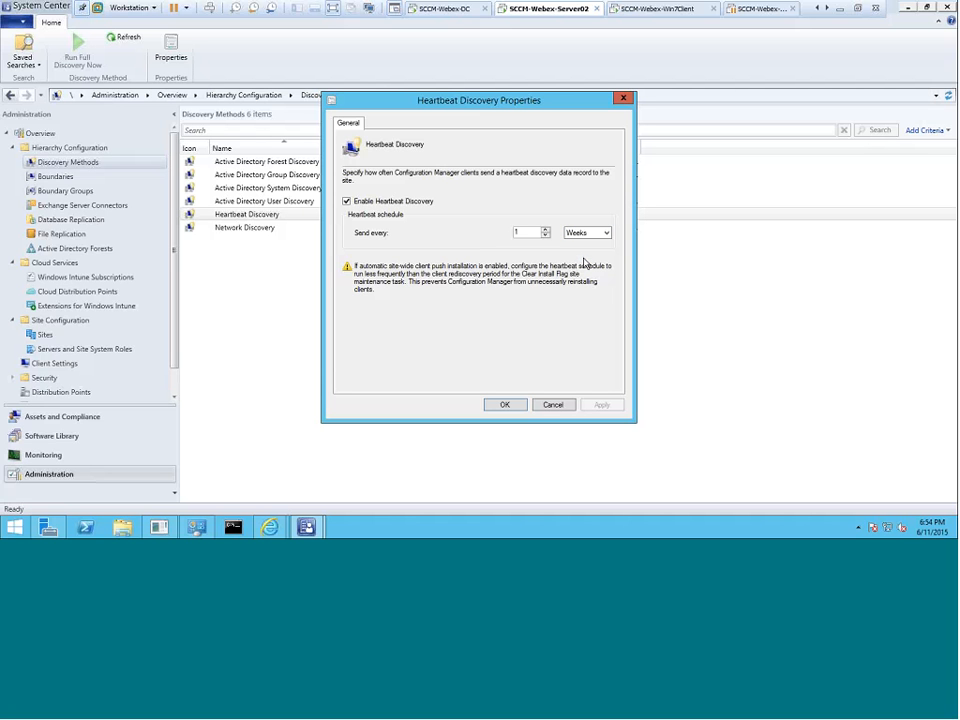
{"action": "left_click", "coordinate": [580, 232]}
{"action": "left_click", "coordinate": [588, 245]}
{"action": "left_click", "coordinate": [505, 404]}
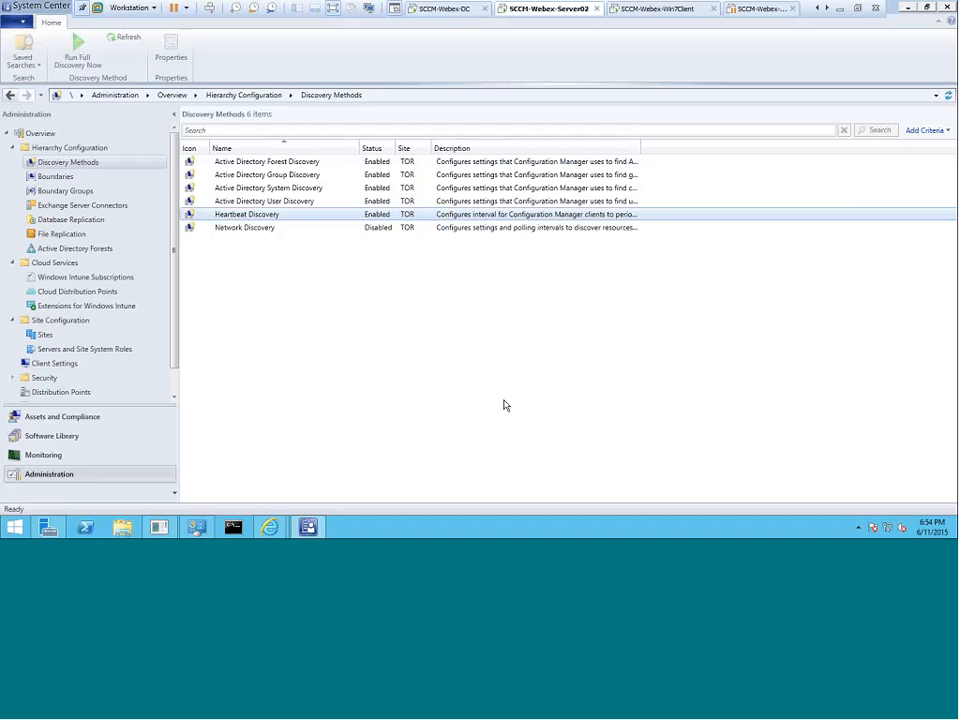
Reselect Heartbeat Discovery in the Discovery Methods list after briefly viewing Forest Discovery.
{"action": "left_click", "coordinate": [505, 404]}
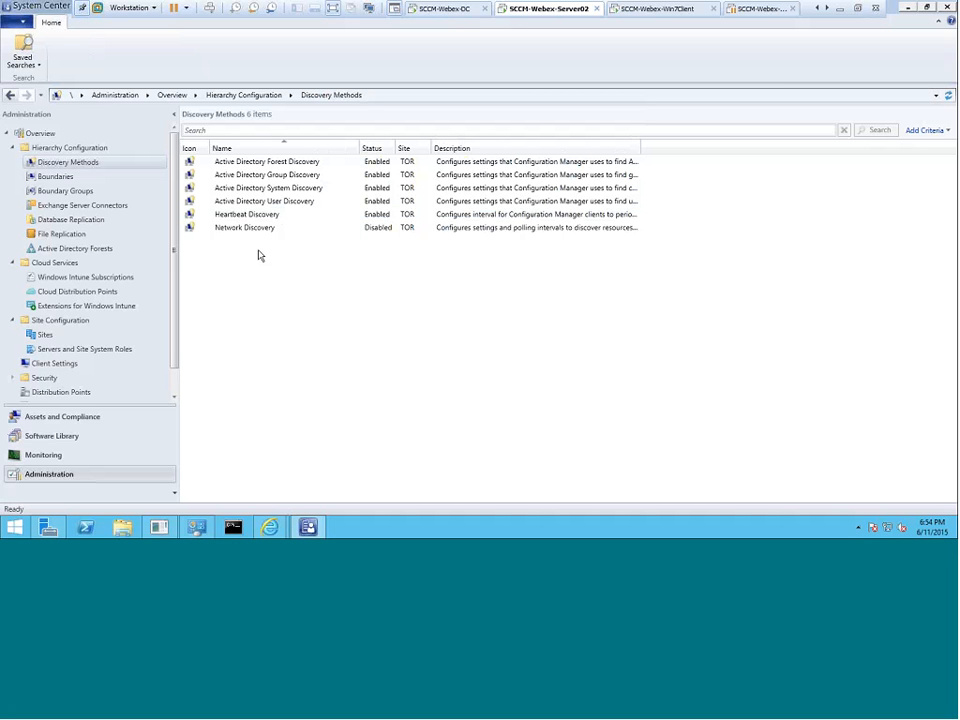
{"action": "left_click", "coordinate": [278, 216]}
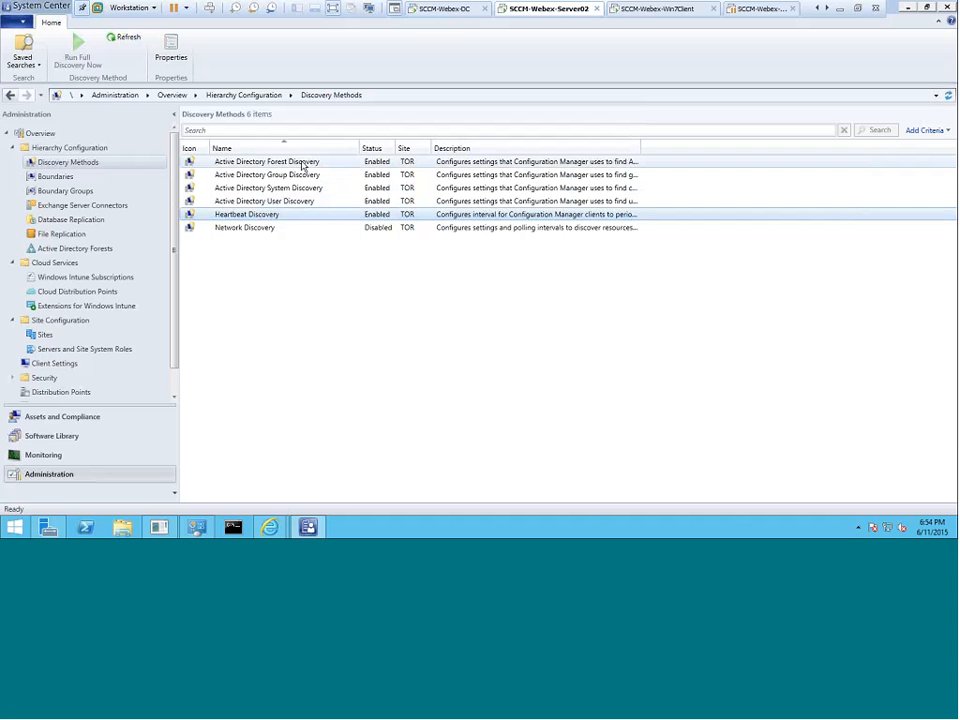
{"action": "left_click", "coordinate": [303, 165]}
{"action": "left_click", "coordinate": [275, 215]}
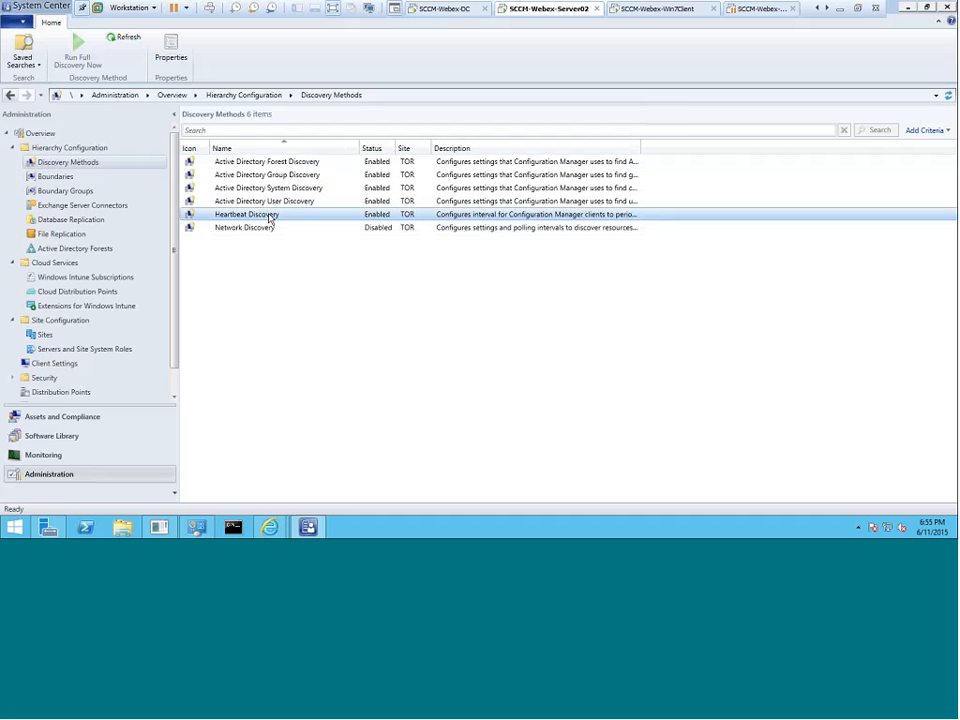
{"action": "left_click", "coordinate": [263, 362]}
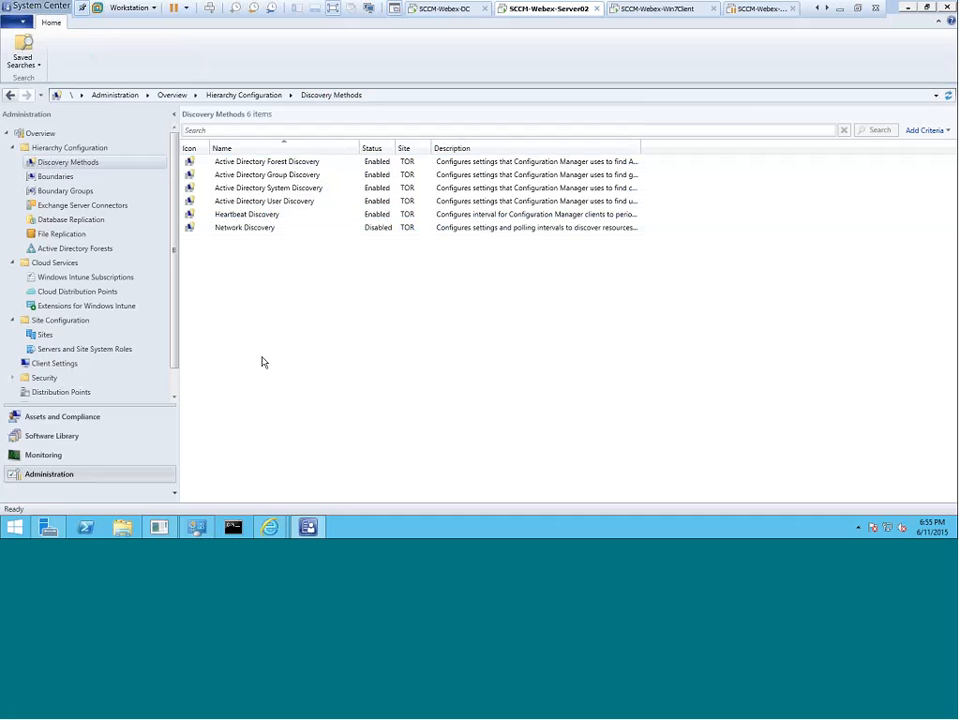
{"action": "left_click", "coordinate": [268, 214]}
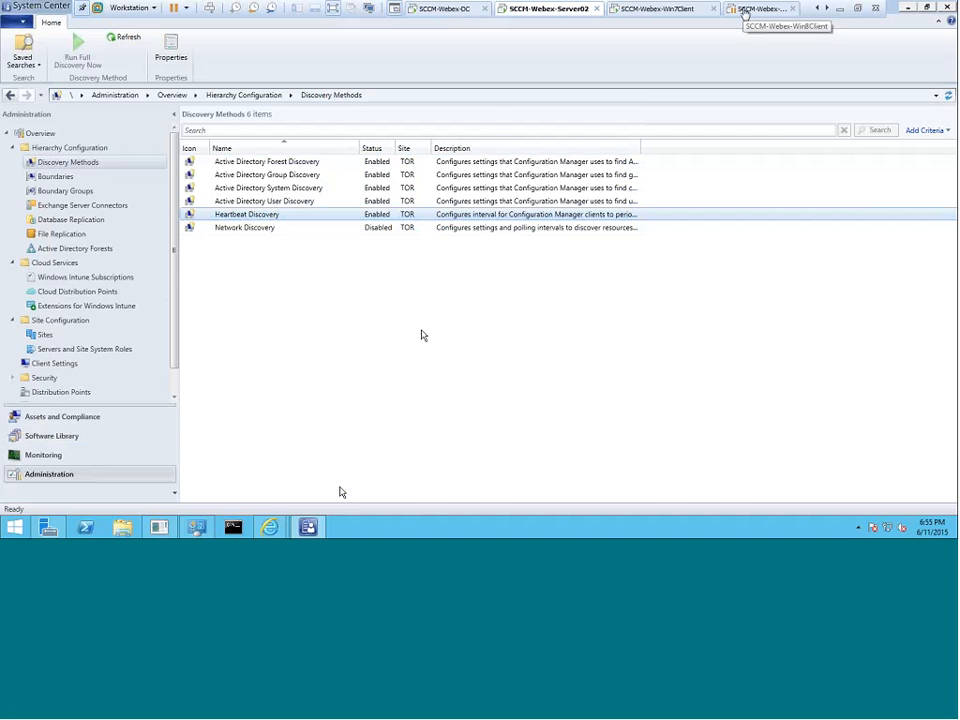
Resume the suspended Win8Client VM, exit full screen, and switch through Server02 to the DC machine.
{"action": "left_click", "coordinate": [745, 12]}
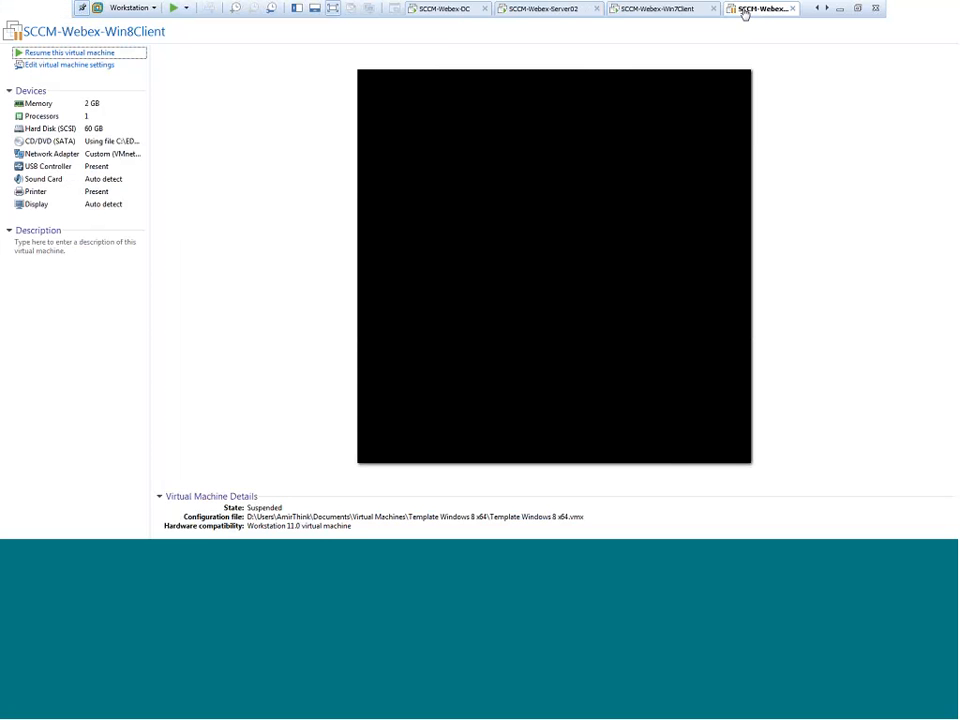
{"action": "left_click", "coordinate": [52, 52]}
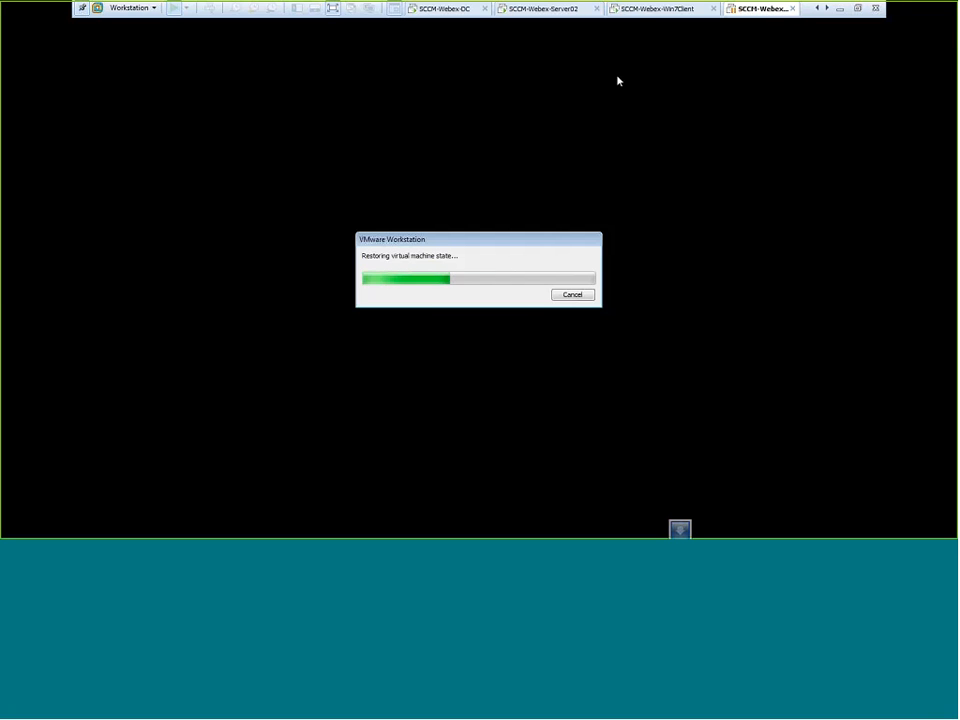
{"action": "left_click", "coordinate": [641, 10]}
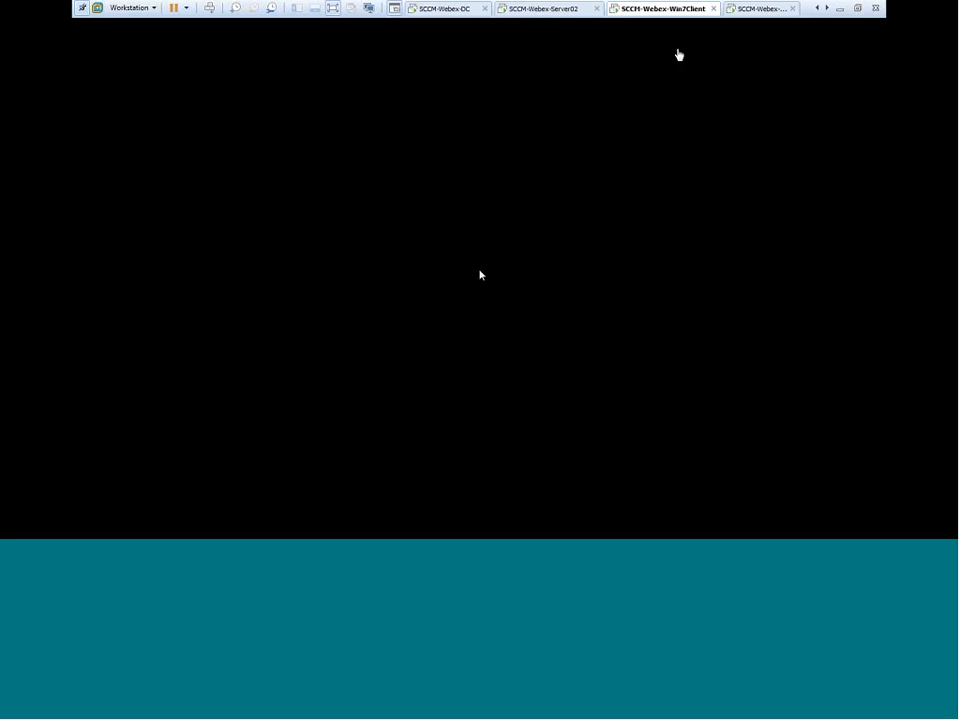
{"action": "left_click", "coordinate": [858, 9]}
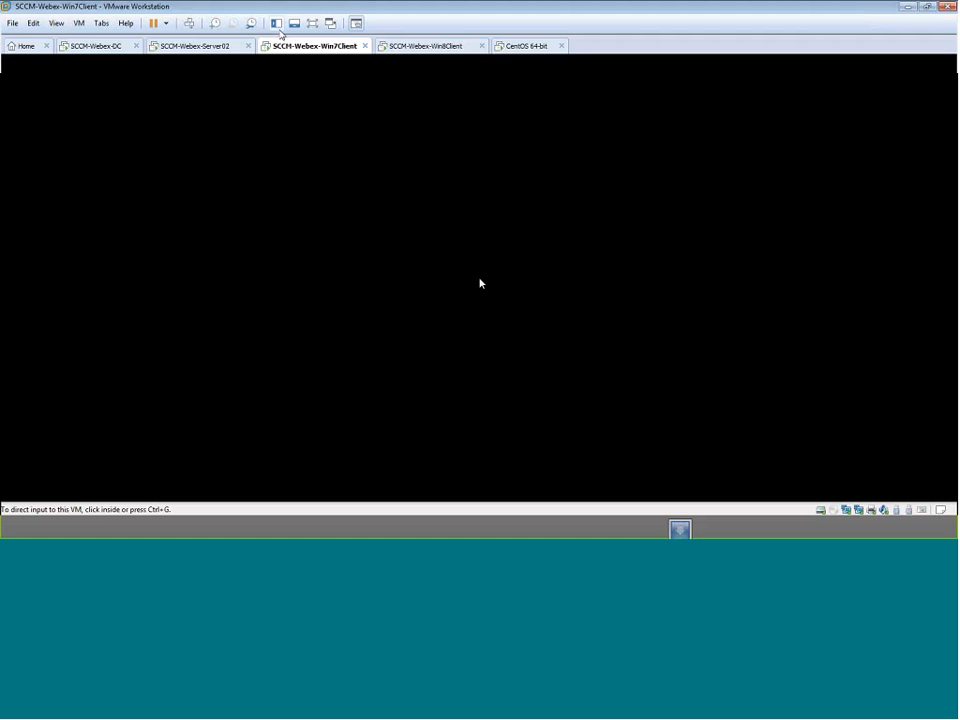
{"action": "left_click", "coordinate": [185, 46]}
{"action": "left_click", "coordinate": [100, 46]}
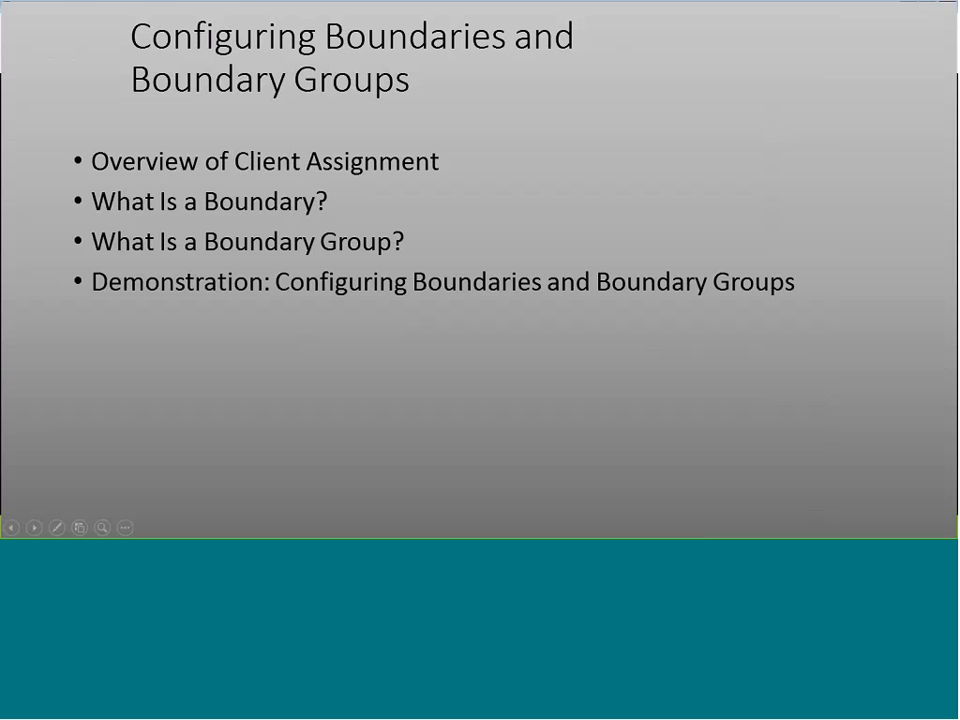
Advance past Overview of Client Assignment to the What Is a Boundary? slide.
{"action": "left_click", "coordinate": [288, 188]}
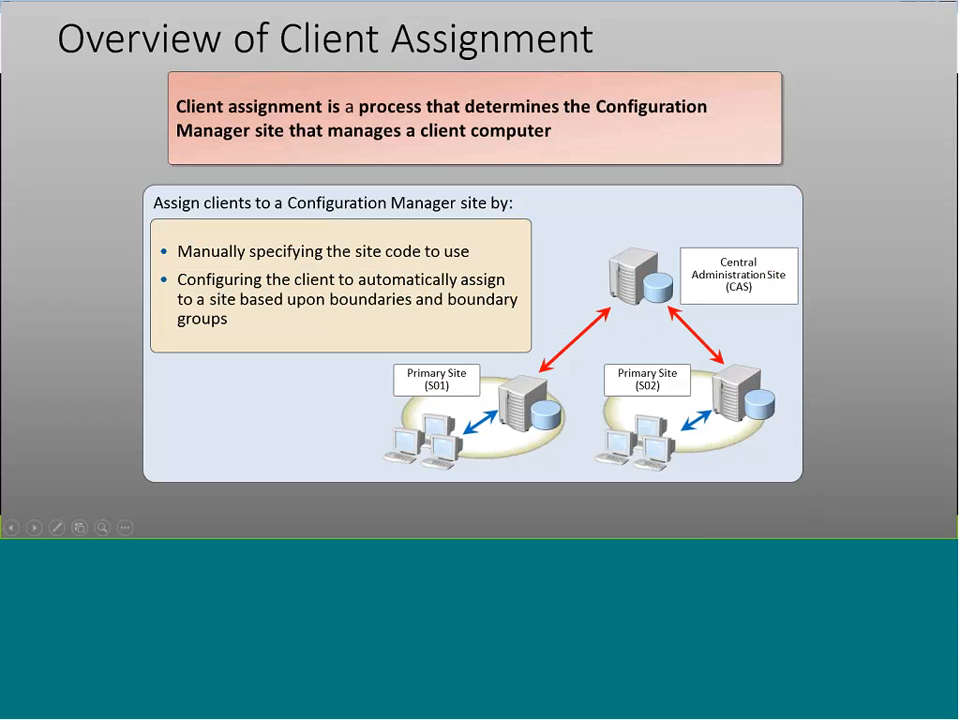
{"action": "left_click", "coordinate": [39, 220]}
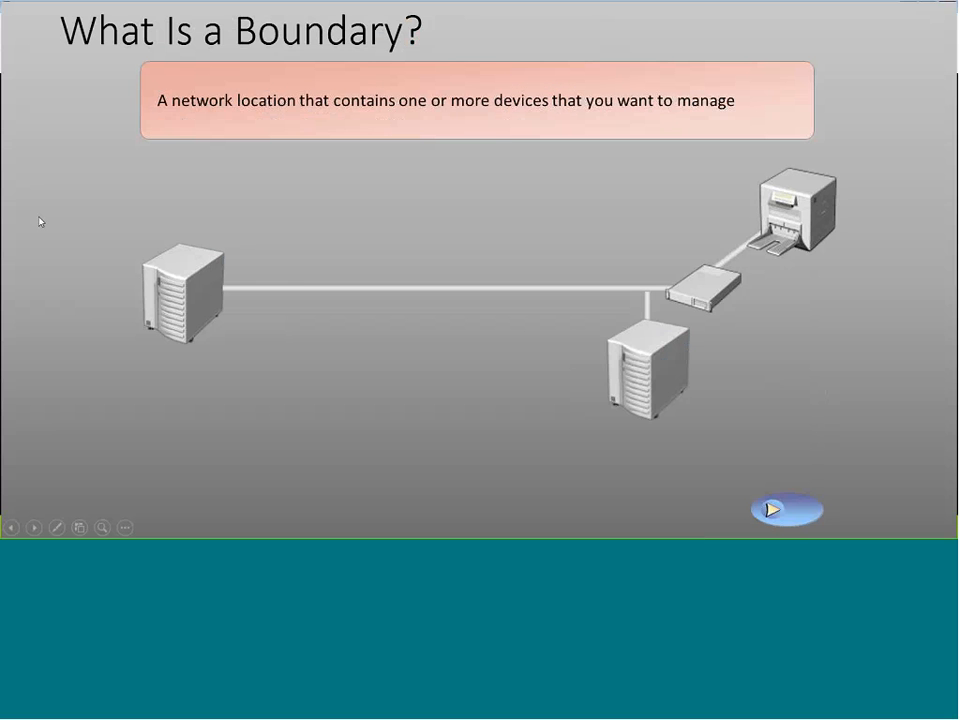
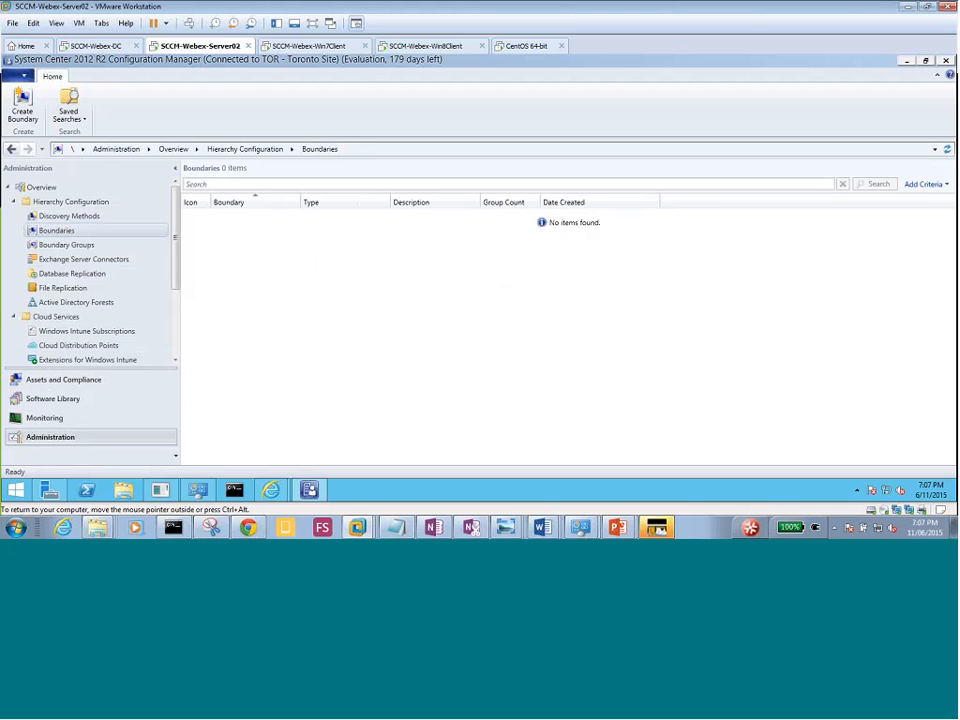
From Hierarchy Configuration, choose Create Boundary on the Boundaries node to start a new boundary.
{"action": "left_click", "coordinate": [59, 235]}
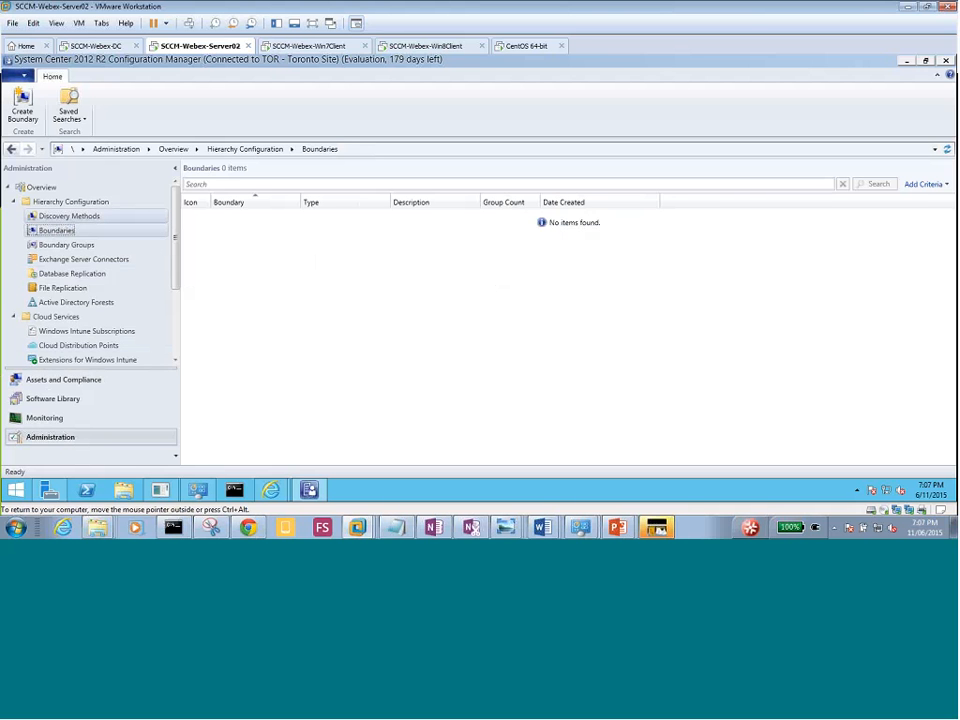
{"action": "left_click", "coordinate": [66, 216]}
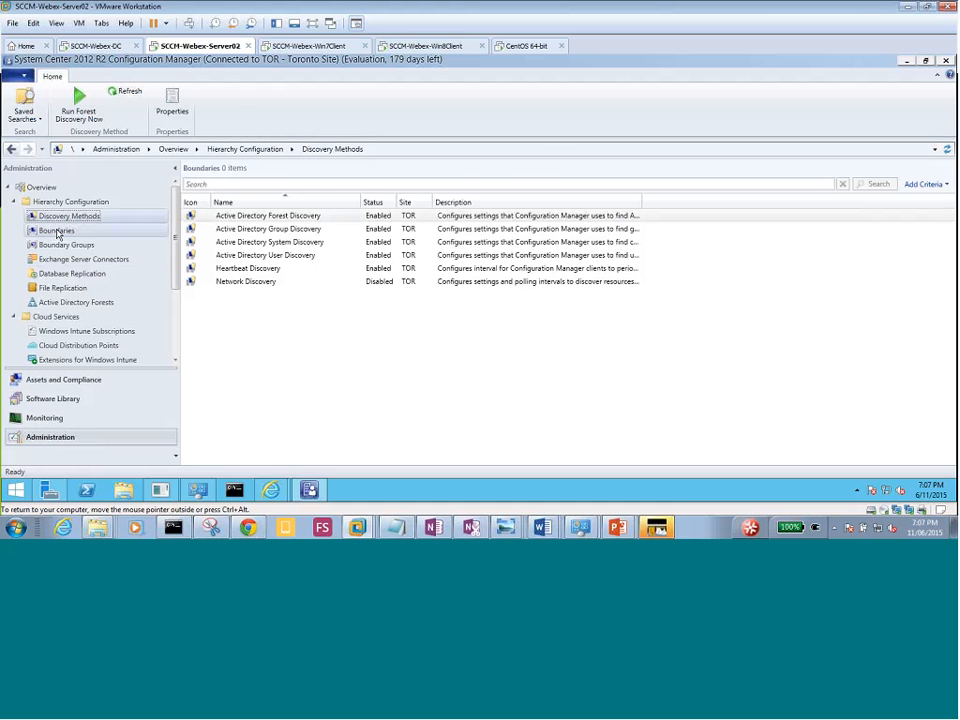
{"action": "right_click", "coordinate": [57, 231]}
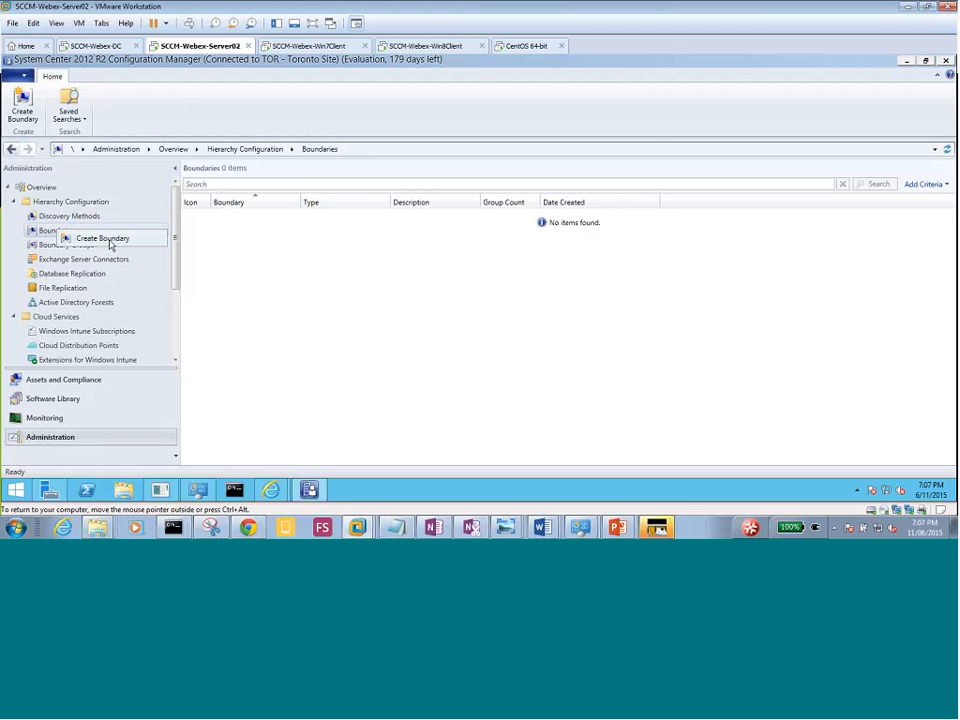
{"action": "left_click", "coordinate": [103, 239]}
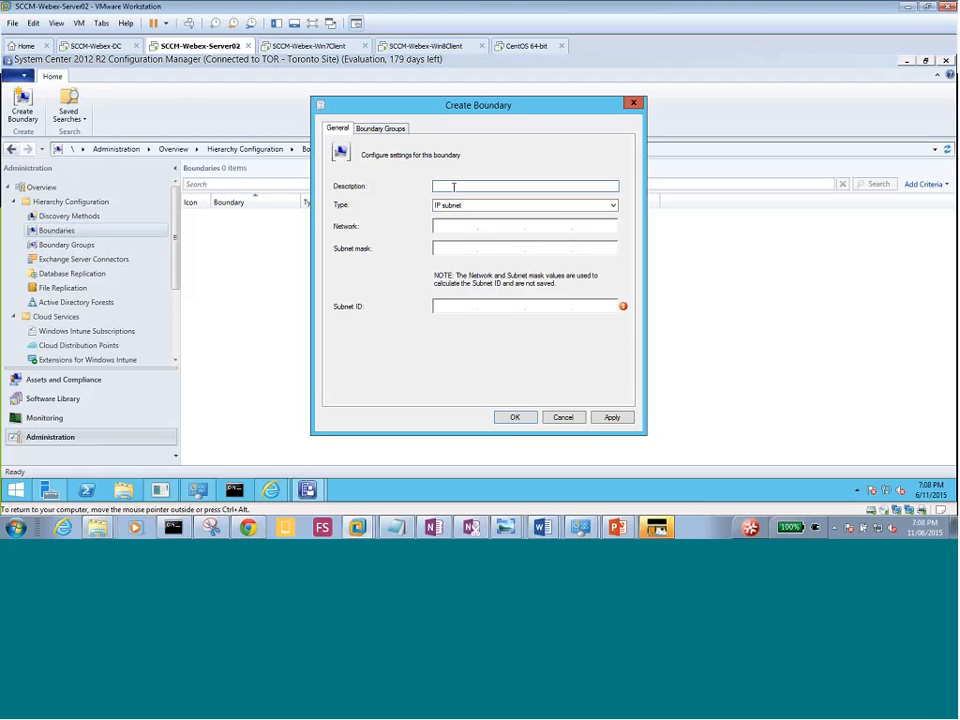
Describe the boundary as 'Toronto Boundry', set its type to Active Directory site, and browse AD sites.
{"action": "type", "text": "Toronto Boundry"}
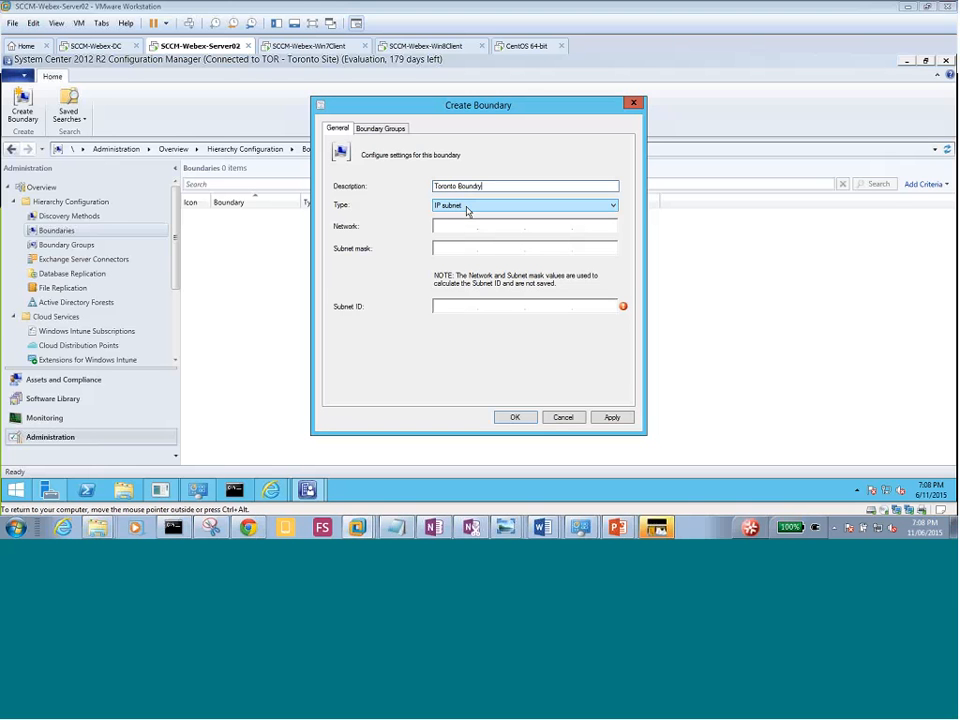
{"action": "left_click", "coordinate": [612, 206]}
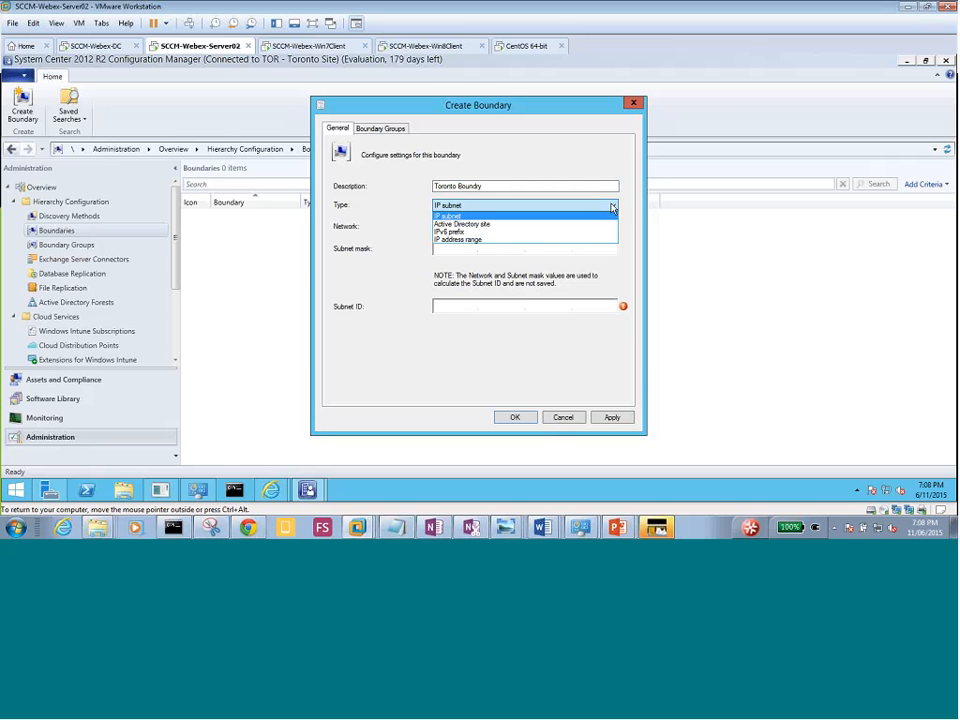
{"action": "left_click", "coordinate": [515, 225]}
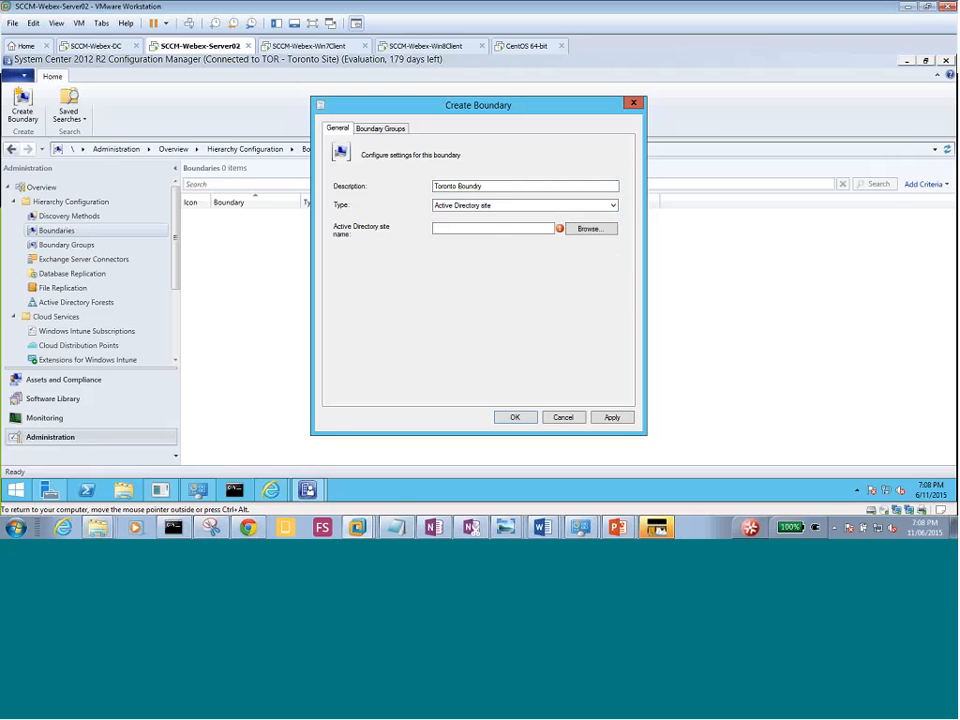
{"action": "left_click", "coordinate": [592, 229]}
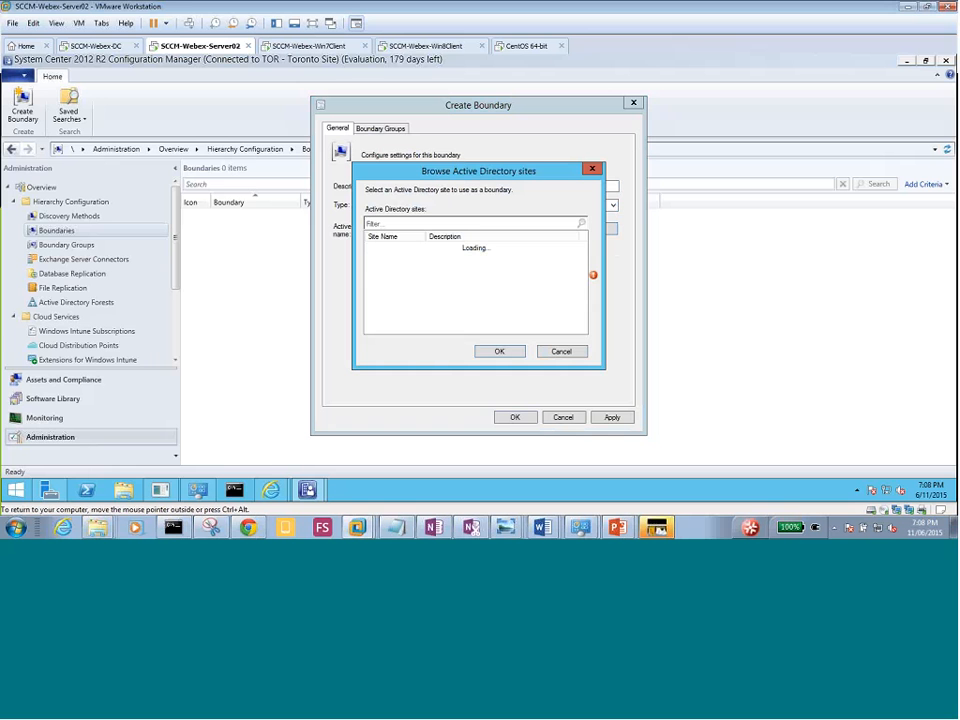
Choose Default-First-Site-Name as the AD site, then switch the boundary type back to IP subnet.
{"action": "left_click_drag", "start_coordinate": [495, 176], "coordinate": [506, 278]}
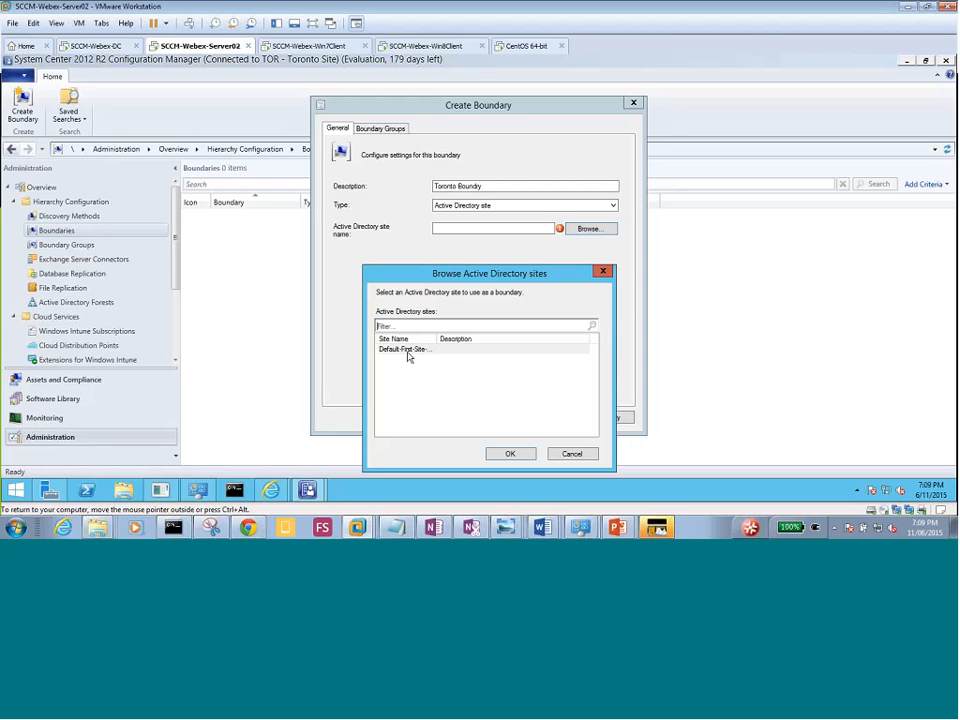
{"action": "double_click", "coordinate": [413, 352]}
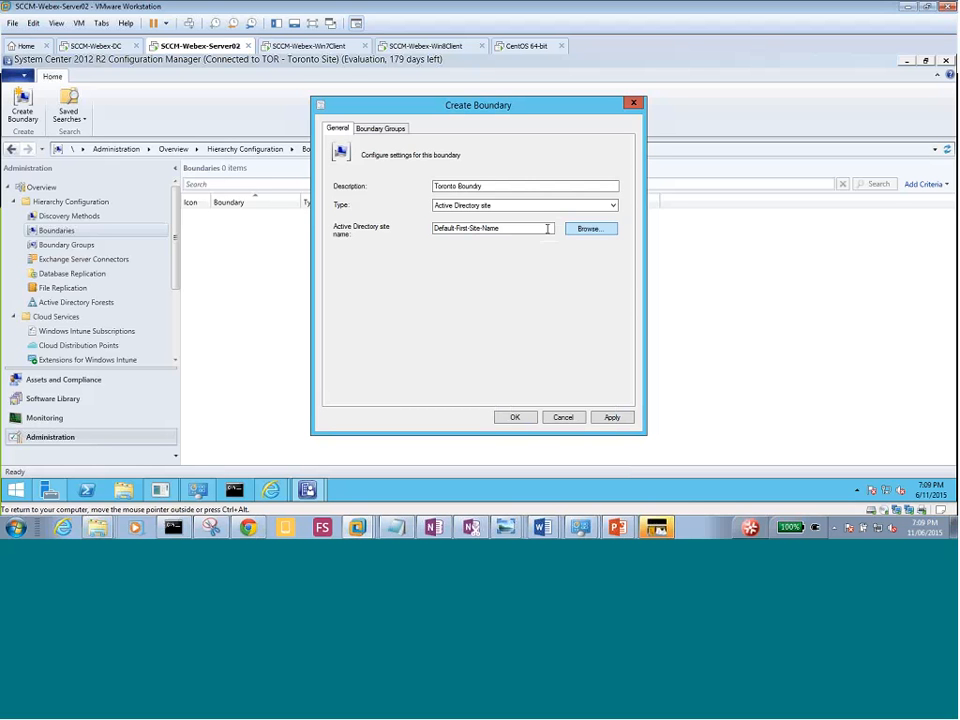
{"action": "left_click", "coordinate": [495, 205]}
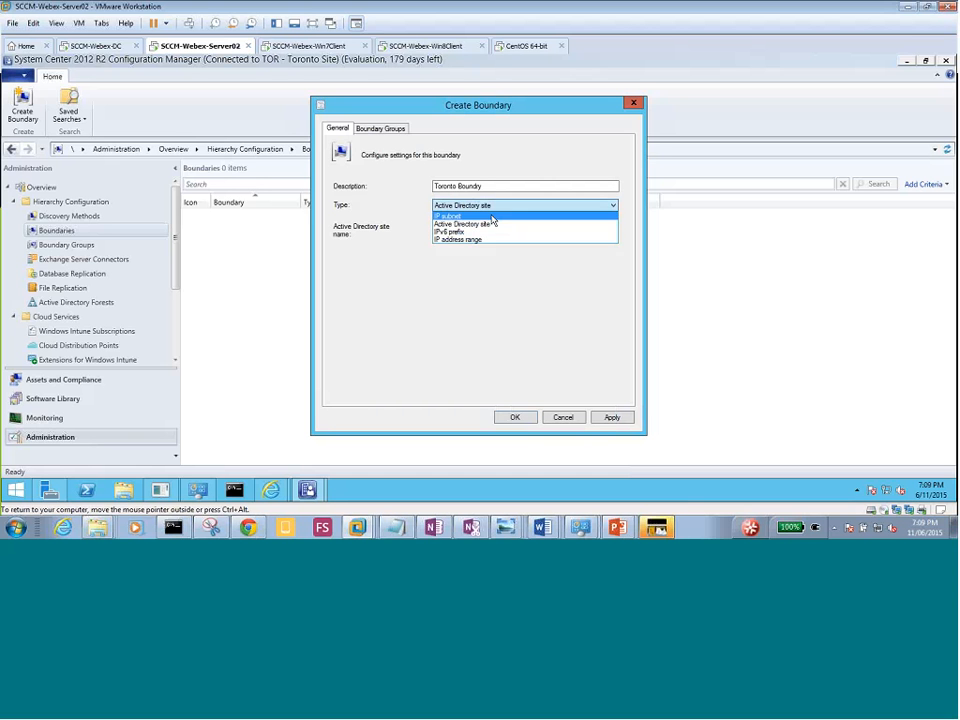
{"action": "left_click", "coordinate": [492, 226]}
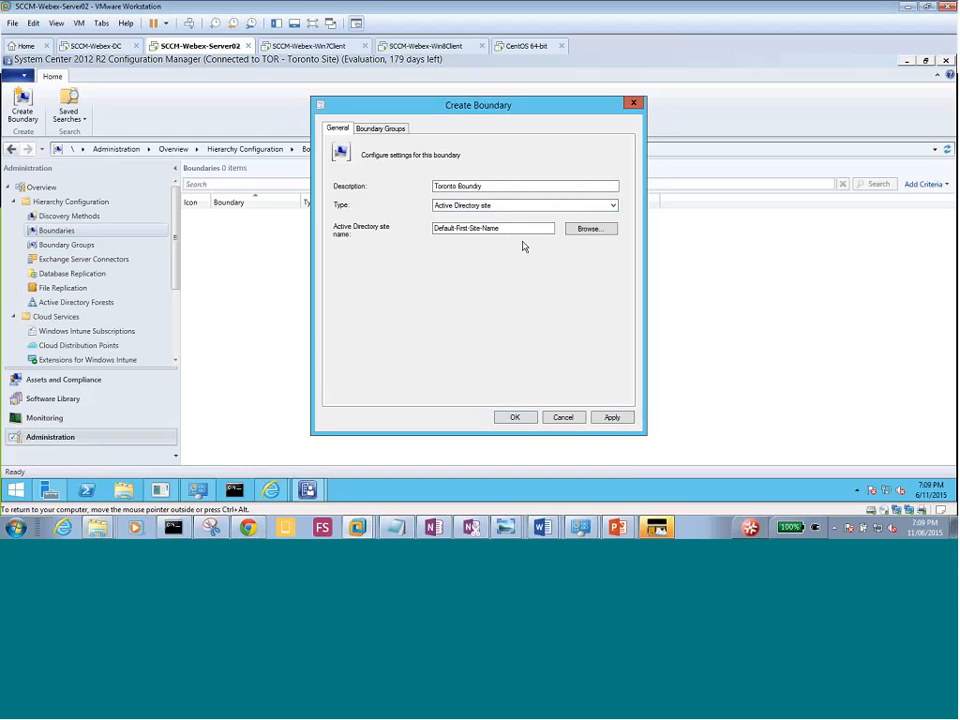
{"action": "left_click", "coordinate": [476, 207]}
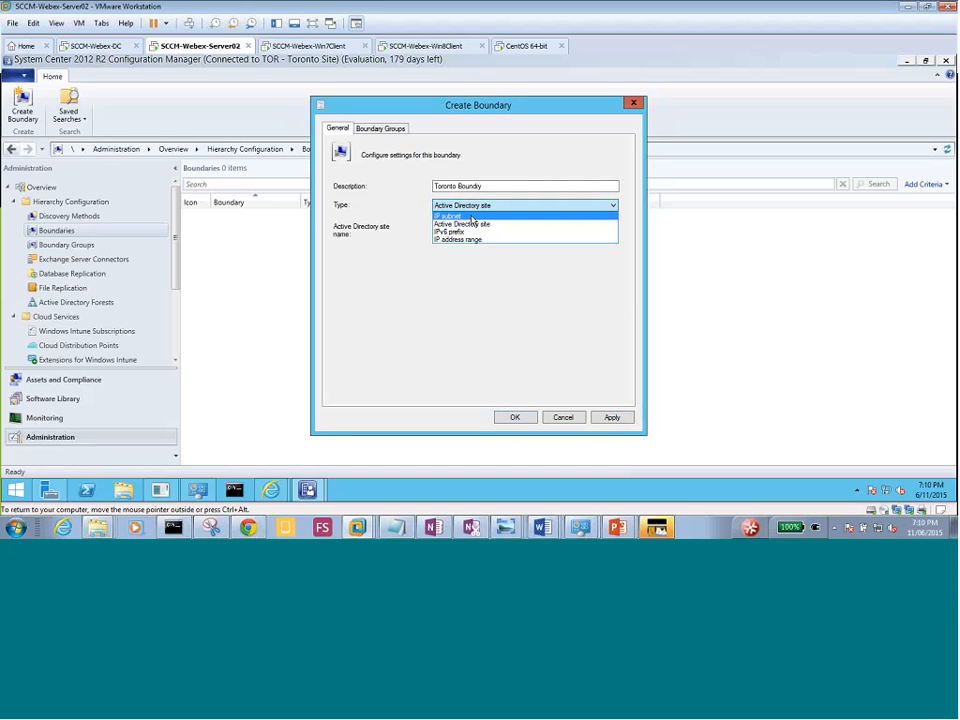
{"action": "left_click", "coordinate": [471, 217]}
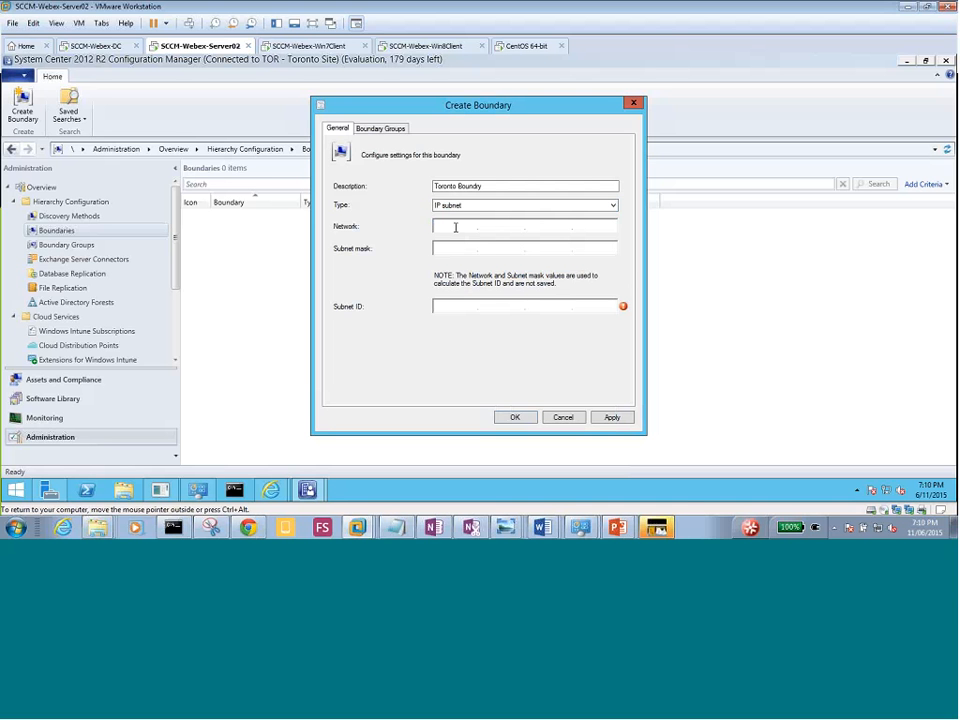
Enter network 192.168.0.1 and subnet mask 192.168.0.254, then clear the wrong mask.
{"action": "left_click", "coordinate": [455, 227]}
{"action": "type", "text": "1"}
{"action": "type", "text": "92.168.0.1"}
{"action": "key", "text": "Tab"}
{"action": "type", "text": "192.168.0.254"}
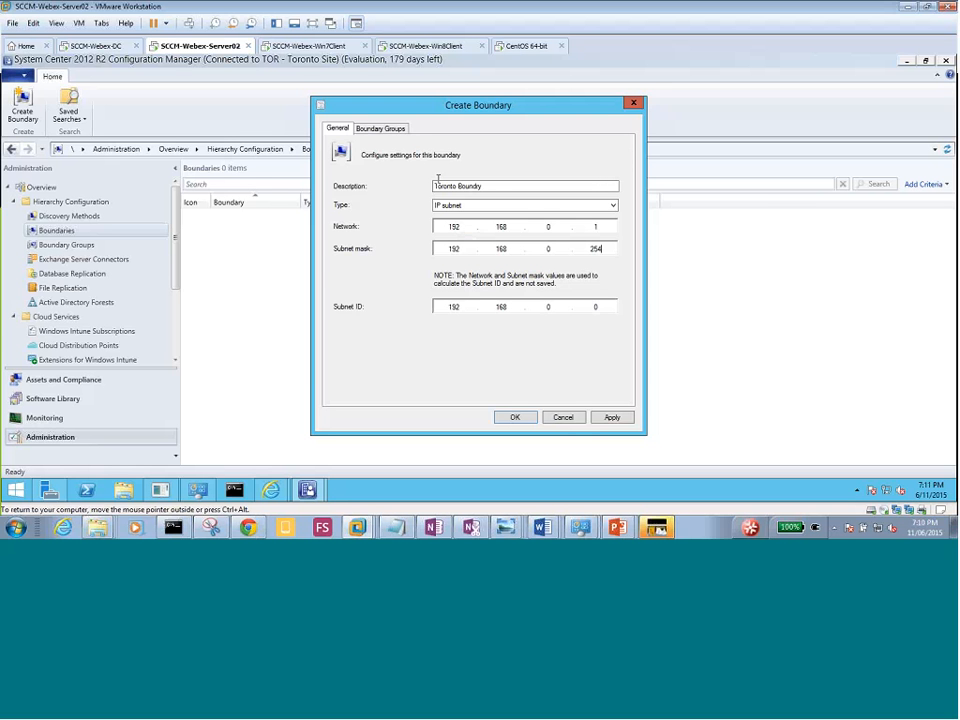
{"action": "left_click", "coordinate": [493, 188]}
{"action": "left_click", "coordinate": [601, 248]}
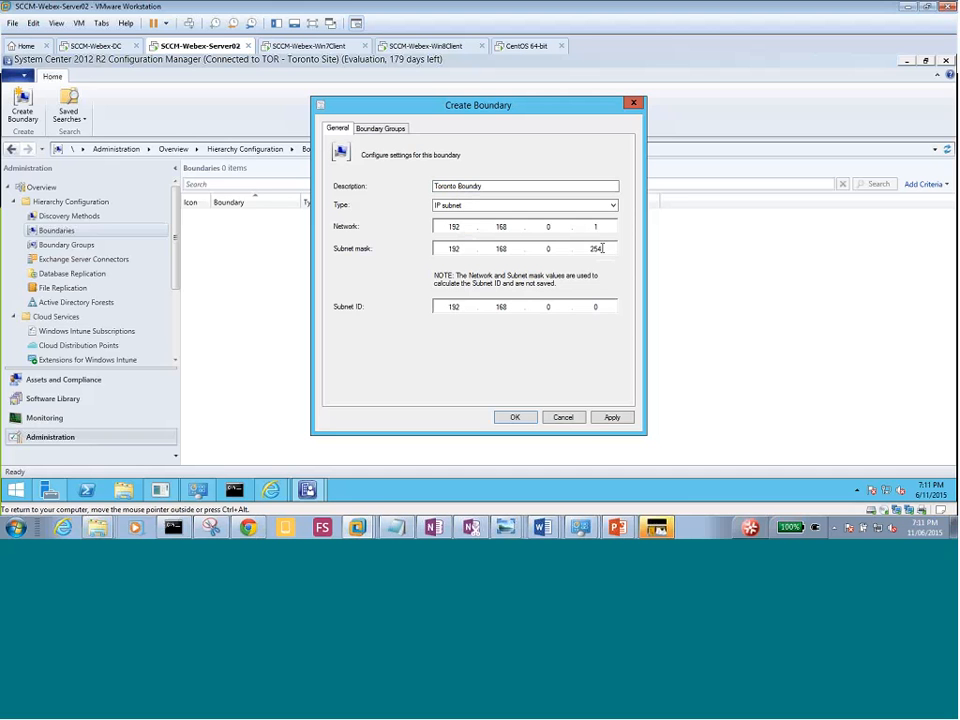
{"action": "key", "text": "BackSpace"}
{"action": "key", "text": "BackSpace"}
{"action": "key", "text": "BackSpace"}
{"action": "key", "text": "BackSpace"}
{"action": "key", "text": "BackSpace"}
{"action": "key", "text": "BackSpace"}
{"action": "key", "text": "BackSpace"}
{"action": "key", "text": "BackSpace"}
{"action": "key", "text": "BackSpace"}
{"action": "key", "text": "BackSpace"}
Correct the network to 192.168.0.0, set mask 255.255.255.0, and save the boundary.
{"action": "left_click", "coordinate": [601, 226]}
{"action": "key", "text": "BackSpace"}
{"action": "type", "text": "0"}
{"action": "type", "text": "255."}
{"action": "type", "text": "255."}
{"action": "type", "text": "255.0"}
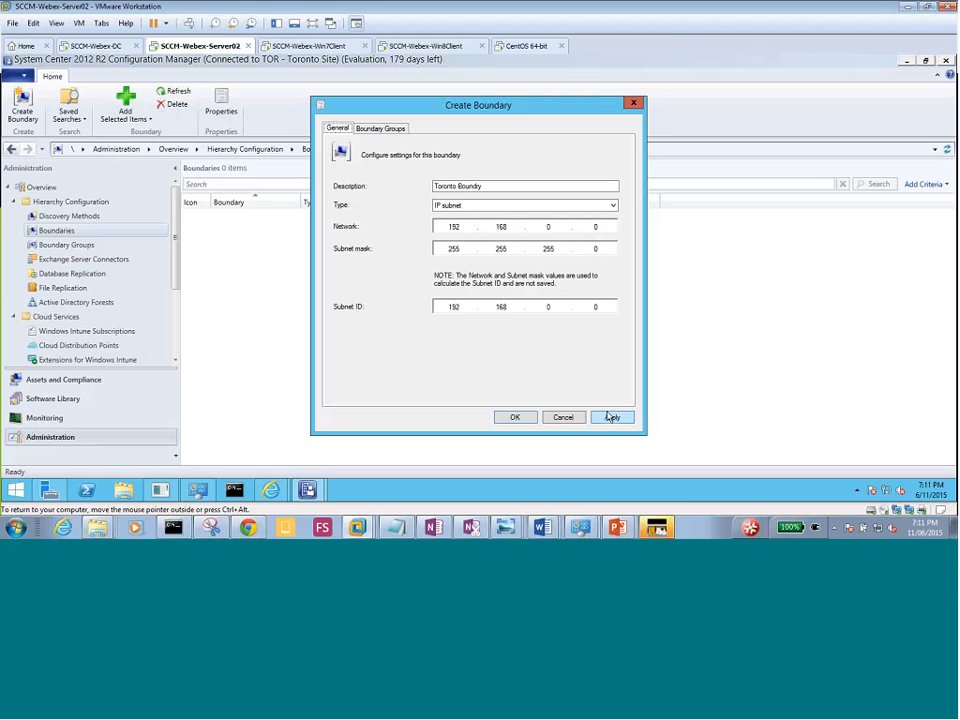
{"action": "left_click", "coordinate": [611, 417]}
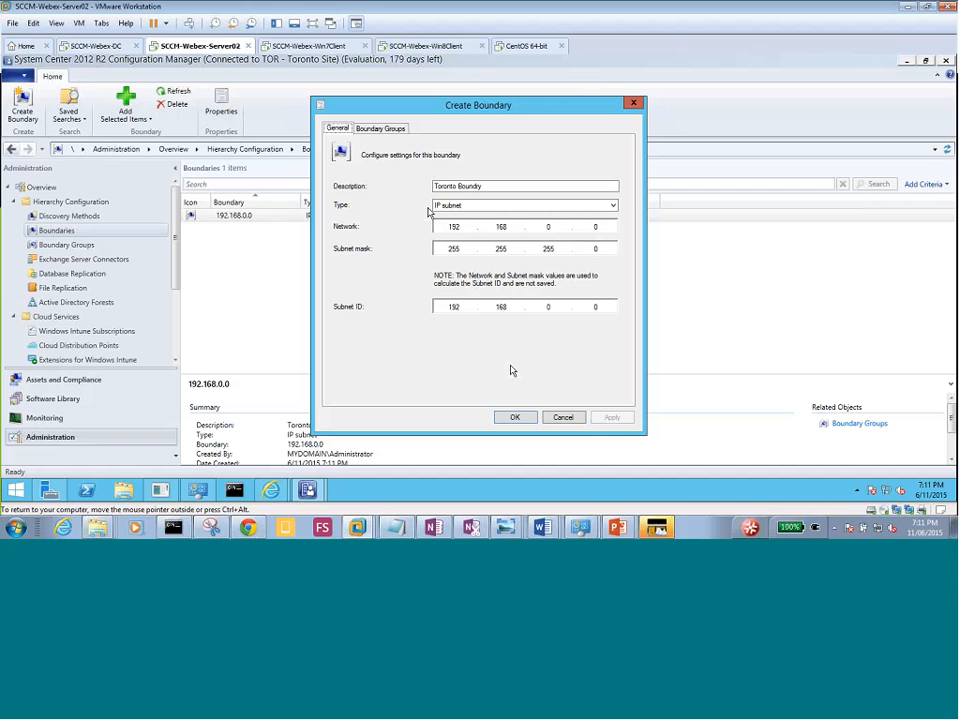
{"action": "left_click", "coordinate": [516, 418]}
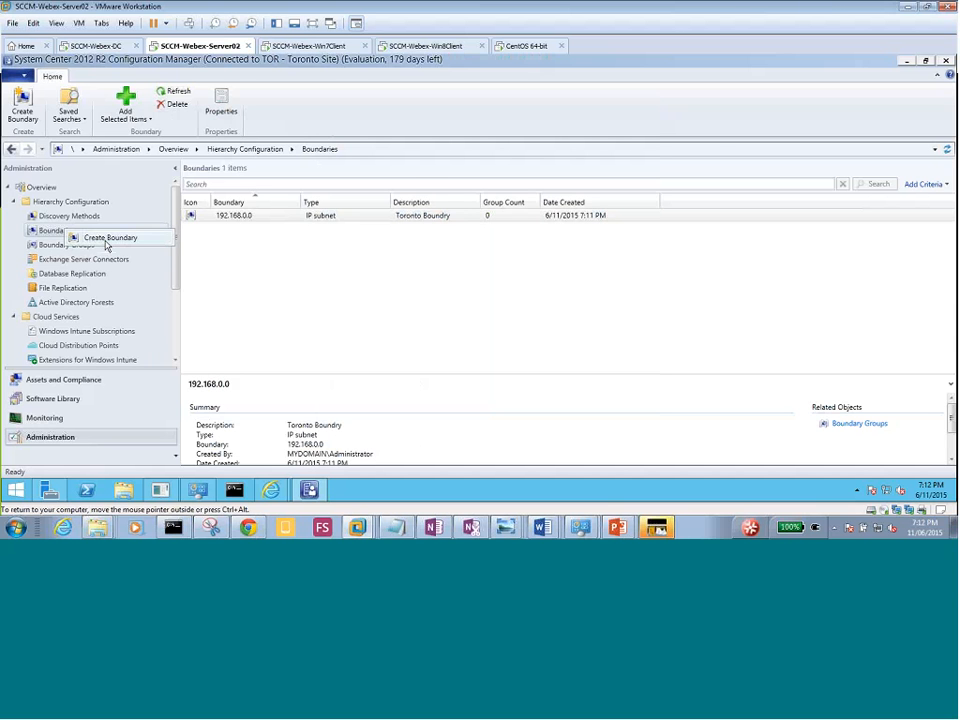
Create a boundary described 'AD Site Toronto' of Active Directory site type using Default-First-Site-Name.
{"action": "left_click", "coordinate": [105, 242]}
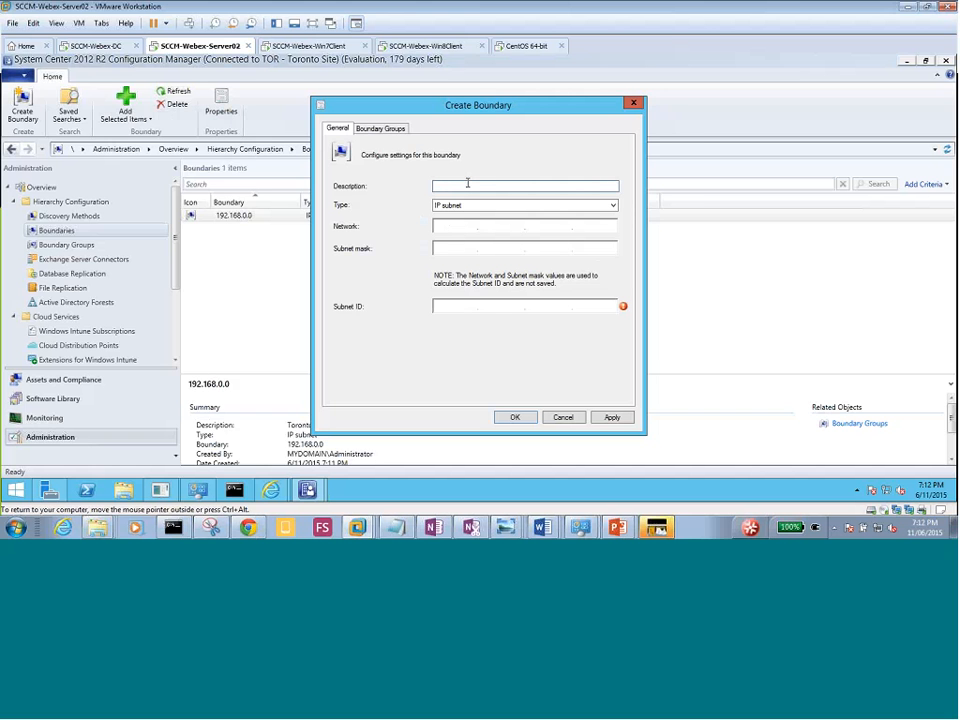
{"action": "type", "text": "AD Site Toronto"}
{"action": "key", "text": "Tab"}
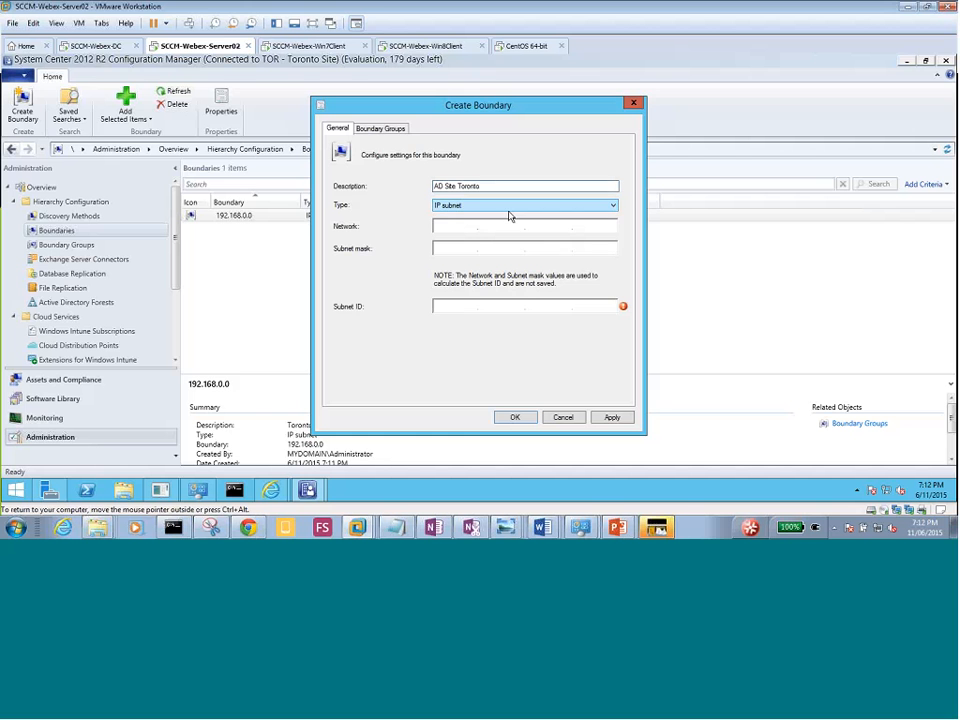
{"action": "left_click", "coordinate": [488, 206]}
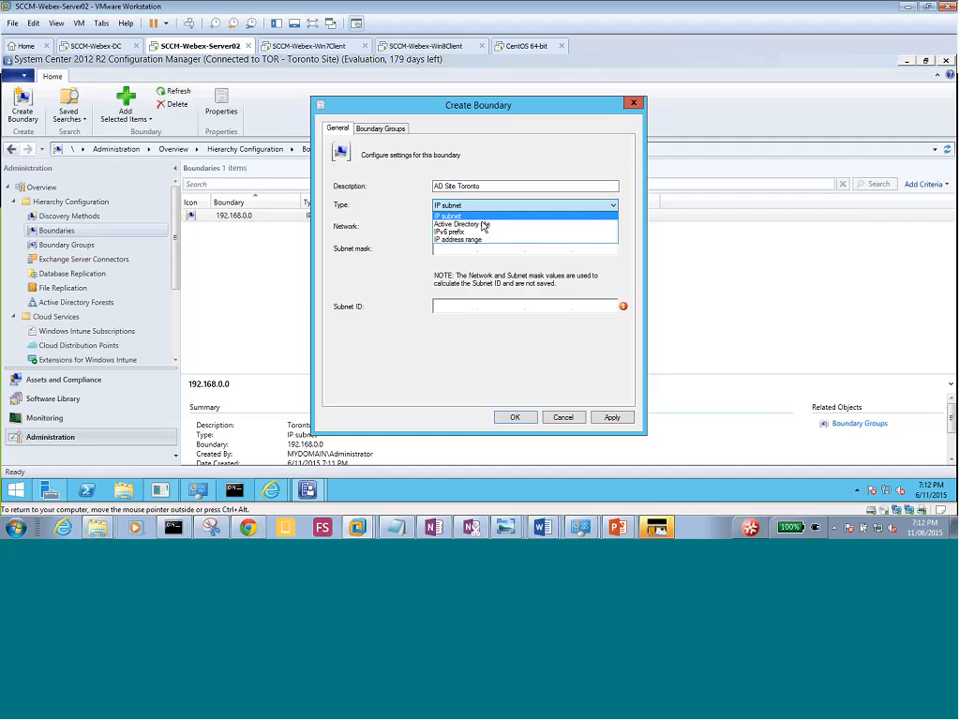
{"action": "left_click", "coordinate": [486, 224]}
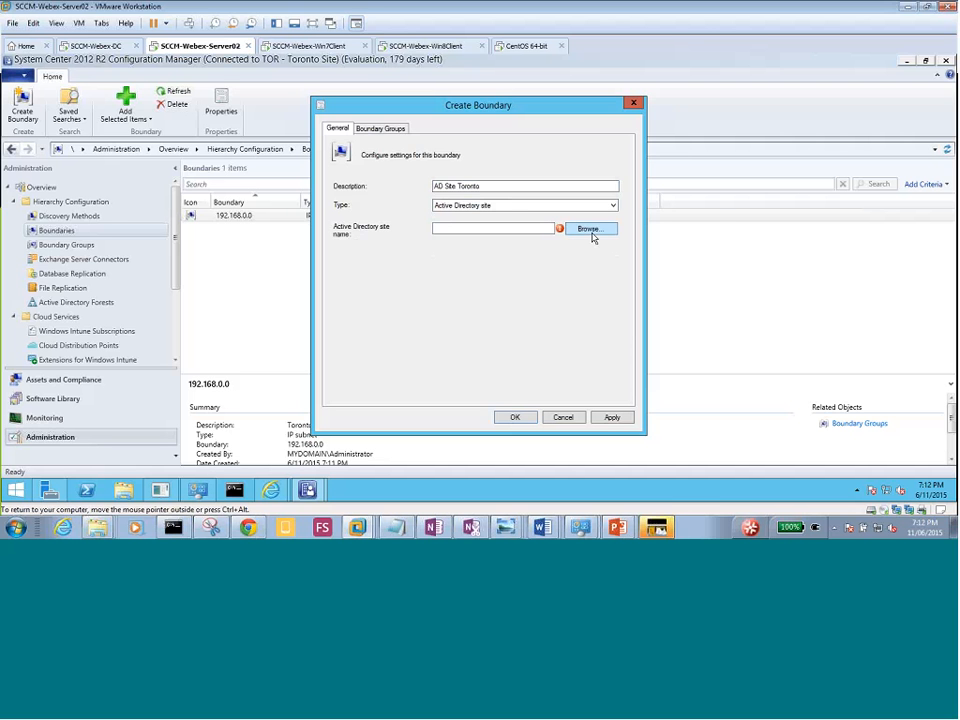
{"action": "left_click", "coordinate": [590, 230]}
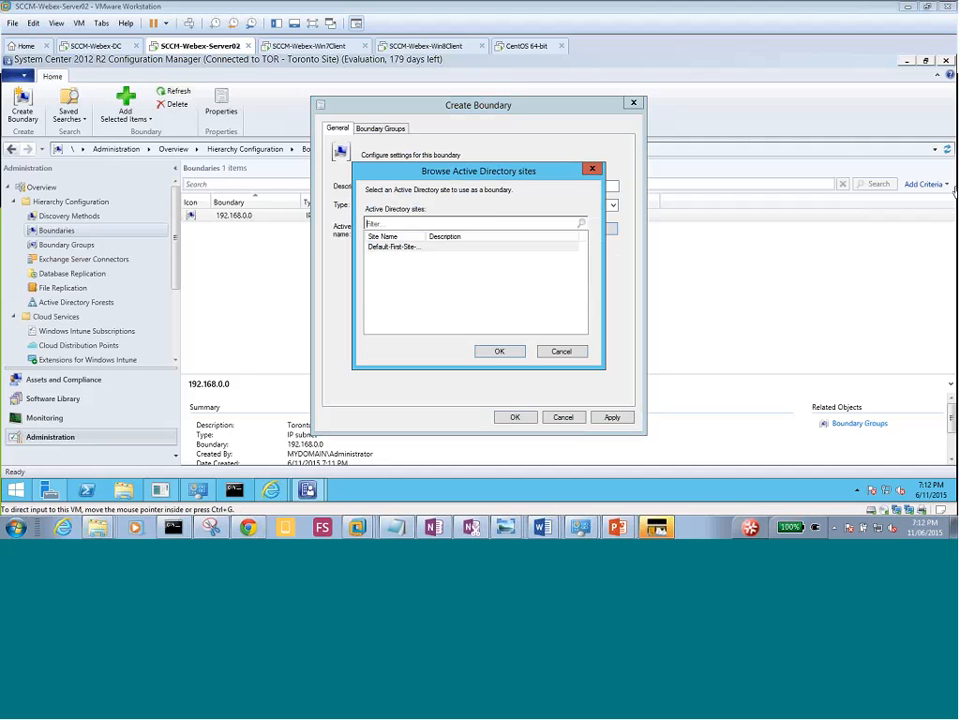
{"action": "left_click", "coordinate": [397, 247]}
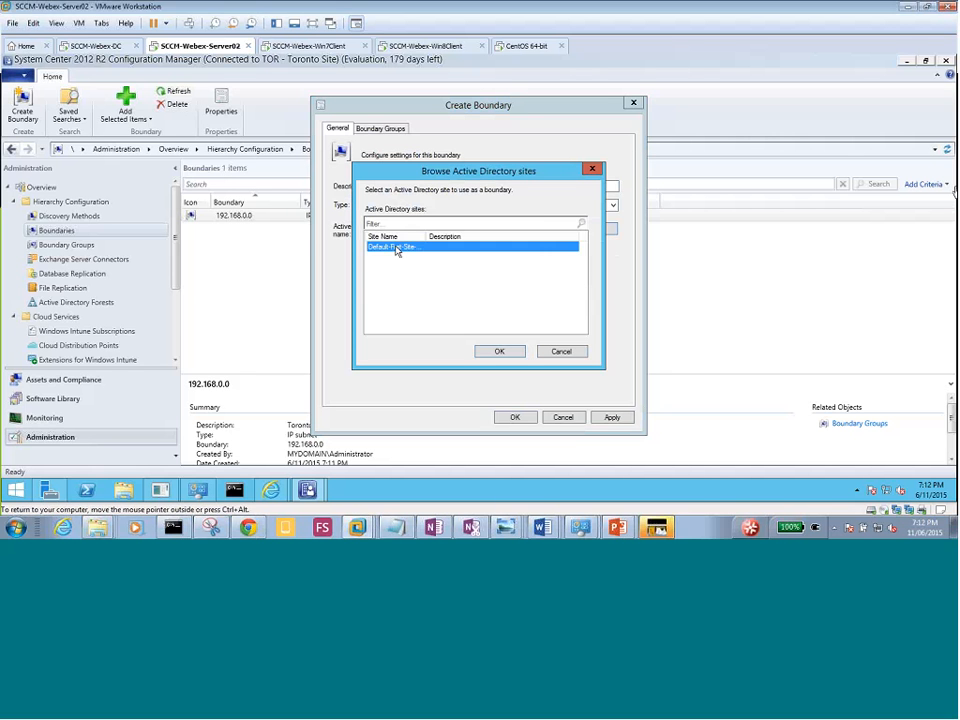
{"action": "double_click", "coordinate": [397, 248]}
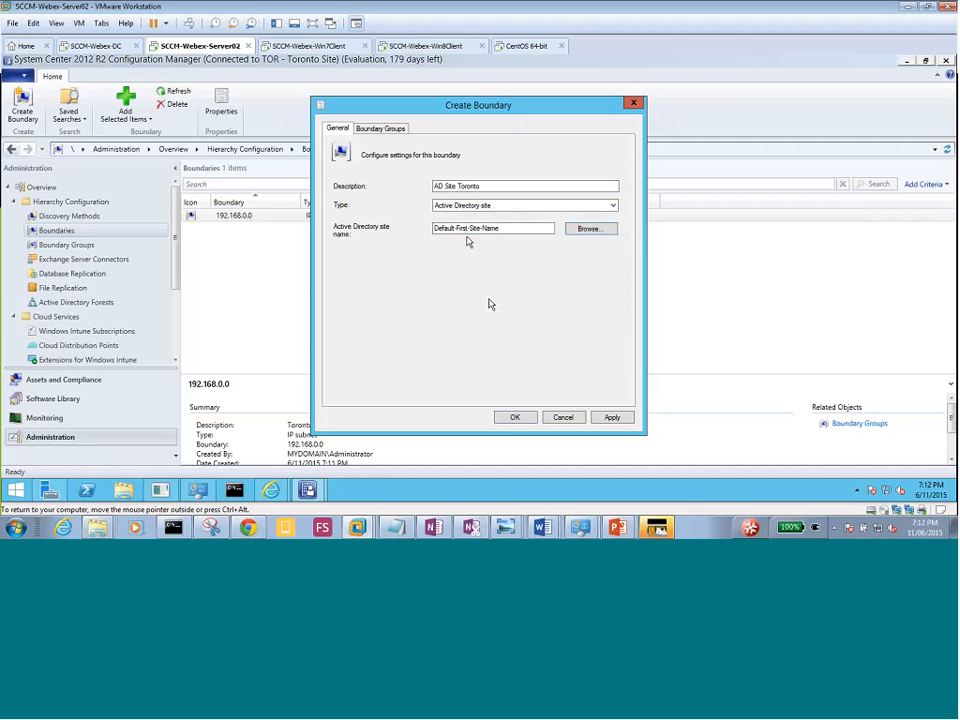
{"action": "left_click", "coordinate": [612, 417]}
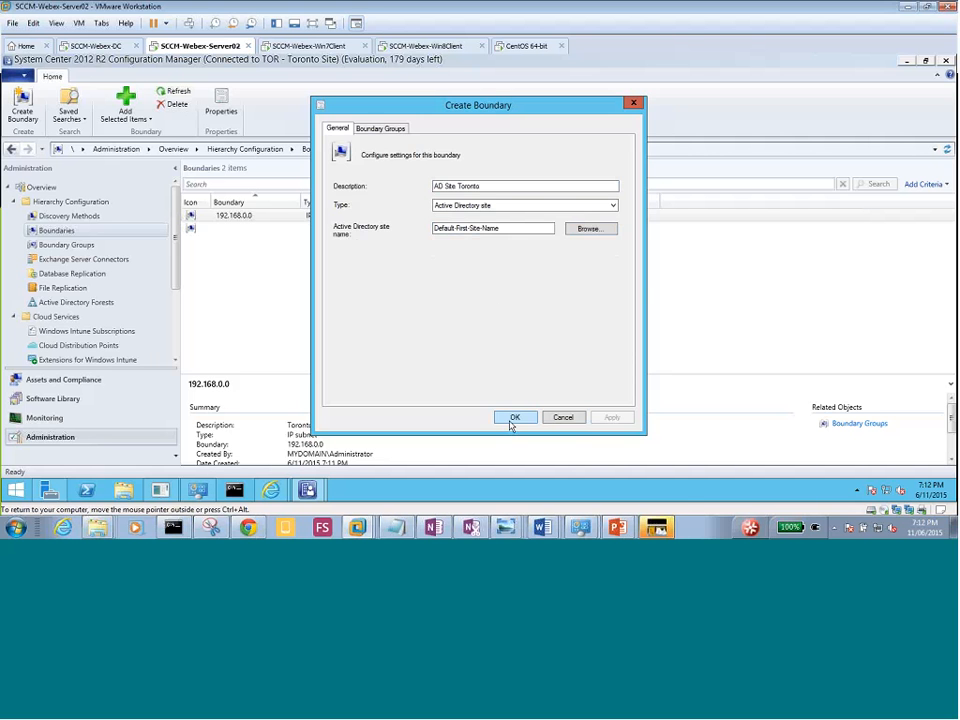
{"action": "left_click", "coordinate": [512, 418]}
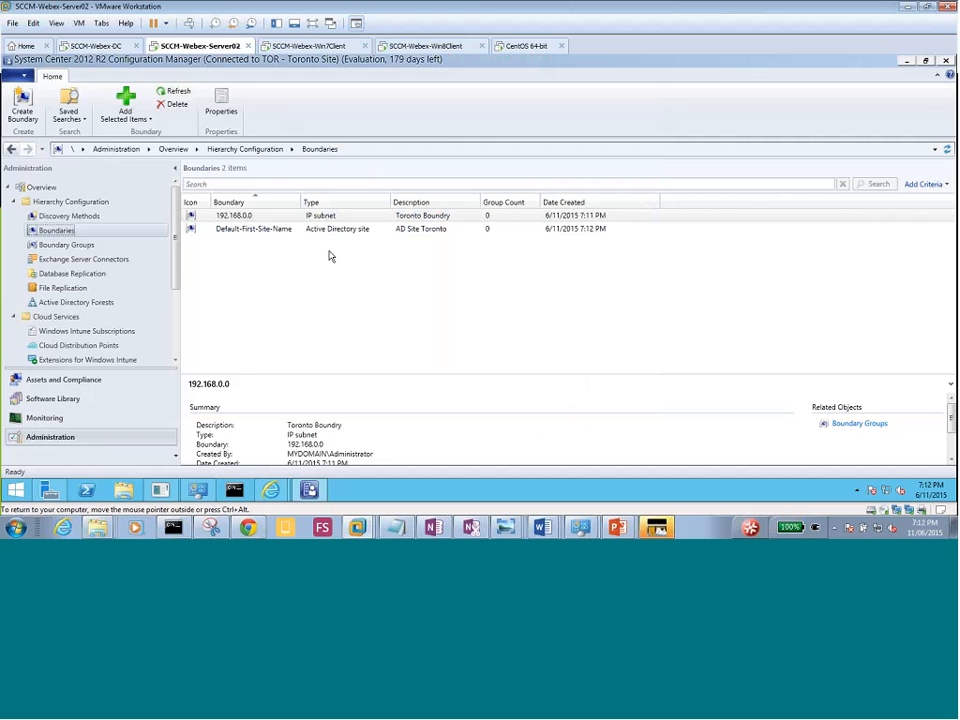
Deselect the boundaries, go to Boundary Groups, and start a new boundary group.
{"action": "left_click", "coordinate": [265, 255]}
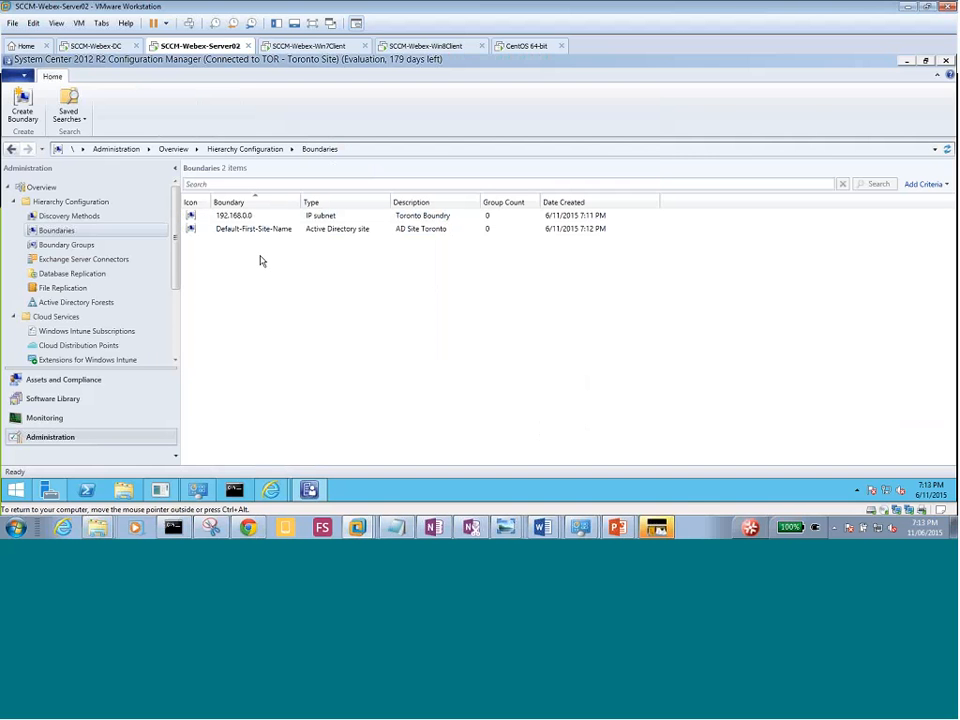
{"action": "left_click", "coordinate": [68, 245]}
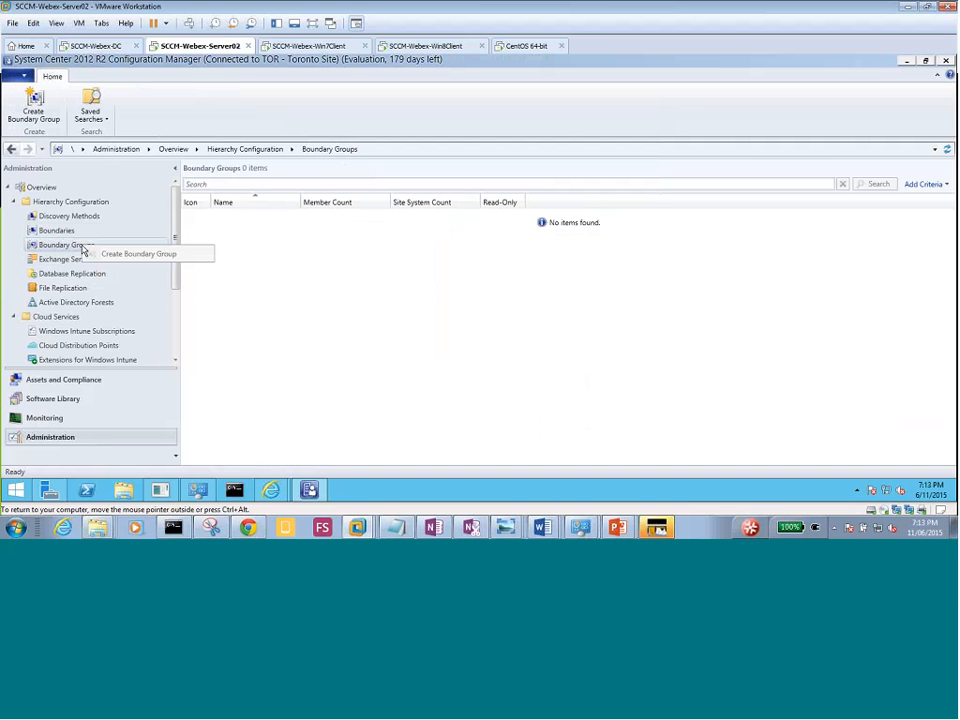
{"action": "left_click", "coordinate": [122, 256]}
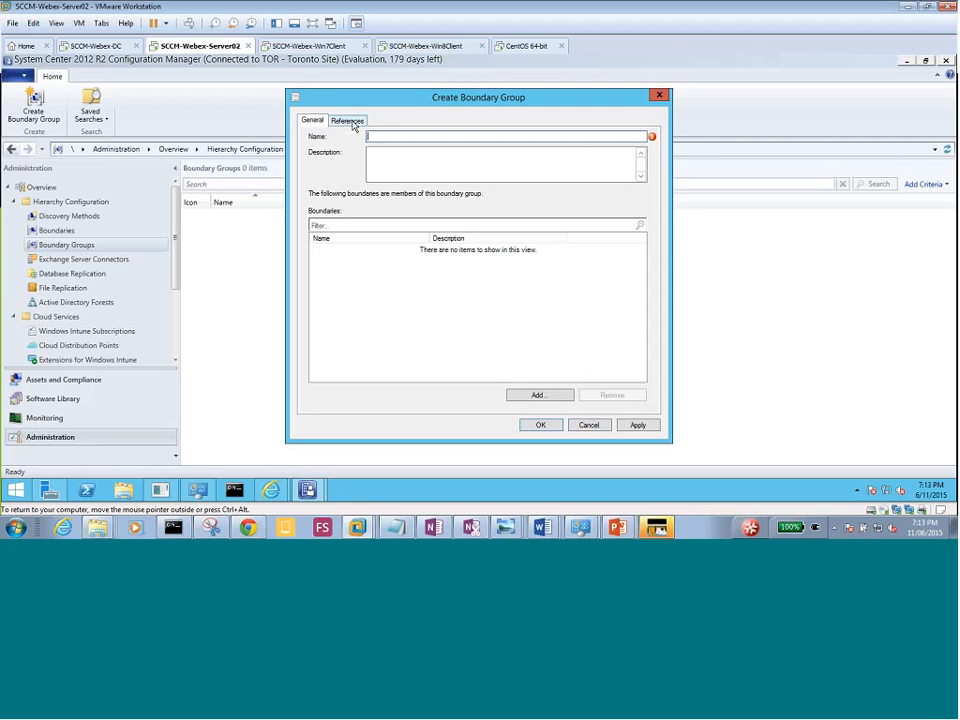
Enter 'Toronto Boundry Group' in the new boundary group's Name field.
{"action": "type", "text": "Toronto"}
{"action": "type", "text": "Boundry Group"}
{"action": "left_click", "coordinate": [409, 166]}
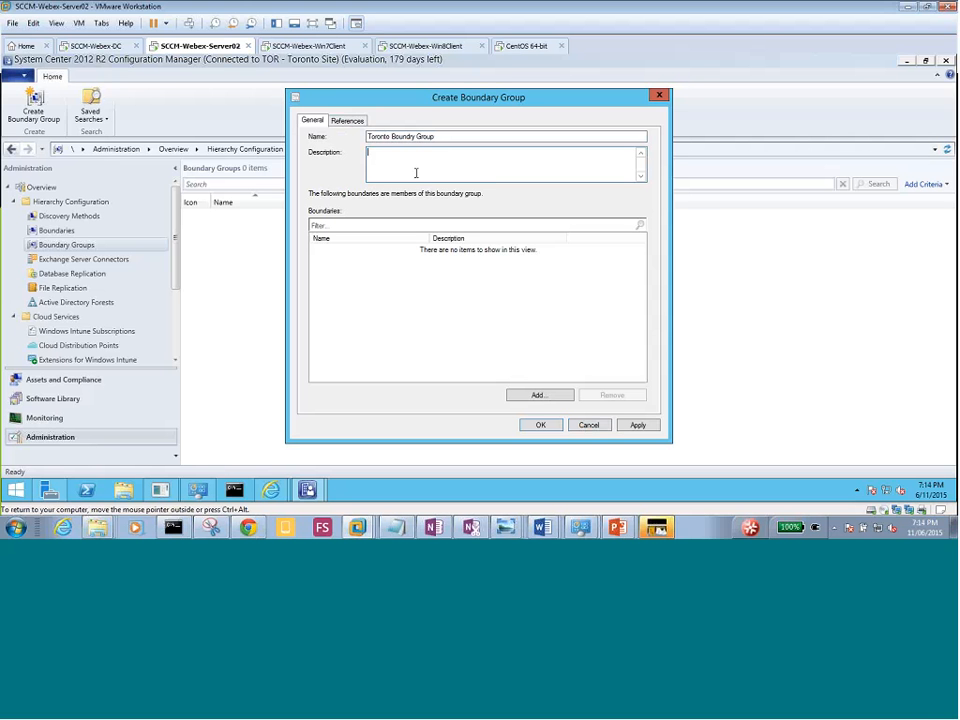
Add both boundaries, remove Default-First-Site-Name so only 192.168.0.0 remains, and apply.
{"action": "left_click", "coordinate": [539, 397]}
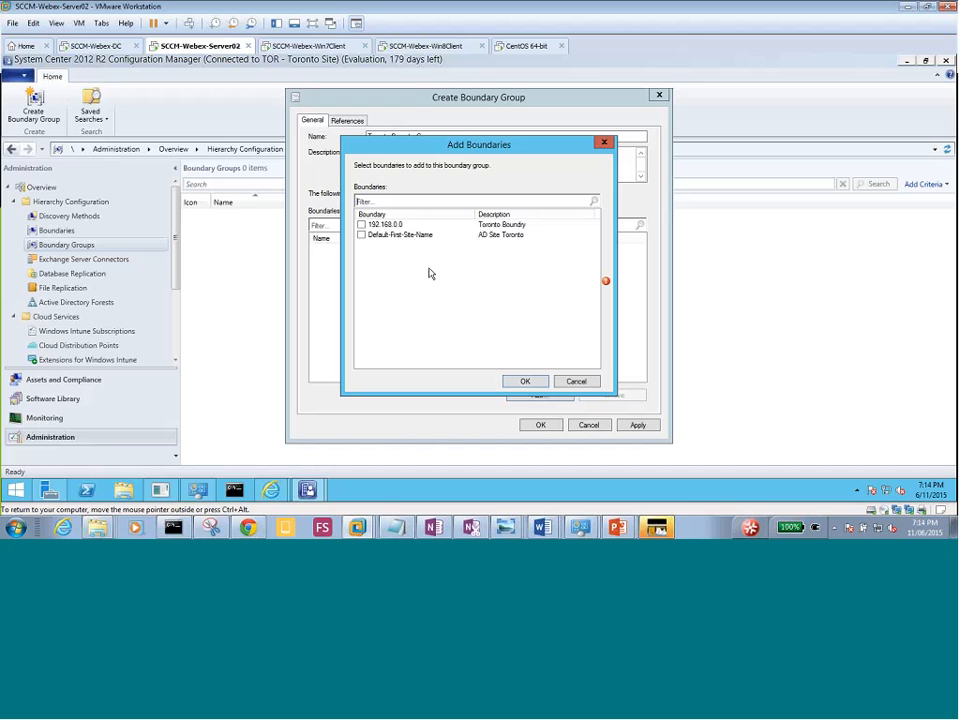
{"action": "left_click", "coordinate": [362, 225]}
{"action": "left_click", "coordinate": [362, 235]}
{"action": "left_click", "coordinate": [526, 382]}
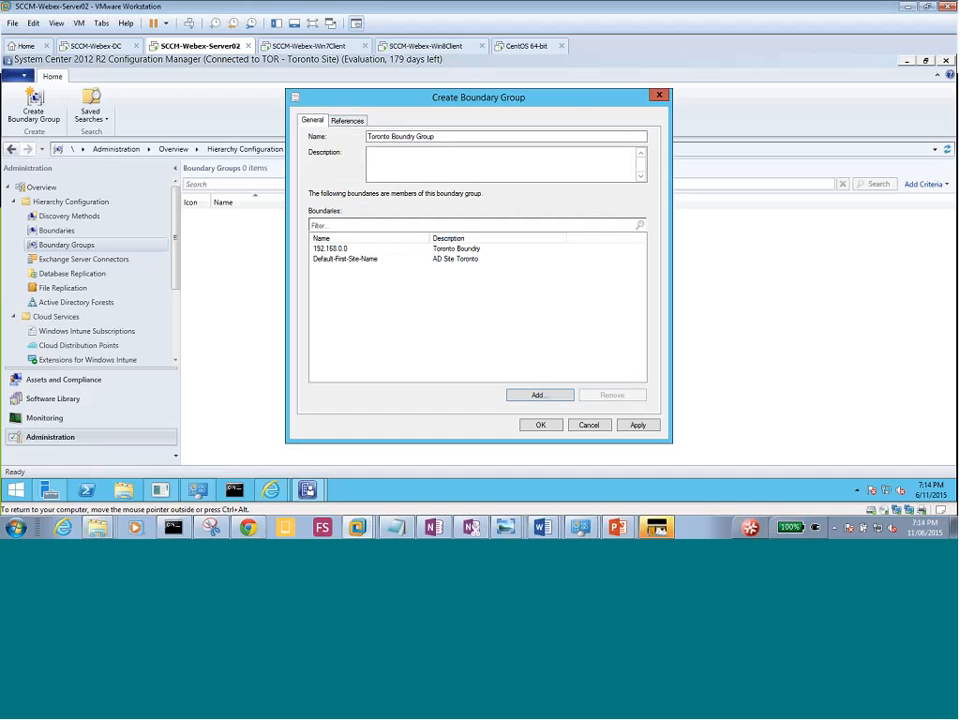
{"action": "left_click", "coordinate": [378, 262]}
{"action": "left_click", "coordinate": [606, 398]}
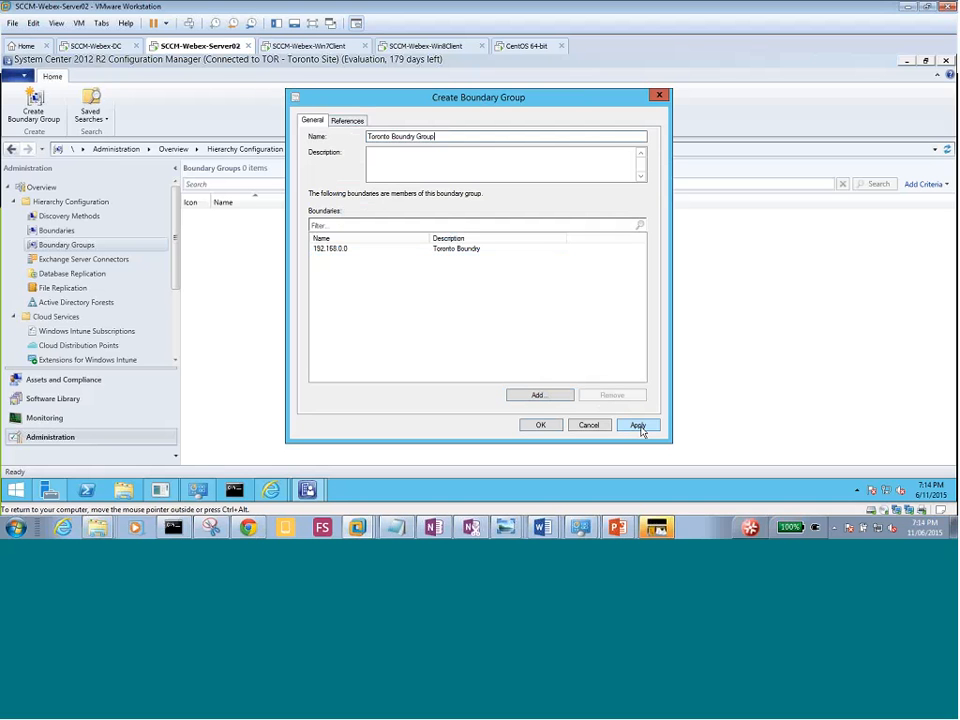
{"action": "left_click", "coordinate": [638, 426]}
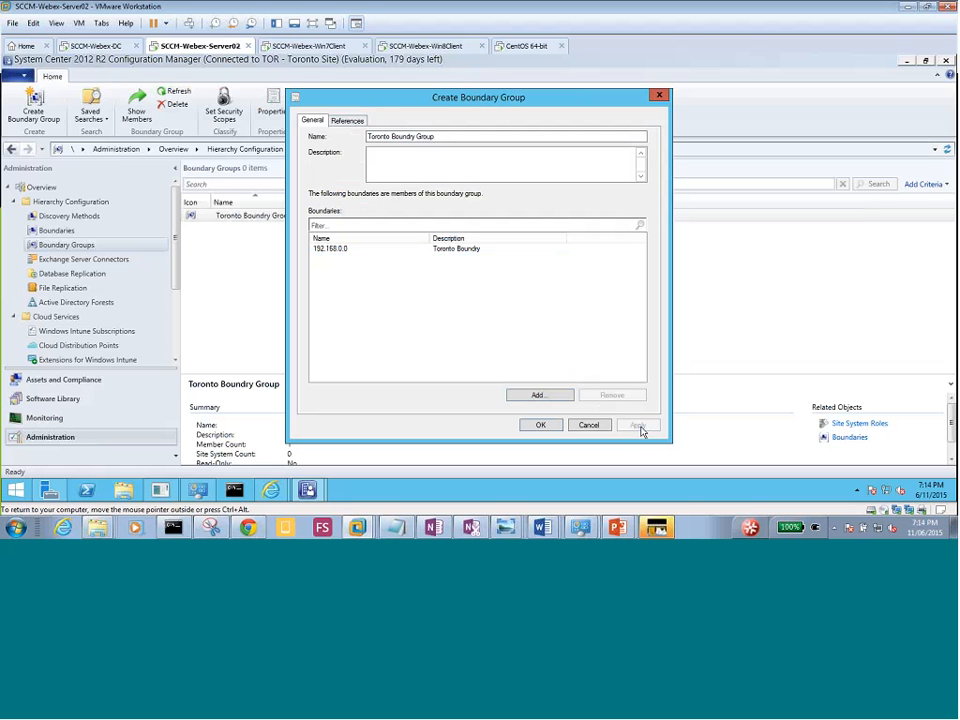
On References, enable site assignment to TOR-Toronto Site and preview the available site systems.
{"action": "left_click", "coordinate": [345, 122]}
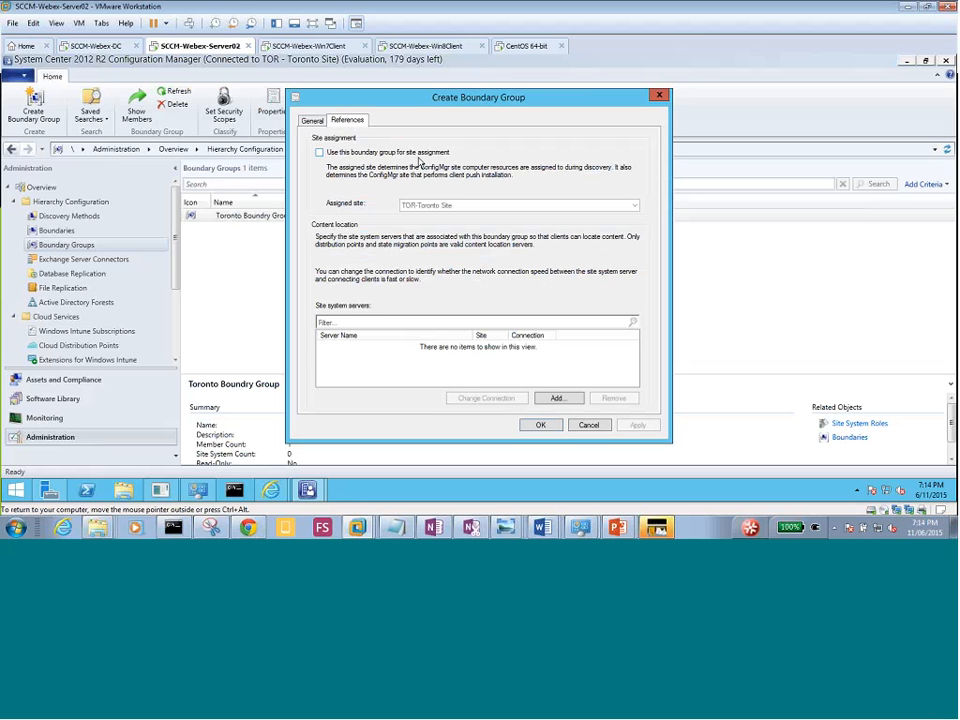
{"action": "left_click", "coordinate": [320, 153]}
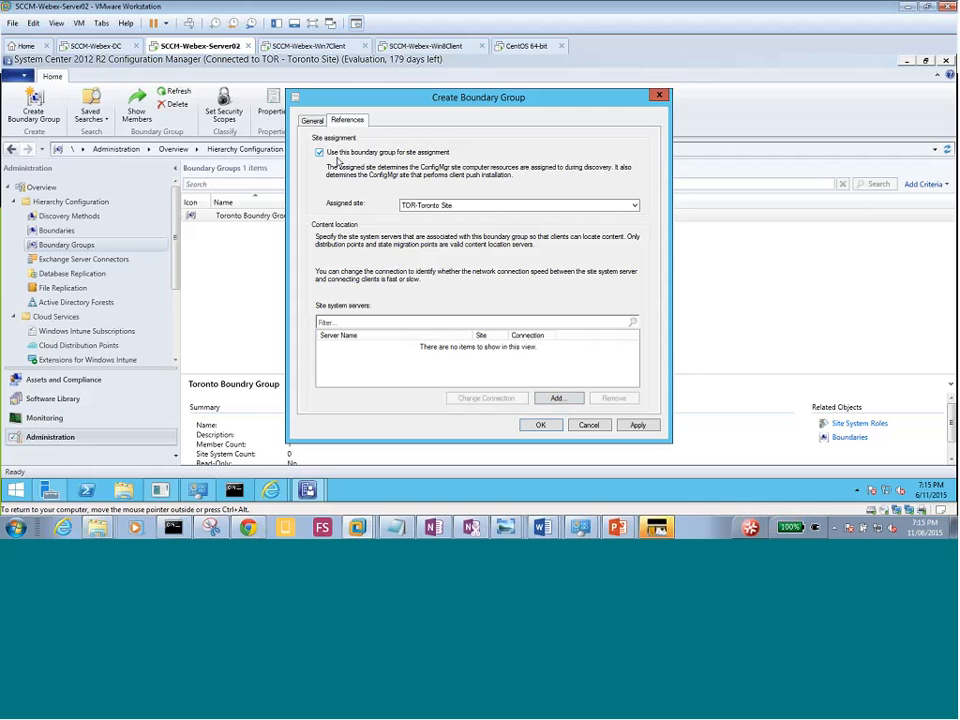
{"action": "left_click", "coordinate": [555, 400]}
{"action": "left_click", "coordinate": [584, 379]}
Add \\Server02.myDomain.local as the group's site system server and apply the settings.
{"action": "left_click", "coordinate": [560, 399]}
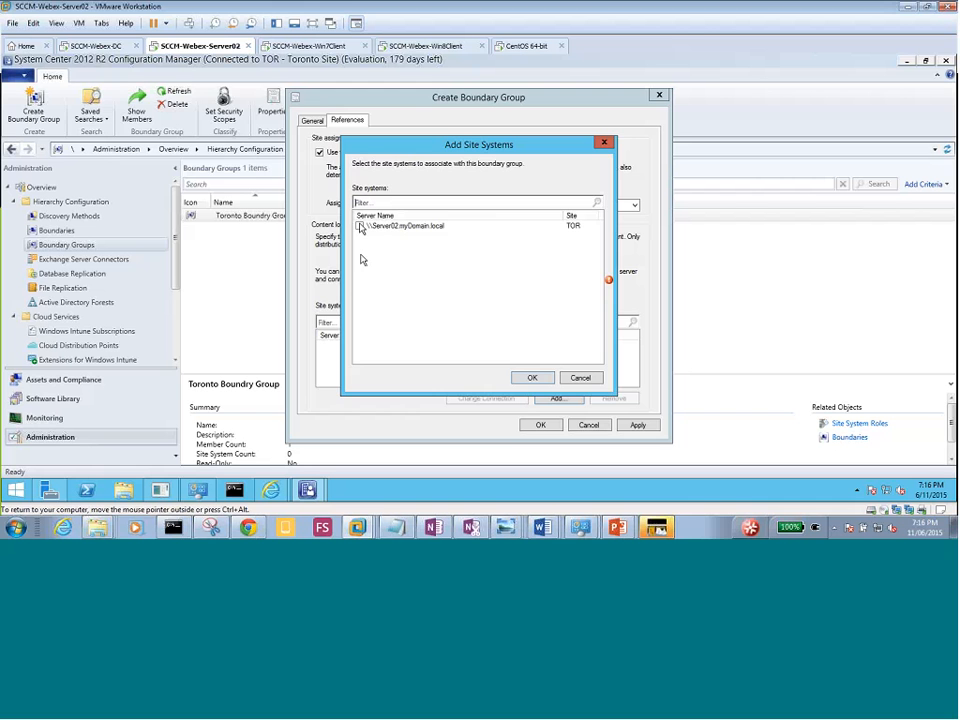
{"action": "left_click", "coordinate": [359, 226]}
{"action": "left_click", "coordinate": [531, 378]}
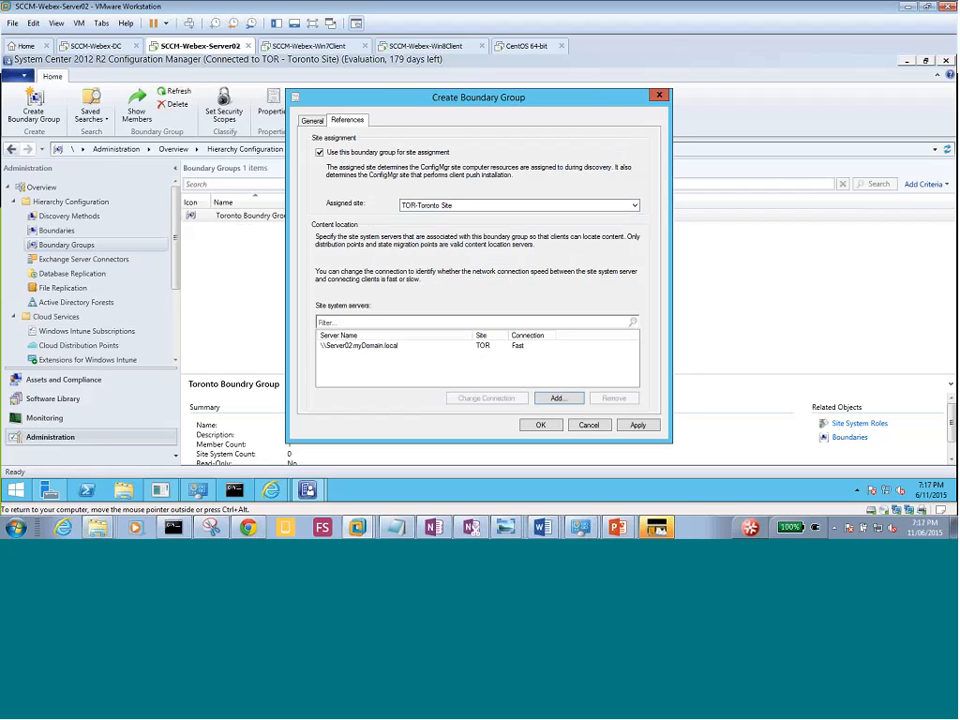
{"action": "left_click", "coordinate": [379, 347]}
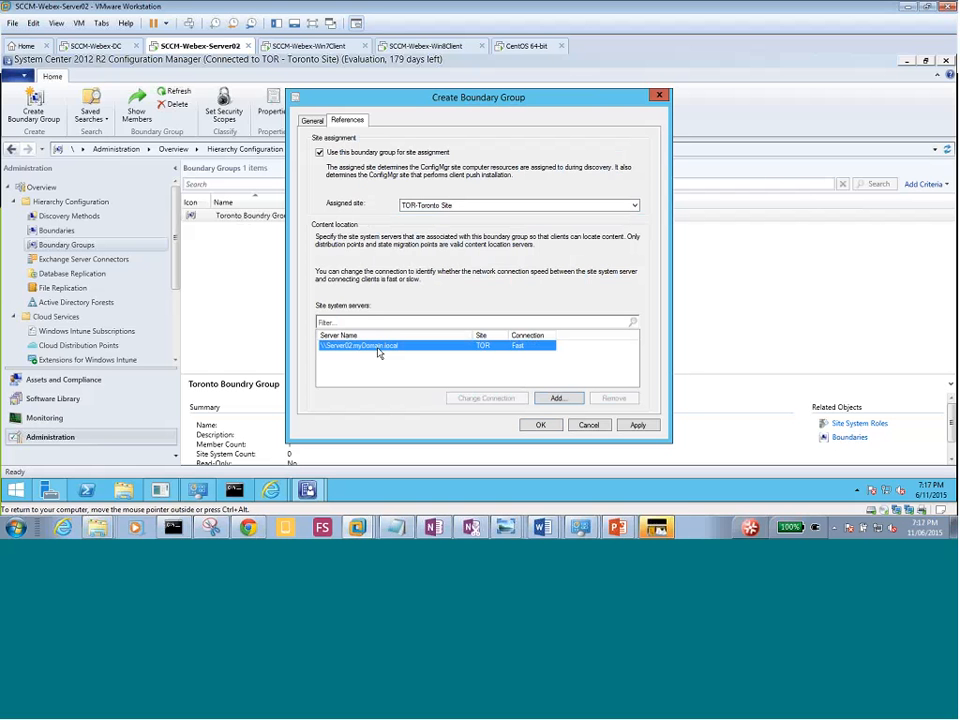
{"action": "left_click", "coordinate": [637, 427]}
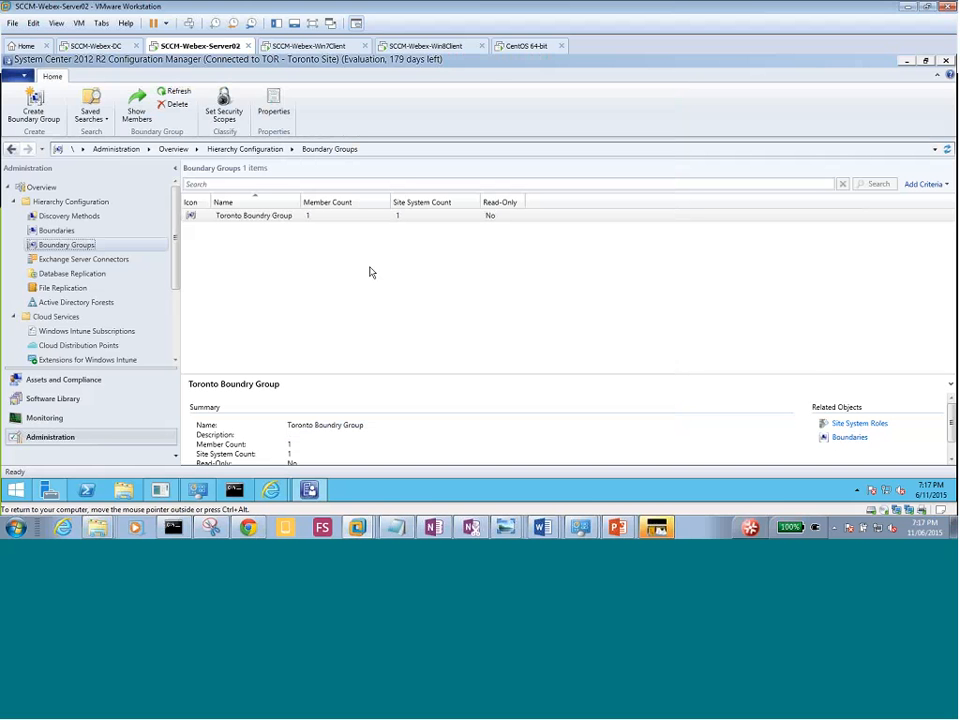
{"action": "left_click", "coordinate": [68, 232]}
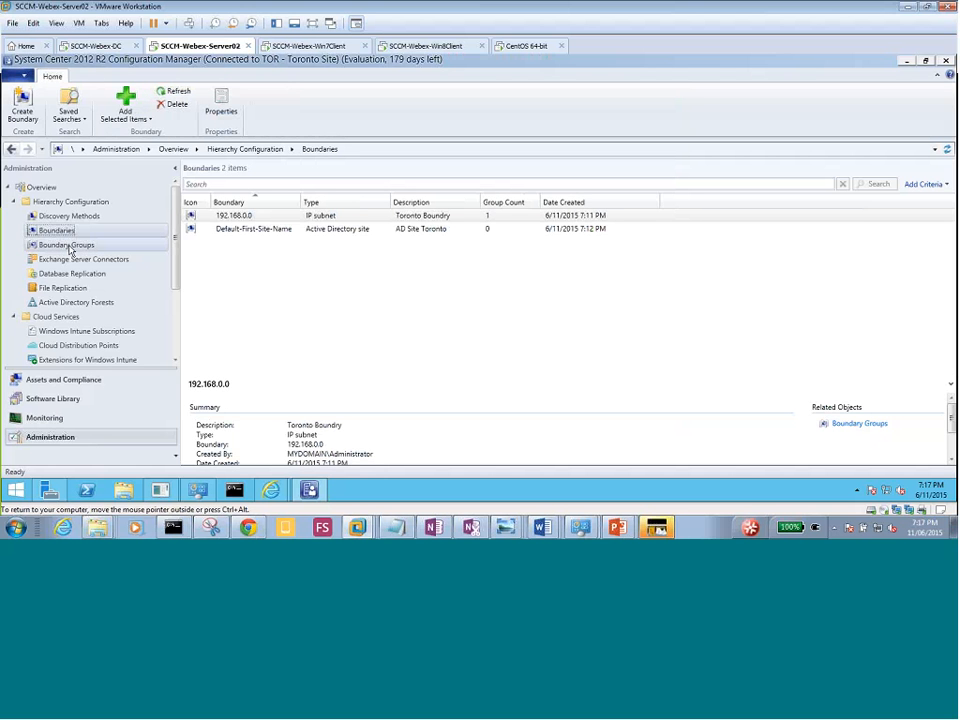
{"action": "left_click", "coordinate": [68, 246]}
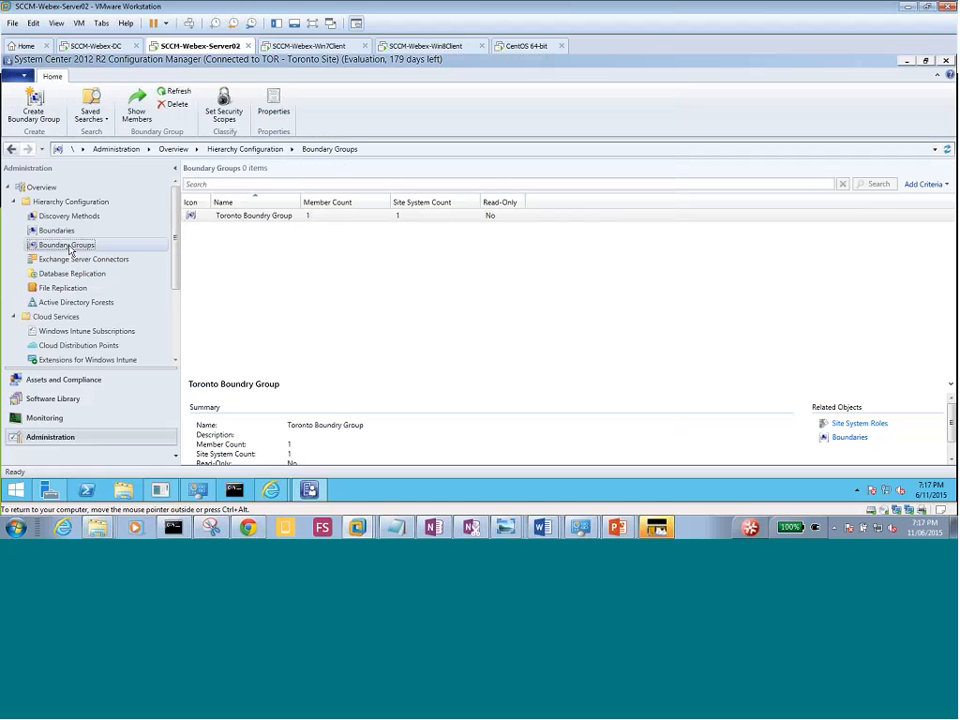
{"action": "left_click", "coordinate": [266, 219]}
{"action": "right_click", "coordinate": [266, 219]}
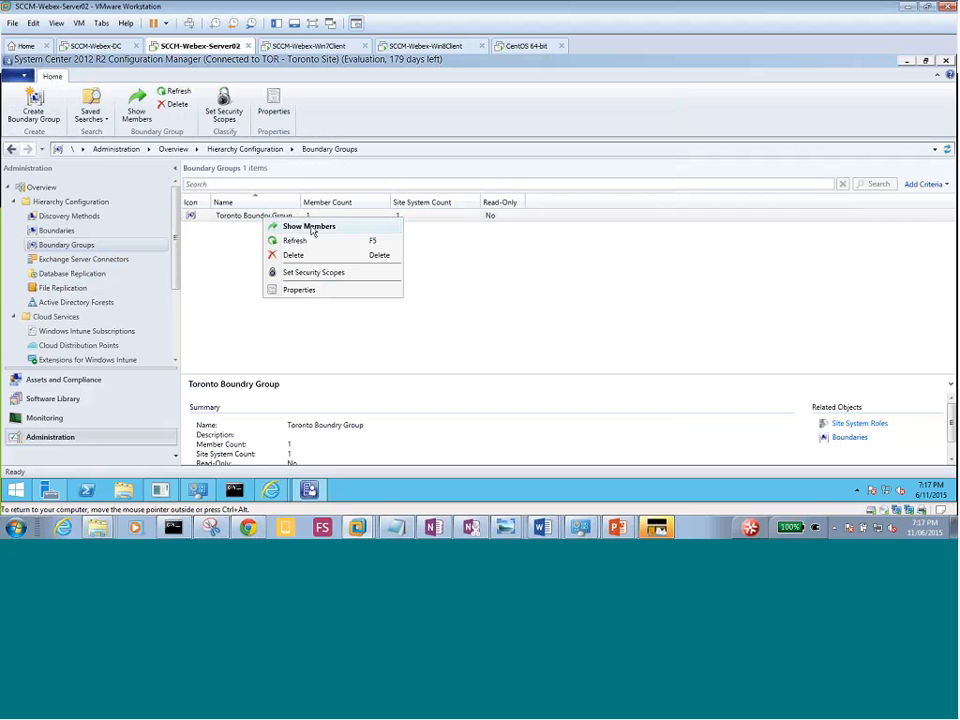
{"action": "left_click", "coordinate": [311, 229]}
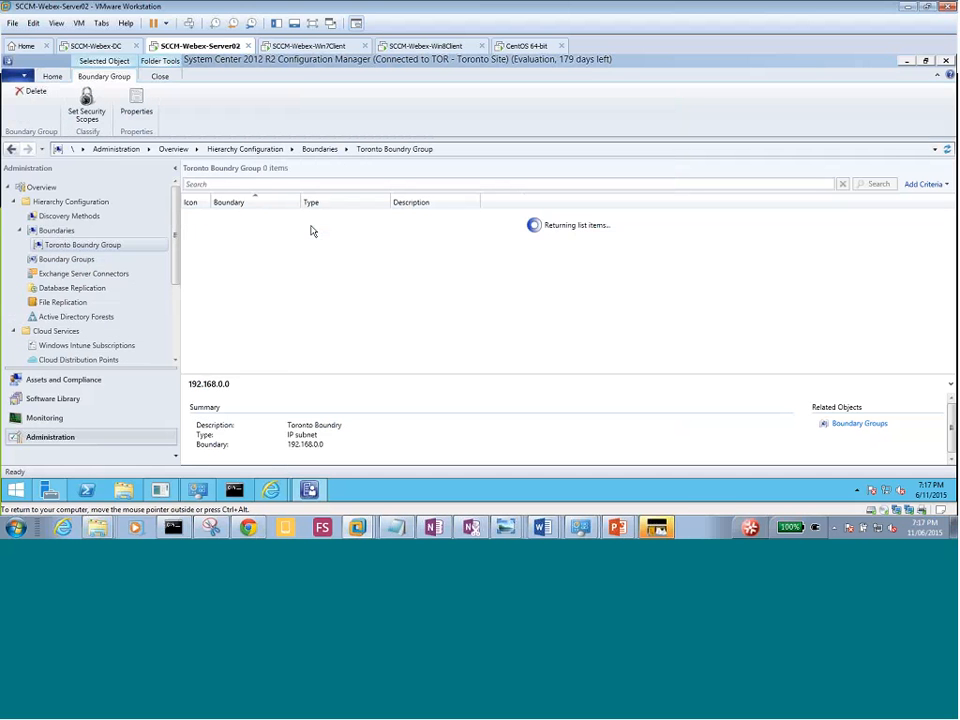
{"action": "left_click", "coordinate": [76, 262]}
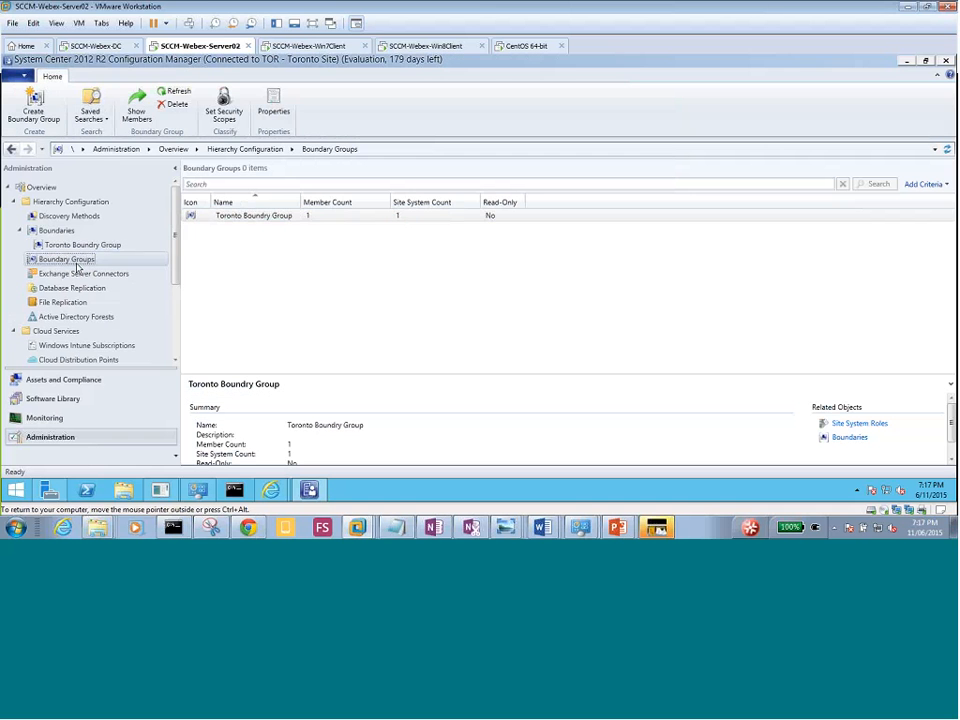
{"action": "right_click", "coordinate": [78, 265]}
{"action": "left_click", "coordinate": [261, 217]}
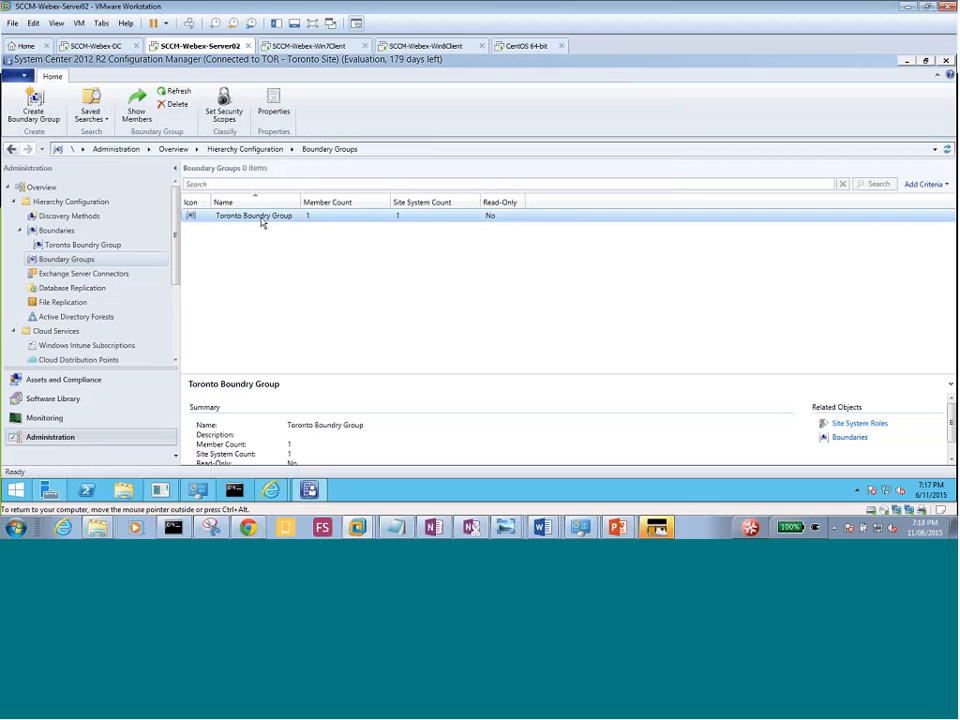
{"action": "right_click", "coordinate": [262, 218]}
Review Toronto Boundry Group's boundaries, adding Default-First-Site-Name, then cancel without saving changes.
{"action": "left_click", "coordinate": [297, 289]}
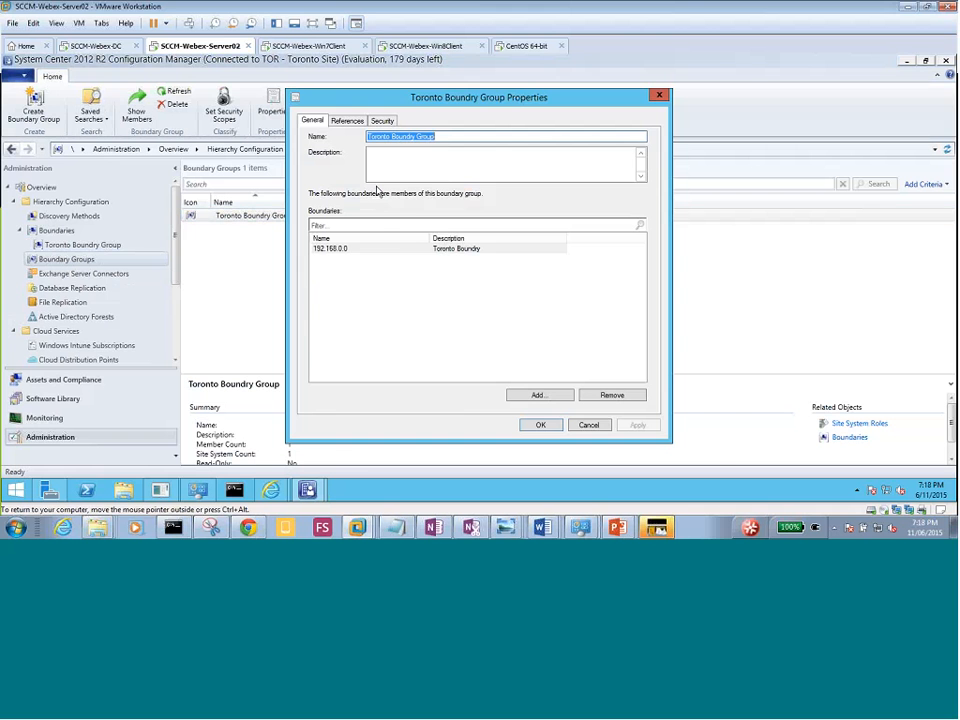
{"action": "left_click", "coordinate": [519, 396]}
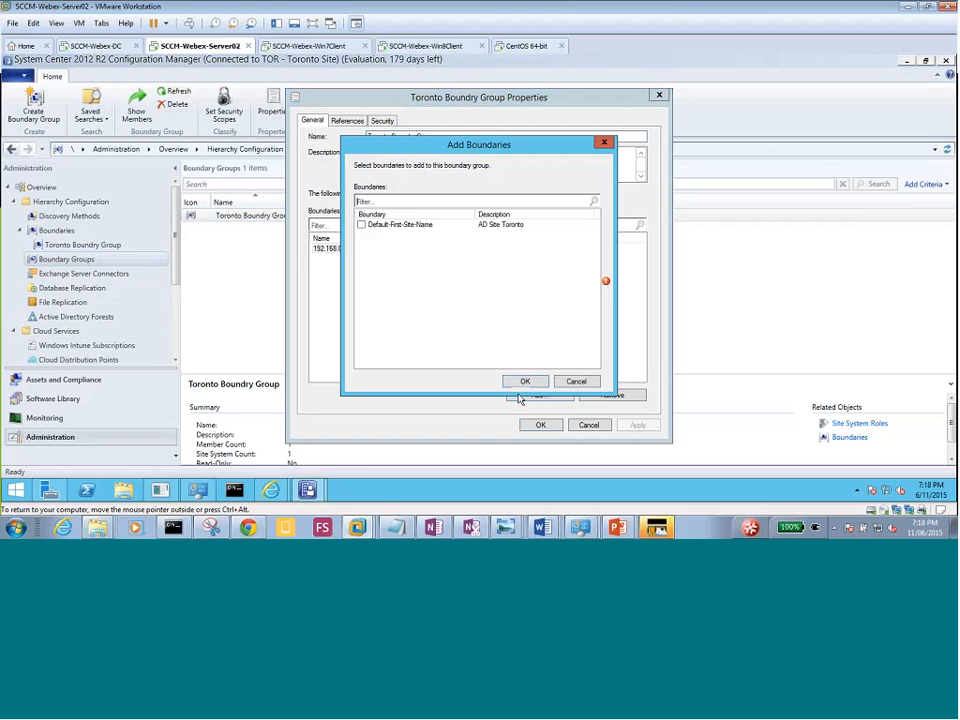
{"action": "left_click", "coordinate": [361, 225]}
{"action": "left_click", "coordinate": [525, 384]}
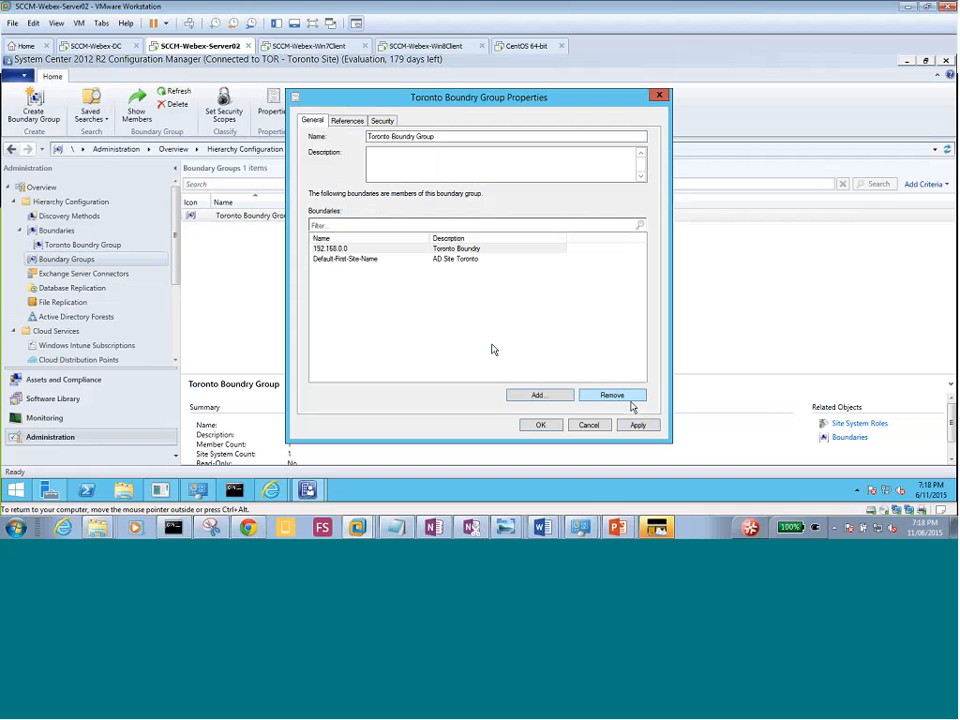
{"action": "left_click", "coordinate": [370, 259]}
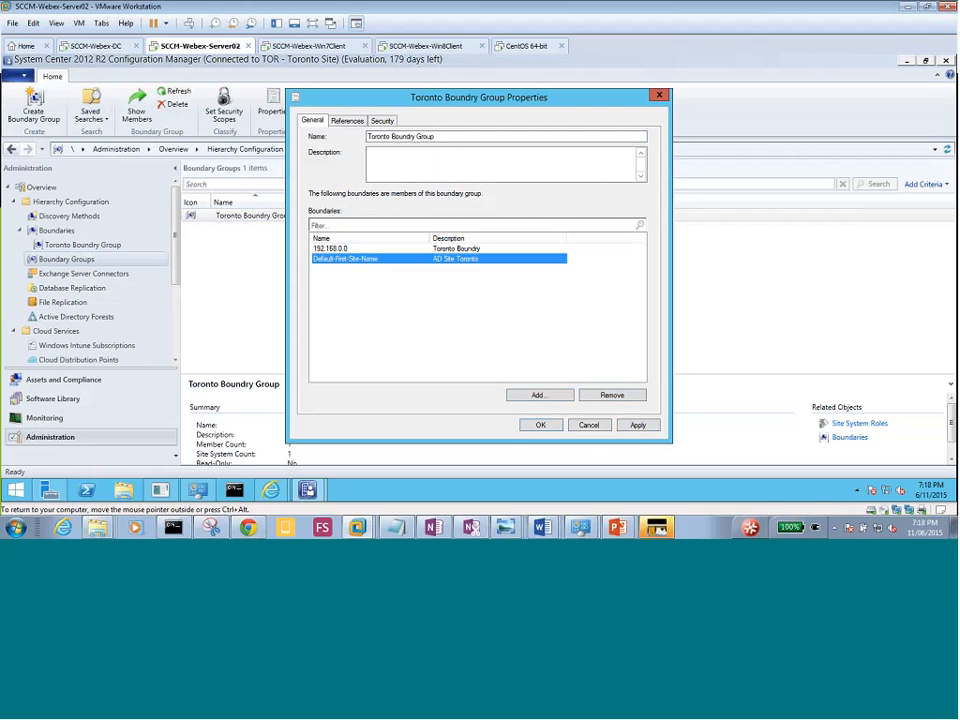
{"action": "left_click", "coordinate": [586, 424]}
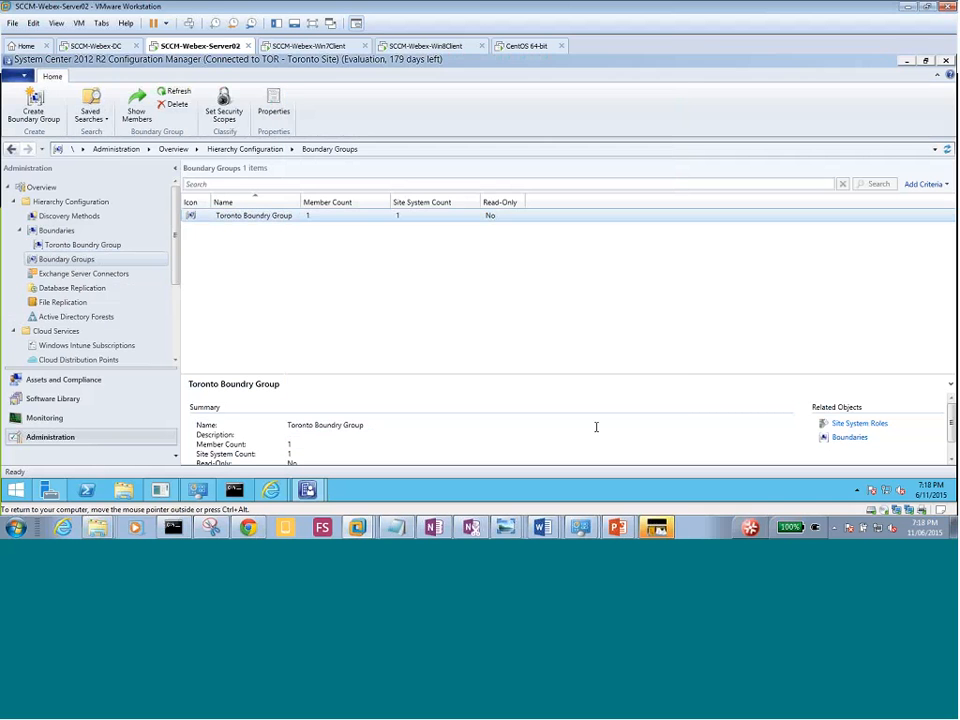
Inspect the Default-First-Site-Name boundary's site systems and boundary groups, then cancel its properties.
{"action": "left_click", "coordinate": [379, 281]}
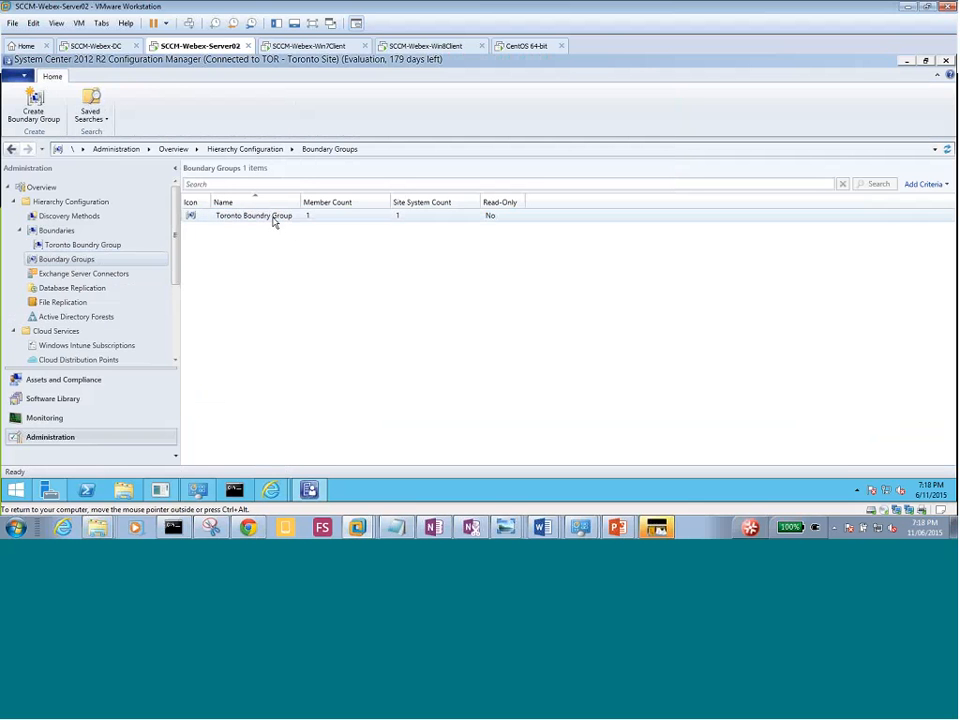
{"action": "left_click", "coordinate": [60, 231]}
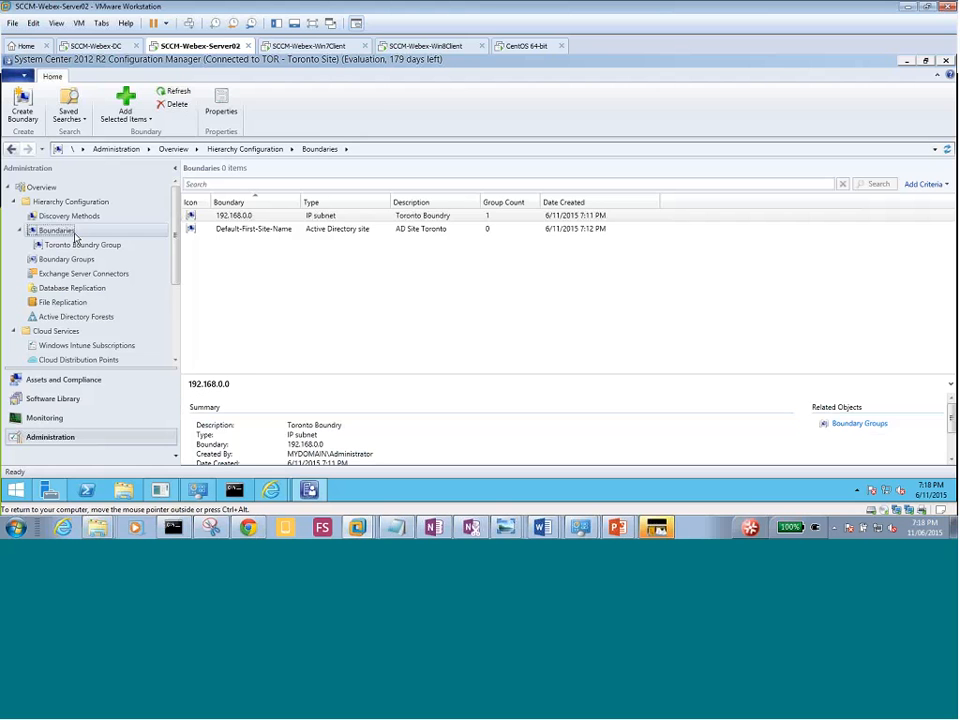
{"action": "left_click", "coordinate": [245, 233]}
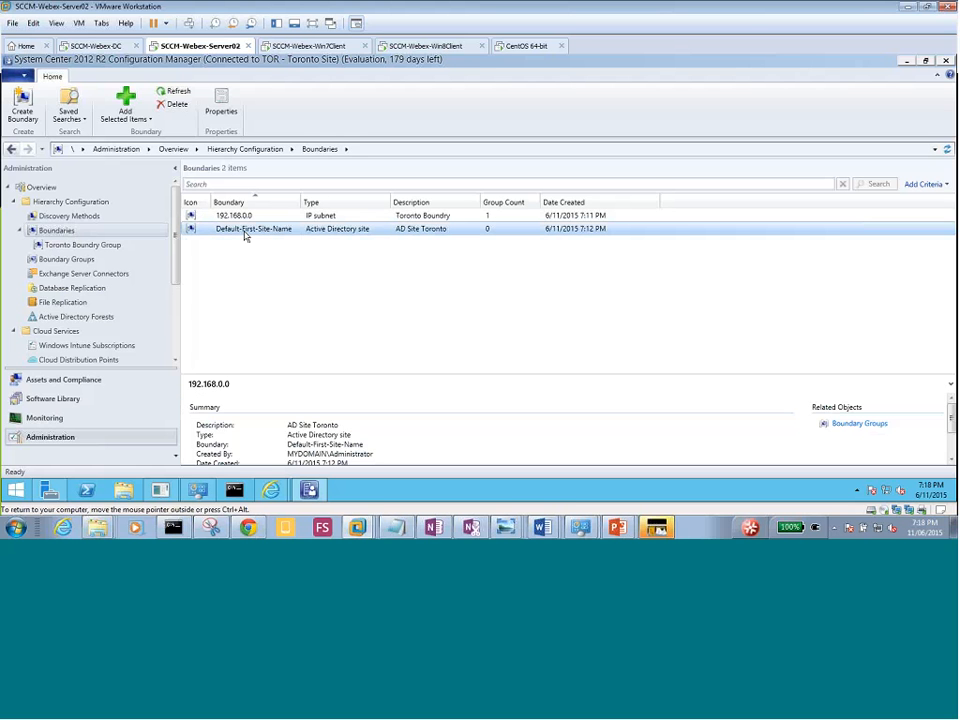
{"action": "right_click", "coordinate": [245, 234]}
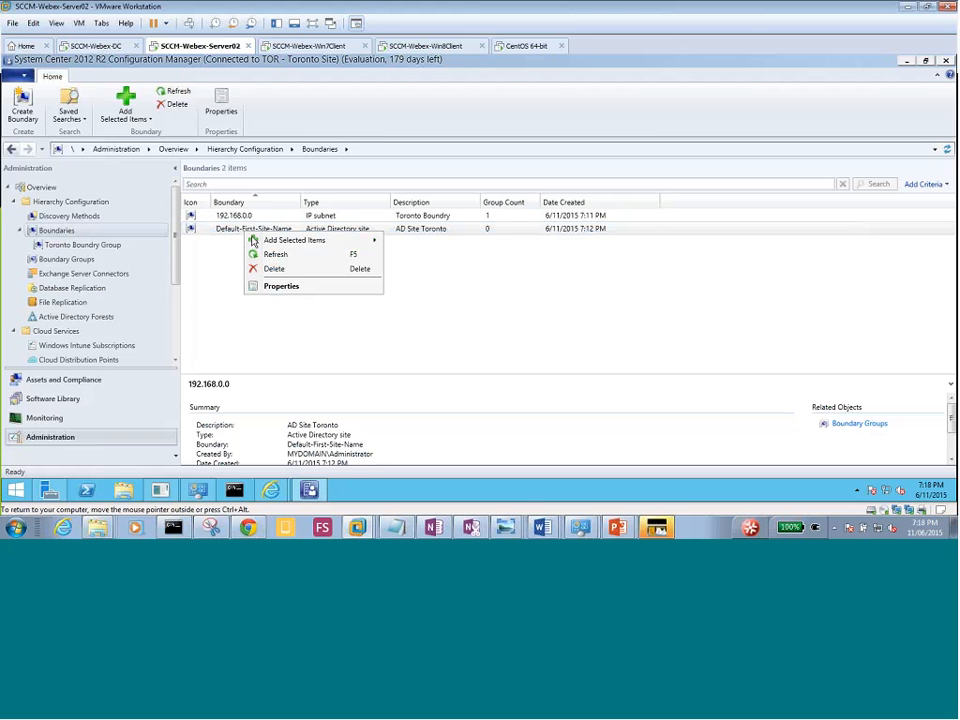
{"action": "left_click", "coordinate": [282, 287]}
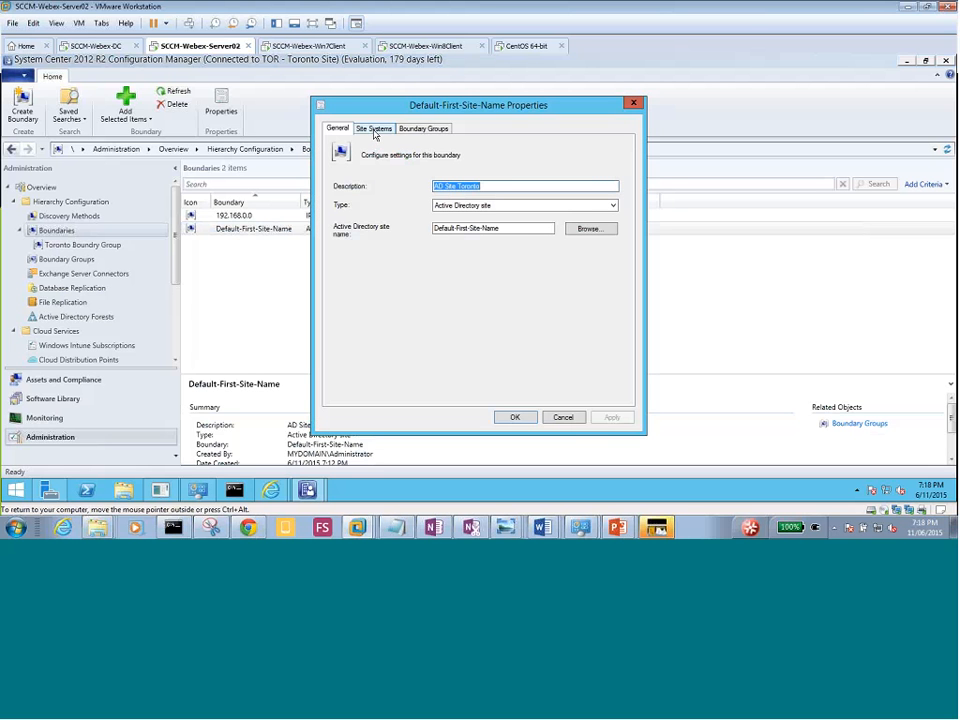
{"action": "left_click", "coordinate": [374, 129]}
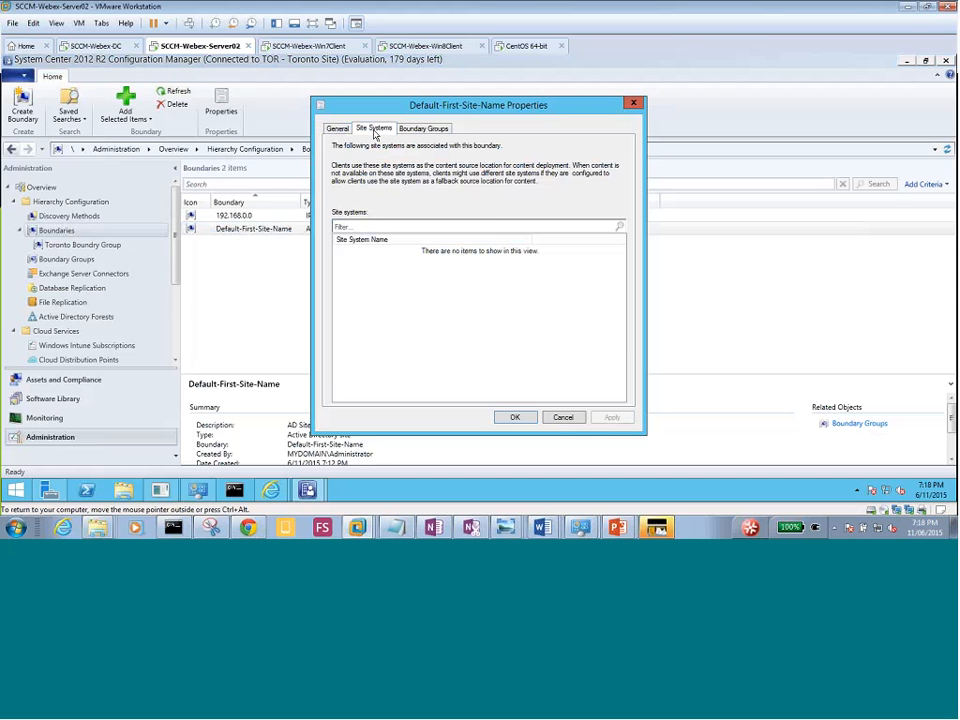
{"action": "left_click", "coordinate": [421, 130]}
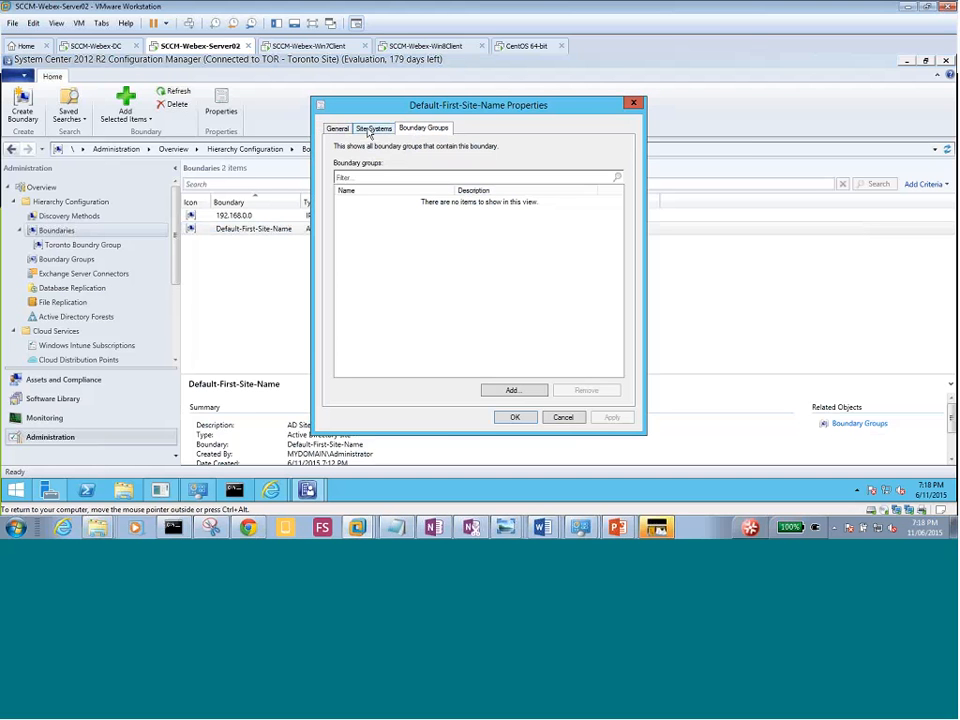
{"action": "left_click", "coordinate": [339, 129]}
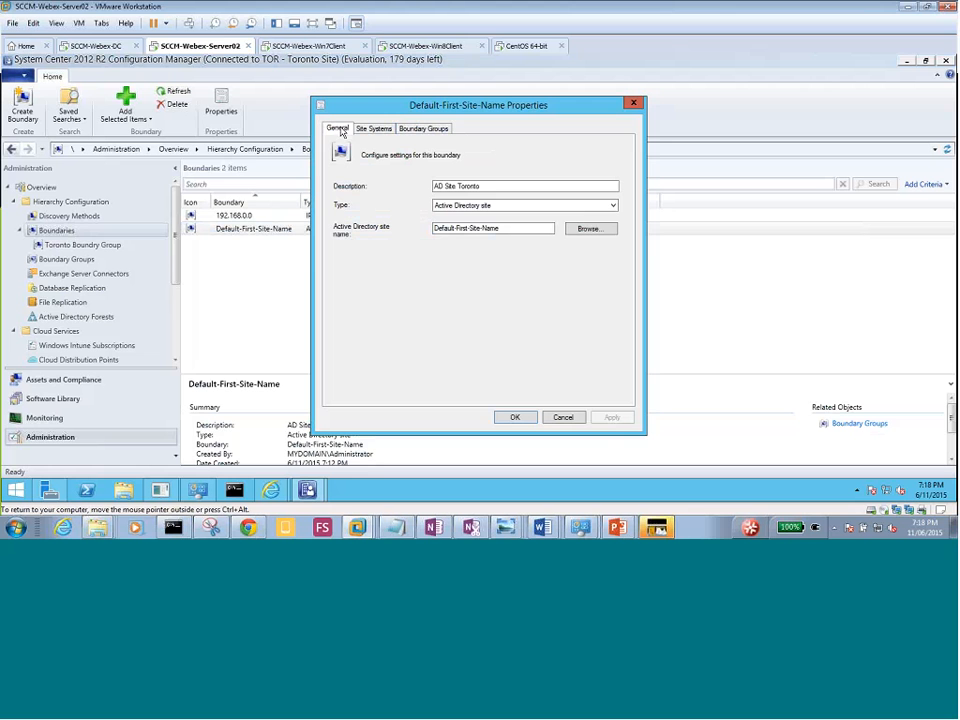
{"action": "left_click", "coordinate": [562, 418]}
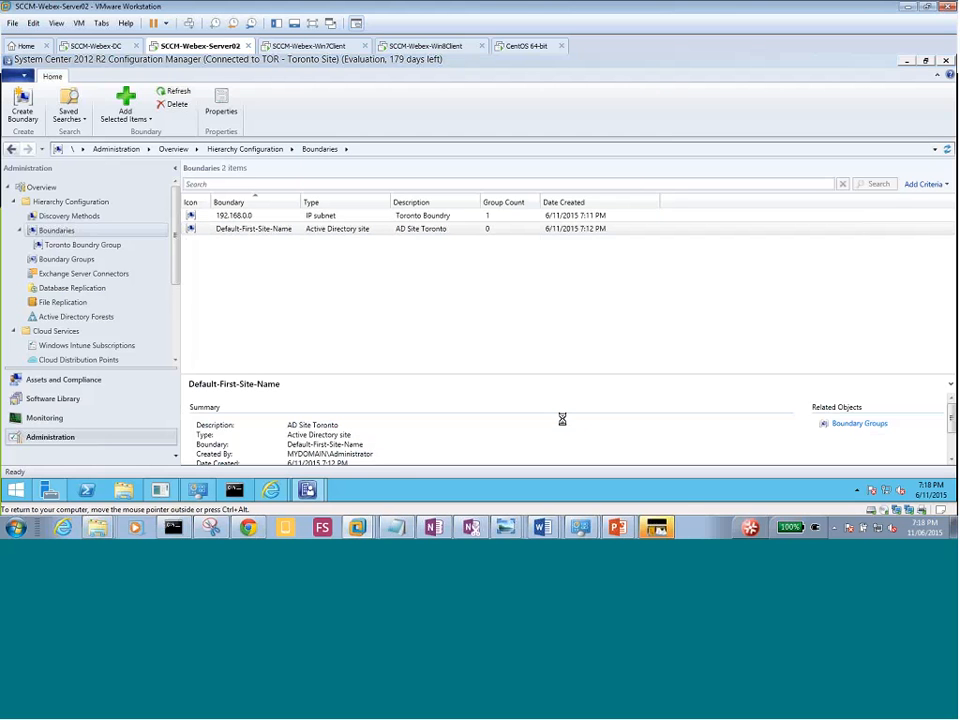
Confirm 192.168.0.0 is served by Server02 and belongs to Toronto Boundry Group.
{"action": "right_click", "coordinate": [233, 219]}
{"action": "left_click", "coordinate": [284, 271]}
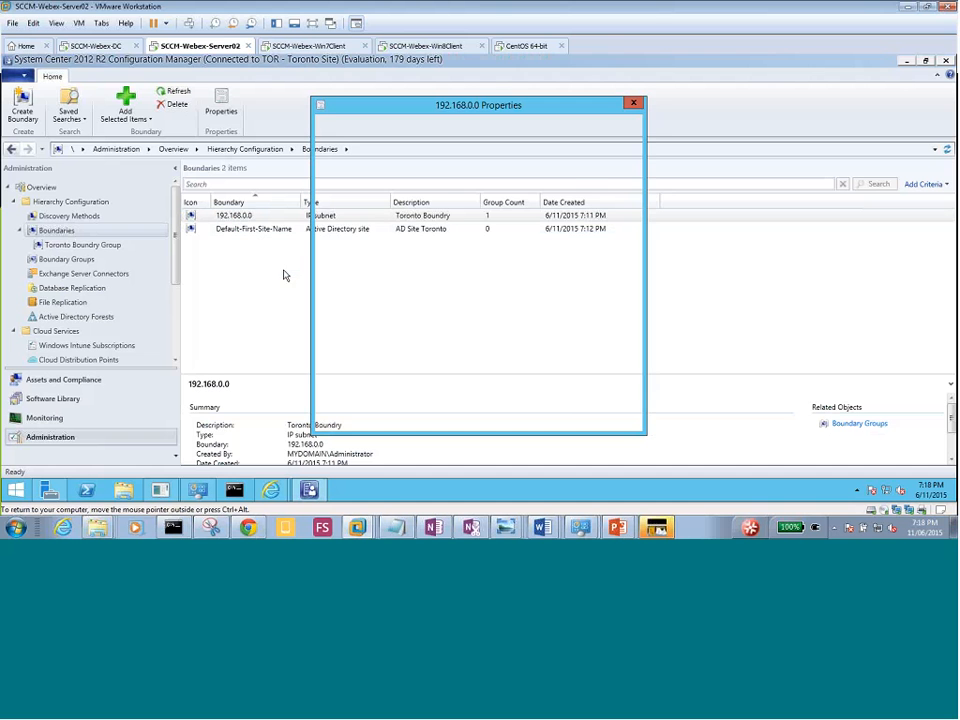
{"action": "left_click", "coordinate": [375, 129]}
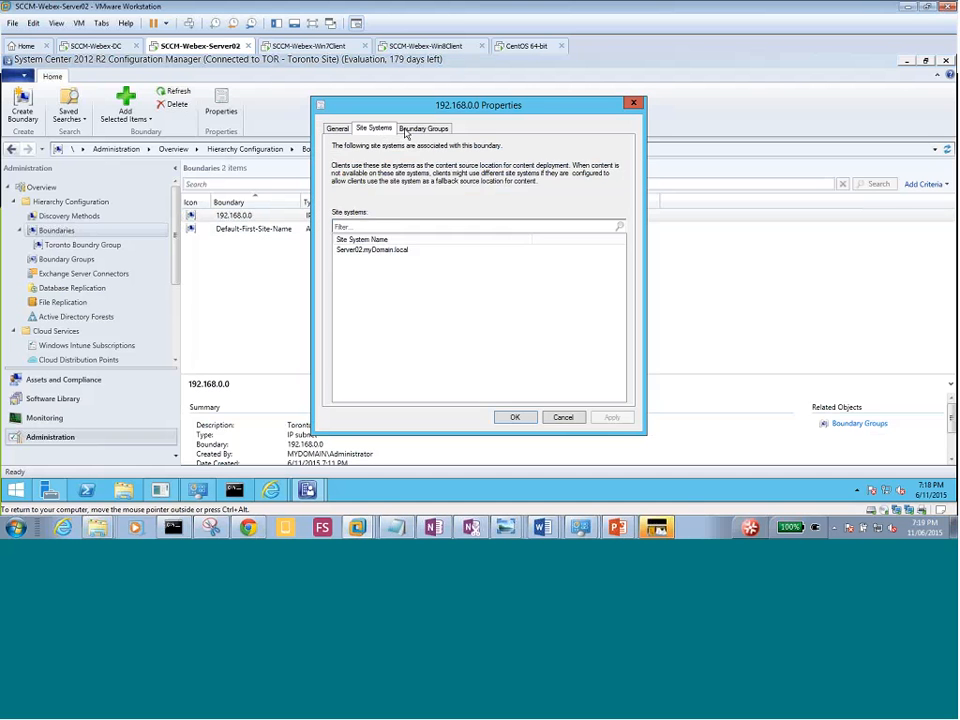
{"action": "left_click", "coordinate": [433, 130]}
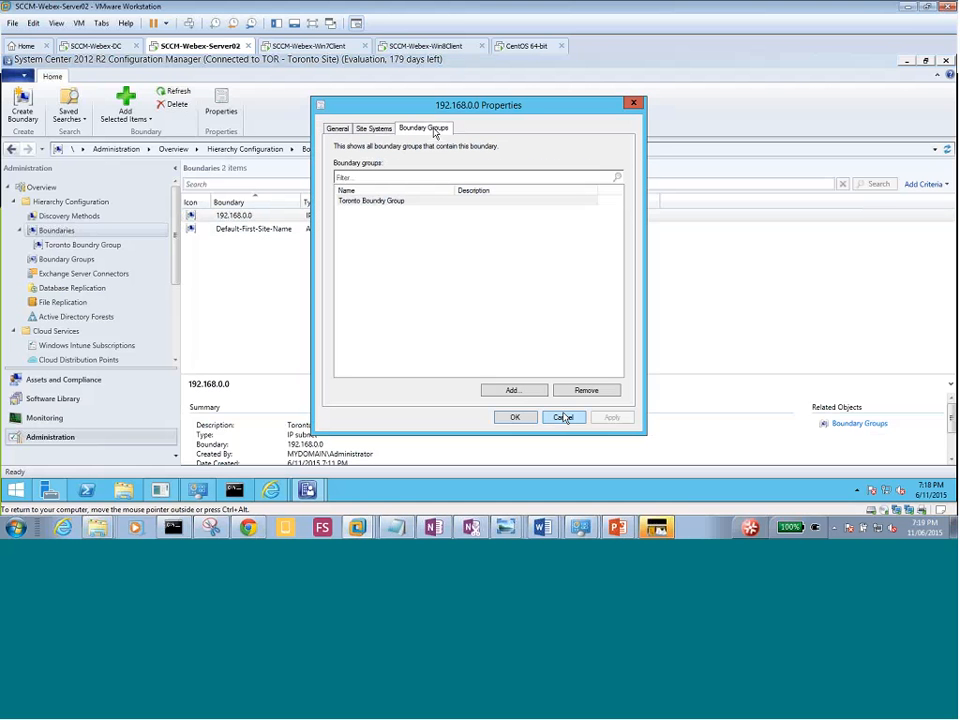
{"action": "left_click", "coordinate": [524, 422]}
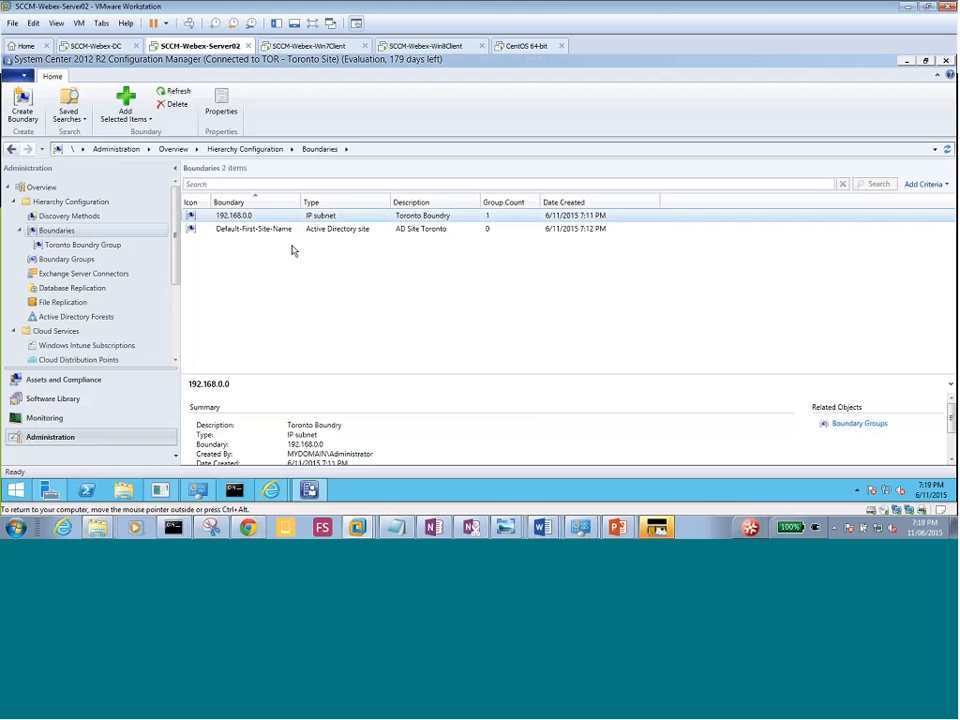
Check 192.168.0.0 under Toronto Boundry Group, then bring up the 'What Is a Boundary?' slide show.
{"action": "left_click", "coordinate": [70, 260]}
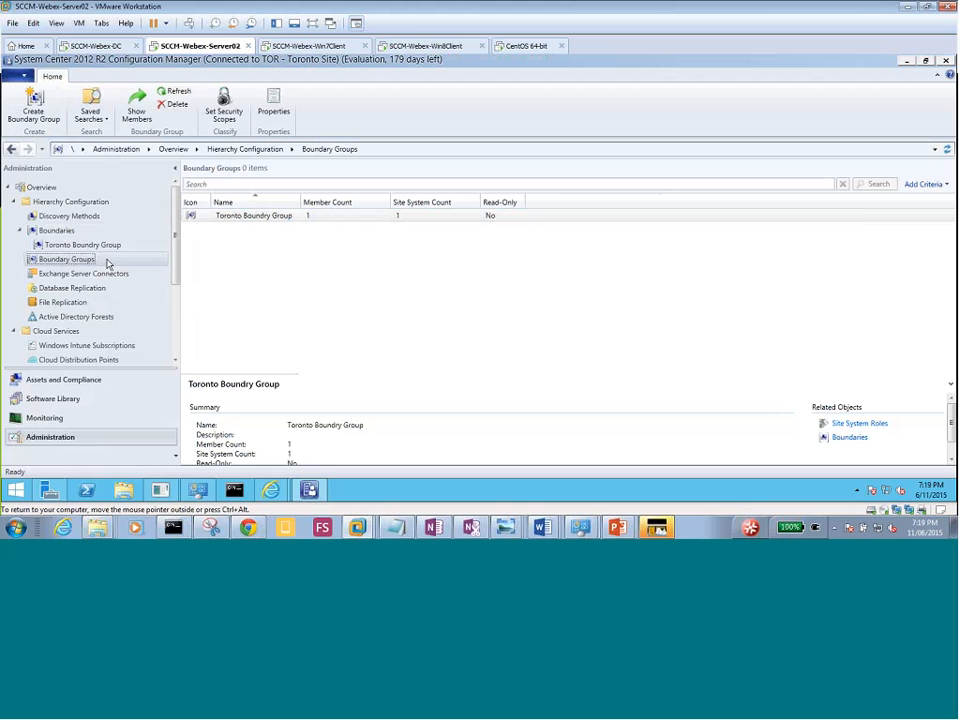
{"action": "left_click", "coordinate": [103, 247]}
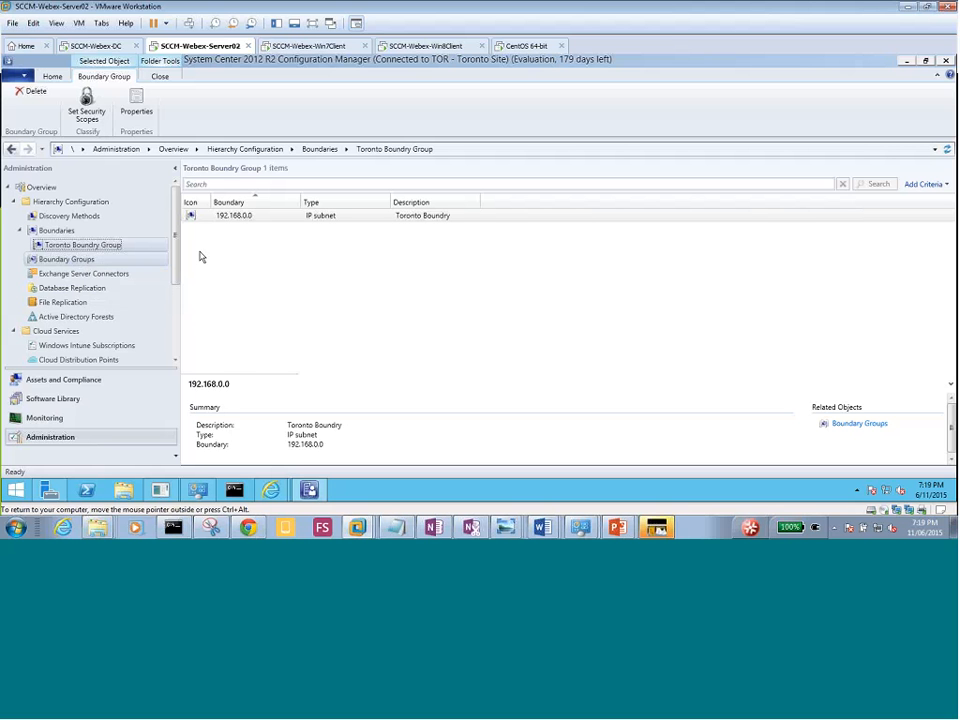
{"action": "left_click", "coordinate": [57, 231]}
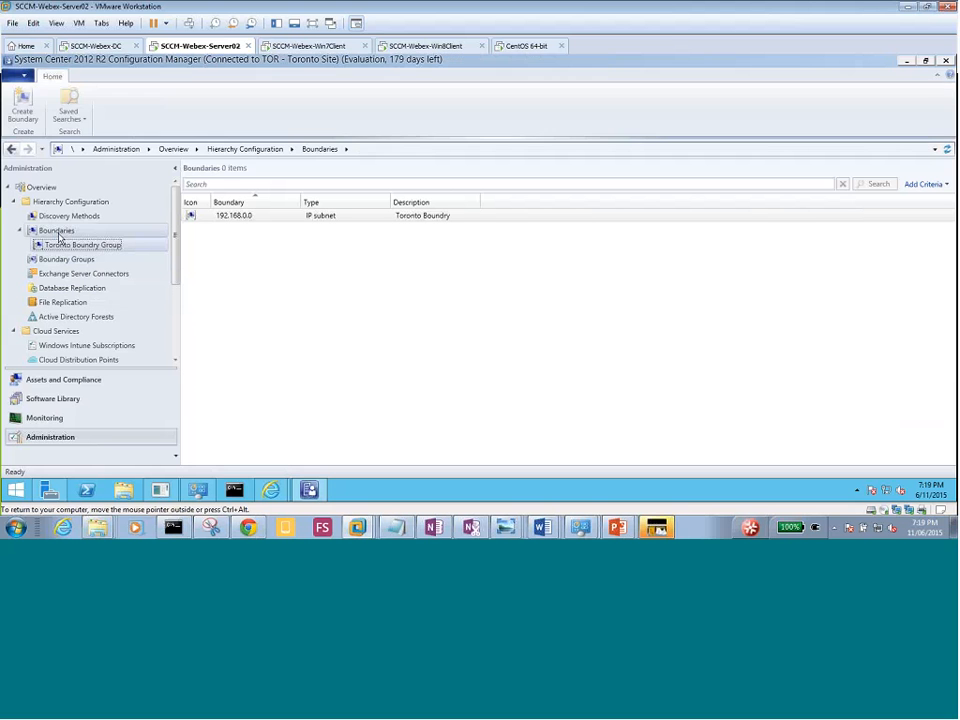
{"action": "left_click", "coordinate": [21, 231]}
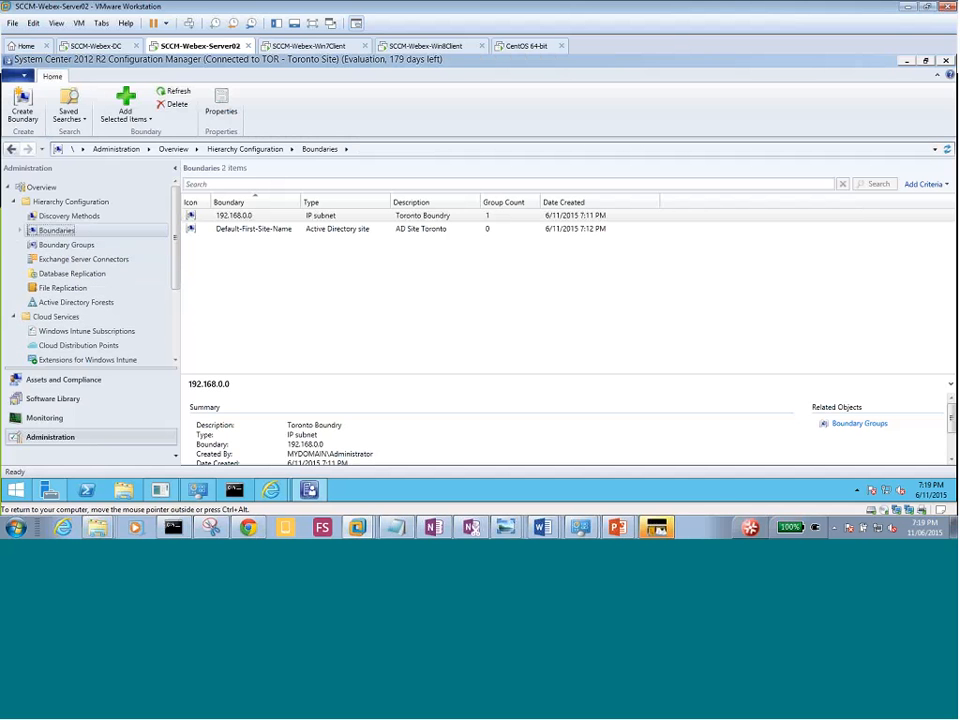
{"action": "mouse_move", "coordinate": [617, 527]}
{"action": "left_click", "coordinate": [620, 499]}
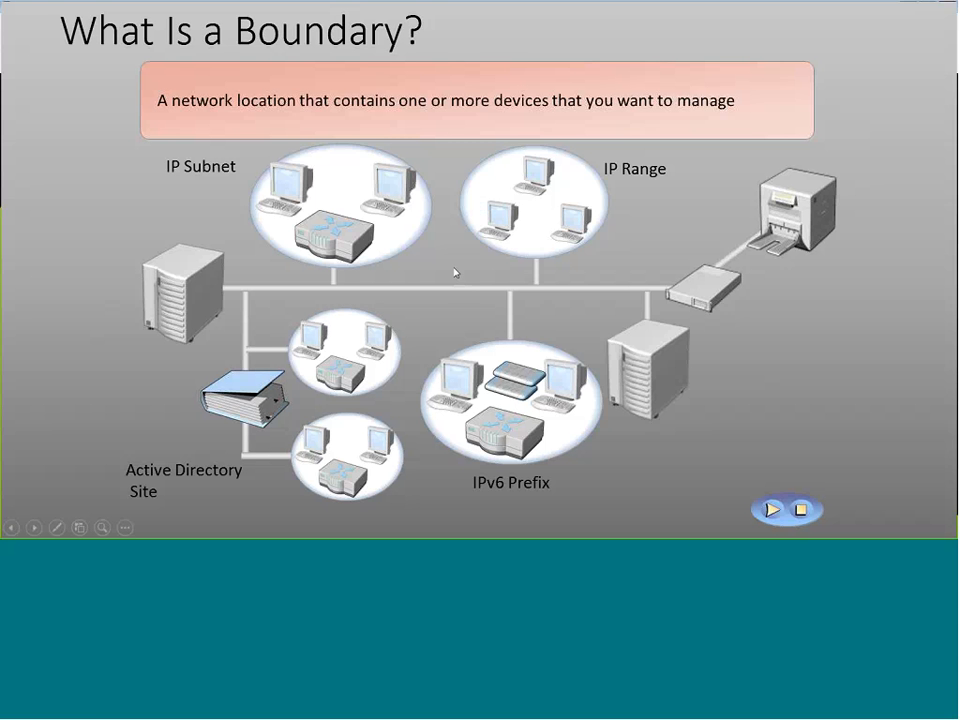
{"action": "left_click", "coordinate": [637, 271]}
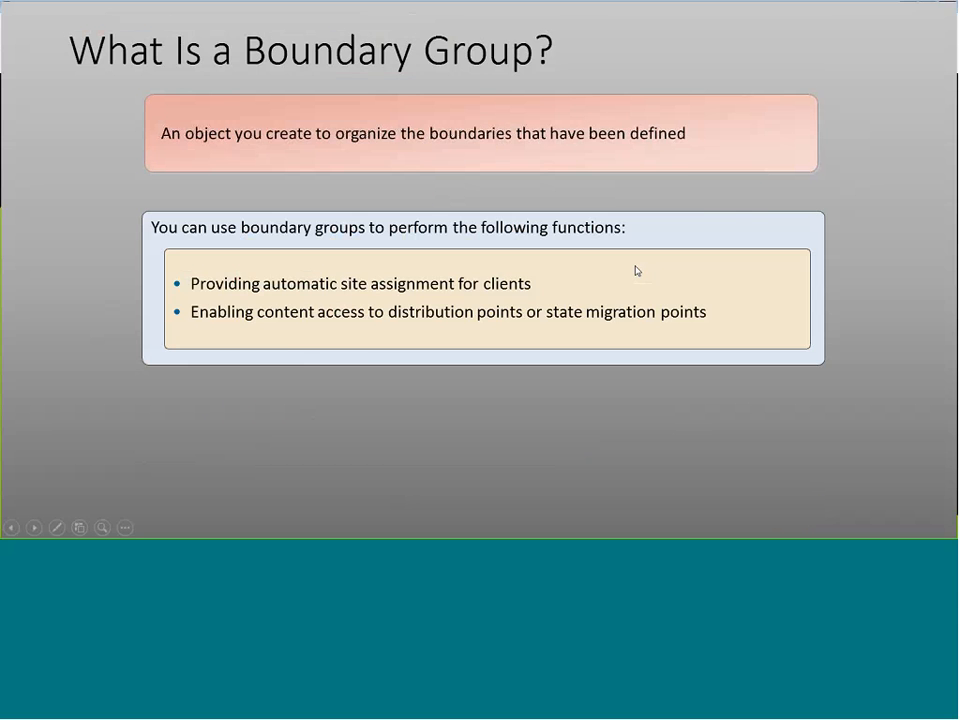
{"action": "key", "text": "Left"}
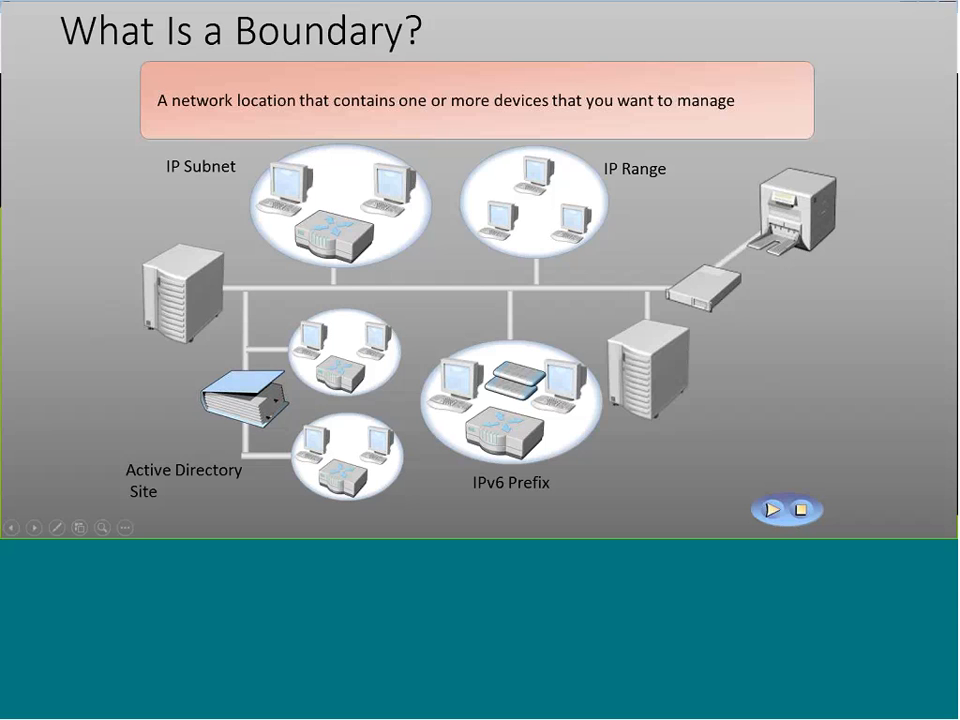
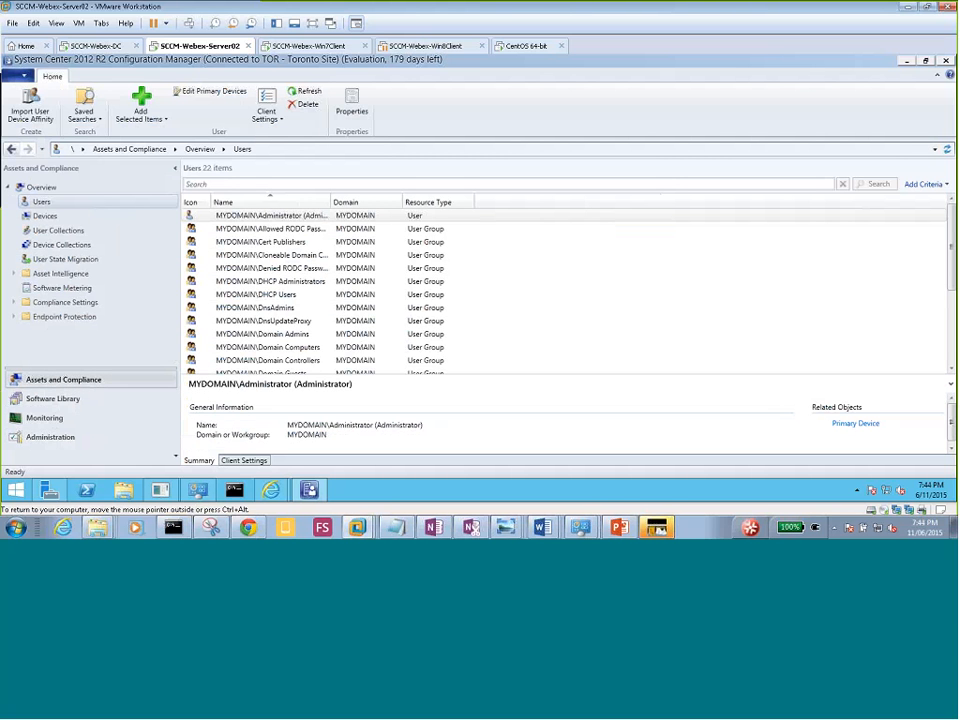
Browse Devices, then Device Collections, and open the All Systems collection's members.
{"action": "left_click", "coordinate": [45, 216]}
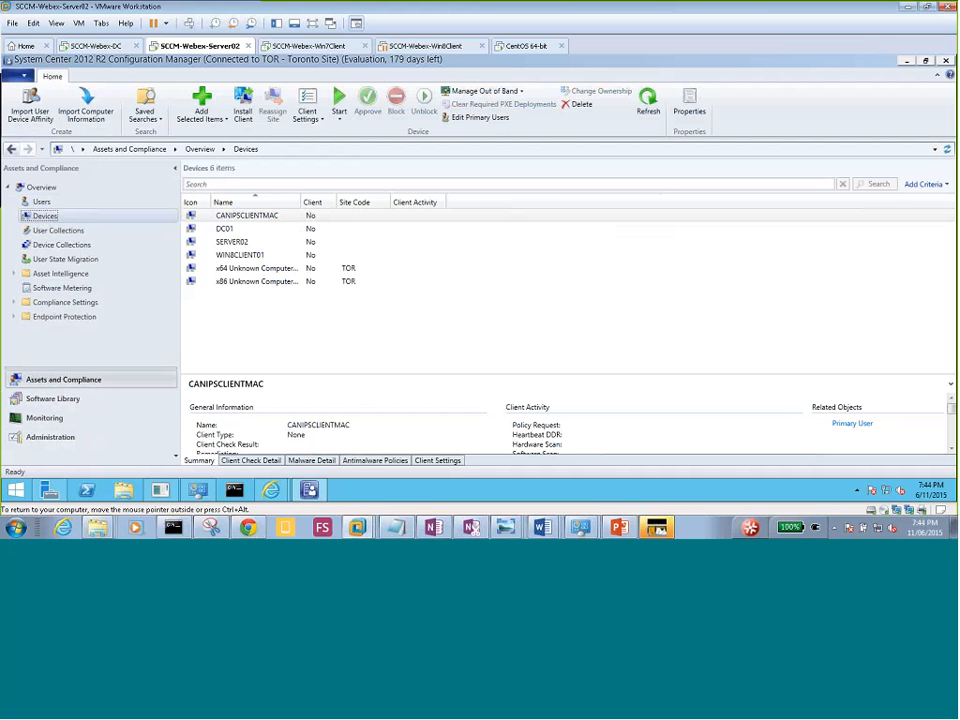
{"action": "left_click", "coordinate": [240, 320]}
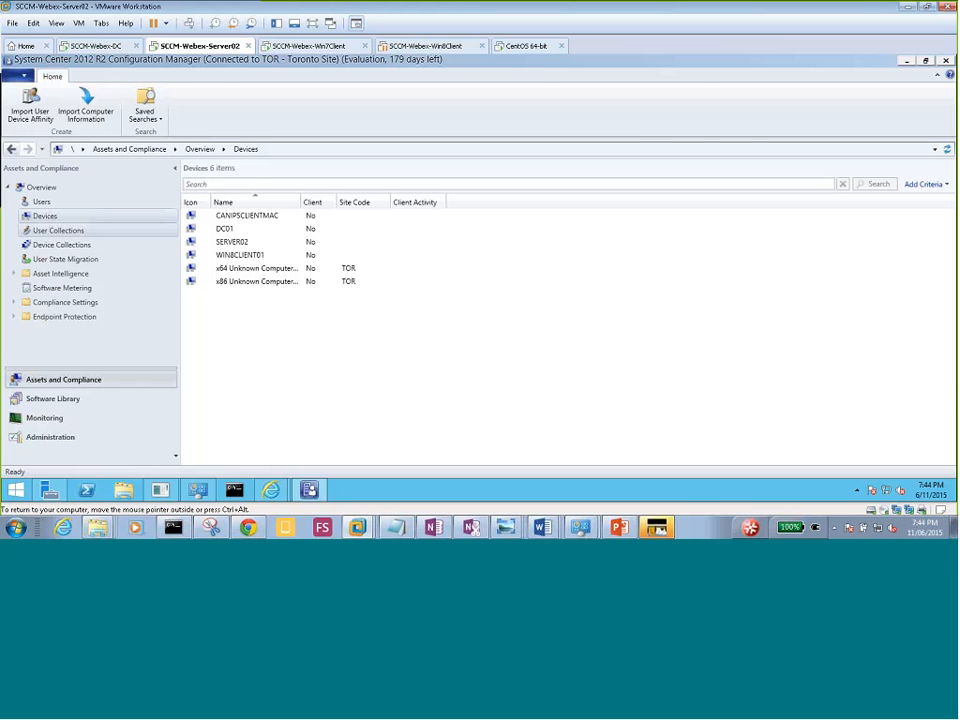
{"action": "left_click", "coordinate": [63, 245]}
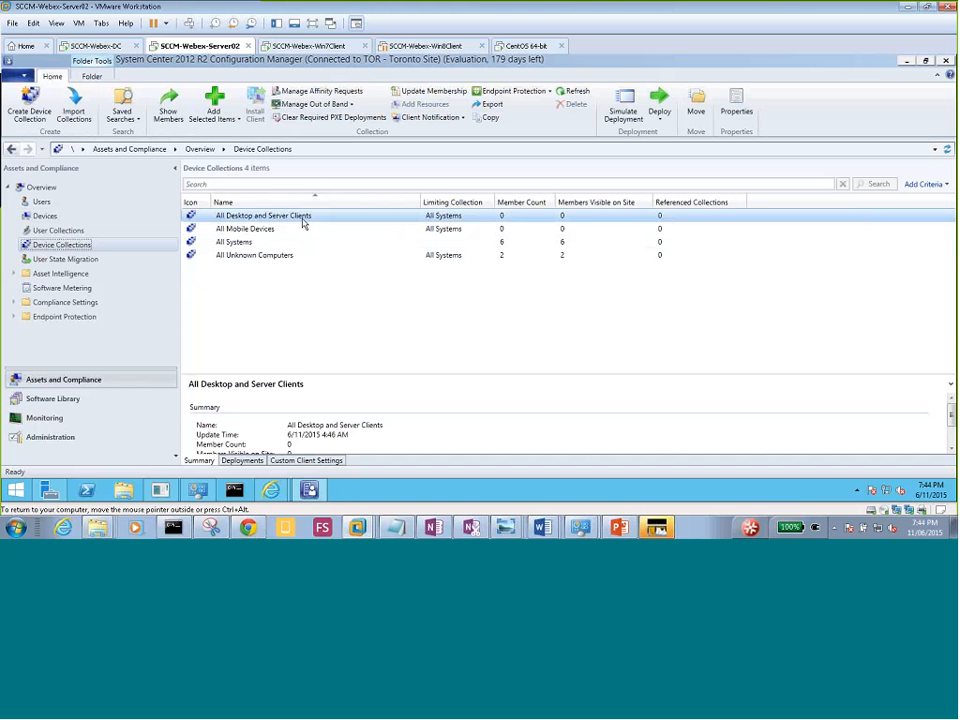
{"action": "left_click", "coordinate": [256, 258]}
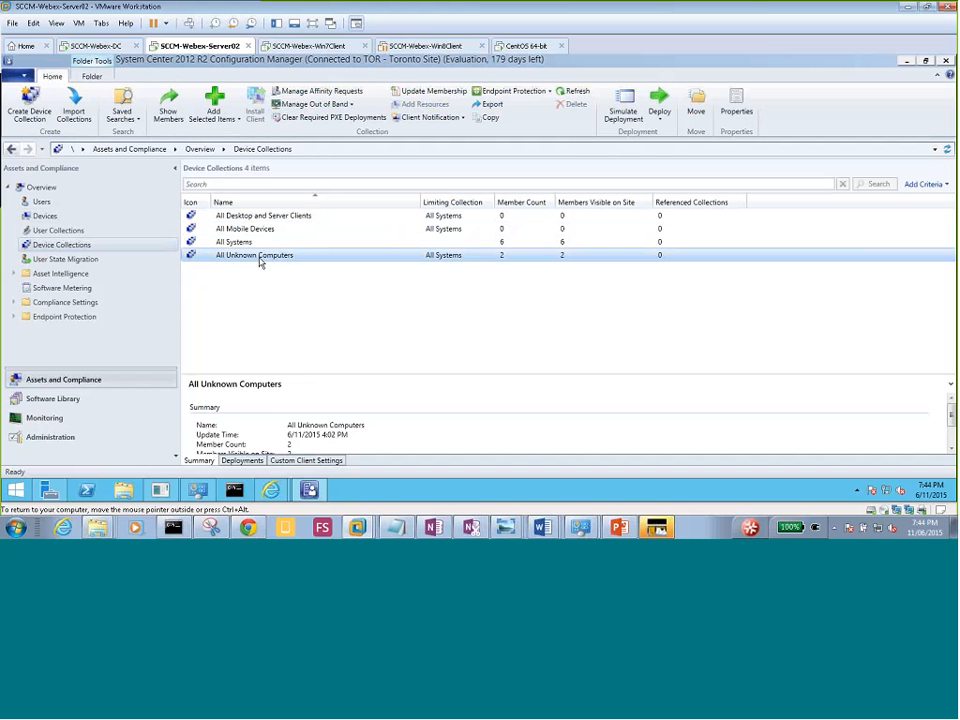
{"action": "left_click", "coordinate": [246, 245]}
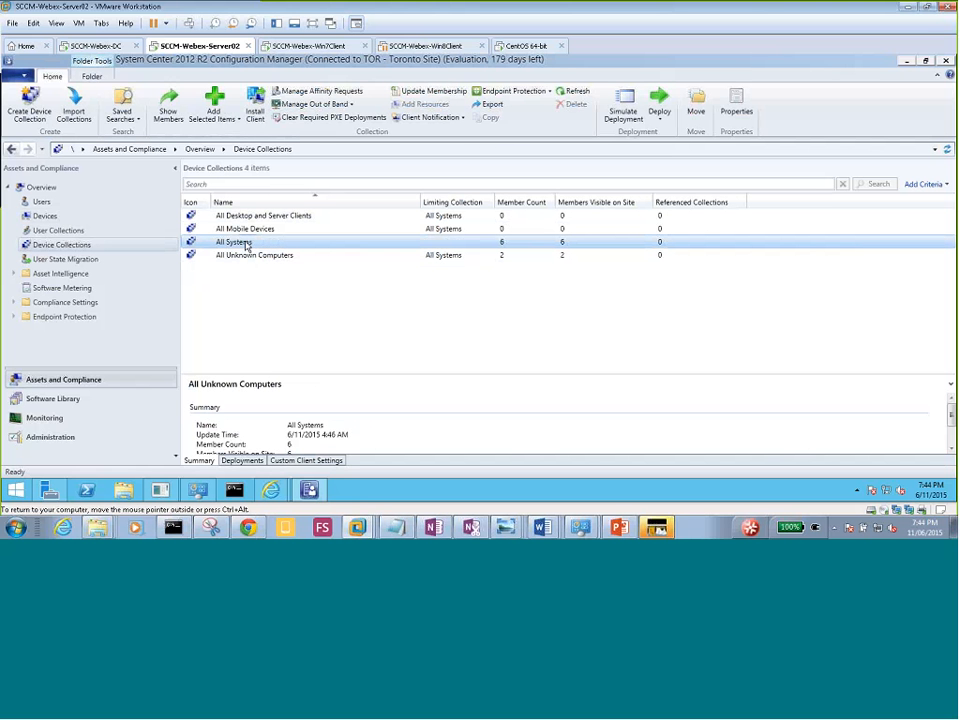
{"action": "double_click", "coordinate": [240, 245]}
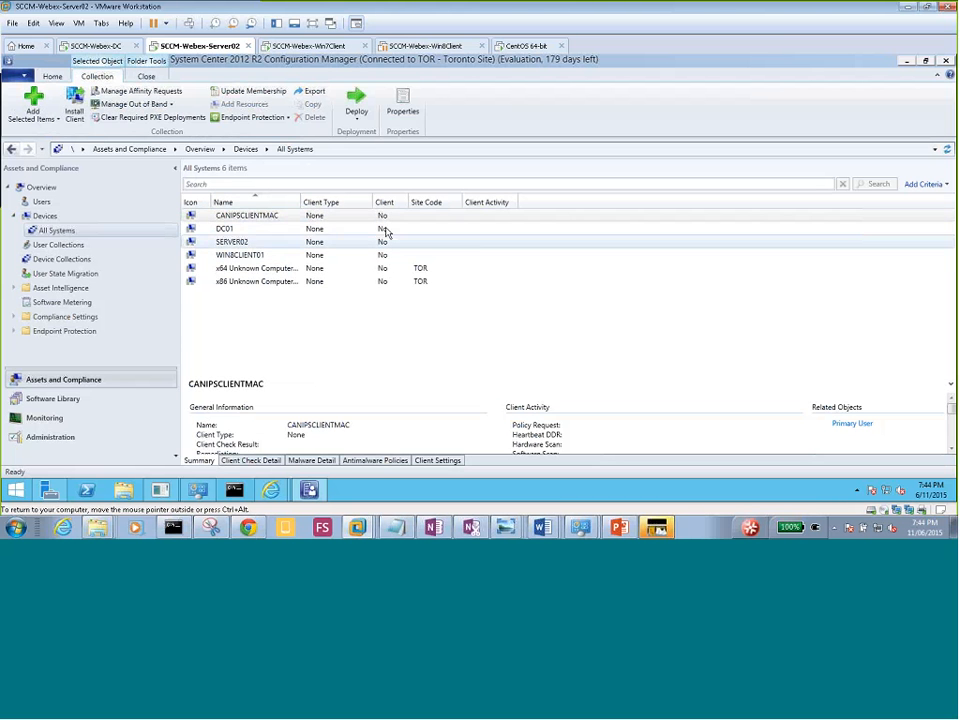
Check the All Users collection under User Collections, then return to Device Collections.
{"action": "left_click", "coordinate": [57, 246]}
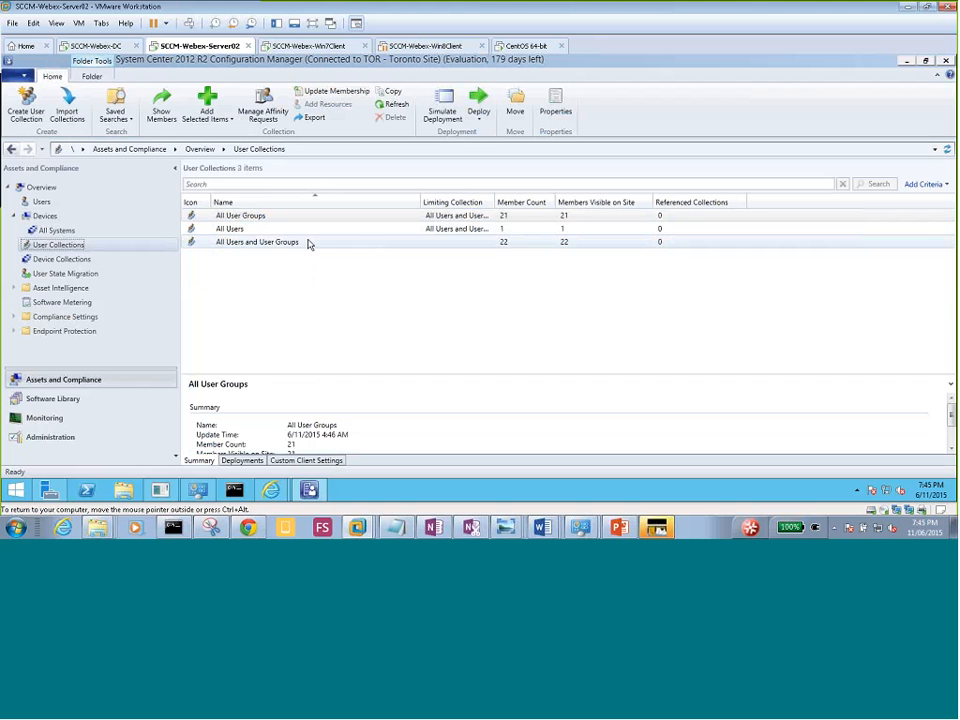
{"action": "left_click", "coordinate": [240, 232]}
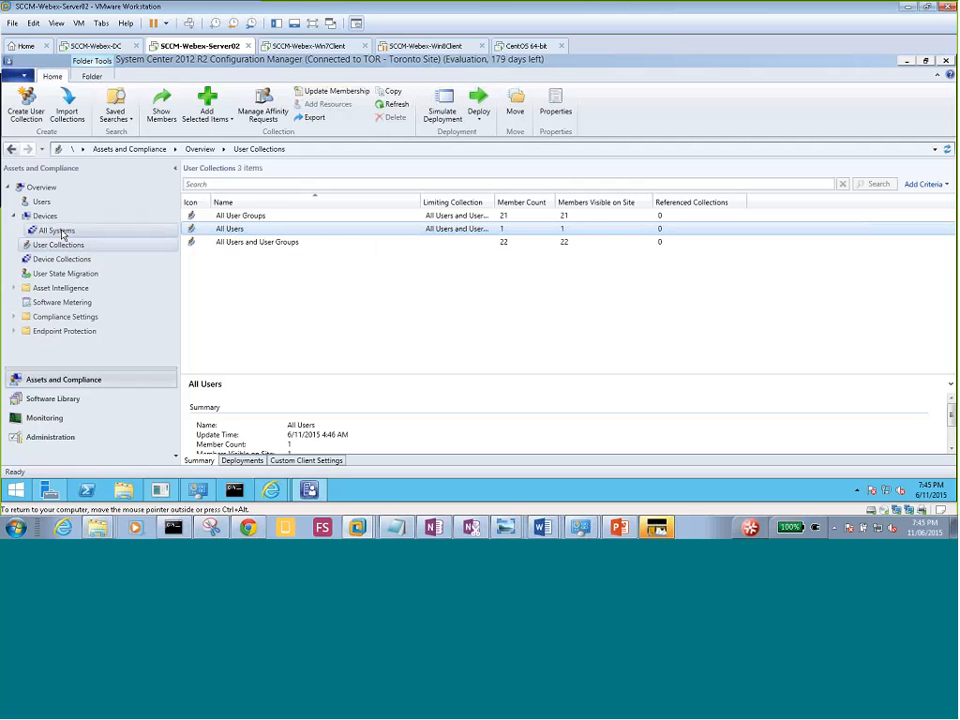
{"action": "left_click", "coordinate": [75, 259]}
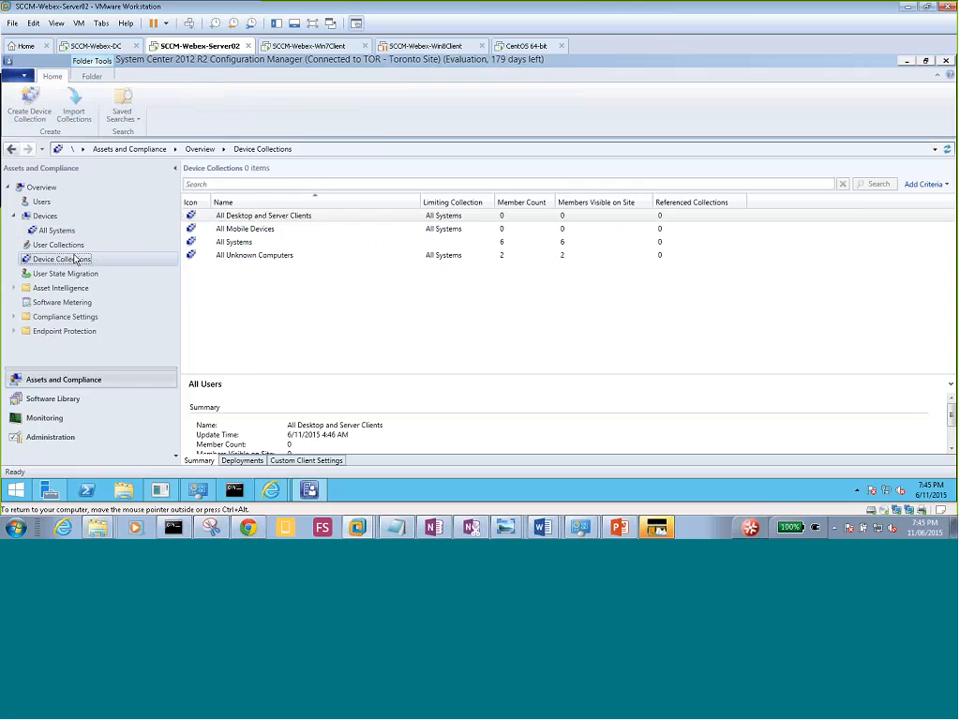
Create a device collection named 'All Toronto Devices' and browse for its limiting collection.
{"action": "right_click", "coordinate": [79, 264]}
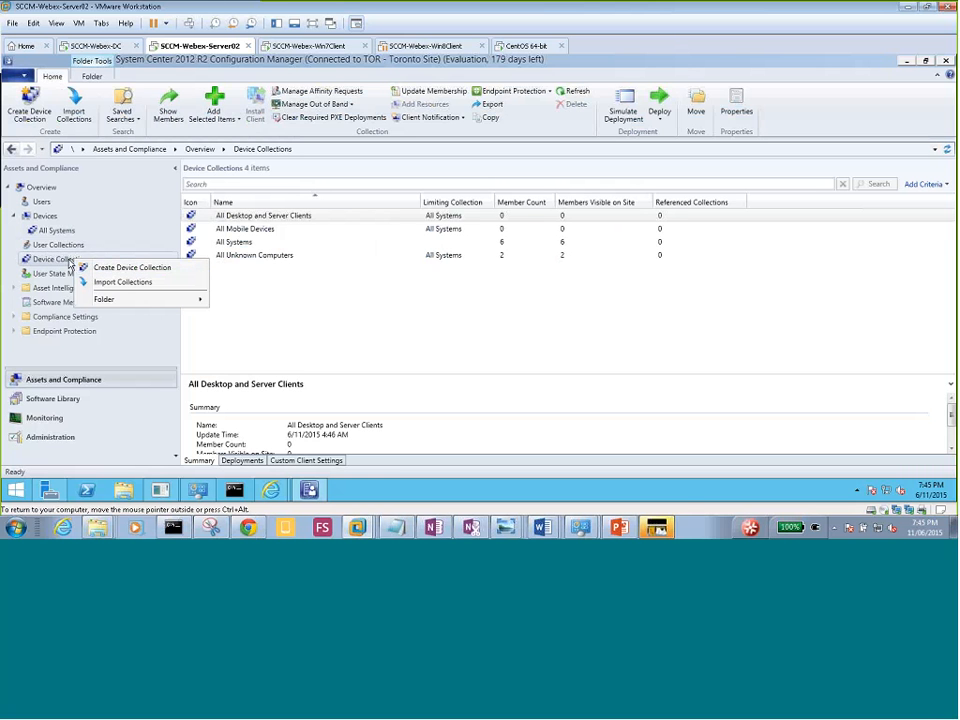
{"action": "left_click", "coordinate": [101, 266]}
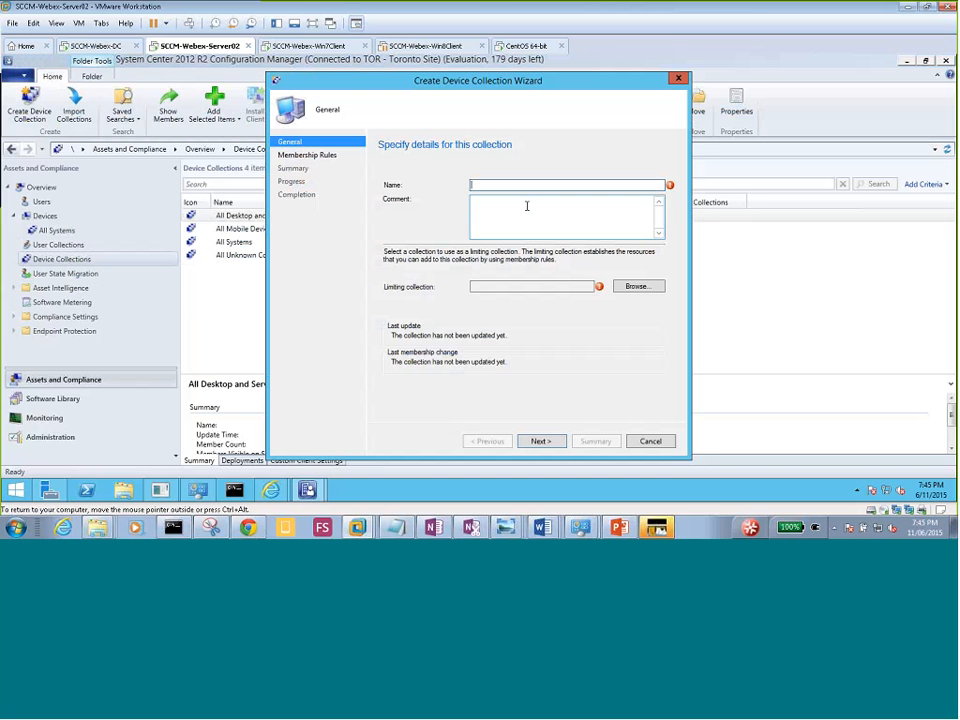
{"action": "type", "text": "All Toronto Devices"}
{"action": "left_click", "coordinate": [638, 289]}
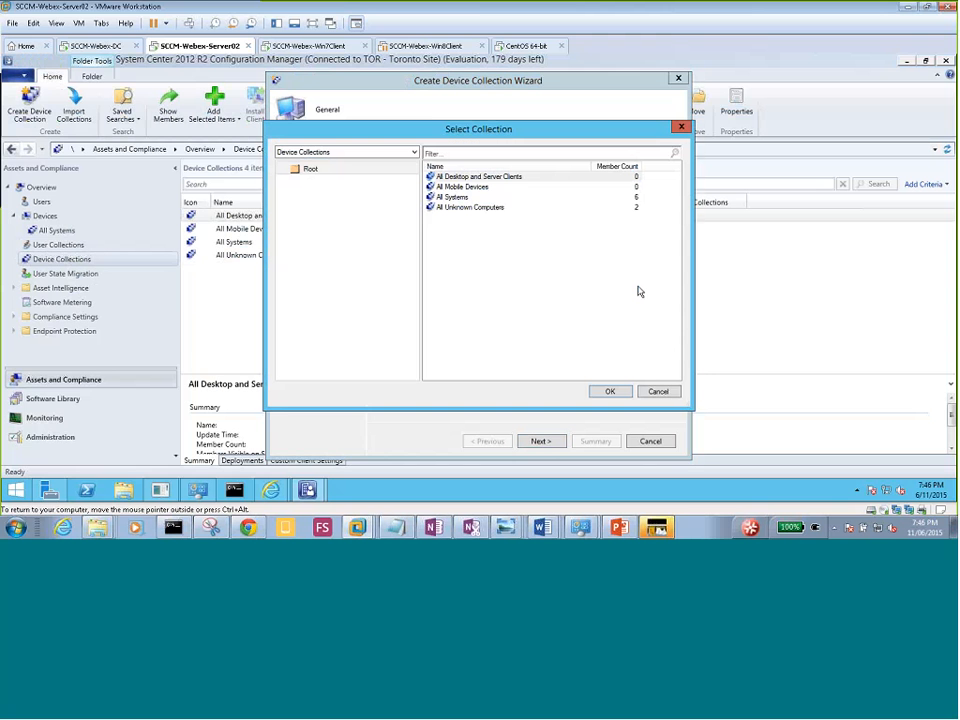
{"action": "left_click", "coordinate": [658, 392]}
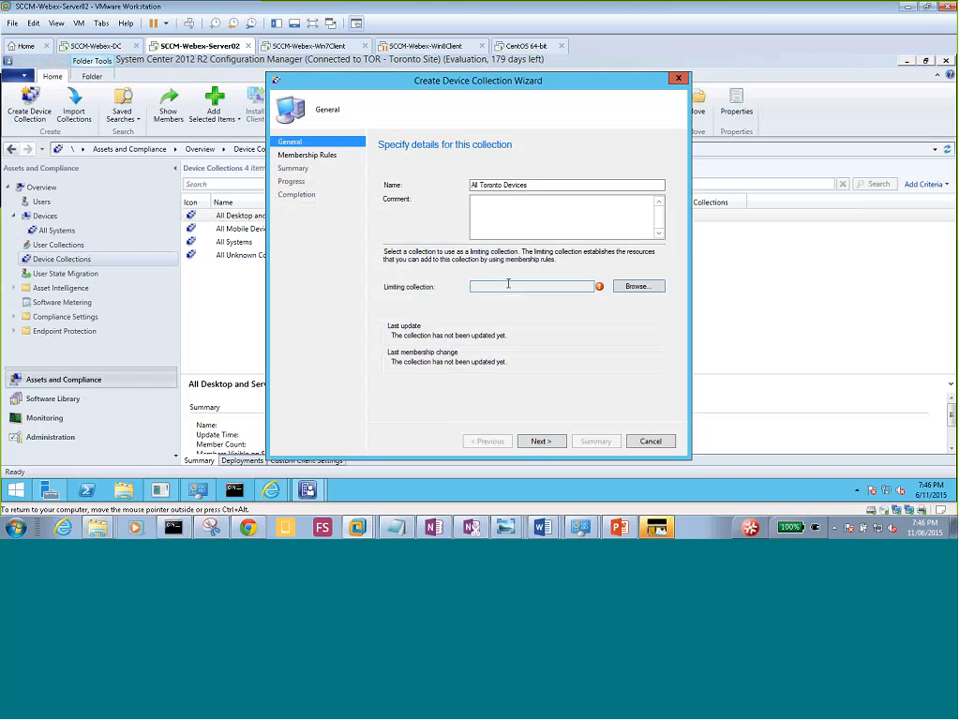
{"action": "left_click", "coordinate": [629, 287]}
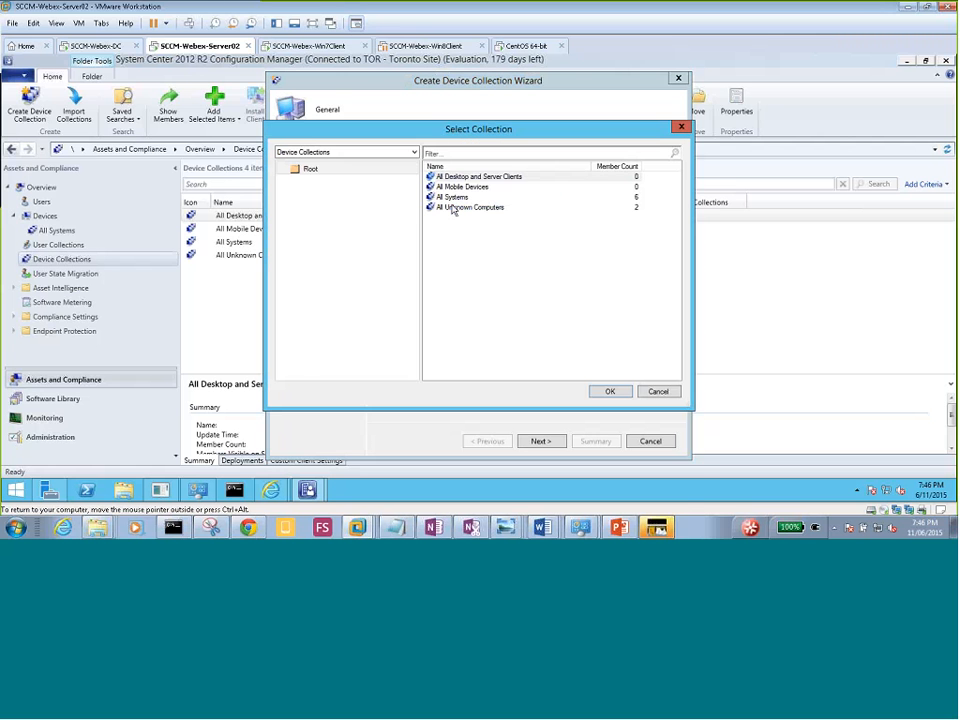
Compare All Mobile Devices and All Desktop and Server Clients, then confirm All Systems as the limit.
{"action": "left_click", "coordinate": [458, 198]}
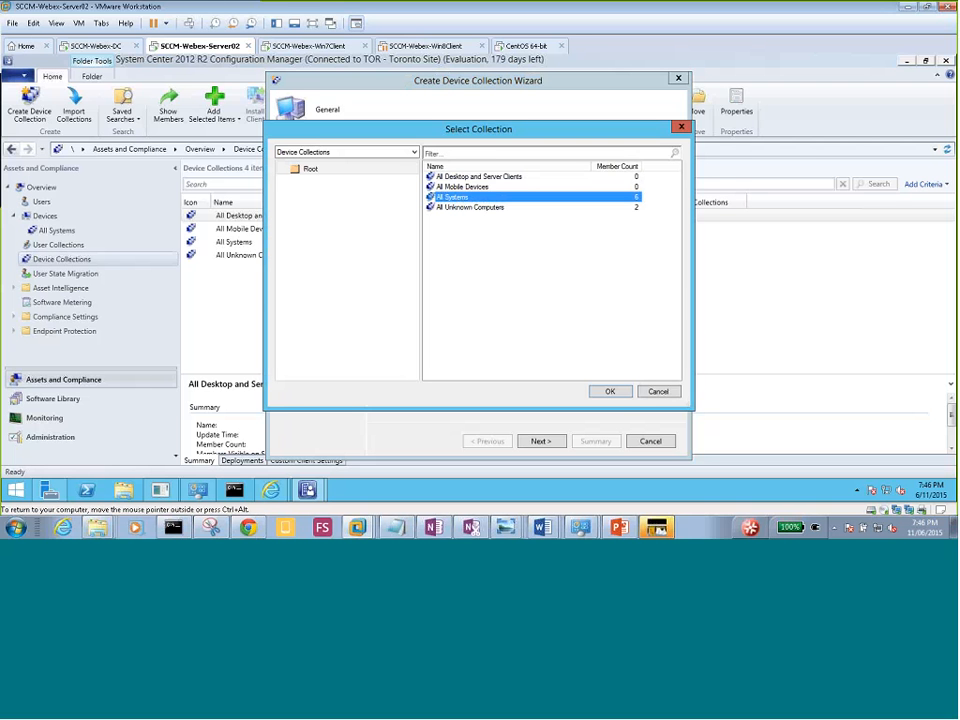
{"action": "left_click", "coordinate": [460, 188]}
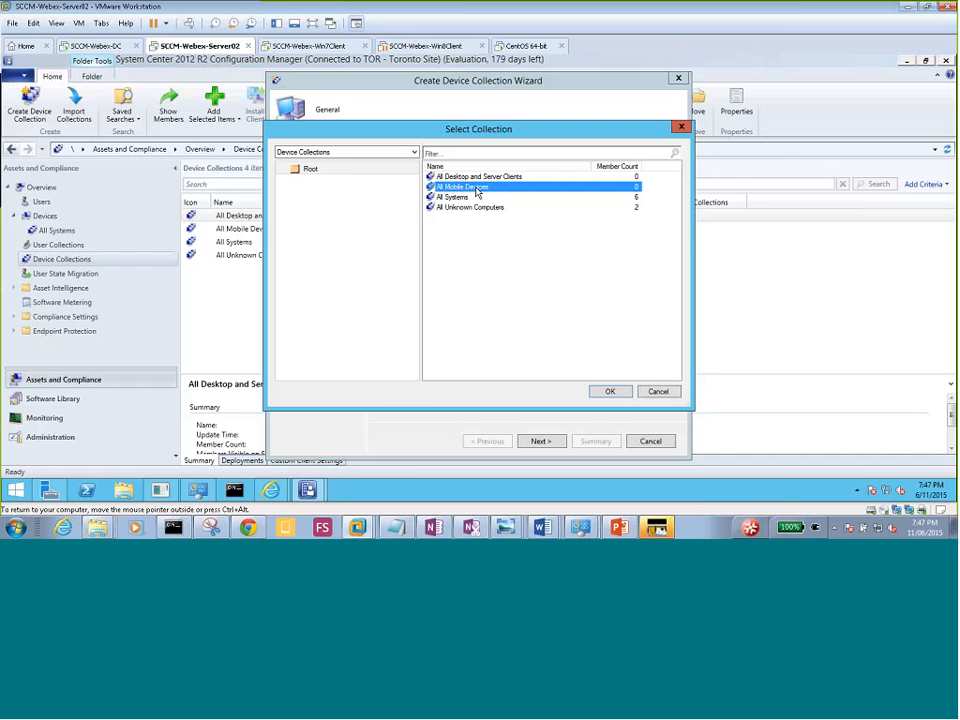
{"action": "left_click", "coordinate": [500, 178]}
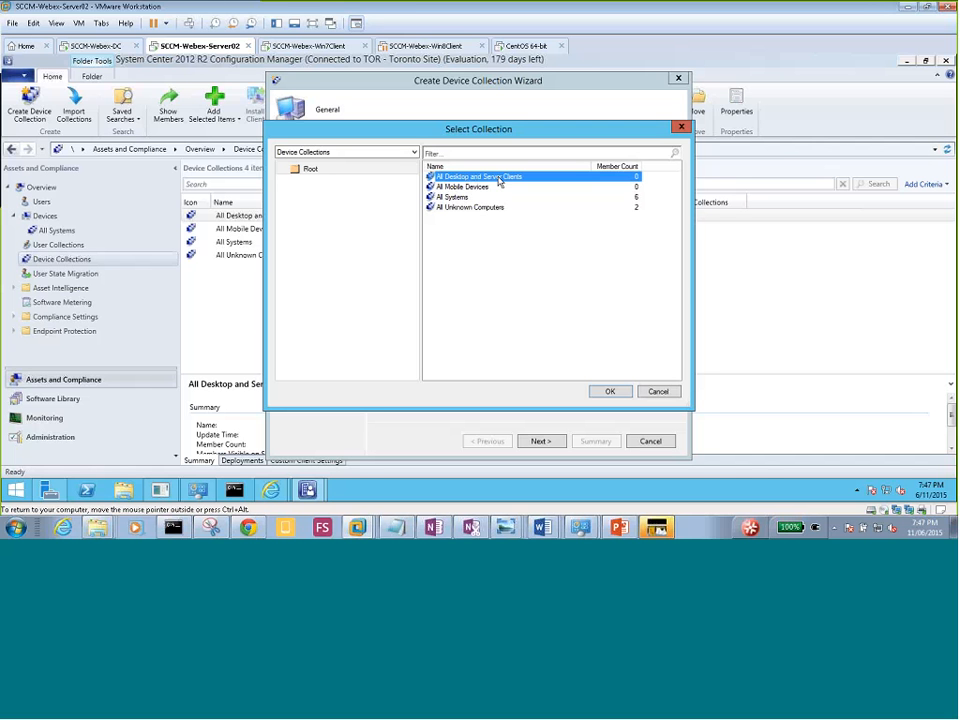
{"action": "left_click", "coordinate": [452, 198]}
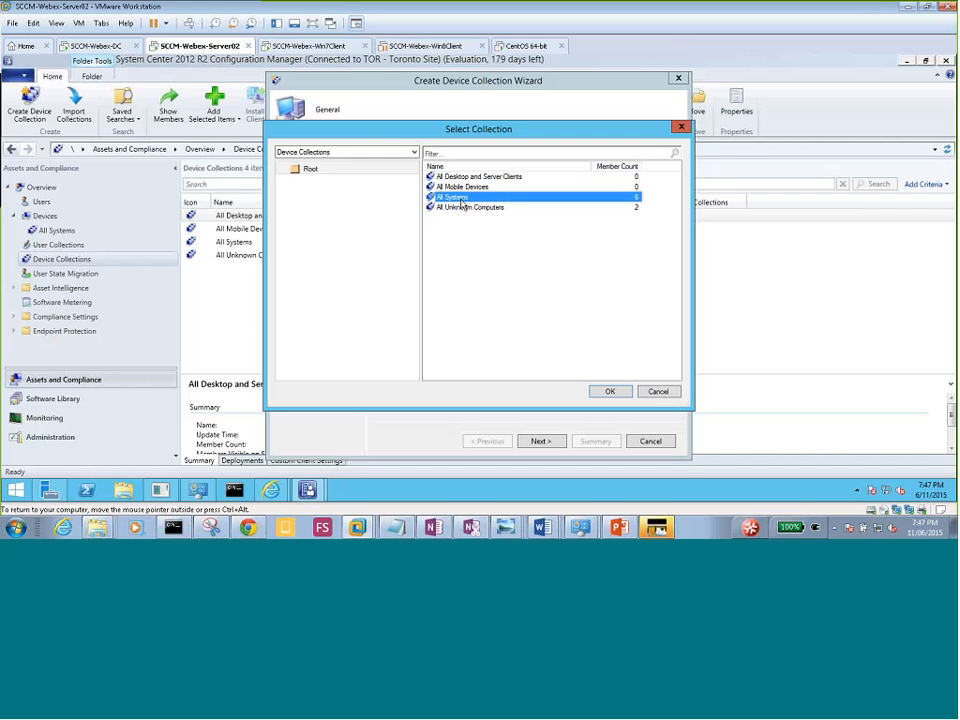
{"action": "left_click", "coordinate": [415, 152]}
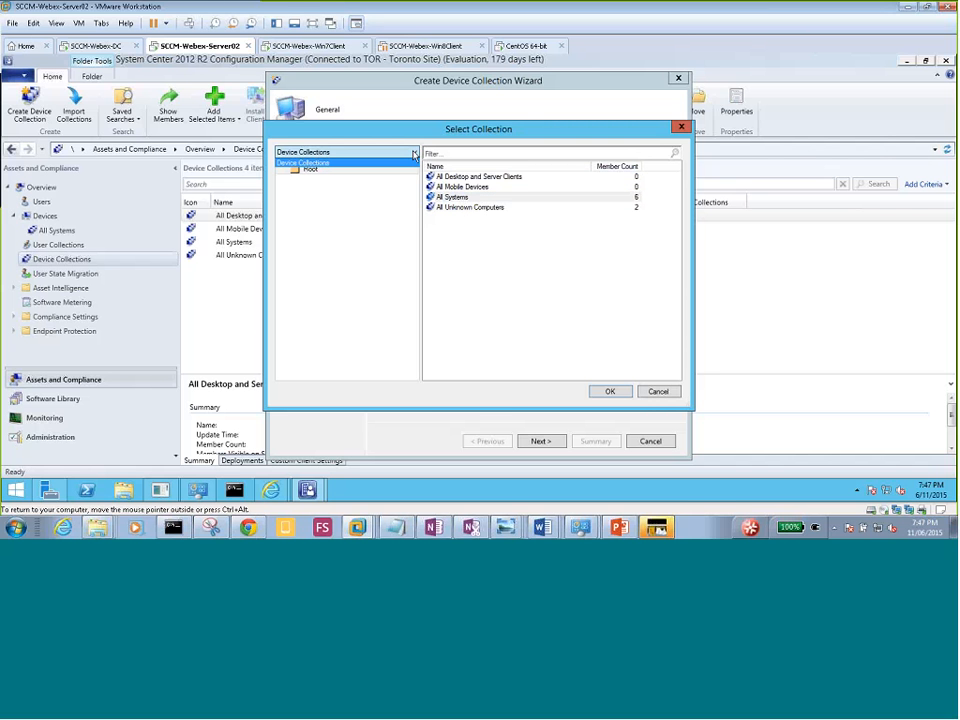
{"action": "left_click", "coordinate": [415, 154]}
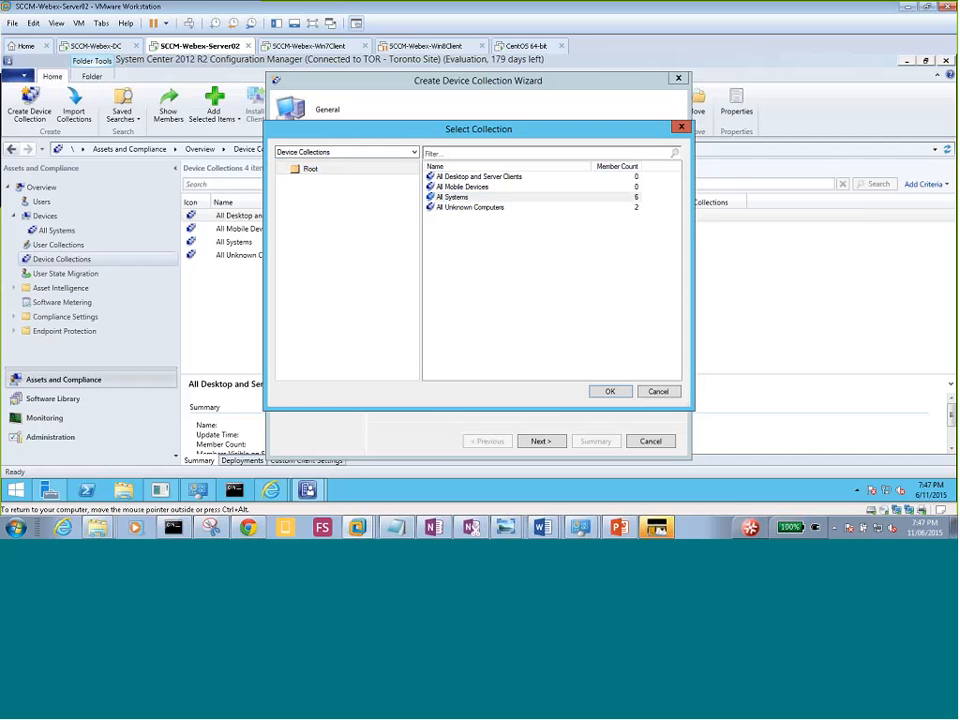
{"action": "left_click", "coordinate": [414, 152]}
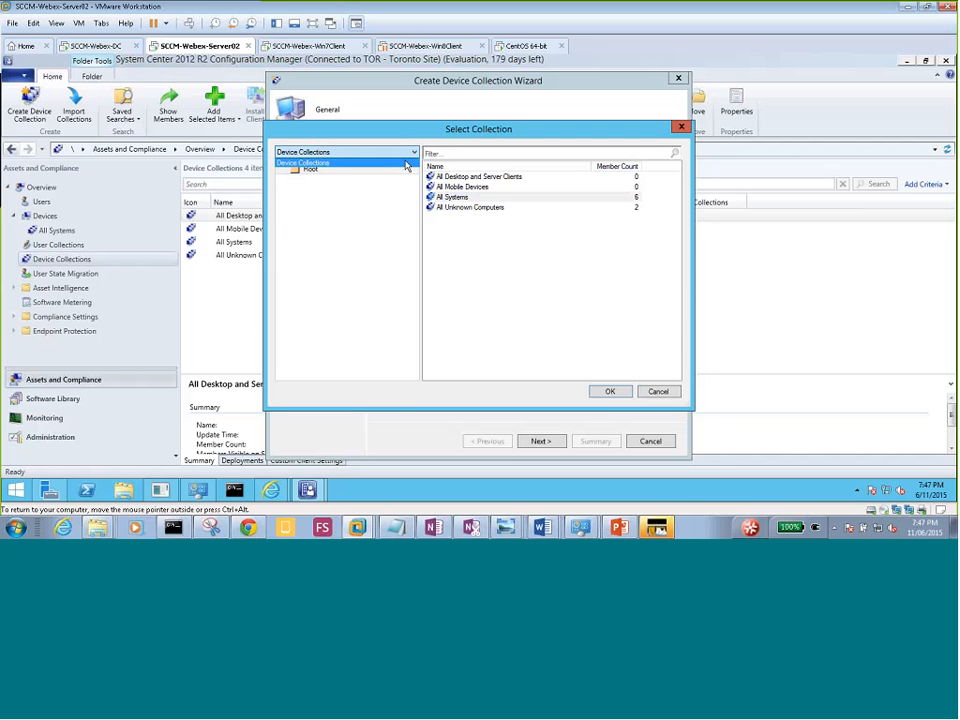
{"action": "left_click", "coordinate": [487, 134]}
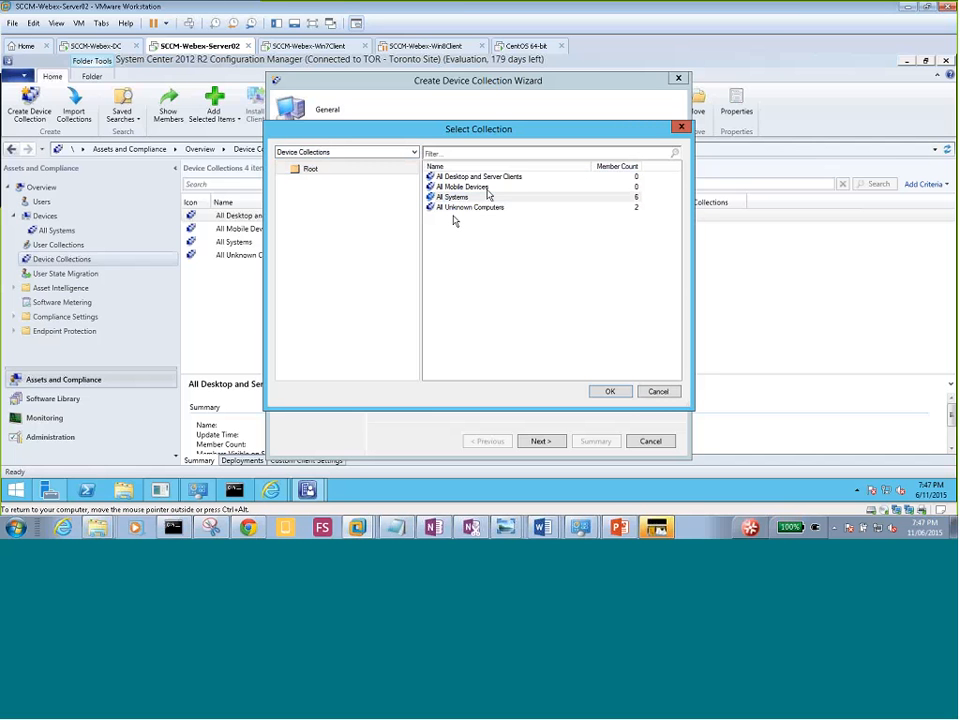
{"action": "left_click", "coordinate": [487, 197]}
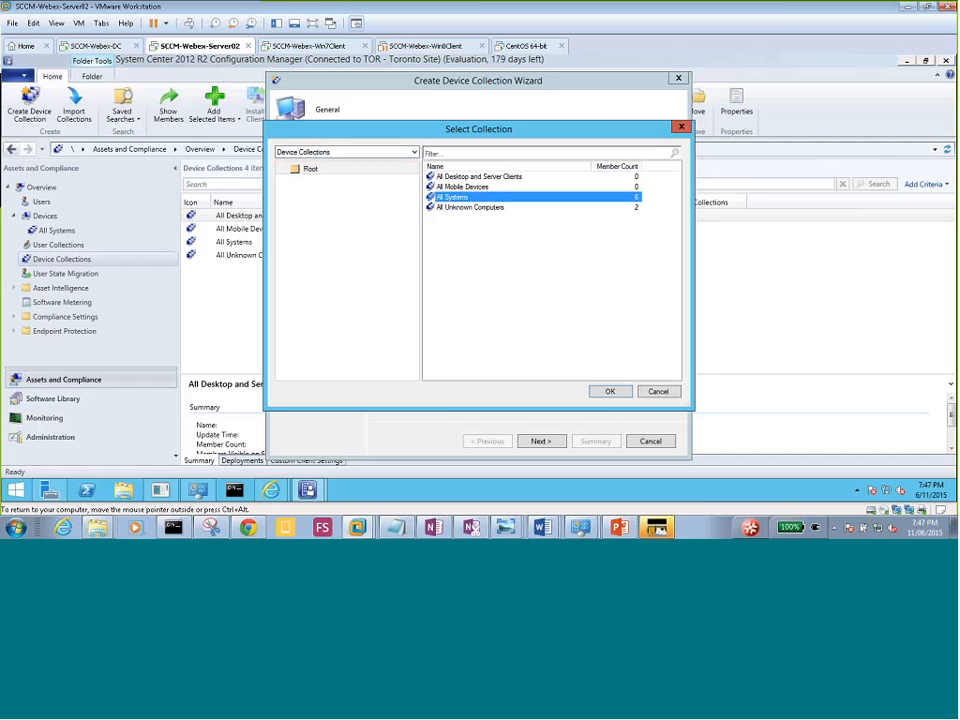
{"action": "left_click", "coordinate": [610, 391]}
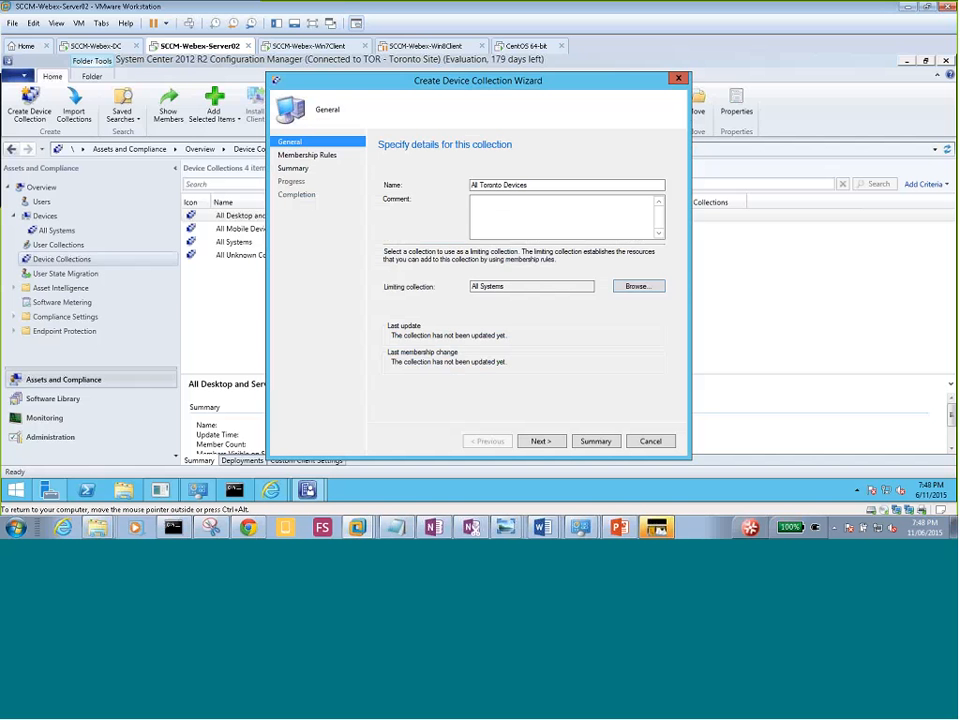
Advance to the Membership Rules page and start a Direct Rule from Add Rule.
{"action": "left_click", "coordinate": [541, 442]}
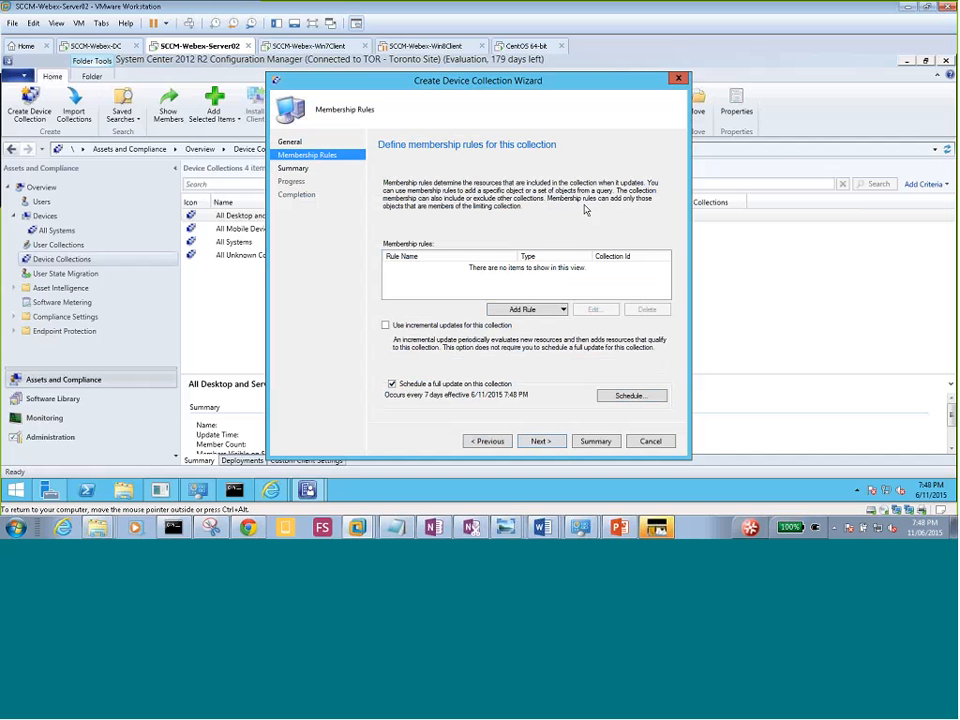
{"action": "left_click", "coordinate": [564, 310]}
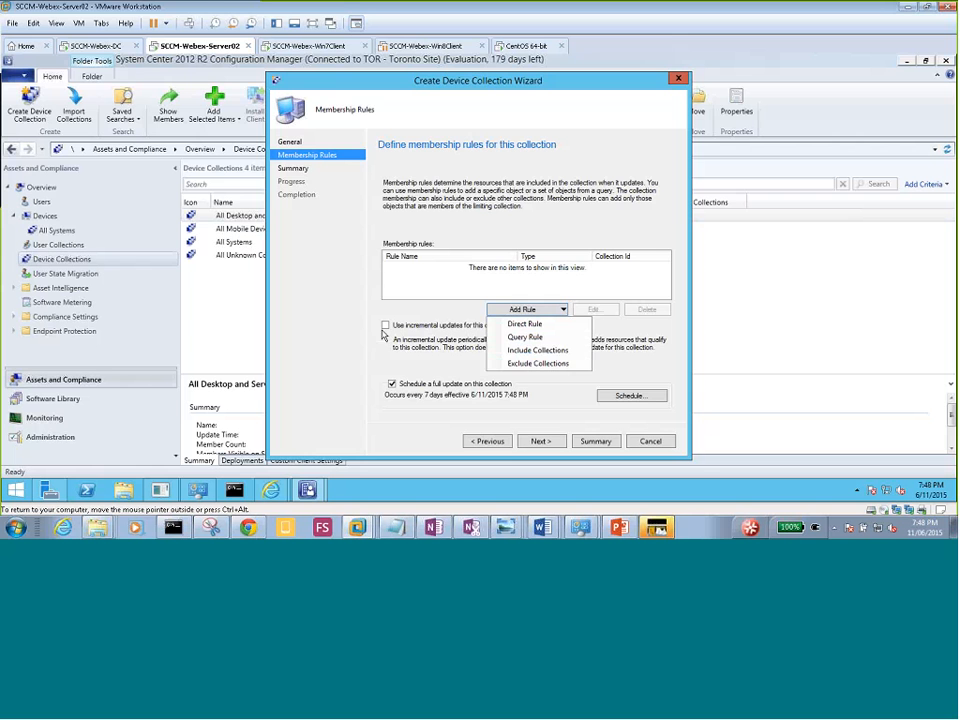
{"action": "left_click", "coordinate": [536, 325]}
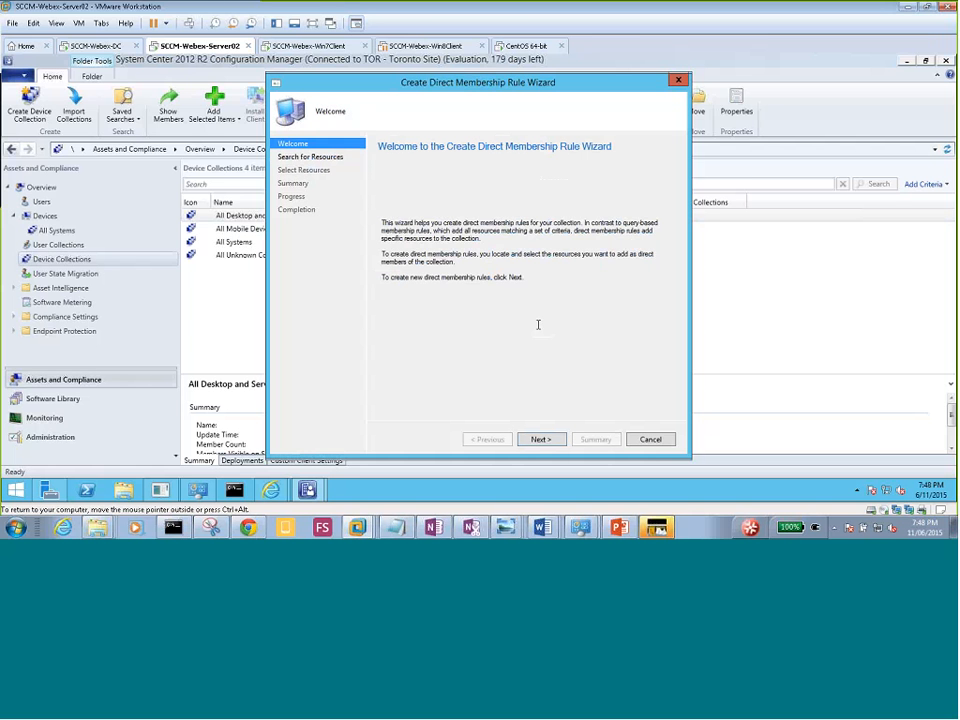
Discard the first Direct Rule wizard, start a new Direct Rule, and pass its welcome page.
{"action": "left_click", "coordinate": [650, 439]}
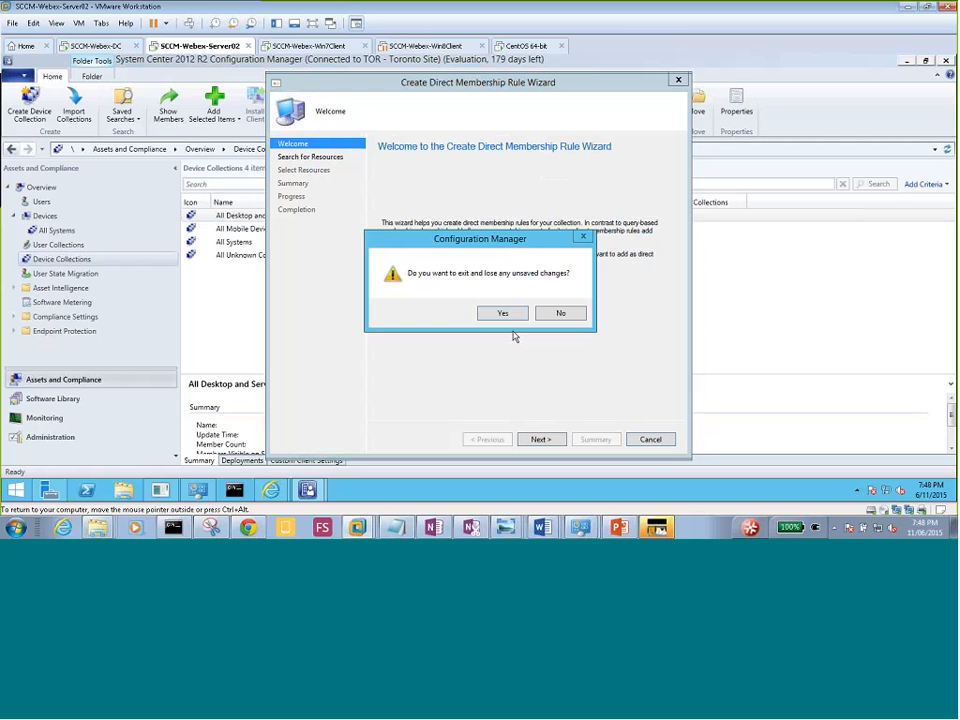
{"action": "left_click", "coordinate": [503, 314]}
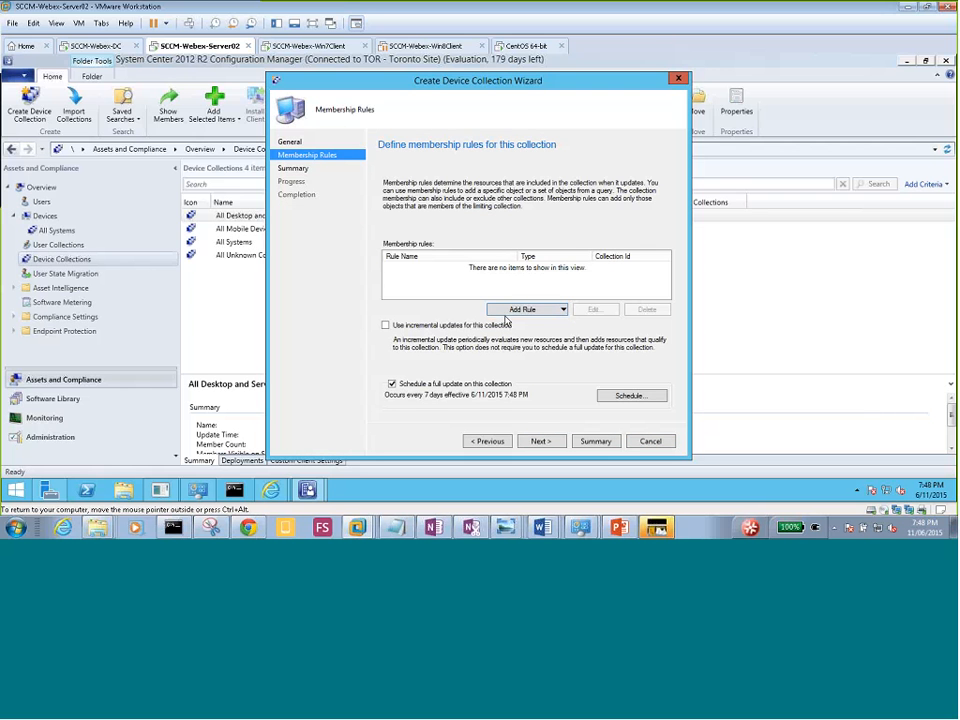
{"action": "left_click", "coordinate": [533, 312]}
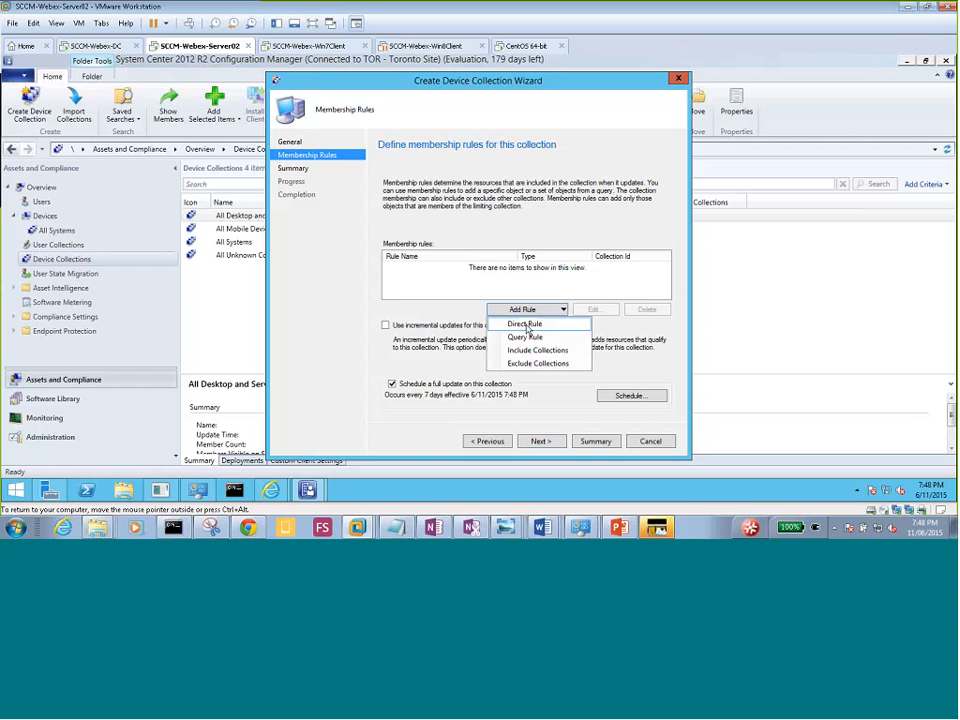
{"action": "left_click", "coordinate": [525, 325]}
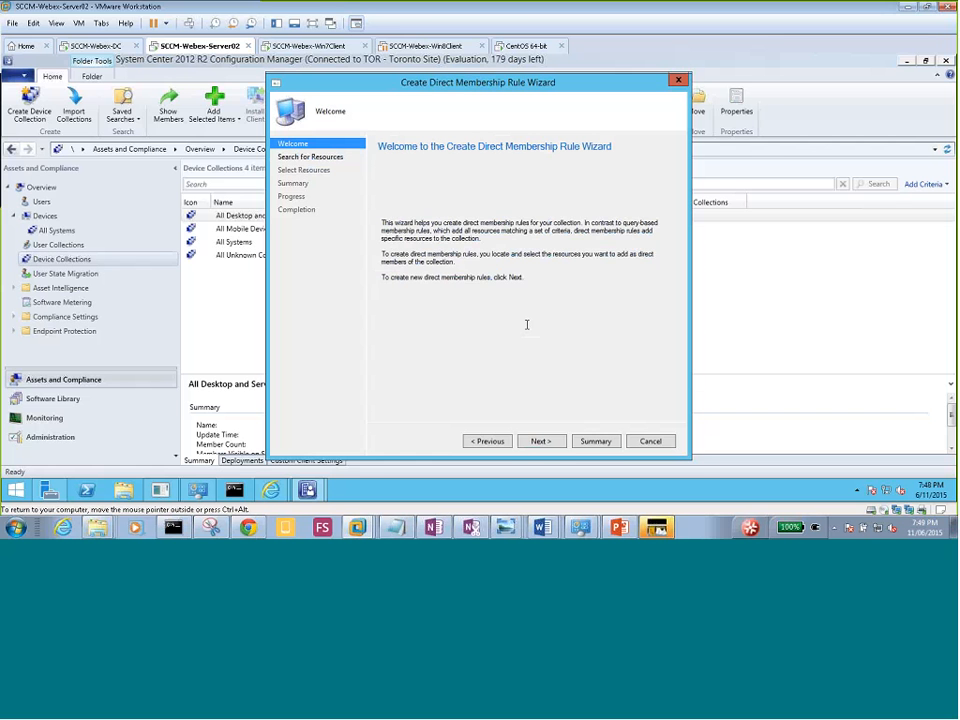
{"action": "left_click", "coordinate": [538, 440]}
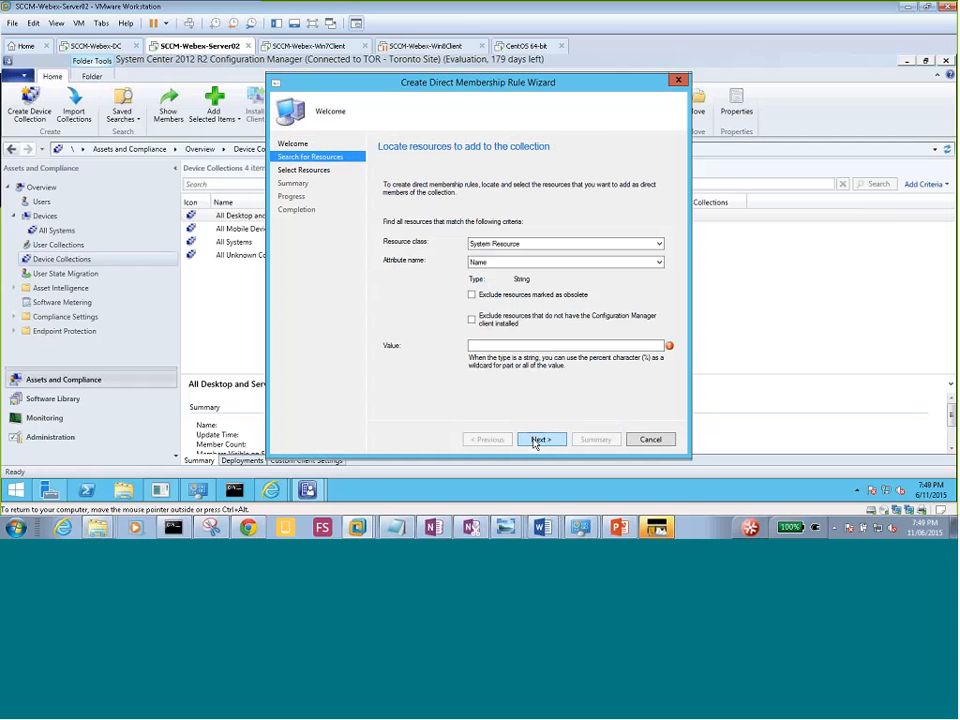
Set the resource class to System Resource and try the Client Type attribute.
{"action": "left_click", "coordinate": [503, 251]}
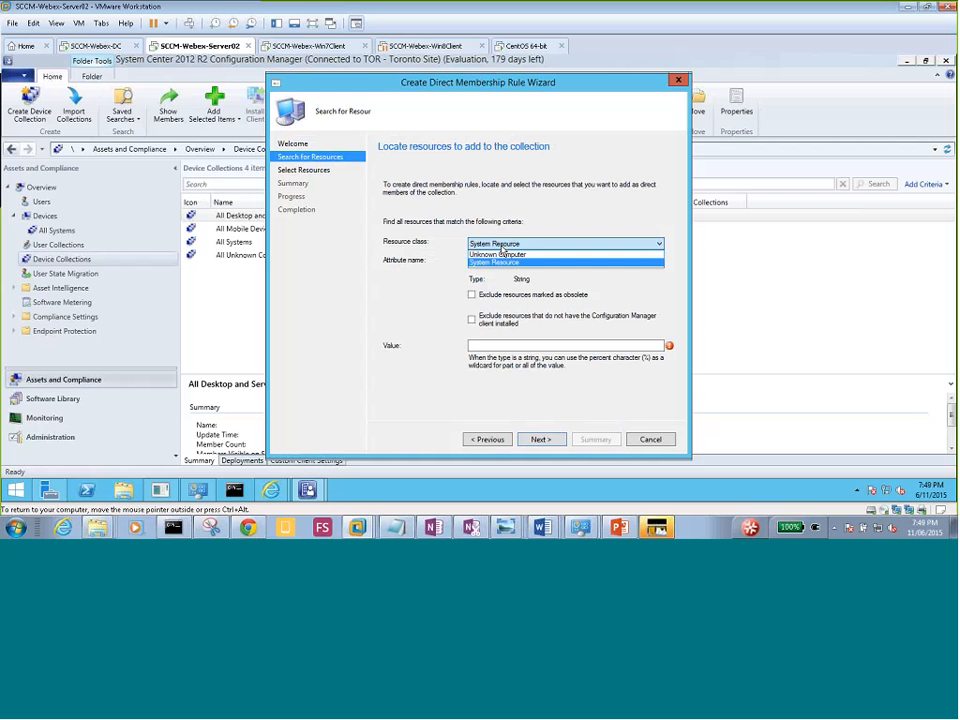
{"action": "left_click", "coordinate": [526, 262]}
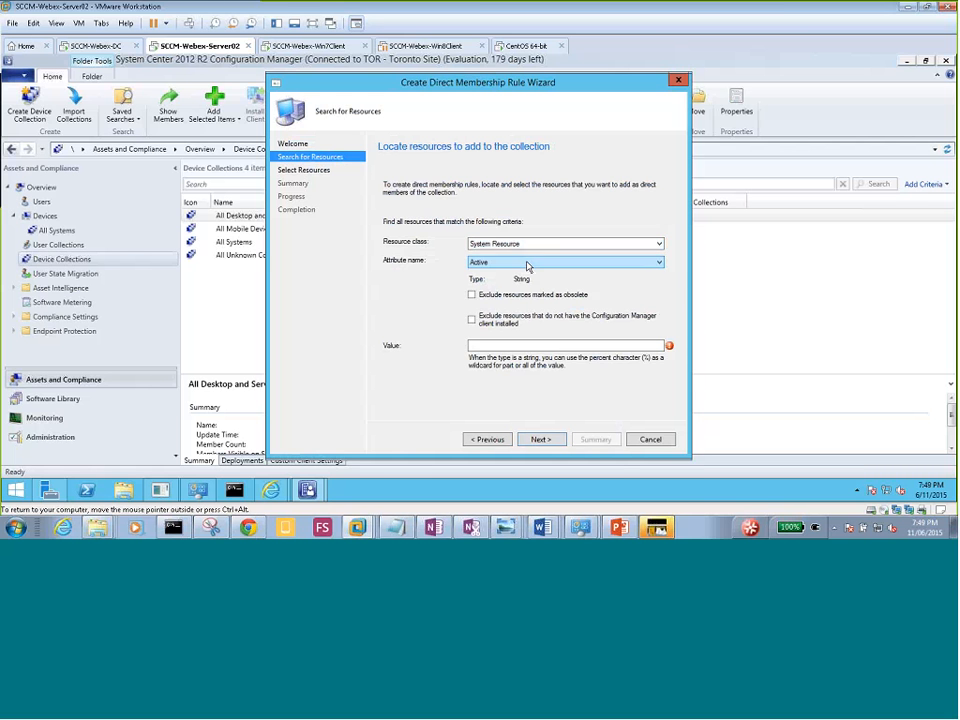
{"action": "left_click", "coordinate": [516, 264]}
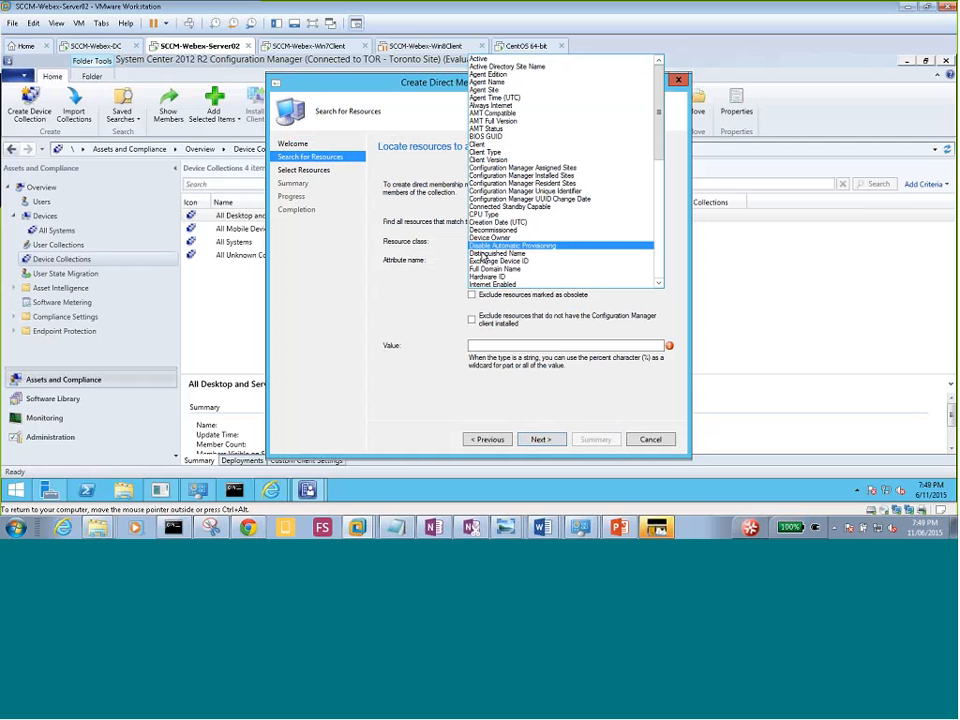
{"action": "left_click", "coordinate": [446, 248]}
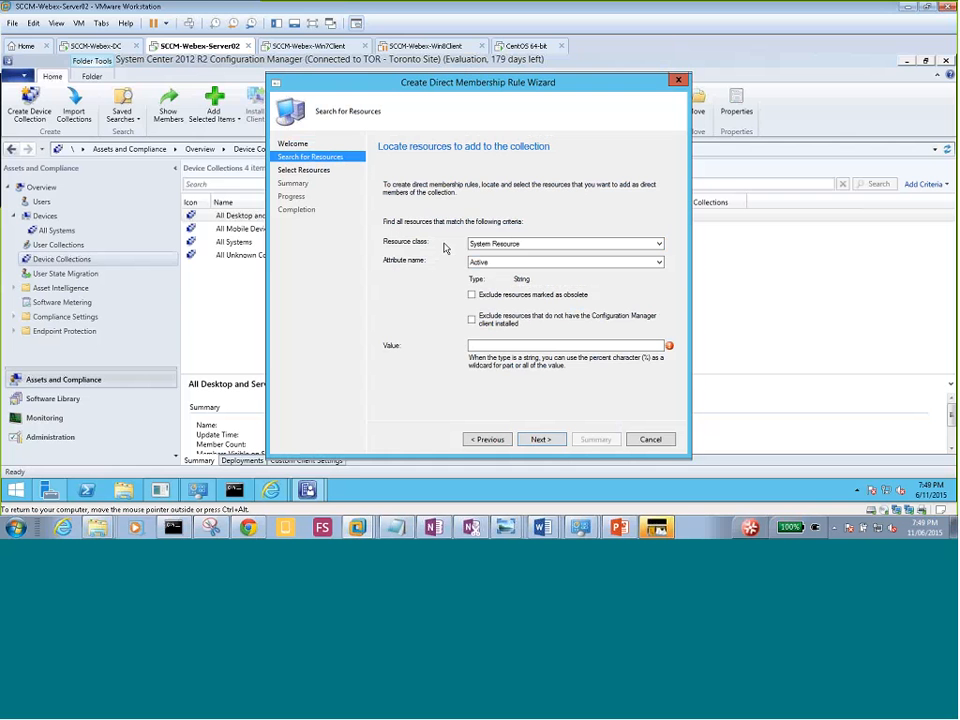
{"action": "left_click", "coordinate": [660, 263]}
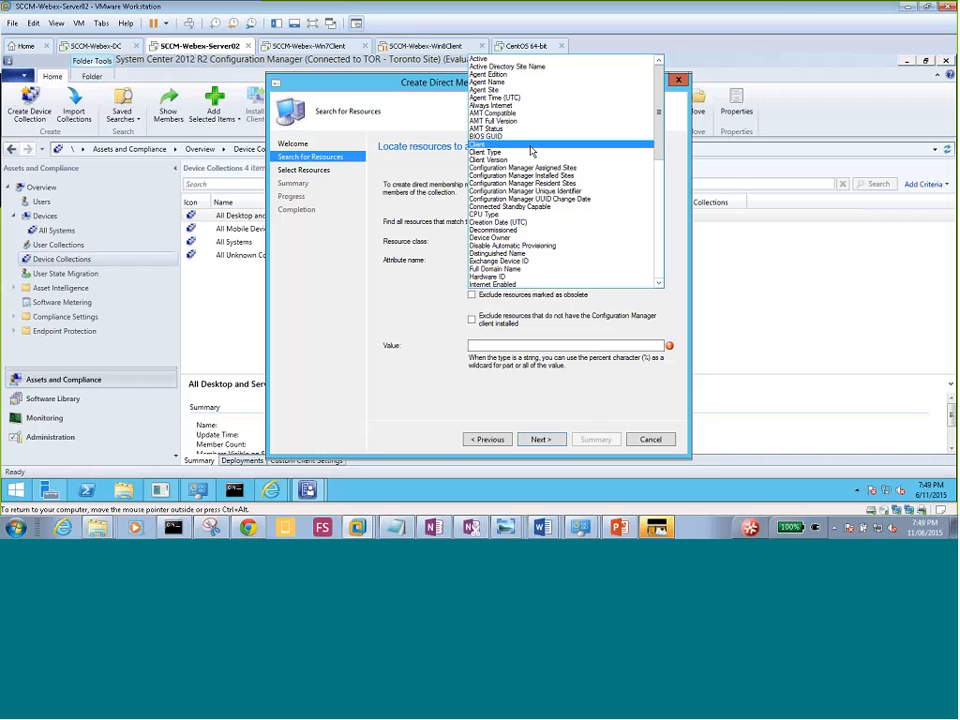
{"action": "left_click", "coordinate": [535, 155]}
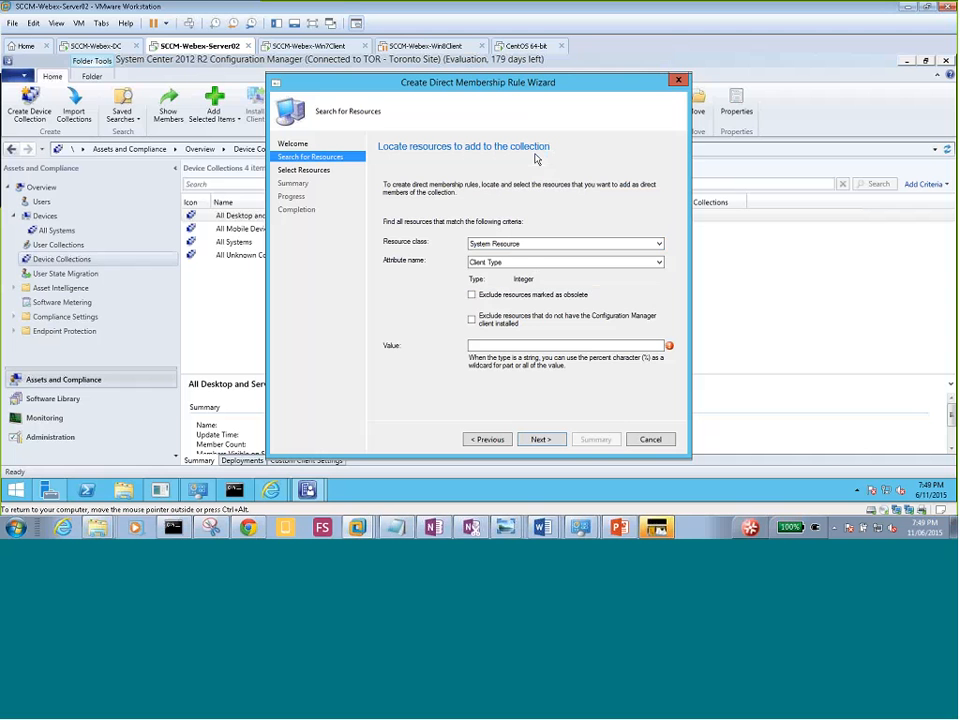
{"action": "left_click", "coordinate": [485, 345]}
Scroll the attribute list back up to choose Active, then switch to the Win8Client VM.
{"action": "left_click", "coordinate": [505, 262]}
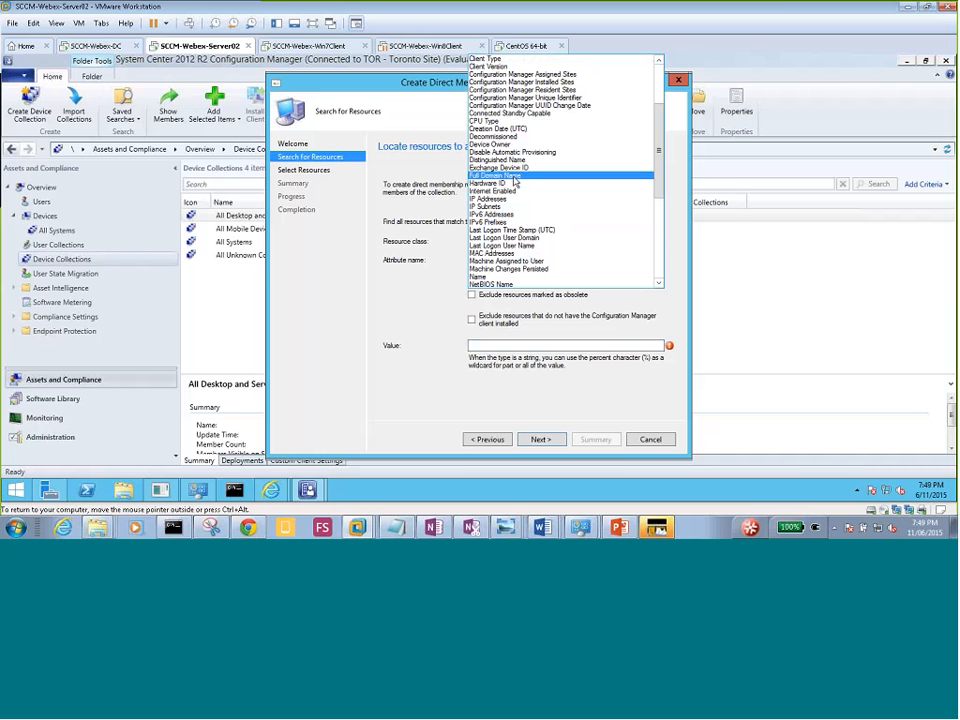
{"action": "left_click", "coordinate": [659, 273]}
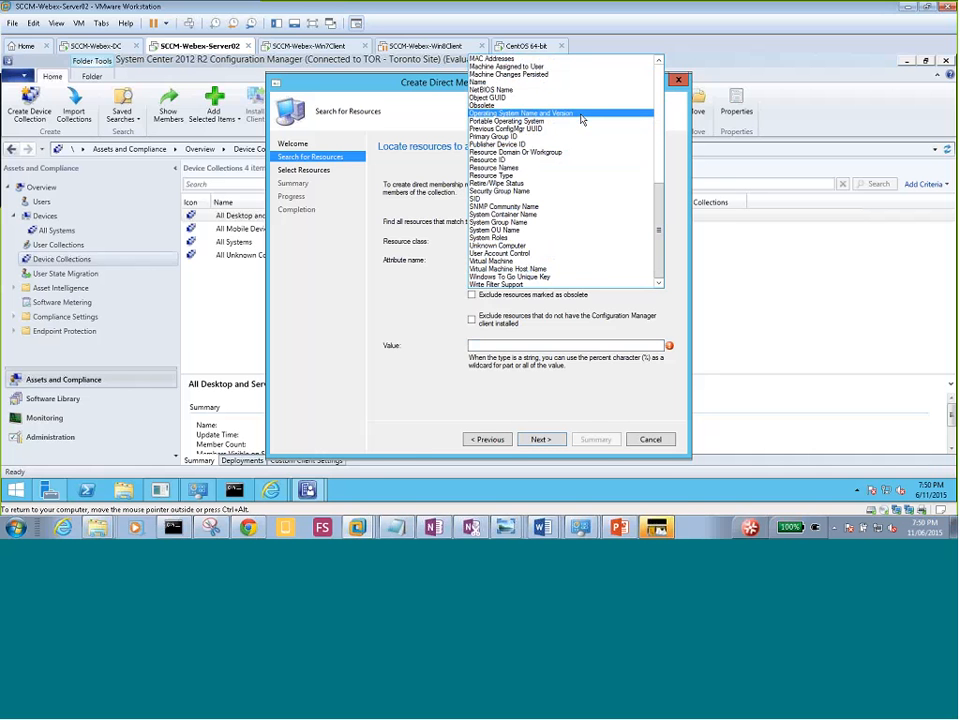
{"action": "left_click_drag", "start_coordinate": [659, 189], "coordinate": [655, 66]}
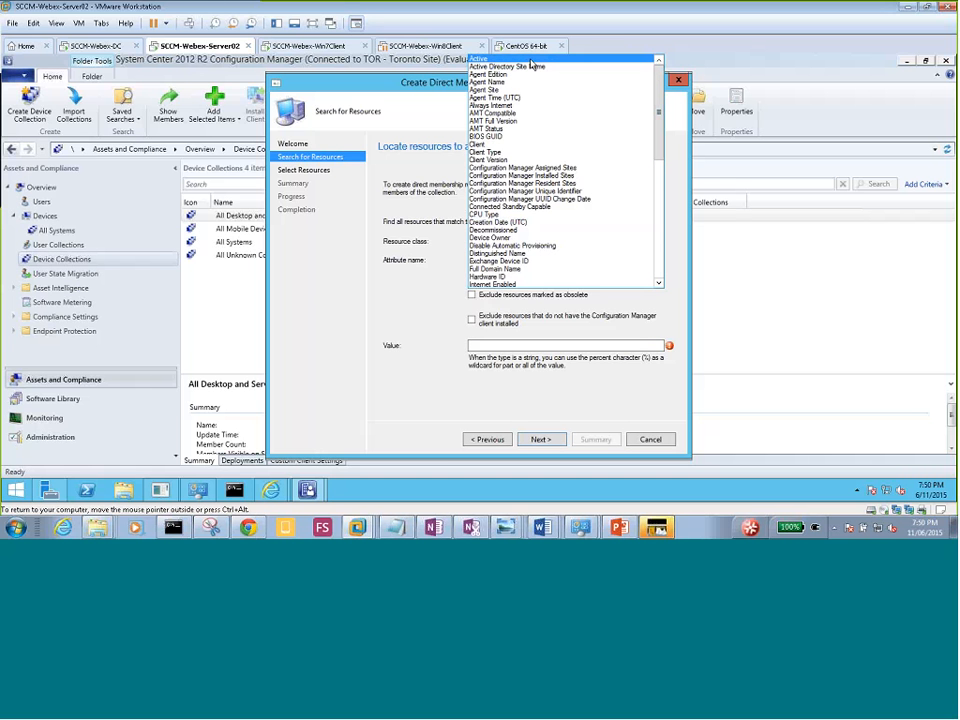
{"action": "left_click", "coordinate": [530, 60]}
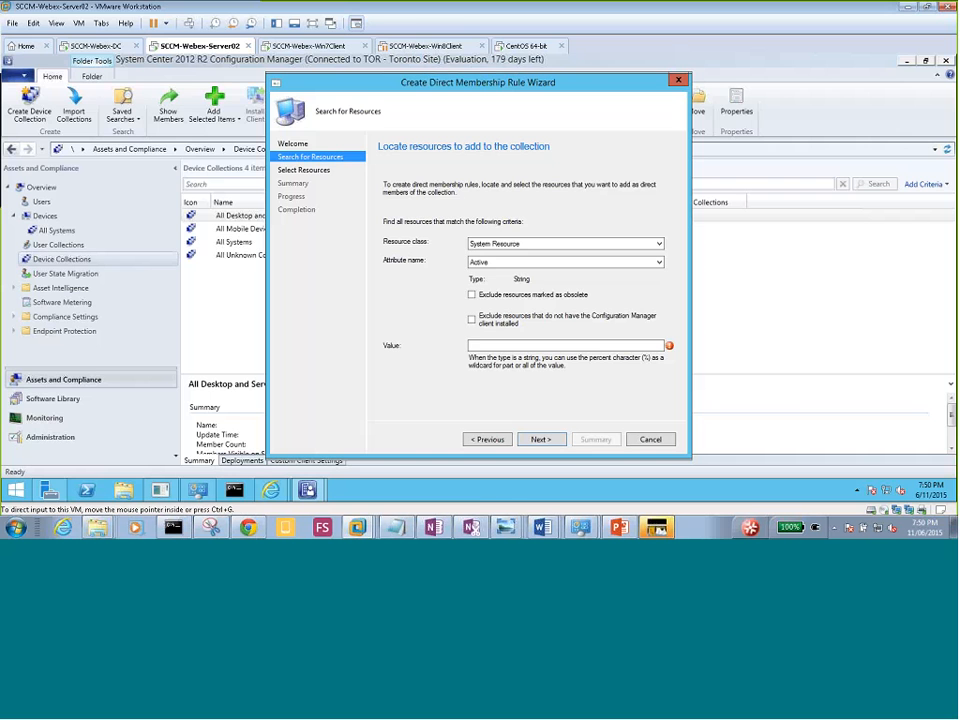
{"action": "left_click", "coordinate": [410, 45]}
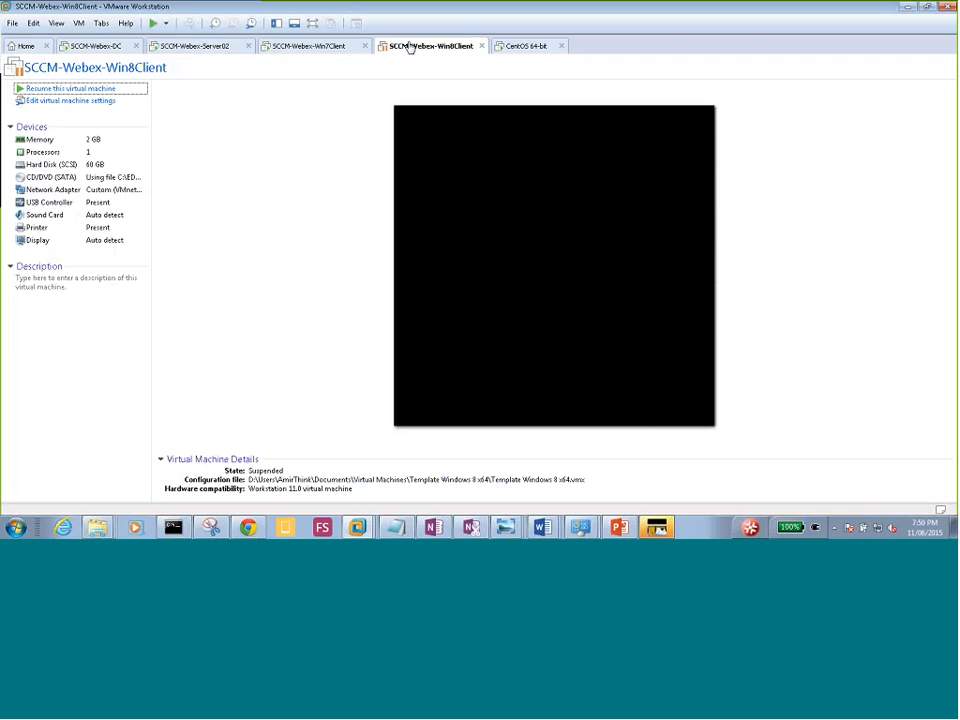
Resume the Win8Client virtual machine and go back to the SCCM-Webex-Server02 tab.
{"action": "left_click", "coordinate": [73, 89]}
{"action": "left_click", "coordinate": [192, 48]}
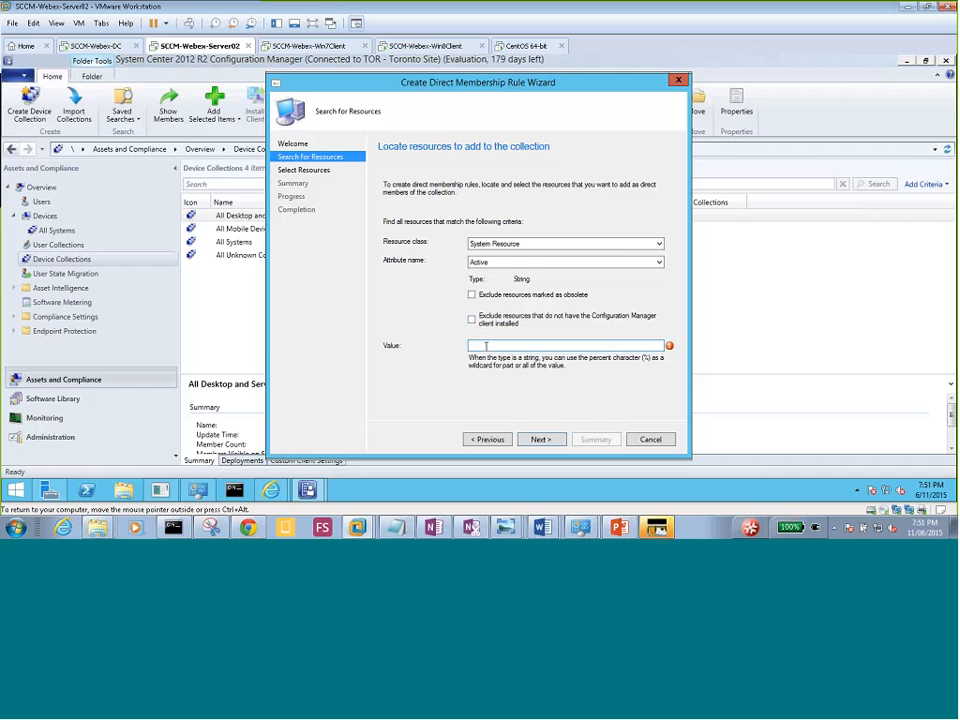
Expand the Attribute name dropdown to show every System Resource attribute.
{"action": "left_click", "coordinate": [603, 262]}
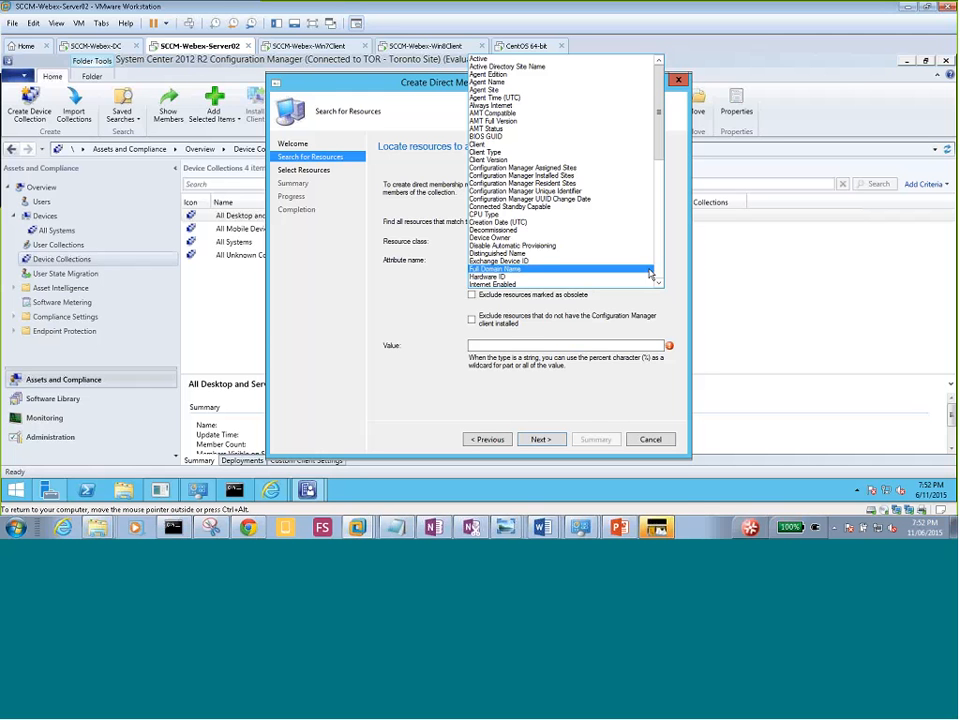
{"action": "left_click", "coordinate": [661, 272]}
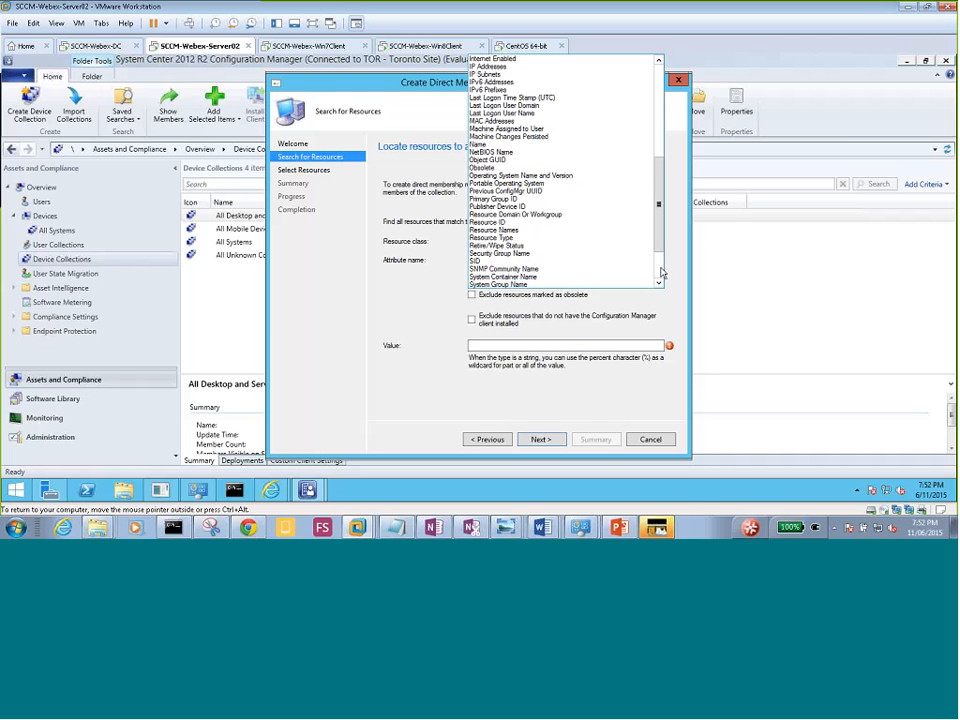
{"action": "left_click", "coordinate": [661, 272]}
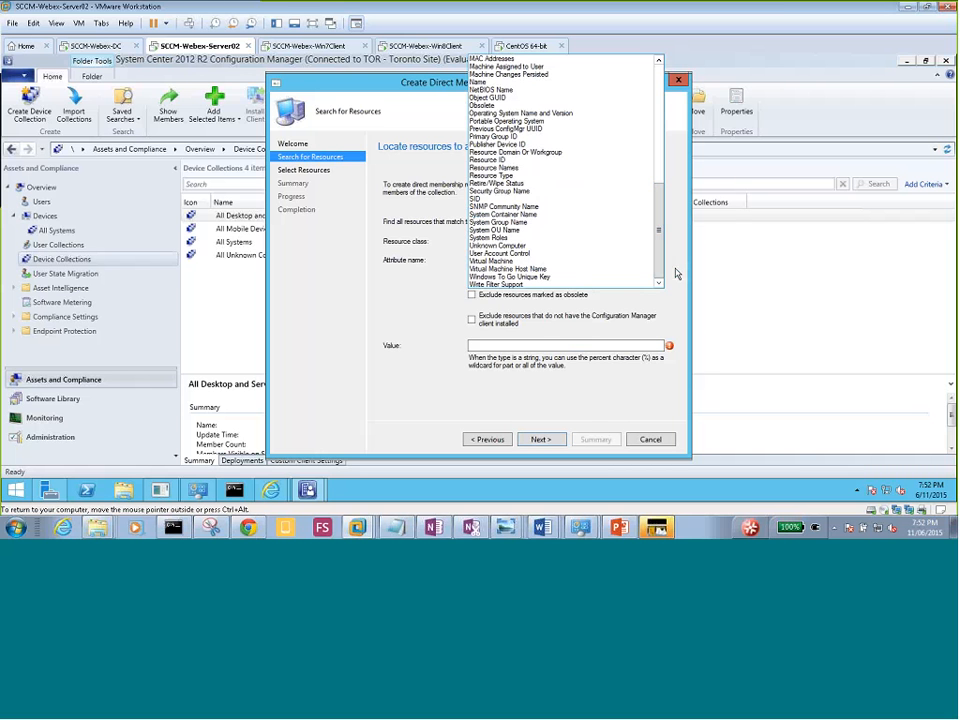
{"action": "left_click", "coordinate": [675, 272]}
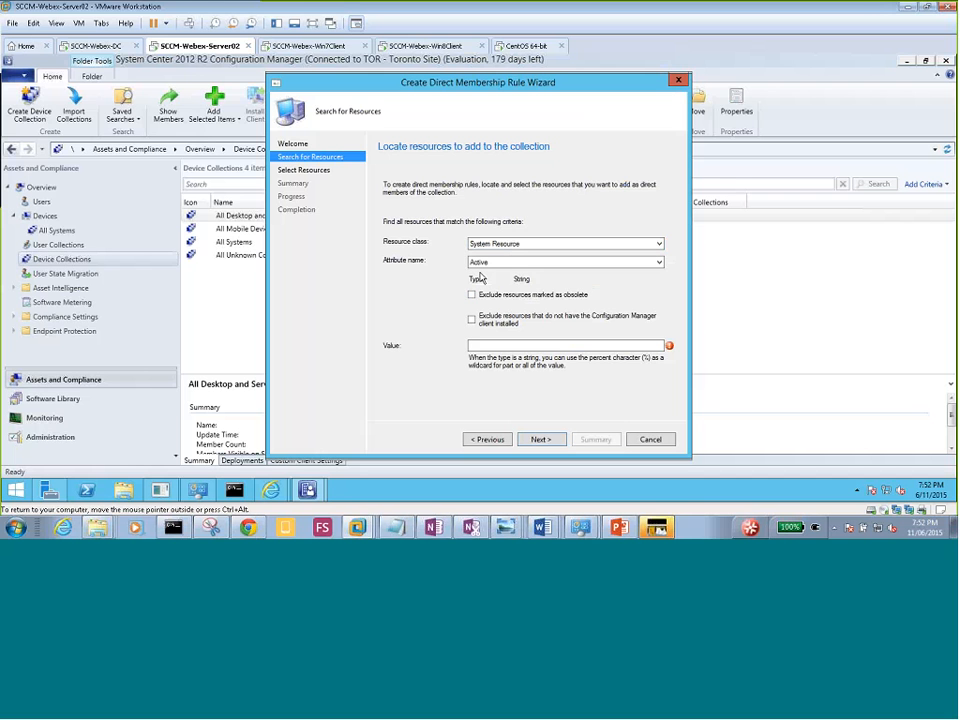
{"action": "left_click", "coordinate": [508, 345]}
Run the search with an empty Value to trigger the valid-value error, then switch to PowerPoint.
{"action": "left_click", "coordinate": [539, 442]}
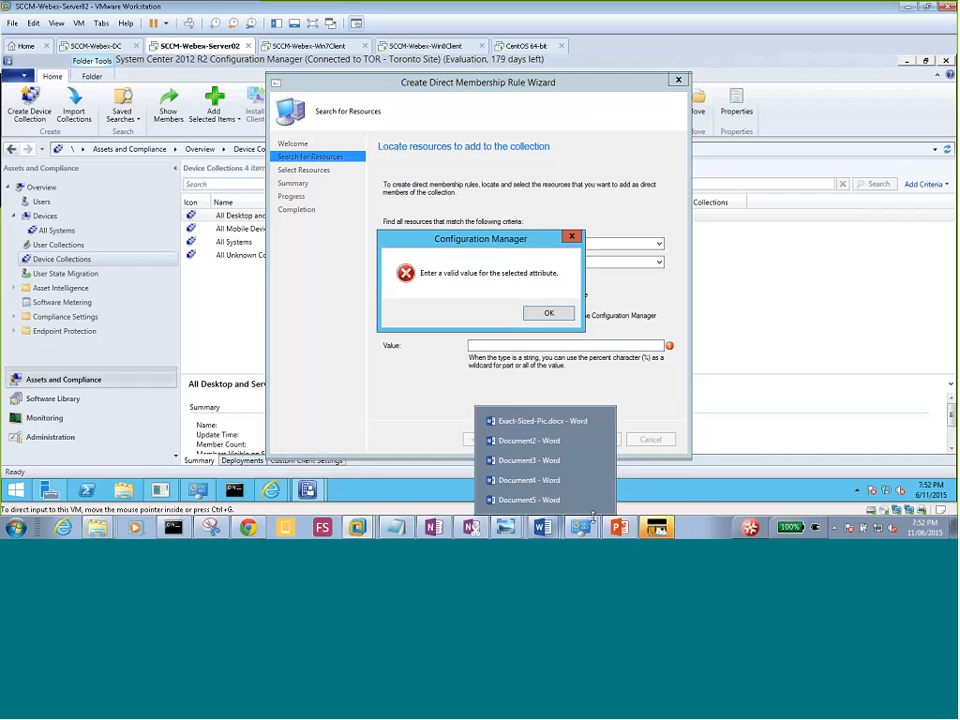
{"action": "mouse_move", "coordinate": [617, 531]}
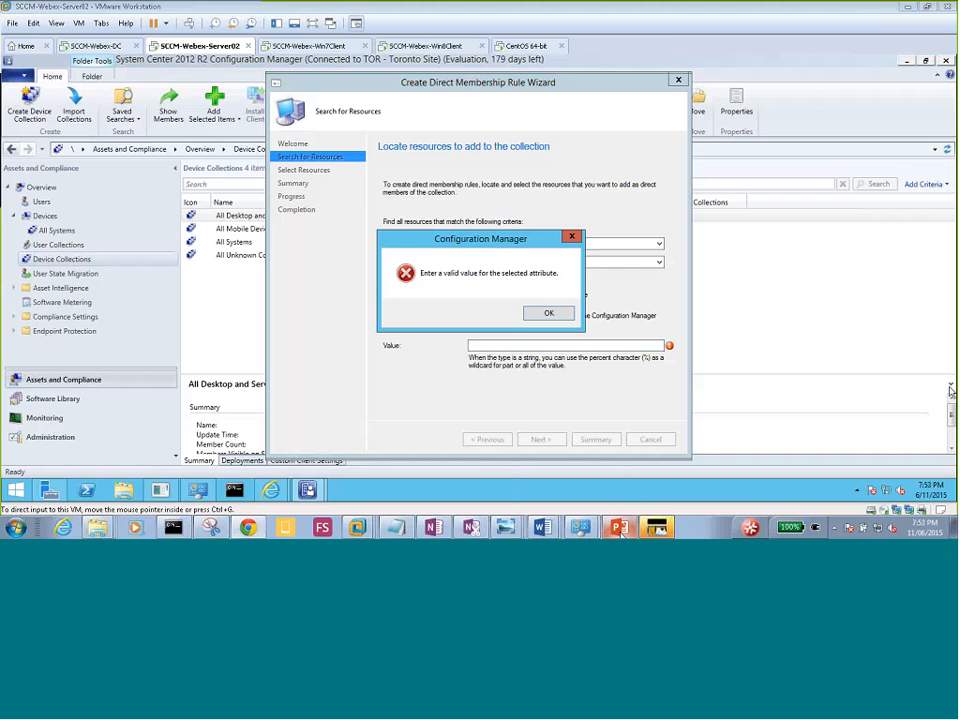
{"action": "left_click", "coordinate": [620, 527]}
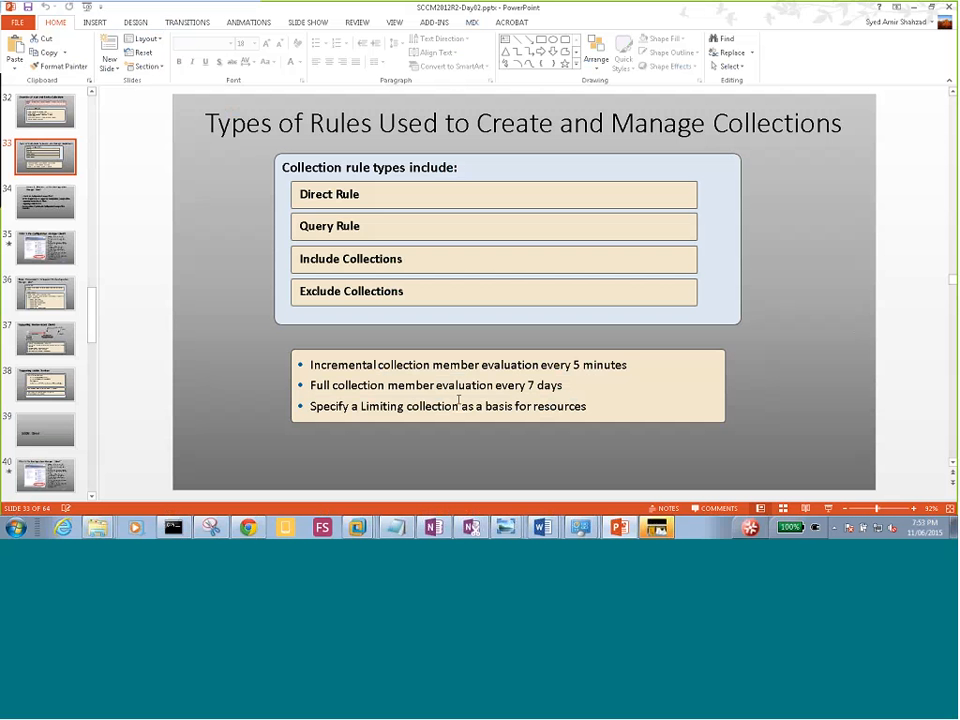
{"action": "left_click", "coordinate": [100, 530]}
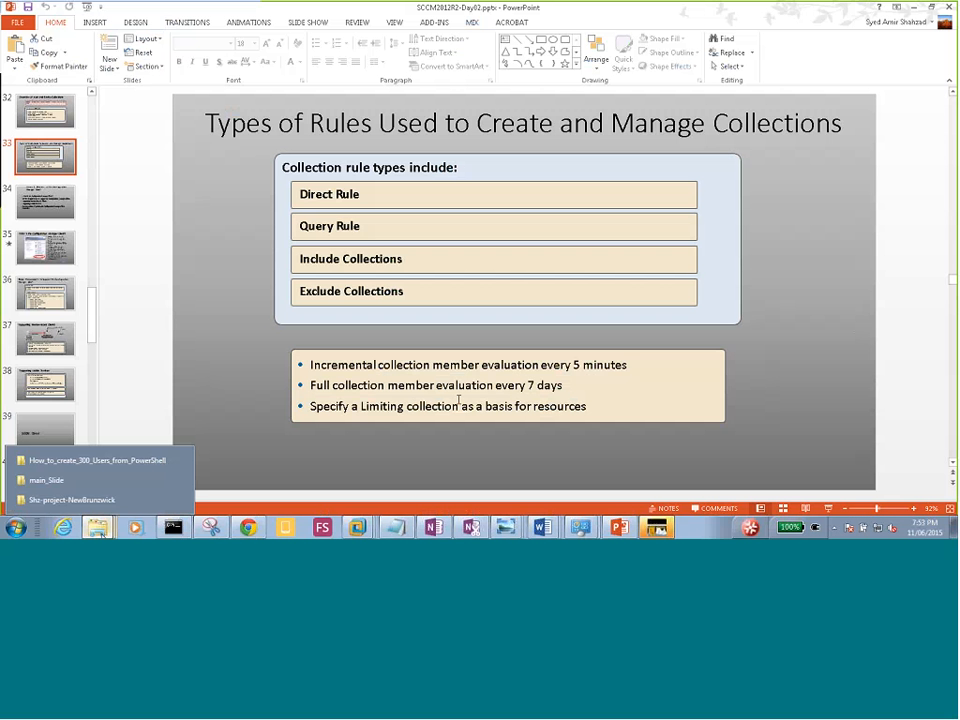
{"action": "left_click", "coordinate": [80, 481]}
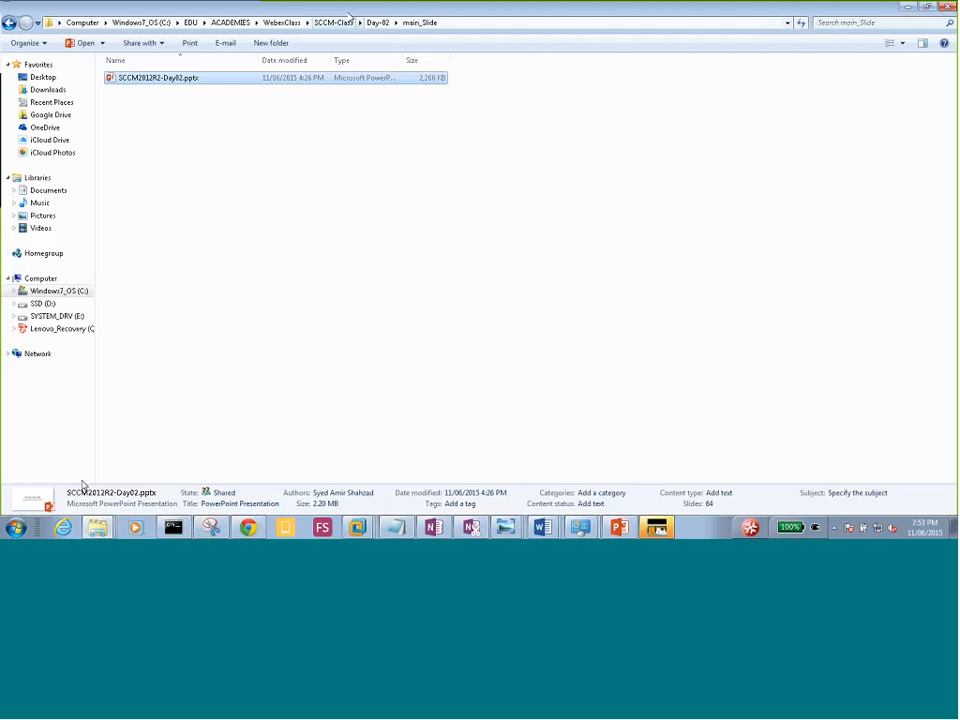
{"action": "left_click", "coordinate": [380, 22]}
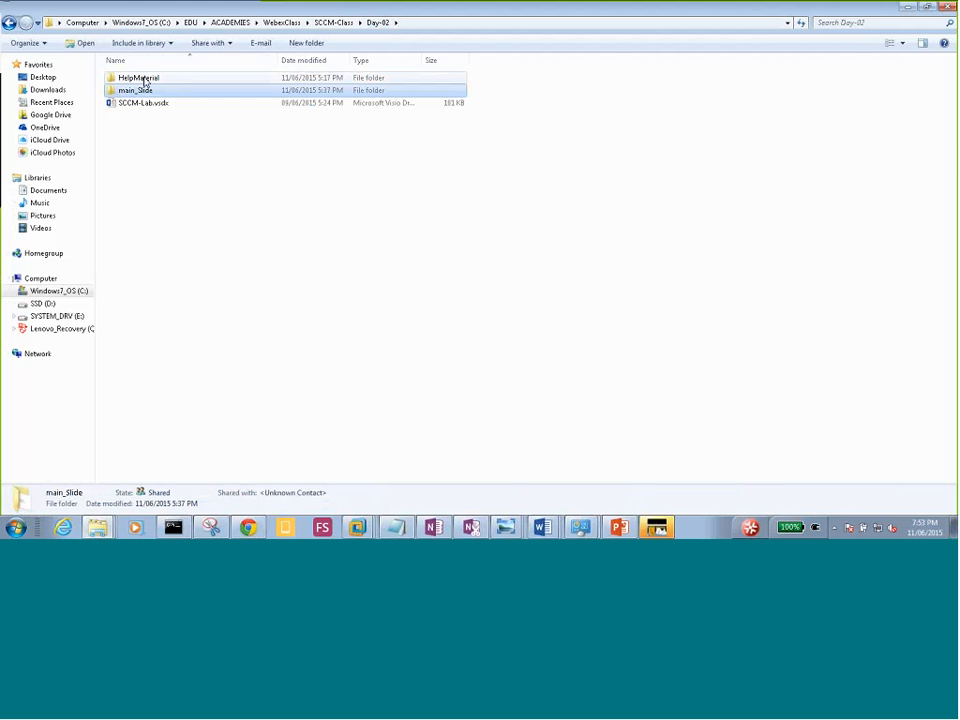
{"action": "left_click_drag", "start_coordinate": [225, 8], "coordinate": [959, 108]}
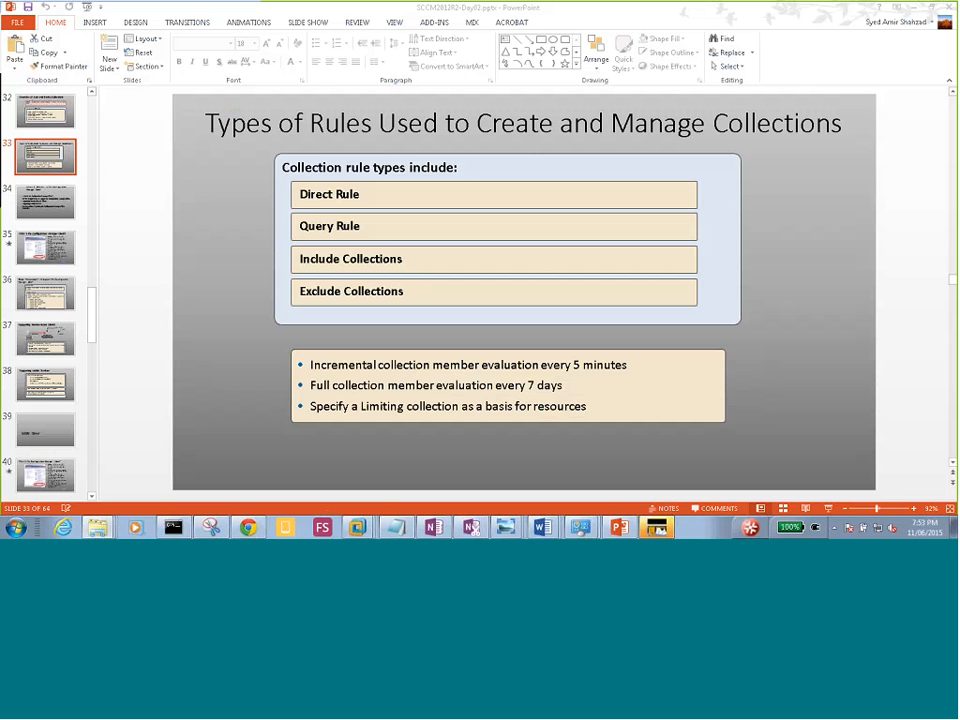
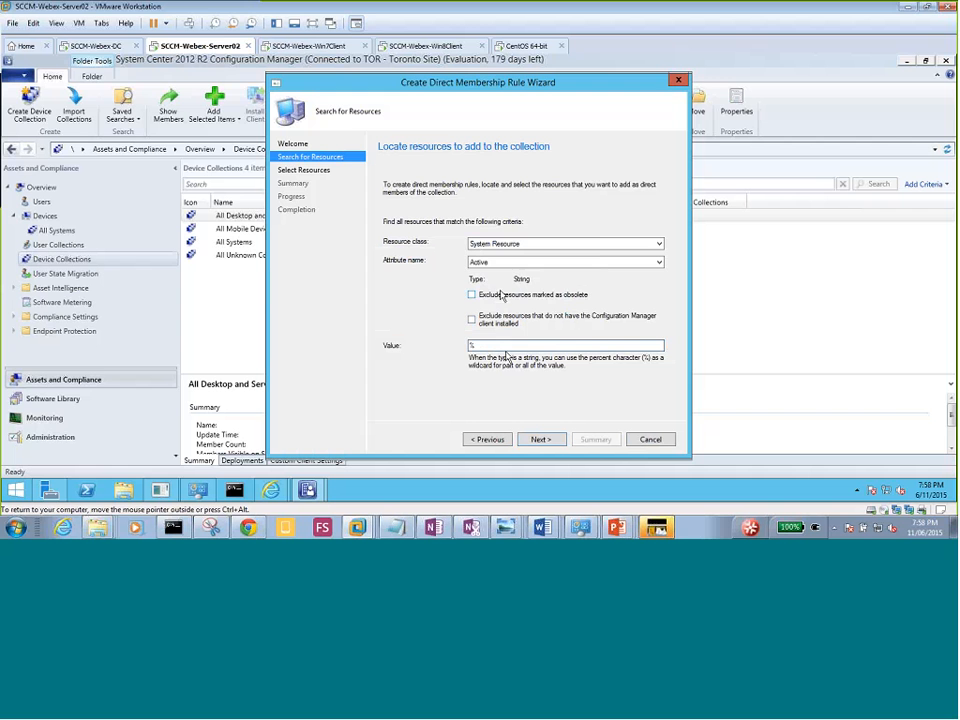
Search System Resource with attribute Active and value % to list all resources.
{"action": "left_click", "coordinate": [482, 263]}
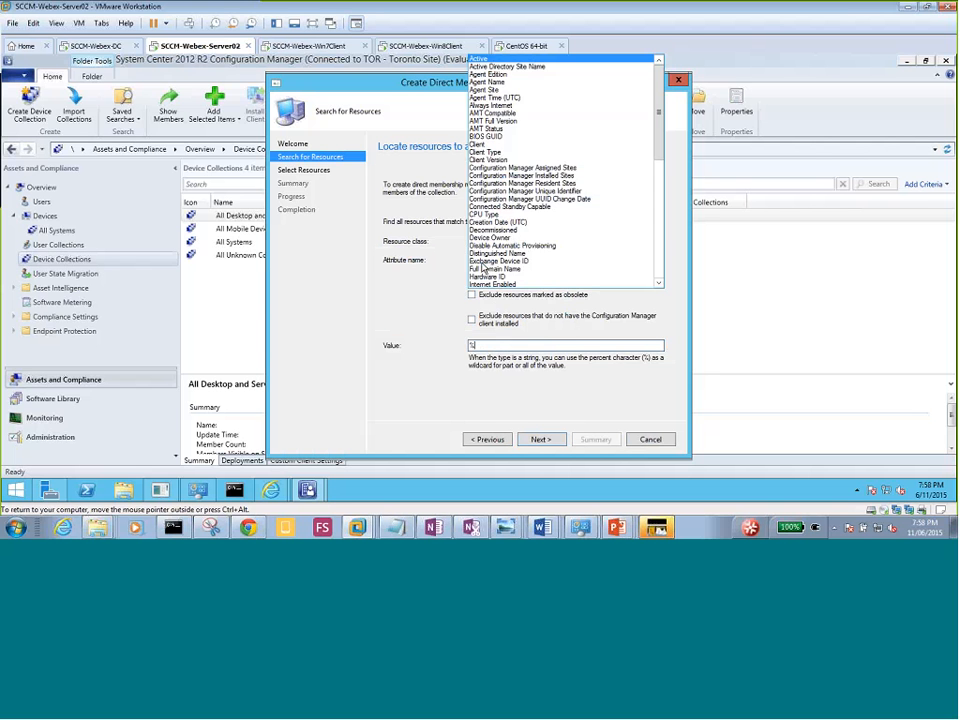
{"action": "left_click", "coordinate": [437, 261]}
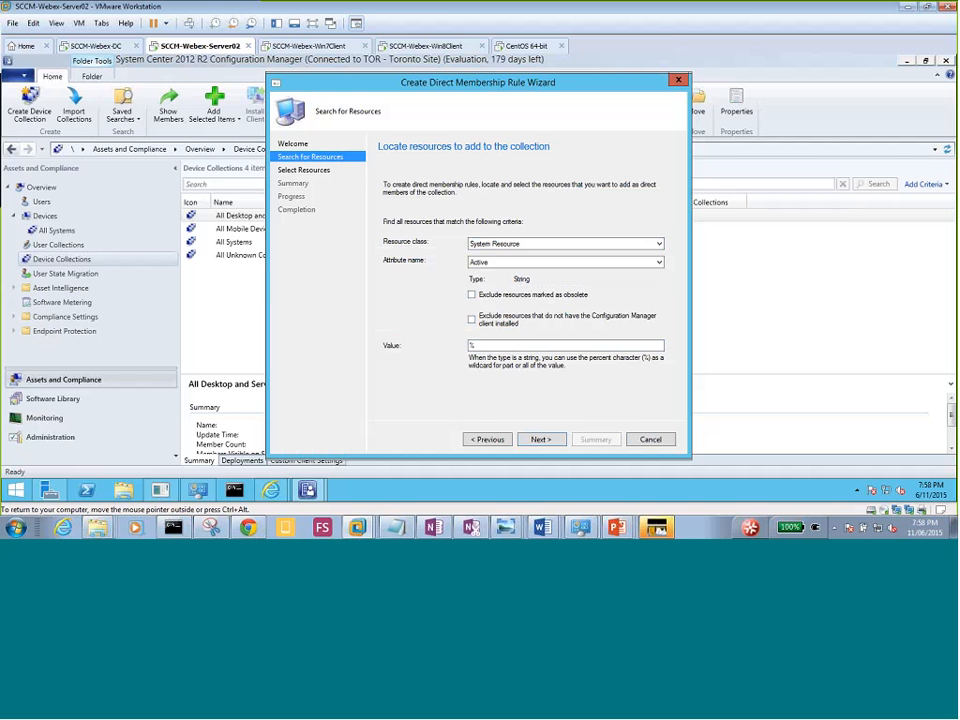
{"action": "left_click", "coordinate": [541, 439]}
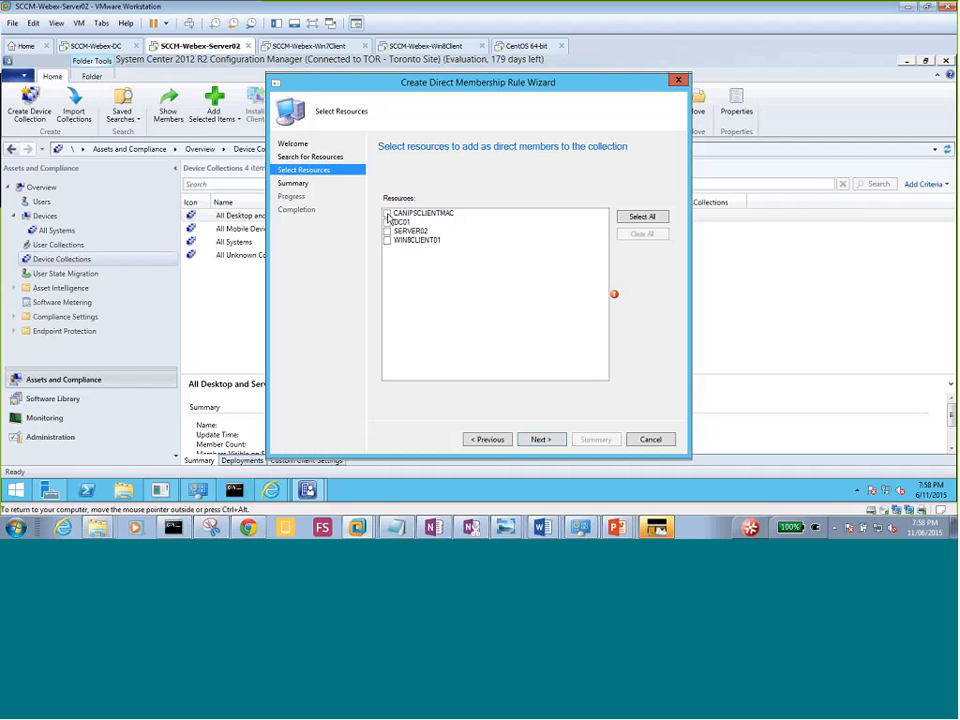
Select CANIPSCLIENTMAC and WIN8CLIENT01 only, excluding DC01 and SERVER02, then step back to the search page.
{"action": "left_click", "coordinate": [387, 215]}
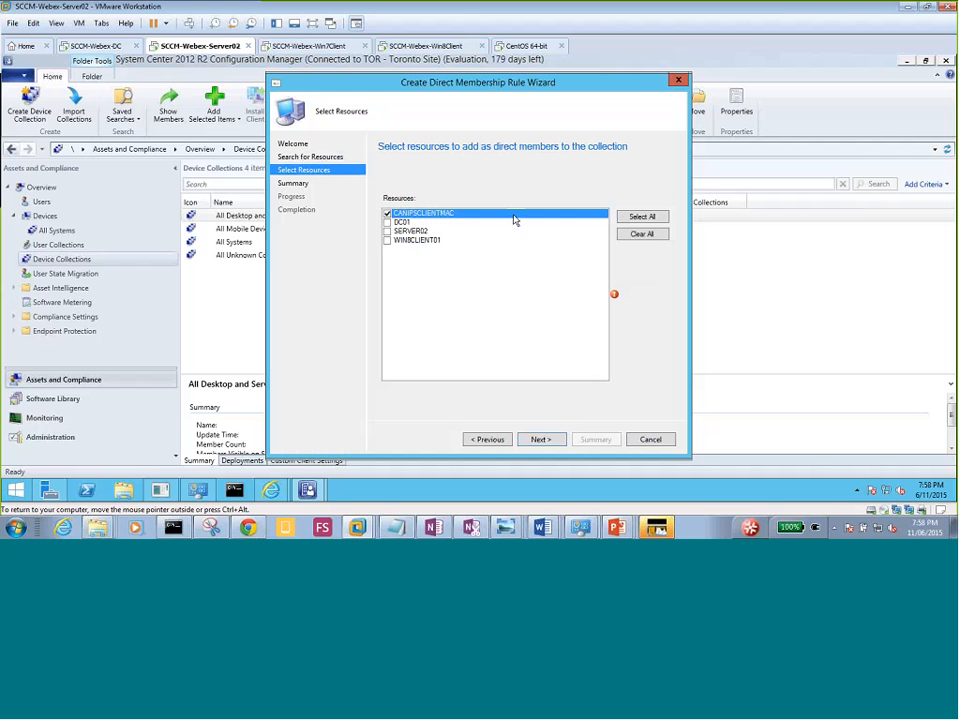
{"action": "left_click", "coordinate": [645, 217]}
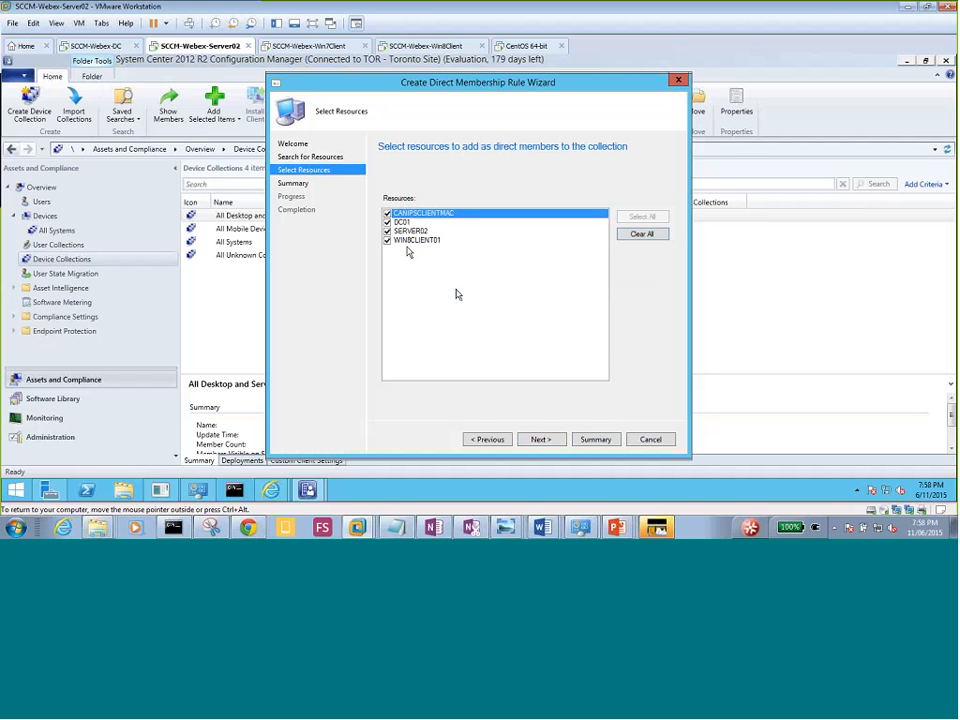
{"action": "left_click", "coordinate": [388, 225]}
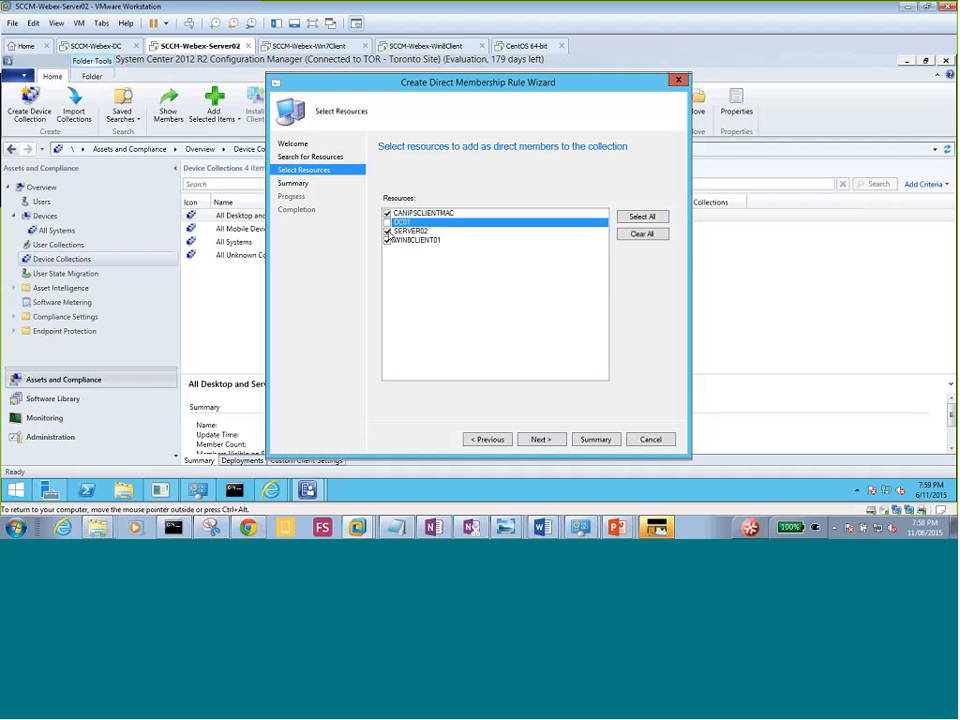
{"action": "left_click", "coordinate": [388, 231]}
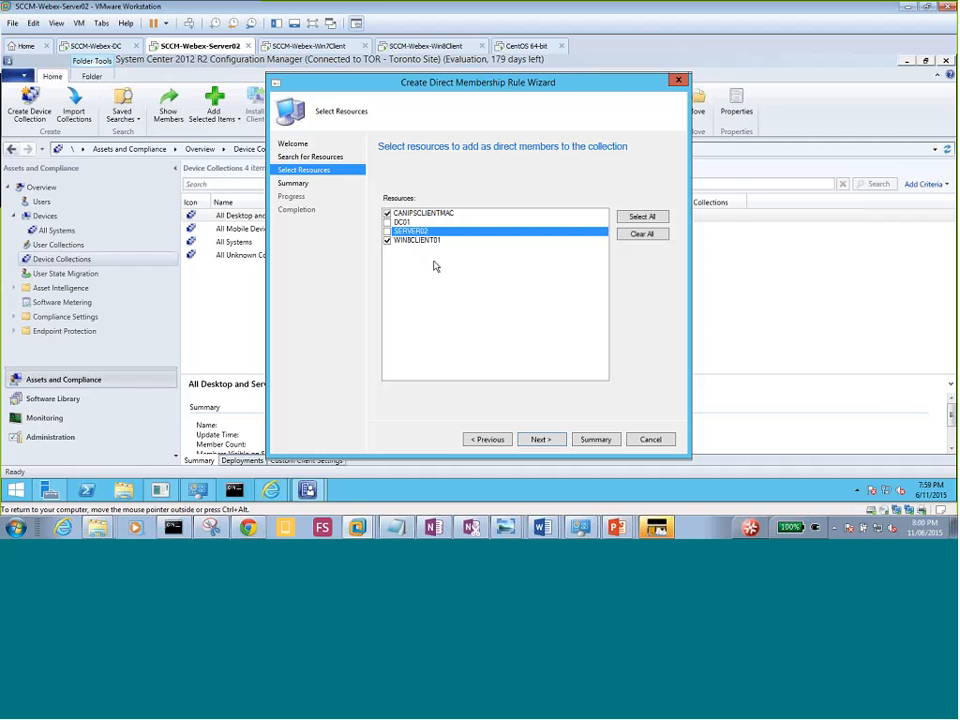
{"action": "left_click", "coordinate": [500, 441]}
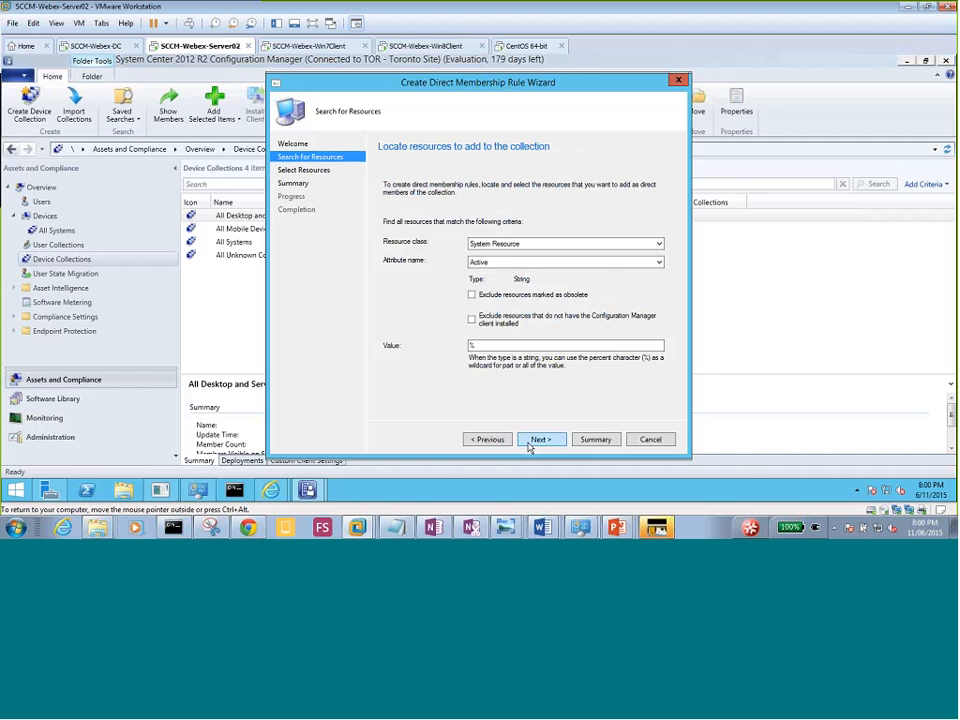
Apply direct membership rules for CANIPSCLIENTMAC and WIN8CLIENT01 and close the rule wizard.
{"action": "left_click", "coordinate": [530, 446]}
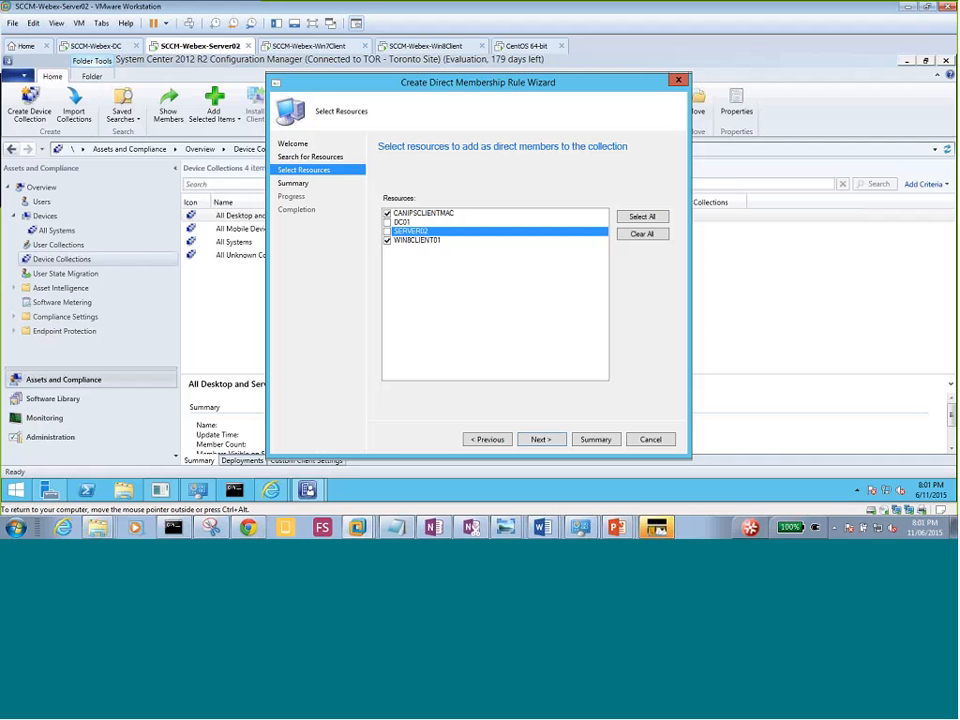
{"action": "left_click", "coordinate": [541, 440]}
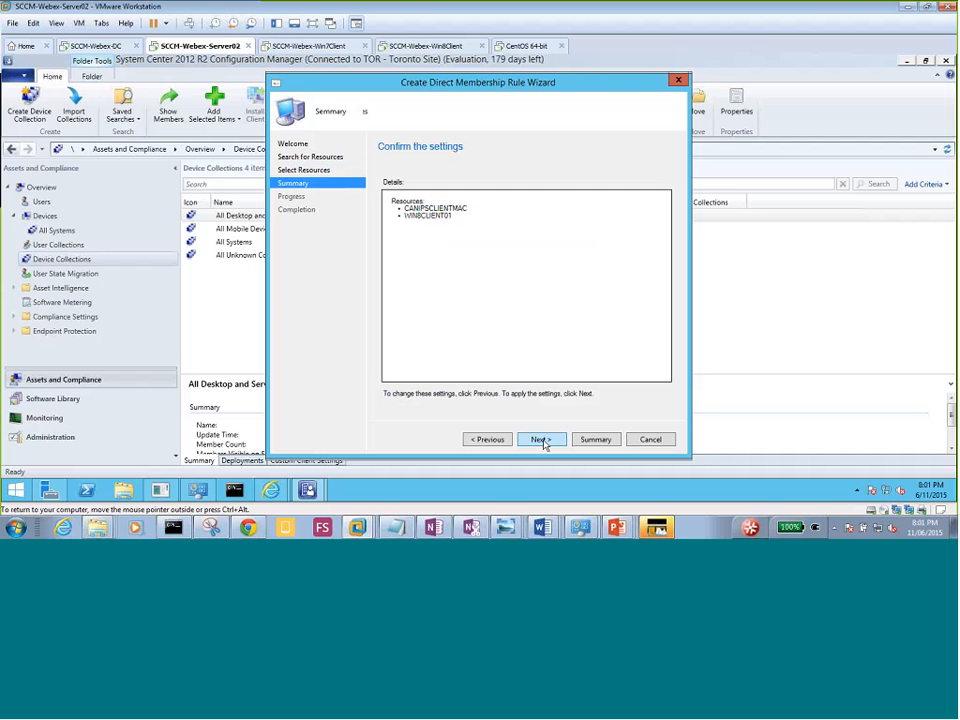
{"action": "left_click", "coordinate": [541, 440]}
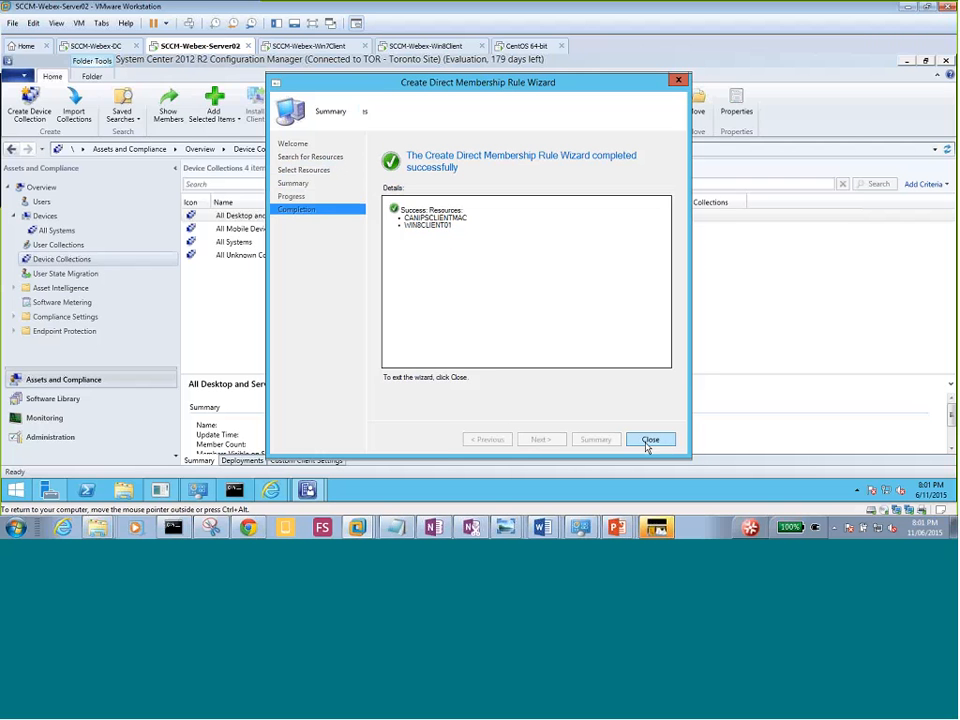
{"action": "left_click", "coordinate": [650, 442]}
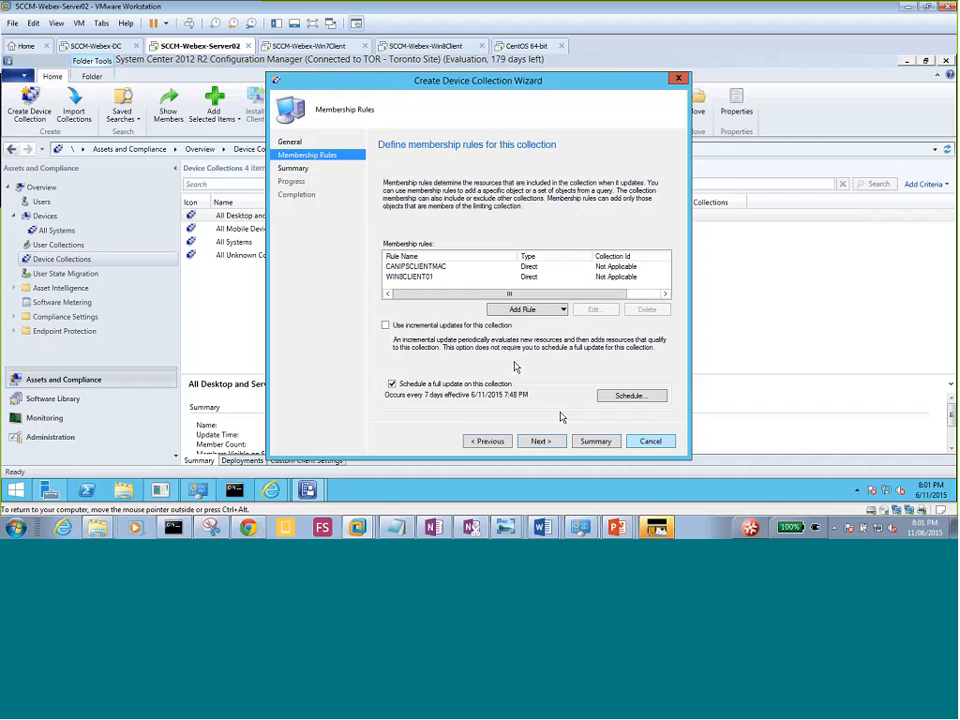
{"action": "left_click", "coordinate": [537, 311]}
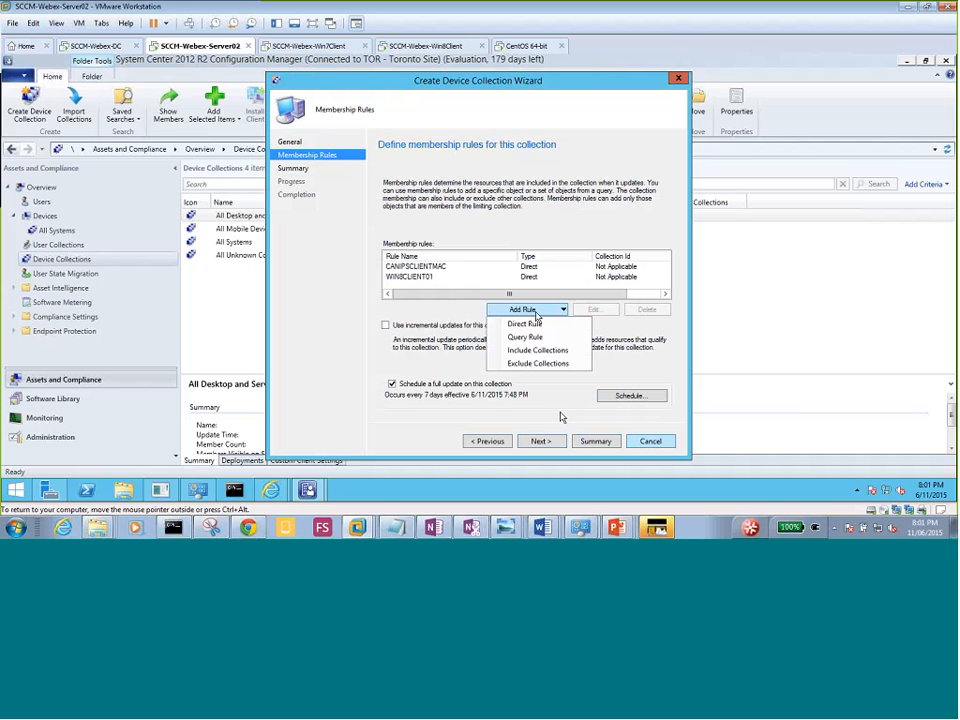
{"action": "left_click", "coordinate": [546, 334]}
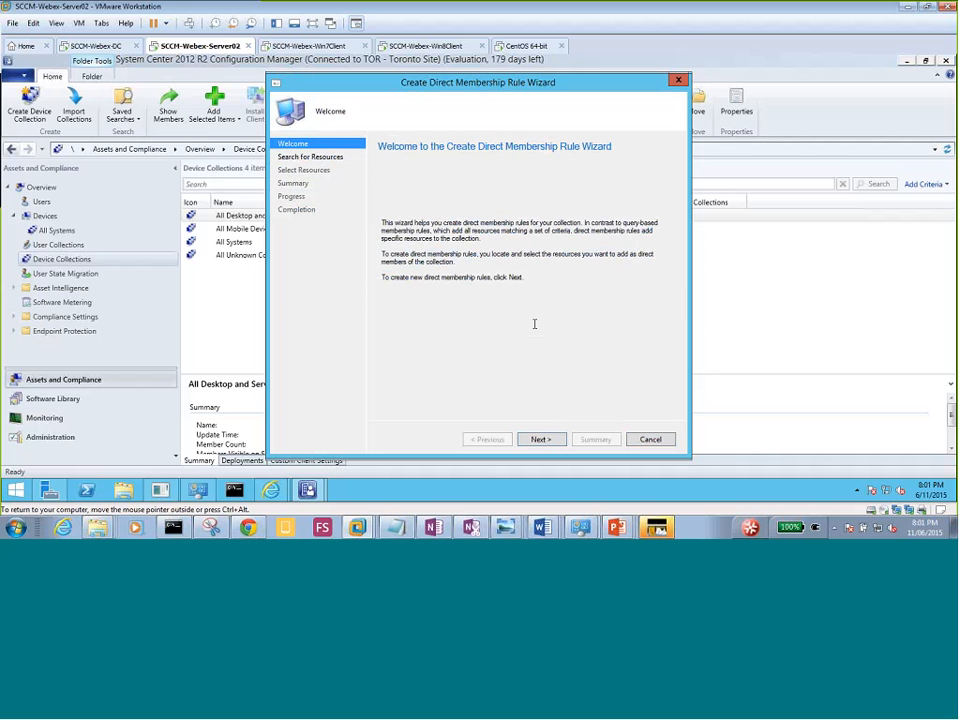
{"action": "left_click", "coordinate": [650, 441]}
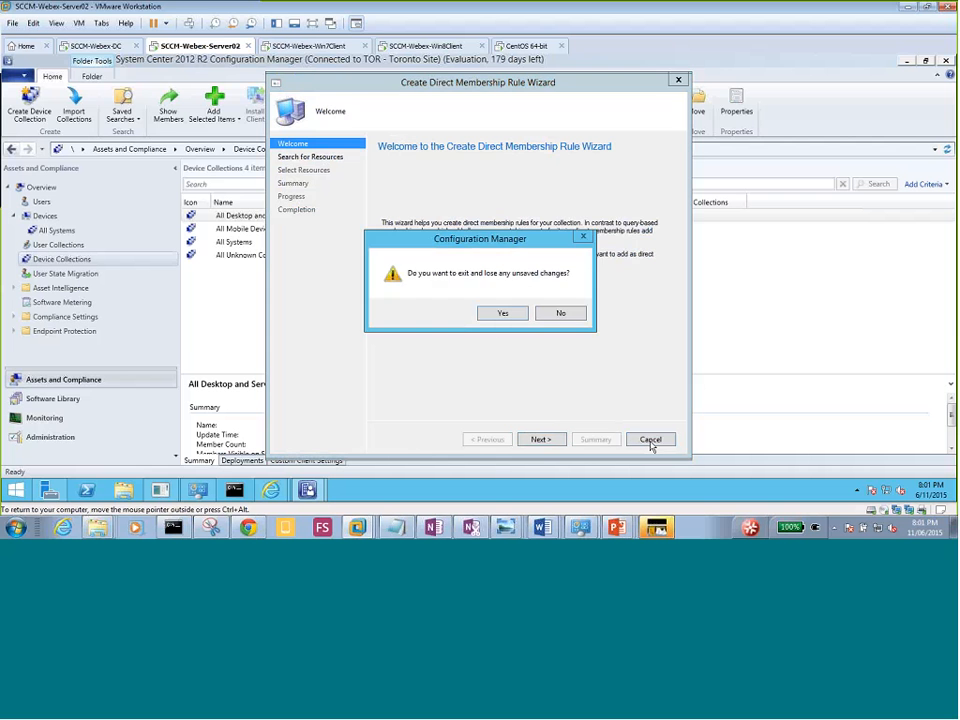
{"action": "left_click", "coordinate": [502, 313]}
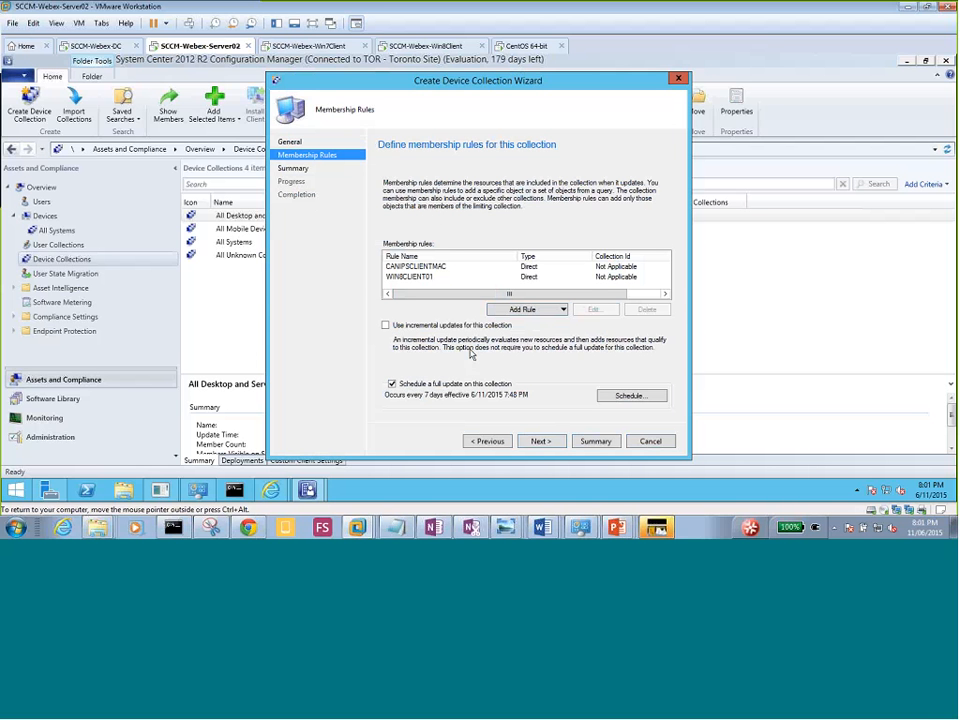
Enable incremental updates, then create the All Toronto Devices collection and close the wizard.
{"action": "left_click", "coordinate": [385, 327]}
{"action": "left_click", "coordinate": [540, 441]}
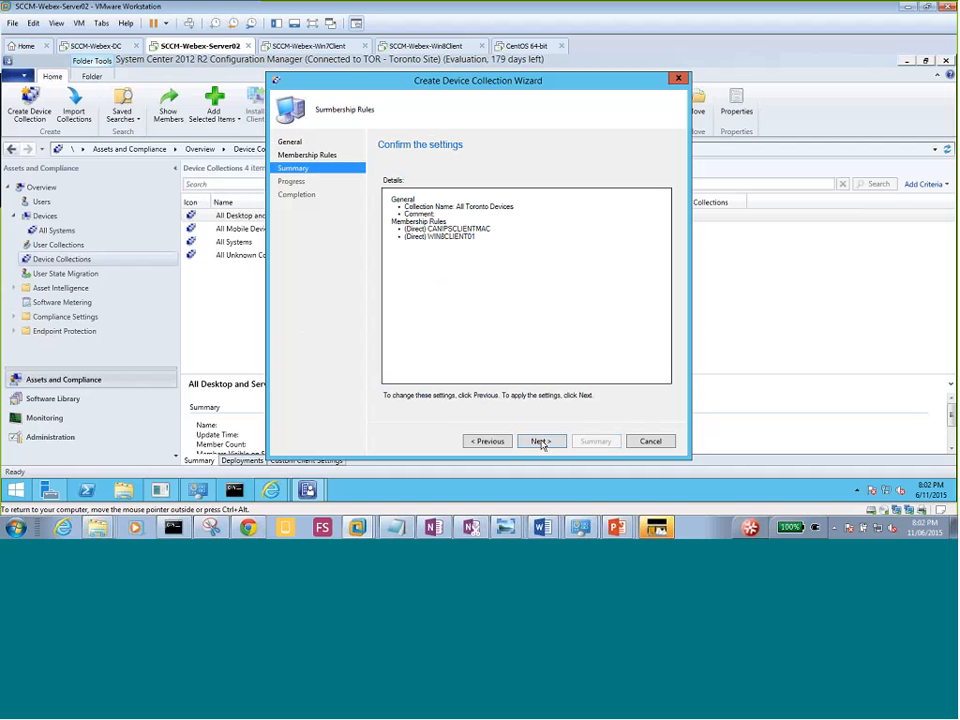
{"action": "left_click", "coordinate": [540, 442]}
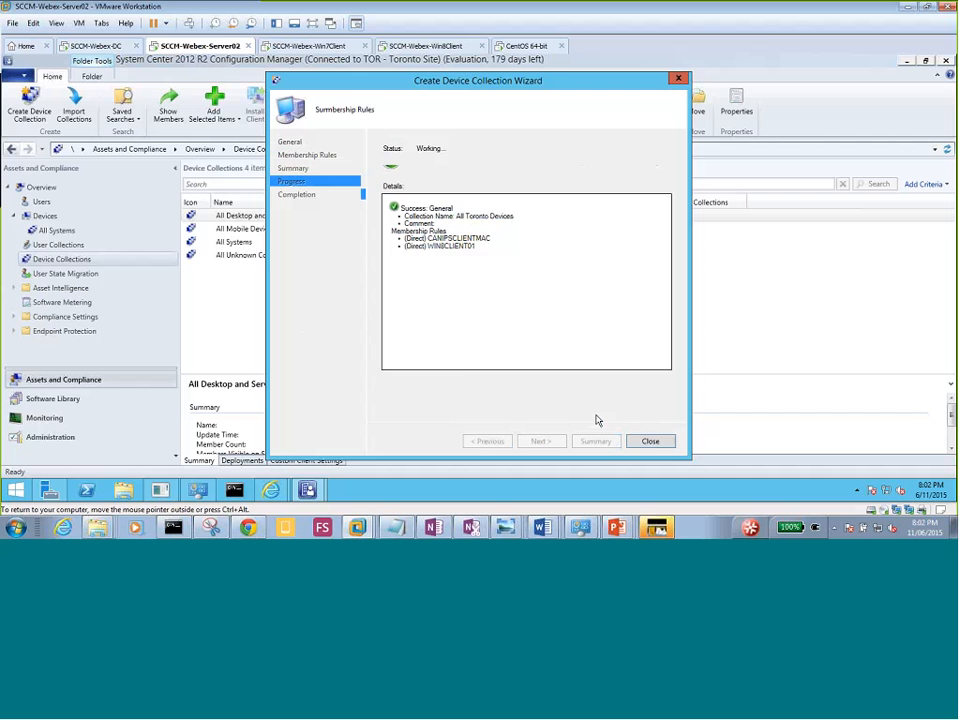
{"action": "left_click", "coordinate": [648, 441]}
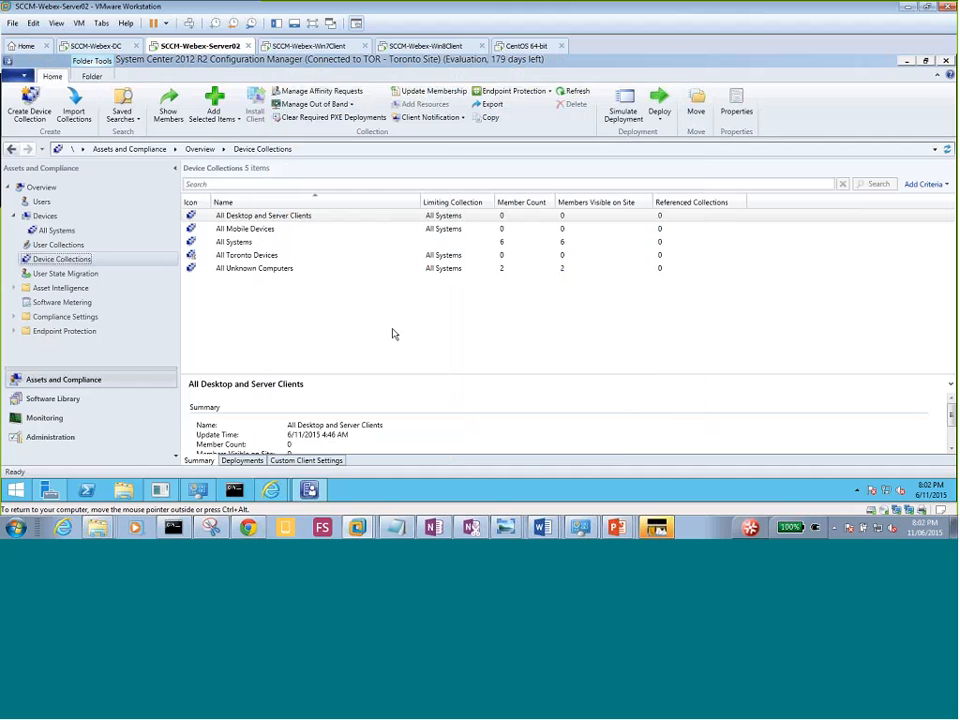
Refresh the All Toronto Devices collection to update its member count.
{"action": "left_click", "coordinate": [236, 317]}
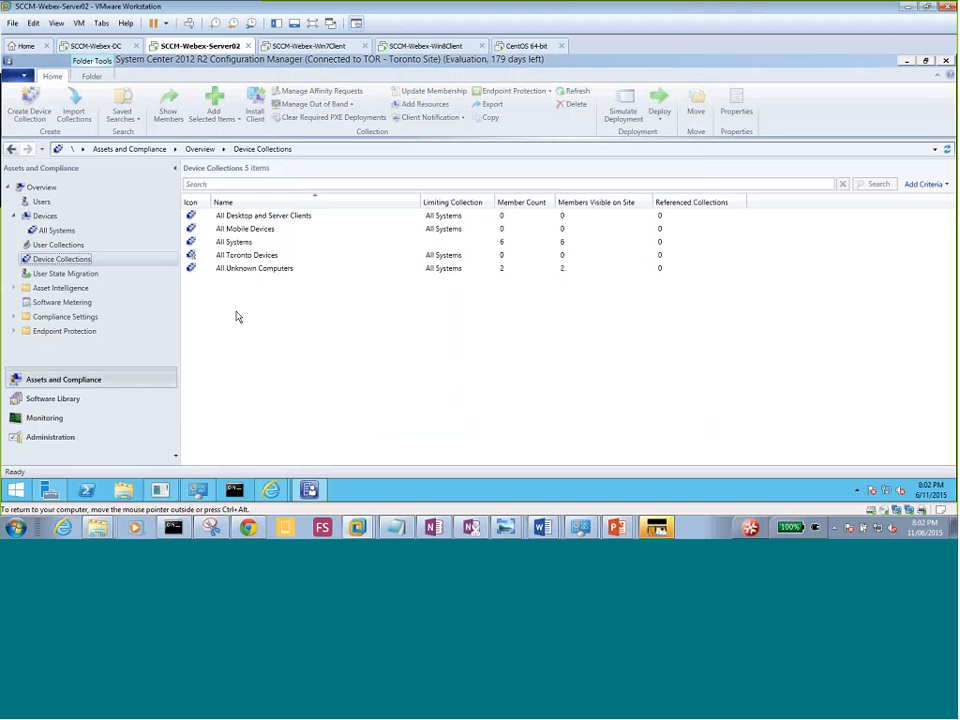
{"action": "left_click", "coordinate": [237, 242]}
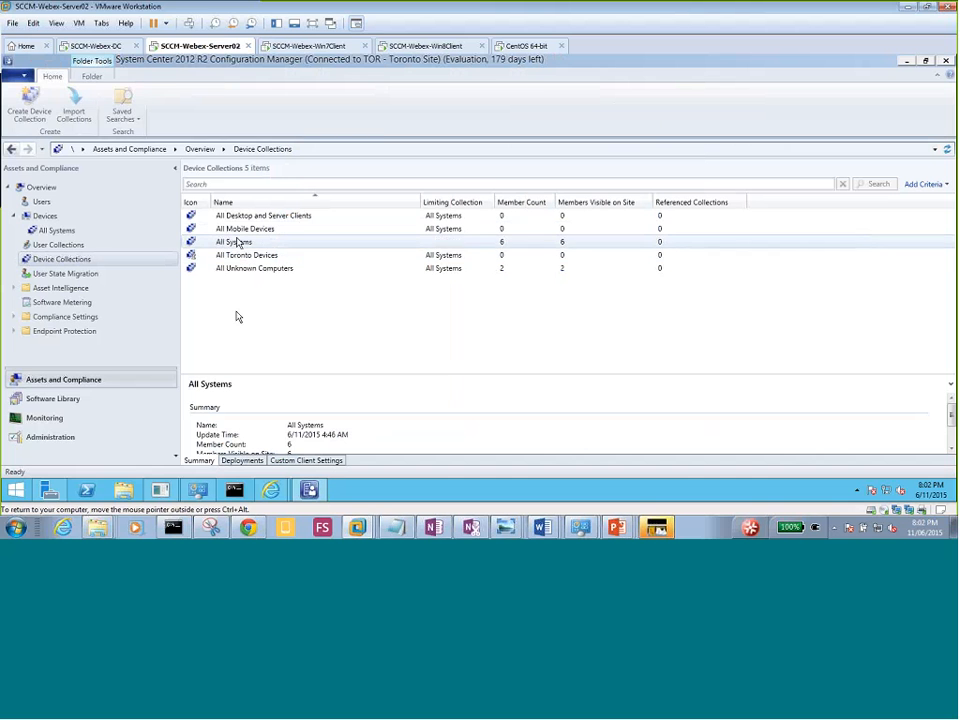
{"action": "left_click", "coordinate": [238, 256]}
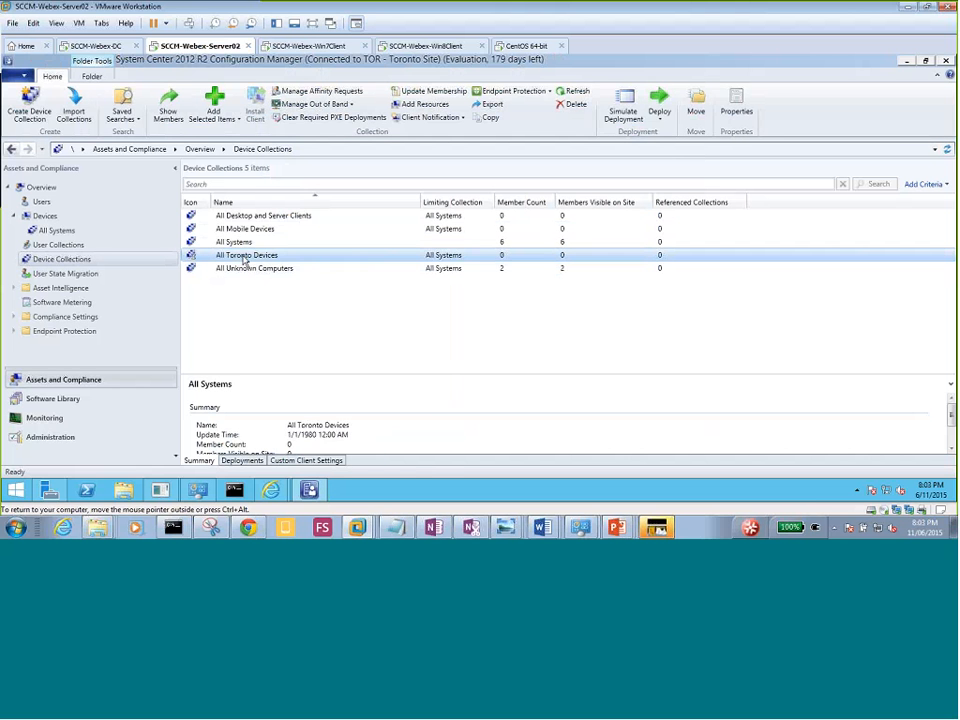
{"action": "right_click", "coordinate": [241, 261]}
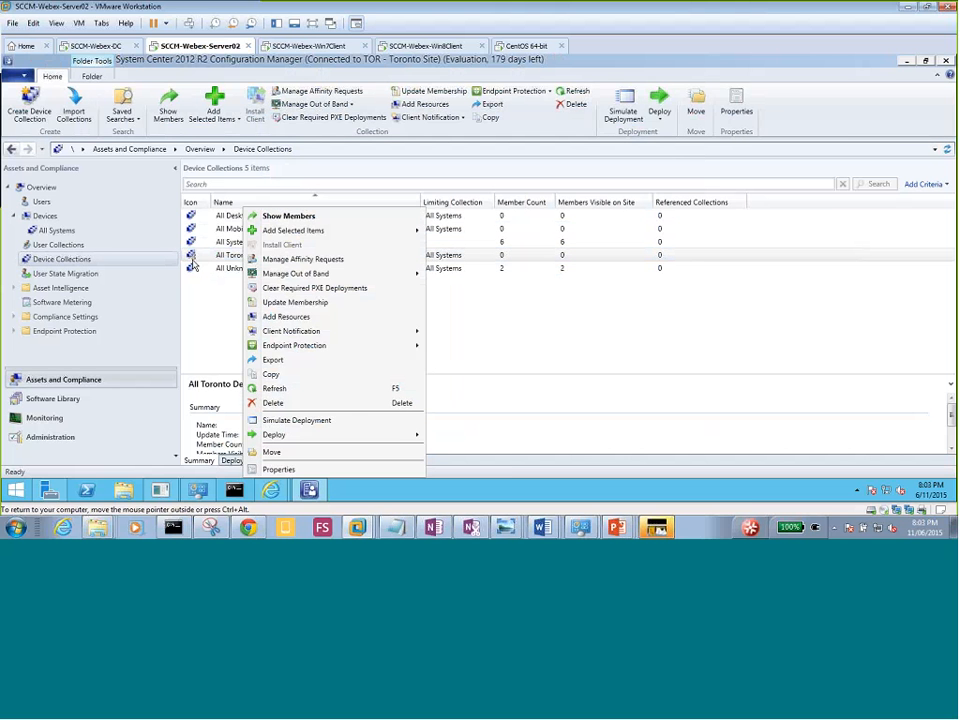
{"action": "left_click", "coordinate": [195, 264]}
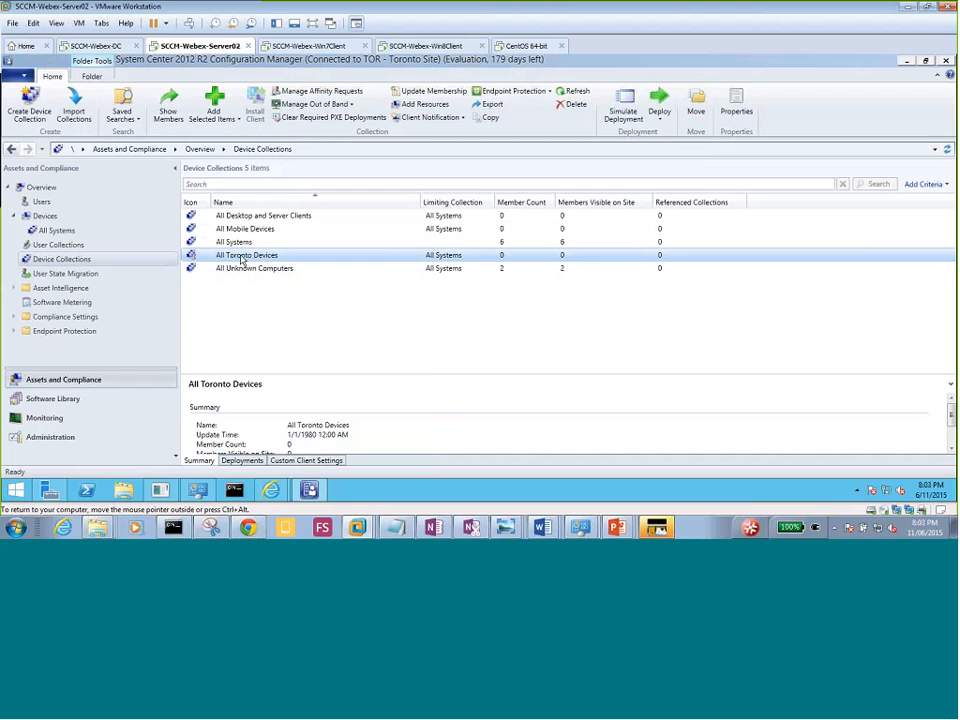
{"action": "right_click", "coordinate": [241, 260]}
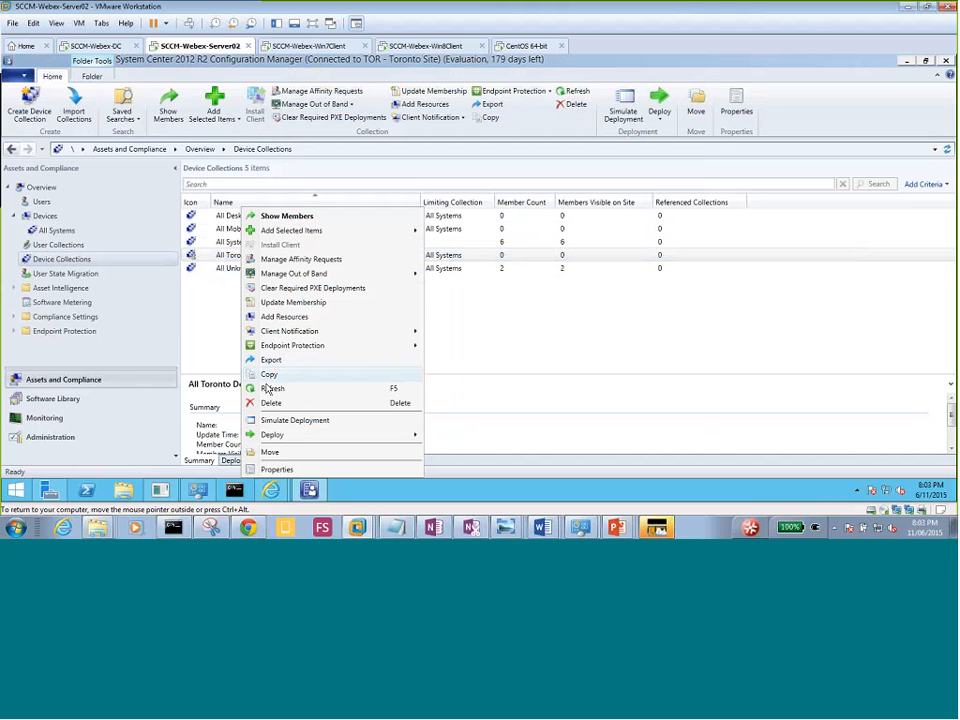
{"action": "left_click", "coordinate": [270, 389]}
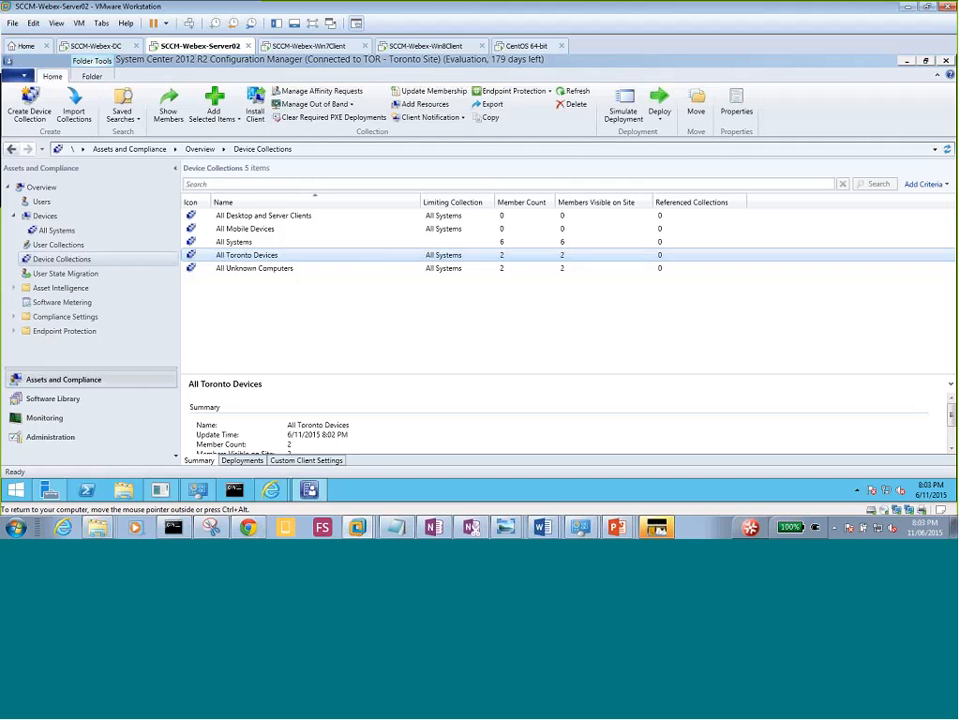
Reselect All Toronto Devices and confirm its Member Count now reads 2.
{"action": "right_click", "coordinate": [267, 259]}
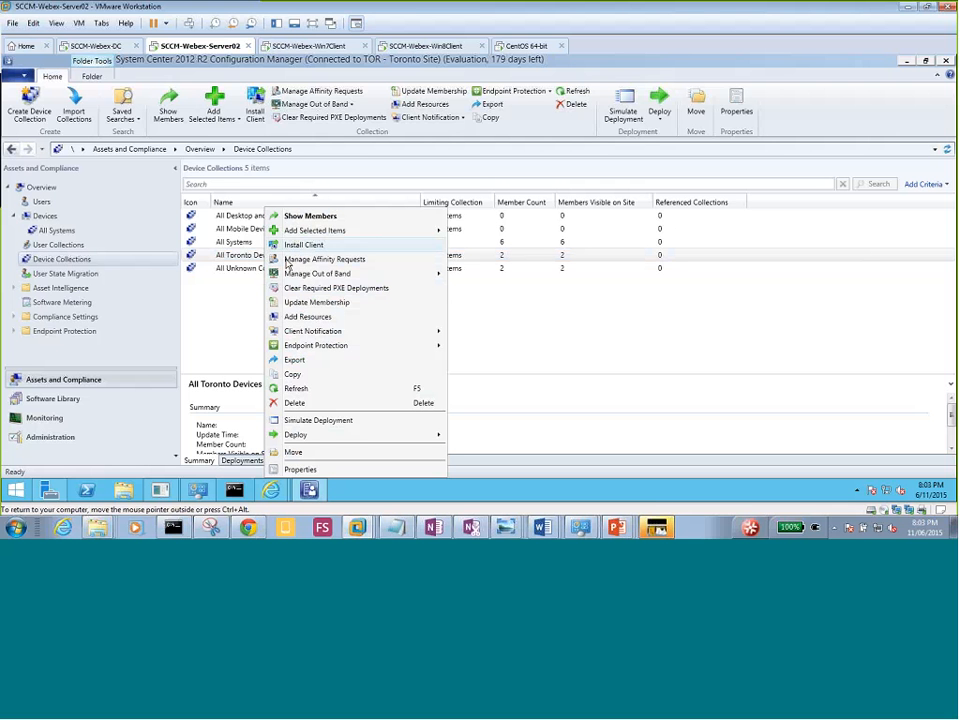
{"action": "left_click", "coordinate": [226, 307]}
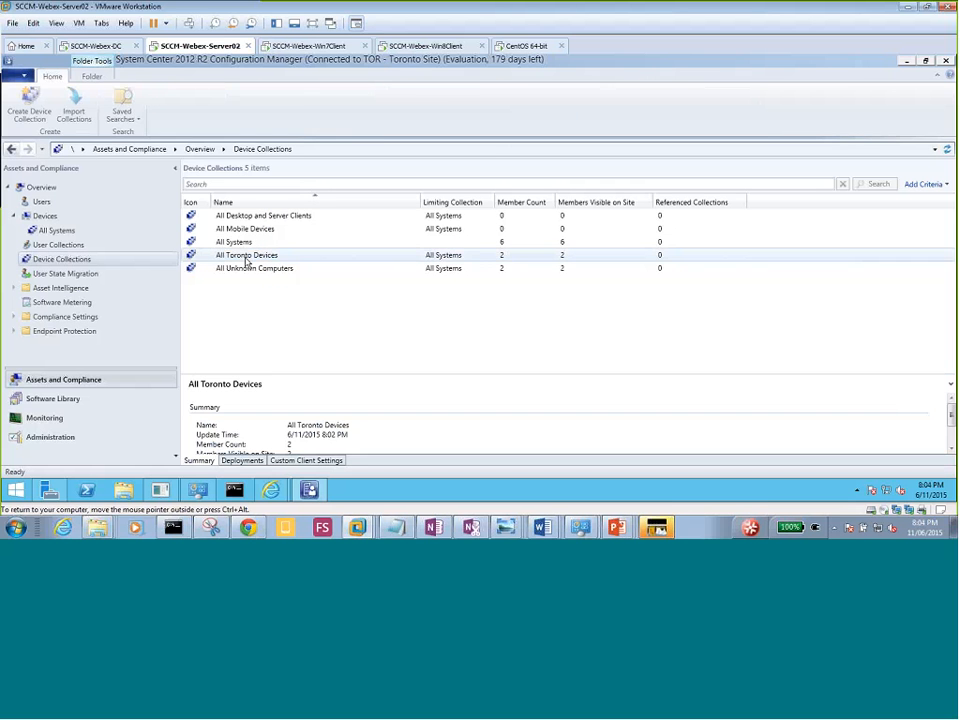
{"action": "left_click", "coordinate": [247, 258]}
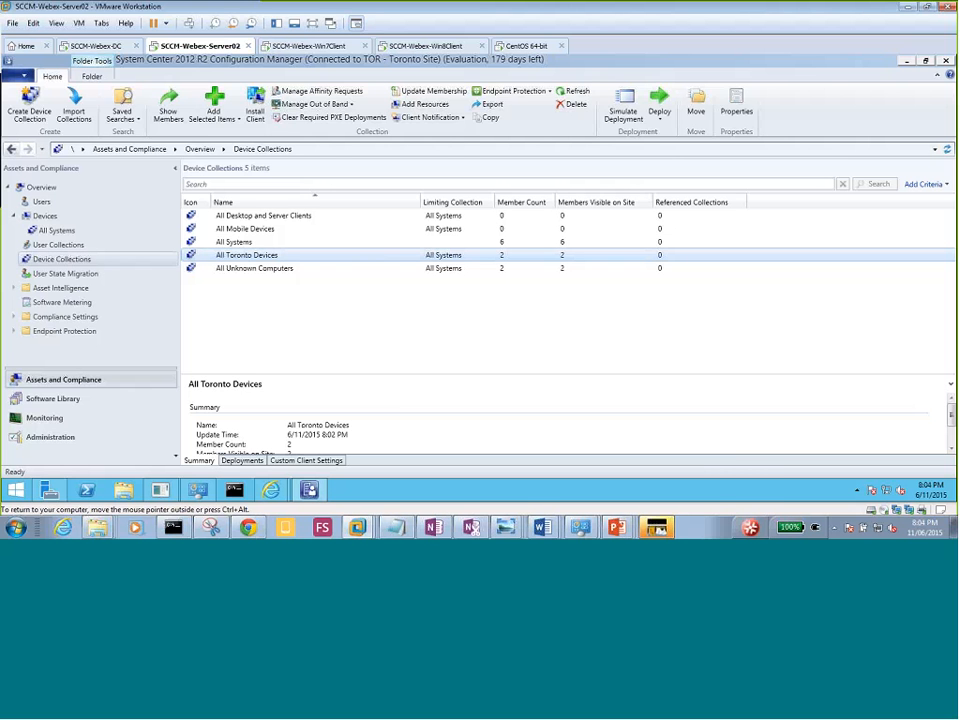
{"action": "mouse_move", "coordinate": [617, 532]}
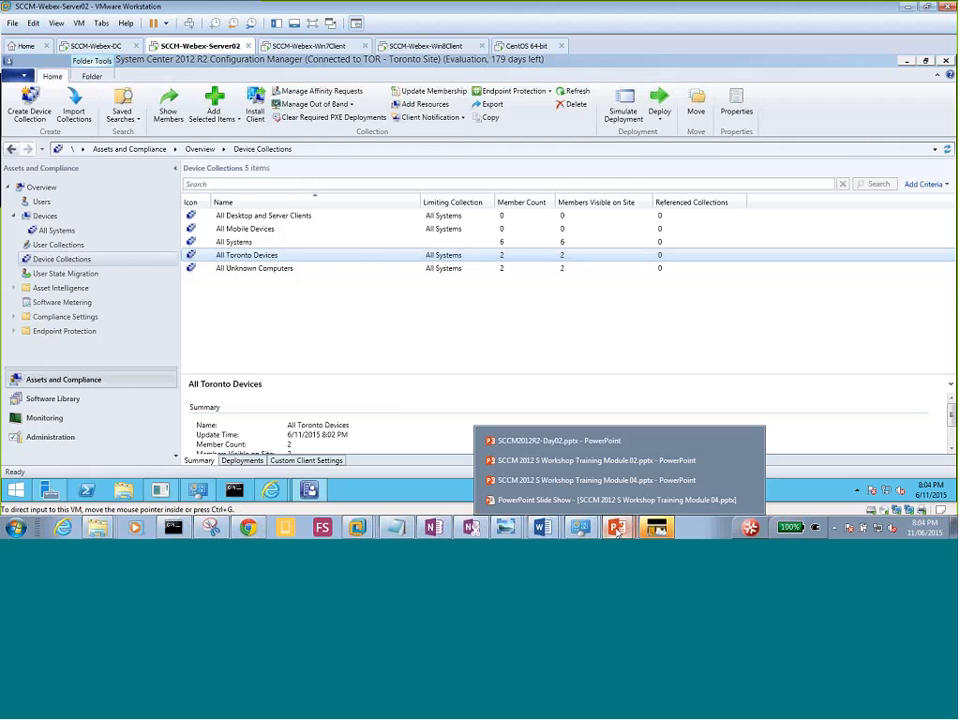
End the Module 04 show and present Day02 slide 34, 'Lesson 1: Overview of the Configuration Manager Client'.
{"action": "left_click", "coordinate": [579, 440]}
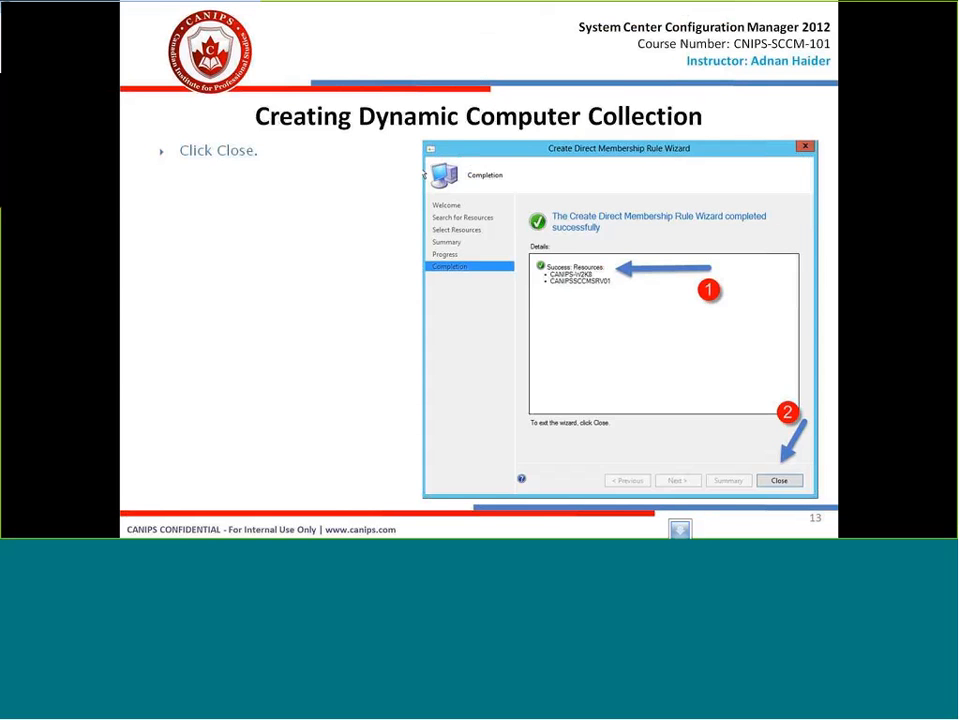
{"action": "key", "text": "Escape"}
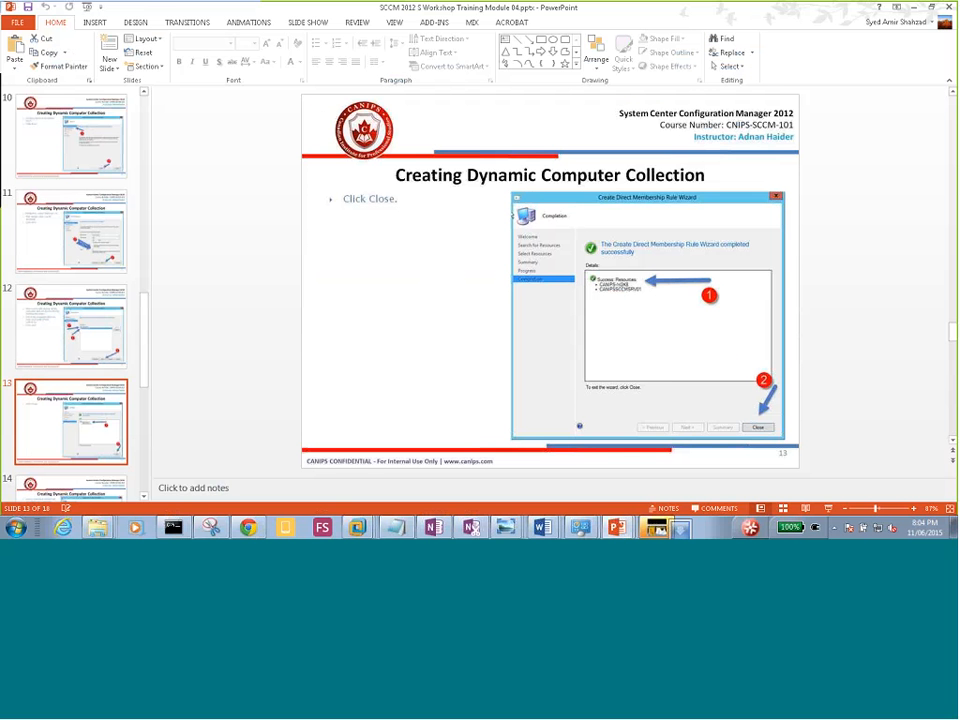
{"action": "left_click", "coordinate": [913, 8]}
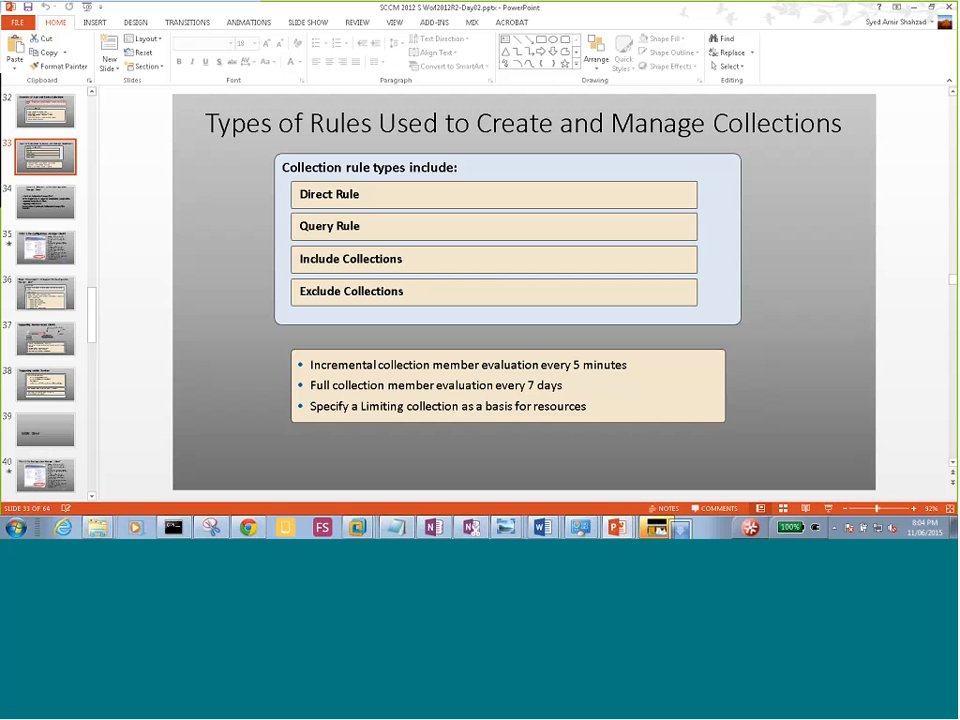
{"action": "left_click", "coordinate": [41, 208]}
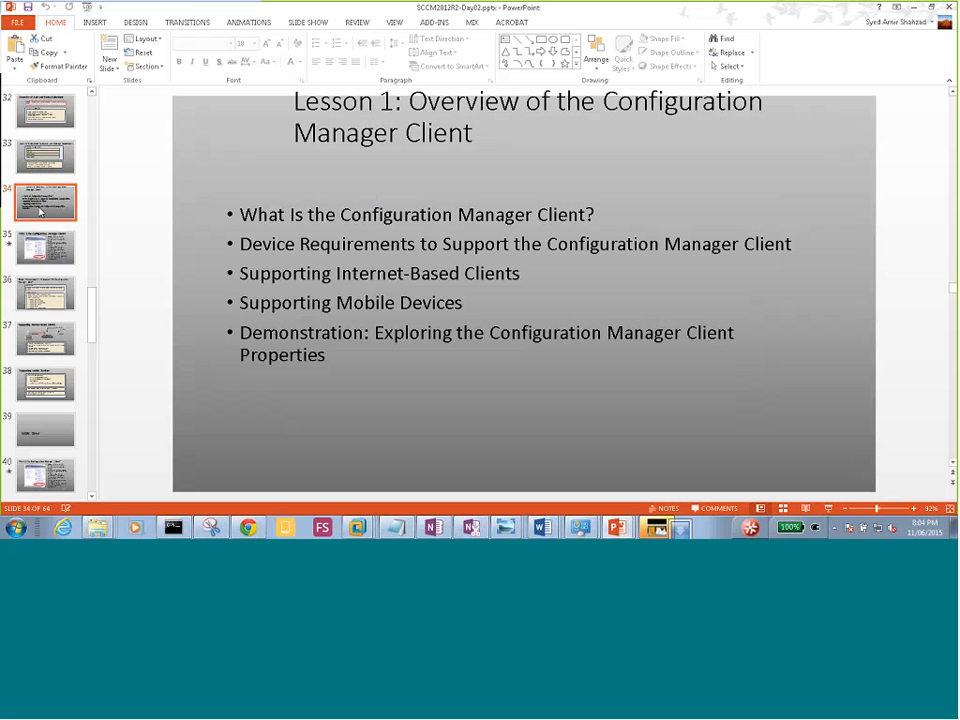
{"action": "left_click", "coordinate": [828, 510]}
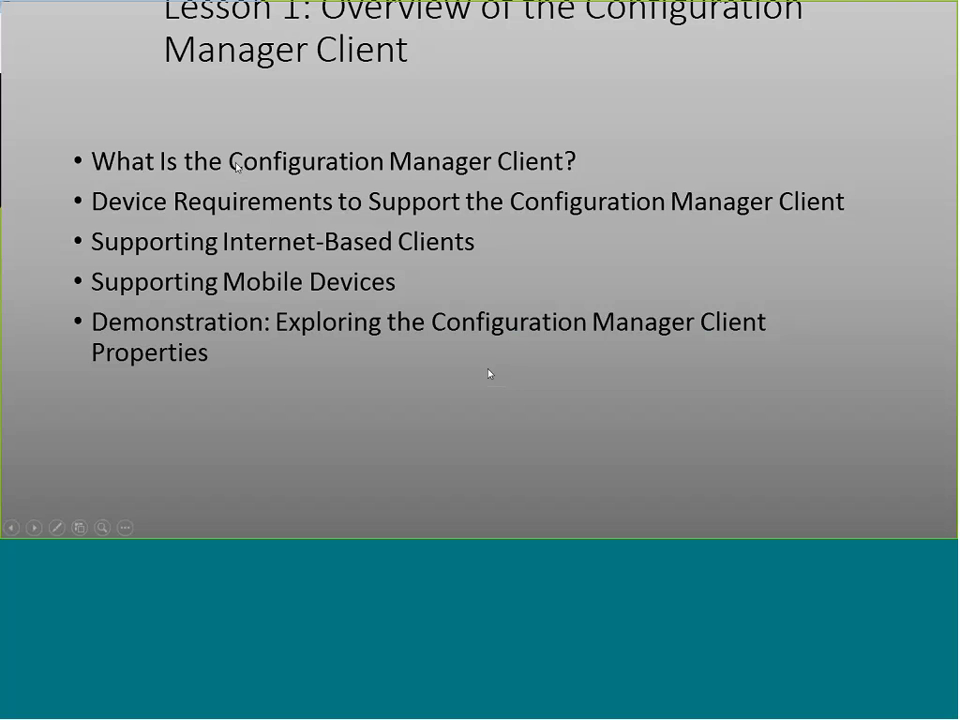
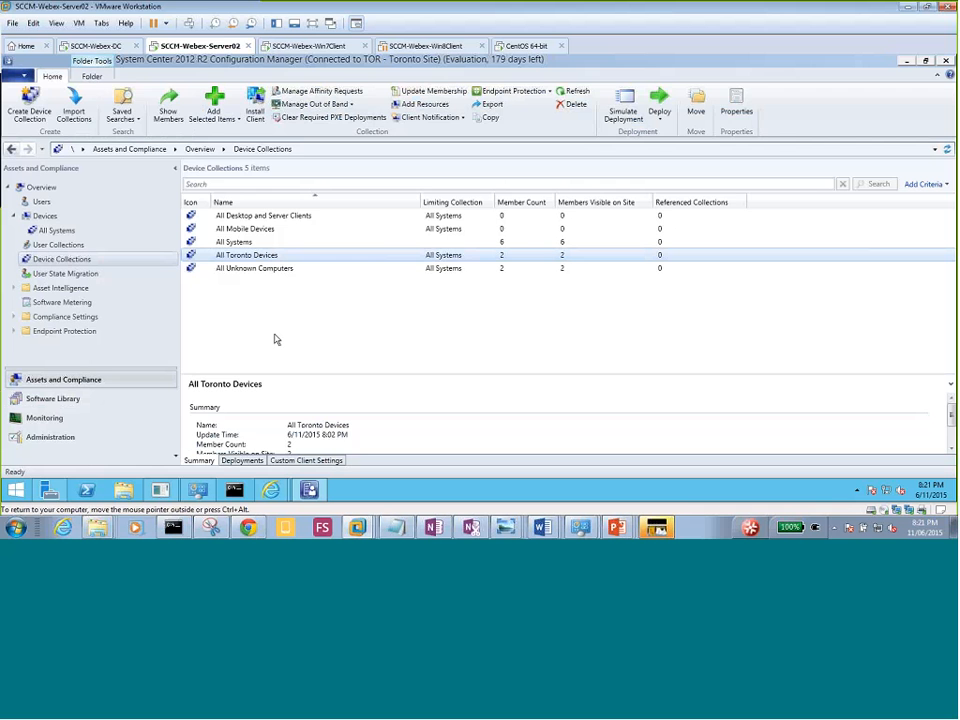
Show the Devices node listing all six site devices, none with the client installed.
{"action": "left_click", "coordinate": [46, 216]}
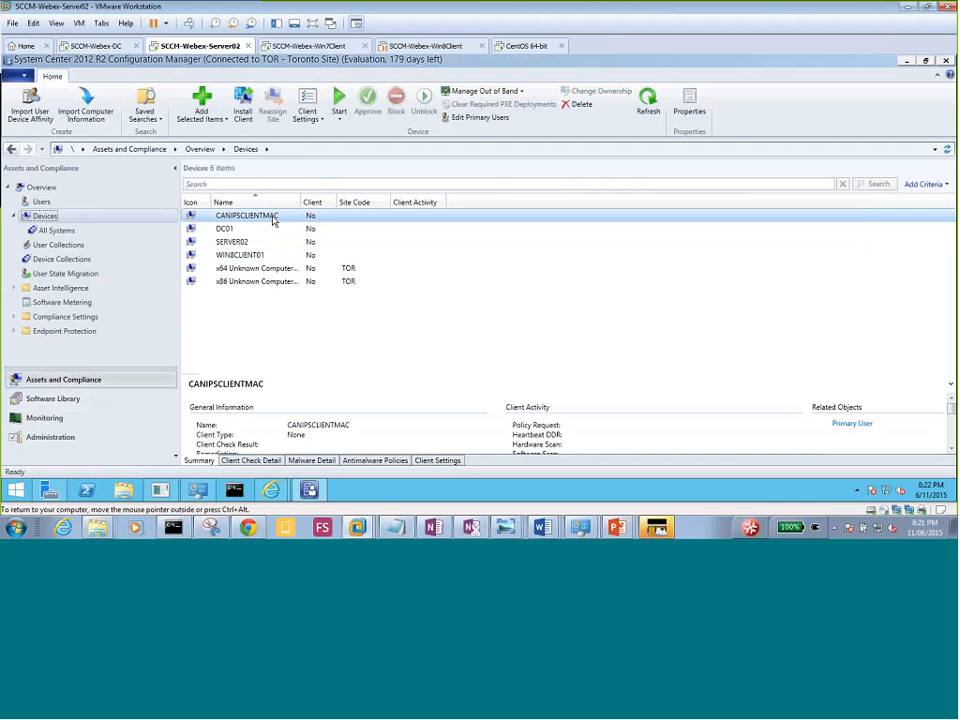
Look over the actions for the CANIPSCLIENTMAC device and the All Systems collection.
{"action": "right_click", "coordinate": [268, 219]}
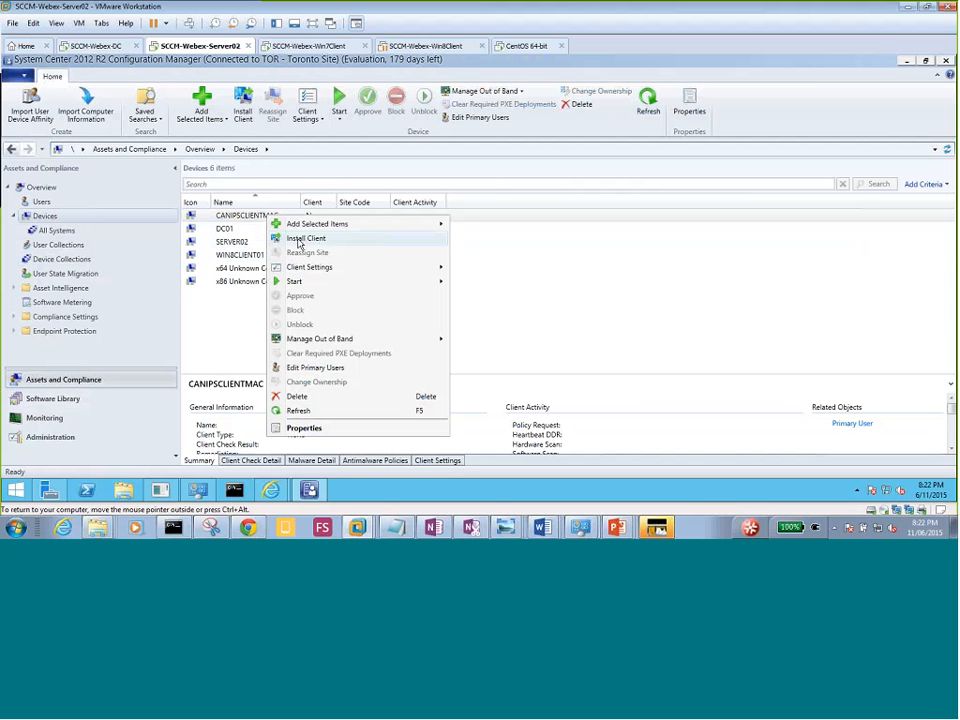
{"action": "left_click", "coordinate": [209, 321]}
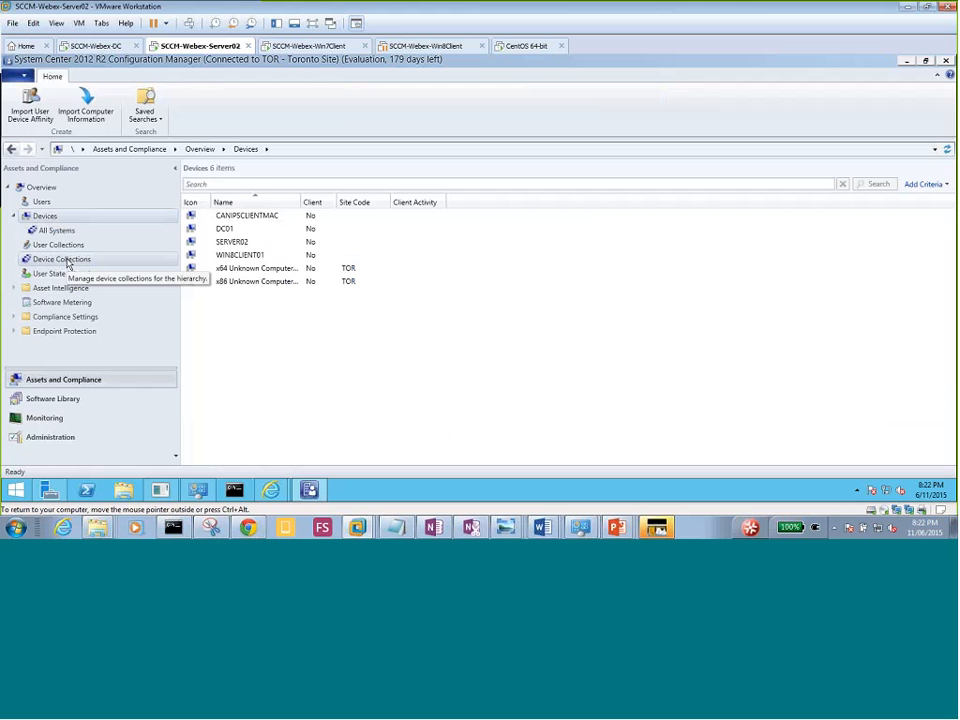
{"action": "left_click", "coordinate": [62, 259]}
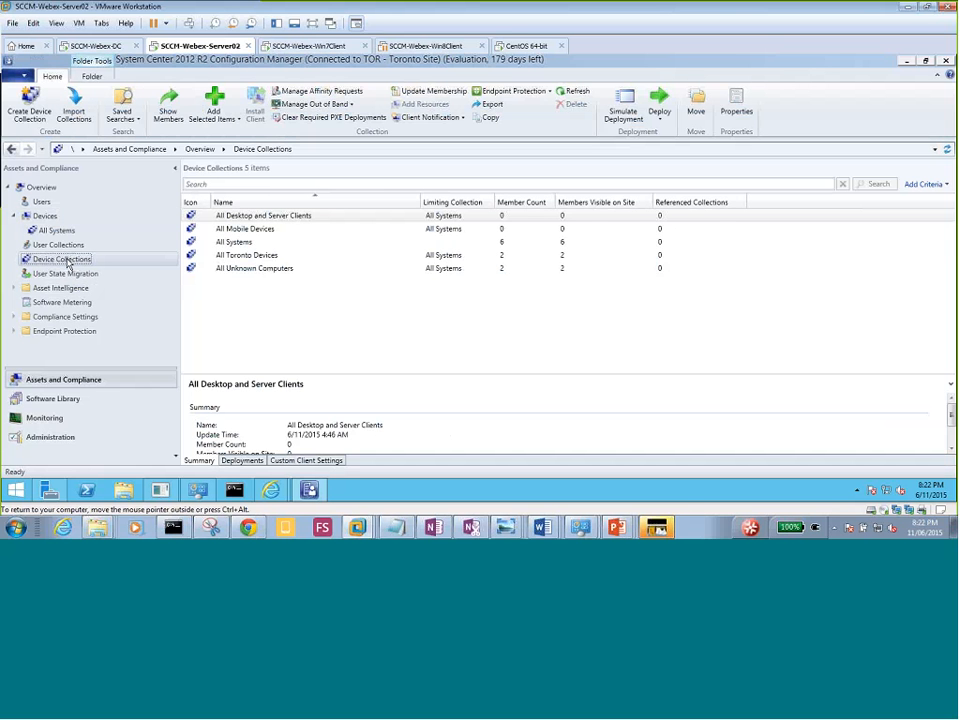
{"action": "right_click", "coordinate": [248, 245]}
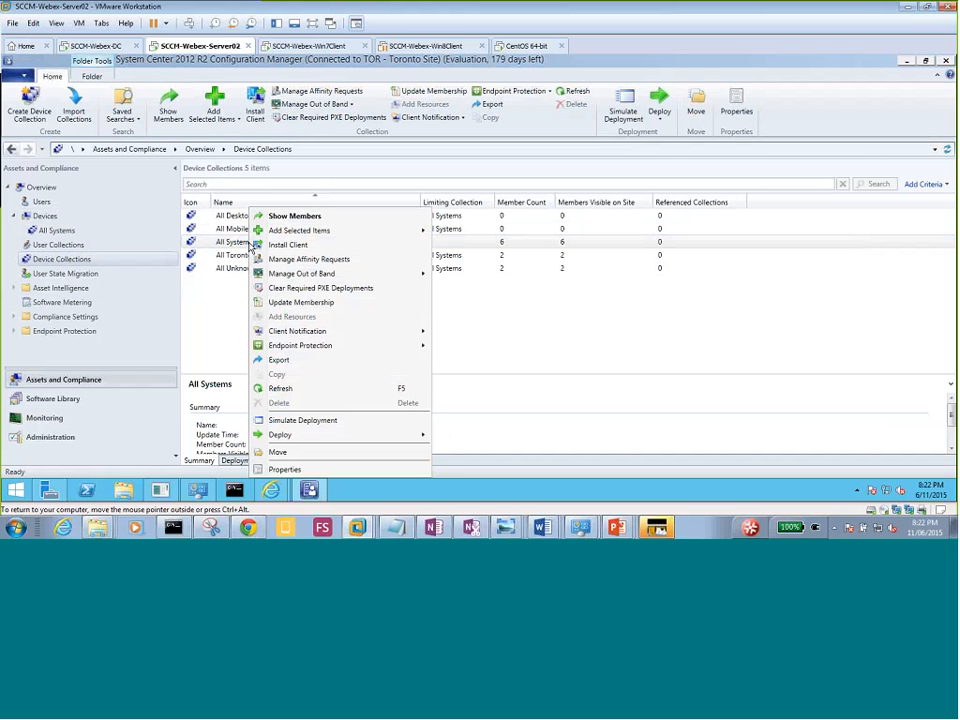
{"action": "left_click", "coordinate": [216, 301]}
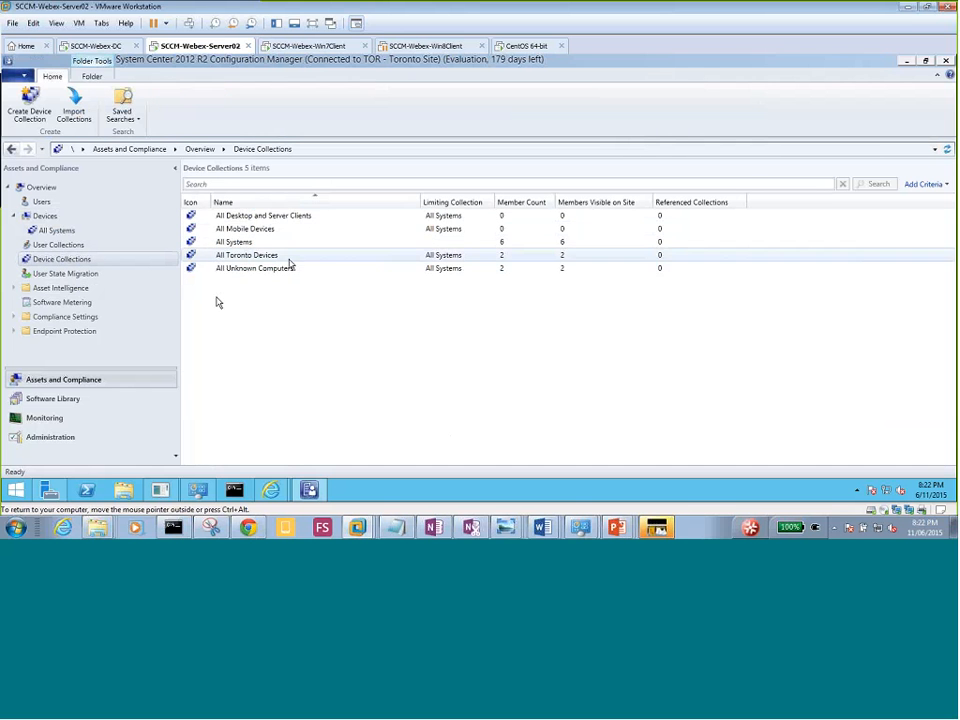
Review the All Toronto Devices actions, recheck Devices, then return to Device Collections.
{"action": "left_click", "coordinate": [263, 259]}
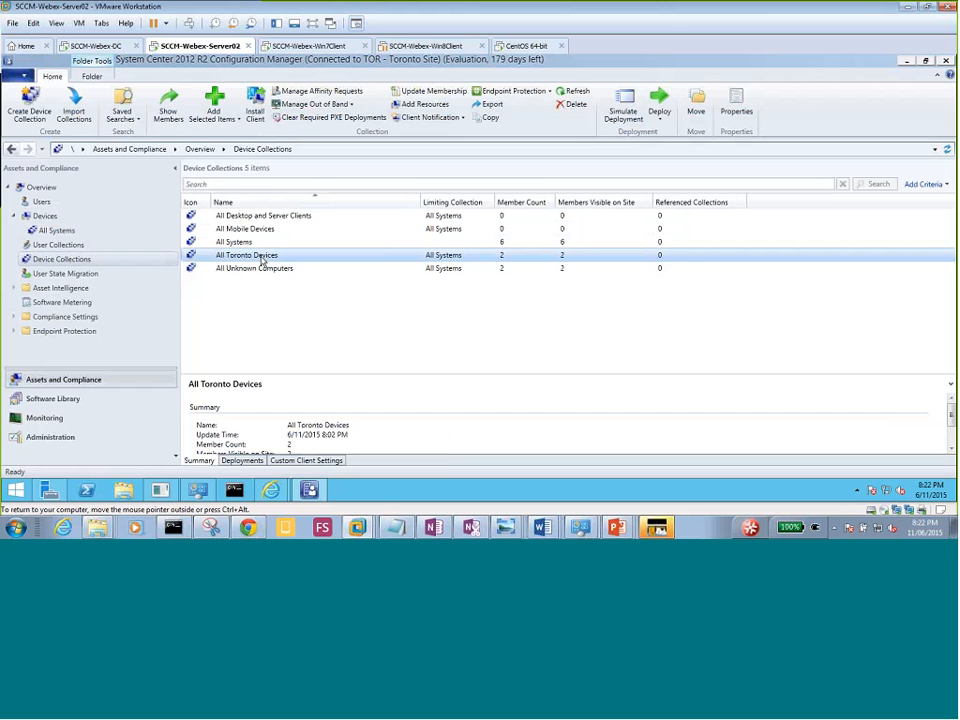
{"action": "right_click", "coordinate": [263, 259]}
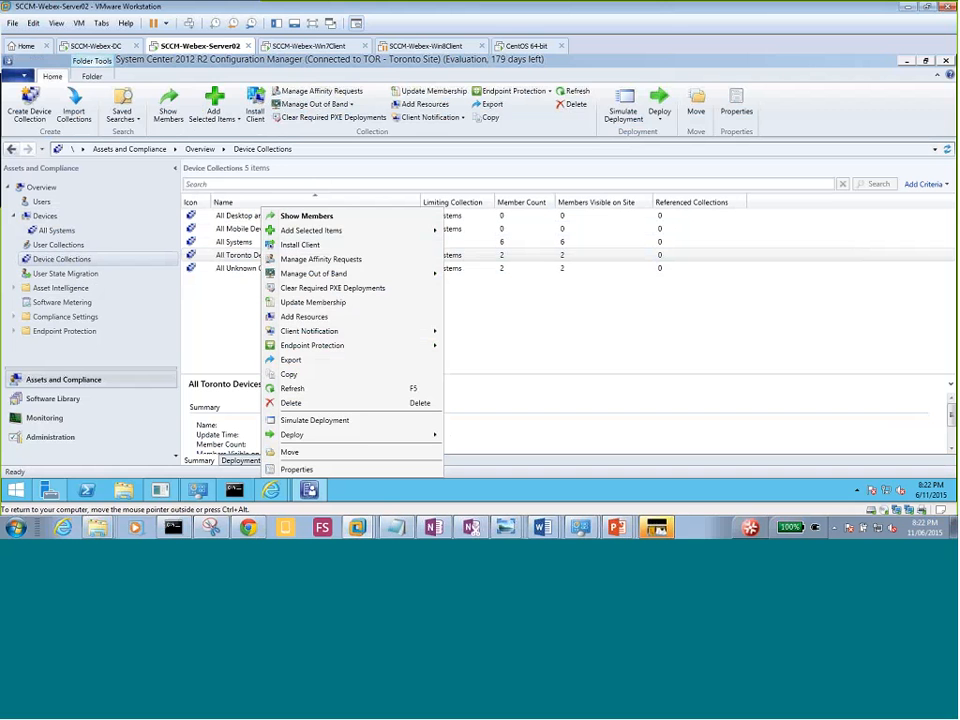
{"action": "left_click", "coordinate": [222, 308]}
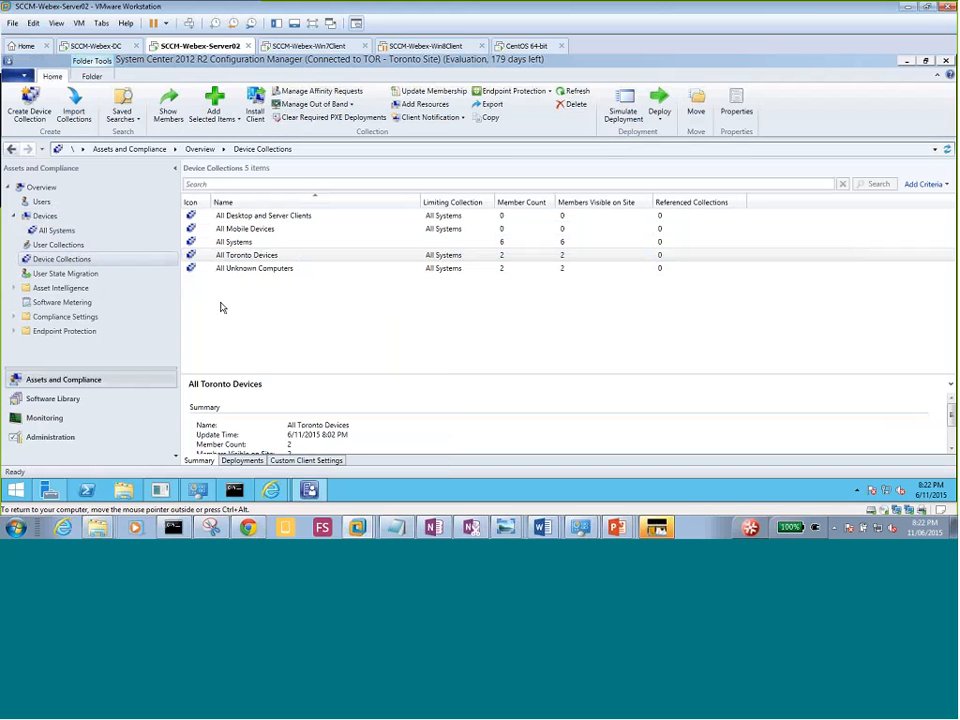
{"action": "left_click", "coordinate": [222, 308]}
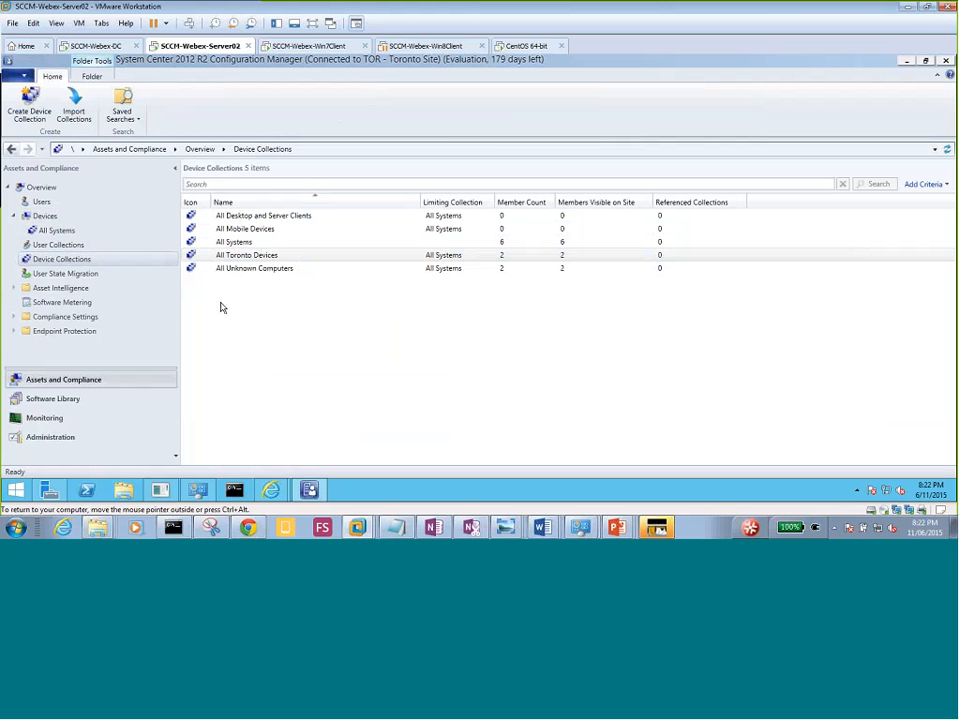
{"action": "left_click", "coordinate": [40, 218]}
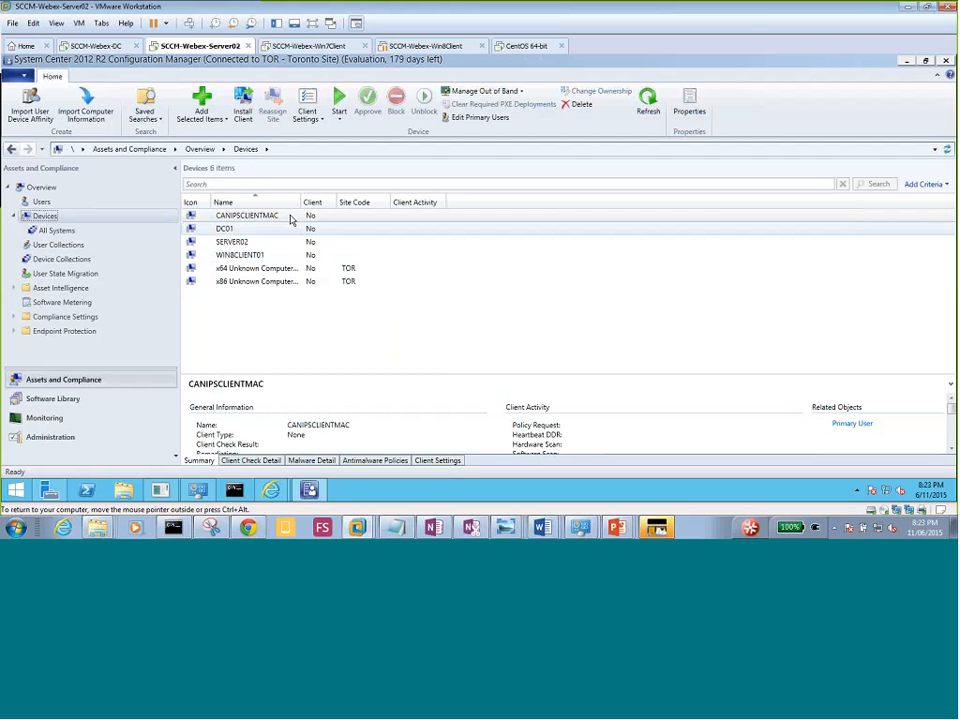
{"action": "left_click", "coordinate": [77, 262]}
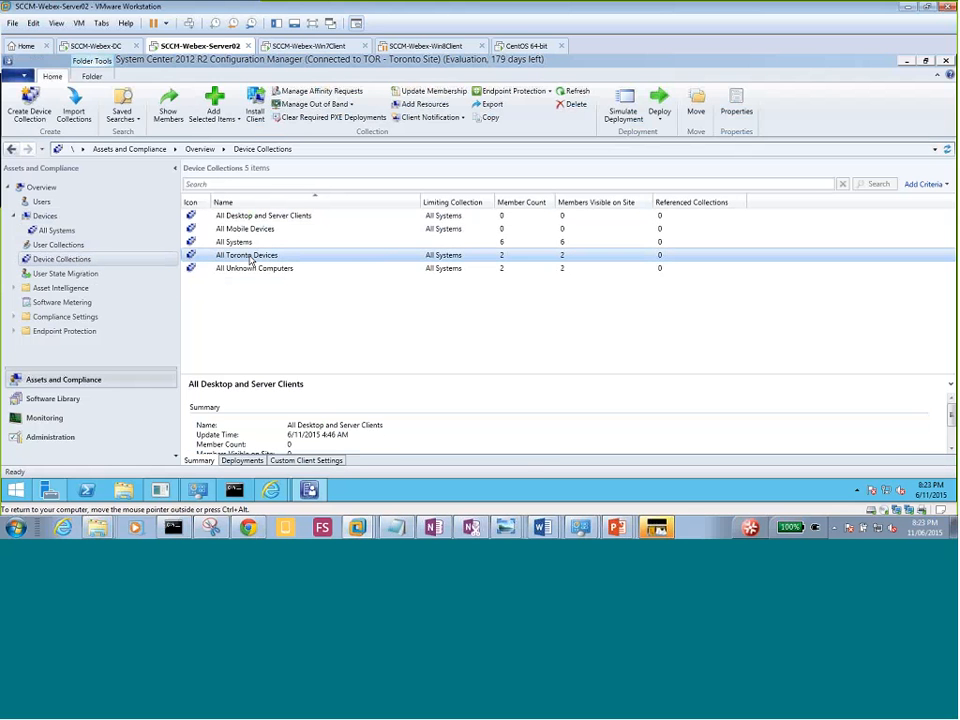
Run Install Client on All Toronto Devices with Always install and site TOR-Toronto Site.
{"action": "right_click", "coordinate": [251, 261]}
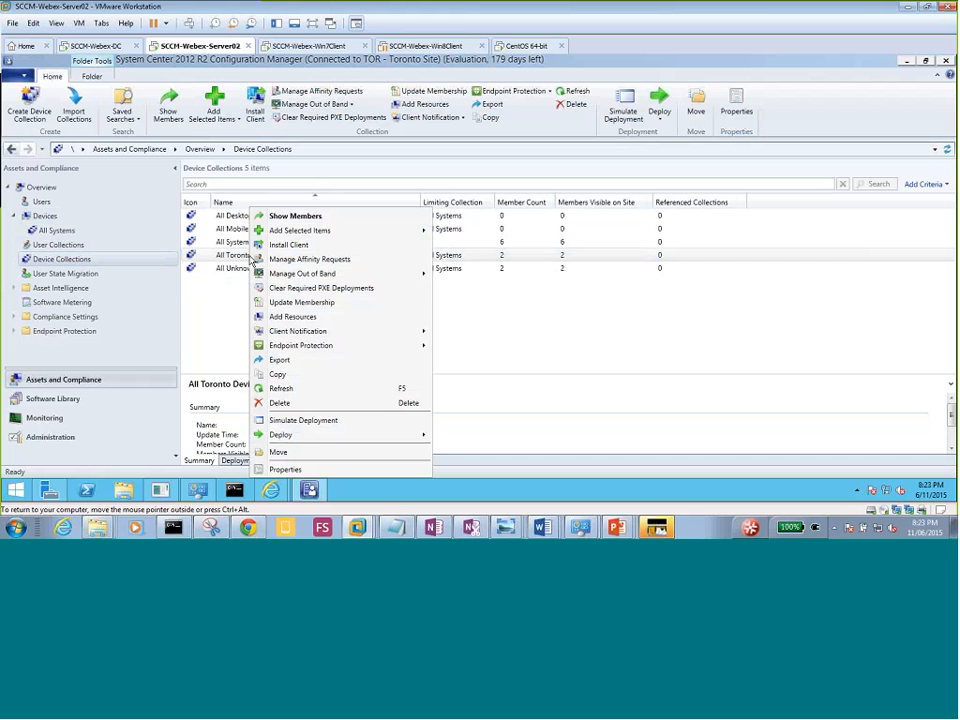
{"action": "left_click", "coordinate": [315, 249]}
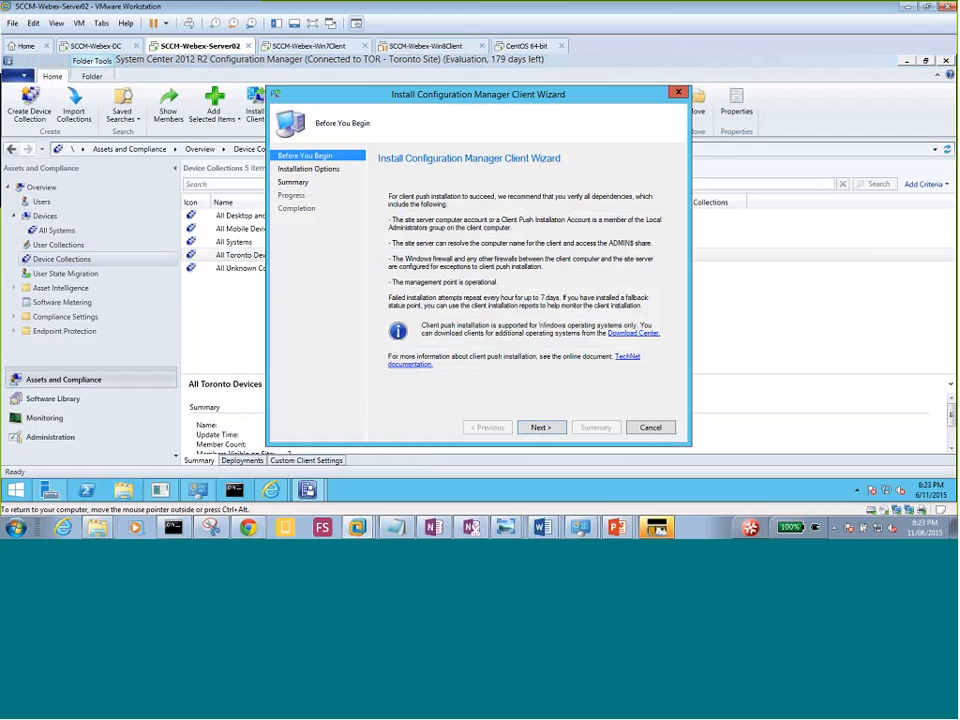
{"action": "left_click", "coordinate": [540, 427]}
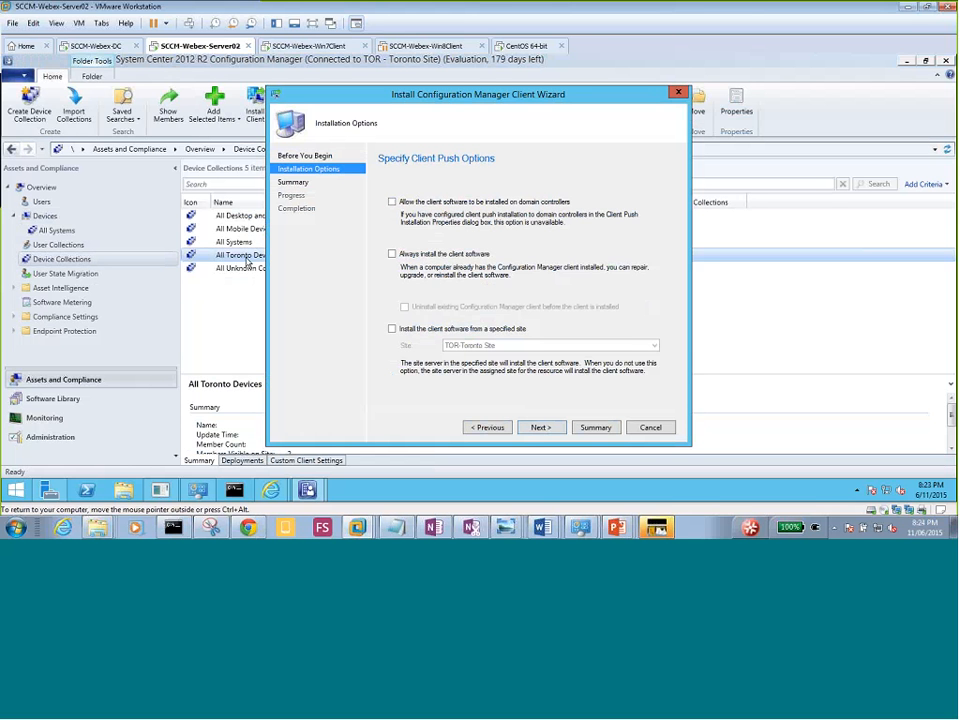
{"action": "left_click", "coordinate": [392, 255]}
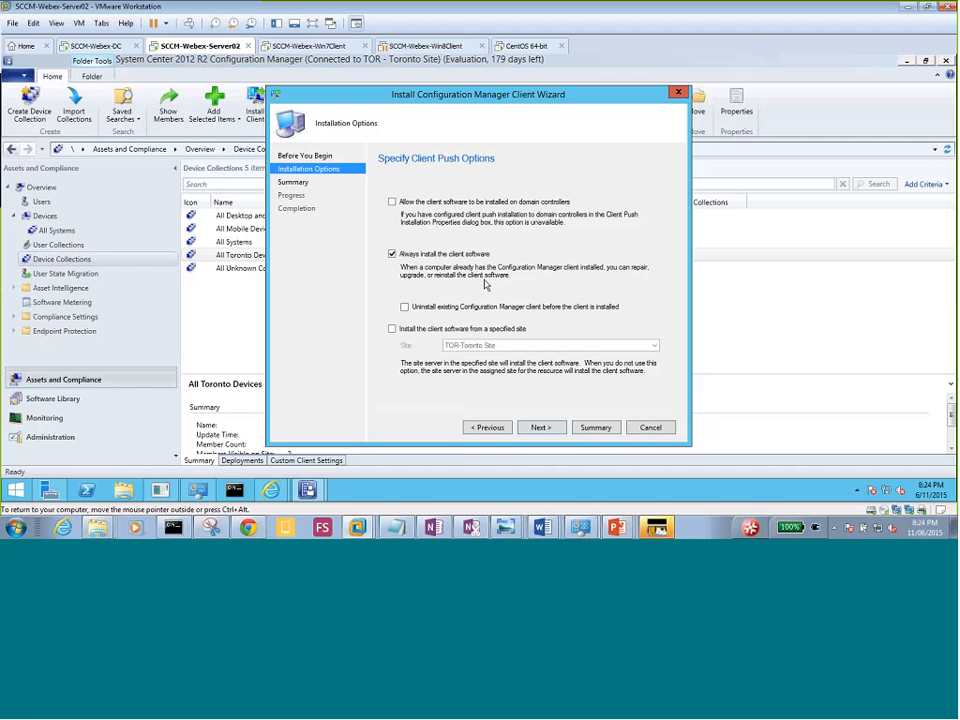
{"action": "left_click", "coordinate": [392, 328]}
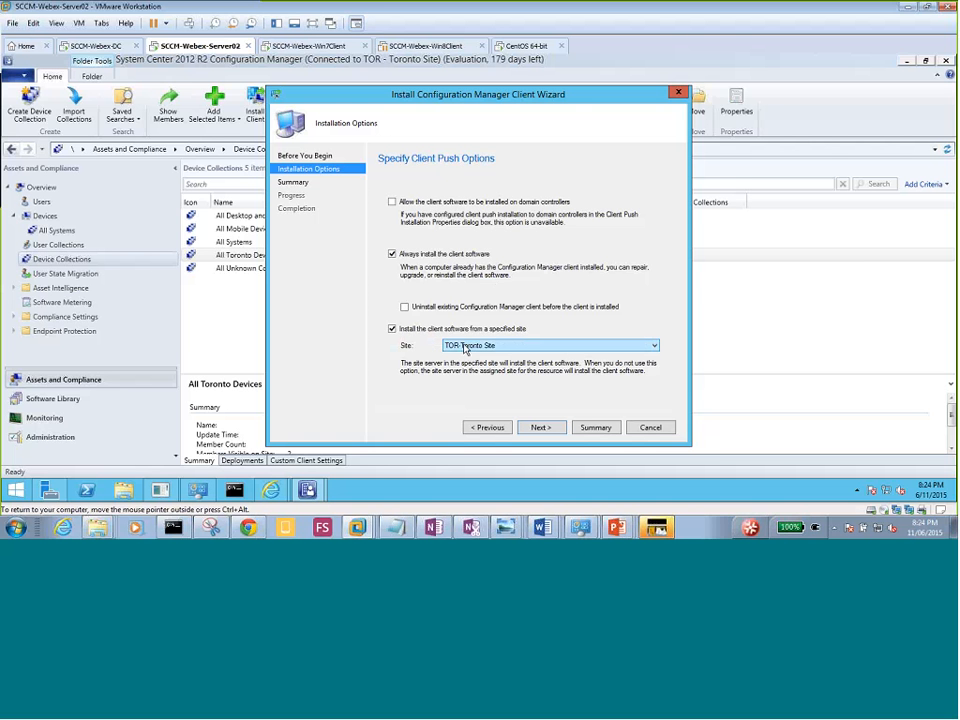
{"action": "left_click", "coordinate": [460, 347]}
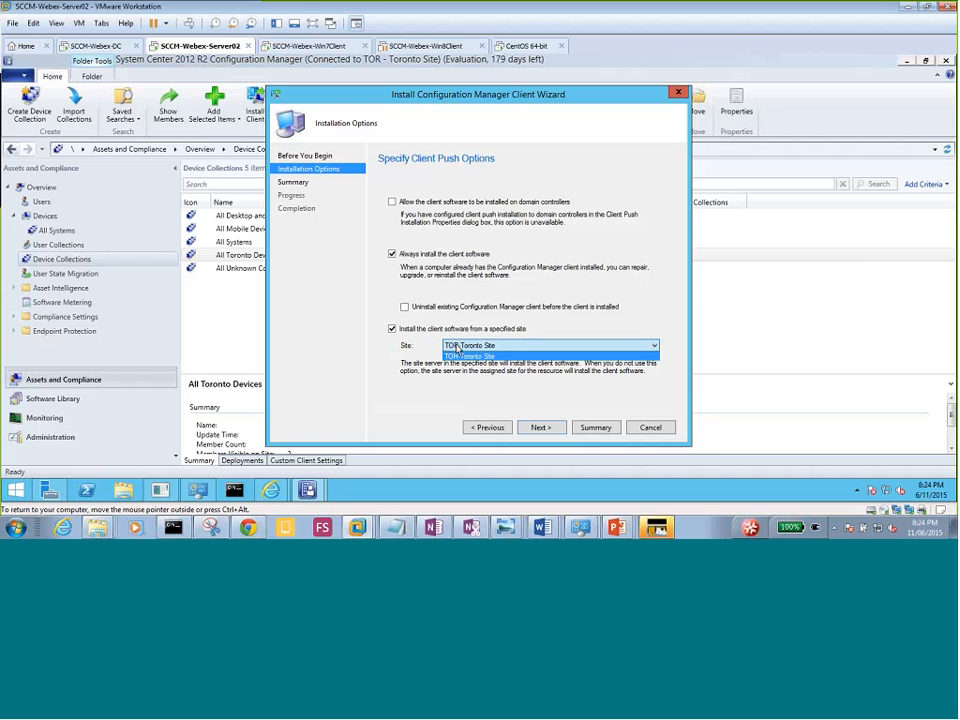
{"action": "left_click", "coordinate": [457, 347]}
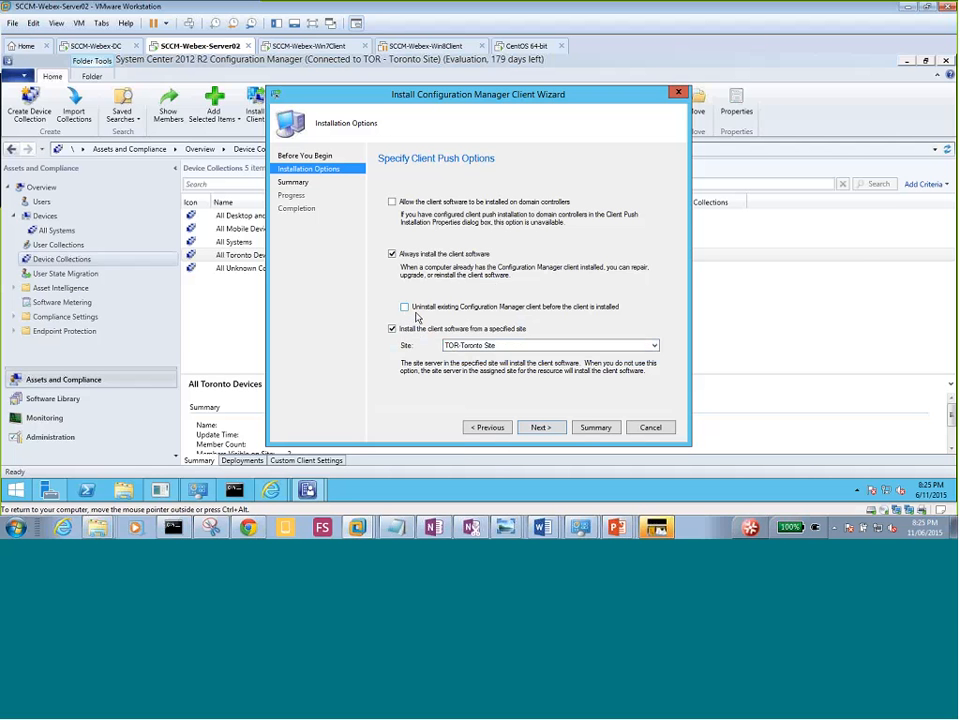
{"action": "left_click", "coordinate": [545, 429]}
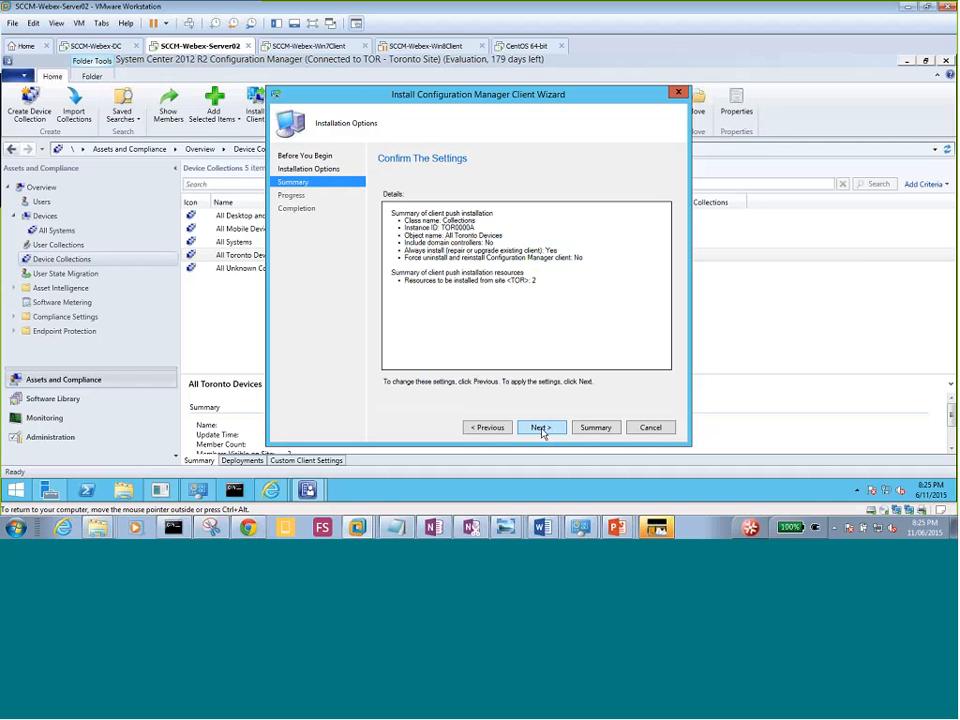
{"action": "left_click", "coordinate": [541, 428]}
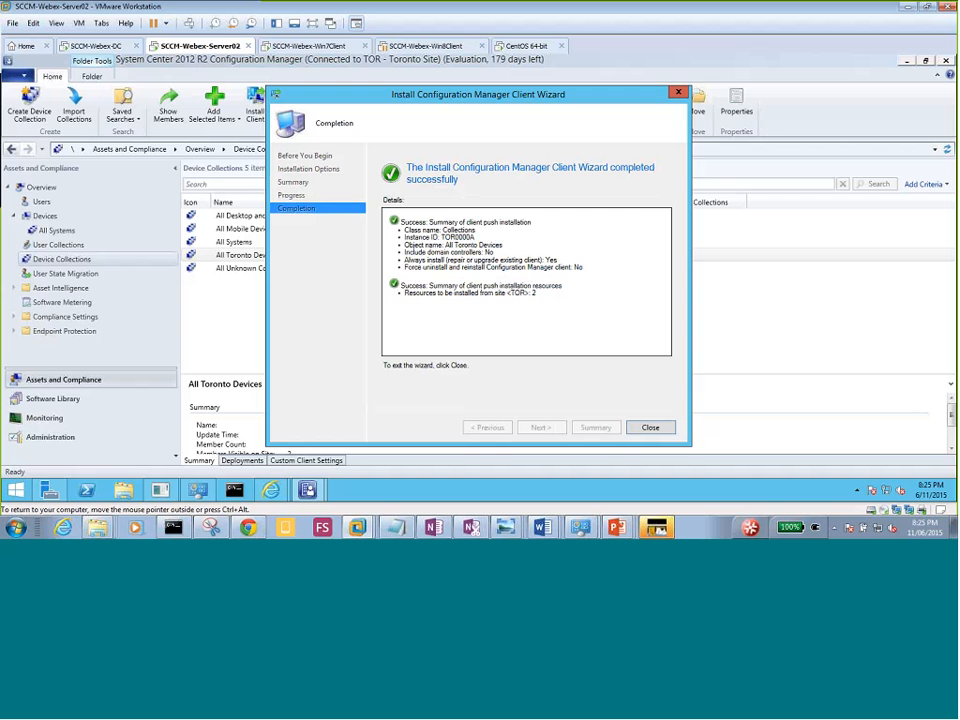
{"action": "left_click", "coordinate": [650, 428]}
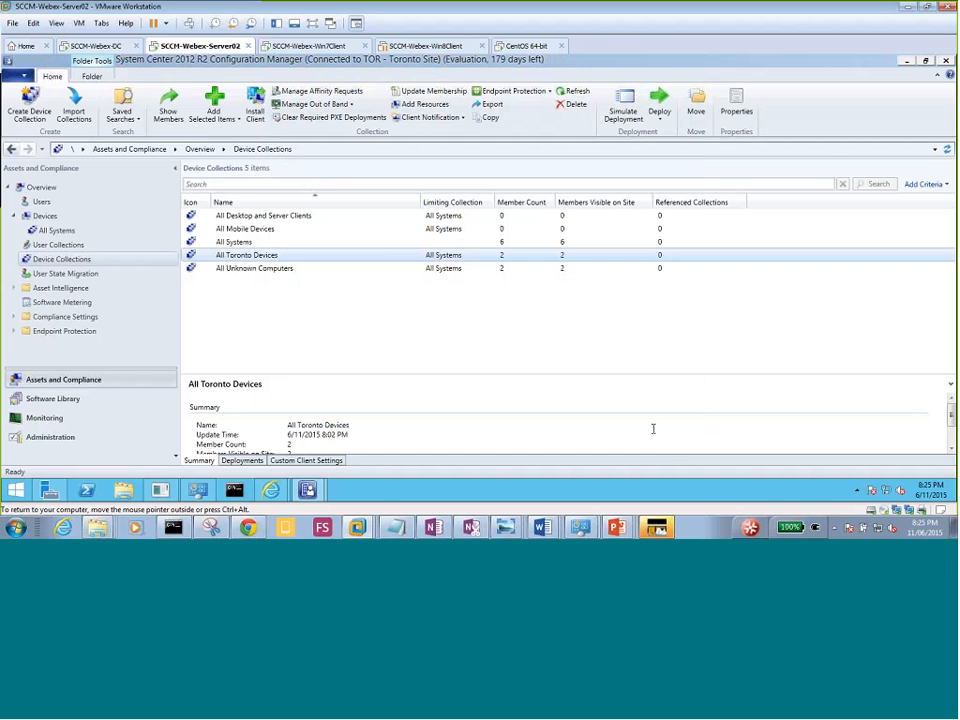
On the Win7 client, open Task Manager's Processes tab and select csrss.exe.
{"action": "left_click", "coordinate": [314, 47]}
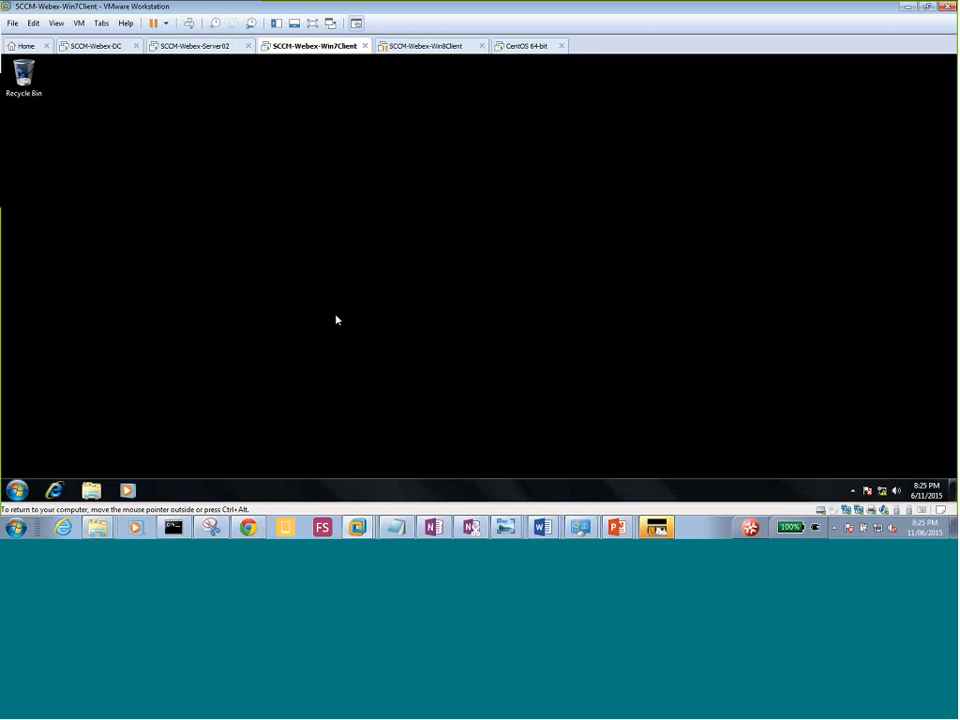
{"action": "right_click", "coordinate": [335, 490]}
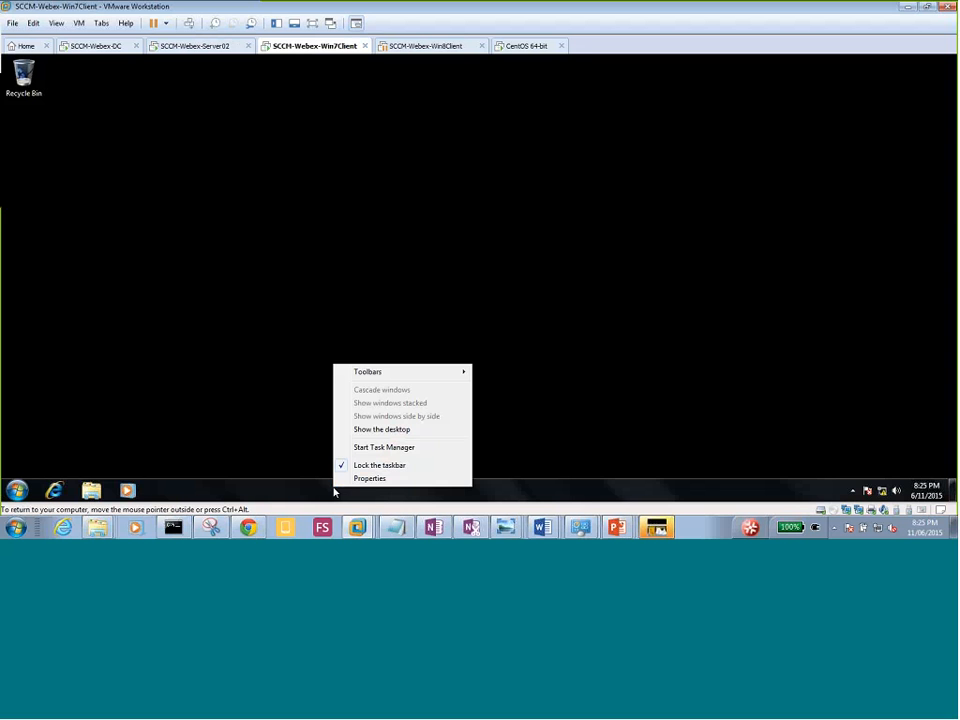
{"action": "left_click", "coordinate": [386, 449]}
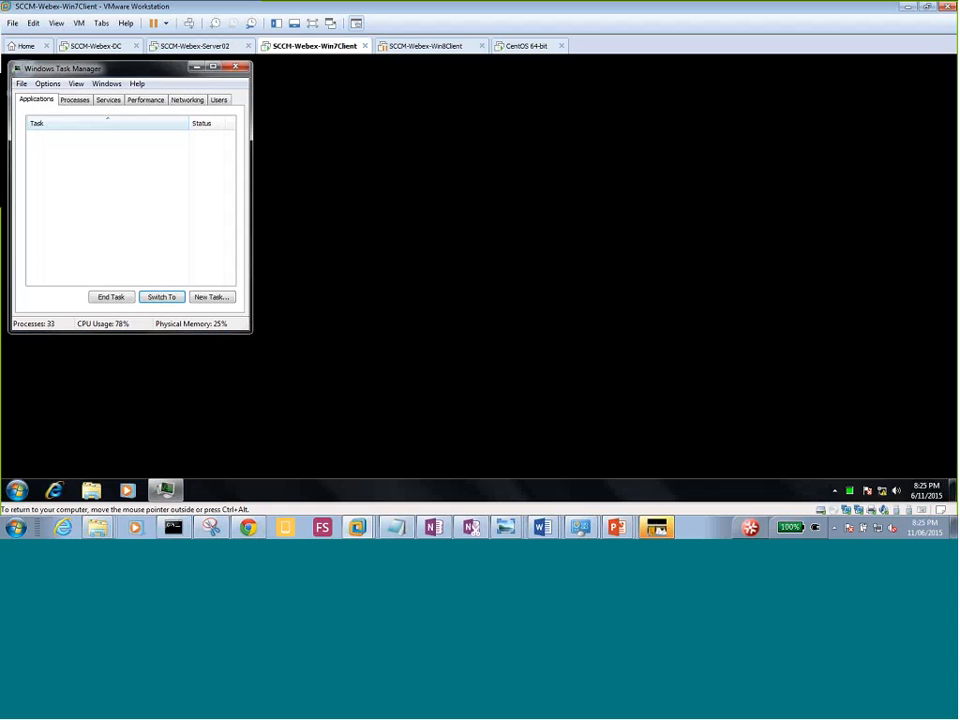
{"action": "left_click_drag", "start_coordinate": [147, 76], "coordinate": [250, 94]}
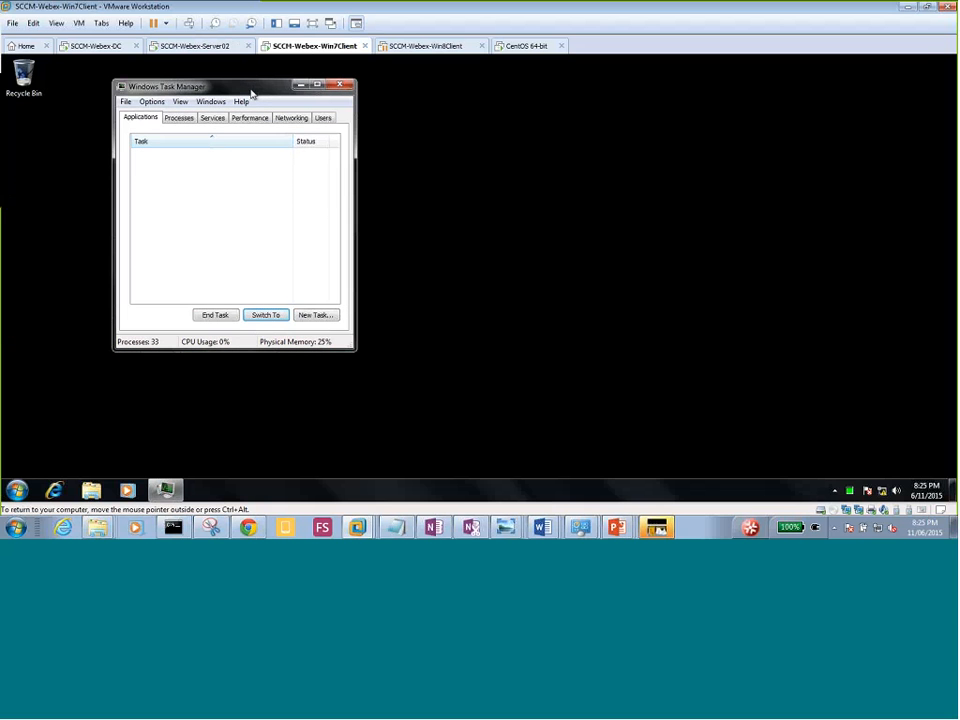
{"action": "left_click", "coordinate": [181, 118]}
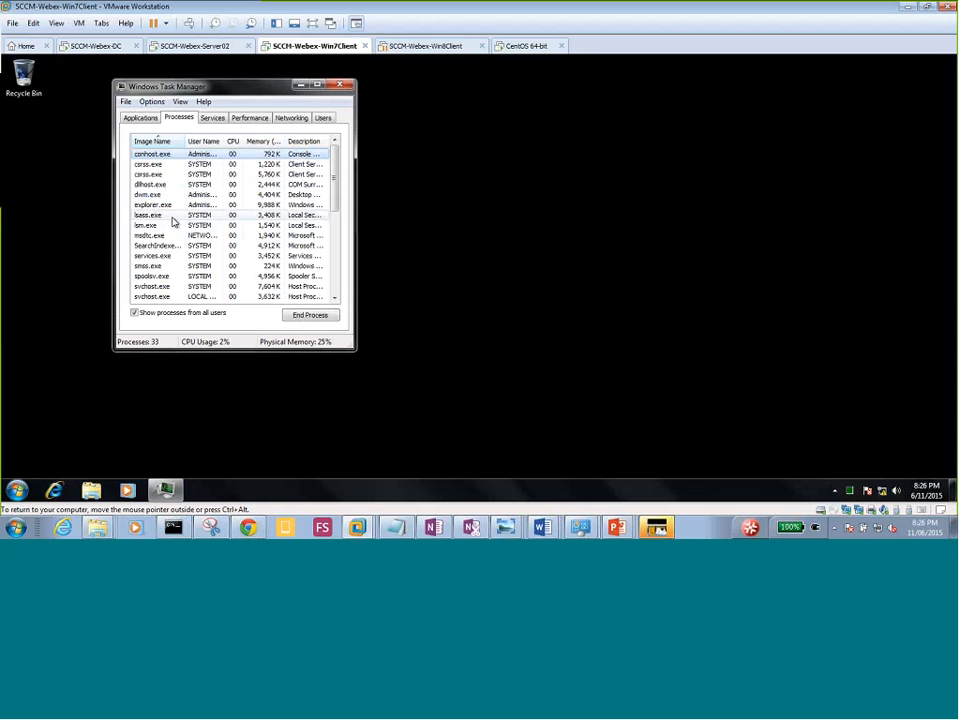
{"action": "left_click", "coordinate": [156, 163]}
{"action": "left_click", "coordinate": [420, 47]}
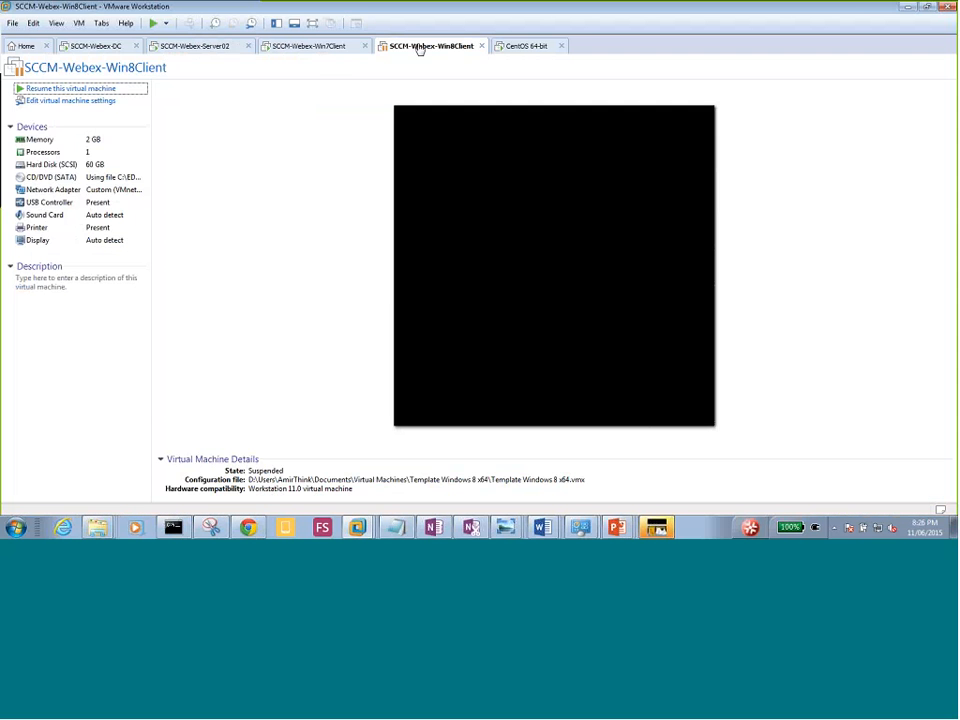
Resume the suspended Win8 client VM and sign in with the account password.
{"action": "left_click", "coordinate": [81, 88]}
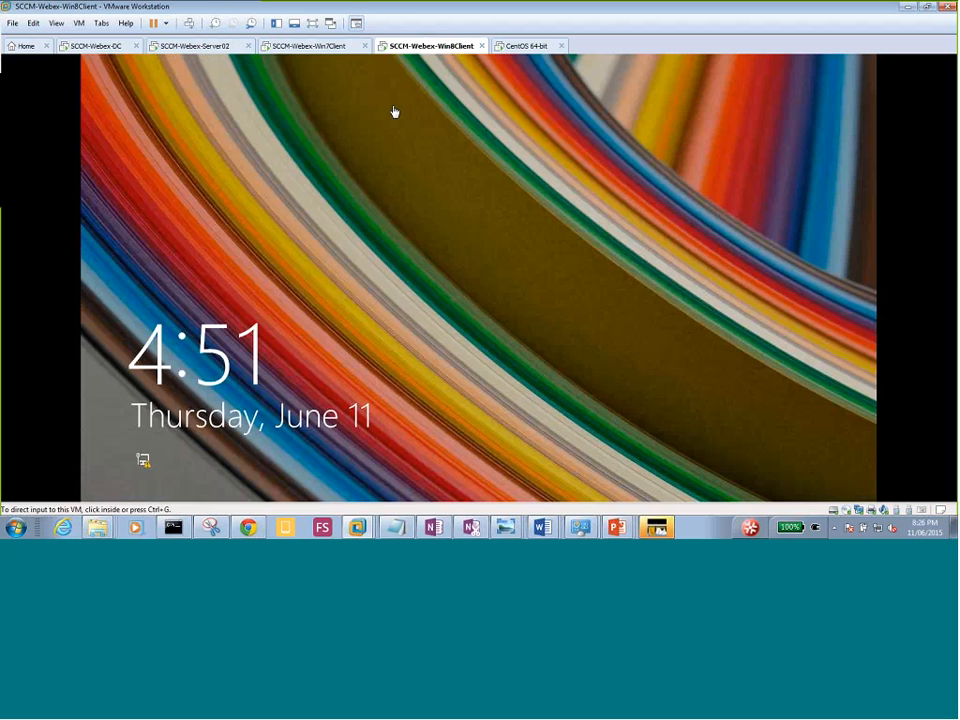
{"action": "left_click", "coordinate": [394, 110]}
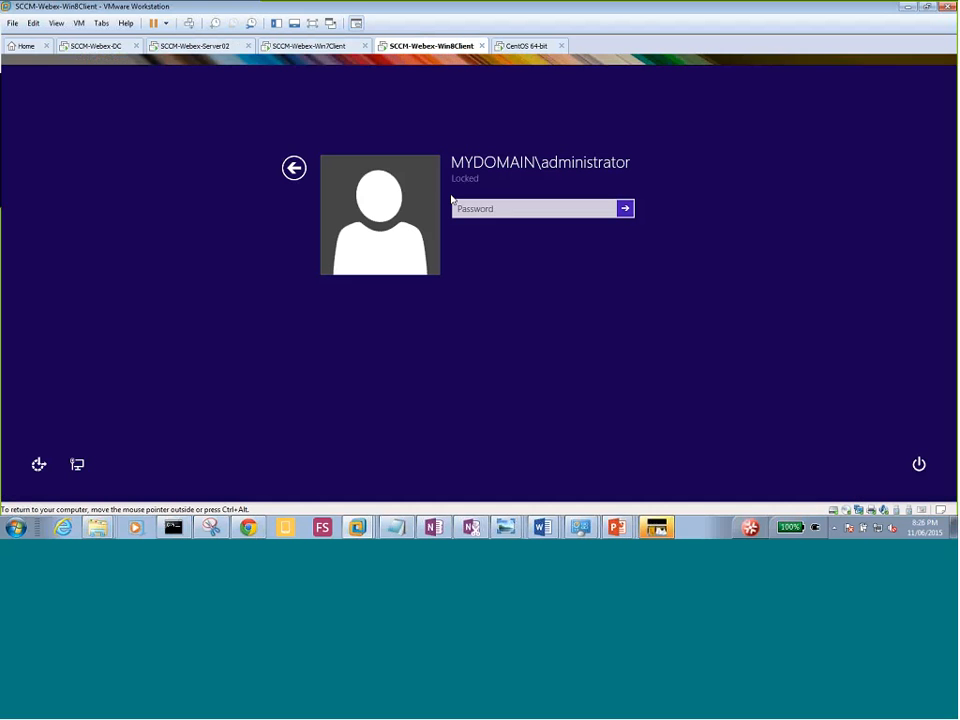
{"action": "left_click", "coordinate": [478, 208]}
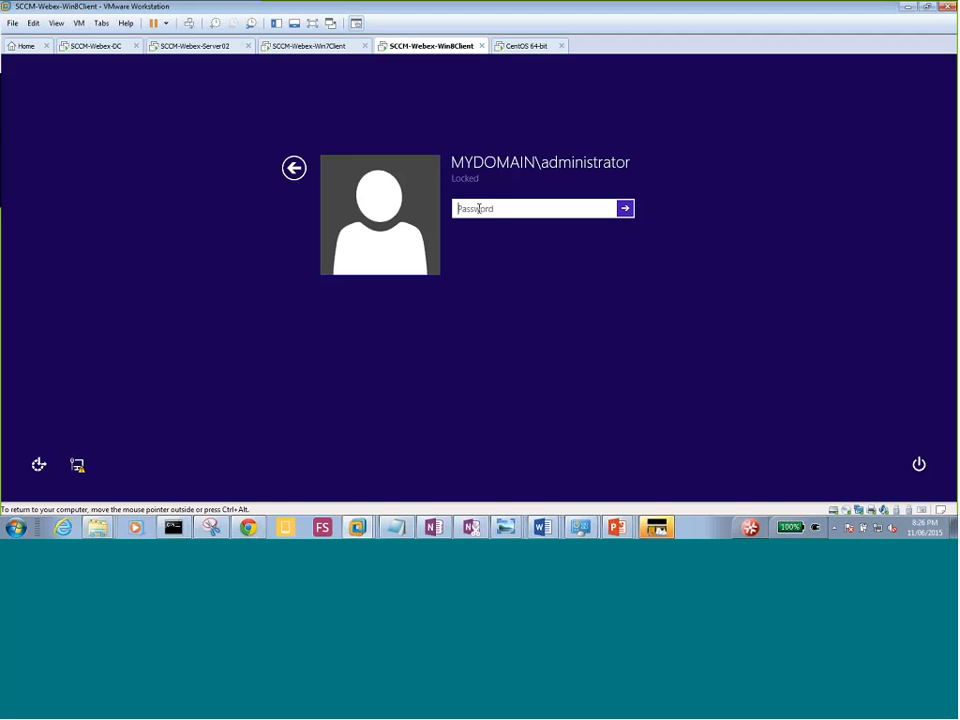
{"action": "type", "text": "********"}
{"action": "key", "text": "Return"}
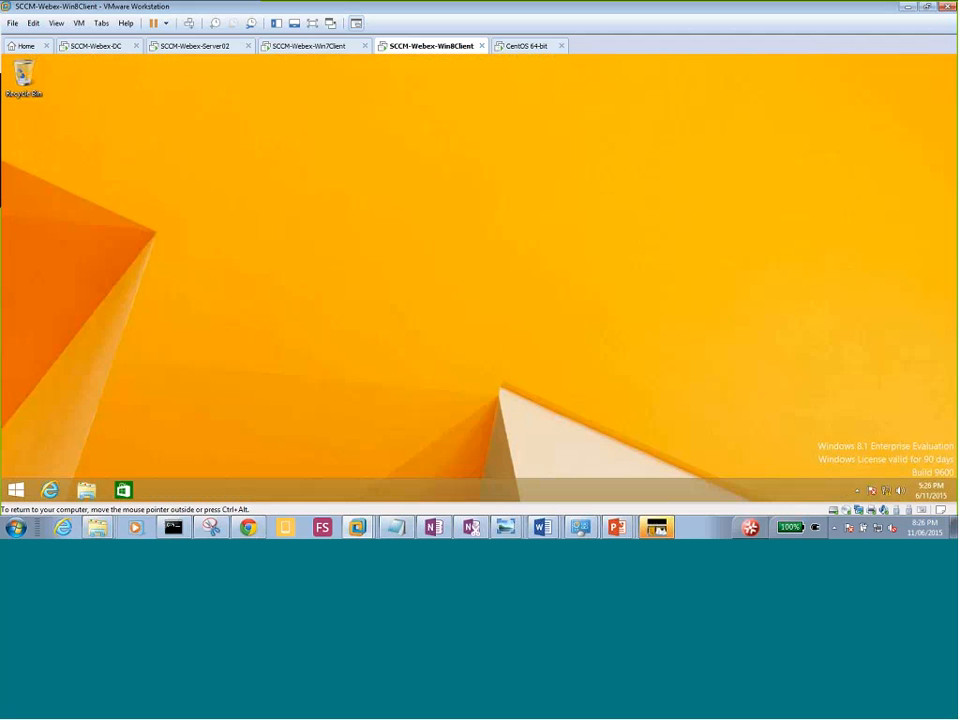
Open Task Manager in its detailed process view, then bring up the Start screen.
{"action": "right_click", "coordinate": [401, 489]}
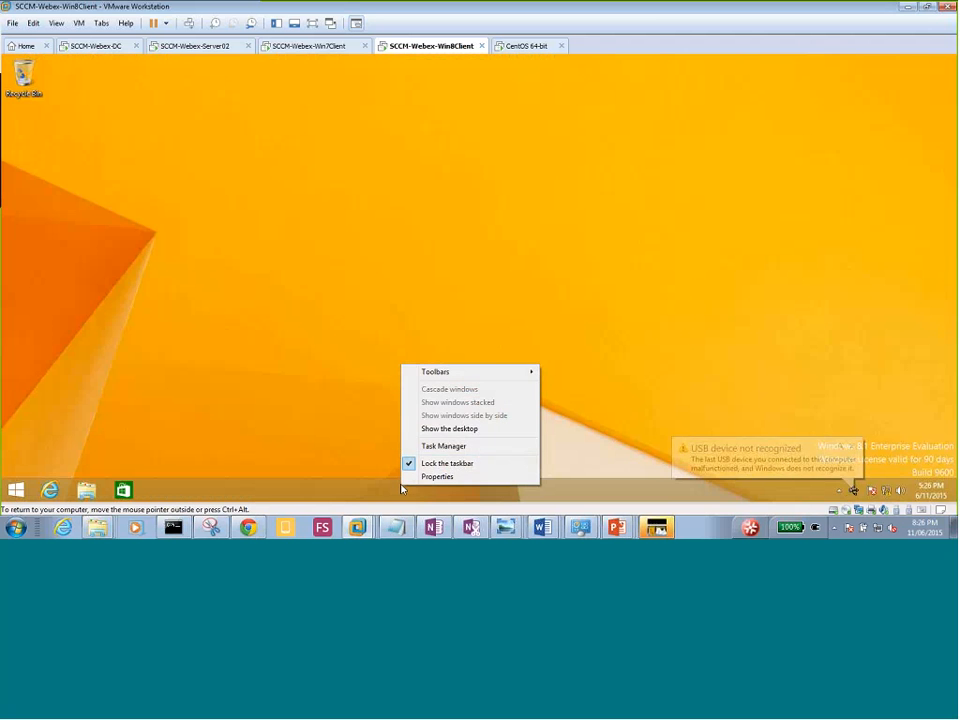
{"action": "left_click", "coordinate": [446, 447]}
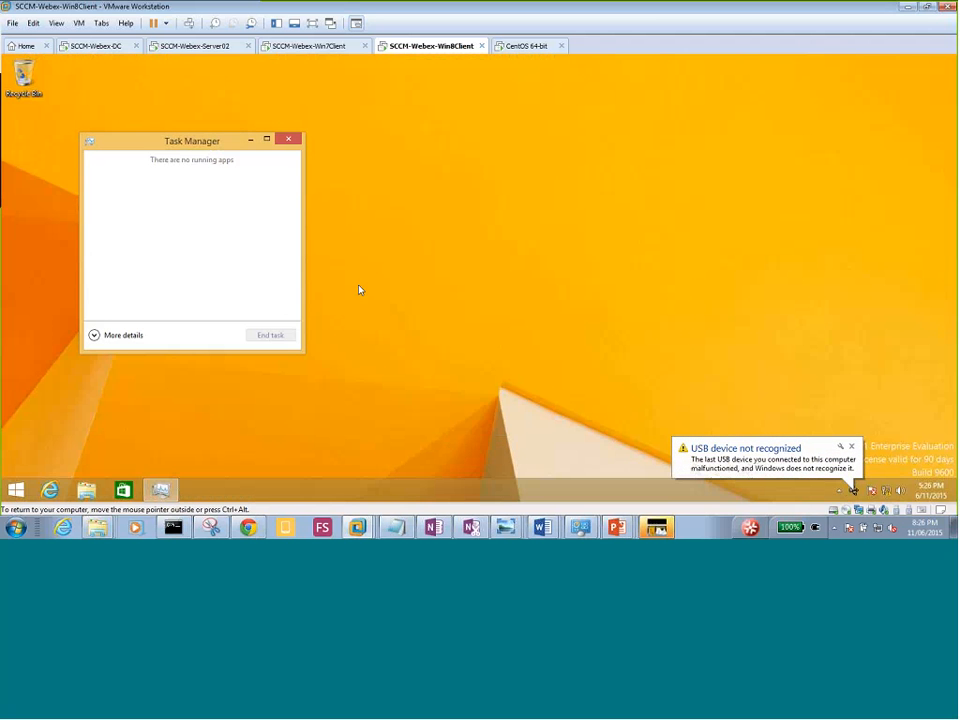
{"action": "left_click", "coordinate": [95, 335]}
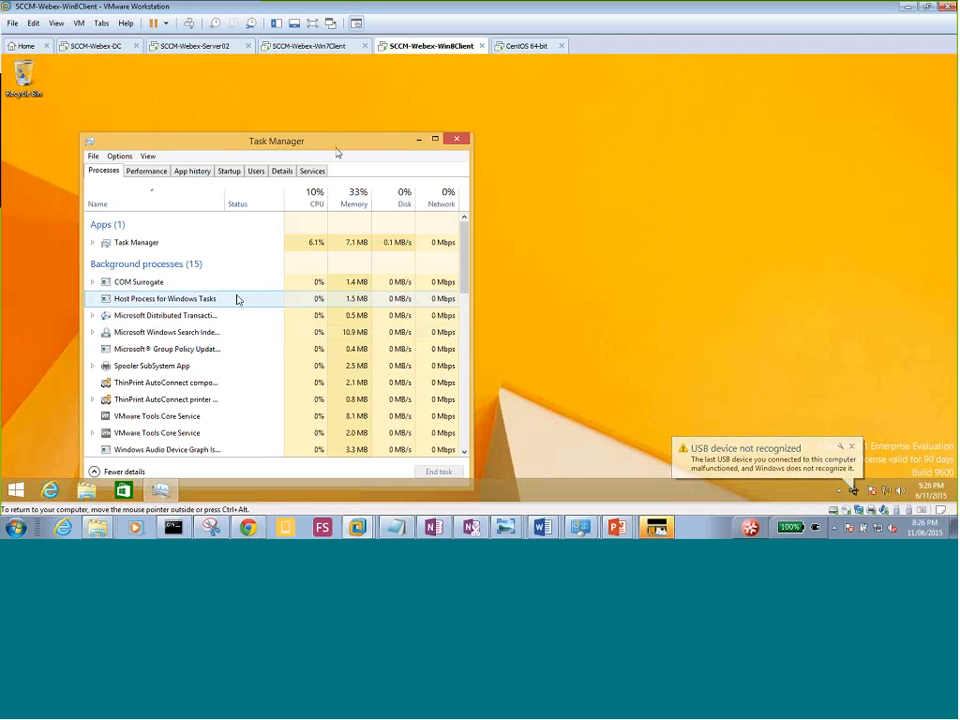
{"action": "left_click_drag", "start_coordinate": [337, 152], "coordinate": [454, 107]}
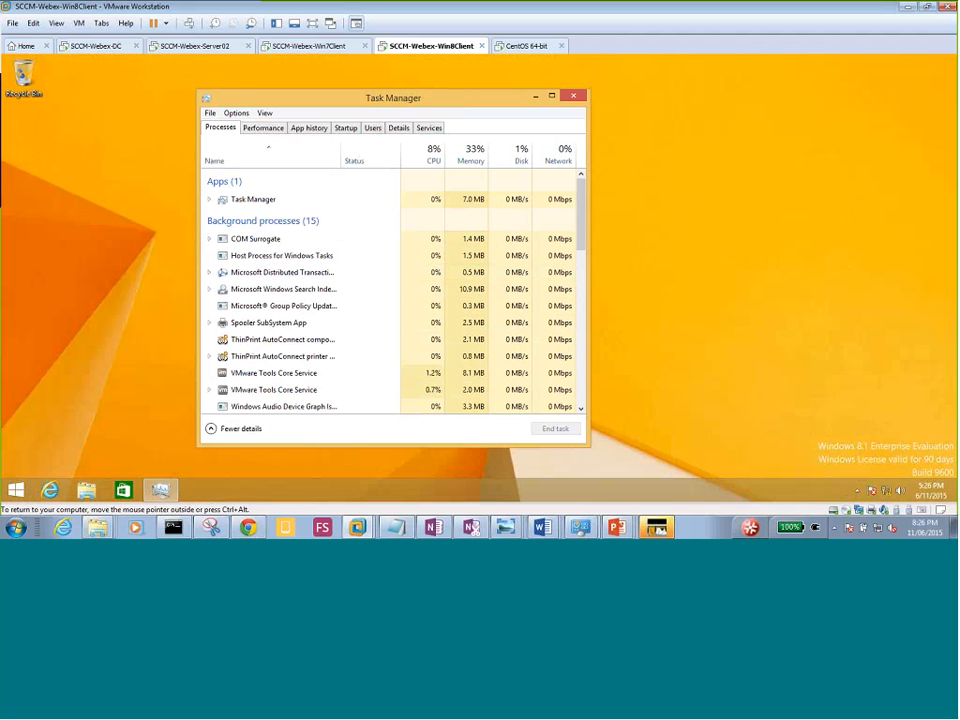
{"action": "left_click", "coordinate": [16, 493]}
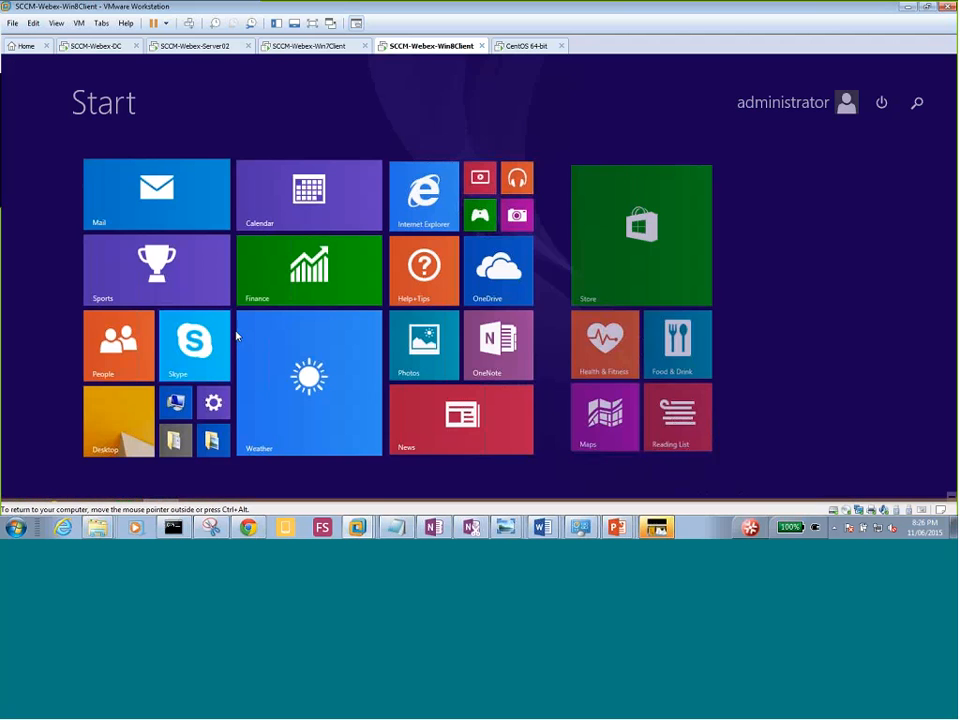
Open Control Panel's System and Security page on the Win8 client via PC settings.
{"action": "left_click", "coordinate": [216, 407]}
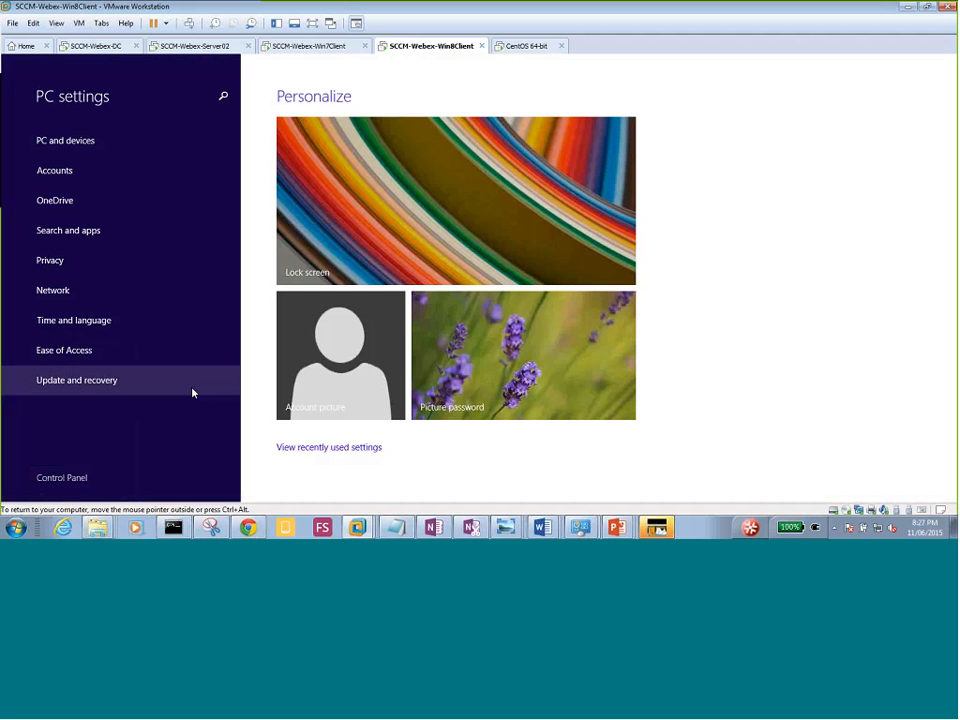
{"action": "left_click", "coordinate": [79, 481]}
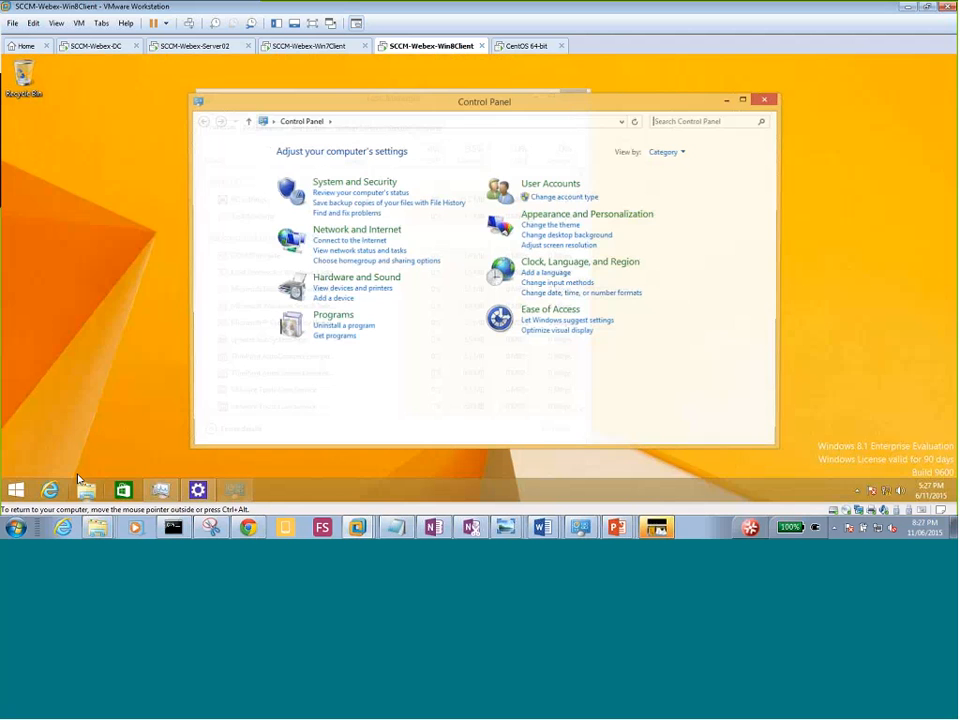
{"action": "left_click", "coordinate": [355, 185]}
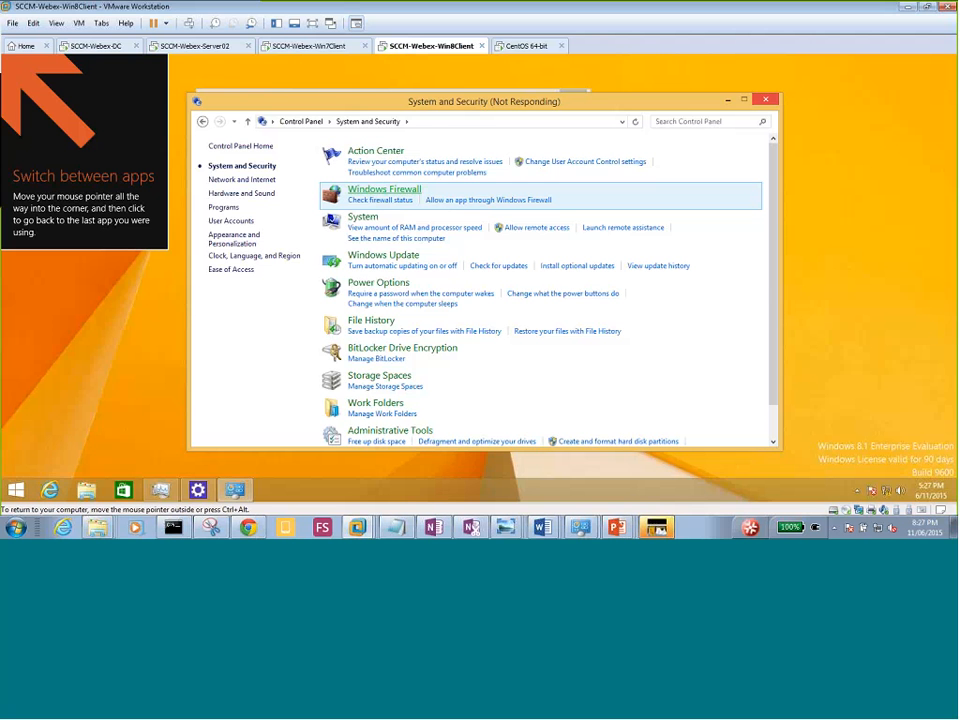
{"action": "left_click", "coordinate": [306, 46]}
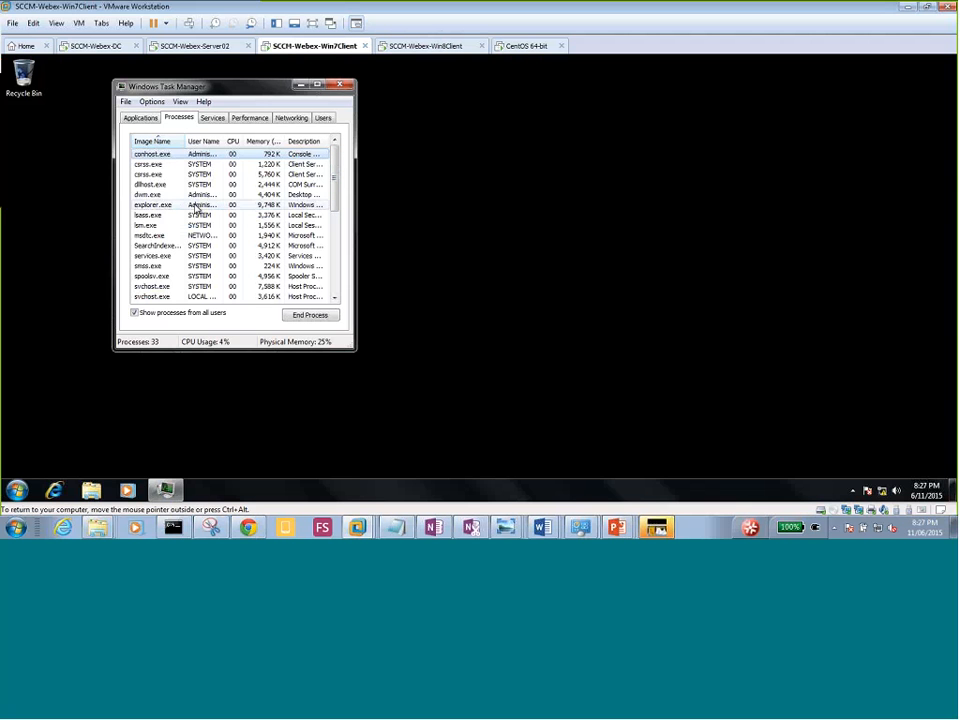
Select msdtc.exe, step through the Win7 client's process list, then open Run.
{"action": "left_click", "coordinate": [157, 238]}
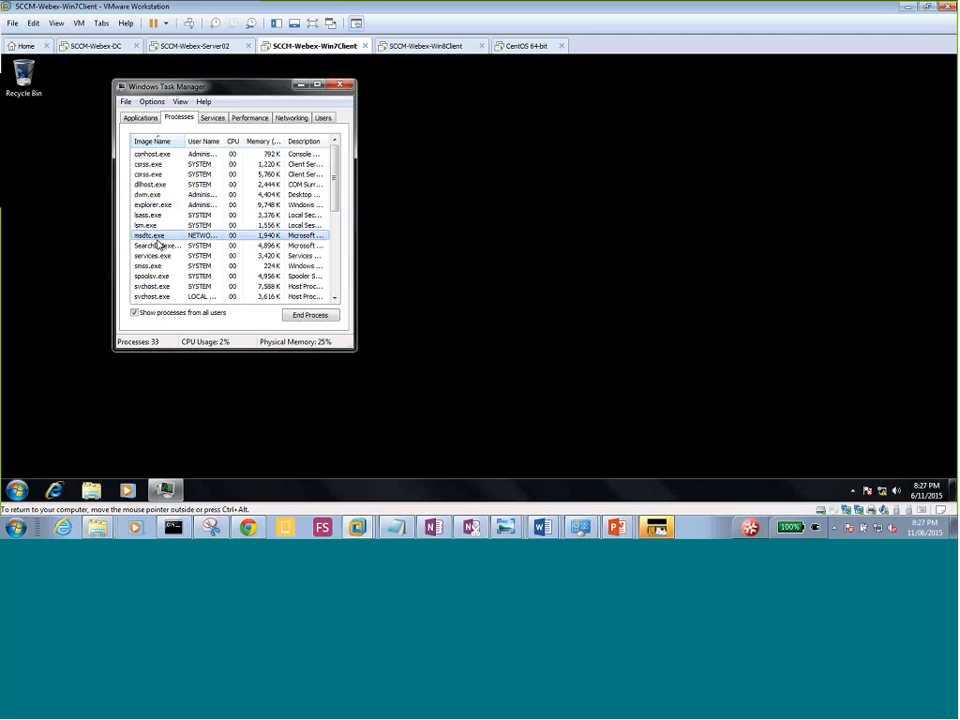
{"action": "key", "text": "c"}
{"action": "key", "text": "c"}
{"action": "key", "text": "c"}
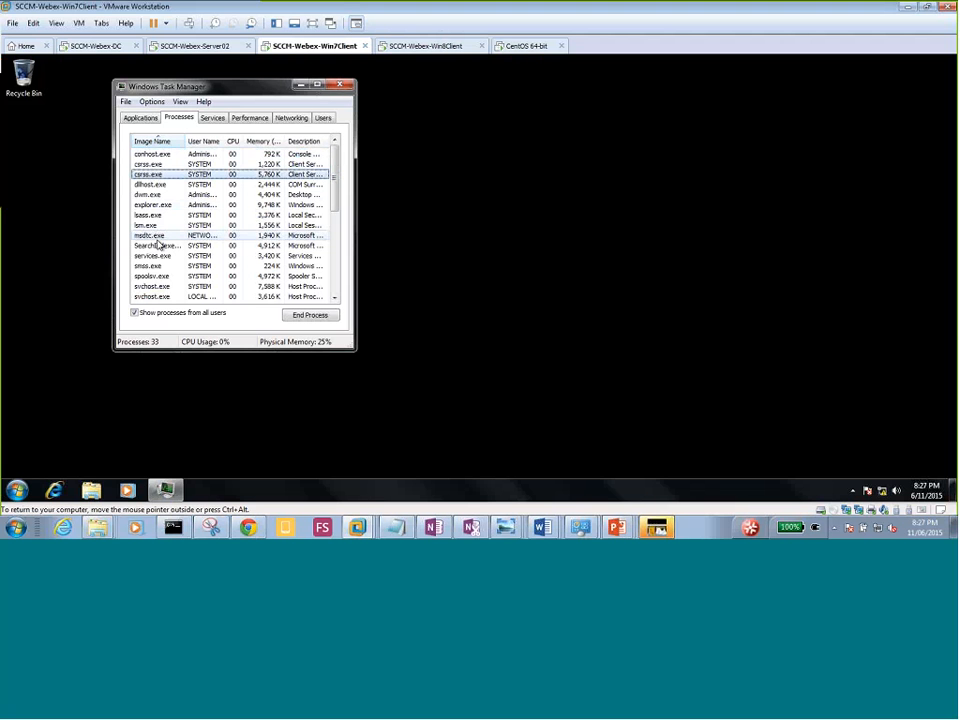
{"action": "key", "text": "c"}
{"action": "key", "text": "c"}
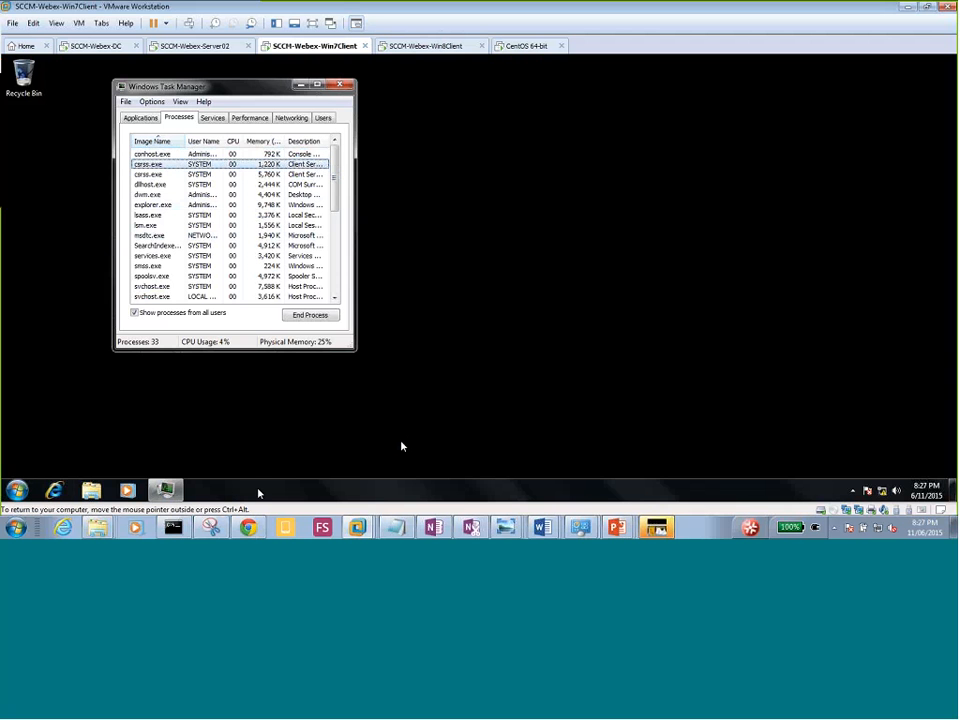
{"action": "key", "text": "super+r"}
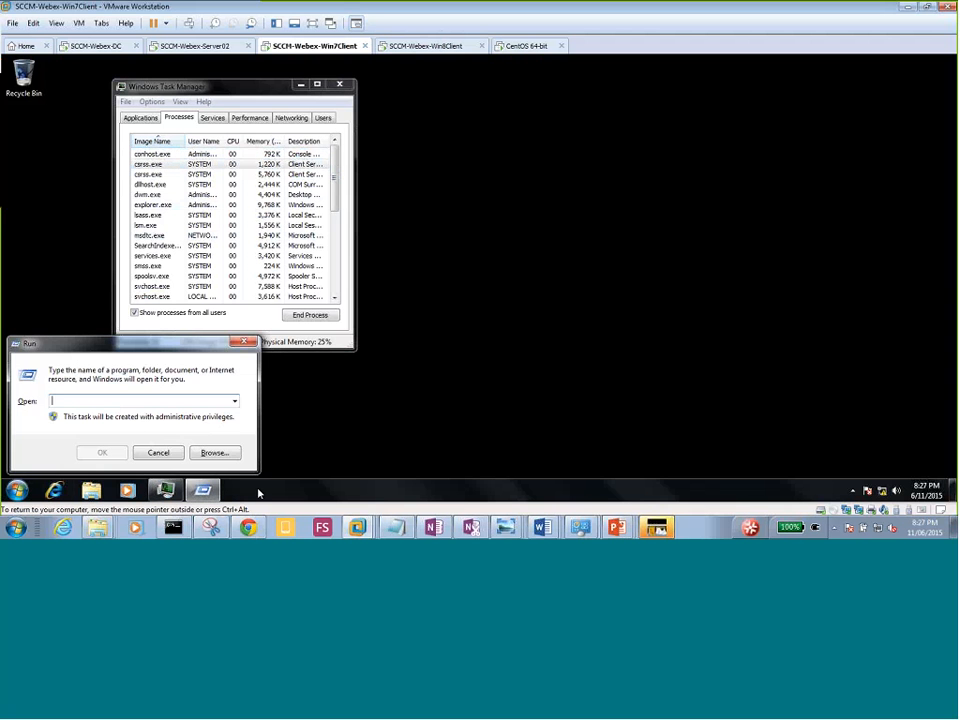
Start cmd and run 'ping server02', which returns Destination host unreachable.
{"action": "type", "text": "cmd"}
{"action": "key", "text": "Return"}
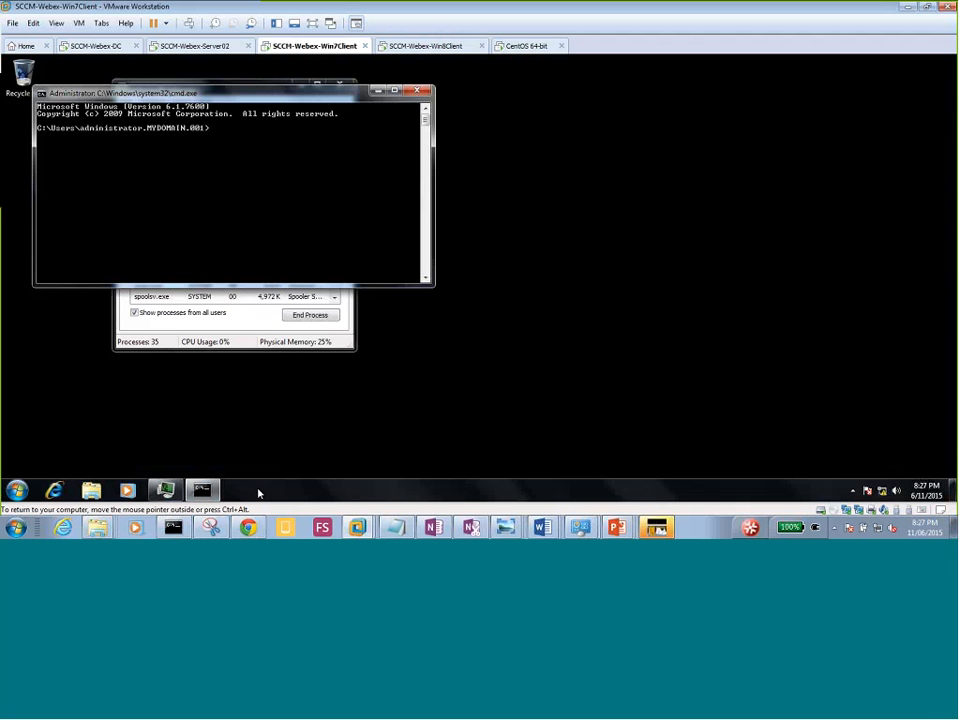
{"action": "type", "text": "ping server"}
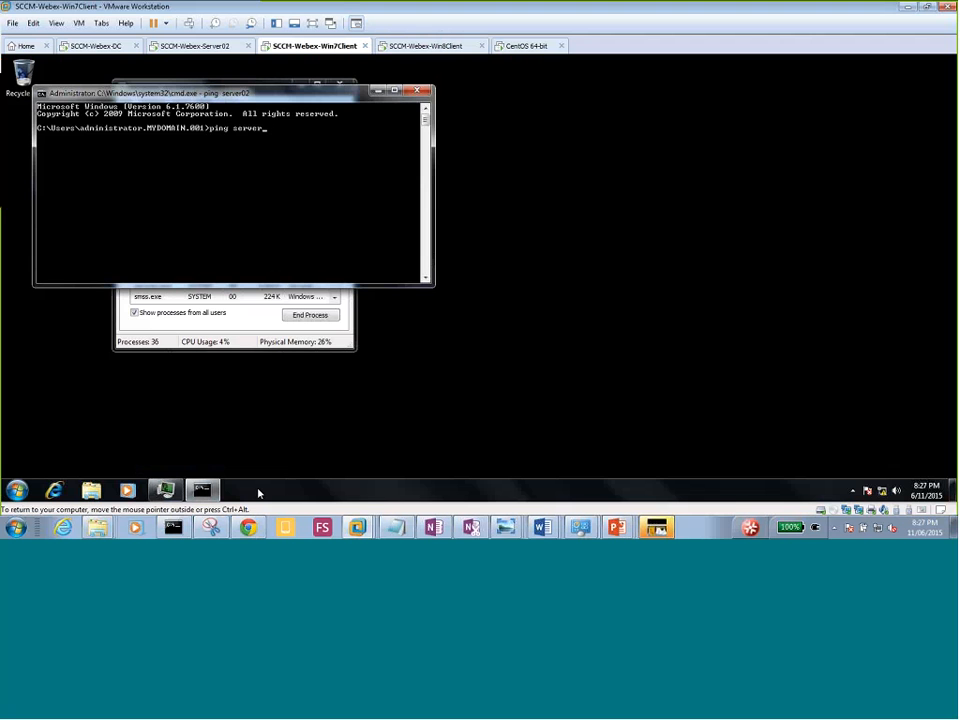
{"action": "type", "text": "02"}
{"action": "key", "text": "Return"}
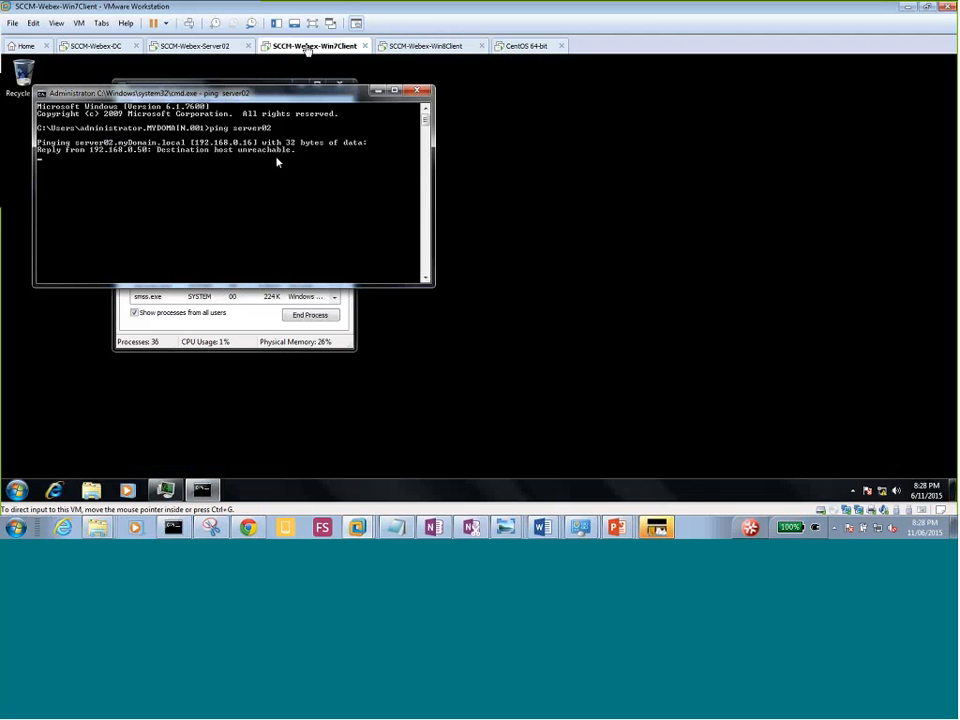
{"action": "right_click", "coordinate": [307, 47]}
Check that the Win7 client VM's network adapter is set to VMnet17.
{"action": "left_click", "coordinate": [341, 208]}
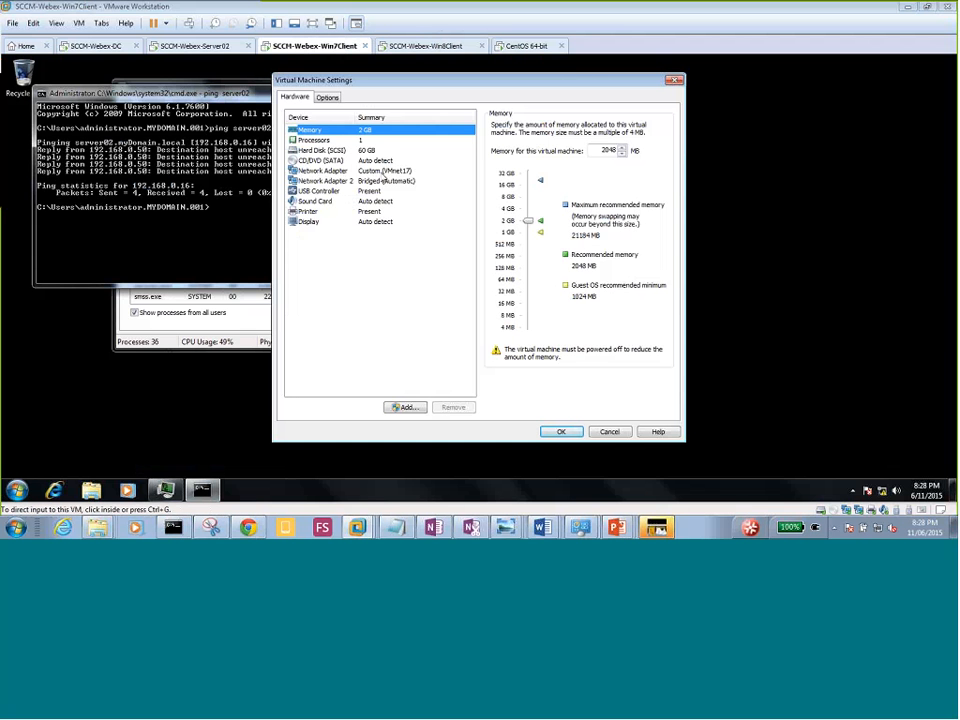
{"action": "left_click", "coordinate": [383, 171]}
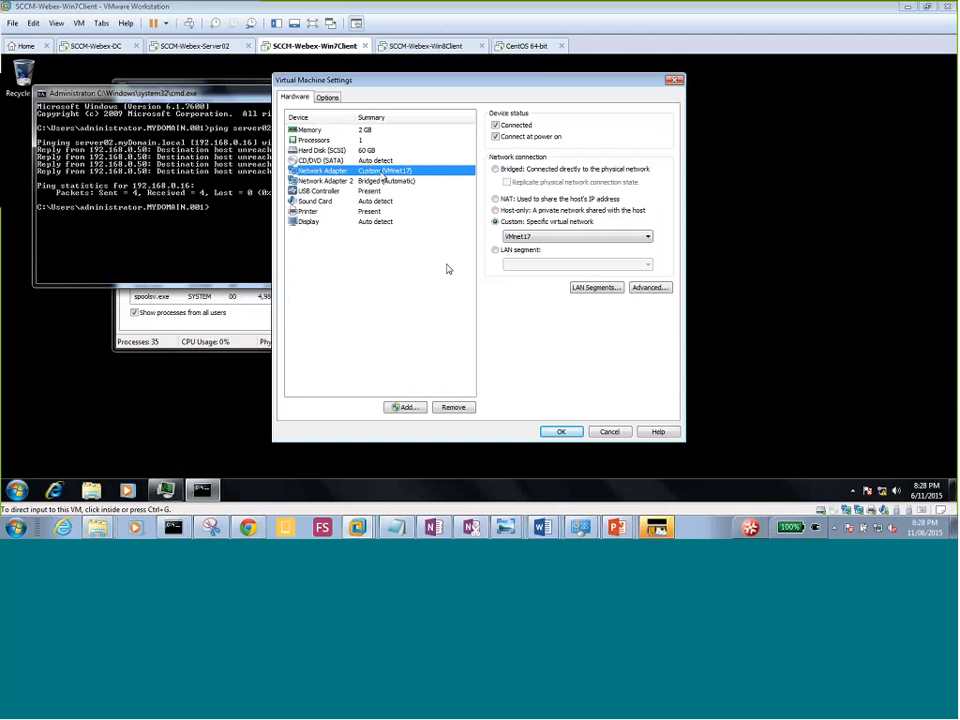
{"action": "left_click", "coordinate": [560, 431]}
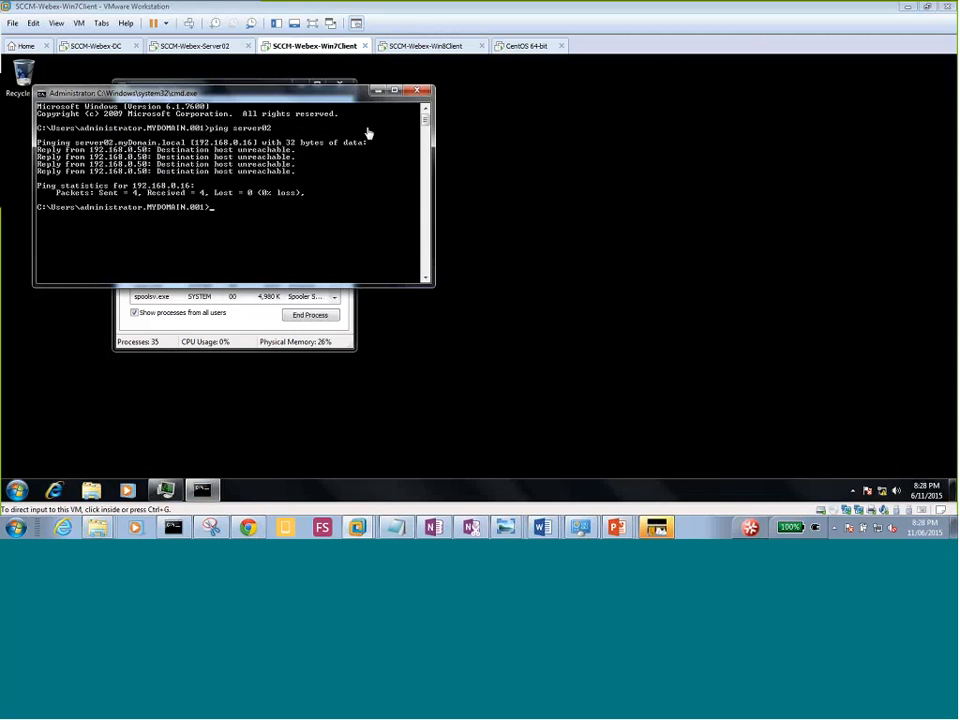
Confirm Server02's network adapter also uses VMnet17, then open its Start screen.
{"action": "left_click", "coordinate": [197, 50]}
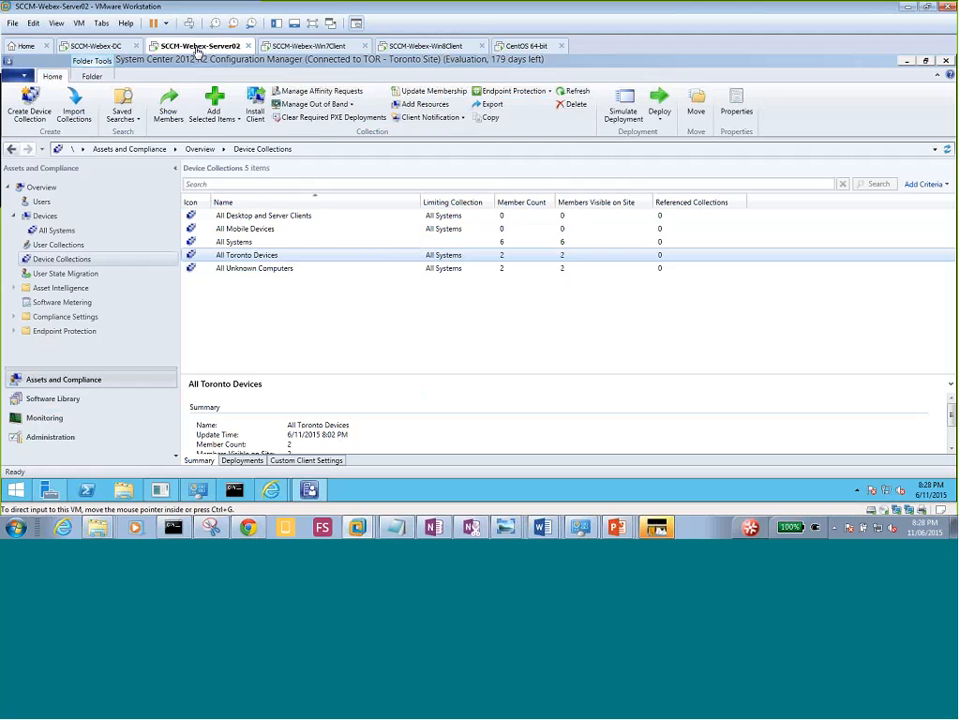
{"action": "right_click", "coordinate": [197, 50]}
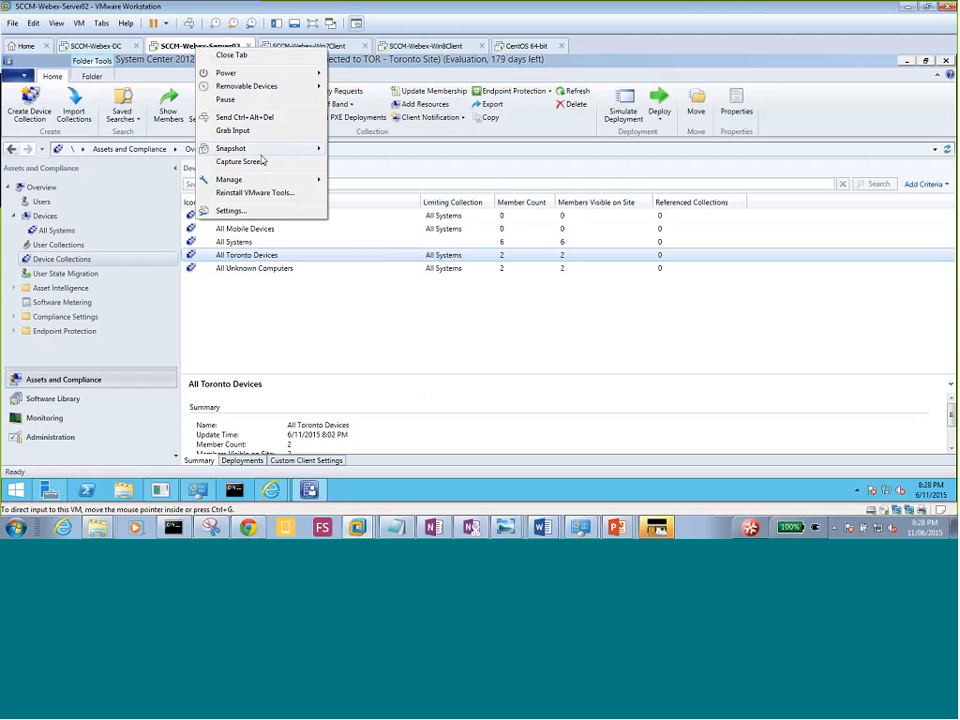
{"action": "left_click", "coordinate": [273, 211]}
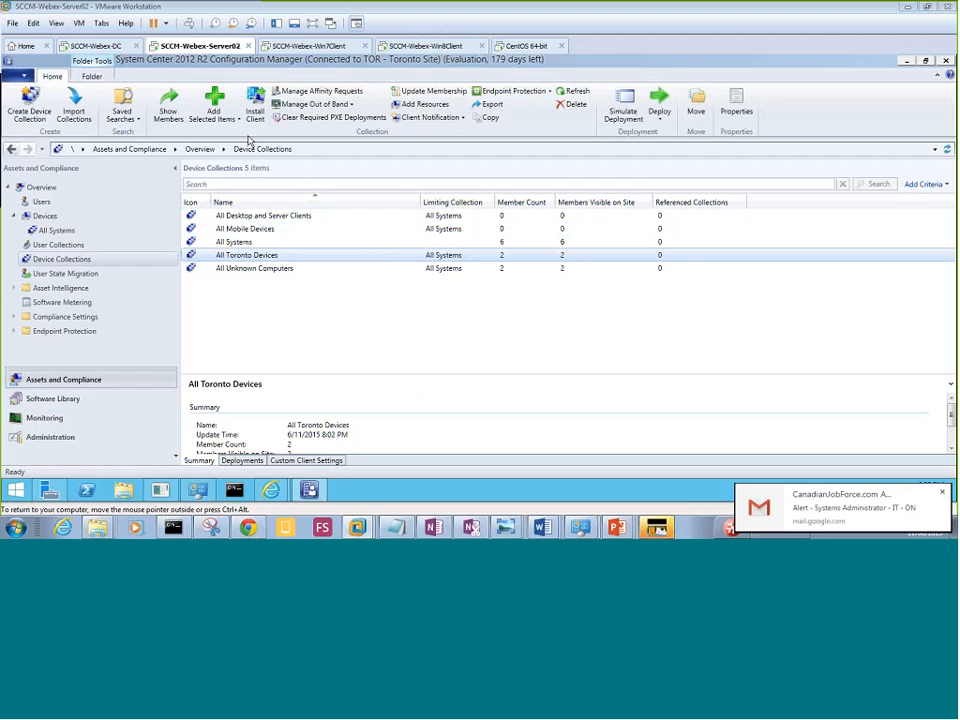
{"action": "left_click", "coordinate": [376, 171]}
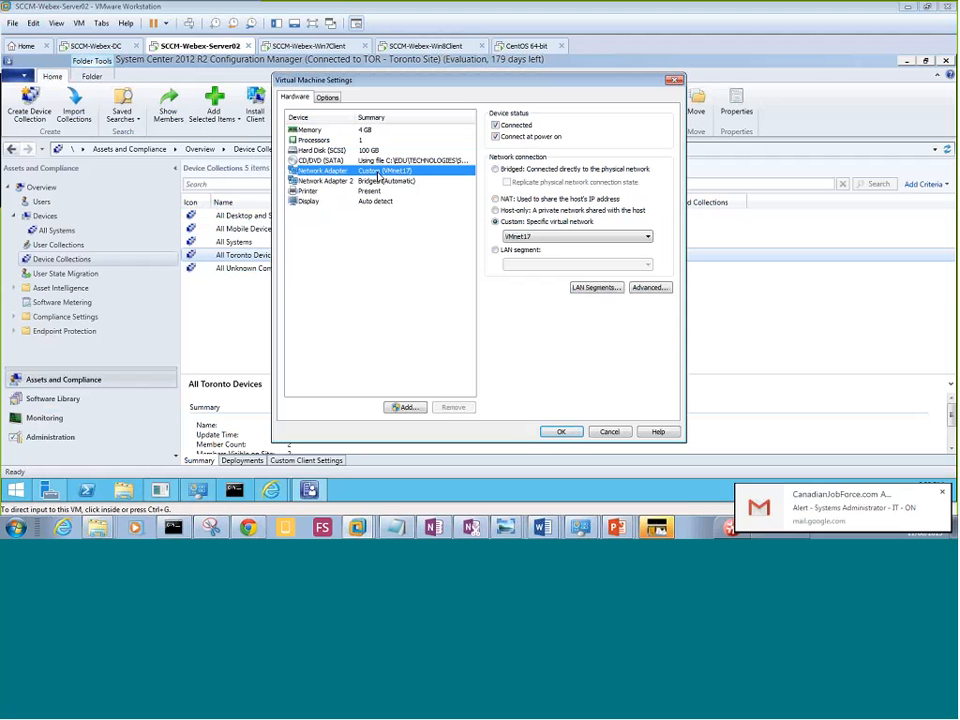
{"action": "left_click", "coordinate": [560, 433]}
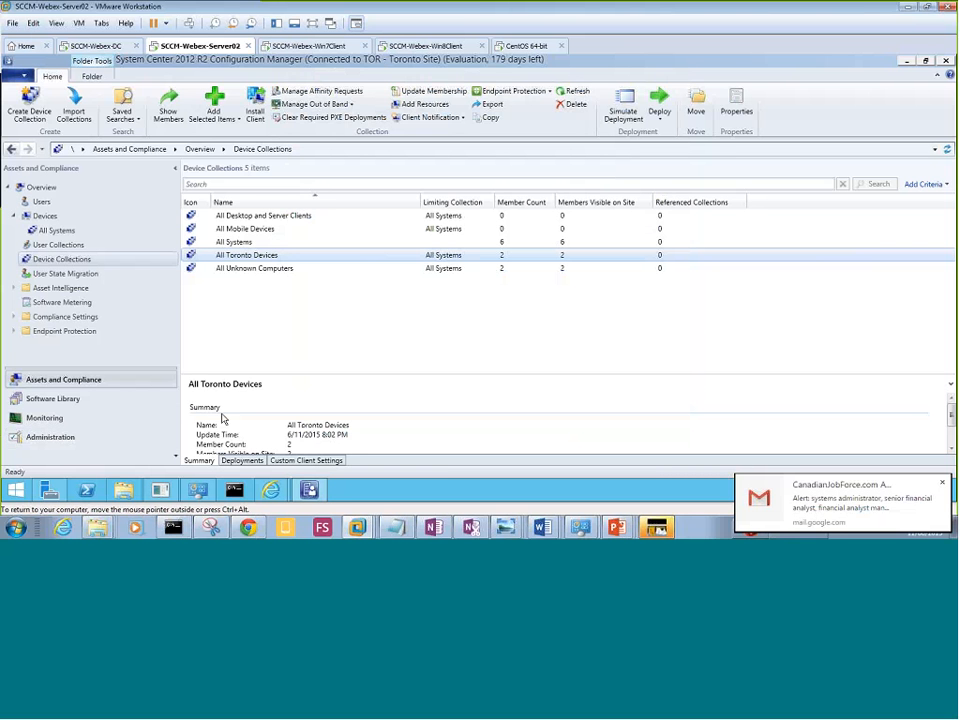
{"action": "left_click", "coordinate": [16, 490]}
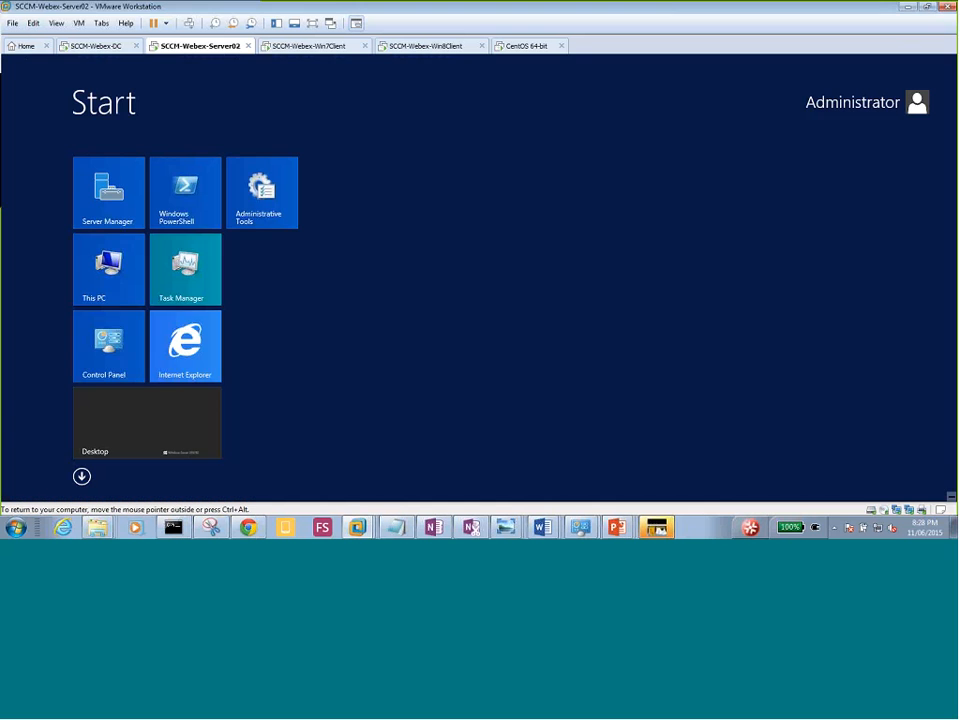
Disable the Ethernet1 network adapter on Server02.
{"action": "left_click", "coordinate": [104, 345]}
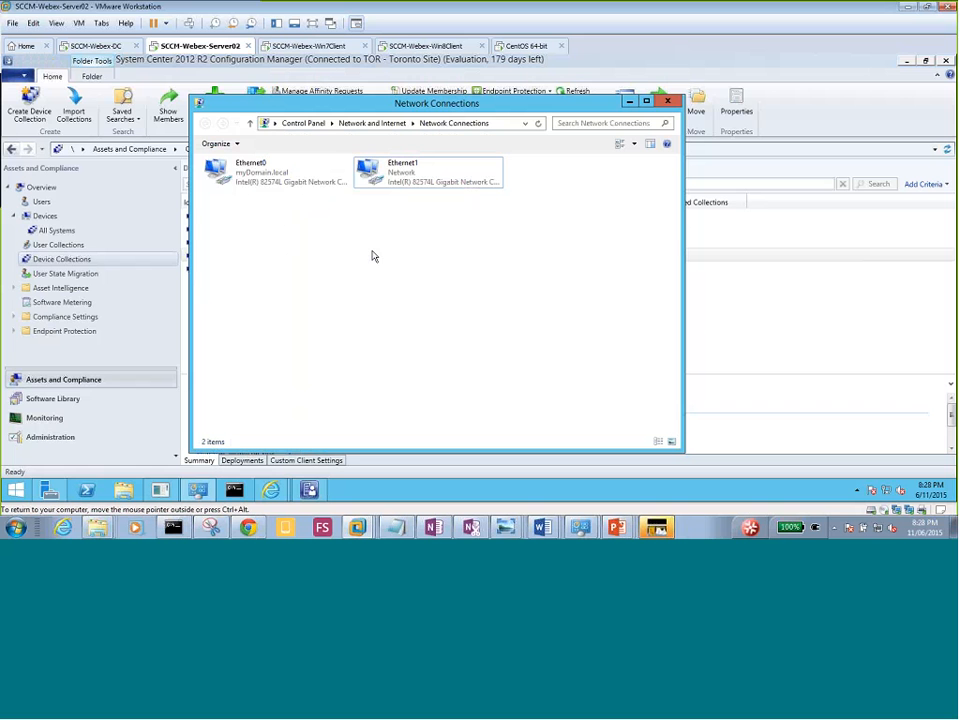
{"action": "left_click", "coordinate": [404, 180]}
{"action": "right_click", "coordinate": [404, 180]}
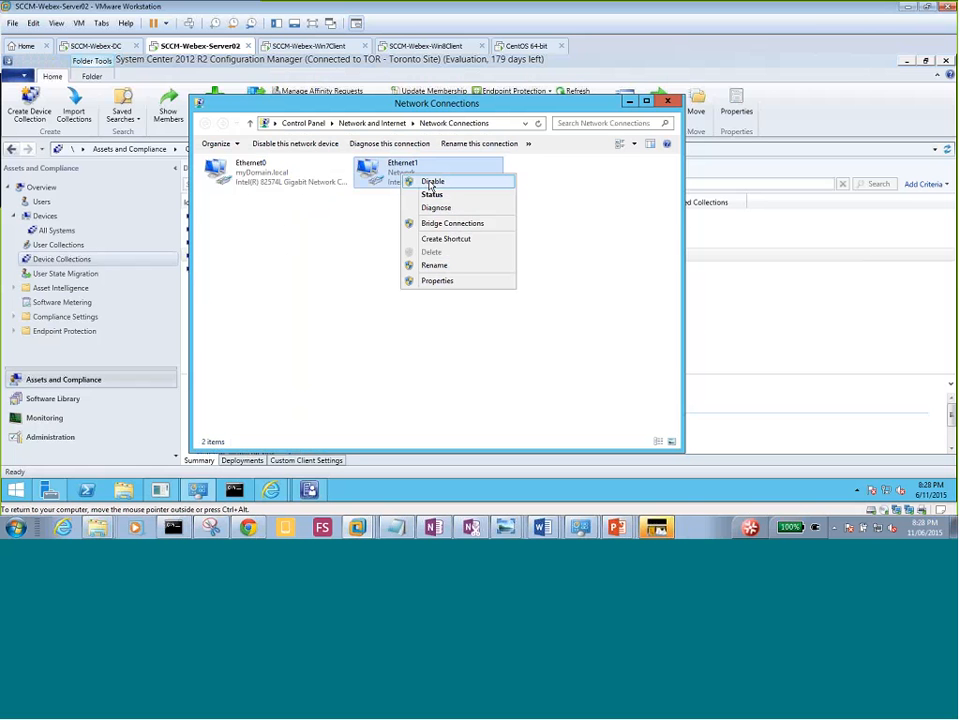
{"action": "left_click", "coordinate": [430, 182]}
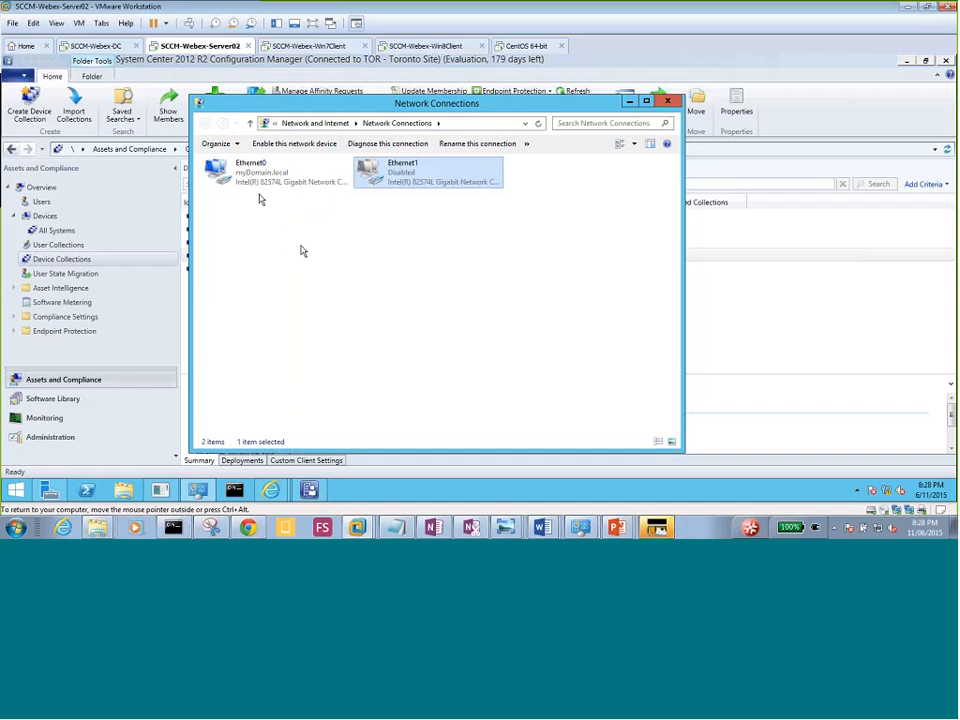
Briefly check the Win7 client, then move to the domain controller VM.
{"action": "left_click", "coordinate": [301, 46]}
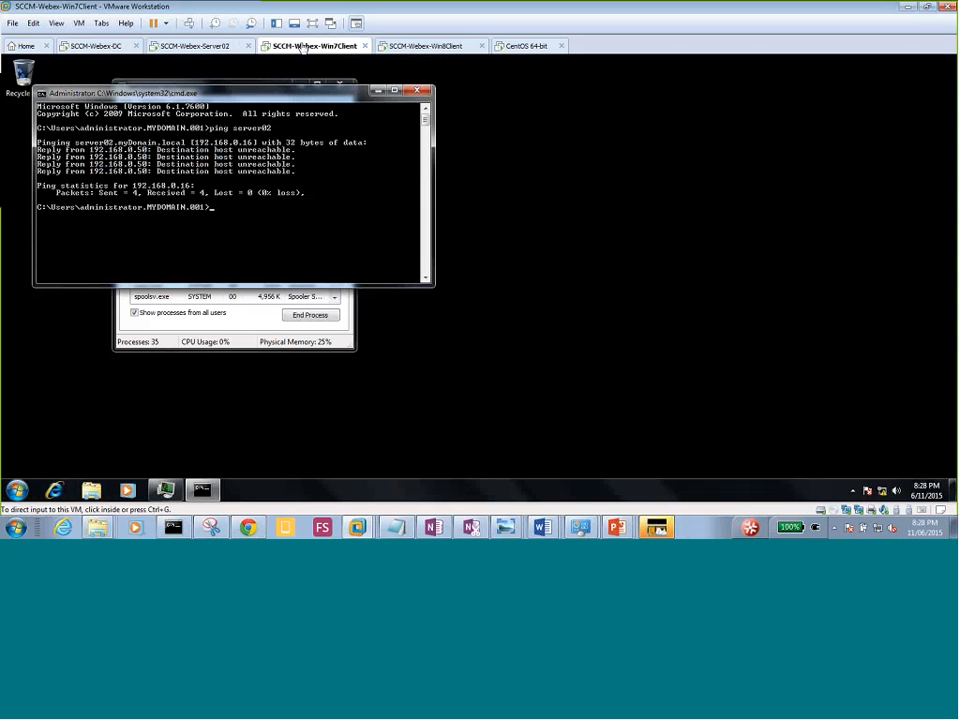
{"action": "left_click", "coordinate": [242, 255]}
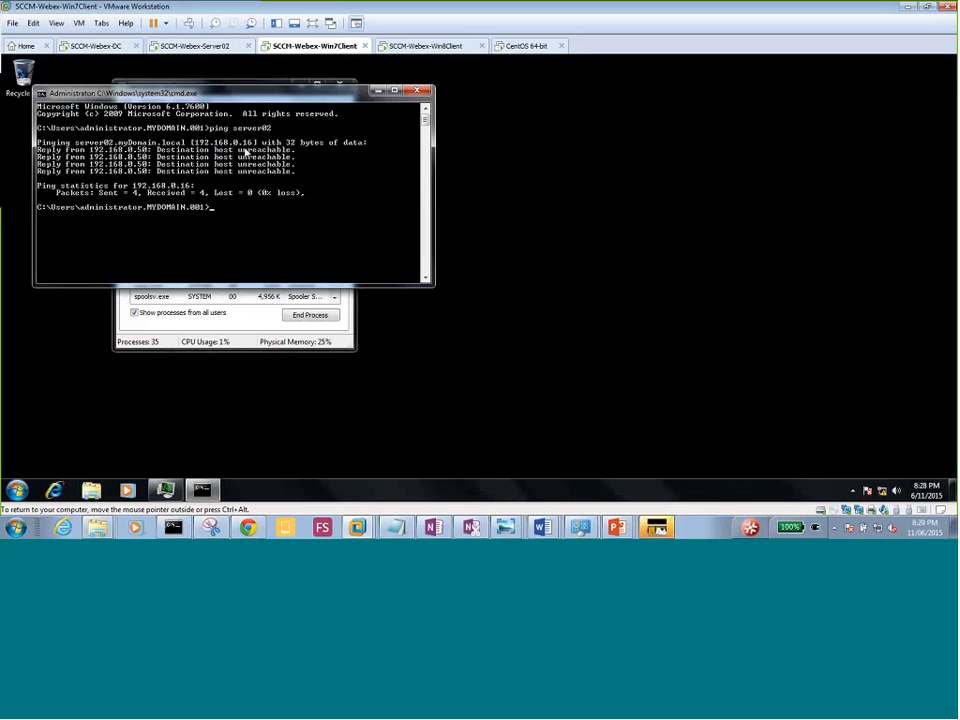
{"action": "key", "text": "ctrl+alt"}
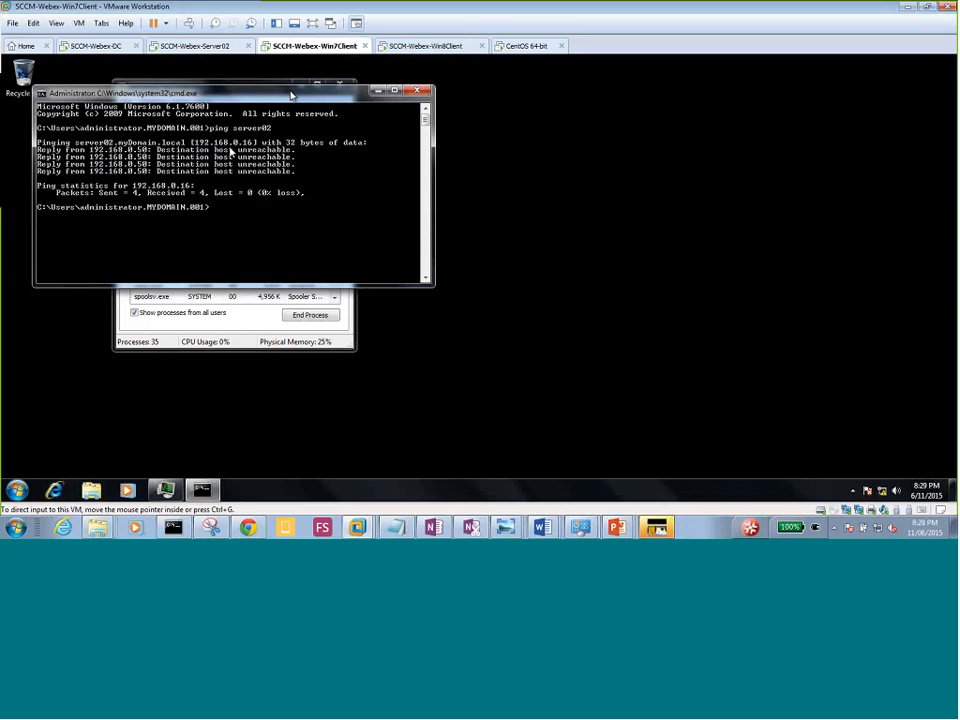
{"action": "left_click", "coordinate": [95, 46]}
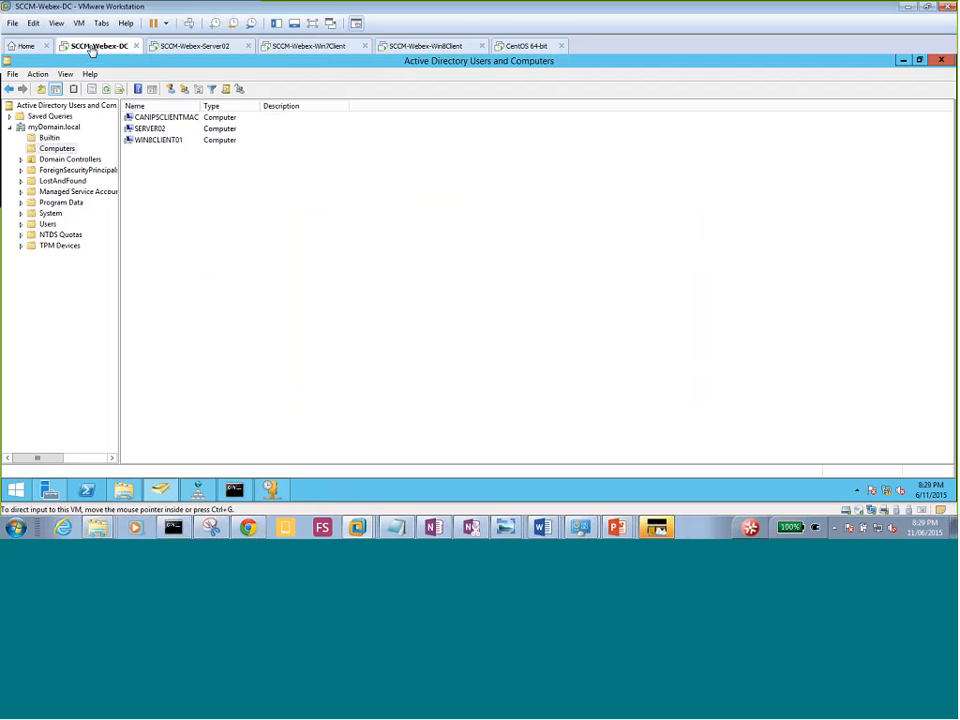
In DNS Manager, delete the duplicate Server02 A record at 192.168.0.16, keeping 192.168.0.2.
{"action": "left_click", "coordinate": [245, 229]}
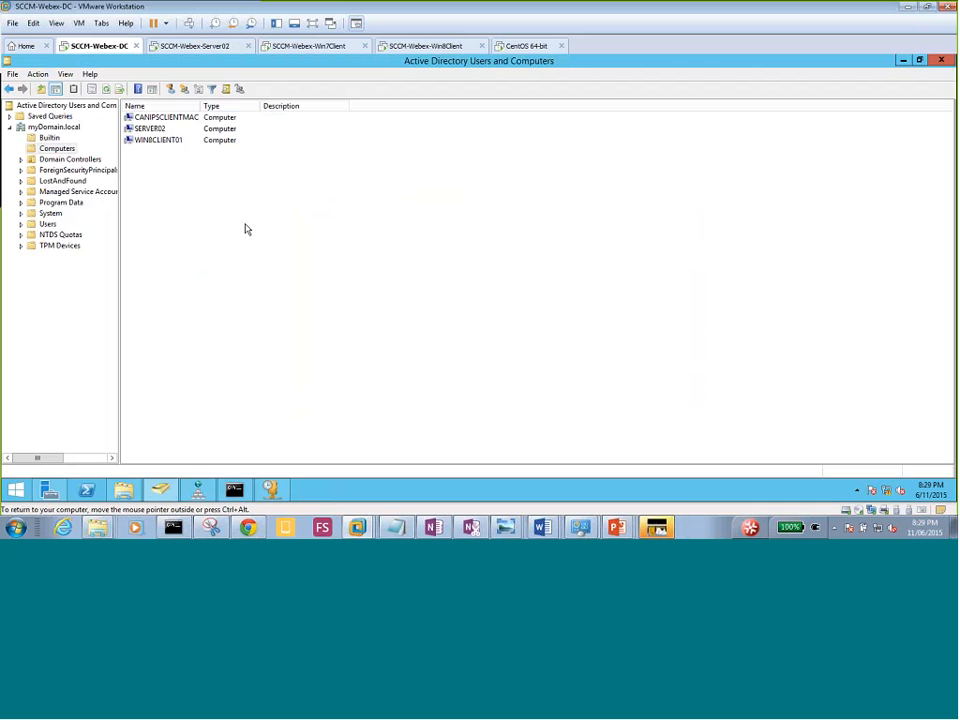
{"action": "left_click", "coordinate": [199, 490]}
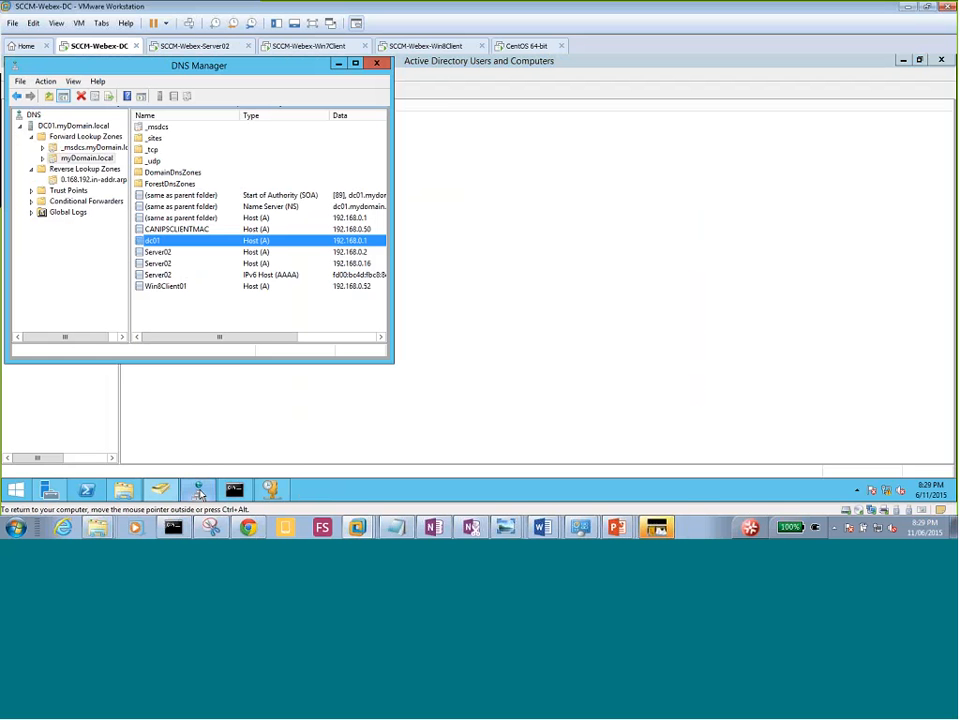
{"action": "left_click", "coordinate": [166, 264]}
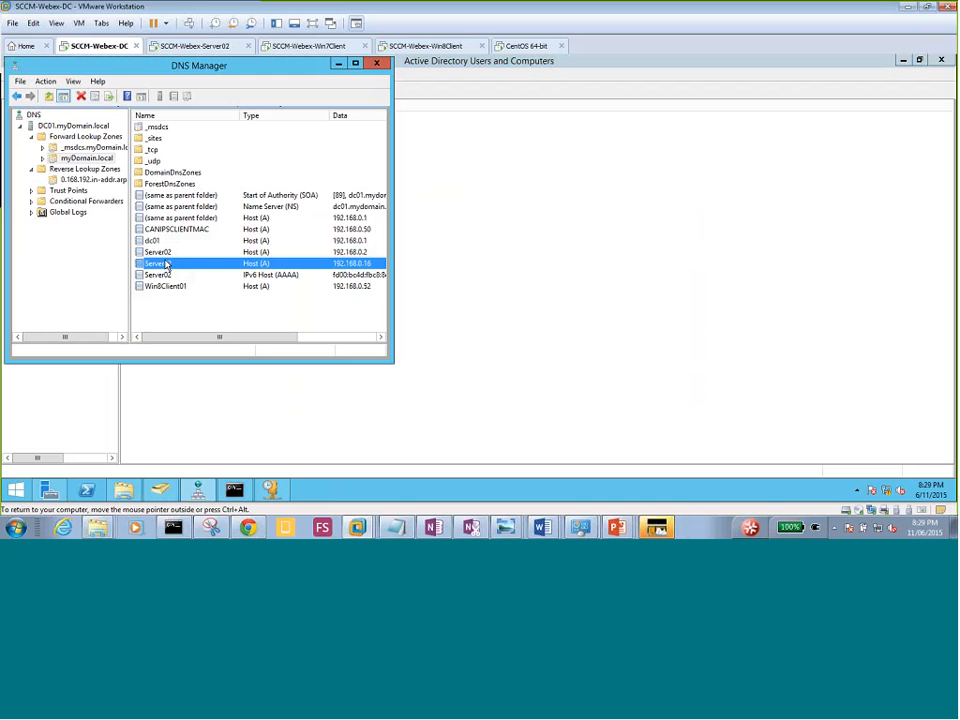
{"action": "key", "text": "Delete"}
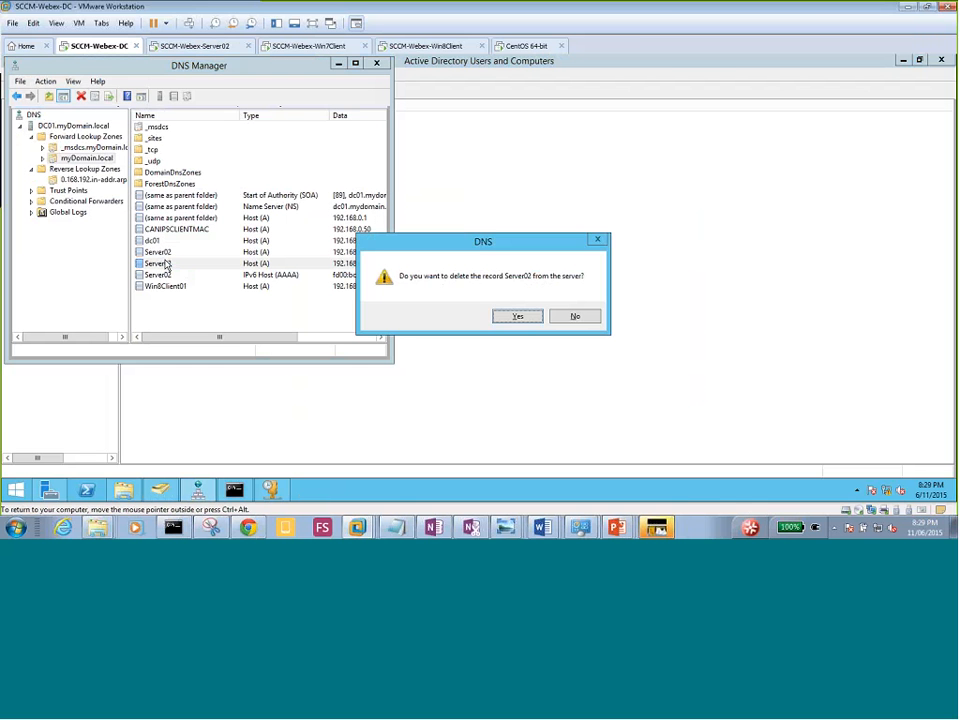
{"action": "left_click", "coordinate": [500, 318]}
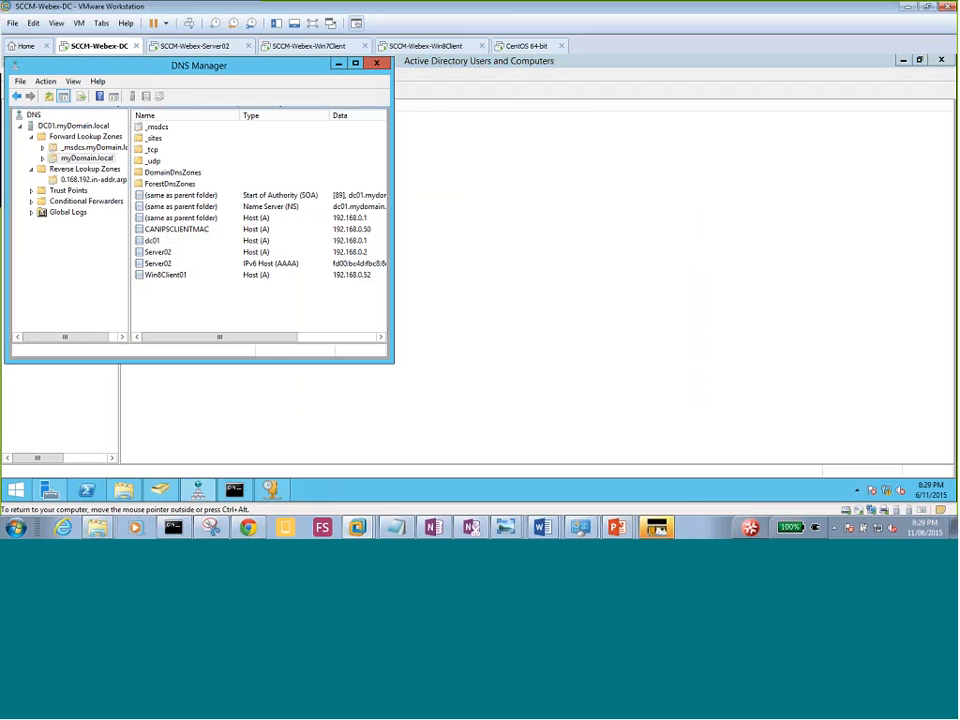
{"action": "left_click_drag", "start_coordinate": [317, 70], "coordinate": [422, 114]}
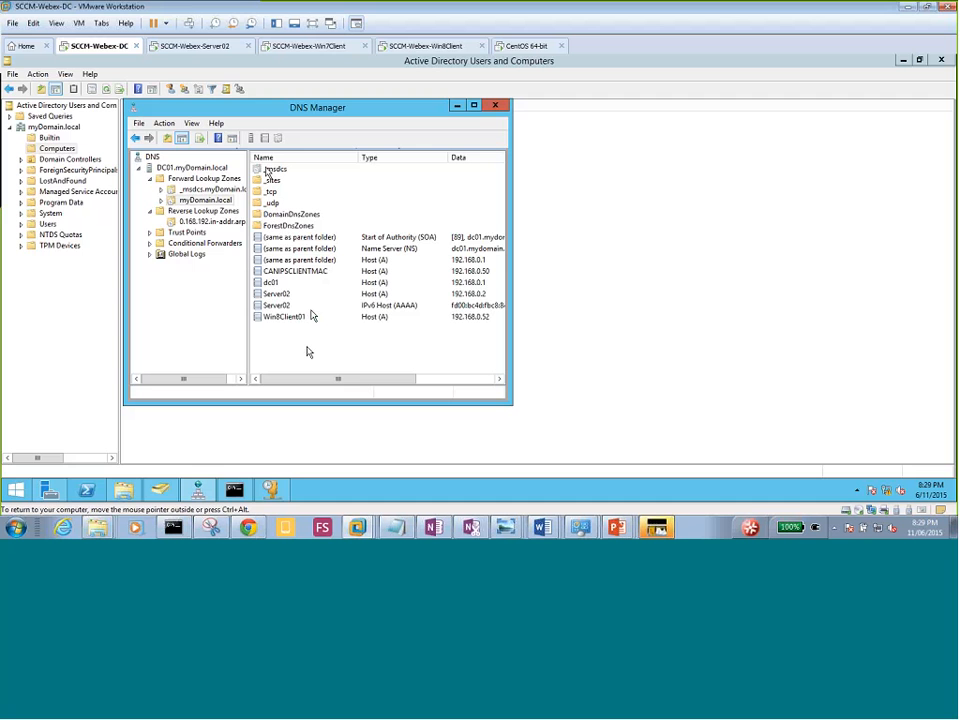
{"action": "left_click", "coordinate": [186, 46]}
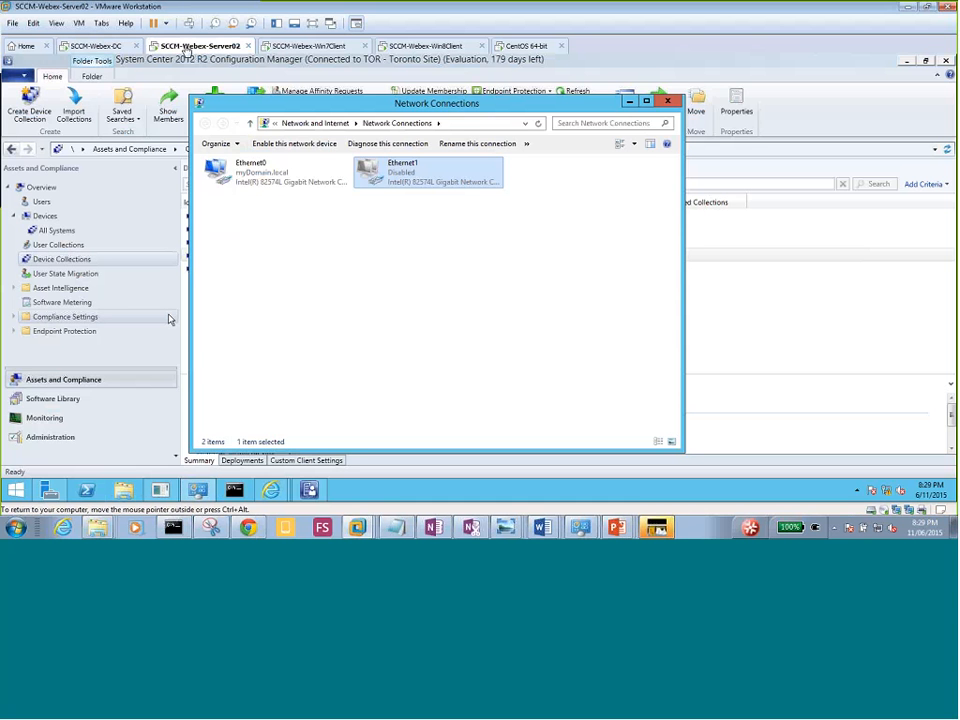
Review the Configuration Manager Devices list, where all six devices show Client No.
{"action": "left_click", "coordinate": [45, 219]}
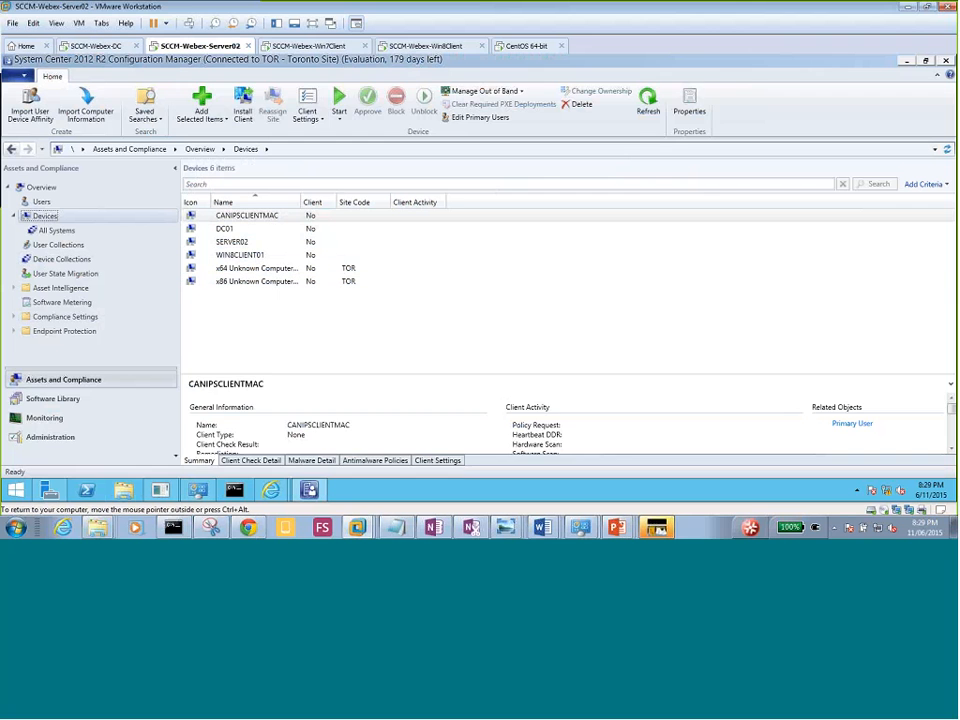
{"action": "left_click", "coordinate": [314, 324]}
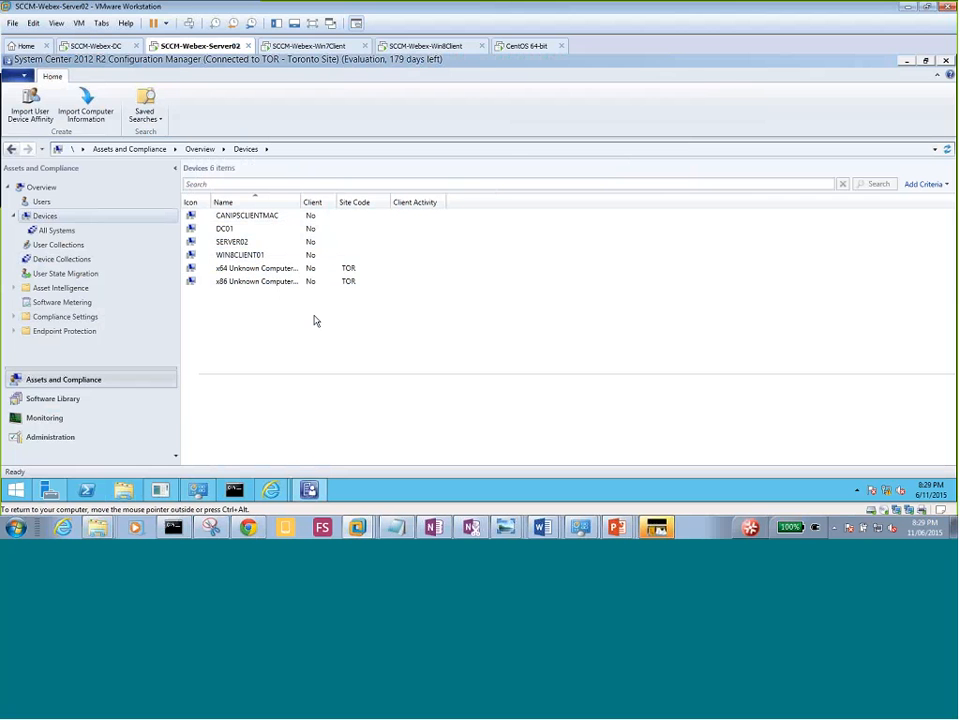
{"action": "right_click", "coordinate": [46, 220]}
{"action": "left_click", "coordinate": [111, 240]}
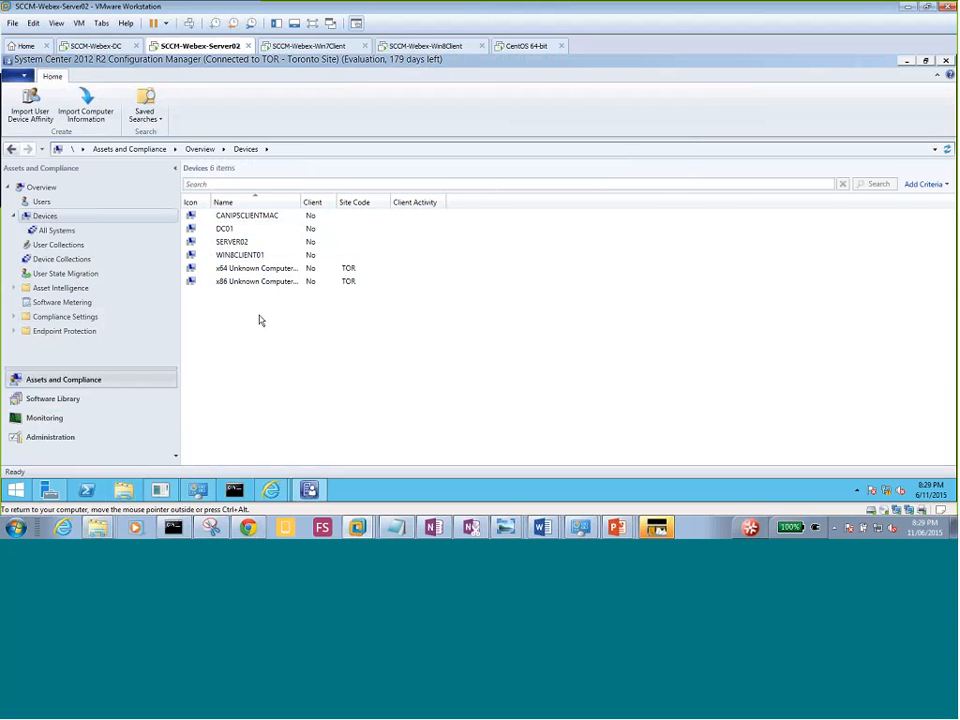
{"action": "left_click", "coordinate": [305, 45]}
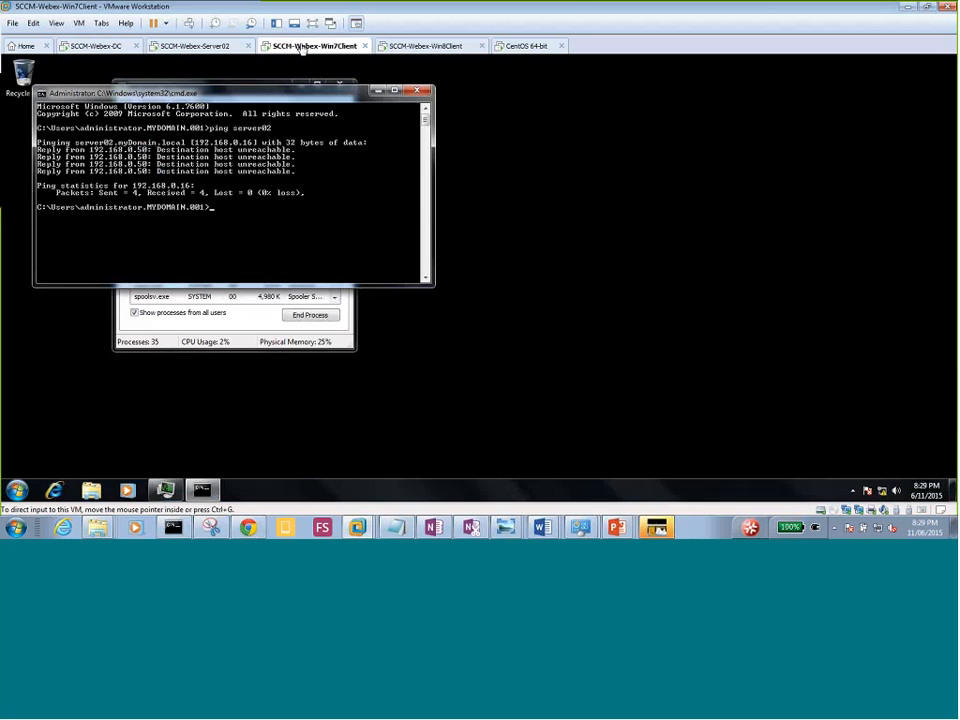
Re-run ping server02 on the Windows 7 client and stop it with Ctrl+C.
{"action": "left_click", "coordinate": [257, 224]}
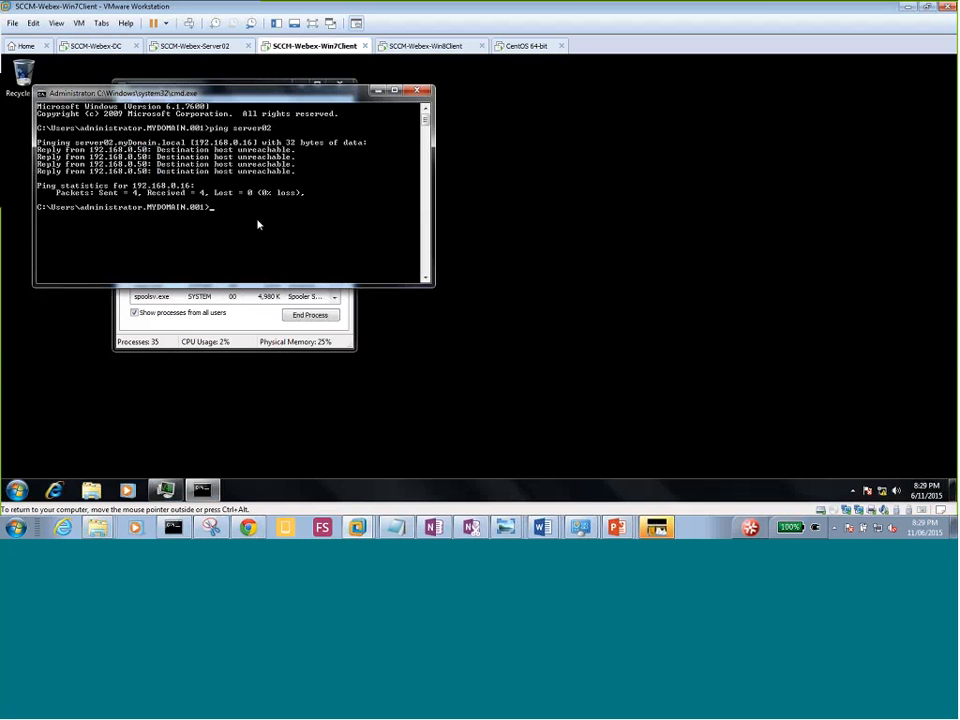
{"action": "key", "text": "Up"}
{"action": "key", "text": "Return"}
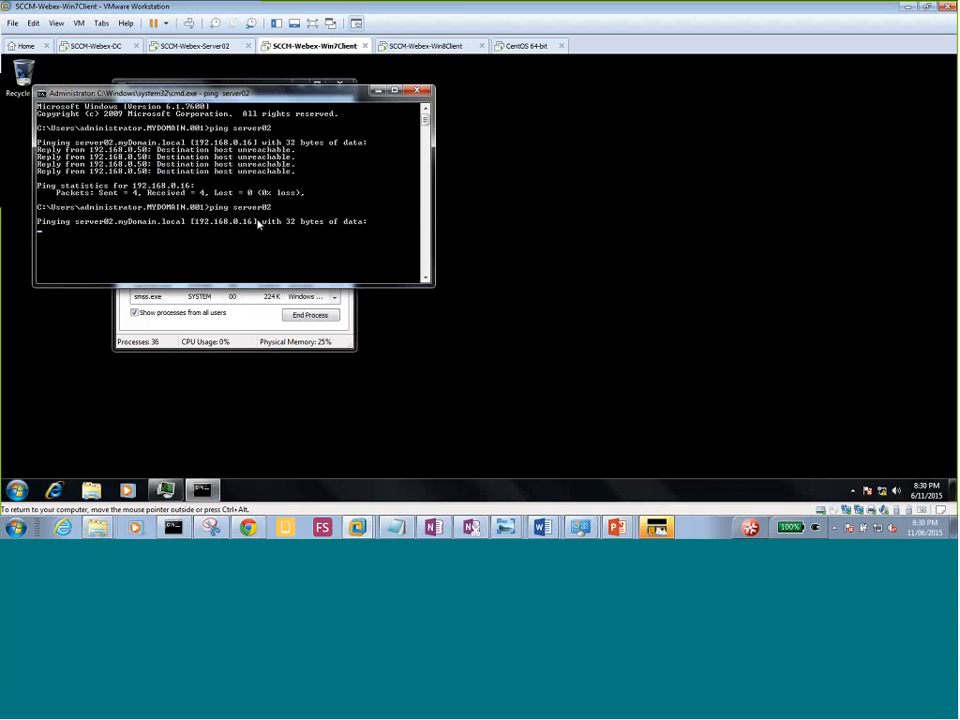
{"action": "key", "text": "ctrl+c"}
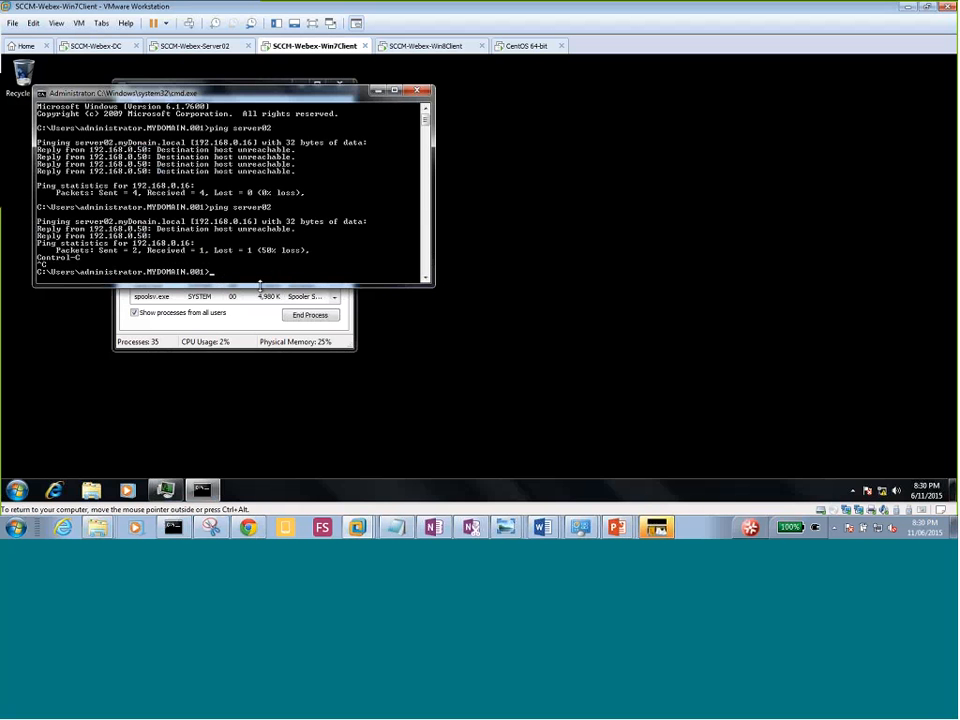
Run ipconfig /flushdns and ipconfig /registerdns, then ping server02 again to confirm it answers.
{"action": "type", "text": "ipconfig /flushdns"}
{"action": "key", "text": "Return"}
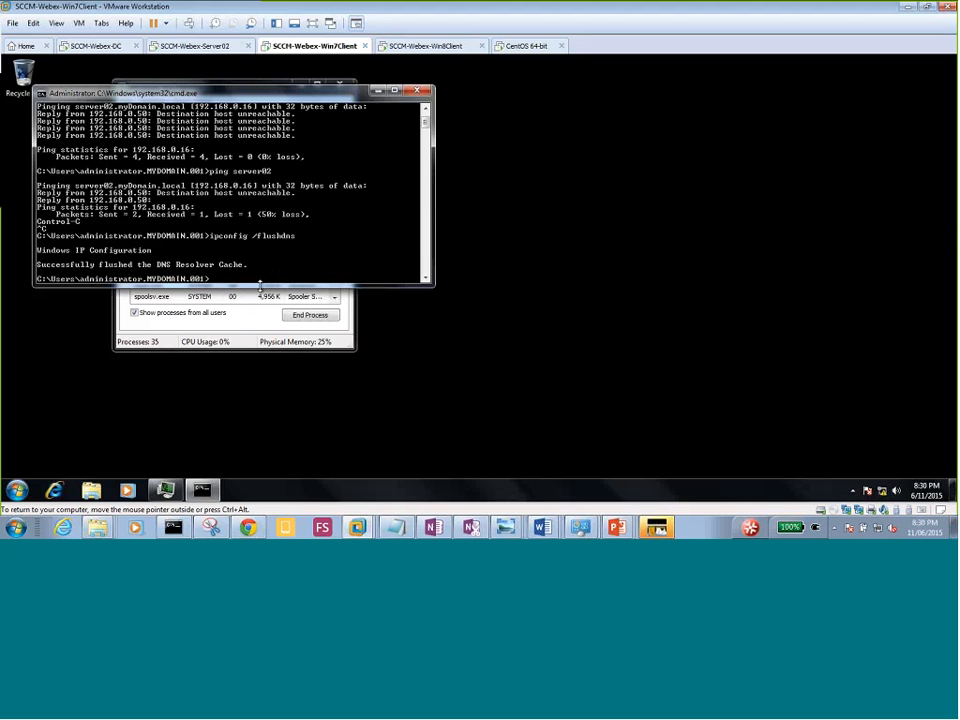
{"action": "type", "text": "ipconfig /fregisterdns"}
{"action": "key", "text": "Return"}
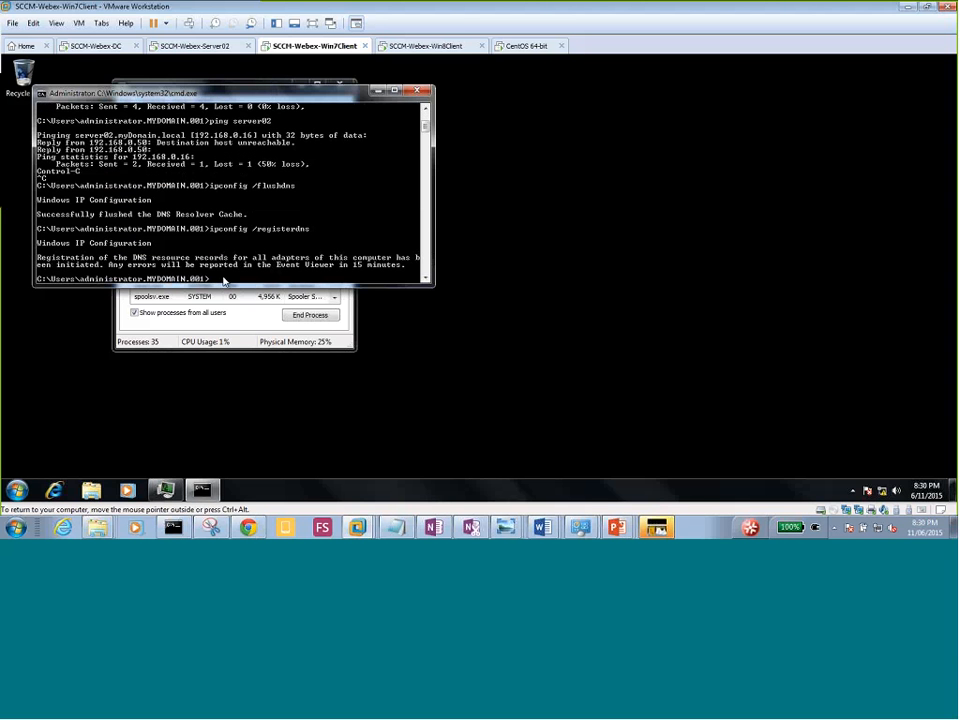
{"action": "type", "text": "ping server02"}
{"action": "key", "text": "Return"}
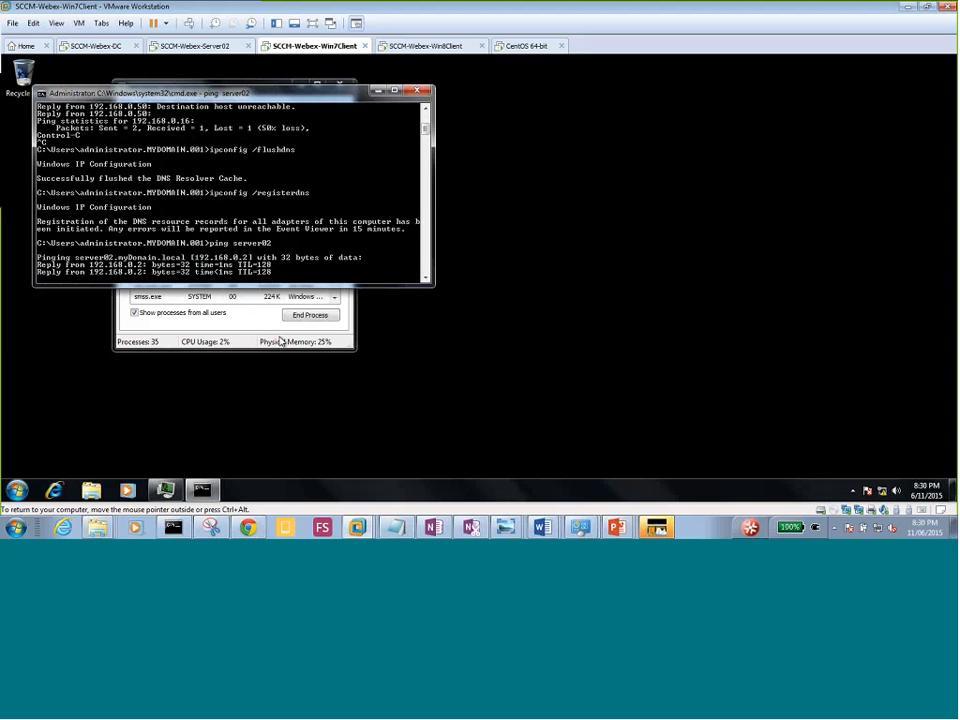
{"action": "left_click", "coordinate": [240, 337]}
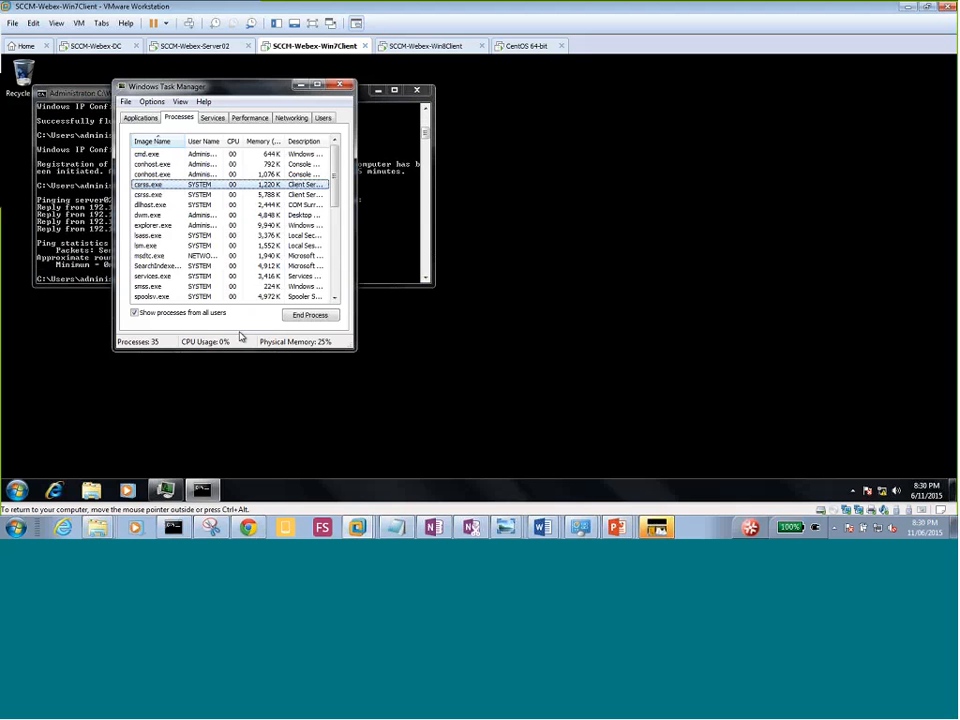
{"action": "left_click", "coordinate": [170, 155]}
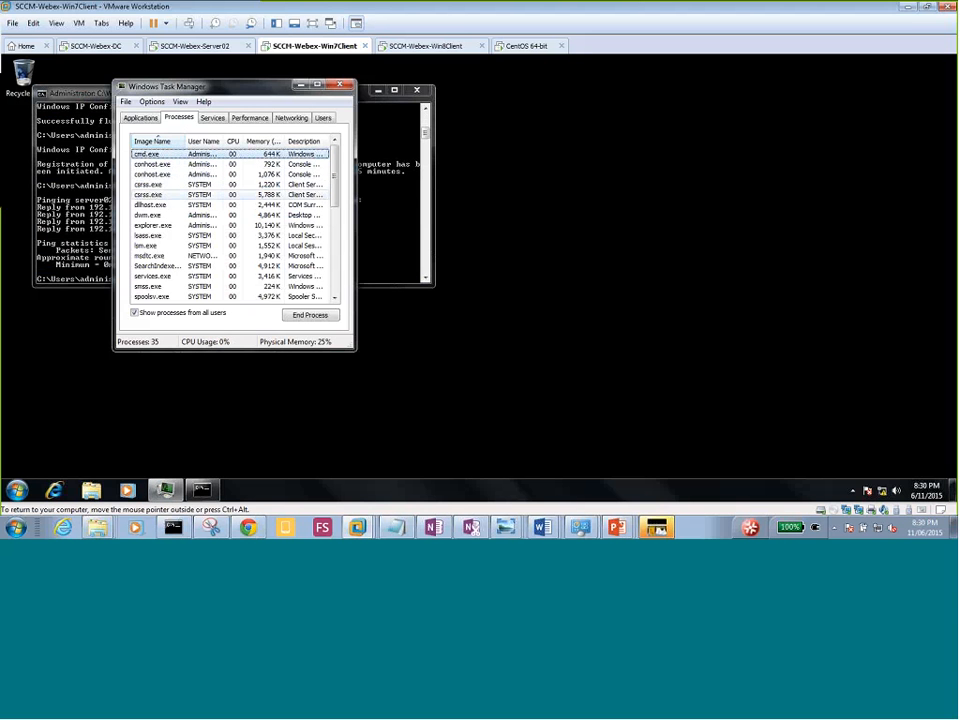
{"action": "left_click", "coordinate": [195, 46]}
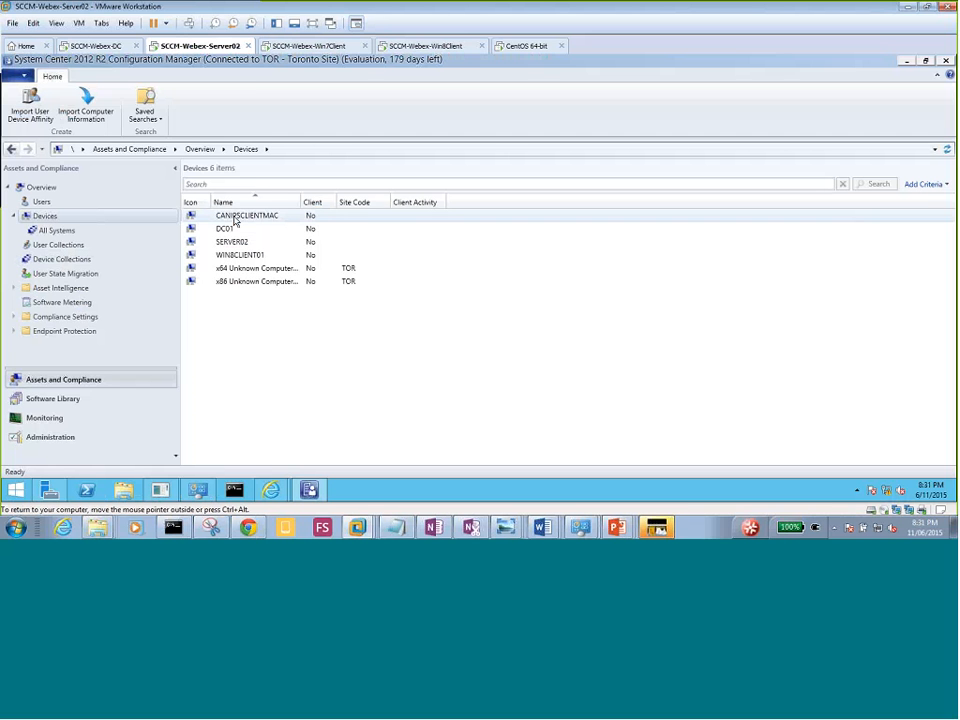
Push the client to All Toronto Devices, always installing from the TOR-Toronto Site.
{"action": "left_click", "coordinate": [68, 260]}
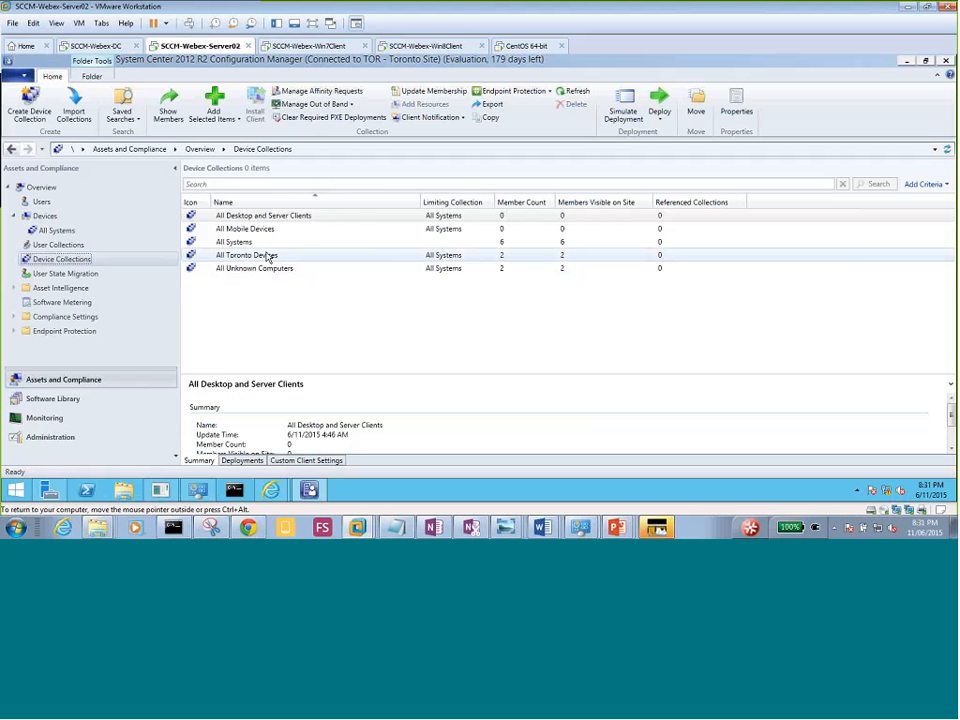
{"action": "left_click", "coordinate": [265, 256]}
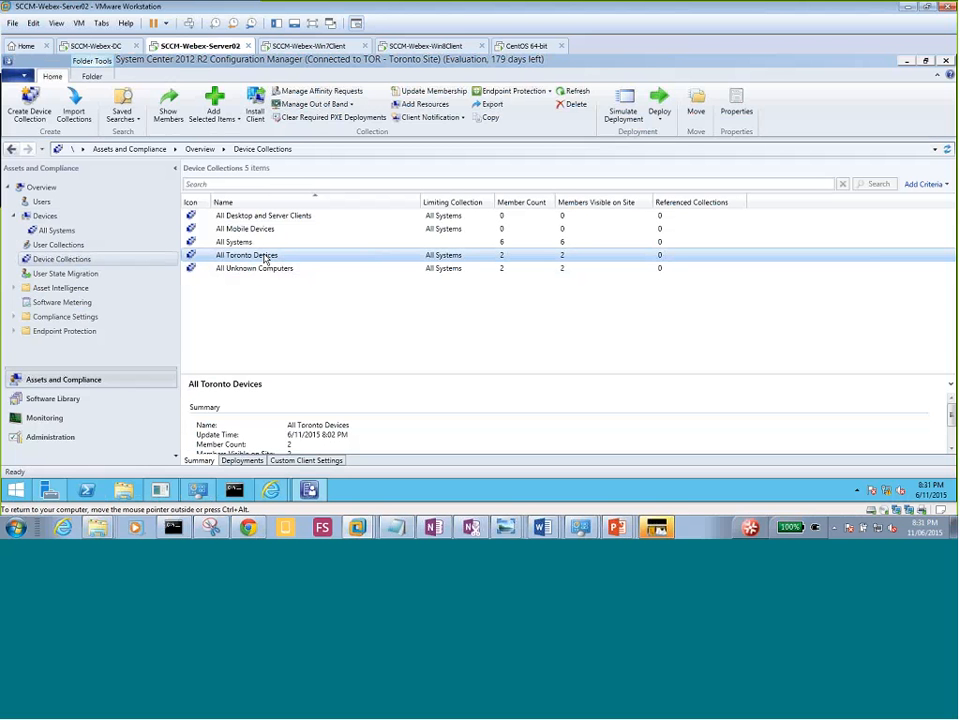
{"action": "right_click", "coordinate": [266, 258]}
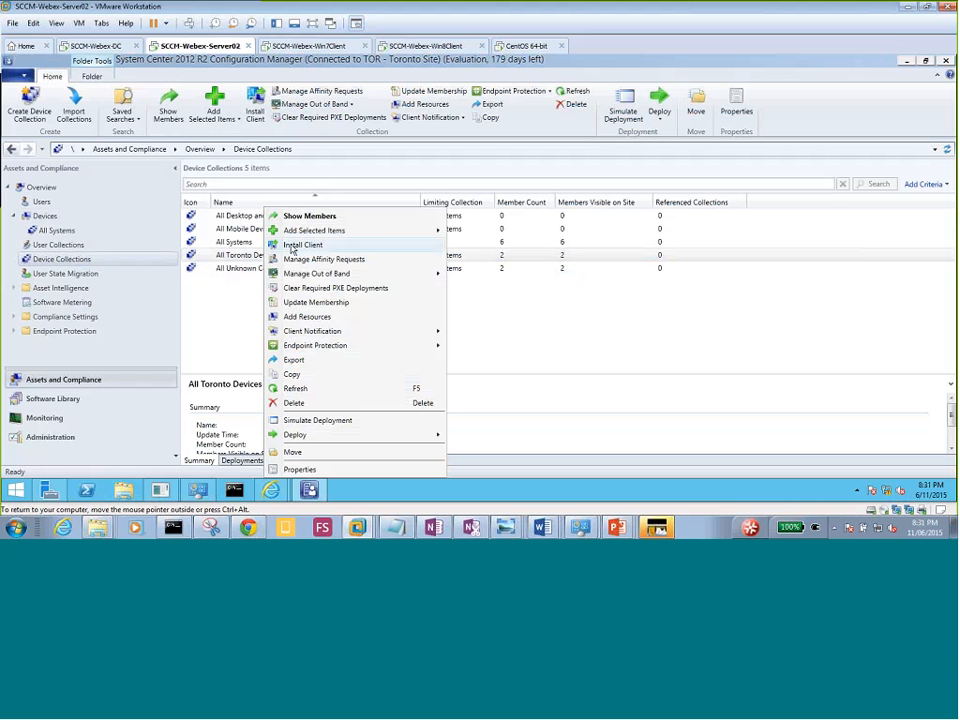
{"action": "left_click", "coordinate": [293, 249]}
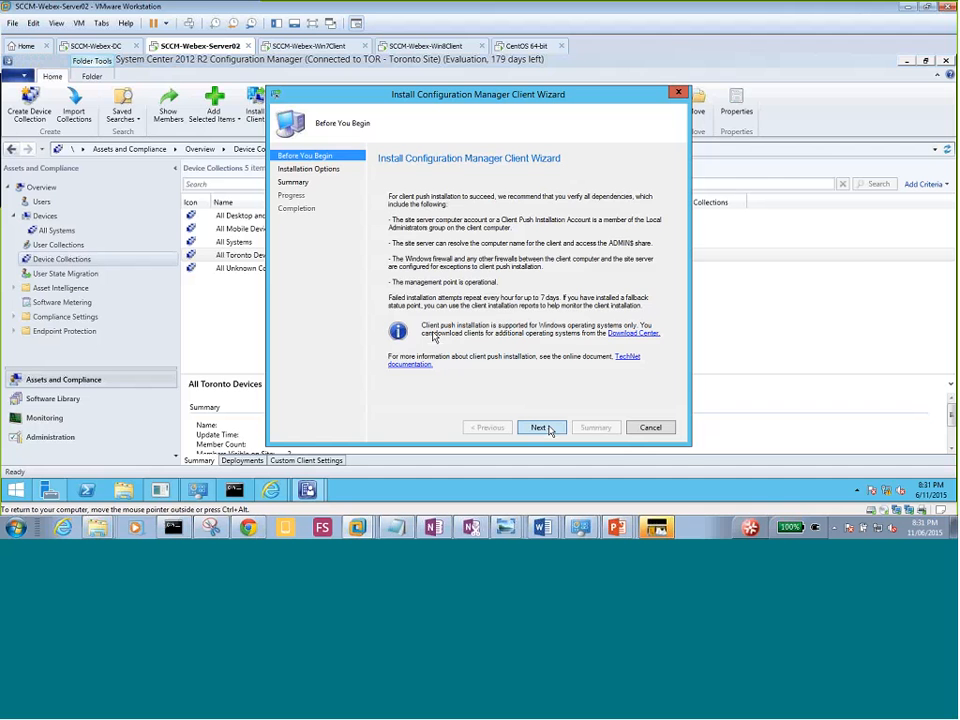
{"action": "left_click", "coordinate": [541, 428]}
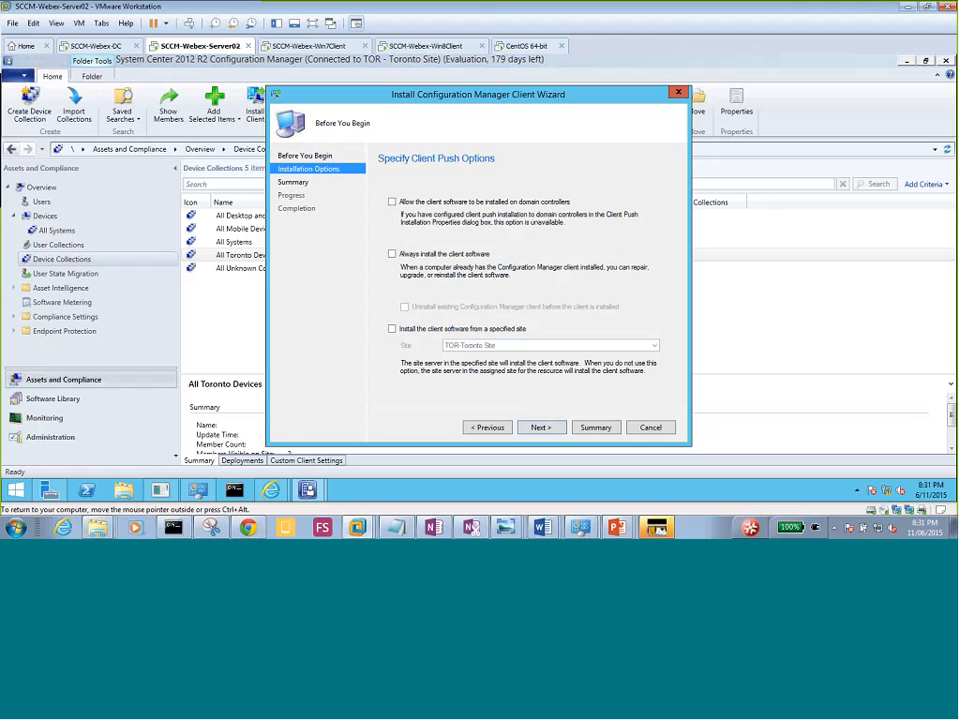
{"action": "left_click", "coordinate": [392, 254]}
{"action": "left_click", "coordinate": [392, 328]}
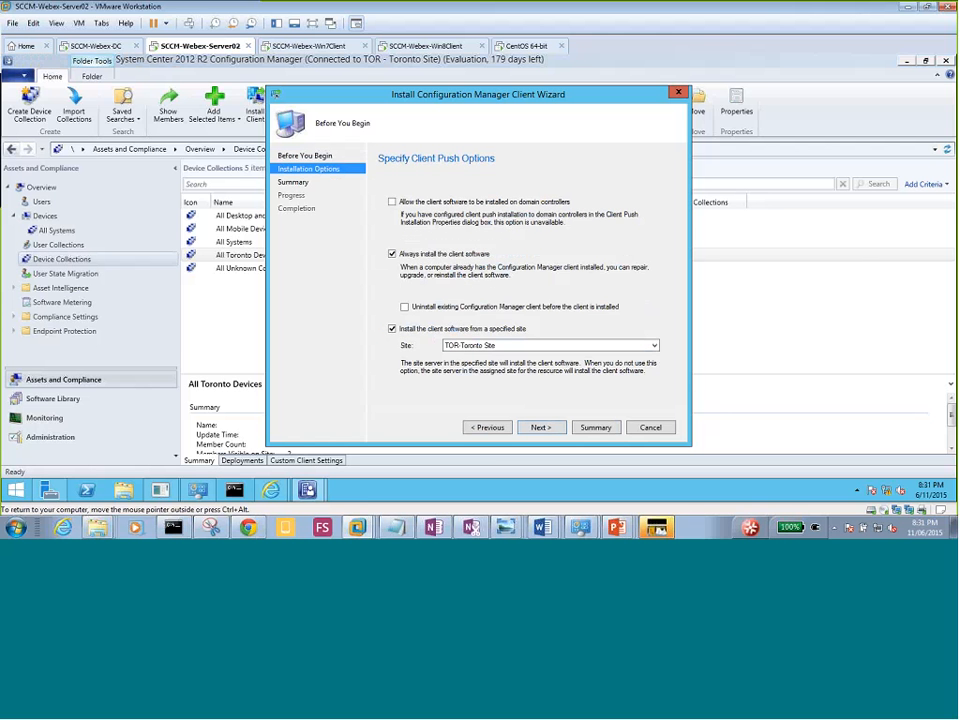
{"action": "left_click", "coordinate": [584, 431]}
{"action": "left_click", "coordinate": [549, 430]}
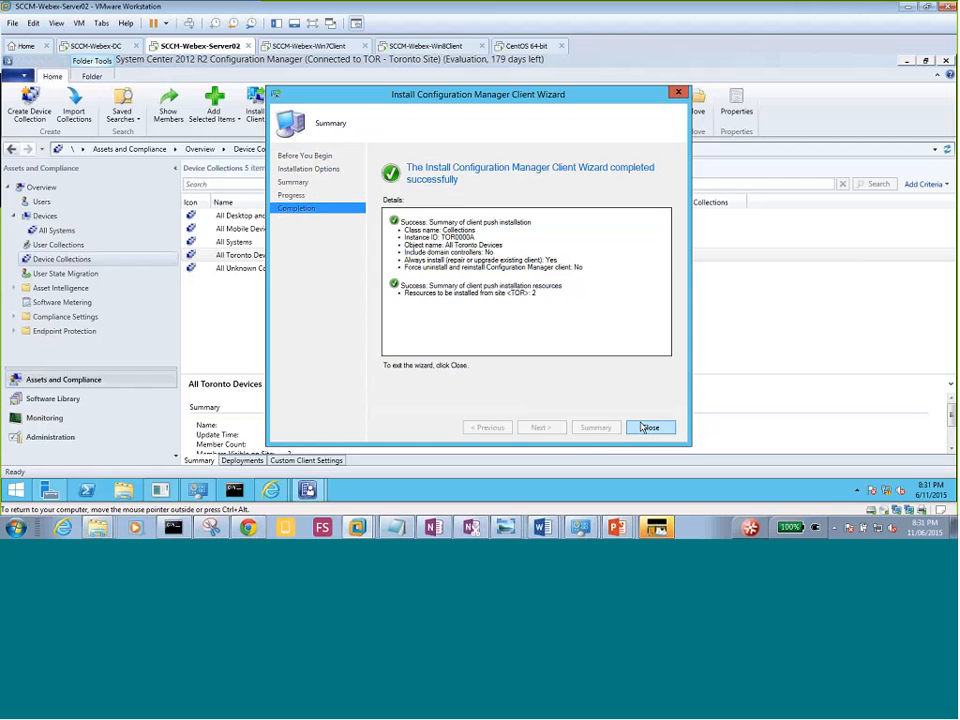
{"action": "left_click", "coordinate": [643, 427]}
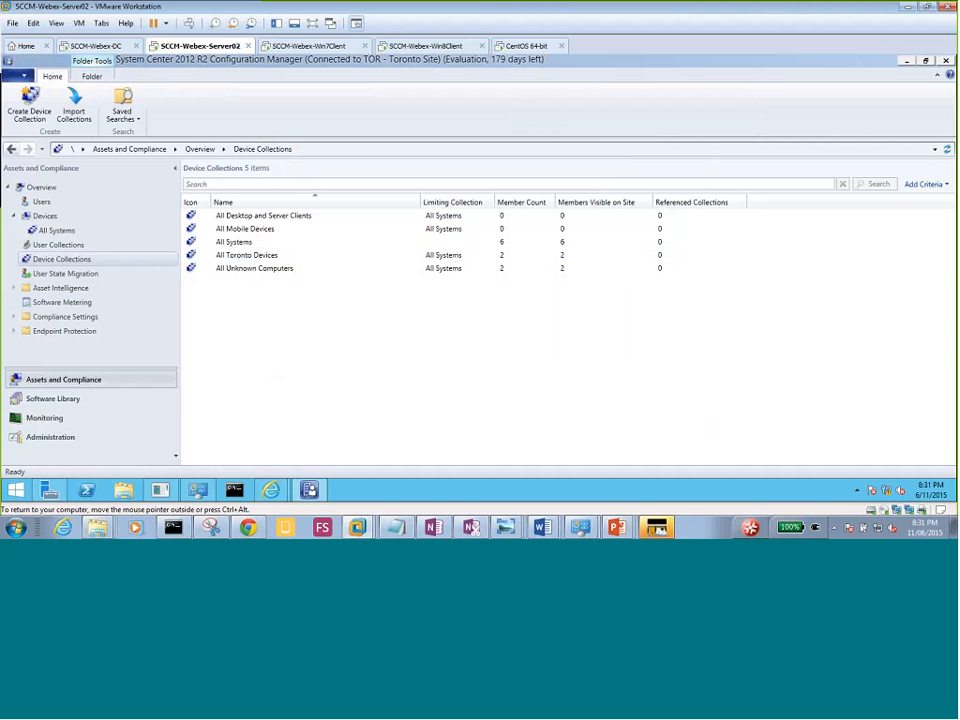
Recheck the Devices list in Configuration Manager for client status.
{"action": "left_click", "coordinate": [44, 217]}
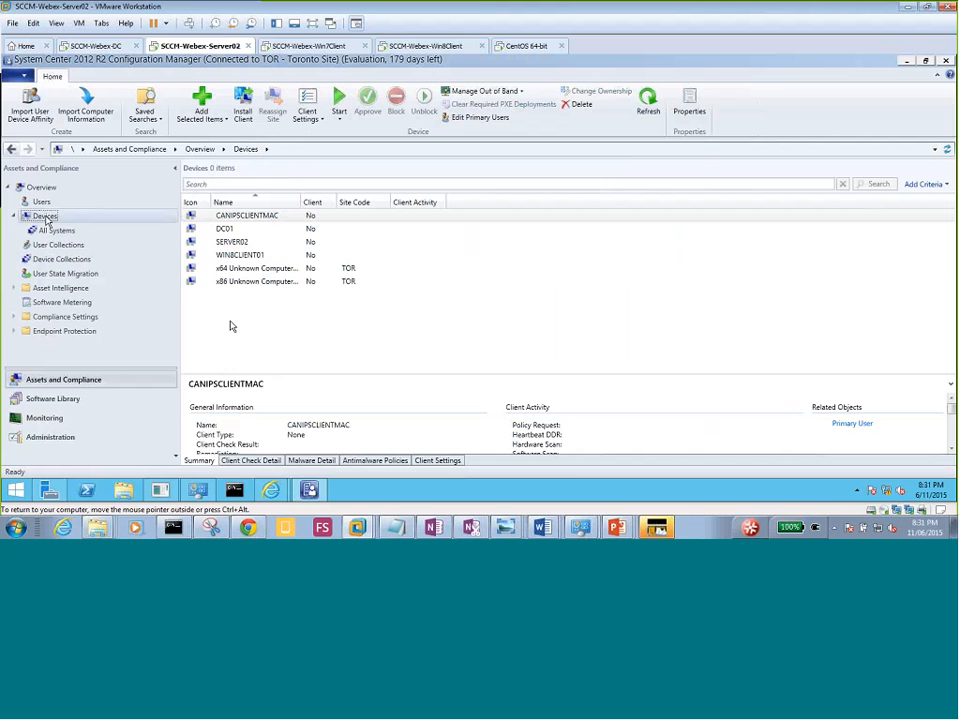
{"action": "left_click", "coordinate": [270, 322]}
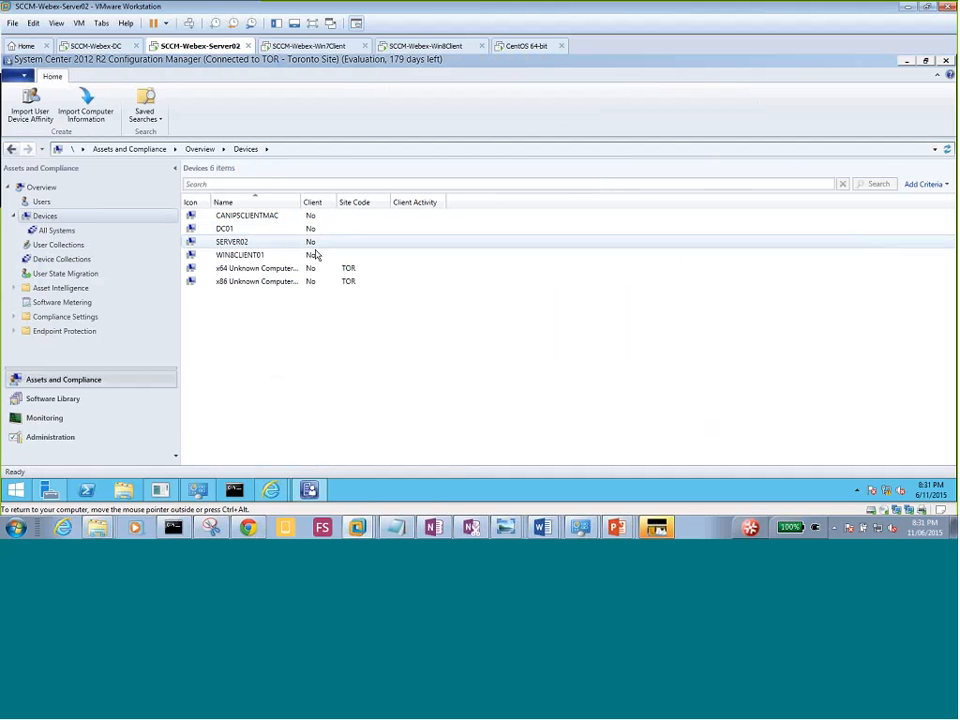
{"action": "right_click", "coordinate": [52, 218]}
{"action": "left_click", "coordinate": [376, 273]}
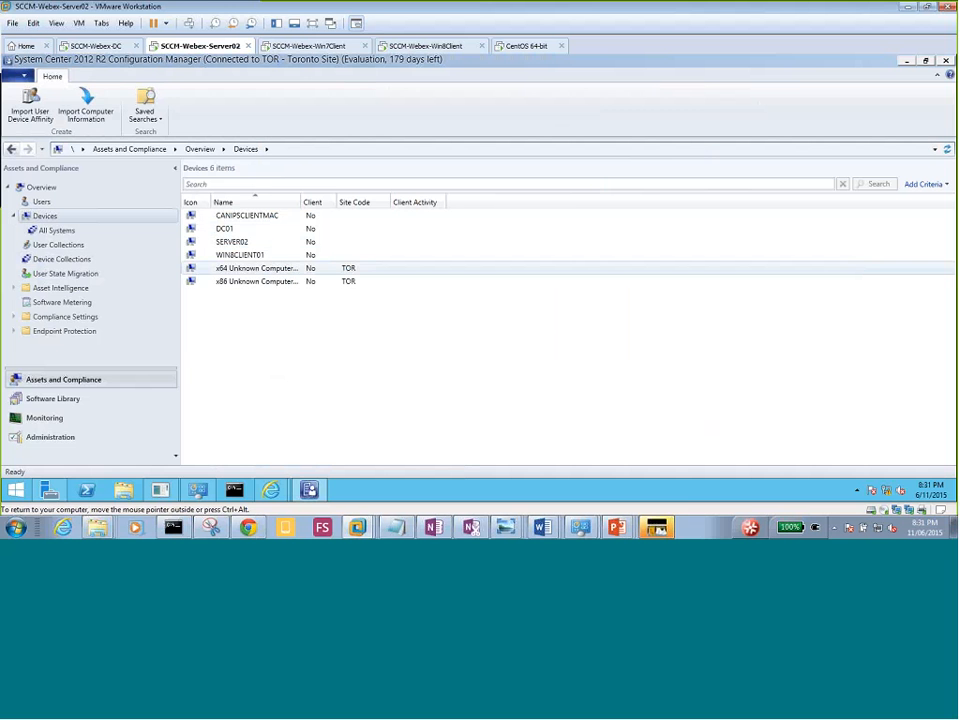
{"action": "left_click", "coordinate": [290, 47]}
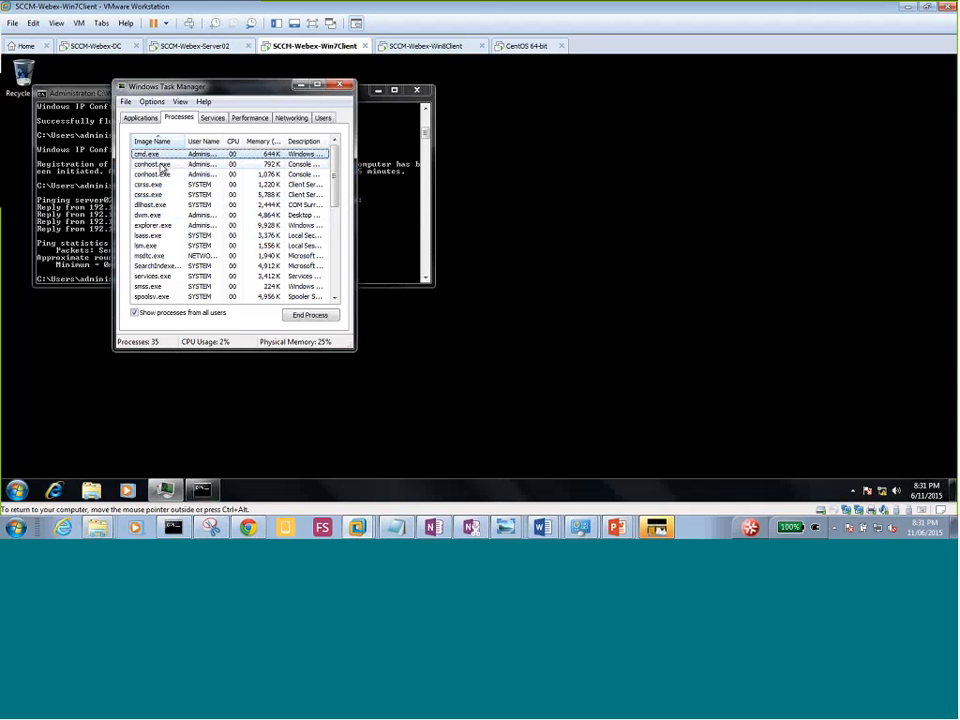
Browse the processes and user sessions in Task Manager on the Windows 7 client.
{"action": "left_click", "coordinate": [161, 165]}
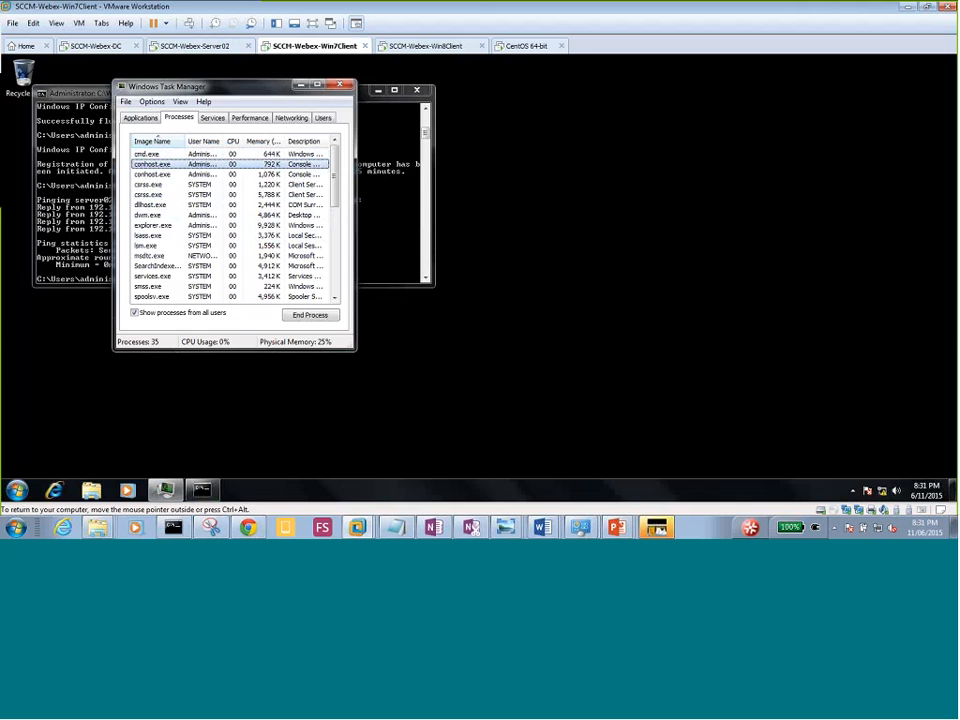
{"action": "left_click", "coordinate": [321, 119]}
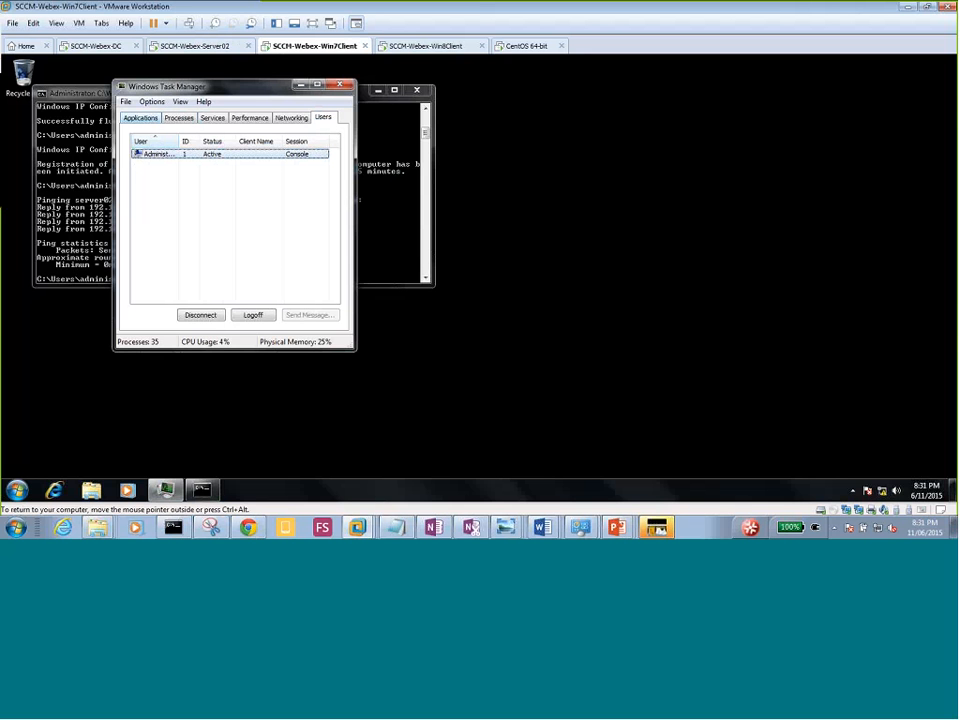
{"action": "left_click", "coordinate": [179, 118]}
{"action": "left_click", "coordinate": [157, 186]}
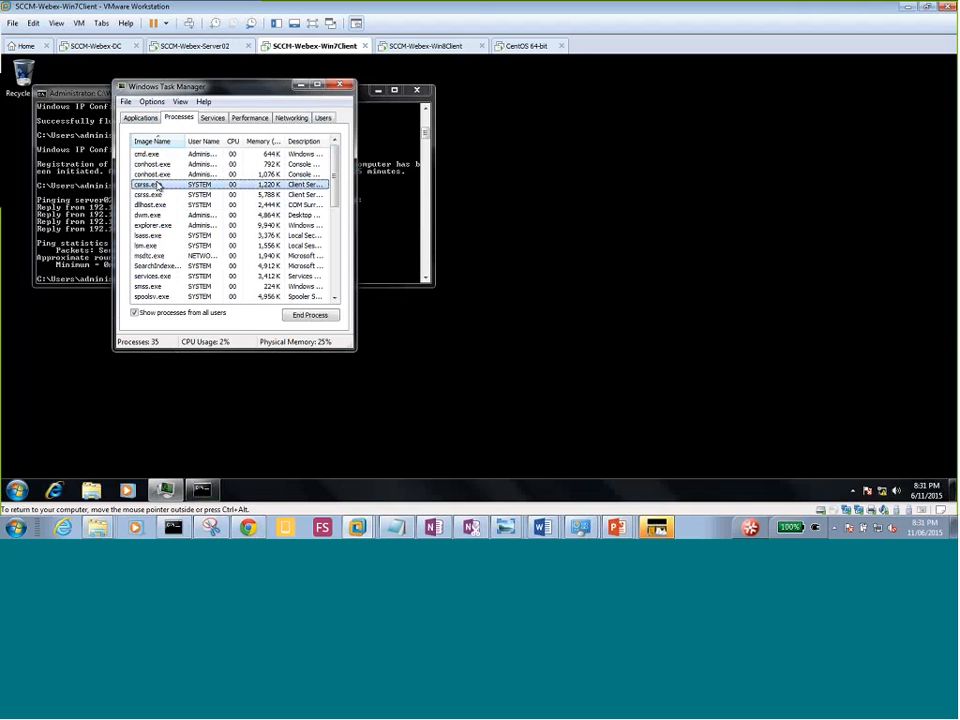
{"action": "key", "text": "Down"}
{"action": "key", "text": "c"}
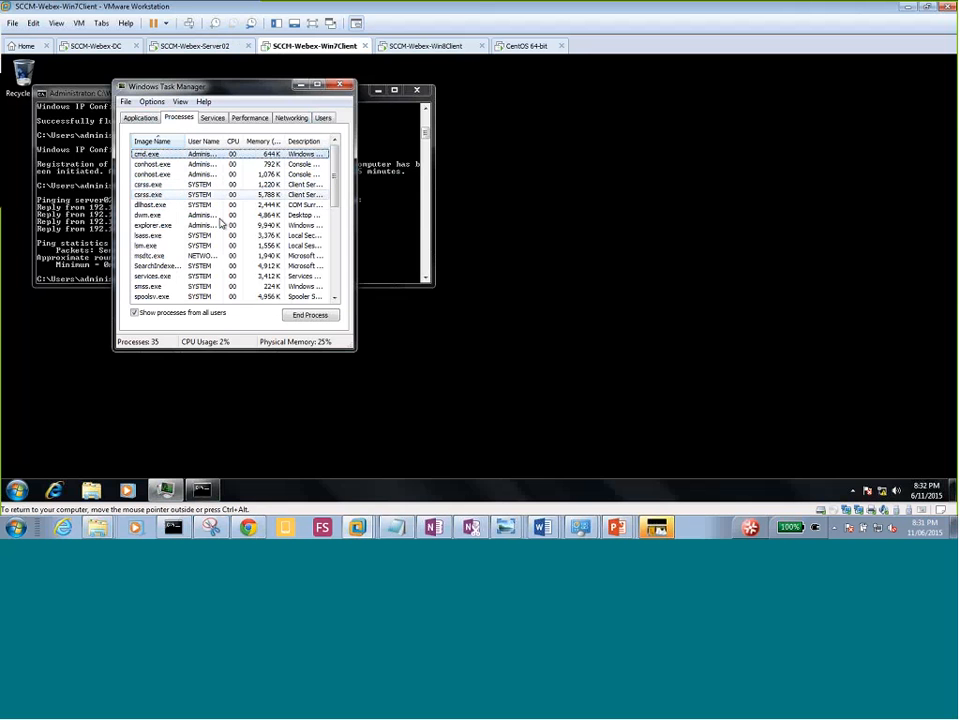
Run nslookup to confirm DNS answers from dc01.mydomain.local at 192.168.0.1, then exit it.
{"action": "left_click", "coordinate": [388, 285]}
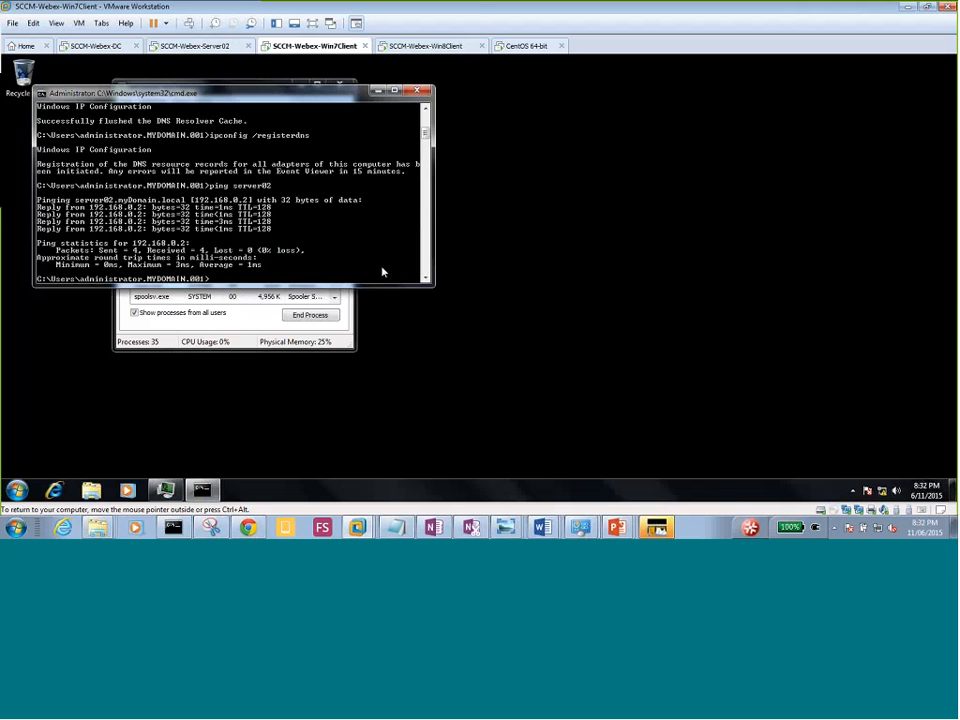
{"action": "type", "text": "nslookup"}
{"action": "key", "text": "Return"}
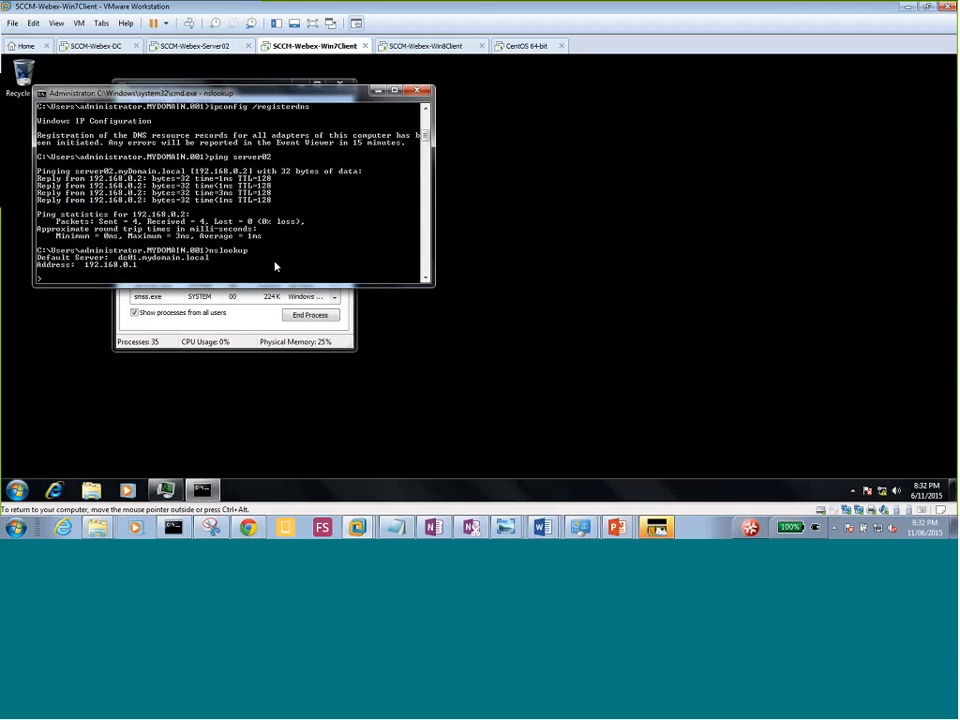
{"action": "left_click", "coordinate": [245, 331]}
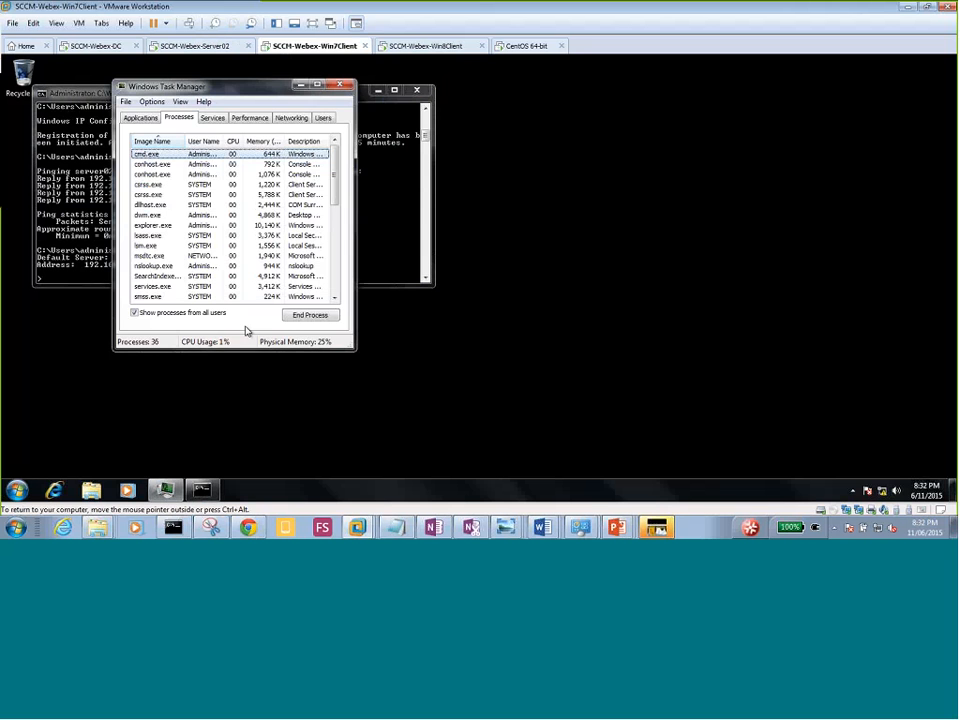
{"action": "left_click", "coordinate": [375, 225]}
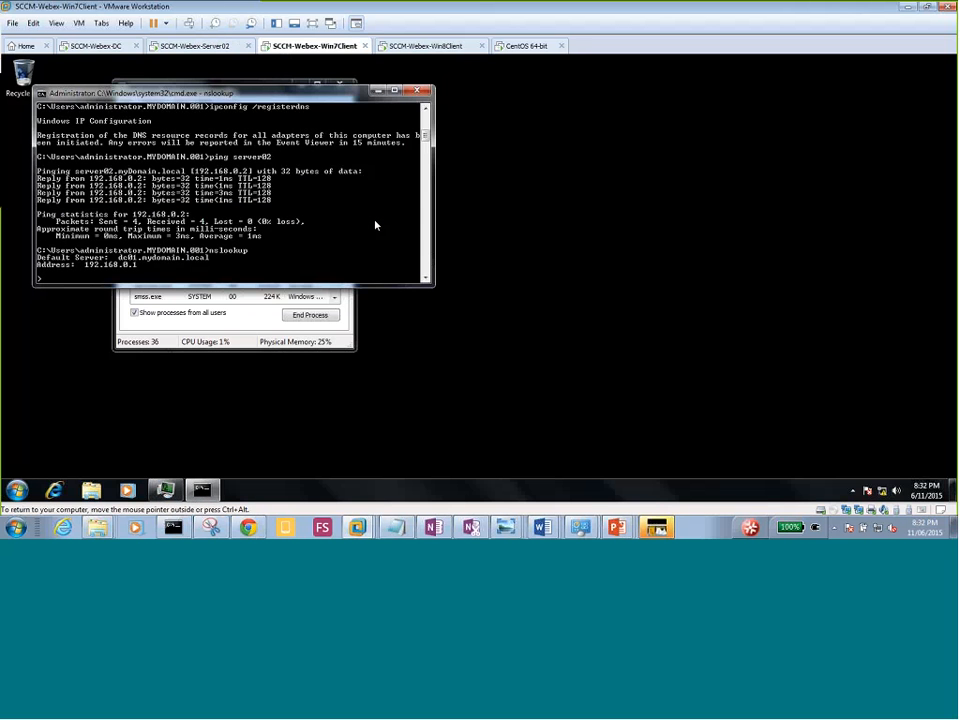
{"action": "key", "text": "ctrl+c"}
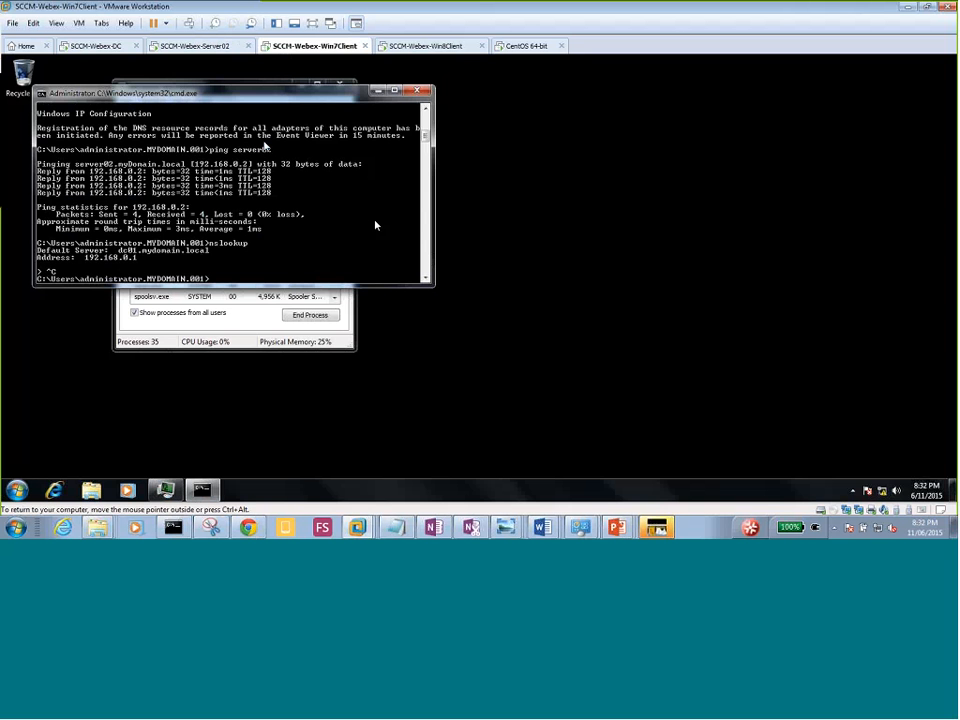
{"action": "left_click", "coordinate": [425, 46]}
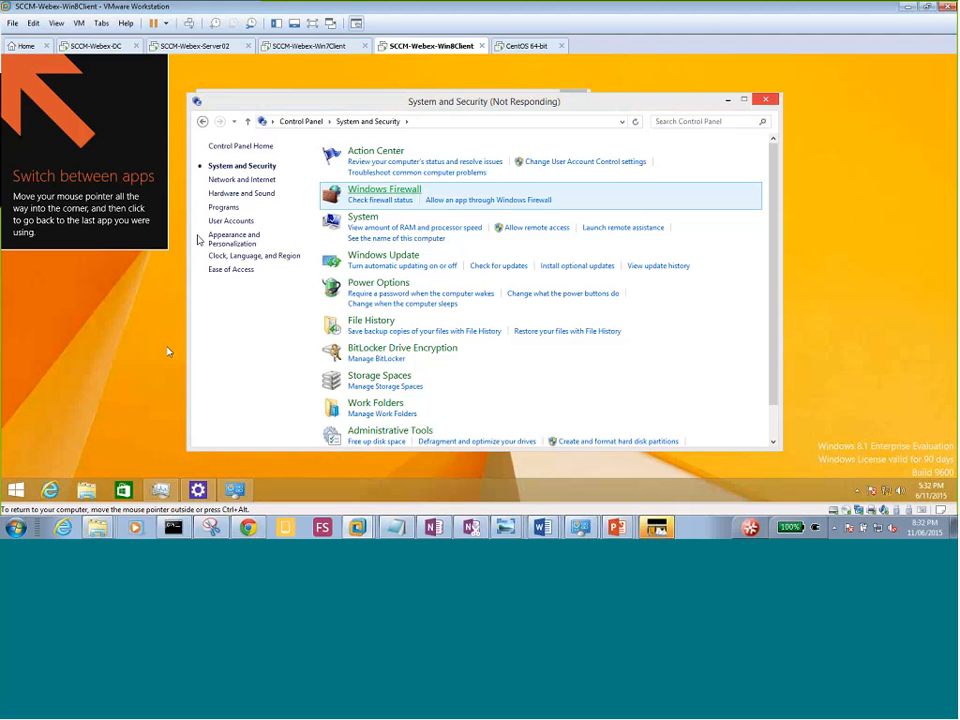
Close PC settings on the Win8 client, minimize the Win7 command prompt, and return to Server02.
{"action": "left_click", "coordinate": [199, 491]}
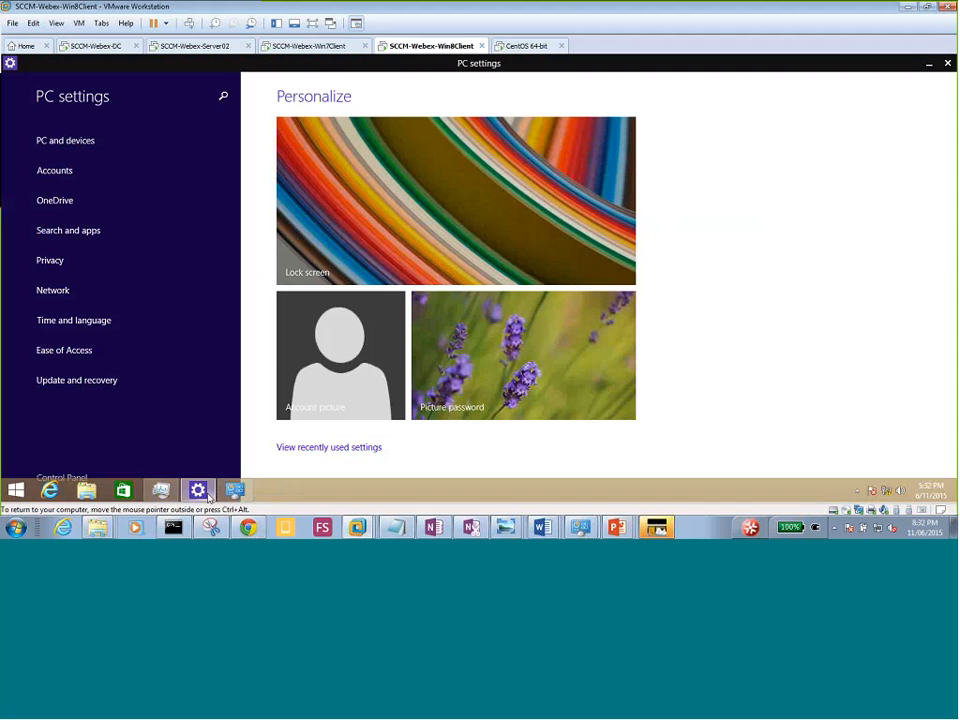
{"action": "left_click", "coordinate": [948, 64]}
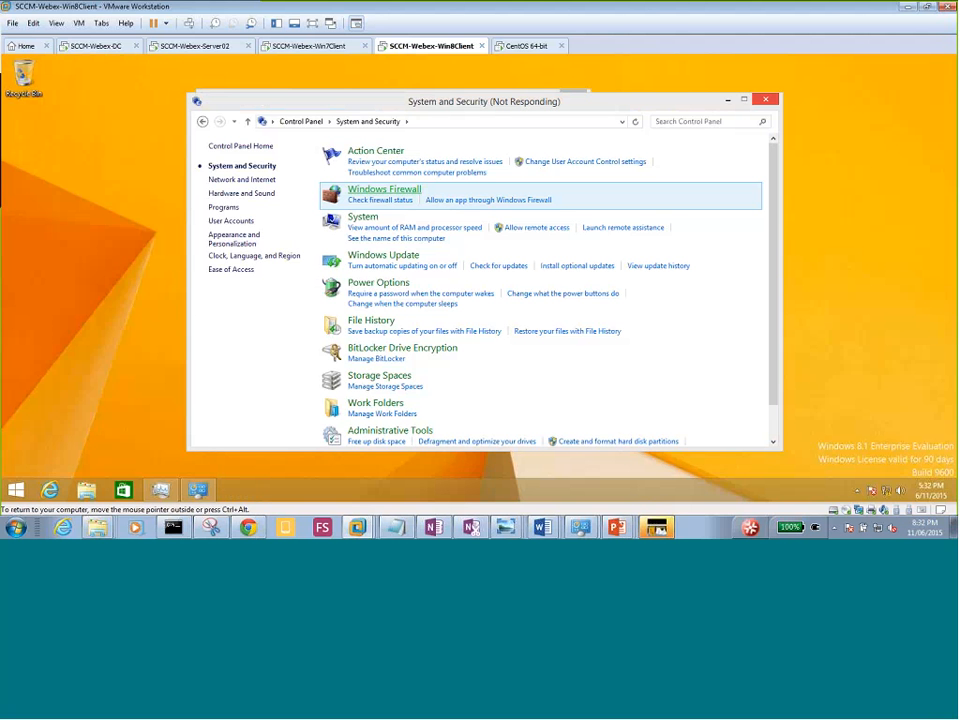
{"action": "left_click", "coordinate": [262, 47]}
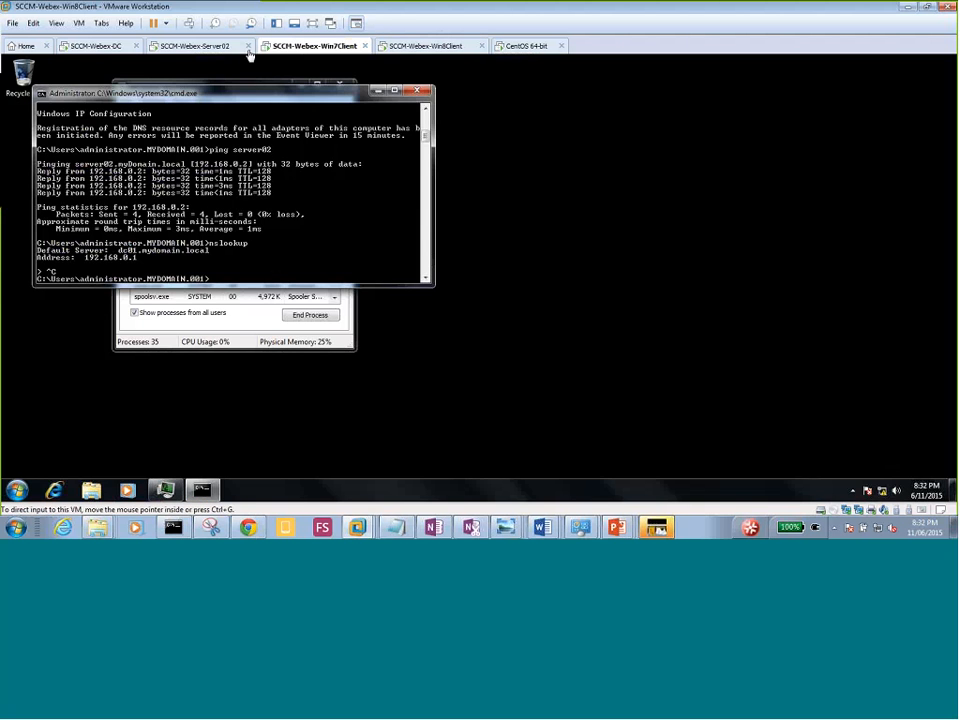
{"action": "left_click", "coordinate": [377, 93]}
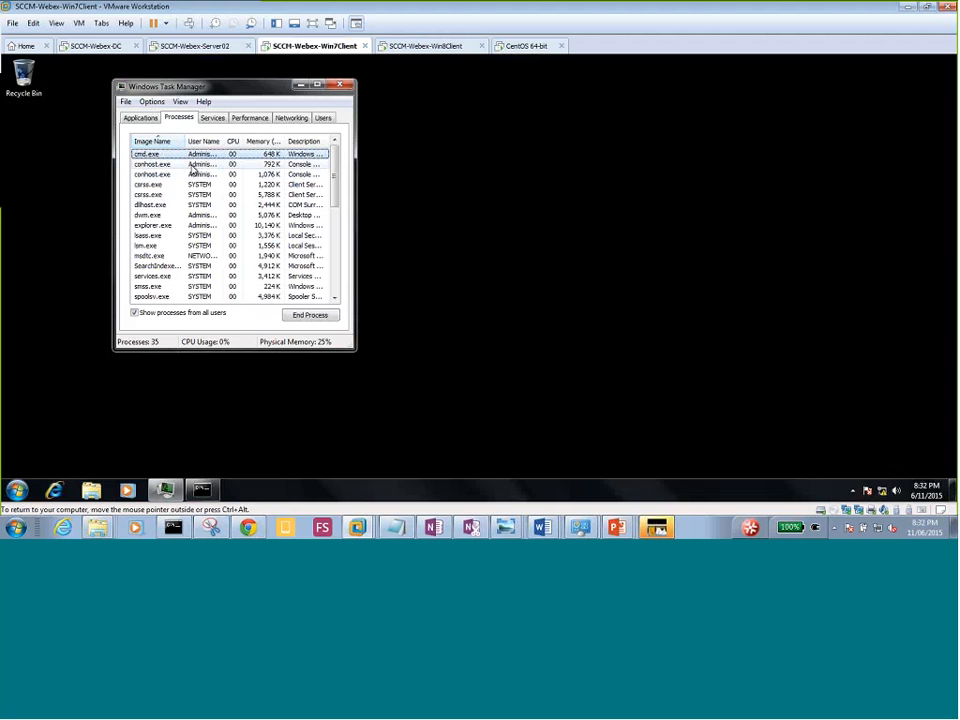
{"action": "left_click", "coordinate": [192, 164]}
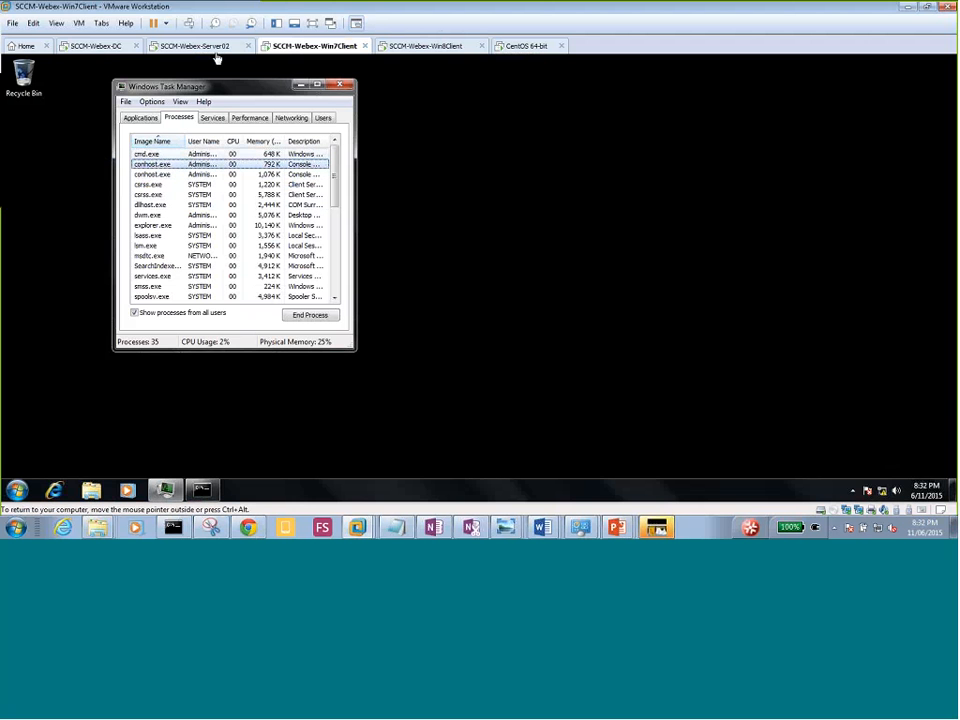
{"action": "left_click", "coordinate": [96, 45]}
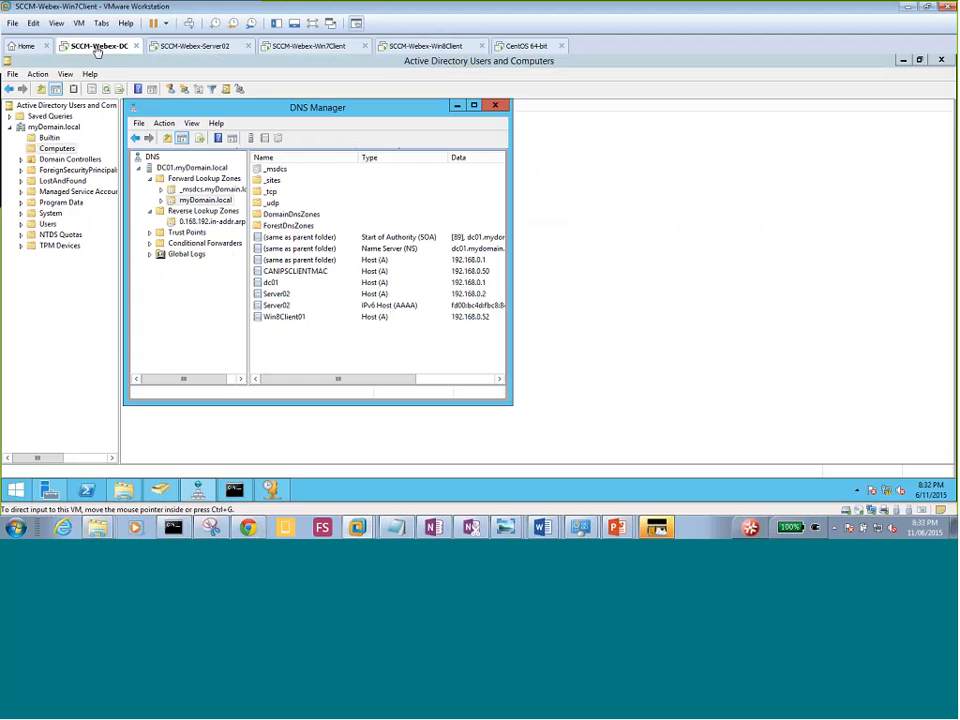
{"action": "left_click", "coordinate": [168, 47]}
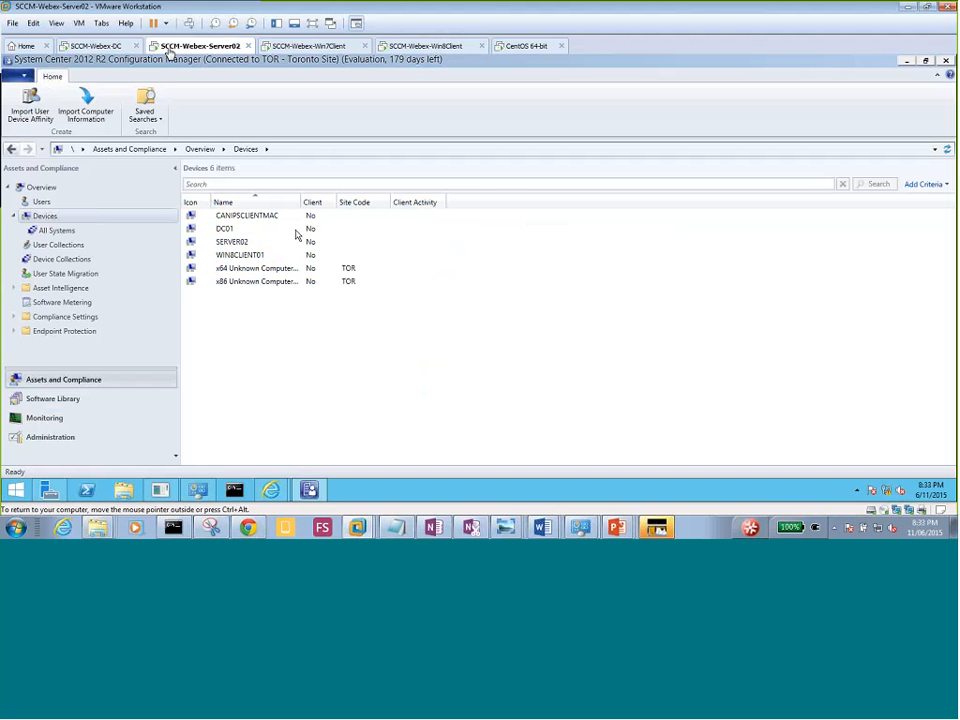
Look over the All Toronto Devices collection, then show the full Devices list.
{"action": "left_click", "coordinate": [66, 260]}
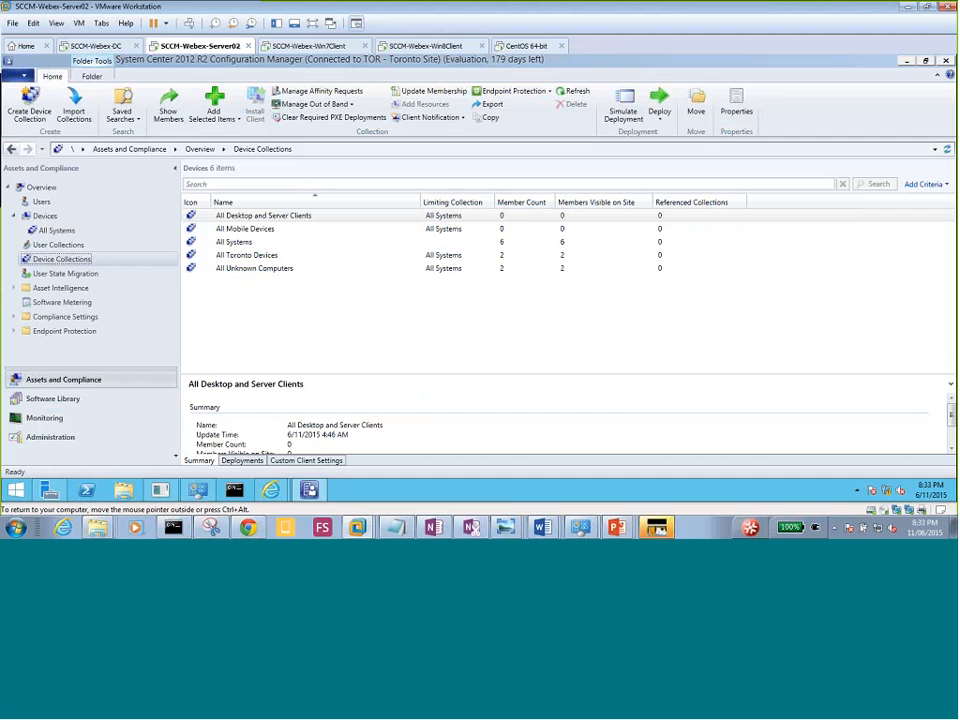
{"action": "left_click", "coordinate": [246, 258]}
{"action": "right_click", "coordinate": [246, 258]}
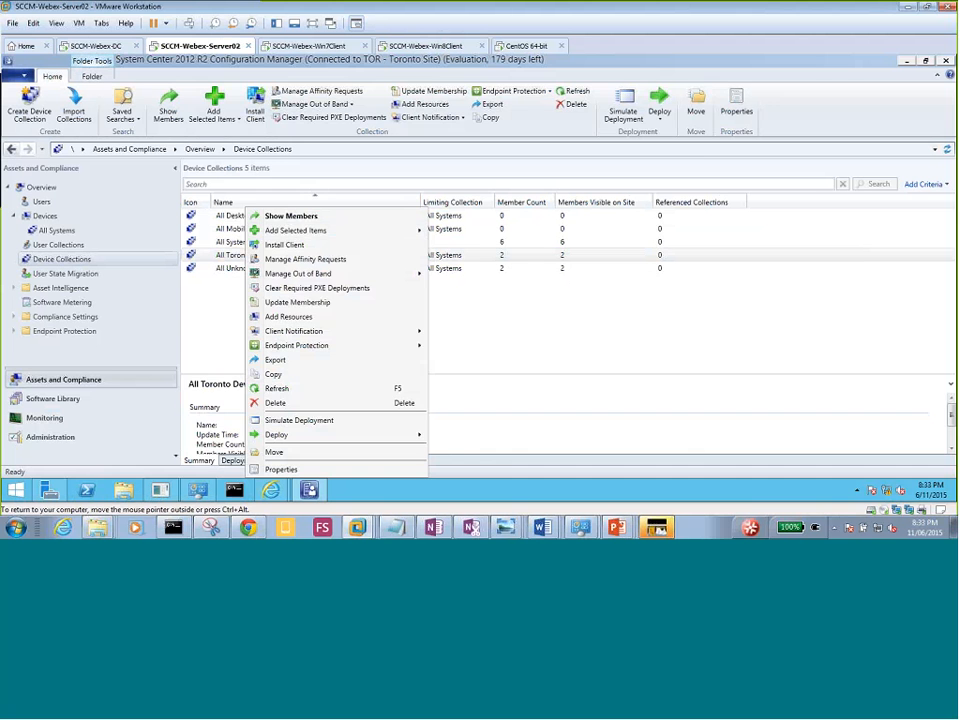
{"action": "left_click", "coordinate": [227, 298]}
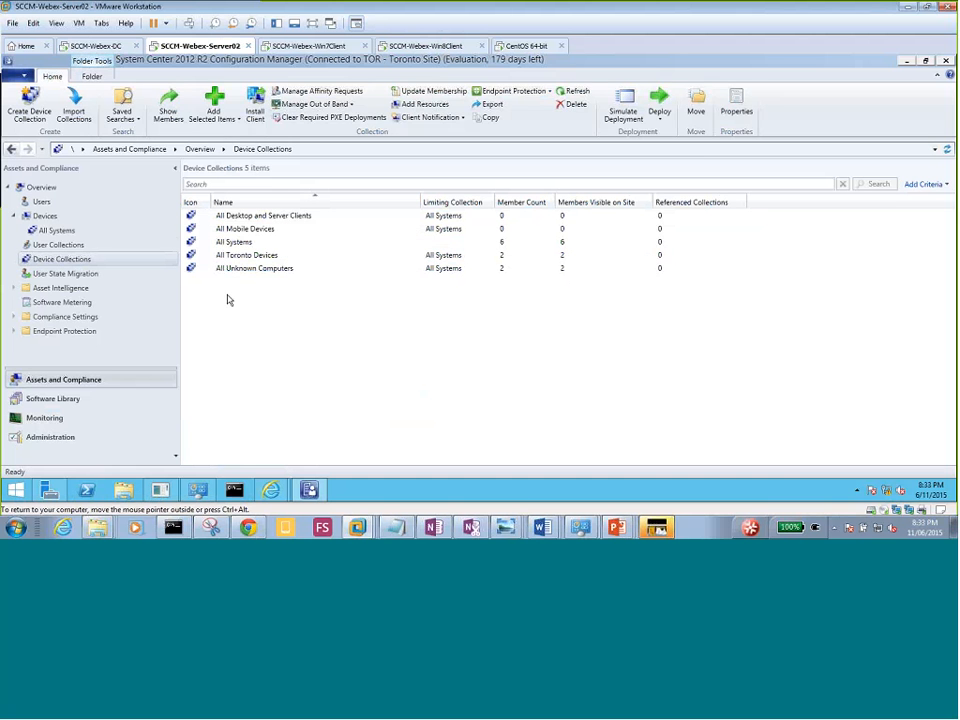
{"action": "left_click", "coordinate": [41, 220]}
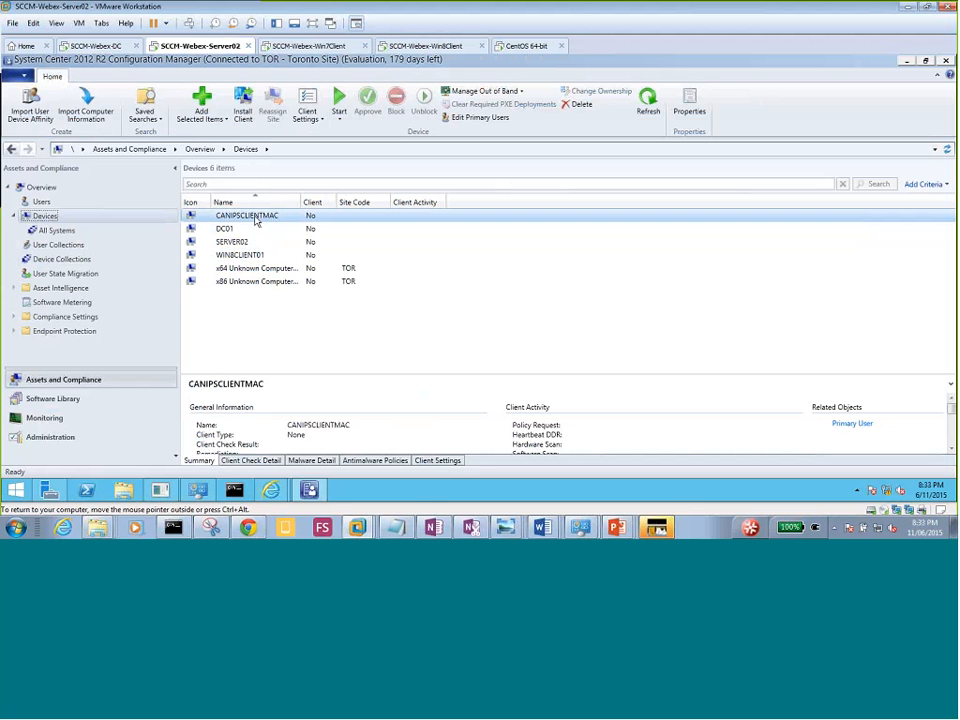
Push the client to CANIPSCLIENTMAC, always installing from the TOR-Toronto Site.
{"action": "right_click", "coordinate": [256, 219]}
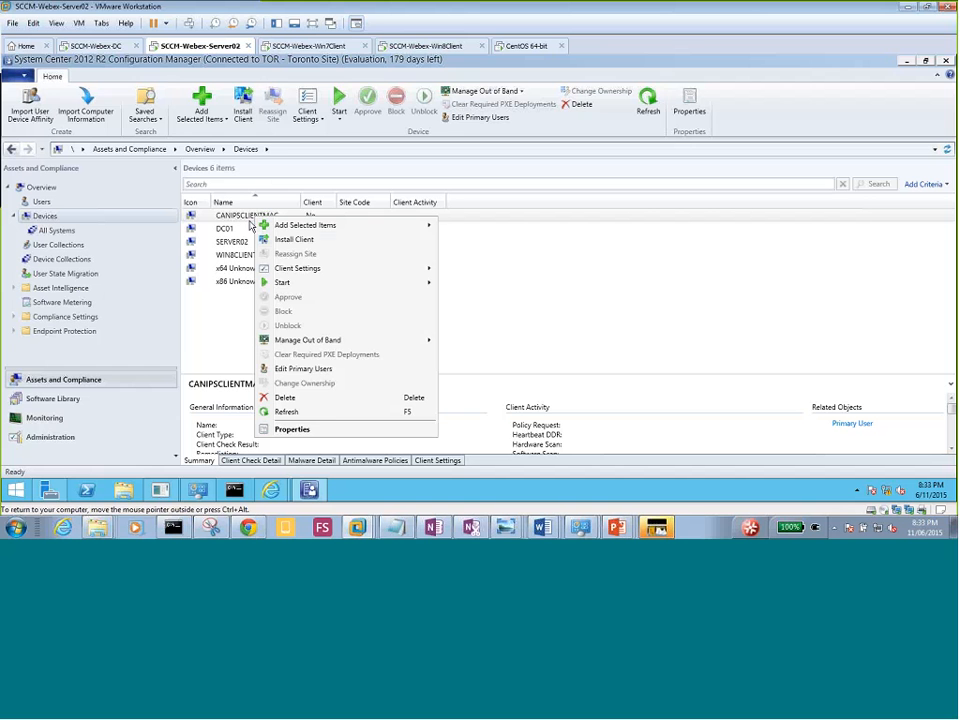
{"action": "left_click", "coordinate": [294, 240]}
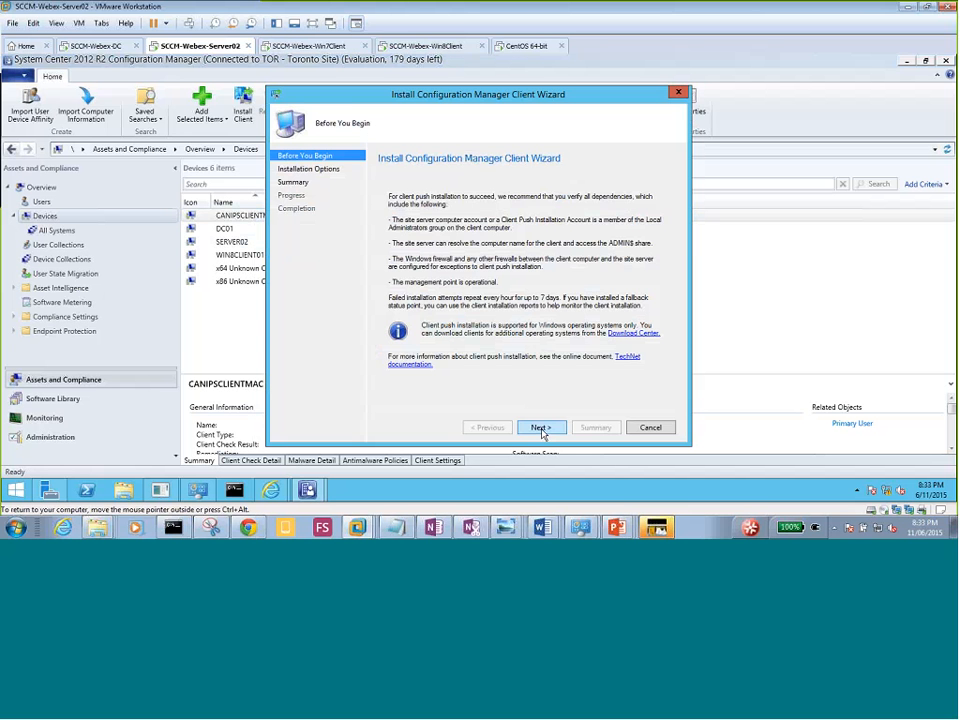
{"action": "left_click", "coordinate": [540, 428]}
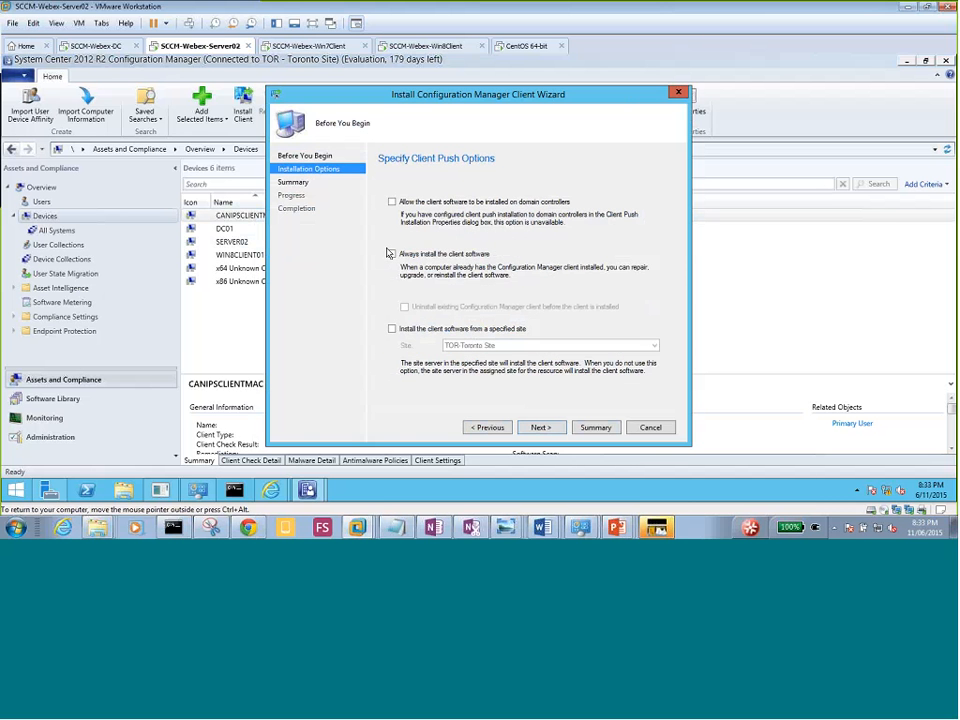
{"action": "left_click", "coordinate": [391, 254]}
{"action": "left_click", "coordinate": [392, 329]}
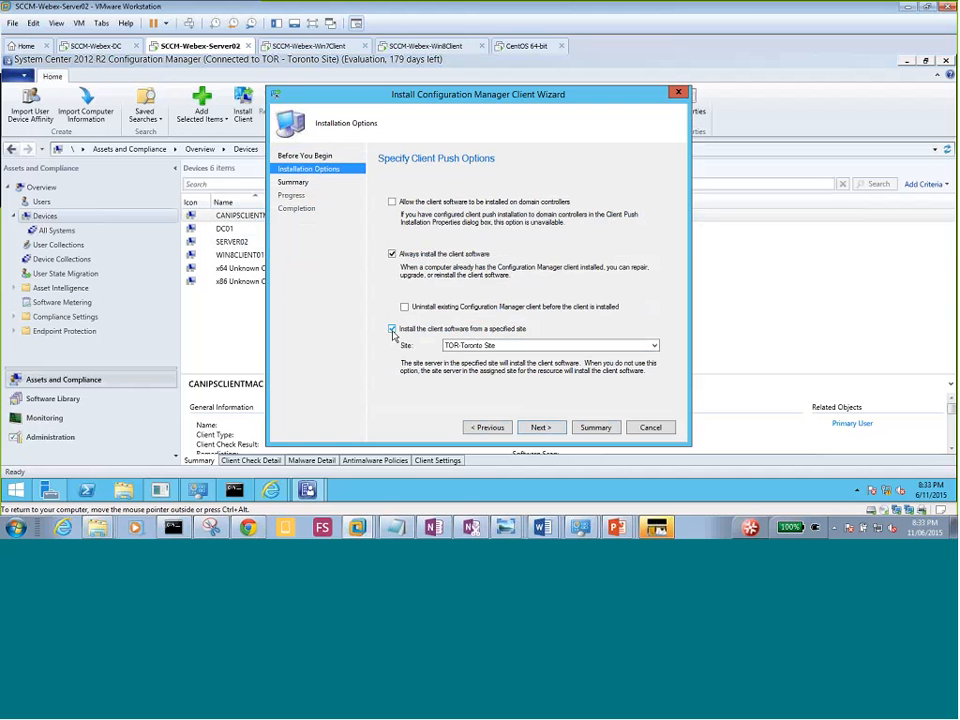
{"action": "left_click", "coordinate": [540, 427]}
{"action": "left_click", "coordinate": [540, 427]}
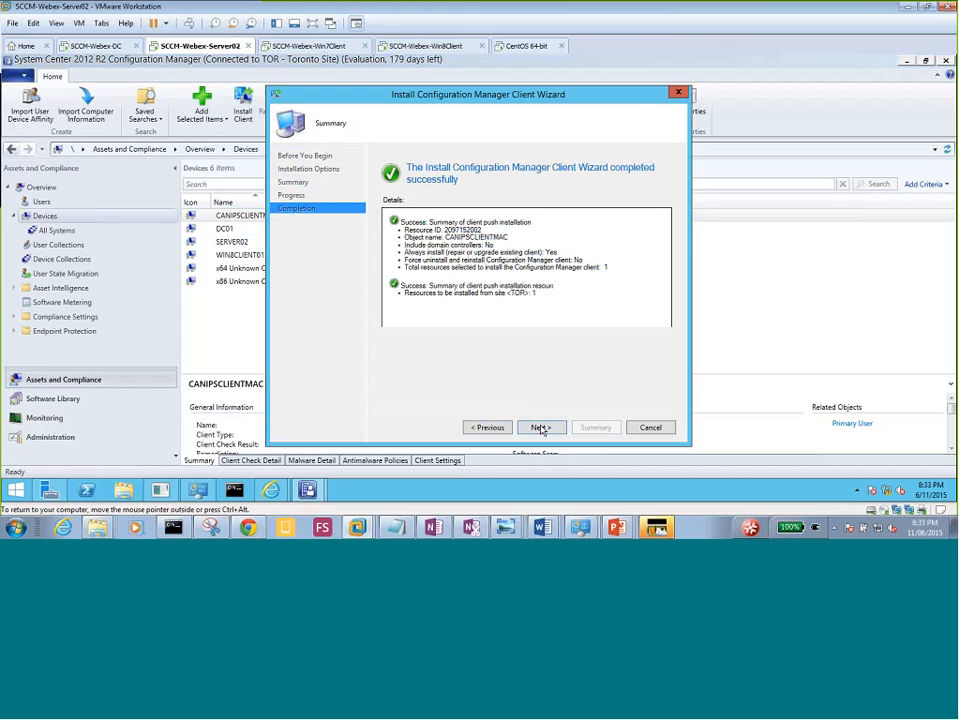
{"action": "left_click", "coordinate": [540, 427]}
{"action": "left_click", "coordinate": [650, 427]}
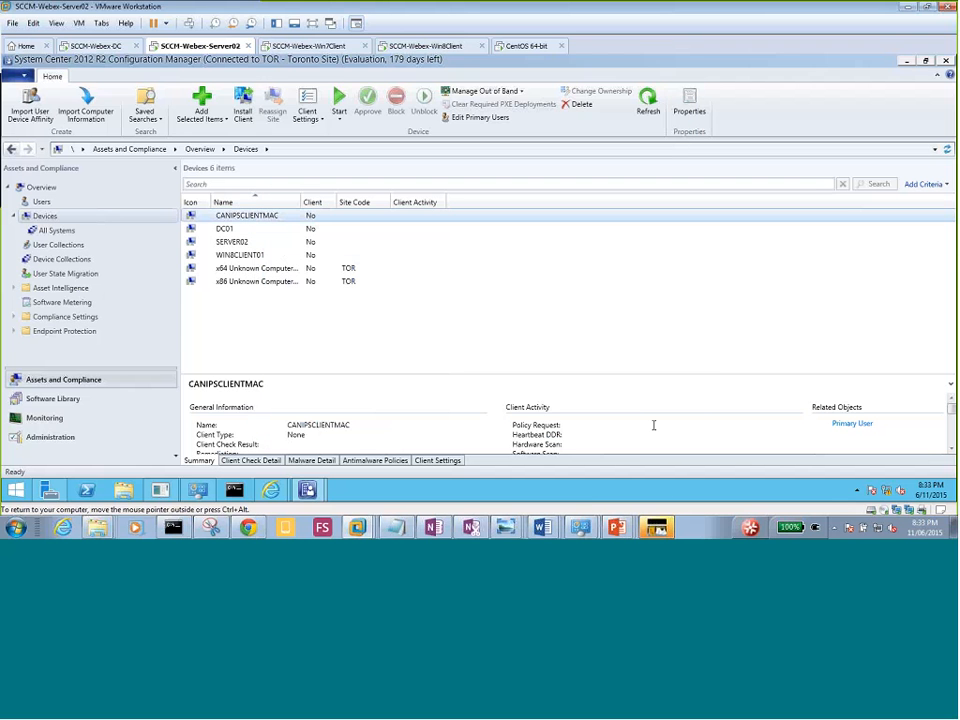
{"action": "left_click", "coordinate": [255, 221]}
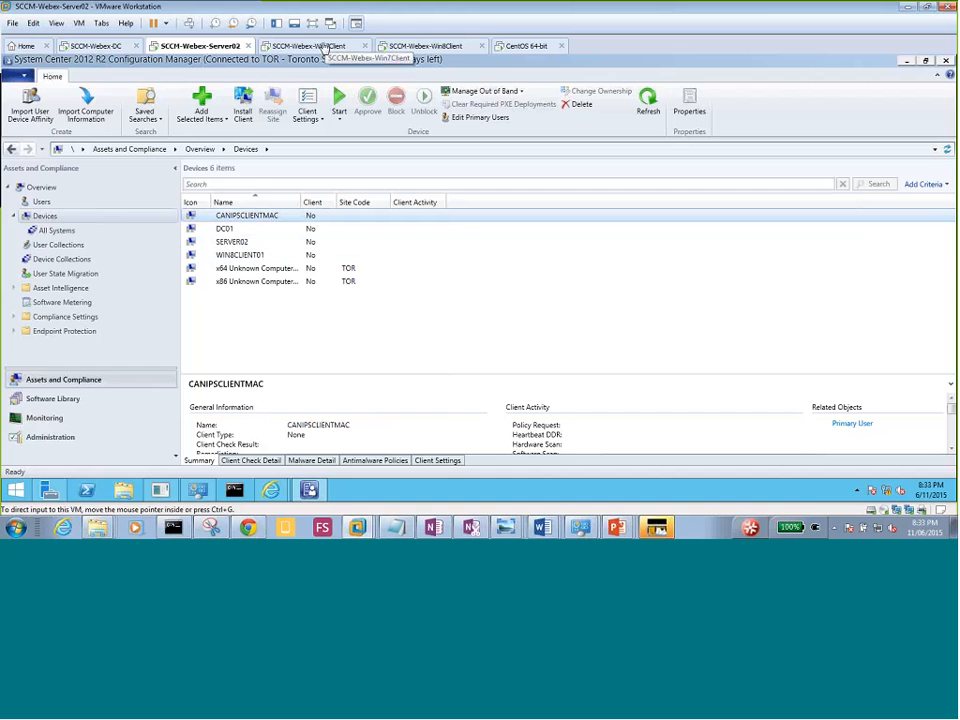
Close Task Manager on the Windows 7 client.
{"action": "left_click", "coordinate": [323, 47]}
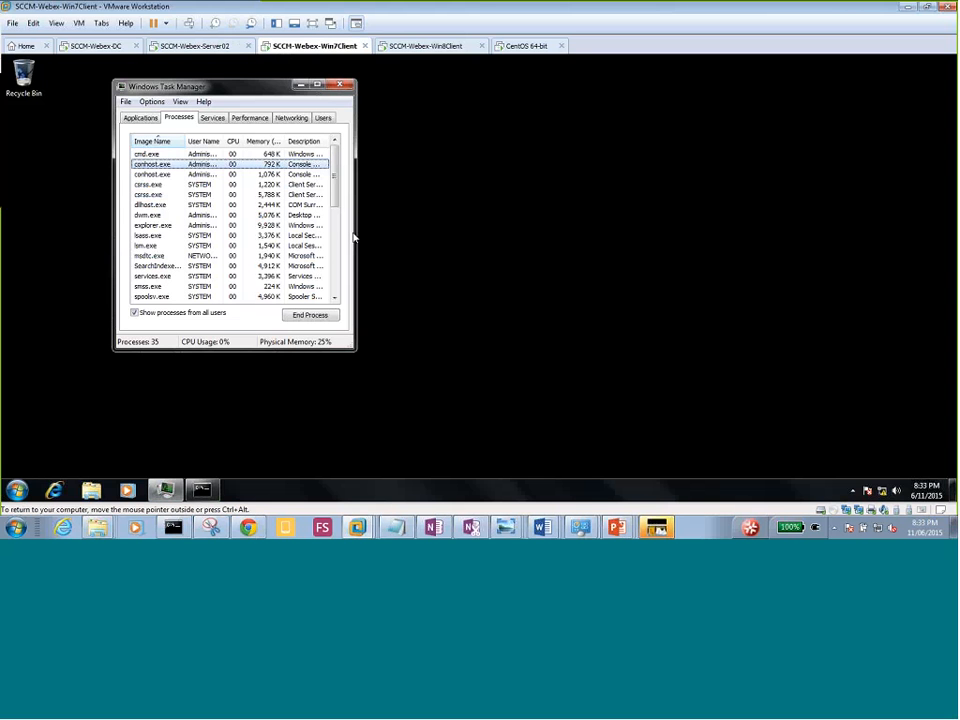
{"action": "left_click_drag", "start_coordinate": [280, 92], "coordinate": [497, 79]}
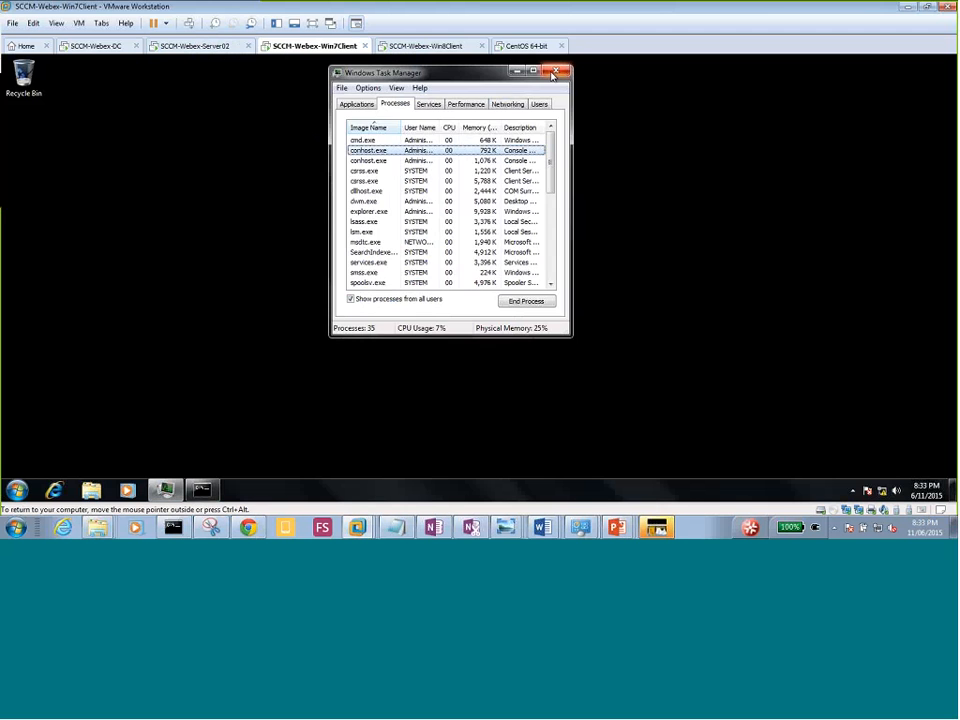
{"action": "left_click", "coordinate": [552, 73]}
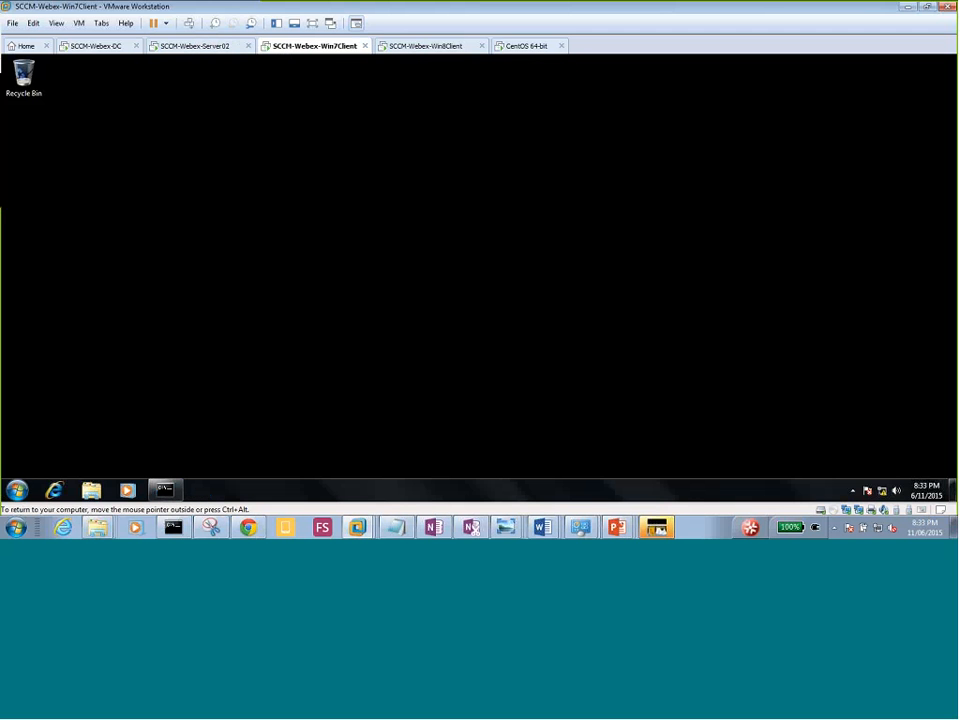
Restart the Windows 7 client from the Start menu's shutdown options.
{"action": "left_click", "coordinate": [17, 489]}
{"action": "left_click", "coordinate": [210, 459]}
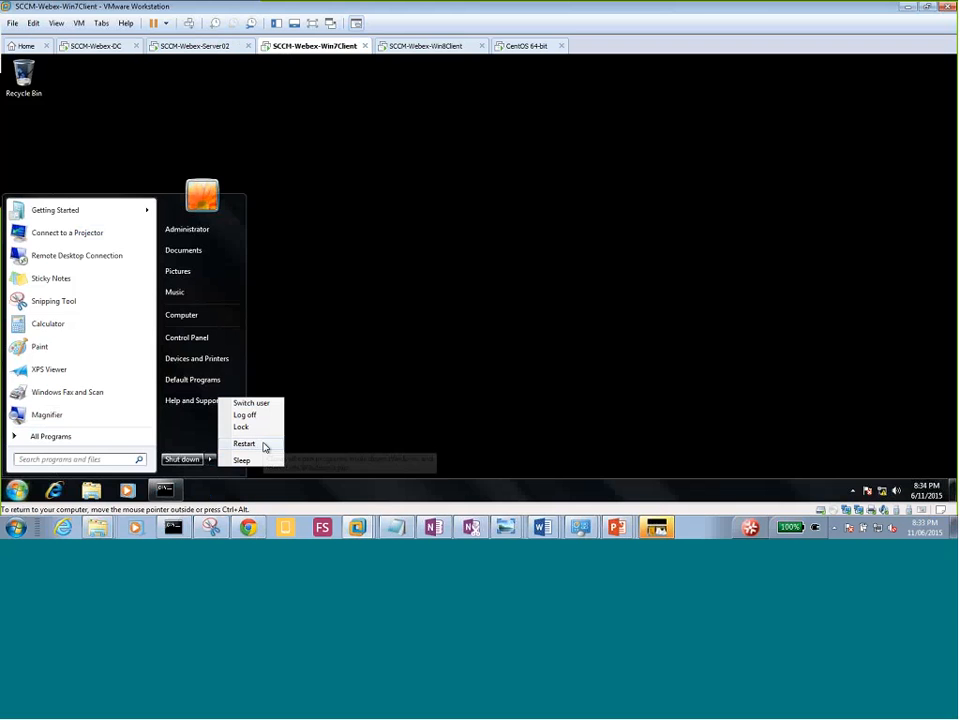
{"action": "left_click", "coordinate": [245, 443]}
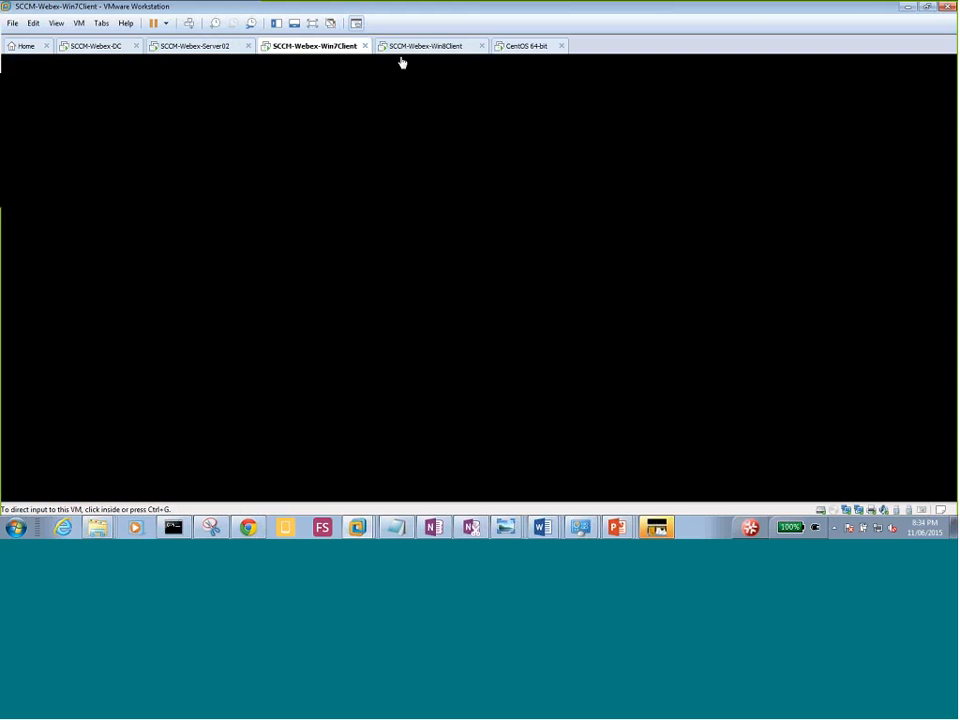
Restart the Windows 8.1 client via the Settings charm's Power options.
{"action": "left_click", "coordinate": [409, 48]}
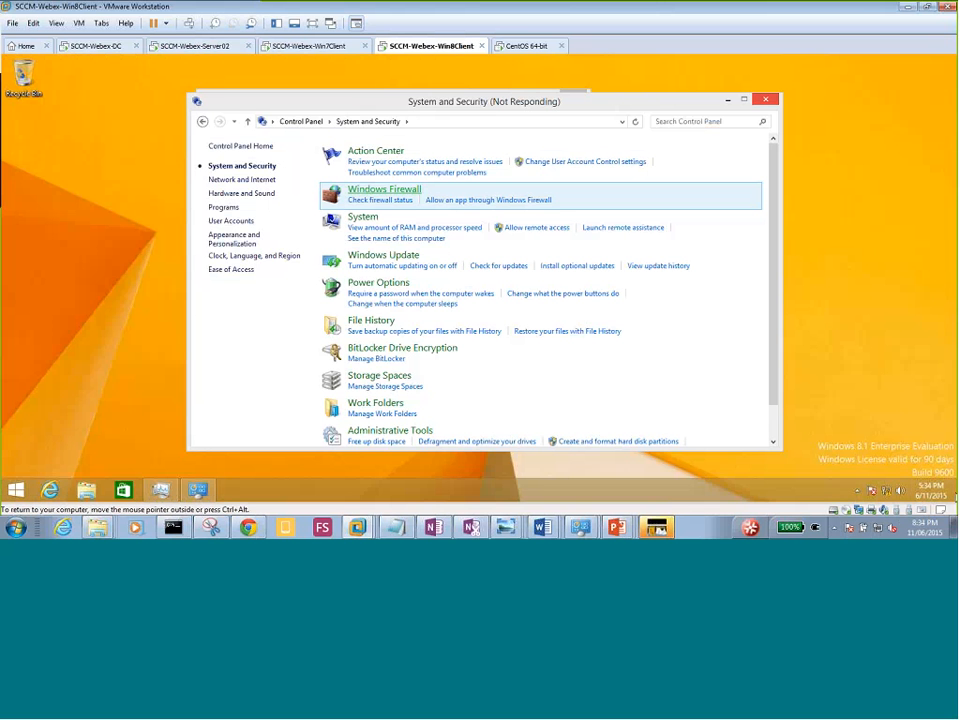
{"action": "mouse_move", "coordinate": [956, 498]}
{"action": "left_click", "coordinate": [934, 390]}
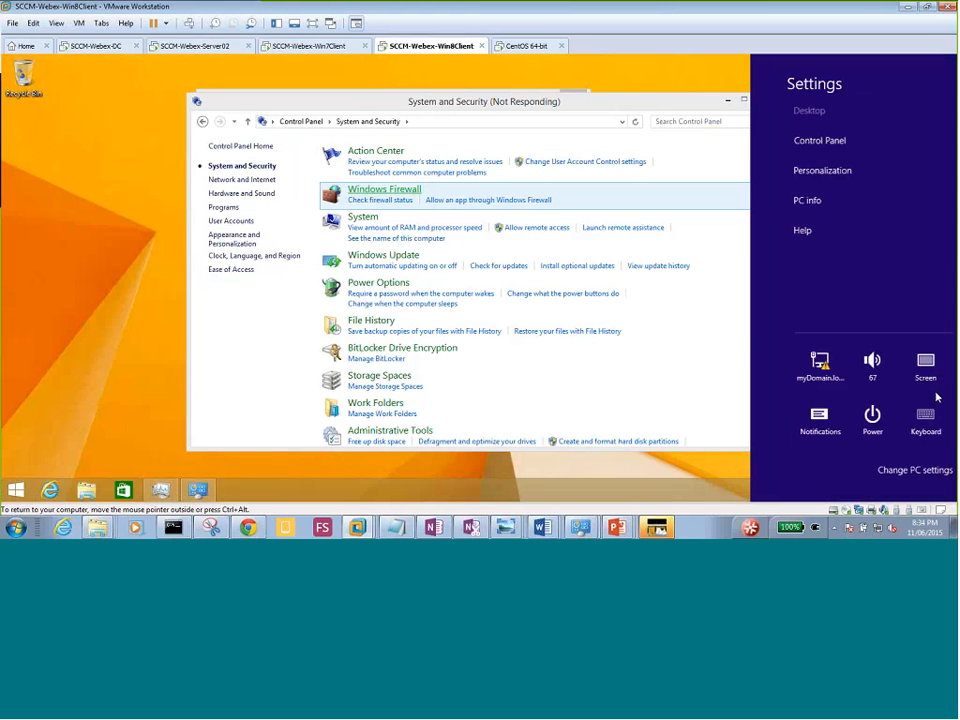
{"action": "left_click", "coordinate": [851, 425]}
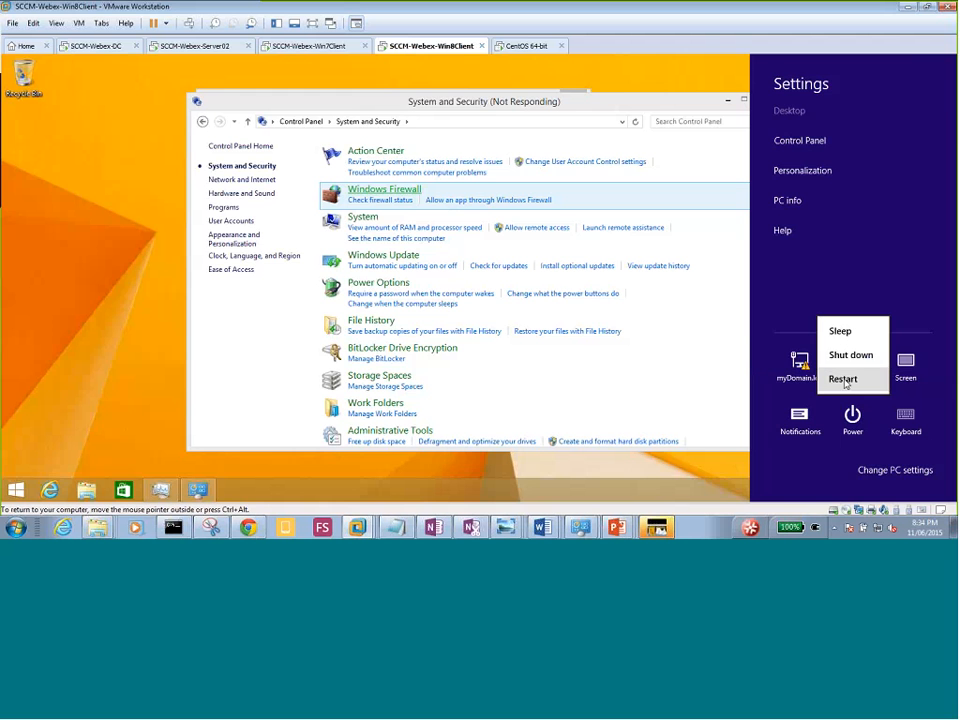
{"action": "left_click", "coordinate": [843, 379]}
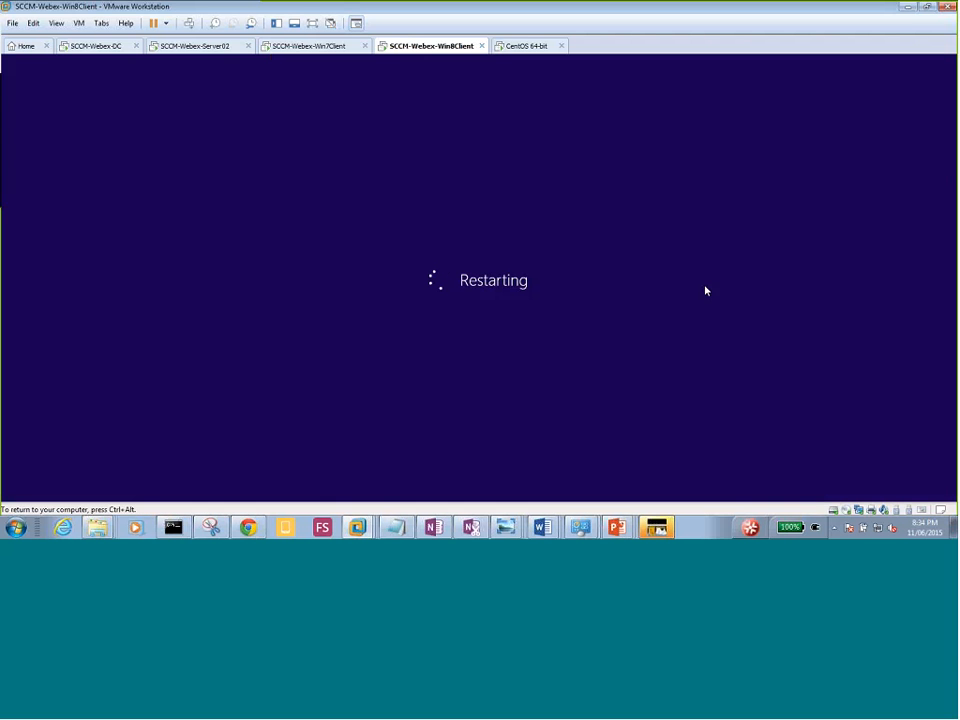
Sign back in to the restarted Windows 7 client as administrator with the account password.
{"action": "left_click", "coordinate": [291, 46]}
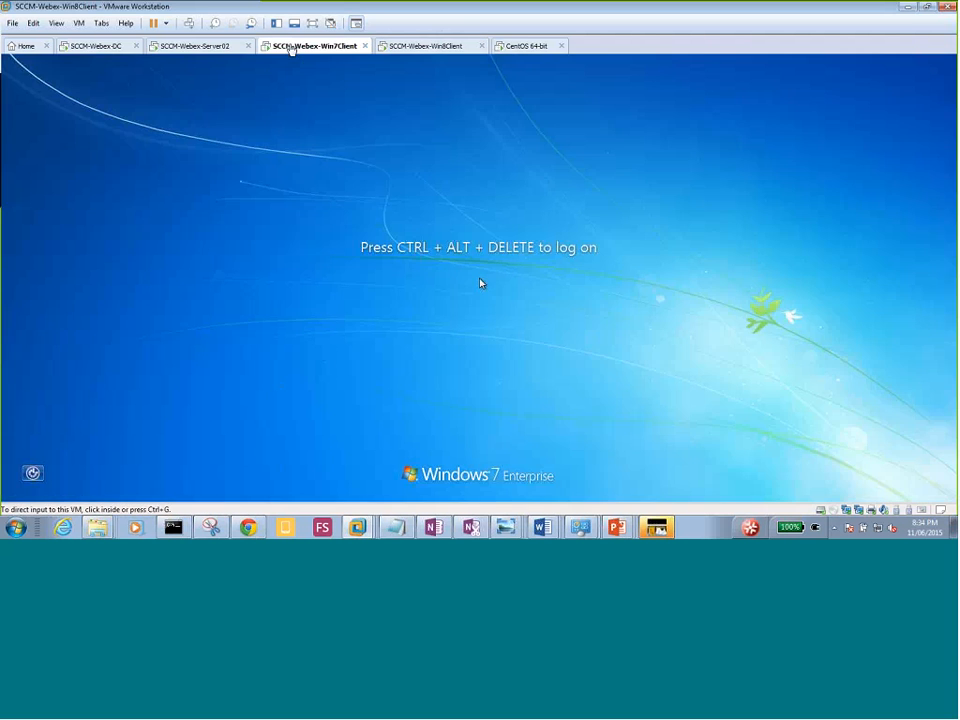
{"action": "key", "text": "ctrl+alt+Insert"}
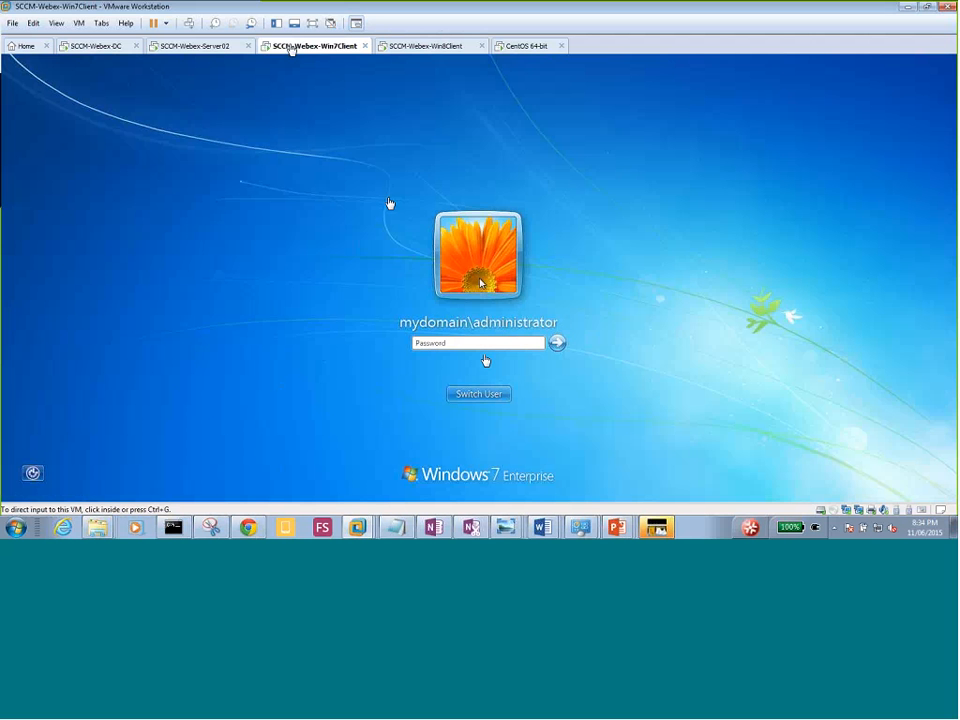
{"action": "left_click", "coordinate": [485, 342]}
{"action": "type", "text": "P"}
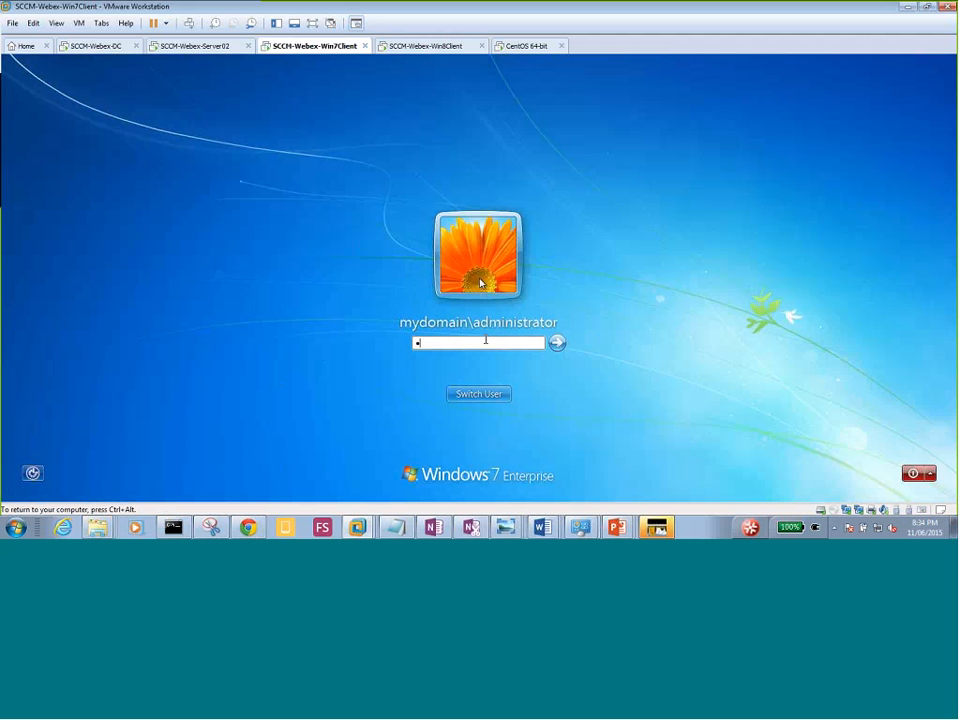
{"action": "type", "text": "@ssw0rd"}
{"action": "key", "text": "Return"}
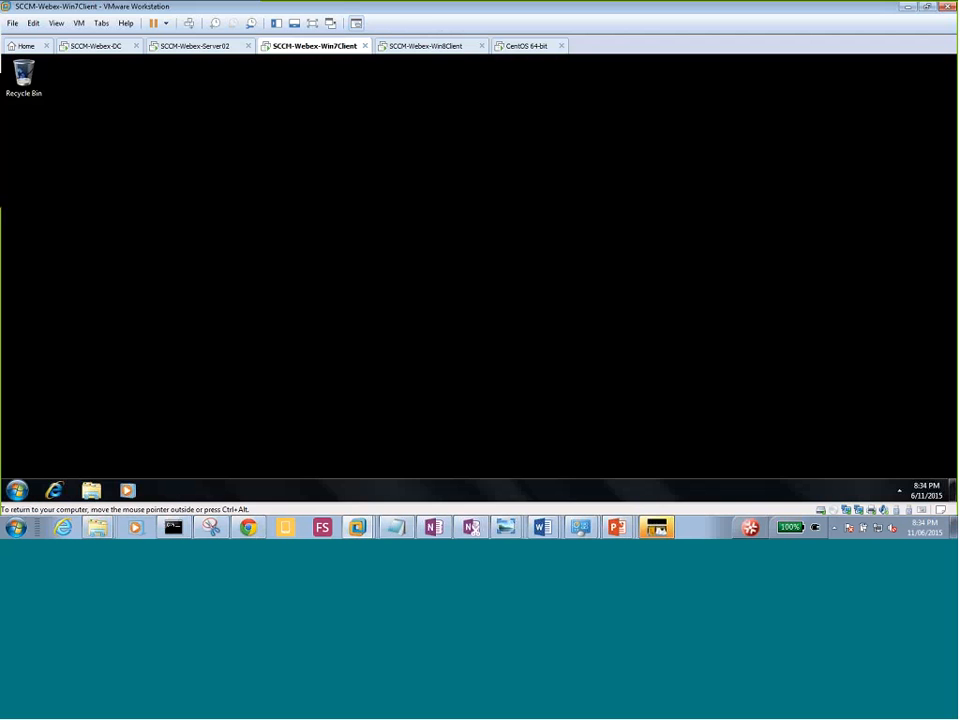
Start Task Manager from the taskbar and open Control Panel's System and Security page.
{"action": "right_click", "coordinate": [369, 489]}
{"action": "left_click", "coordinate": [414, 448]}
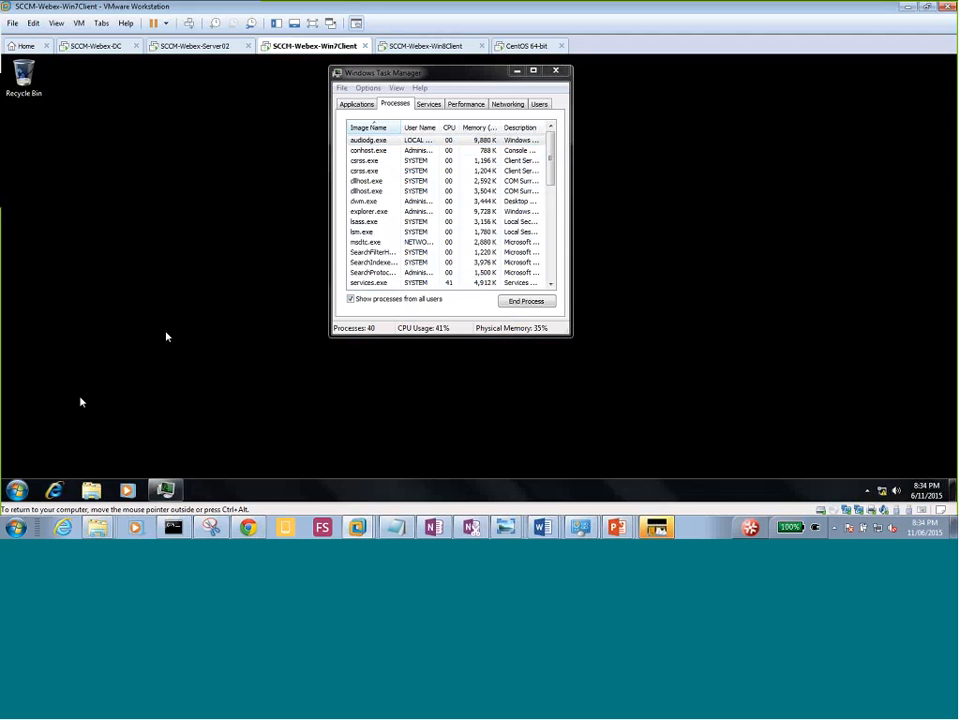
{"action": "left_click", "coordinate": [17, 490]}
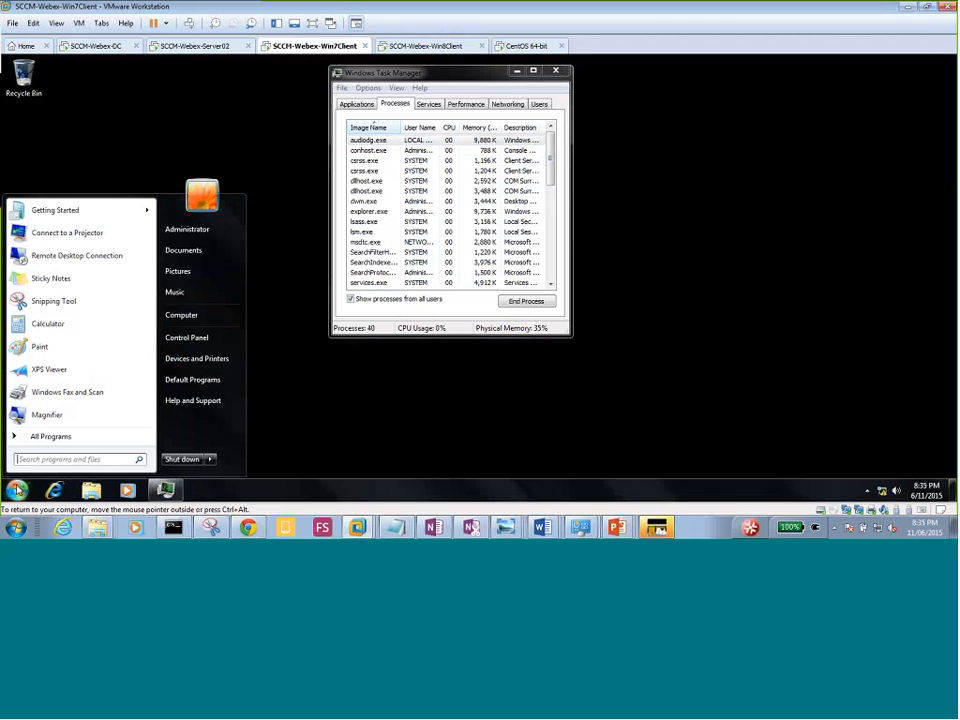
{"action": "left_click", "coordinate": [192, 338]}
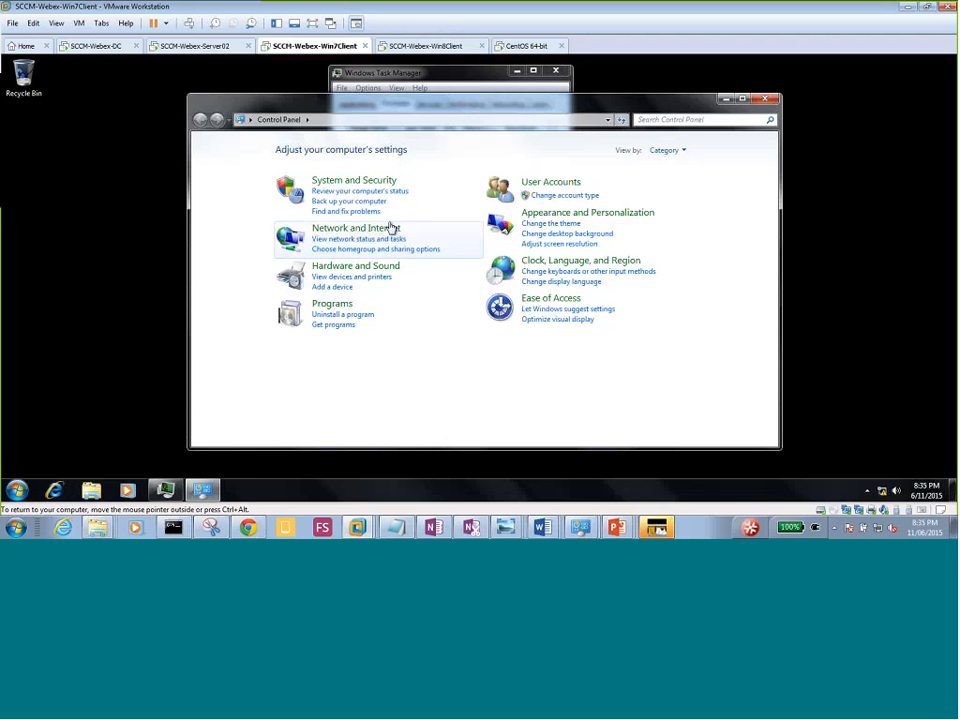
{"action": "left_click", "coordinate": [353, 184]}
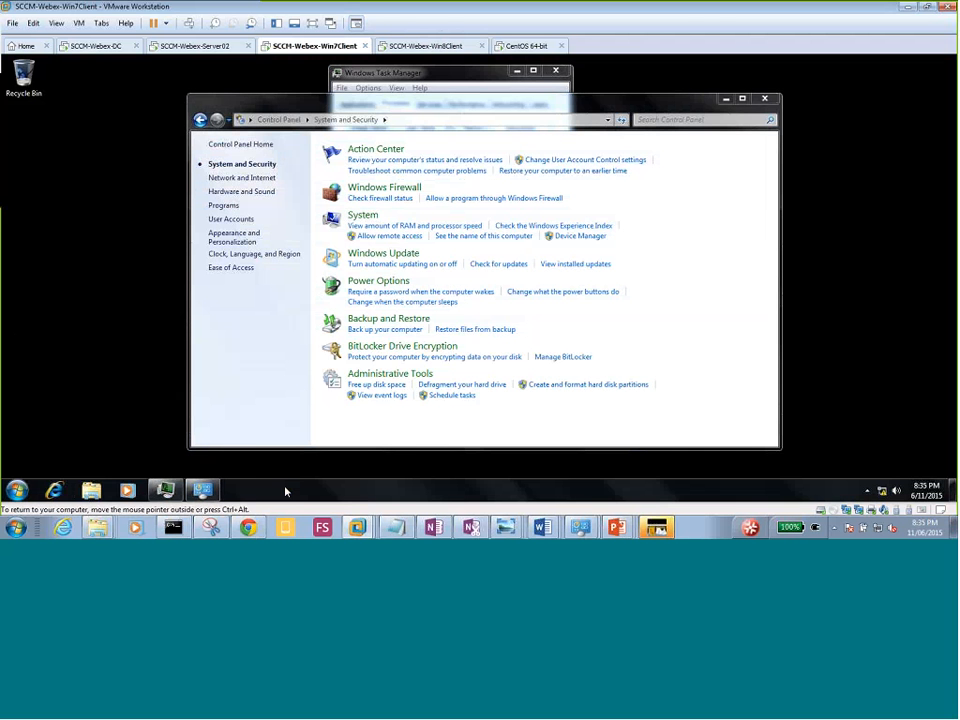
Run nslookup in an administrator command prompt to check the DNS server, then exit it.
{"action": "key", "text": "super+r"}
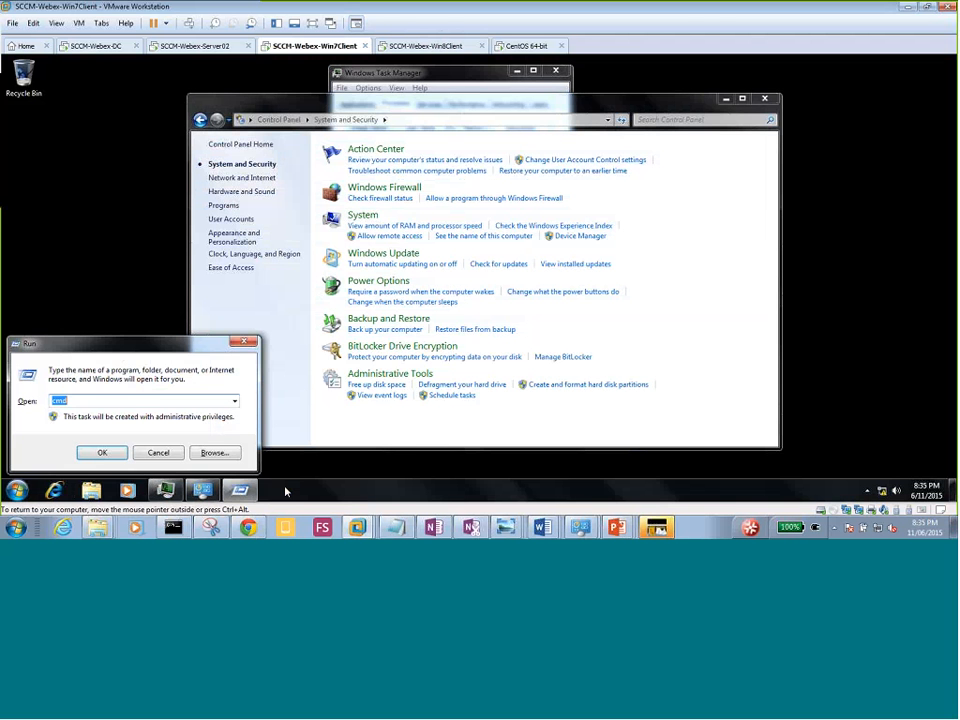
{"action": "key", "text": "Return"}
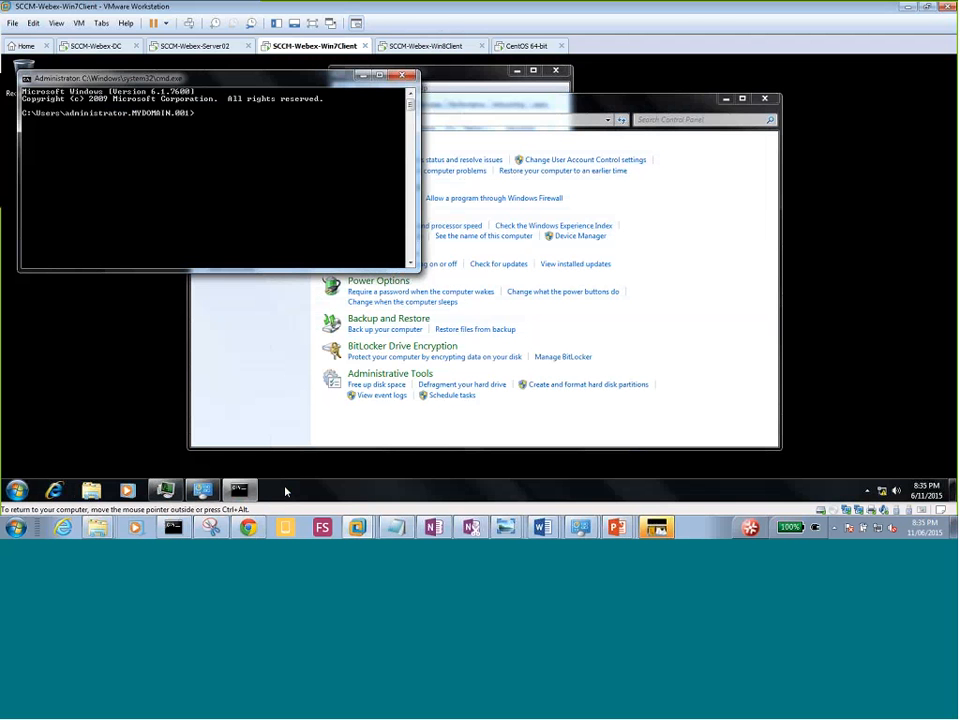
{"action": "type", "text": "n"}
{"action": "type", "text": "slookup"}
{"action": "key", "text": "Return"}
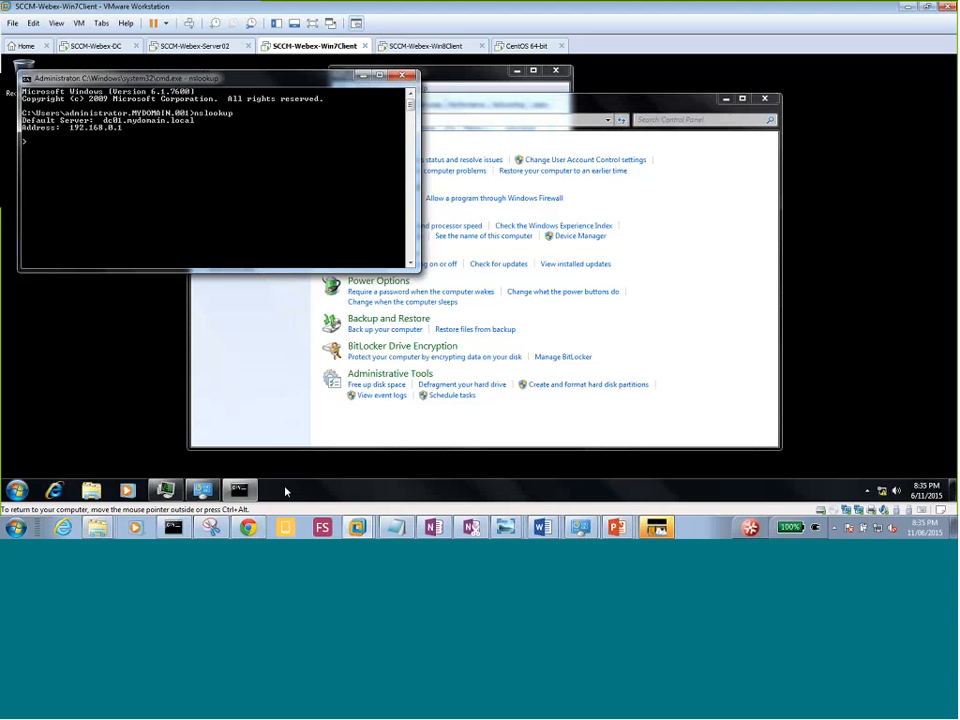
{"action": "key", "text": "ctrl+c"}
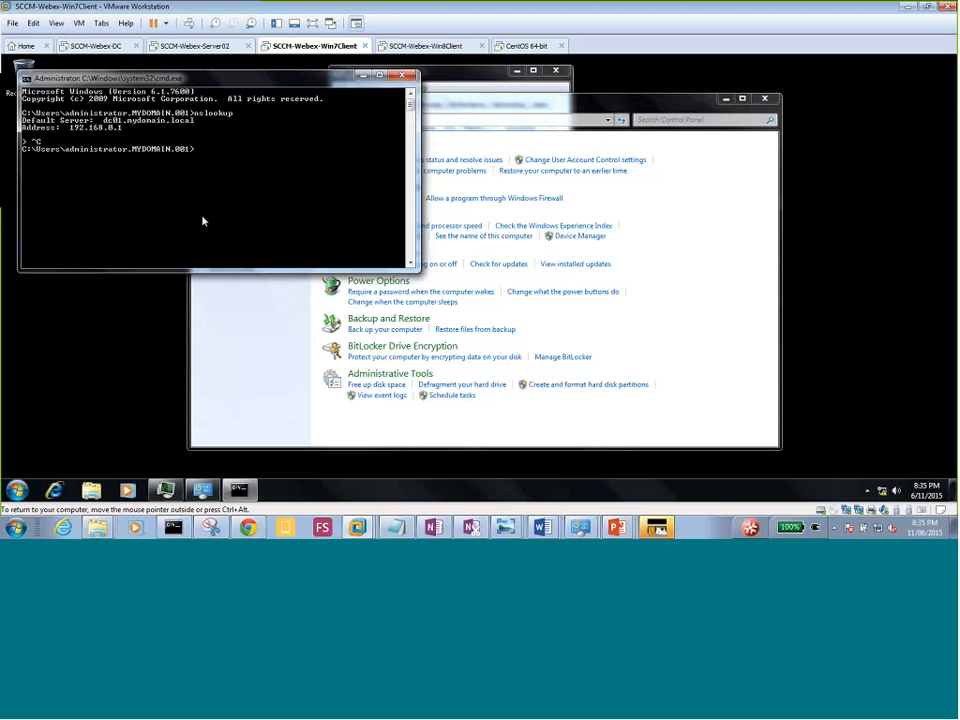
Discard the half-typed ipconfig command and switch to the Server02 virtual machine.
{"action": "type", "text": "ipconfi"}
{"action": "key", "text": "Escape"}
{"action": "left_click", "coordinate": [195, 46]}
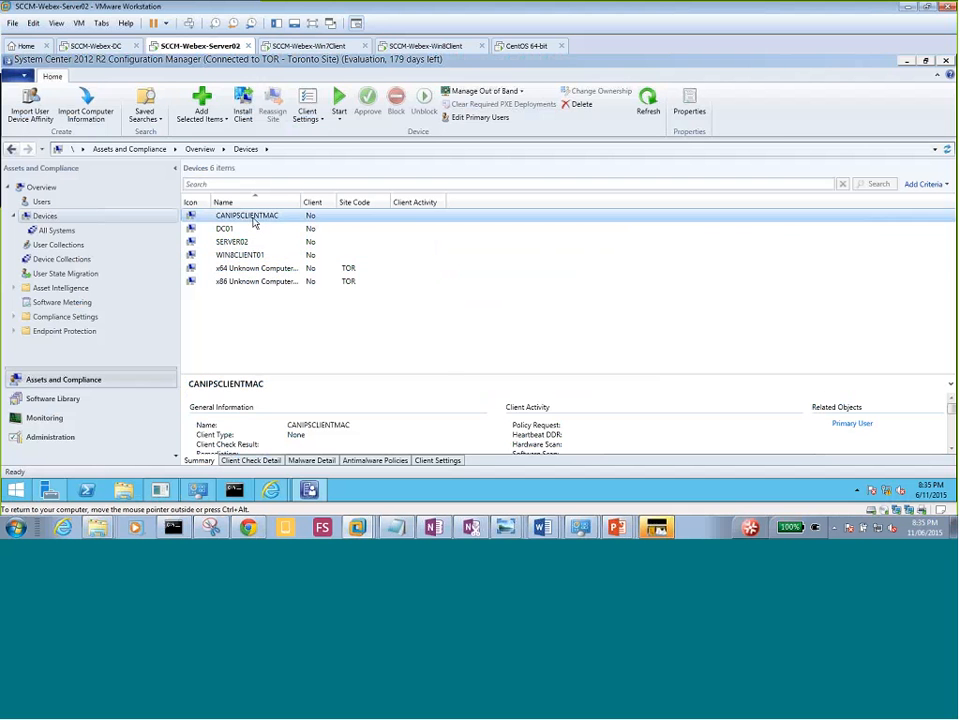
Push the client to CANIPSCLIENTMAC with 'Always install the client software' enabled.
{"action": "right_click", "coordinate": [256, 220]}
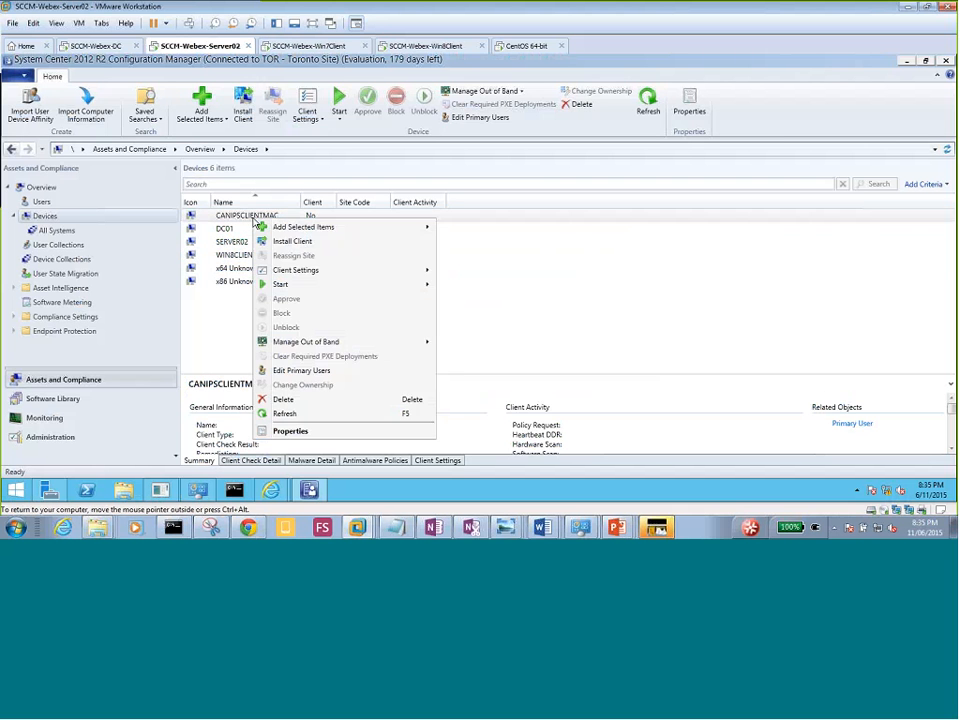
{"action": "left_click", "coordinate": [294, 241]}
{"action": "left_click", "coordinate": [540, 427]}
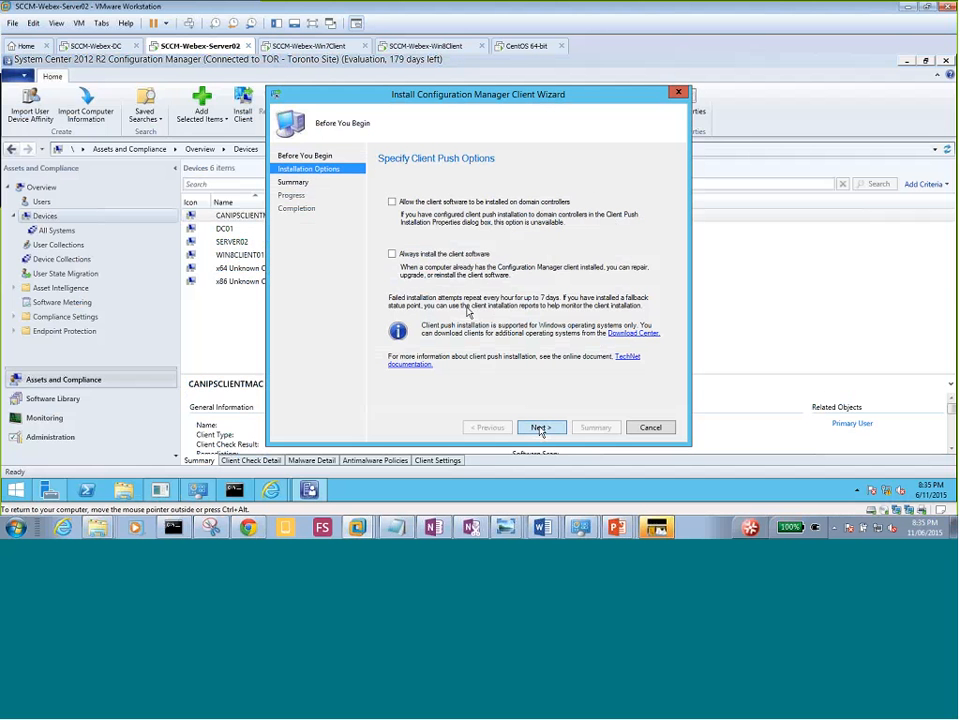
{"action": "left_click", "coordinate": [392, 254]}
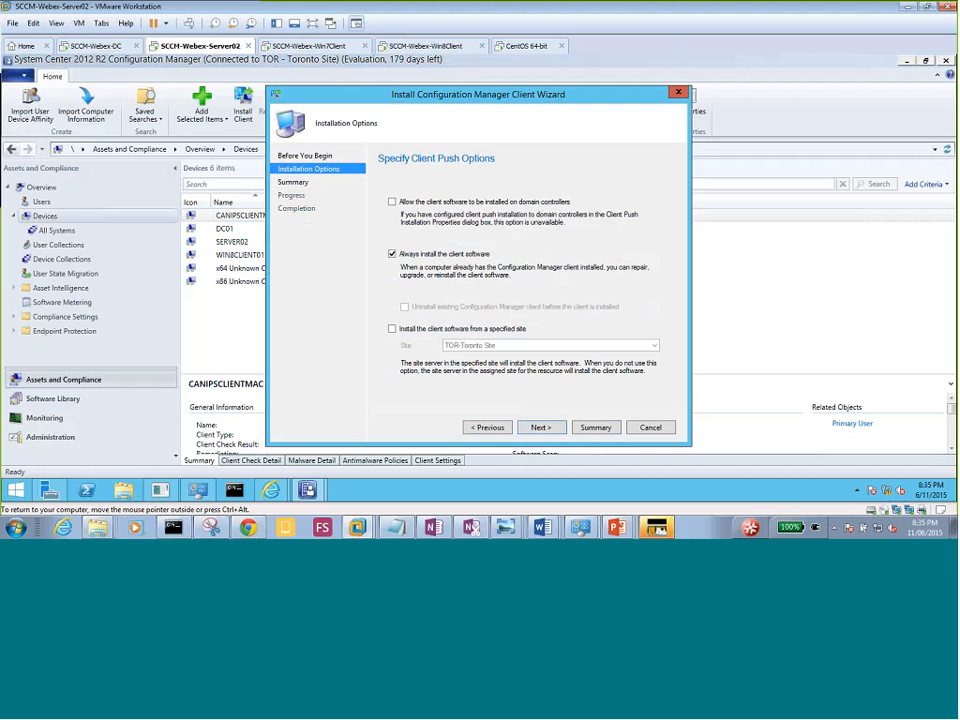
{"action": "left_click", "coordinate": [540, 427]}
{"action": "left_click", "coordinate": [540, 427]}
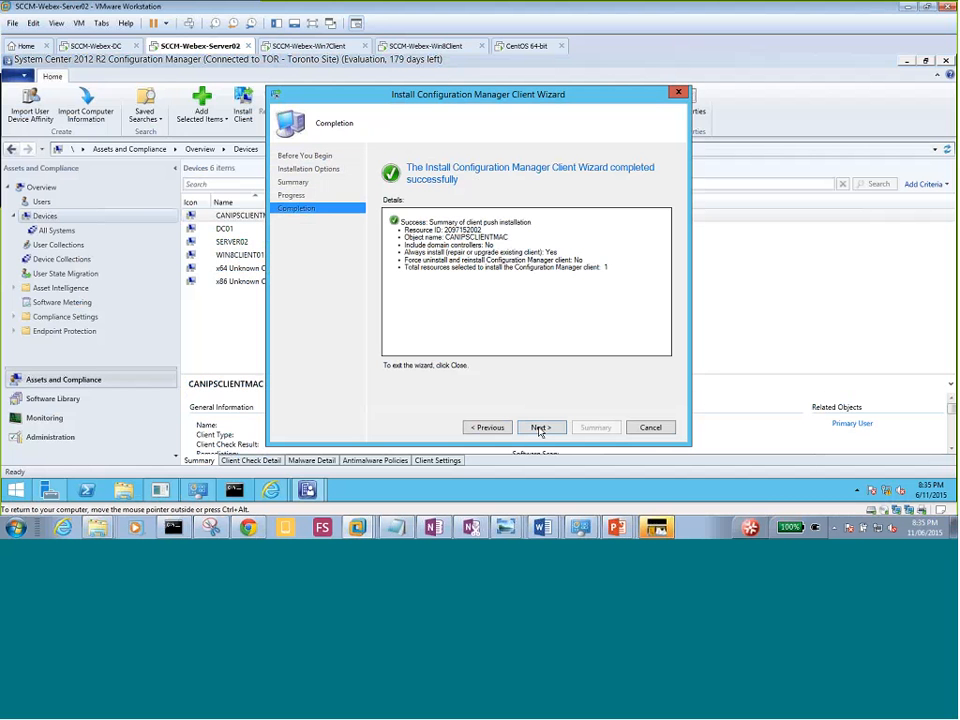
{"action": "left_click", "coordinate": [650, 427]}
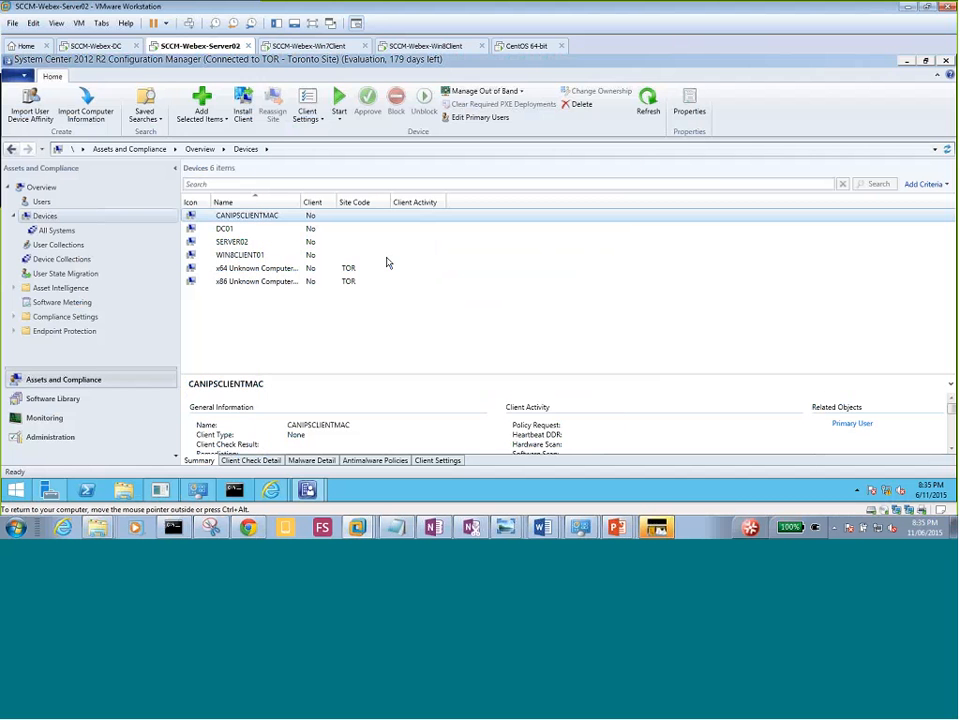
Push the client to WIN8CLIENT01, also forcing 'Always install the client software'.
{"action": "left_click", "coordinate": [250, 255]}
{"action": "right_click", "coordinate": [251, 257]}
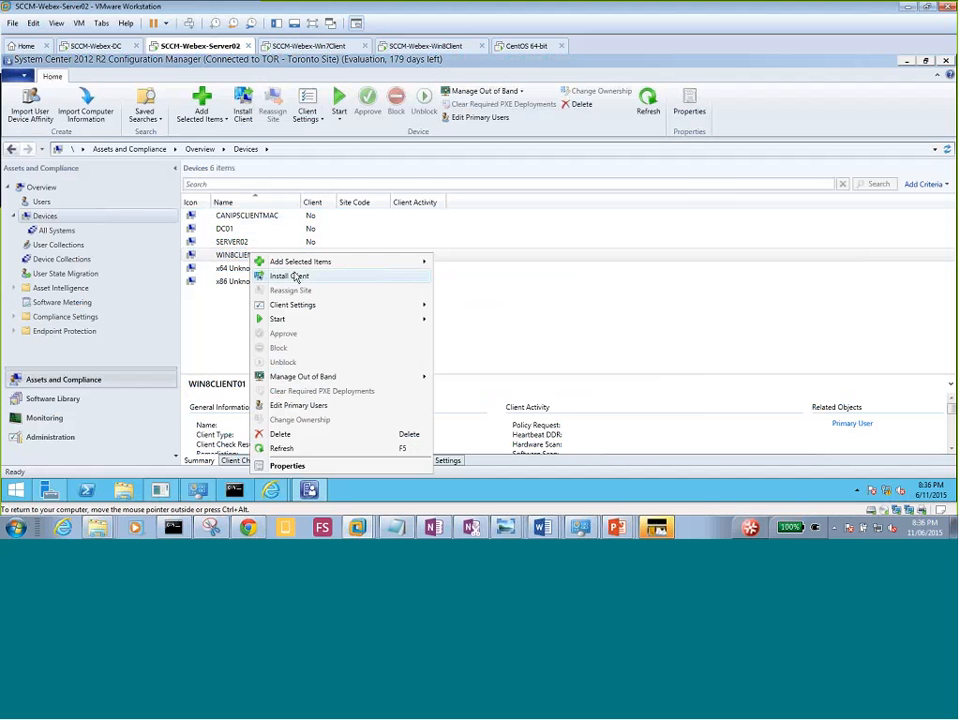
{"action": "left_click", "coordinate": [289, 275]}
{"action": "left_click", "coordinate": [541, 427]}
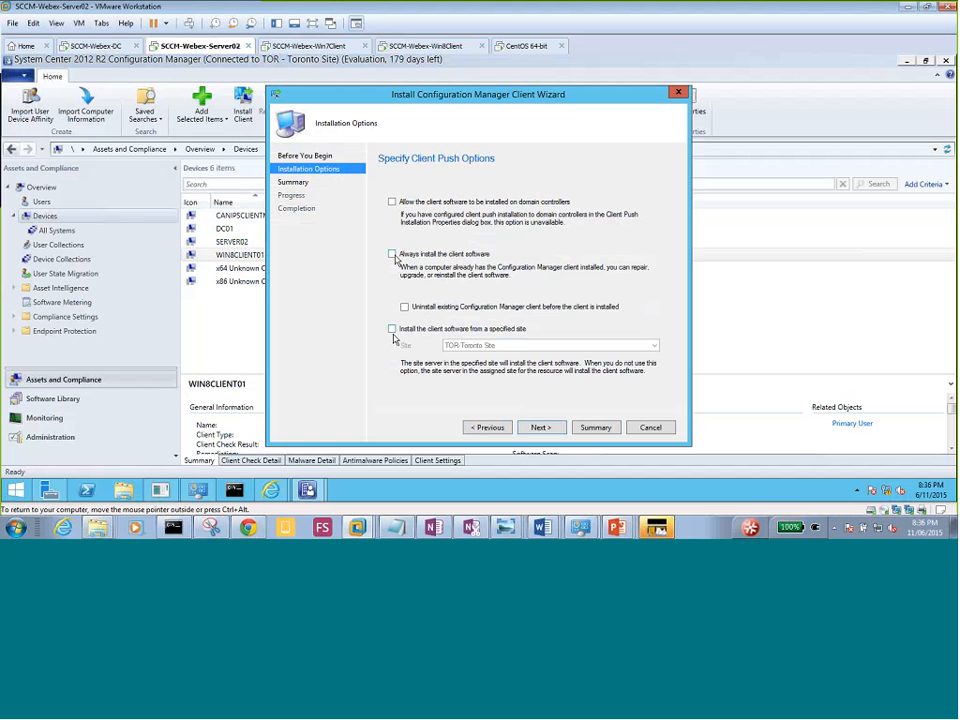
{"action": "left_click", "coordinate": [392, 254]}
{"action": "left_click", "coordinate": [541, 427]}
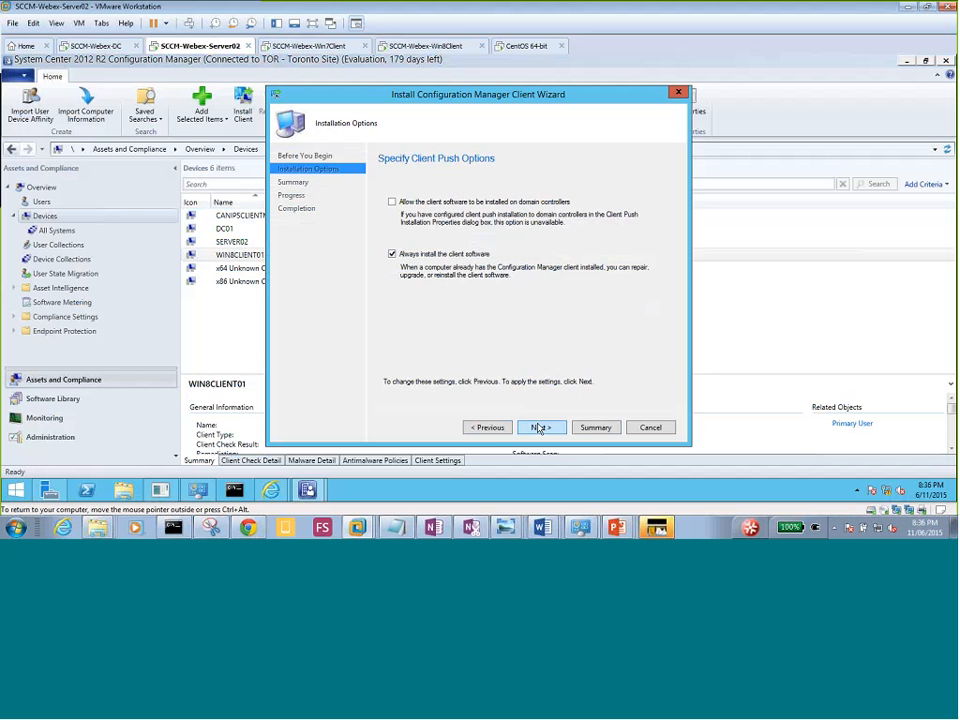
{"action": "left_click", "coordinate": [541, 427]}
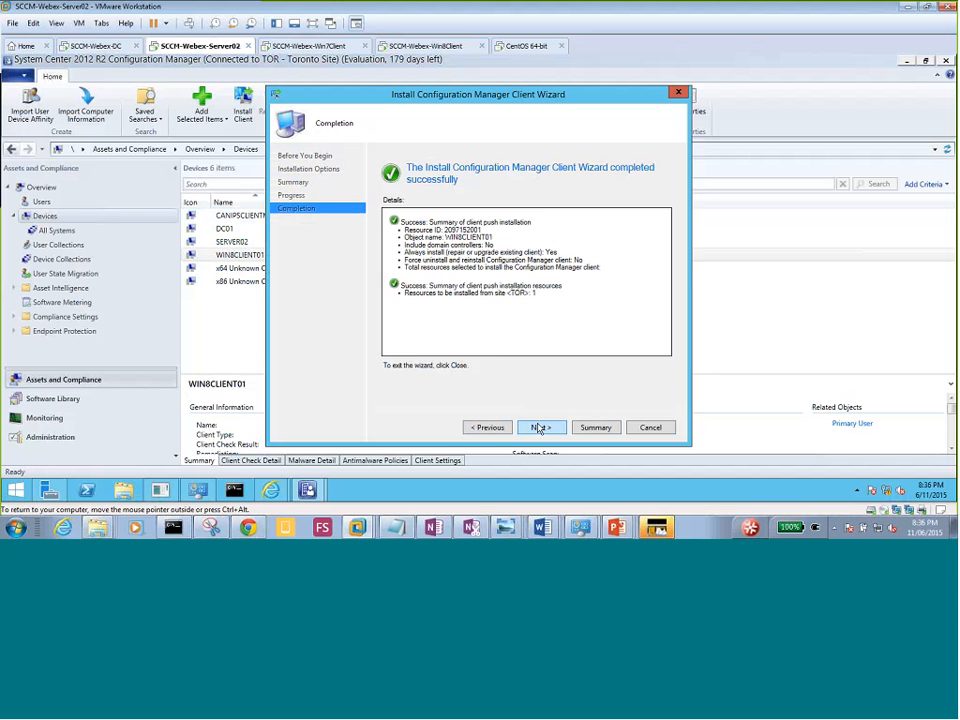
{"action": "left_click", "coordinate": [645, 427]}
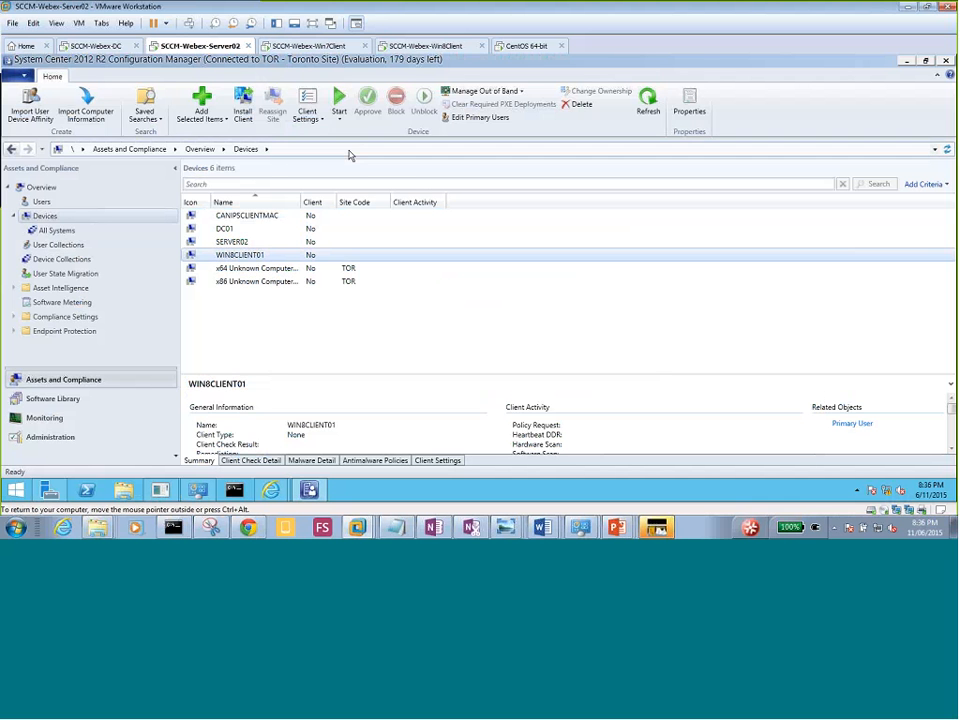
Glance at WIN8CLIENT01's remote tools, select All Toronto Devices under Device Collections, then return to the Win7 client.
{"action": "left_click", "coordinate": [340, 112]}
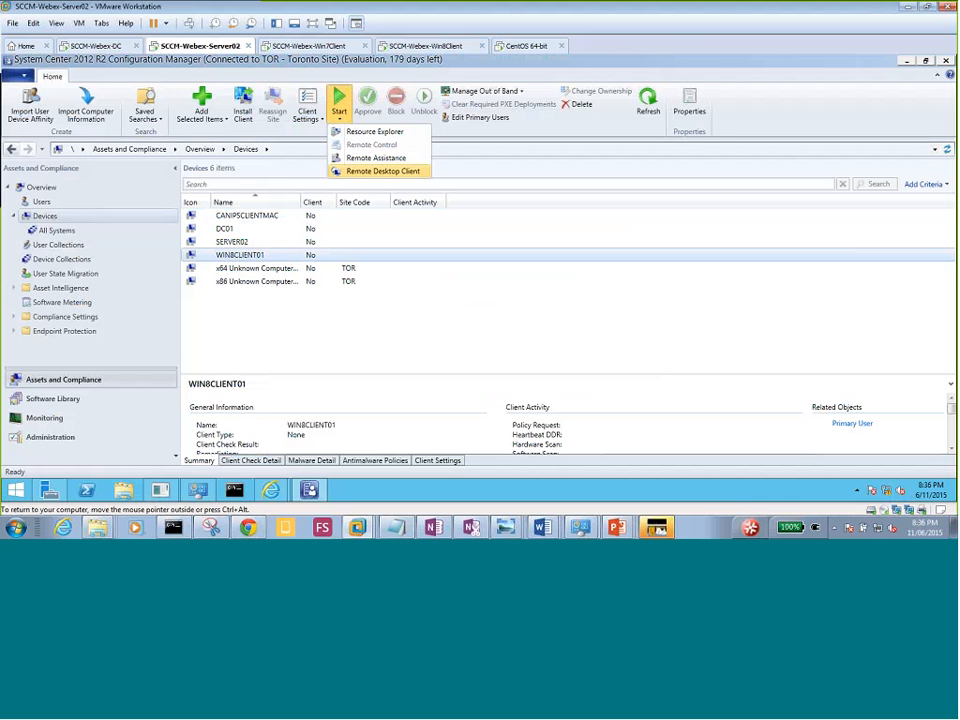
{"action": "left_click", "coordinate": [116, 242]}
{"action": "left_click", "coordinate": [62, 259]}
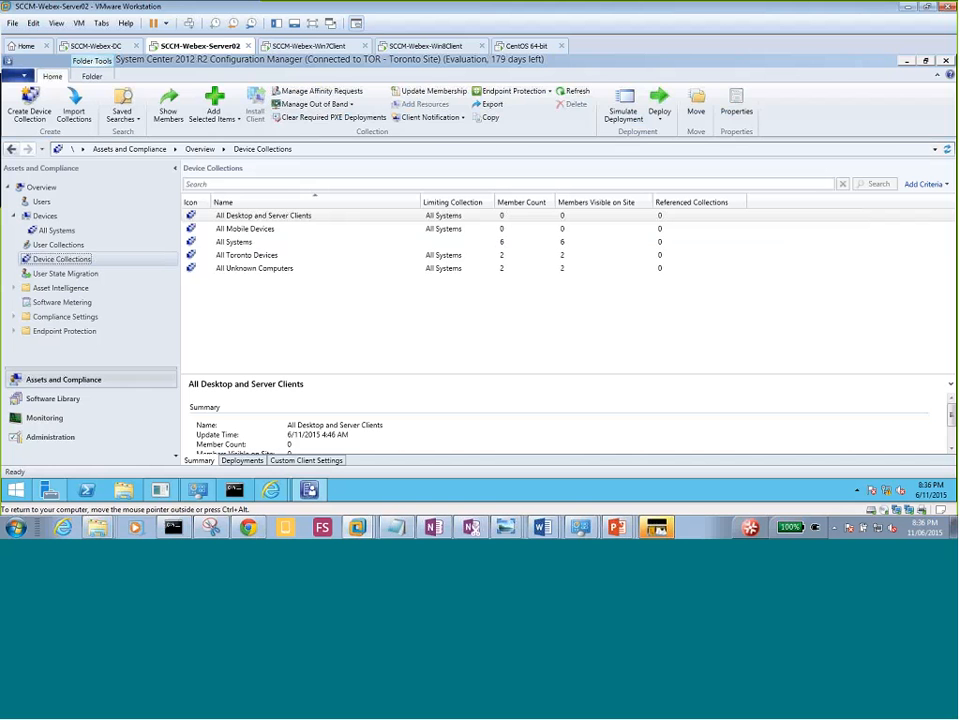
{"action": "left_click", "coordinate": [238, 256]}
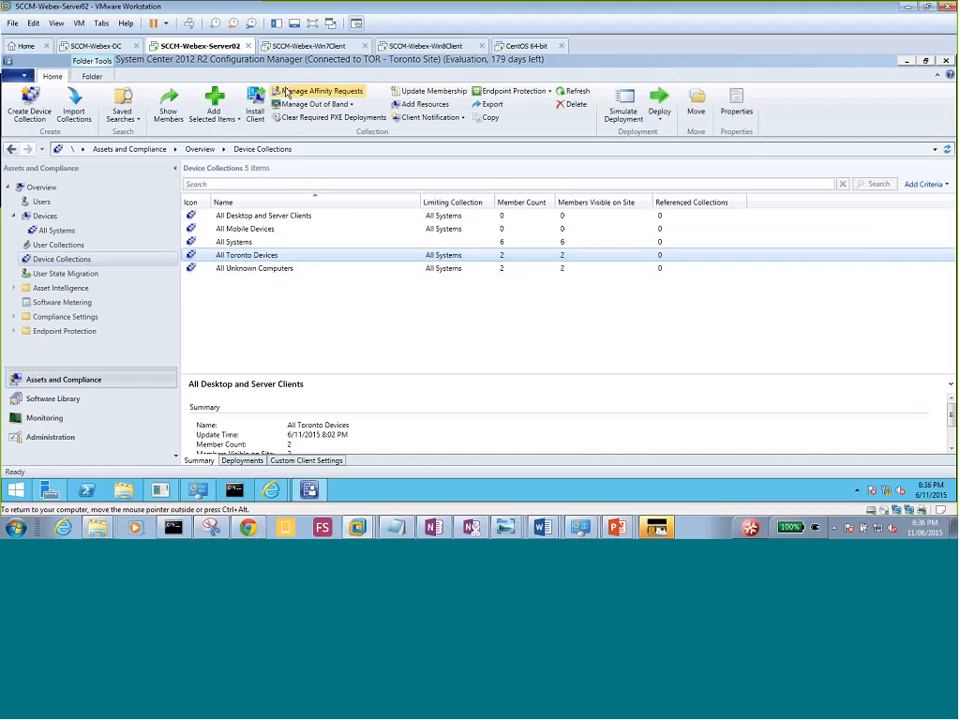
{"action": "left_click", "coordinate": [303, 46]}
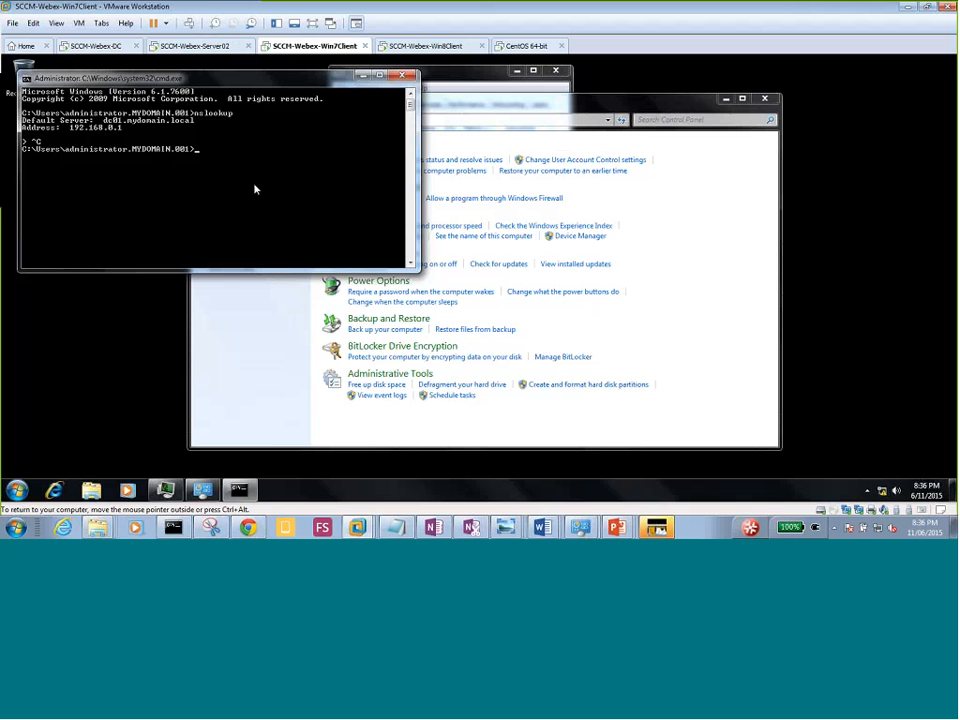
Start Task Manager from the taskbar and widen the process name column.
{"action": "right_click", "coordinate": [280, 492]}
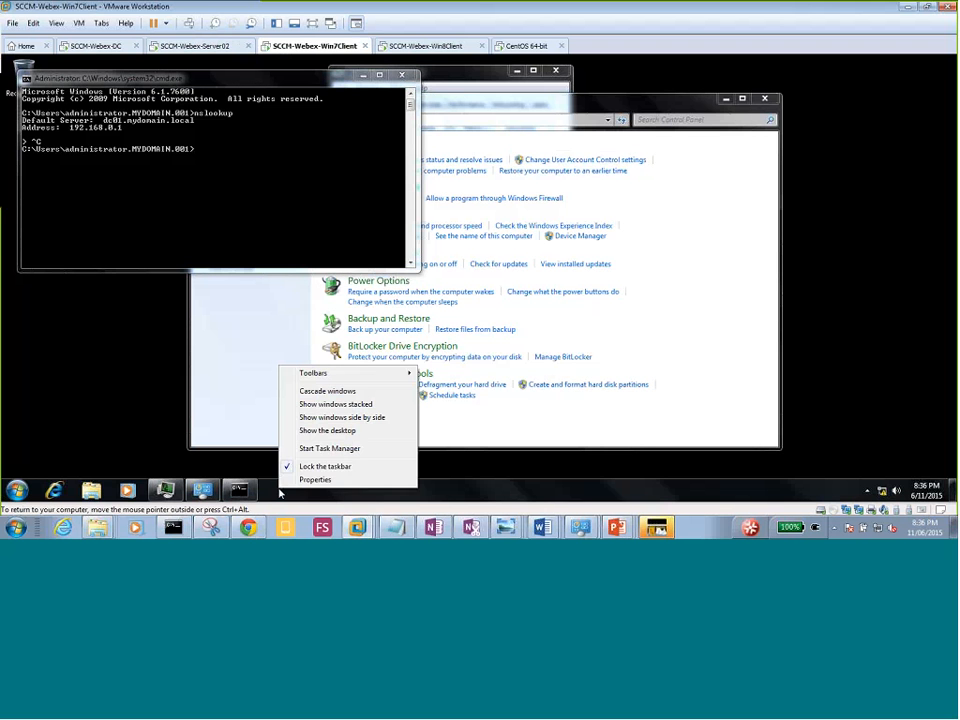
{"action": "left_click", "coordinate": [313, 448]}
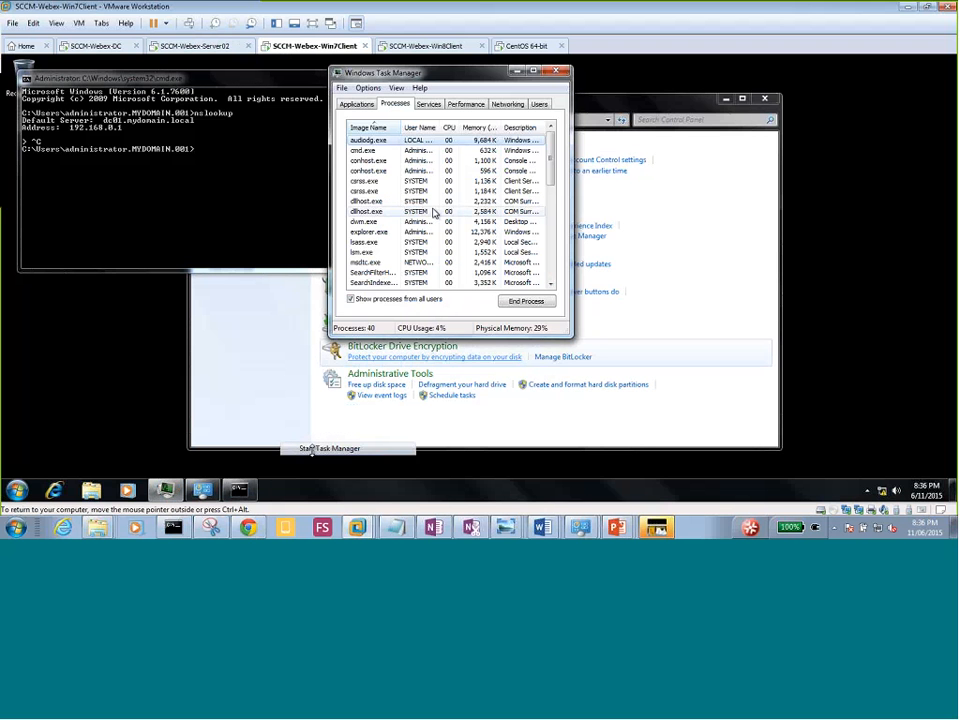
{"action": "double_click", "coordinate": [403, 129]}
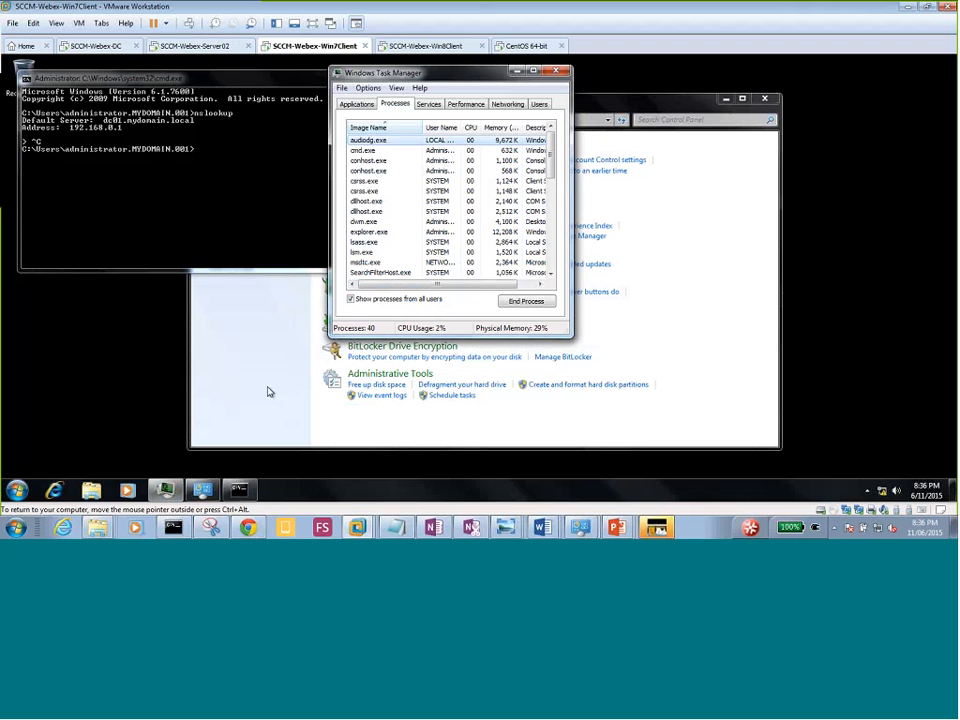
Review Windows Firewall in Control Panel, close it, and bring up the Win8 client's sign-in screen.
{"action": "left_click", "coordinate": [268, 390]}
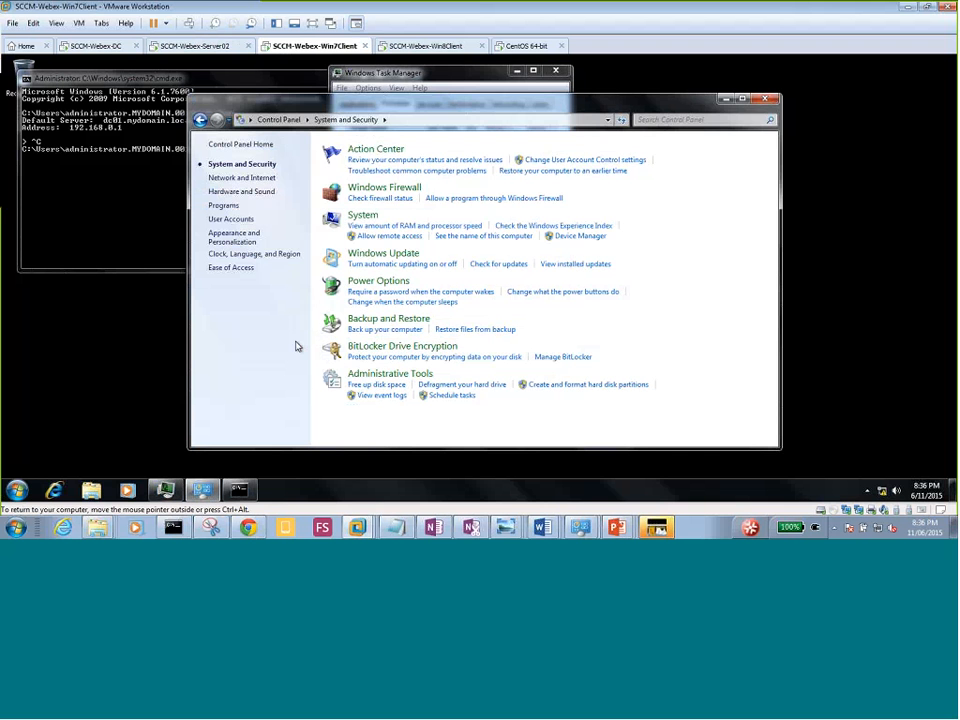
{"action": "left_click", "coordinate": [376, 190]}
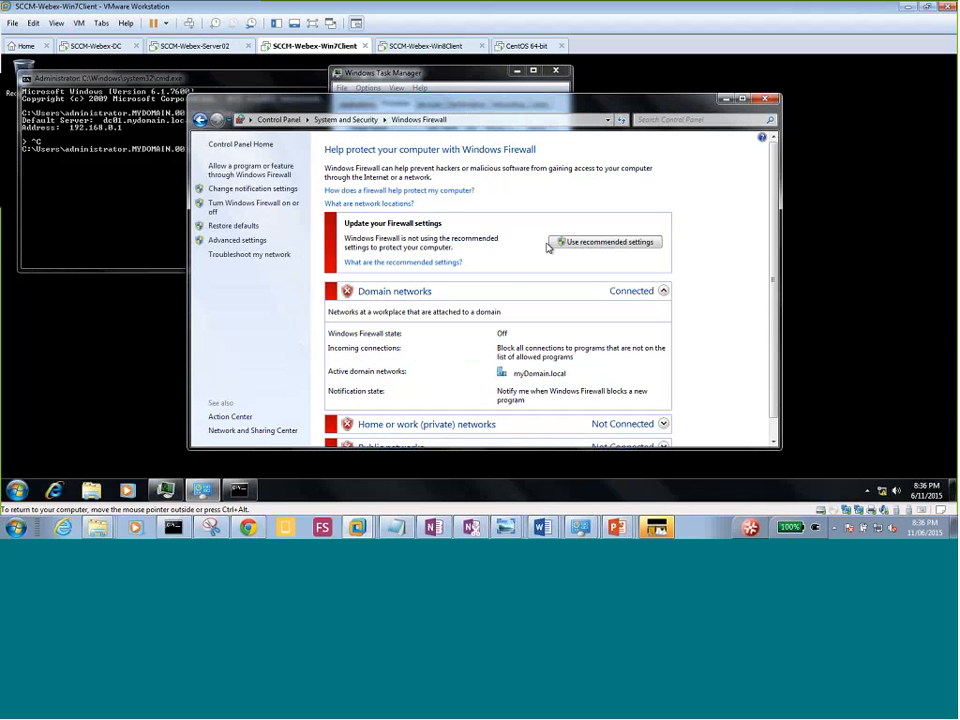
{"action": "left_click", "coordinate": [765, 100]}
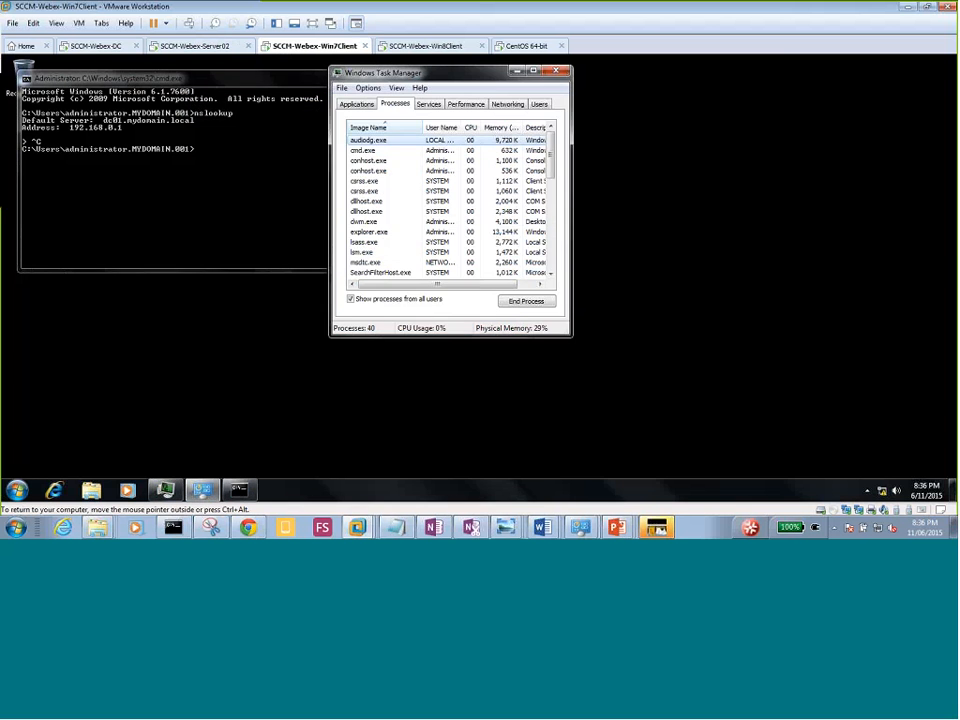
{"action": "left_click", "coordinate": [431, 46]}
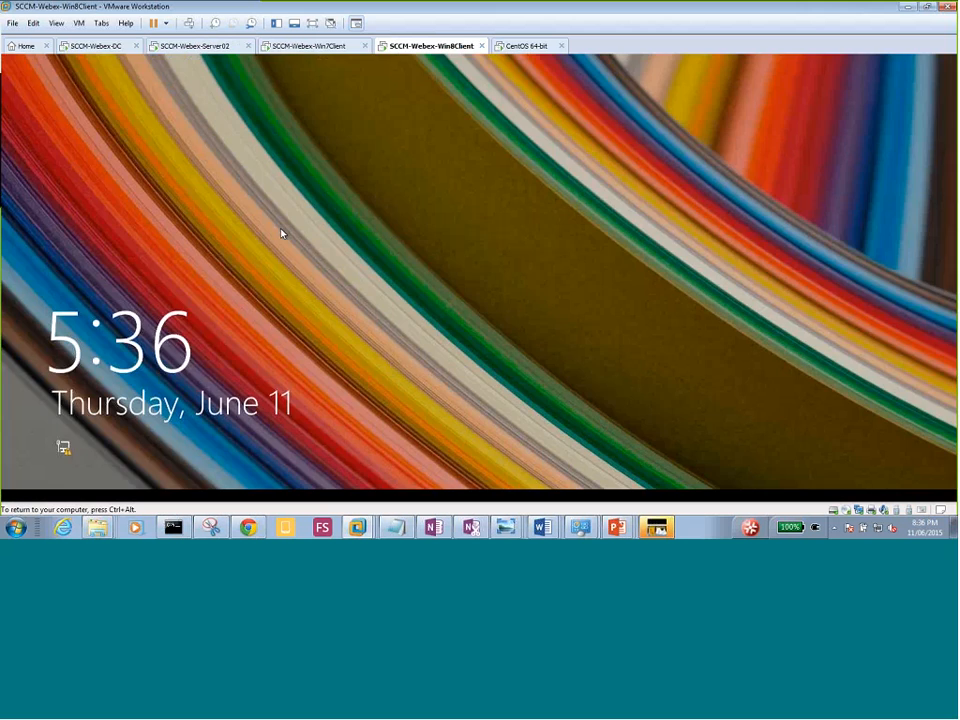
{"action": "left_click", "coordinate": [295, 228]}
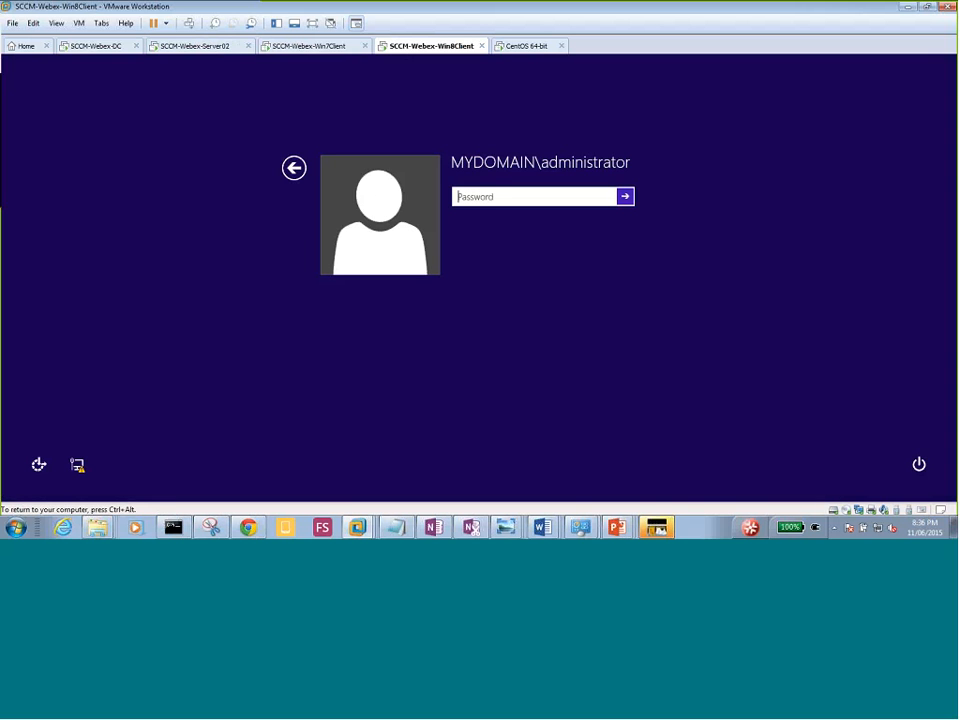
Sign in to the Win8 client with the domain administrator password.
{"action": "type", "text": "••"}
{"action": "key", "text": "BackSpace"}
{"action": "type", "text": "••••••••"}
{"action": "key", "text": "Return"}
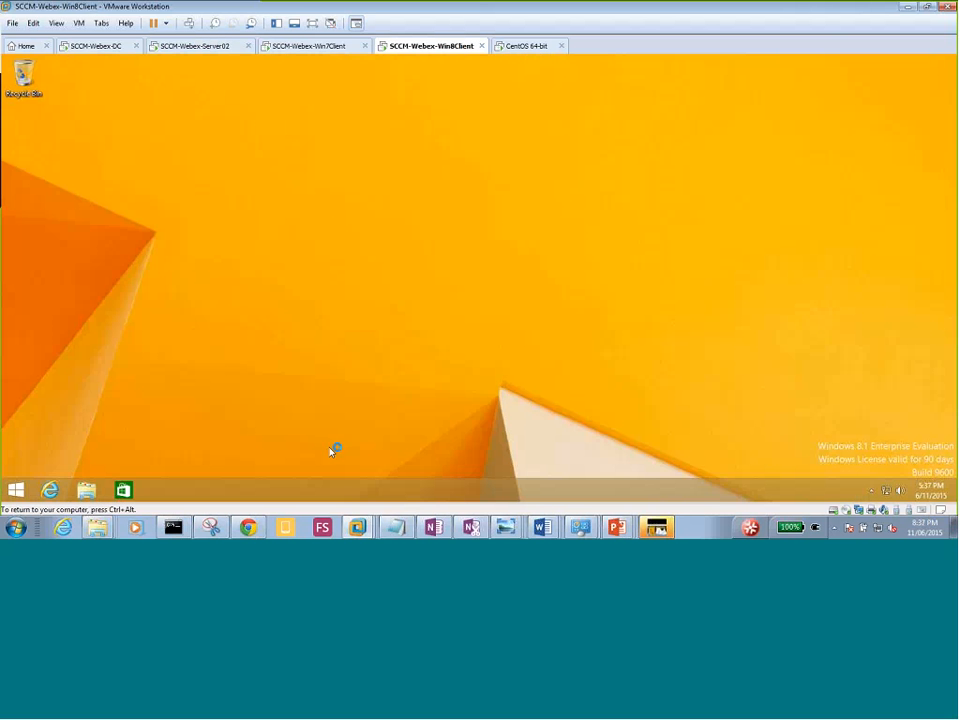
Launch Task Manager from the taskbar, then bring up the Start screen.
{"action": "right_click", "coordinate": [337, 490]}
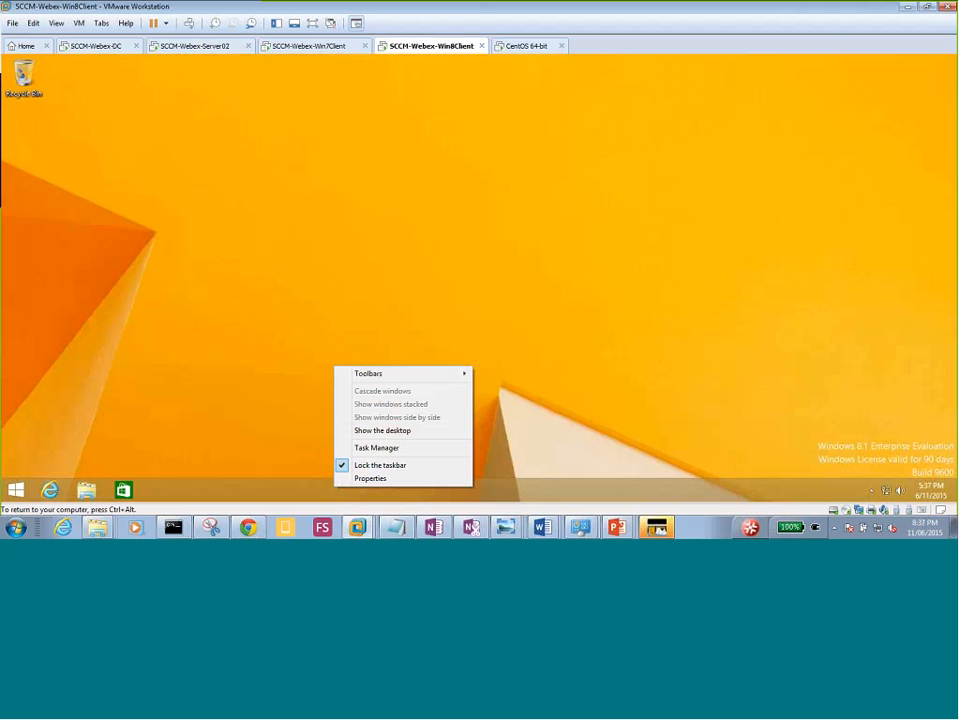
{"action": "left_click", "coordinate": [386, 450]}
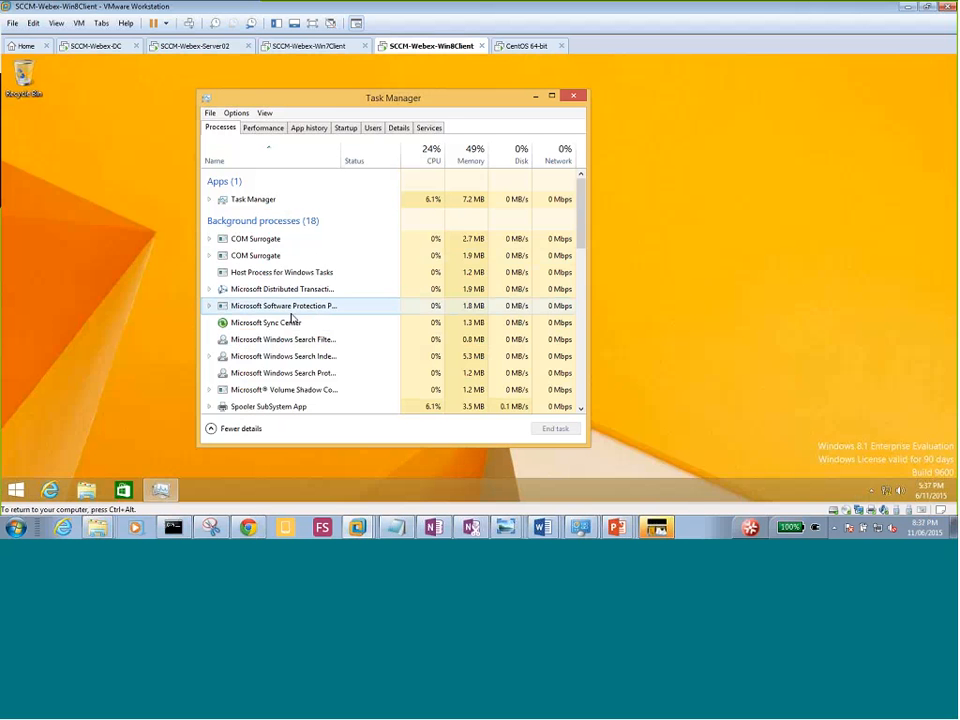
{"action": "left_click", "coordinate": [17, 490]}
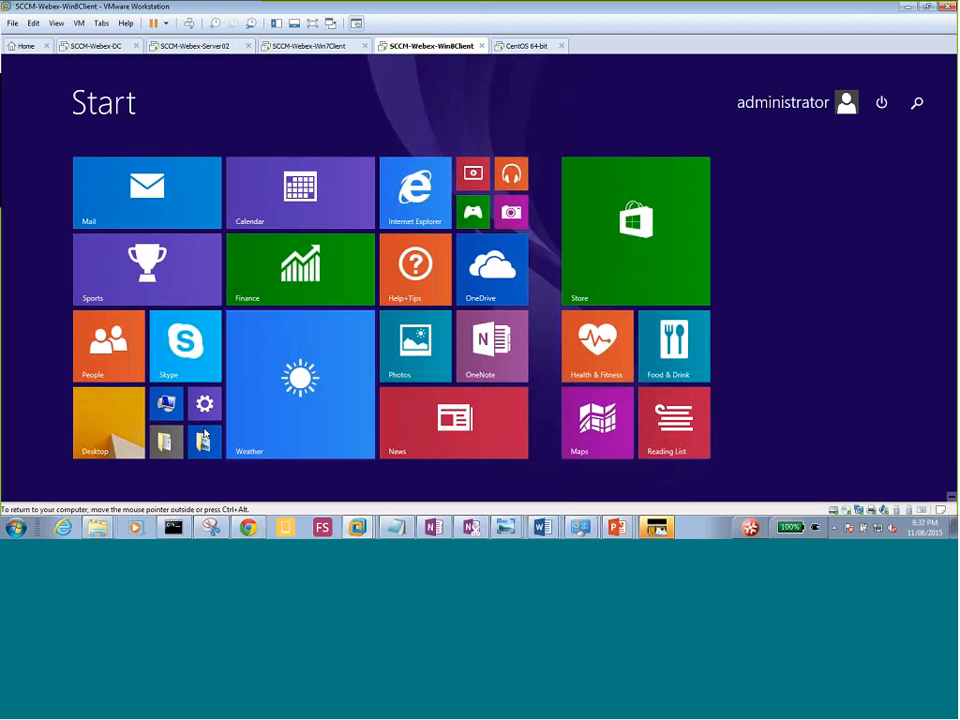
Open System and Security in the Win8 classic Control Panel, then return to the Server02 machine.
{"action": "left_click", "coordinate": [204, 412]}
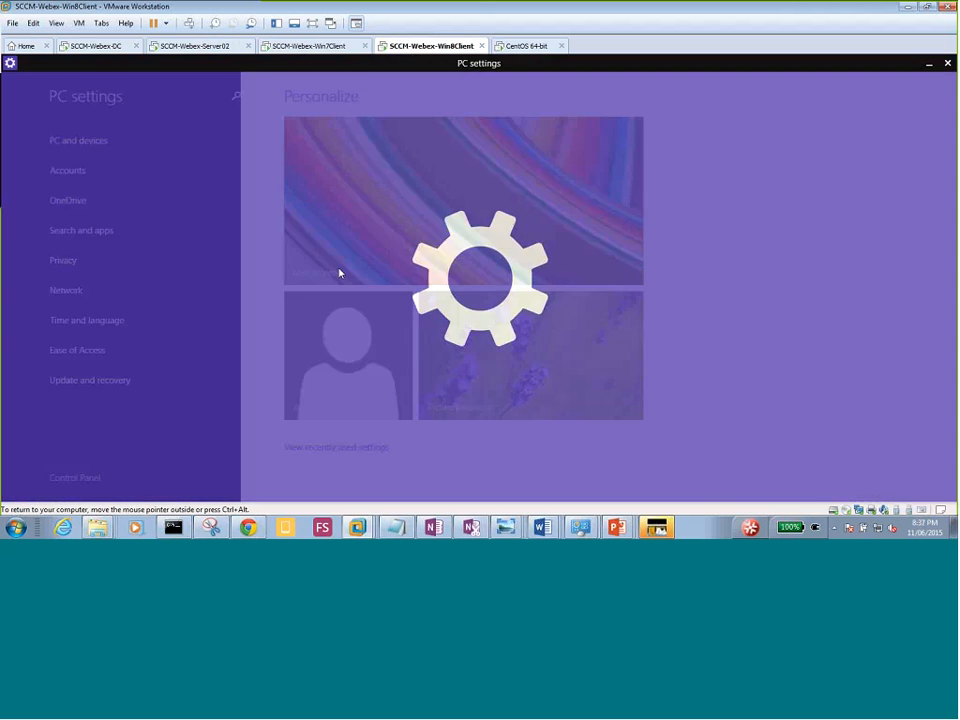
{"action": "left_click", "coordinate": [74, 480]}
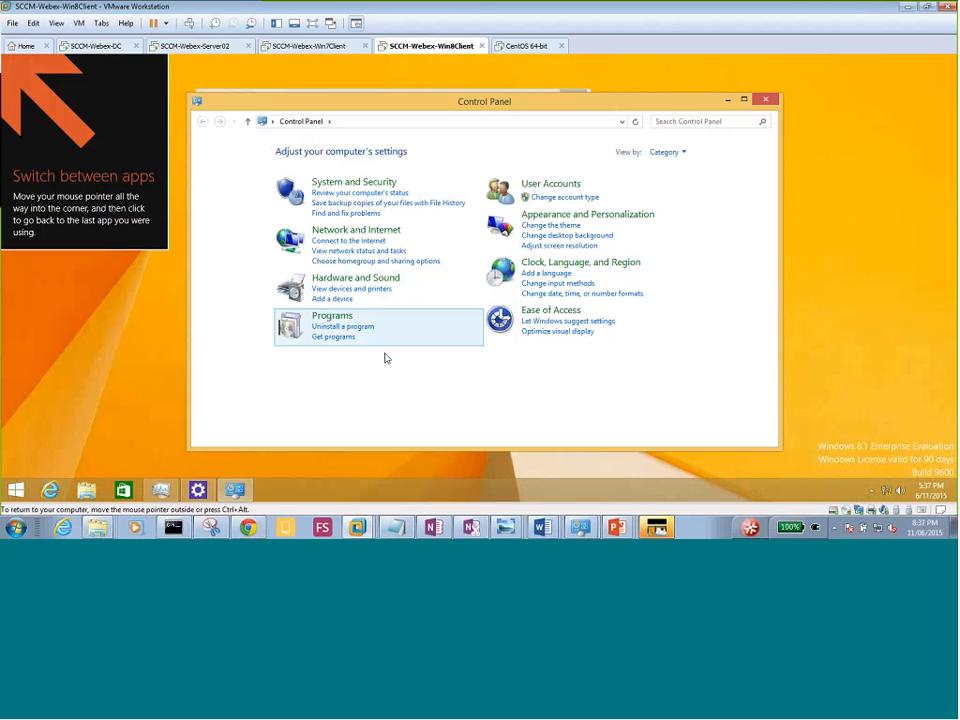
{"action": "left_click", "coordinate": [352, 183]}
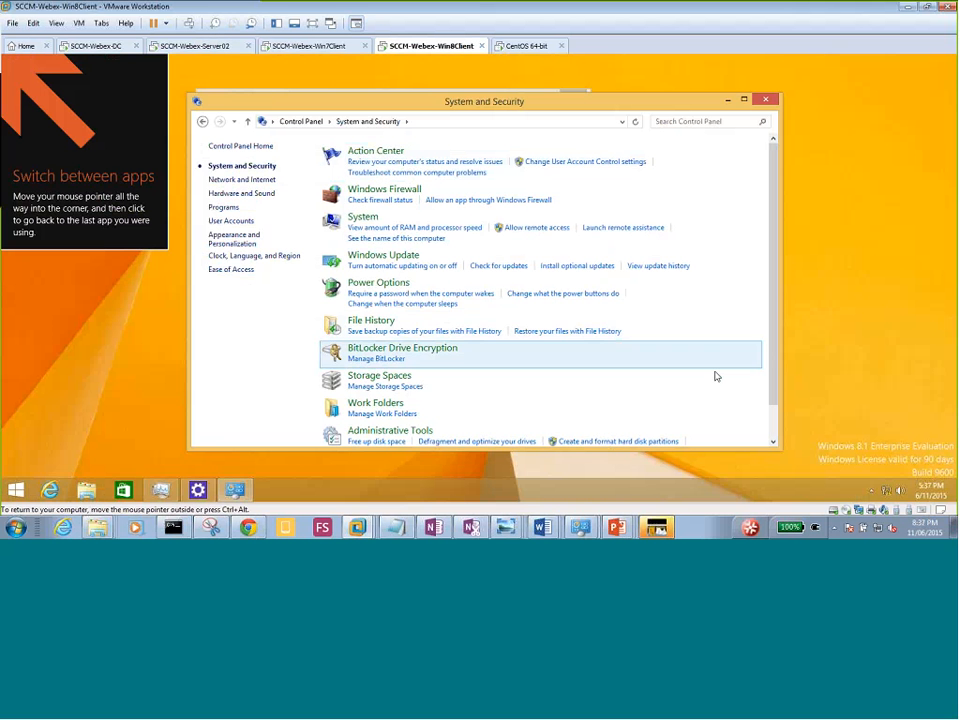
{"action": "scroll", "coordinate": [777, 419], "scroll_direction": "down", "scroll_amount": 1}
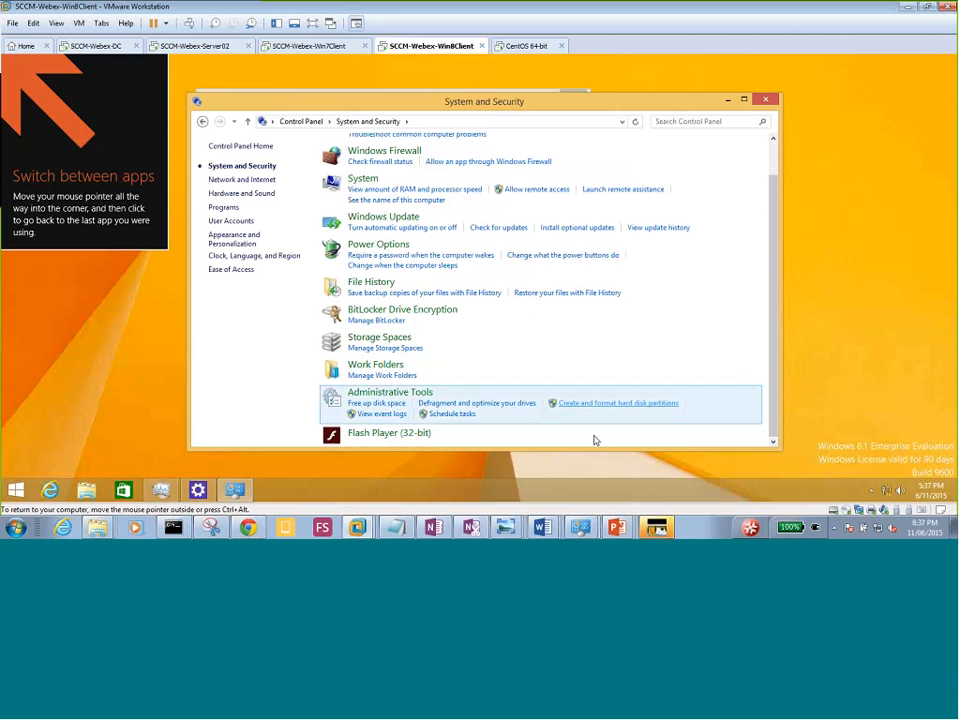
{"action": "mouse_move", "coordinate": [619, 534]}
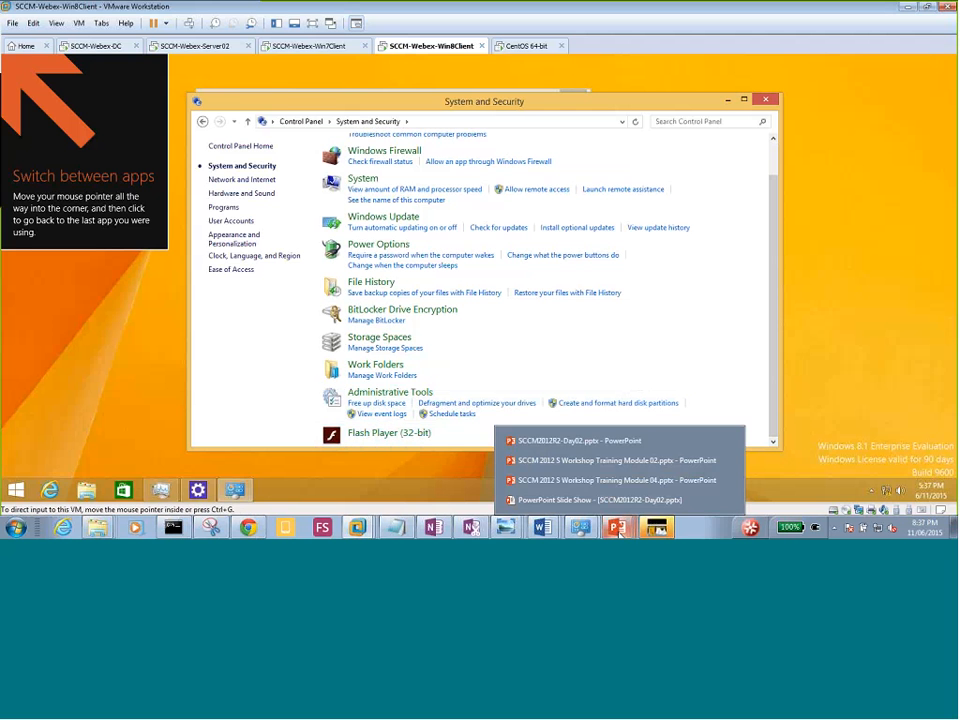
{"action": "left_click", "coordinate": [185, 48]}
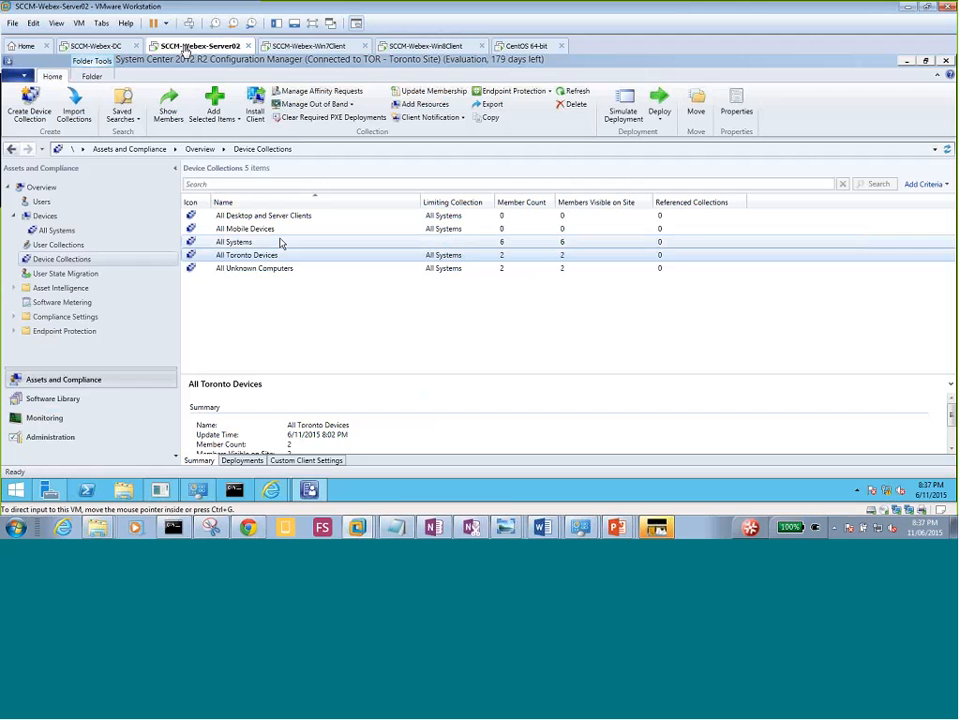
In the Administration workspace, go through Hierarchy Configuration to Boundary Groups and select Toronto Boundry Group.
{"action": "left_click", "coordinate": [68, 400]}
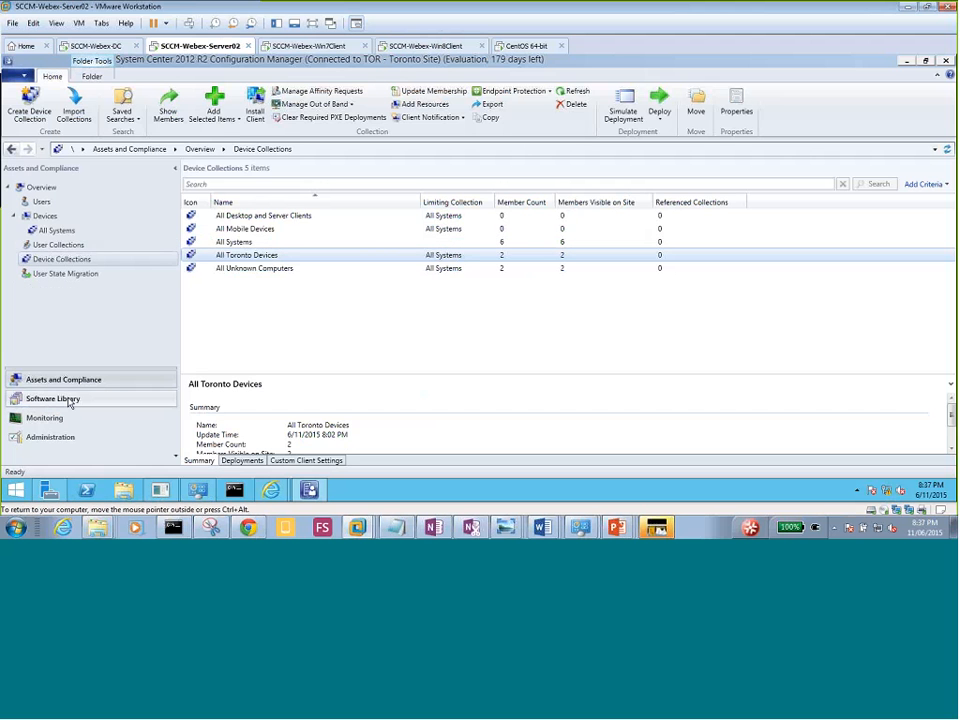
{"action": "left_click", "coordinate": [56, 438]}
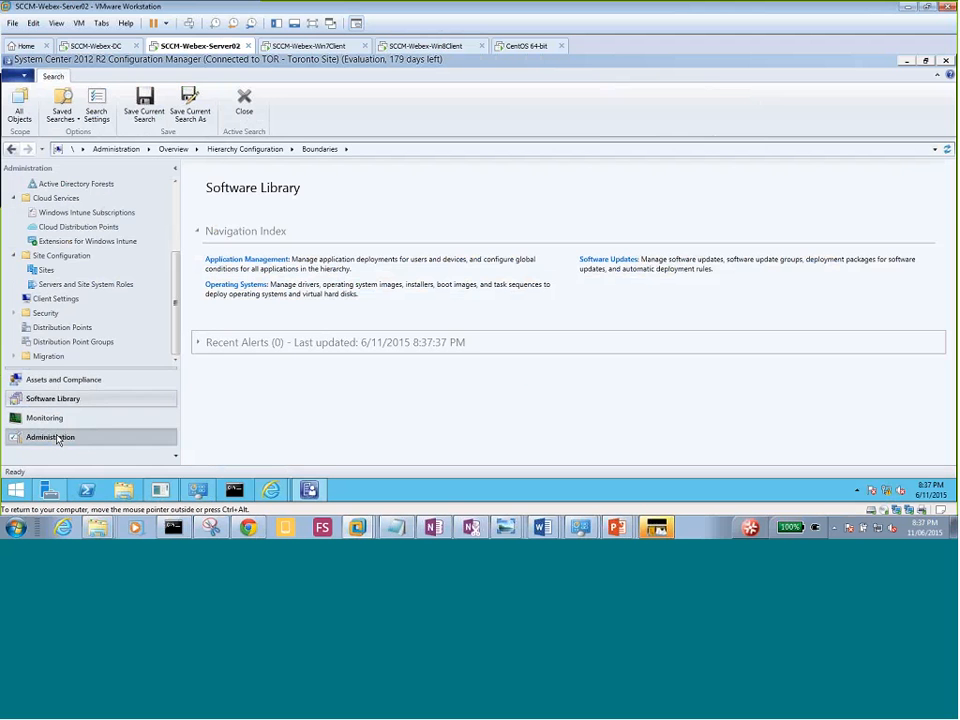
{"action": "left_click", "coordinate": [177, 200]}
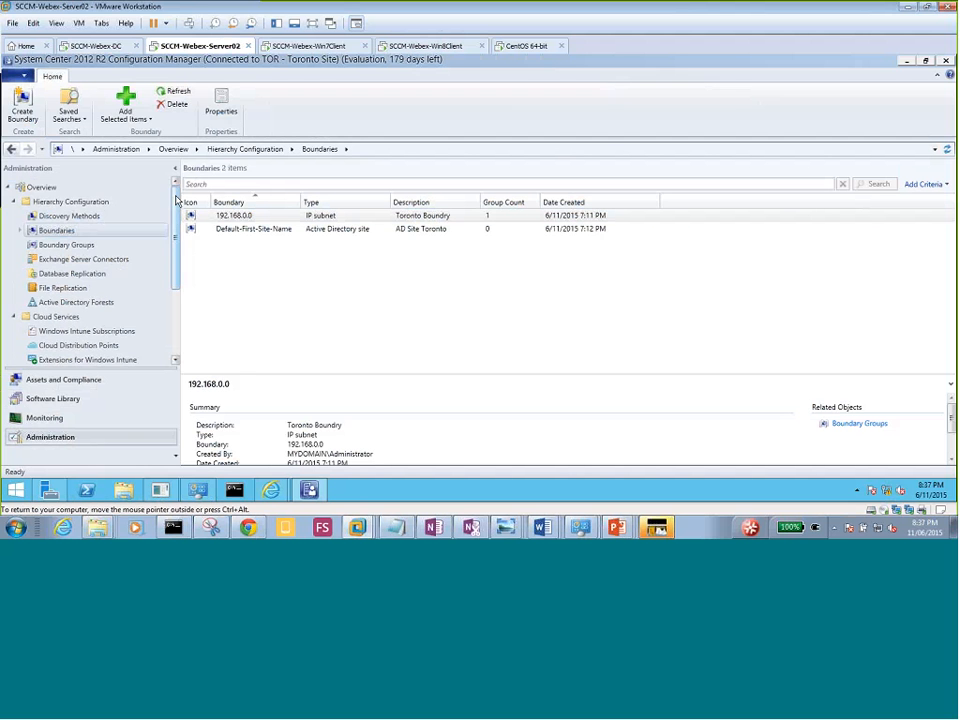
{"action": "left_click", "coordinate": [68, 218]}
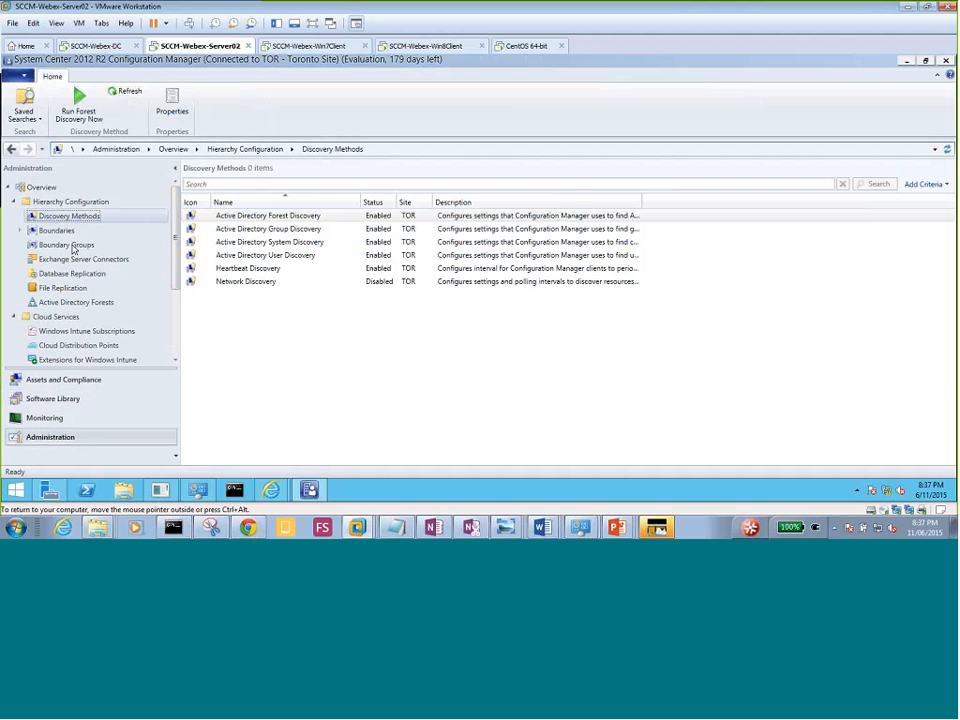
{"action": "left_click", "coordinate": [60, 231]}
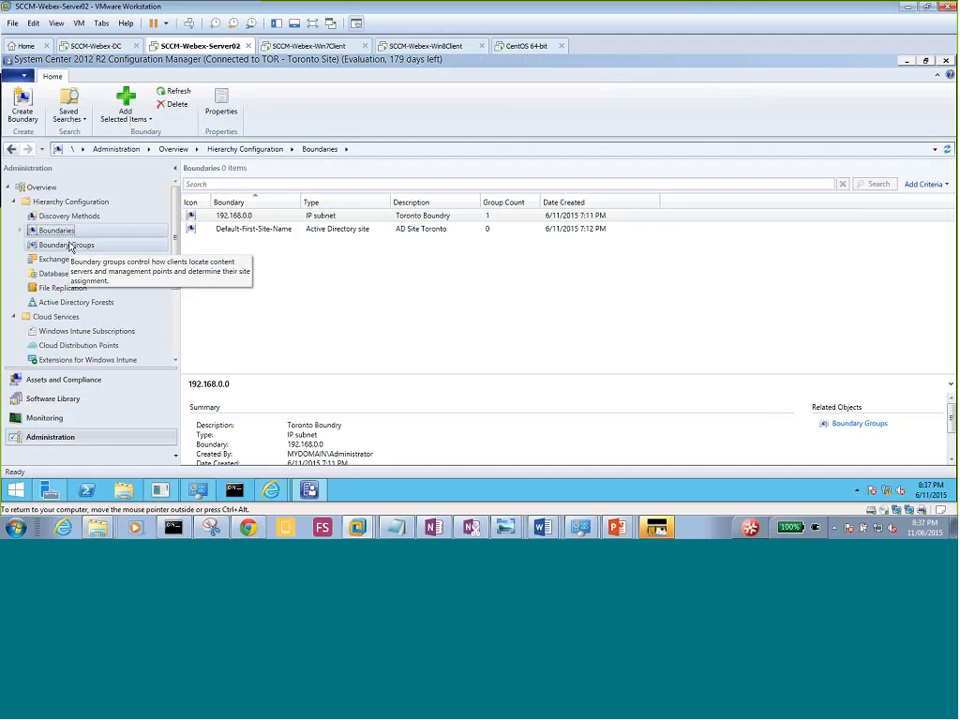
{"action": "left_click", "coordinate": [67, 245]}
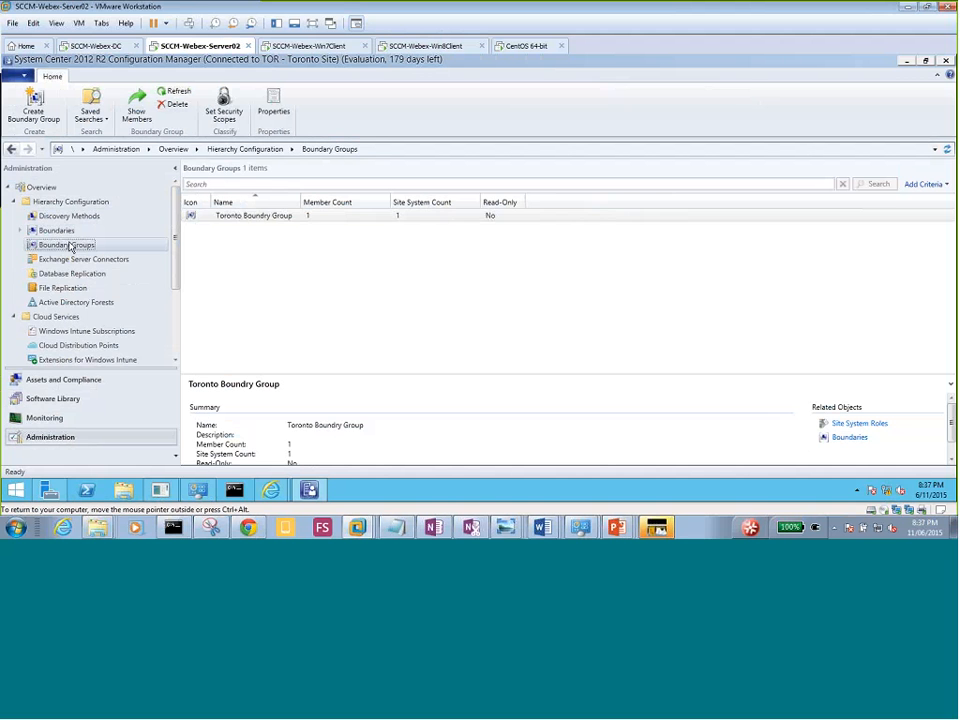
{"action": "left_click", "coordinate": [248, 219]}
Refresh the list and add the Default-First-Site-Name boundary in Toronto Boundry Group's properties.
{"action": "right_click", "coordinate": [240, 218]}
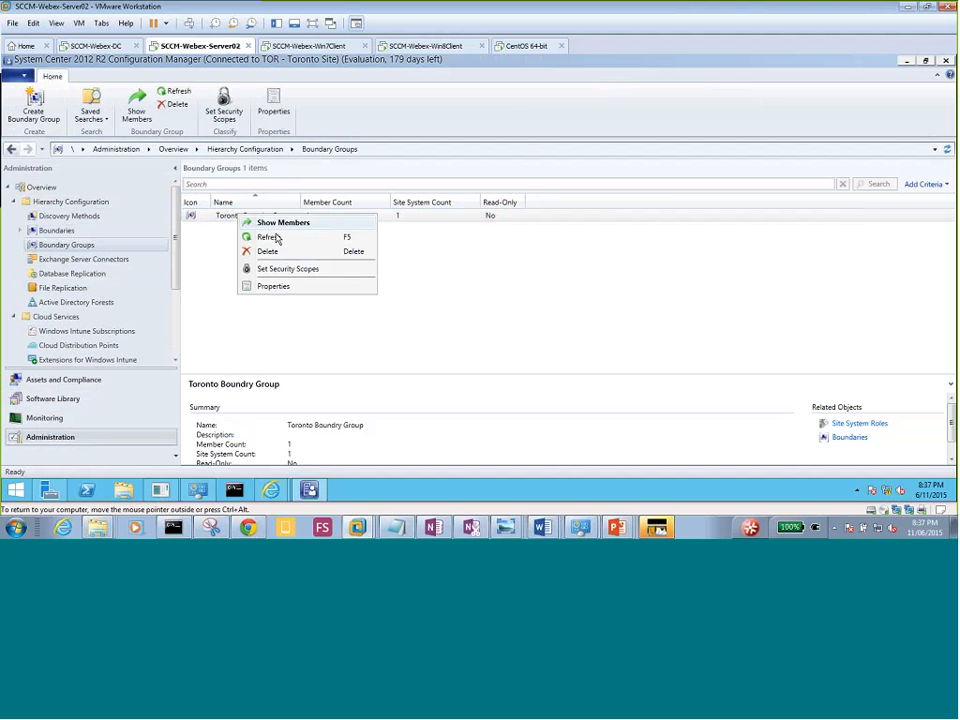
{"action": "left_click", "coordinate": [278, 237]}
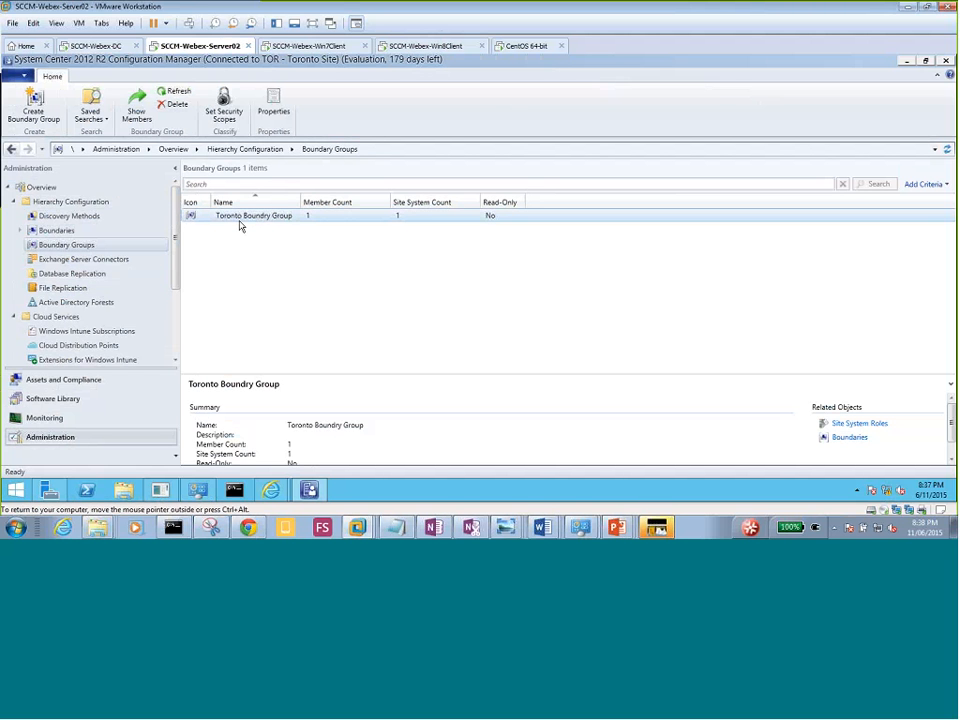
{"action": "right_click", "coordinate": [244, 219]}
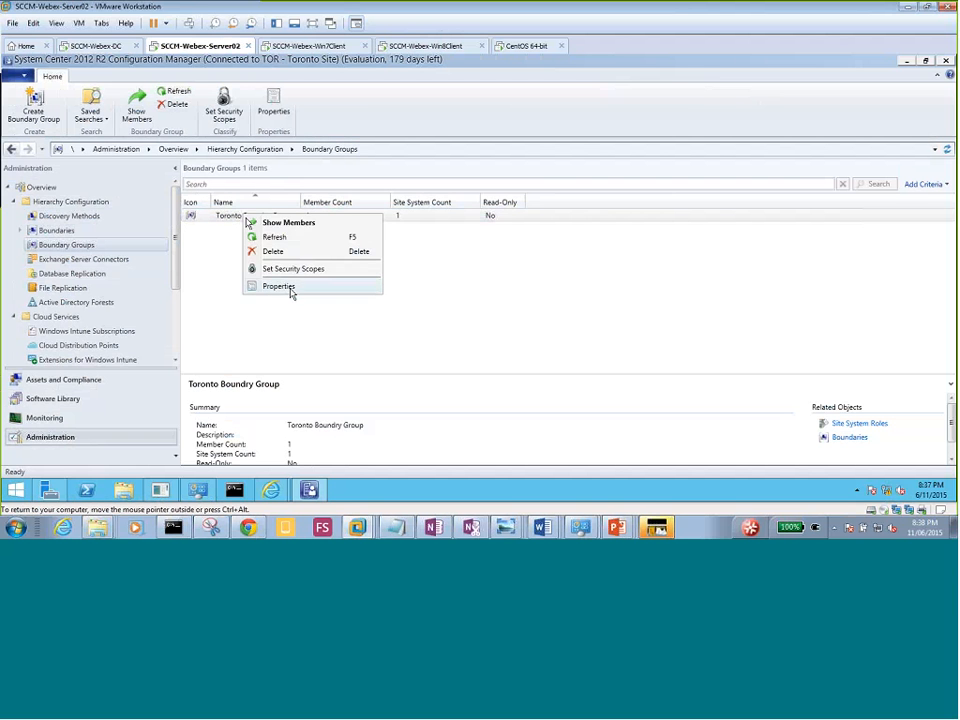
{"action": "left_click", "coordinate": [279, 287]}
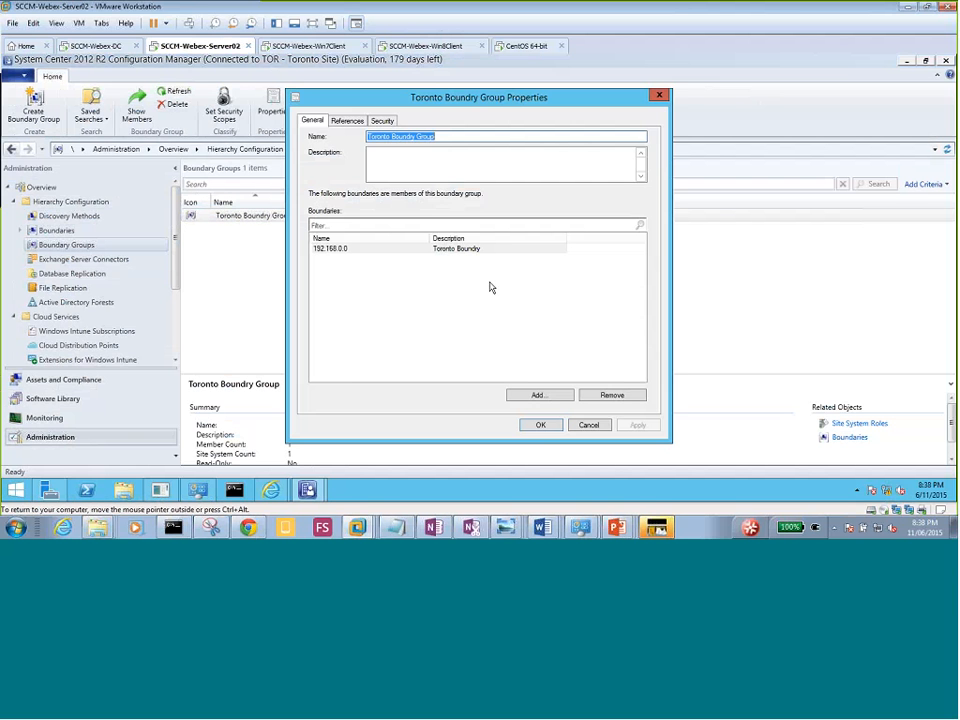
{"action": "left_click", "coordinate": [534, 397]}
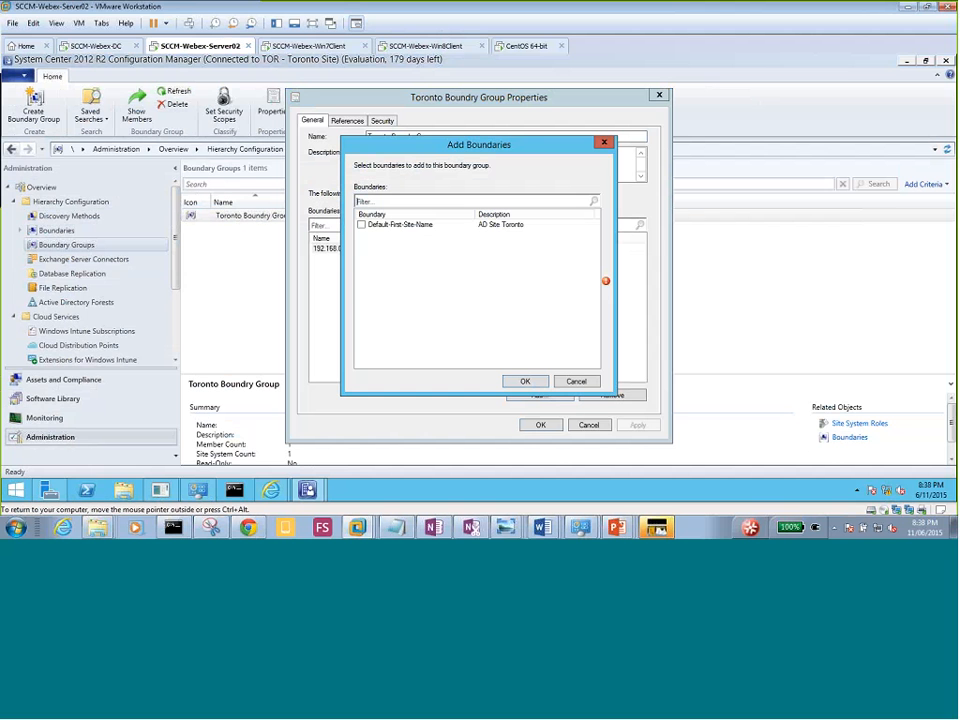
{"action": "left_click", "coordinate": [362, 224]}
{"action": "left_click", "coordinate": [524, 382]}
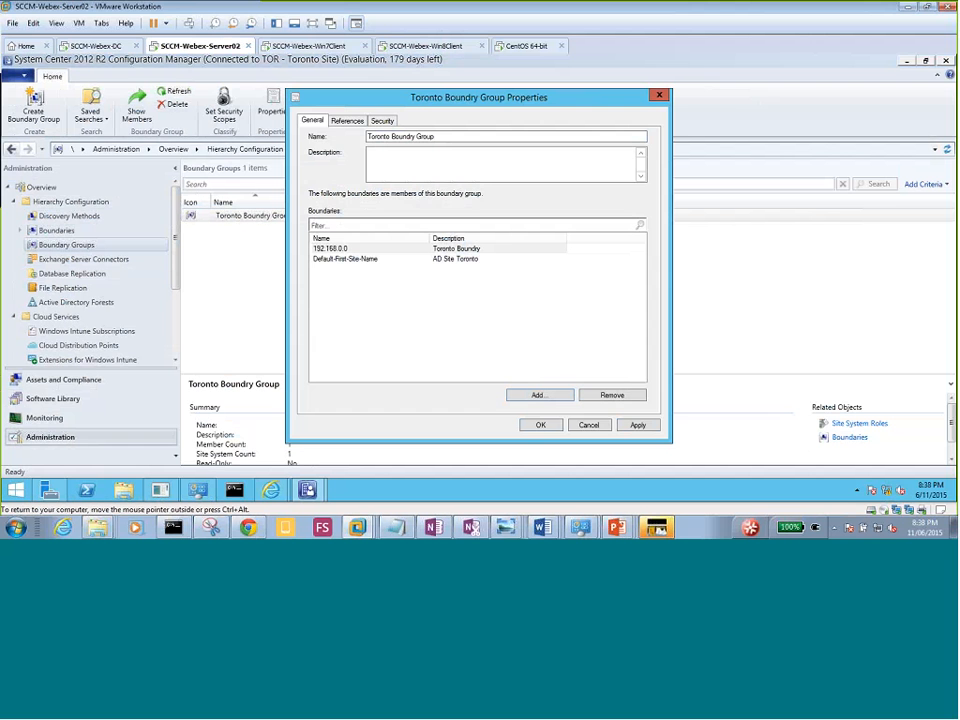
Check the group's Security tab, then save the boundary group with OK.
{"action": "left_click", "coordinate": [382, 121]}
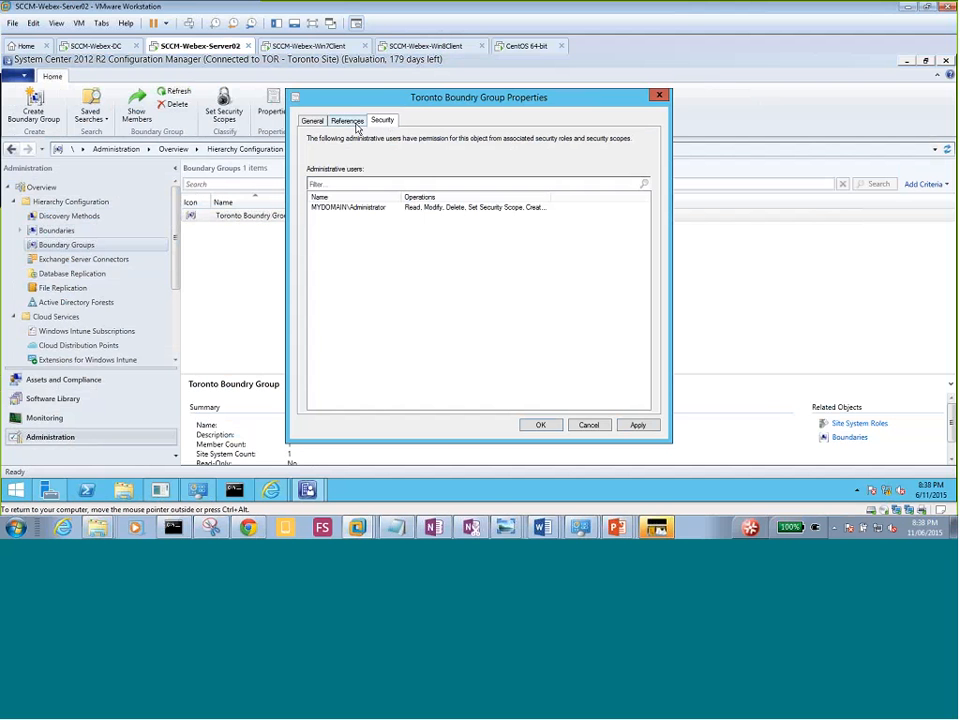
{"action": "left_click", "coordinate": [314, 121]}
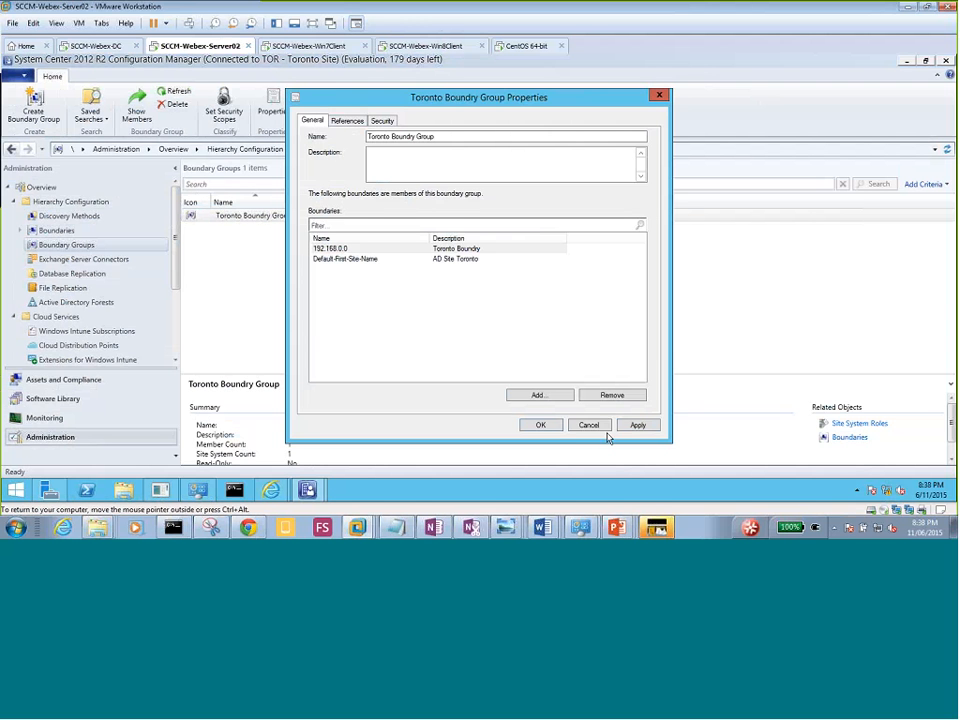
{"action": "left_click", "coordinate": [541, 426]}
{"action": "left_click", "coordinate": [271, 309]}
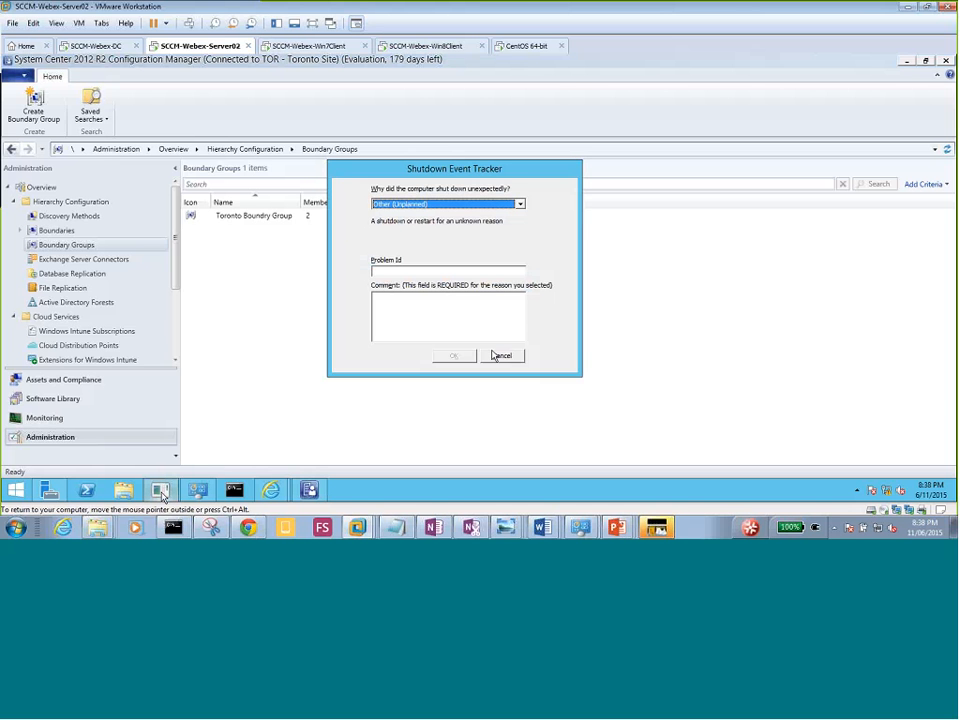
Cancel the Shutdown Event Tracker and open the Devices list in Assets and Compliance.
{"action": "left_click", "coordinate": [499, 355]}
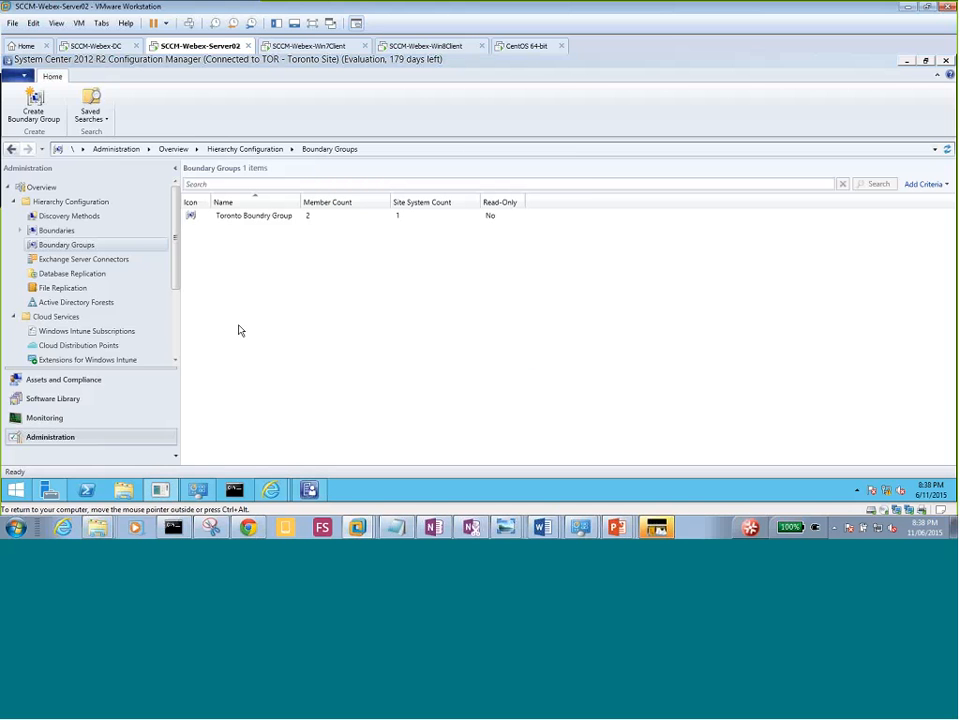
{"action": "left_click", "coordinate": [64, 382]}
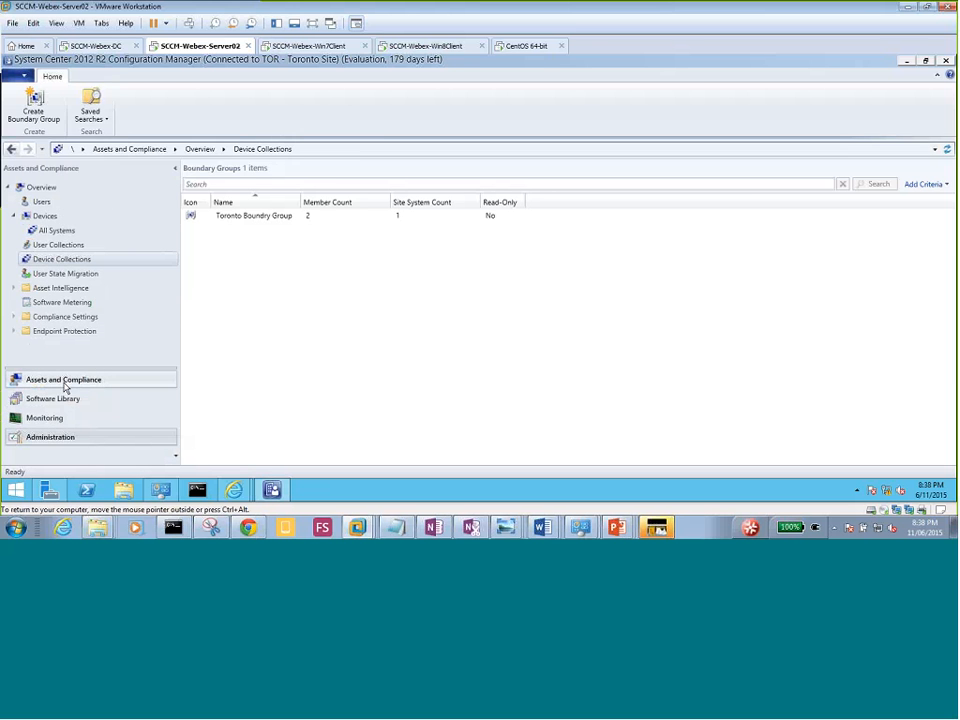
{"action": "left_click", "coordinate": [50, 218]}
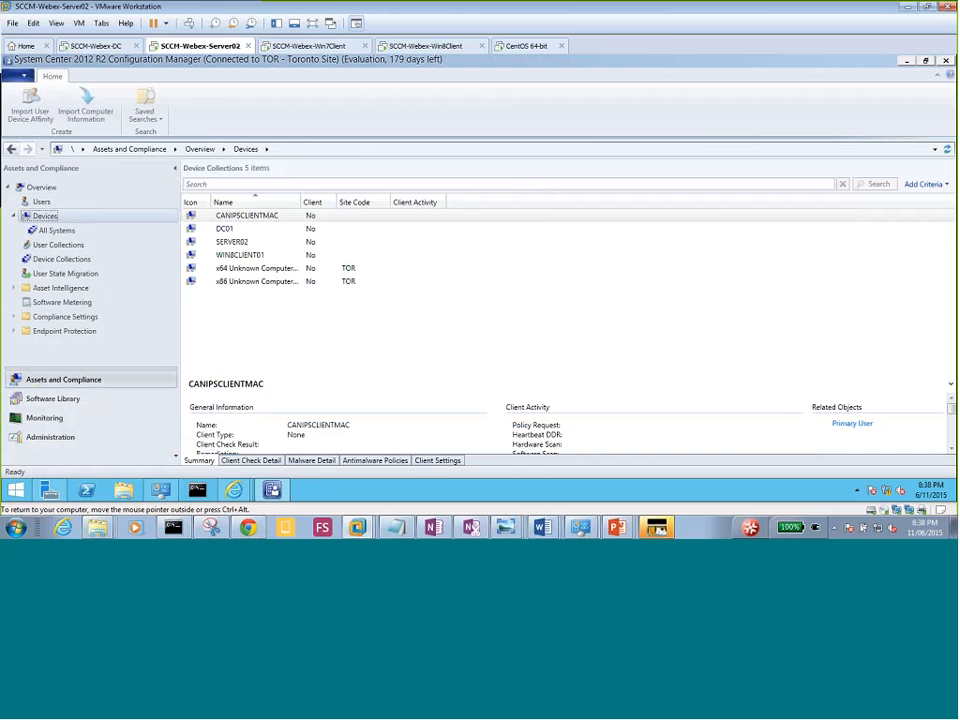
{"action": "left_click", "coordinate": [80, 264]}
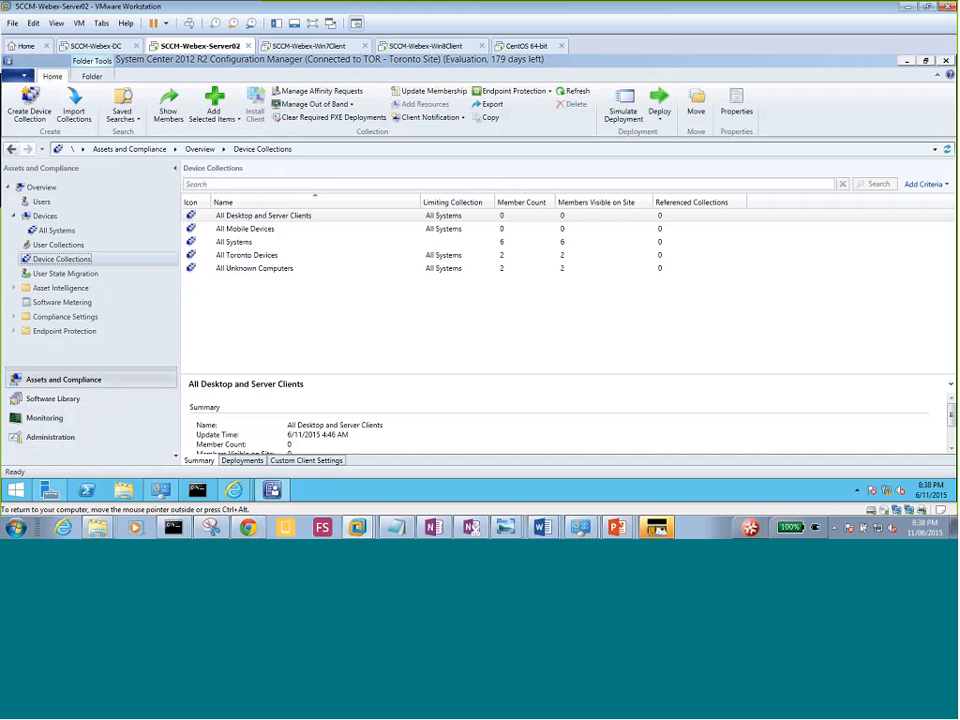
{"action": "left_click", "coordinate": [42, 217]}
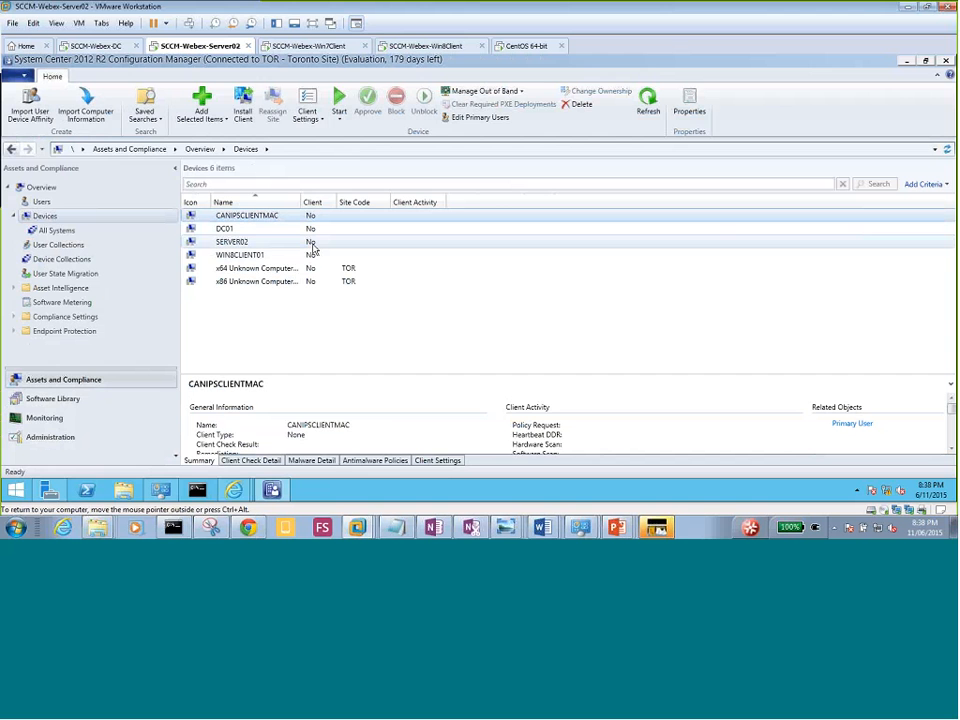
{"action": "left_click", "coordinate": [311, 46]}
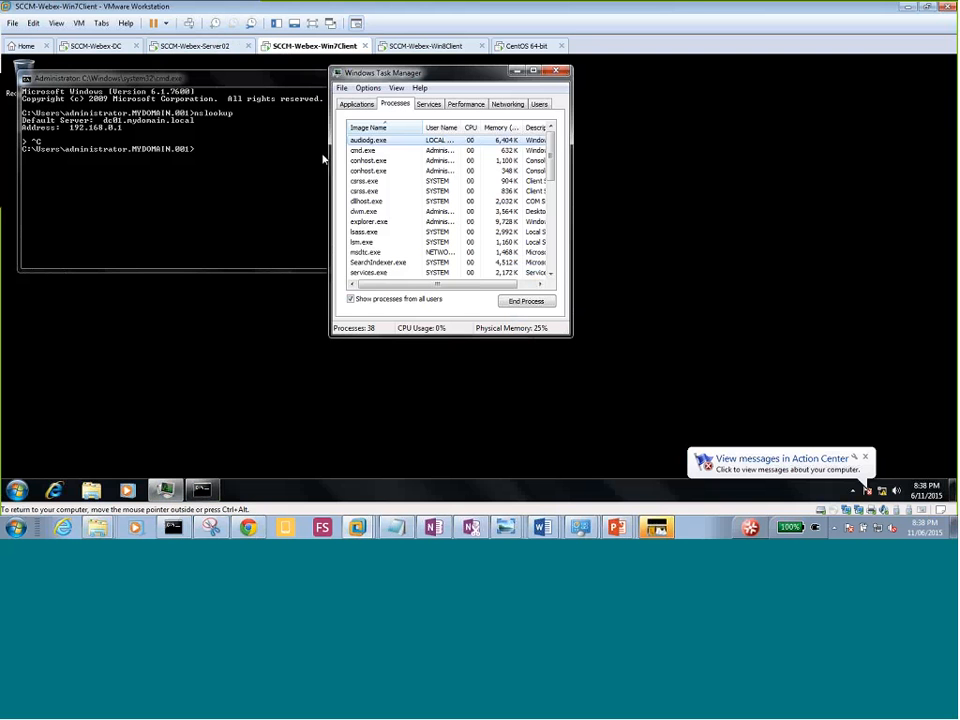
{"action": "left_click", "coordinate": [231, 176]}
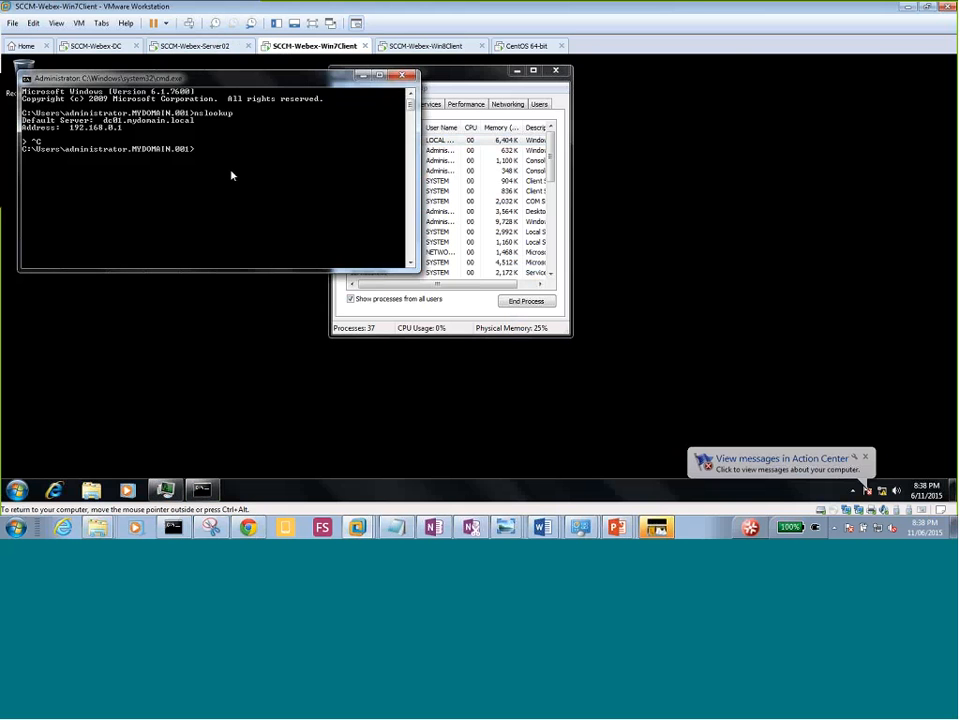
{"action": "left_click", "coordinate": [178, 46]}
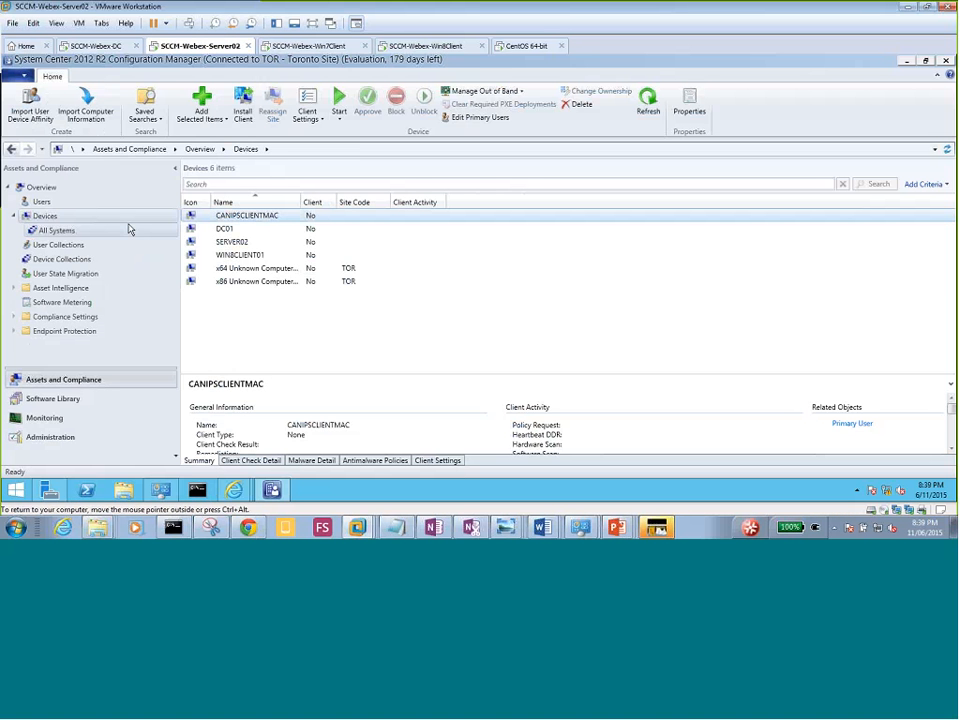
Run Install Client on All Toronto Devices with always-install and install-from-specified-site enabled.
{"action": "left_click", "coordinate": [70, 261]}
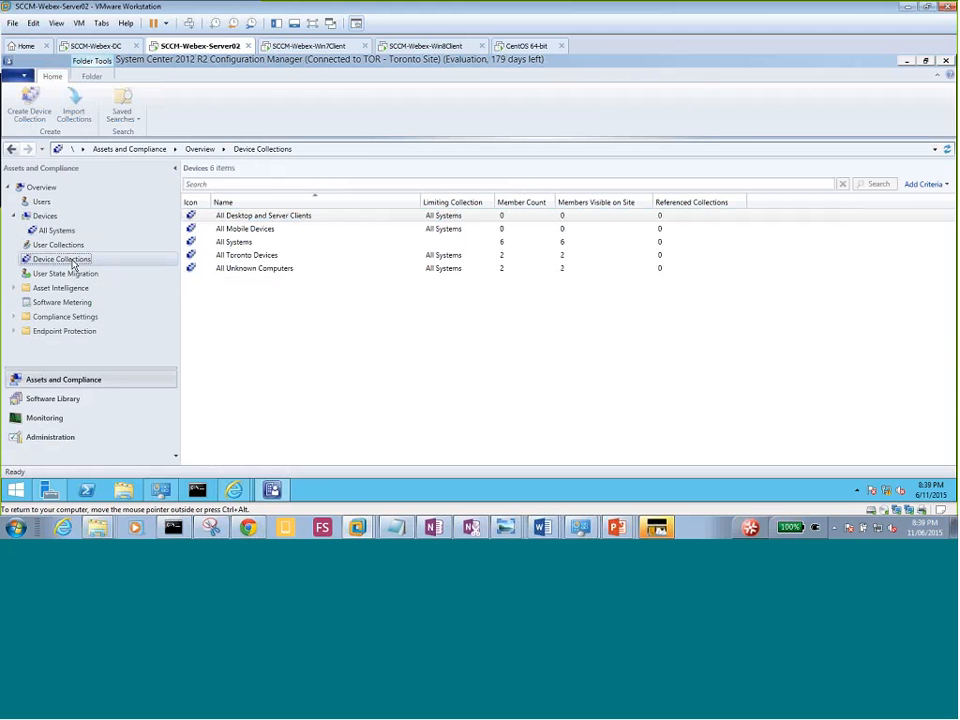
{"action": "right_click", "coordinate": [256, 257]}
{"action": "left_click", "coordinate": [278, 245]}
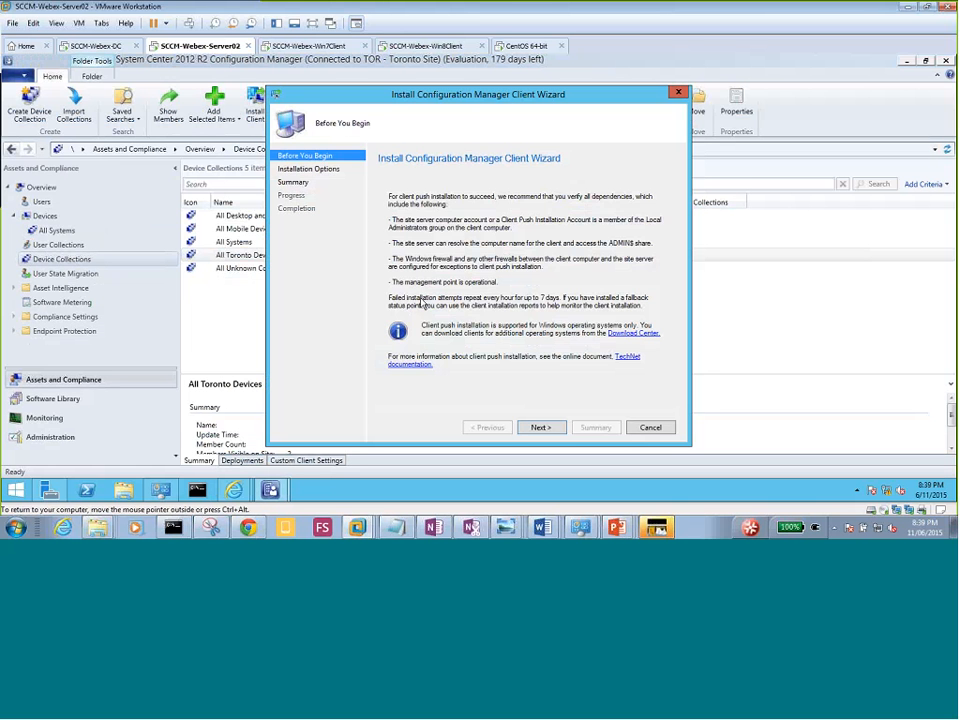
{"action": "left_click", "coordinate": [540, 427]}
{"action": "left_click", "coordinate": [392, 254]}
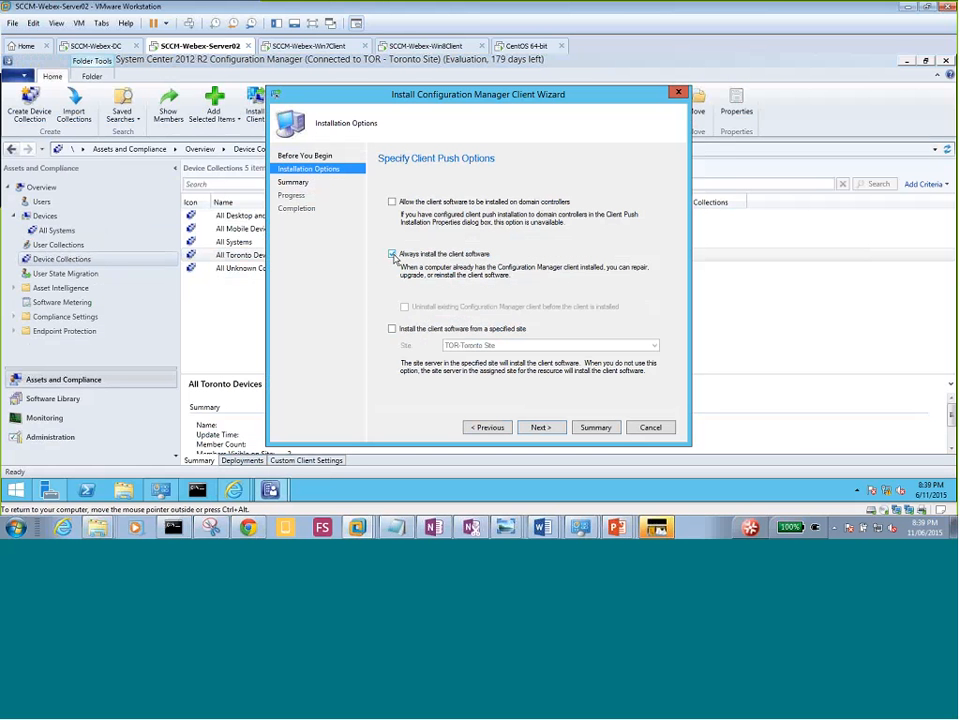
{"action": "left_click", "coordinate": [392, 328]}
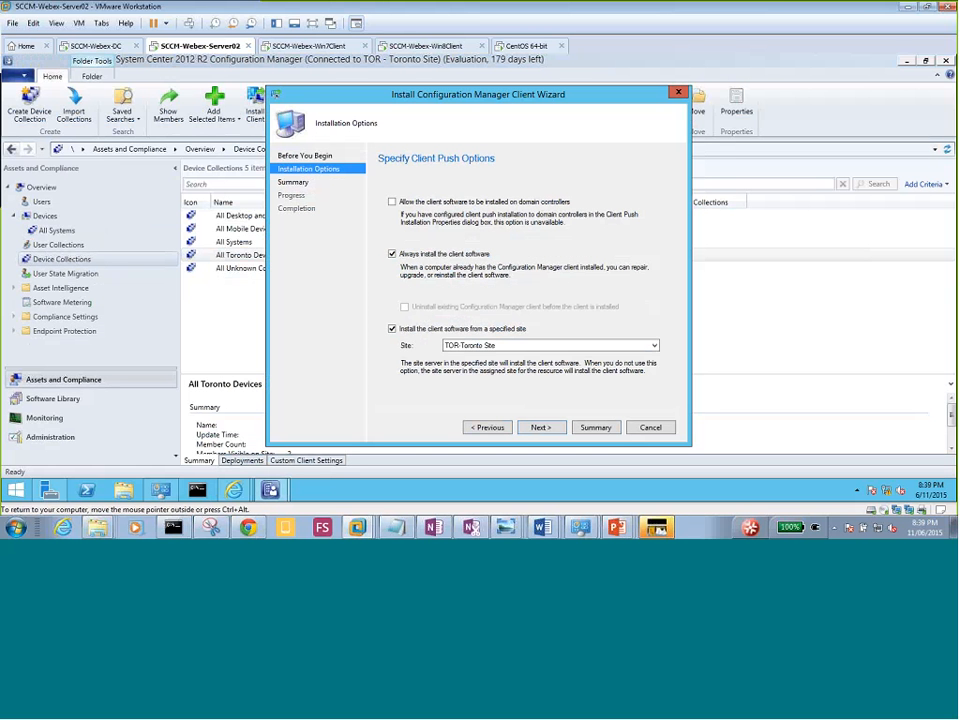
{"action": "left_click", "coordinate": [546, 429]}
{"action": "left_click", "coordinate": [546, 429]}
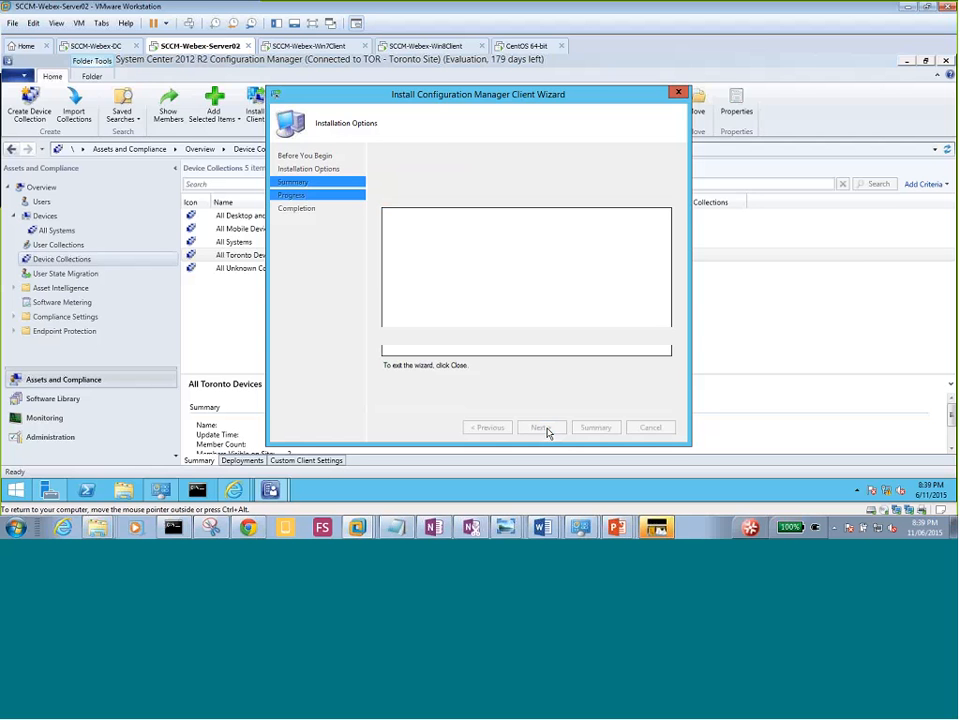
{"action": "left_click", "coordinate": [645, 427]}
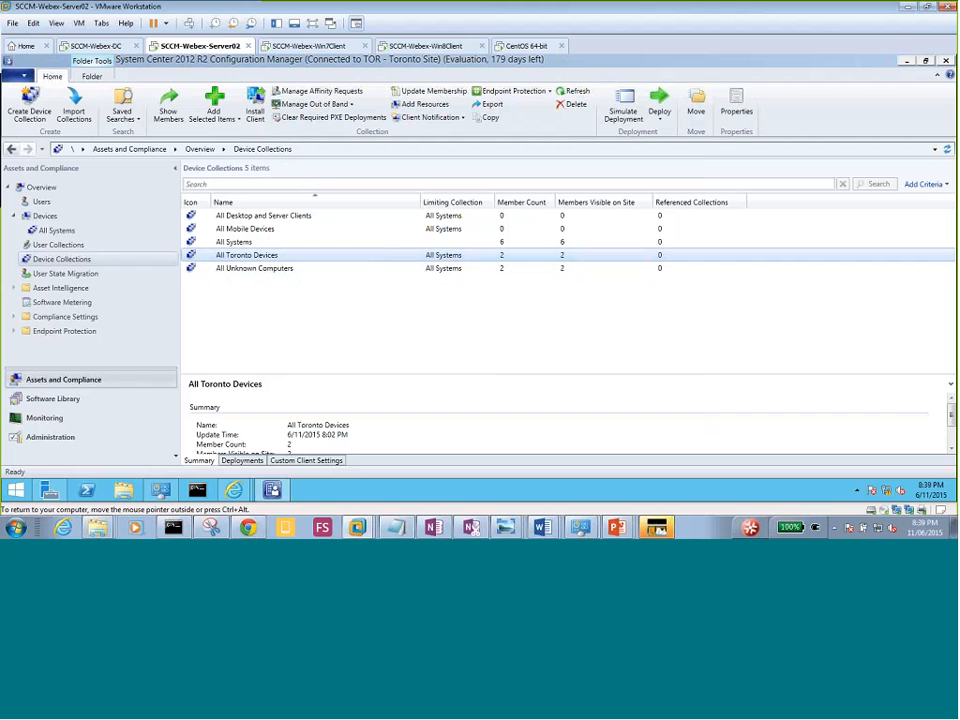
{"action": "left_click", "coordinate": [95, 260]}
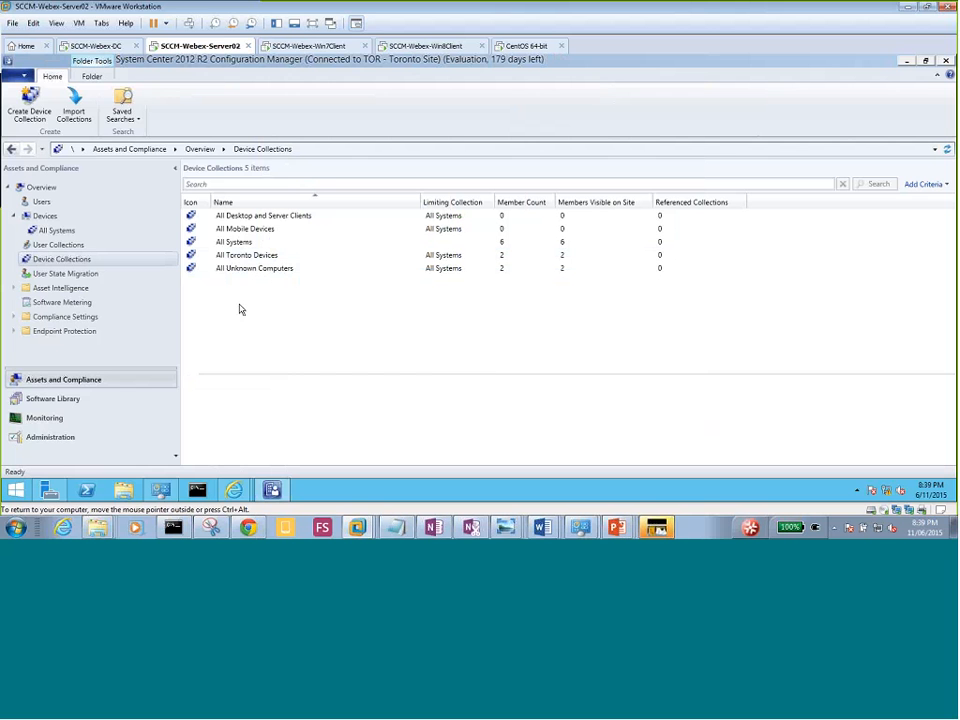
On the Win7Client VM, bring Task Manager forward and inspect the csrss.exe processes.
{"action": "left_click", "coordinate": [323, 50]}
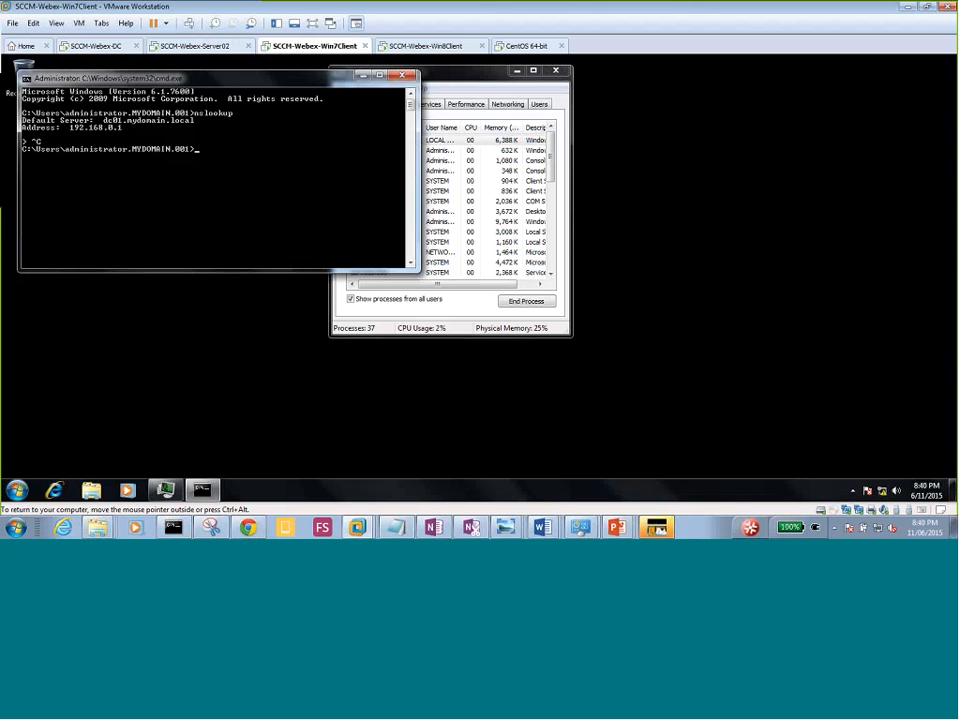
{"action": "left_click", "coordinate": [467, 80]}
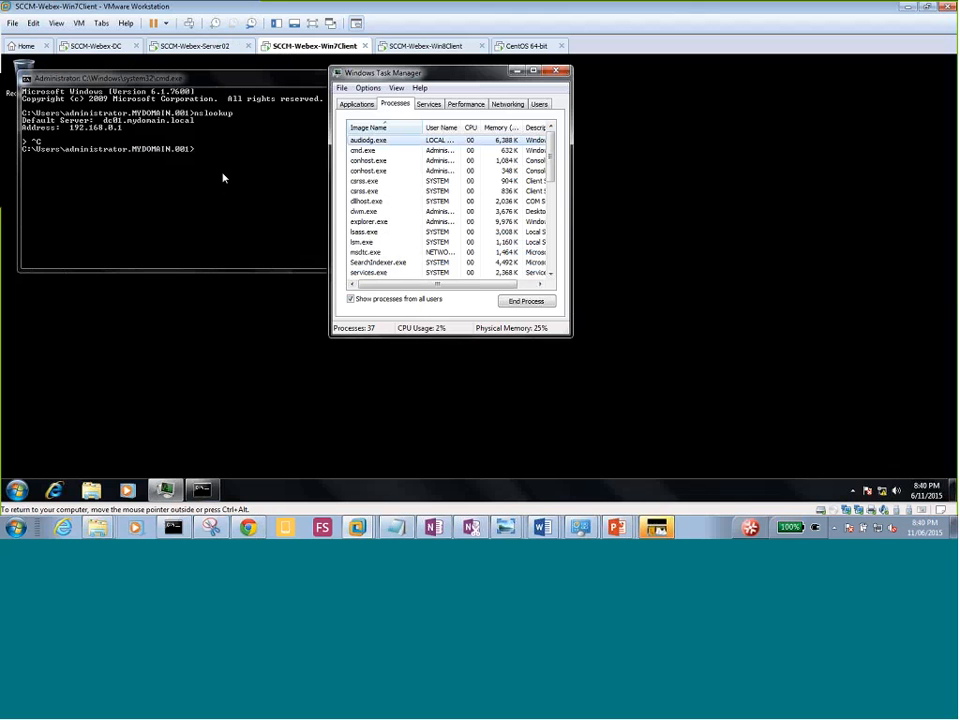
{"action": "left_click", "coordinate": [365, 181]}
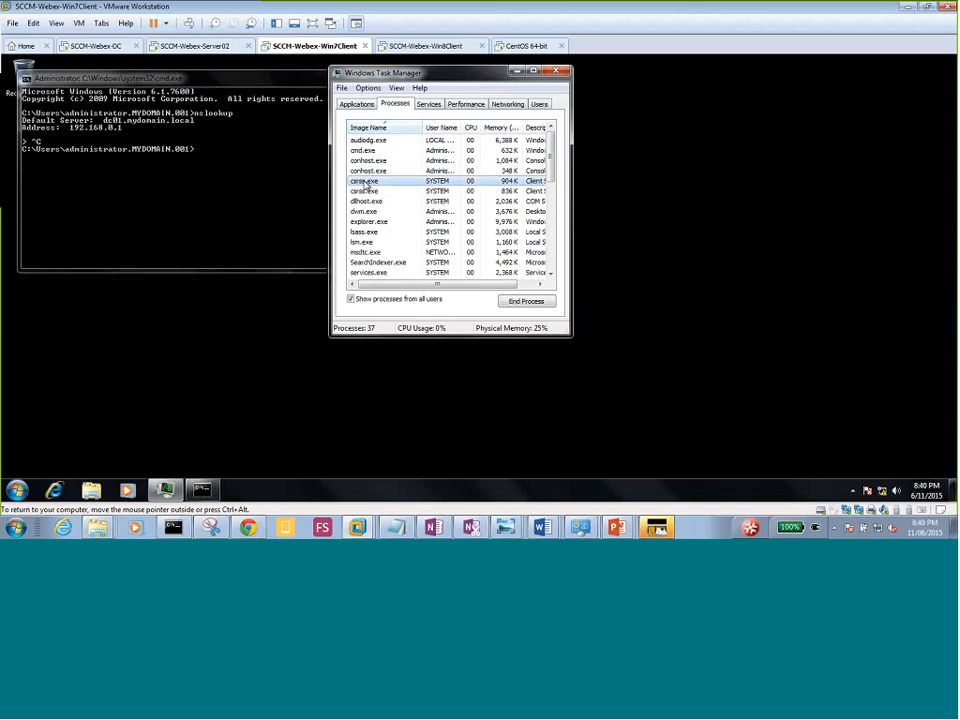
{"action": "left_click", "coordinate": [366, 188]}
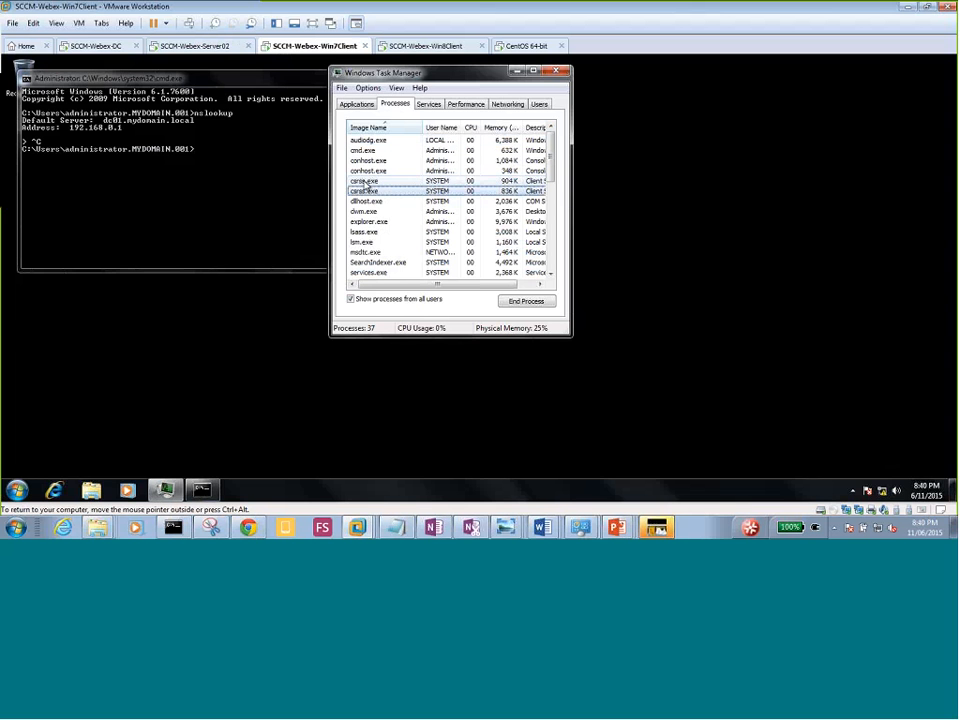
{"action": "key", "text": "c"}
{"action": "key", "text": "c"}
{"action": "left_click", "coordinate": [378, 189]}
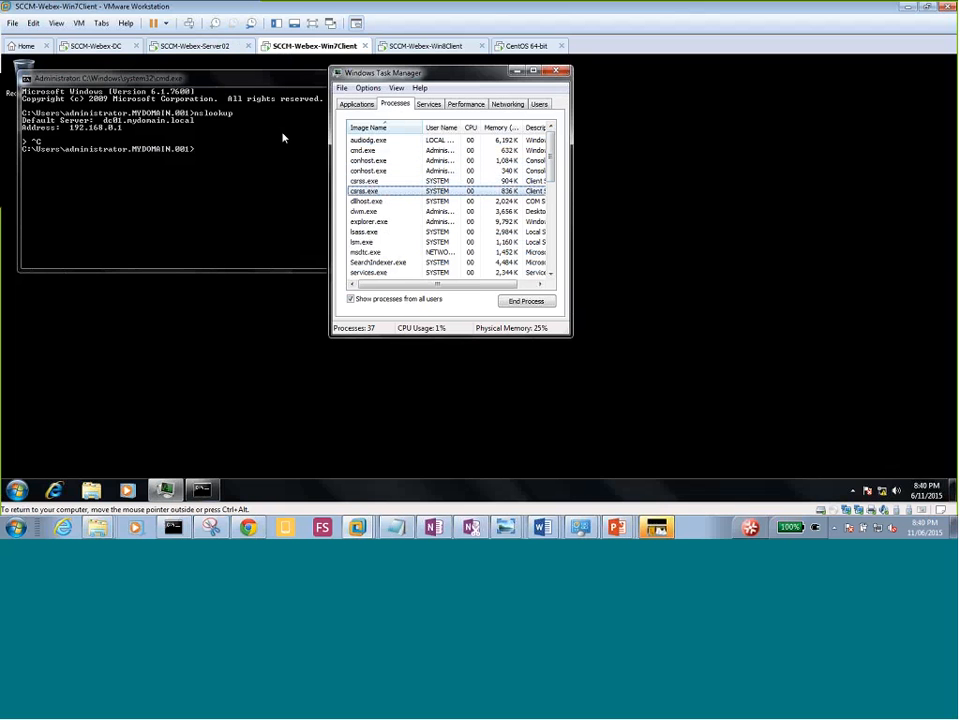
Check the Win8Client VM and bring up its Start screen.
{"action": "left_click", "coordinate": [430, 45]}
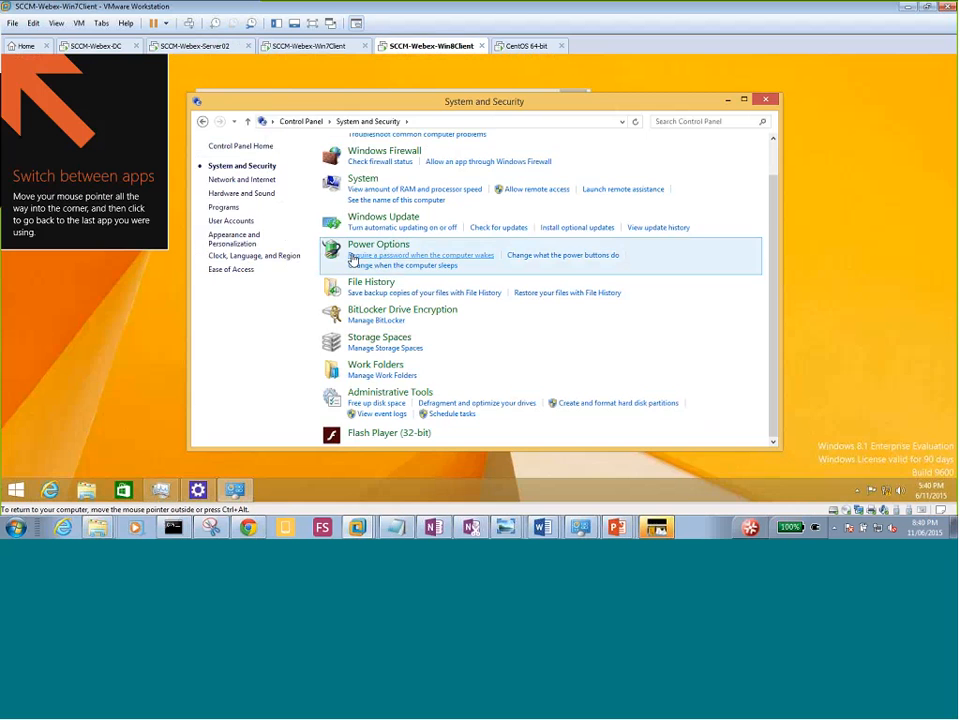
{"action": "left_click", "coordinate": [118, 370]}
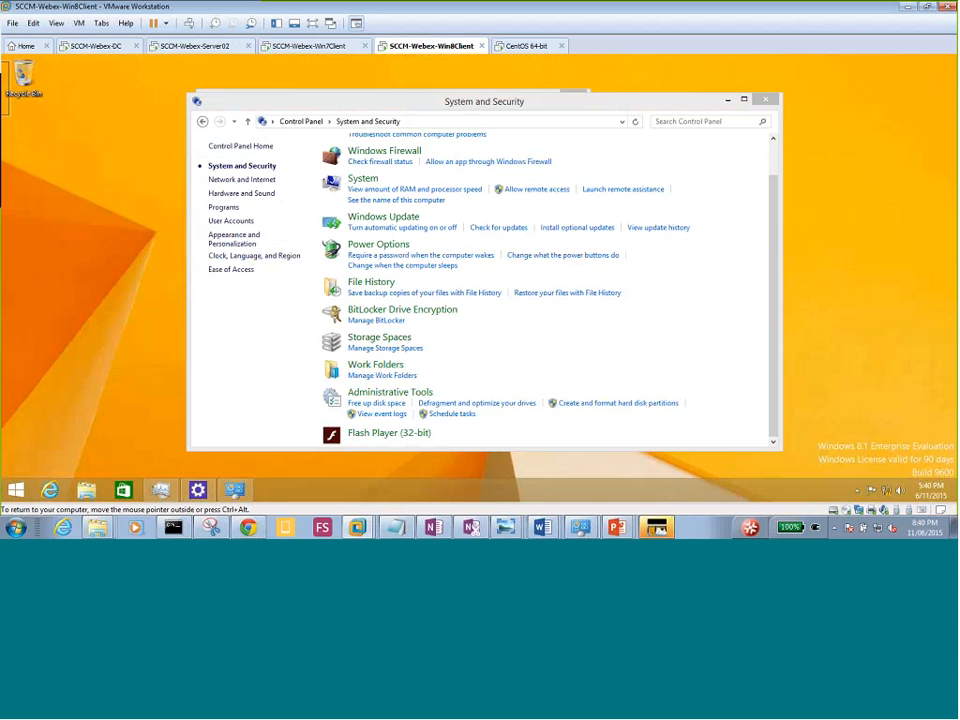
{"action": "left_click", "coordinate": [16, 489]}
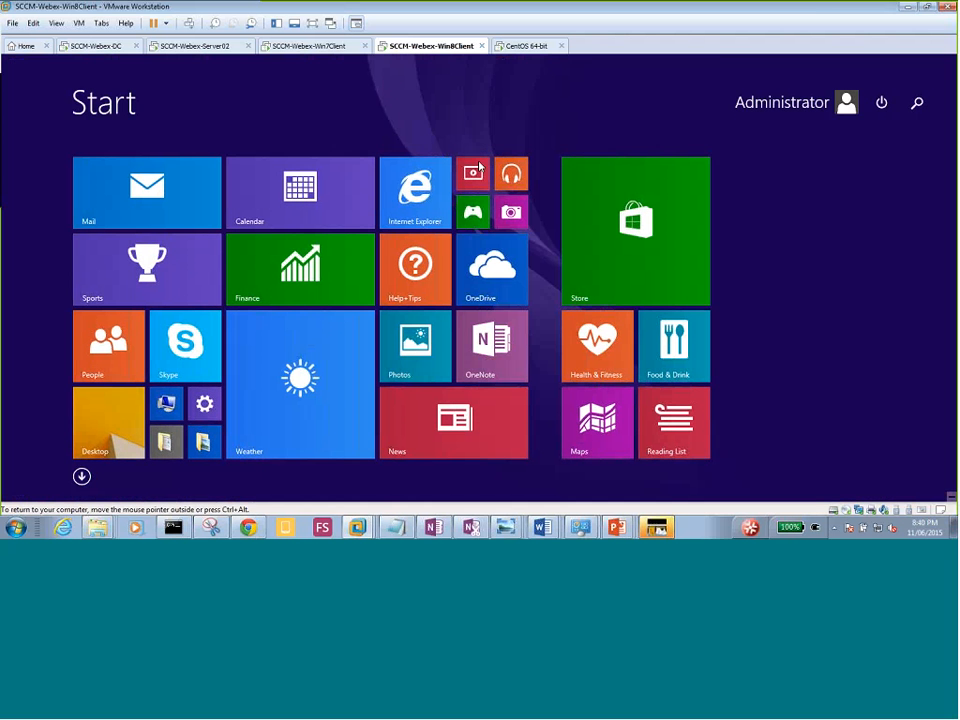
Return to Win7Client, glance at Services, then show Task Manager's Processes list again.
{"action": "left_click", "coordinate": [303, 46]}
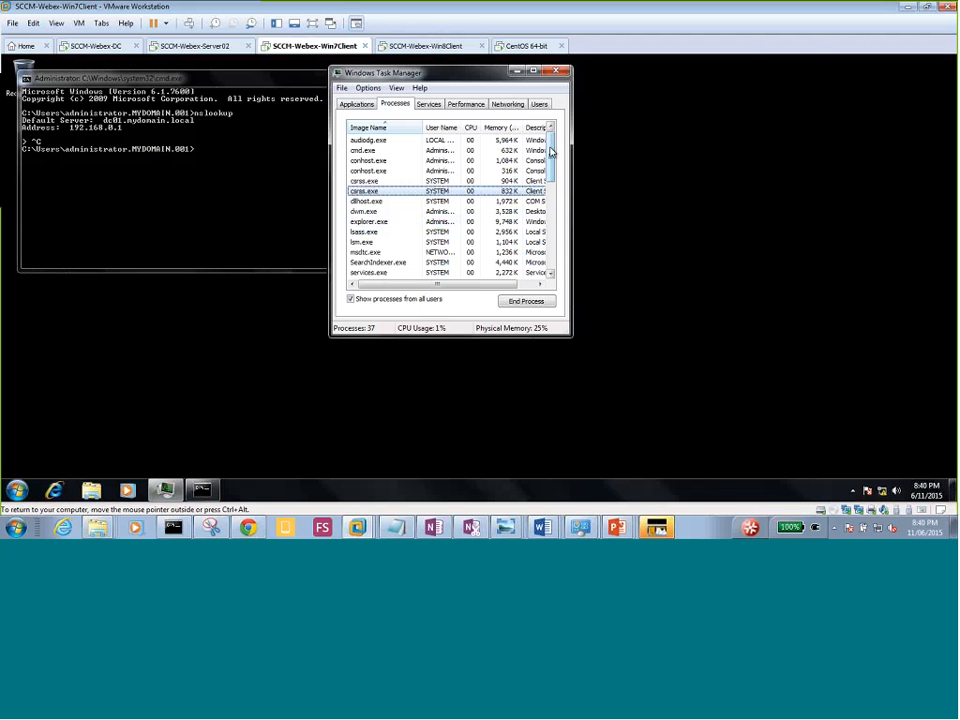
{"action": "left_click_drag", "start_coordinate": [550, 155], "coordinate": [562, 133]}
{"action": "left_click", "coordinate": [14, 490]}
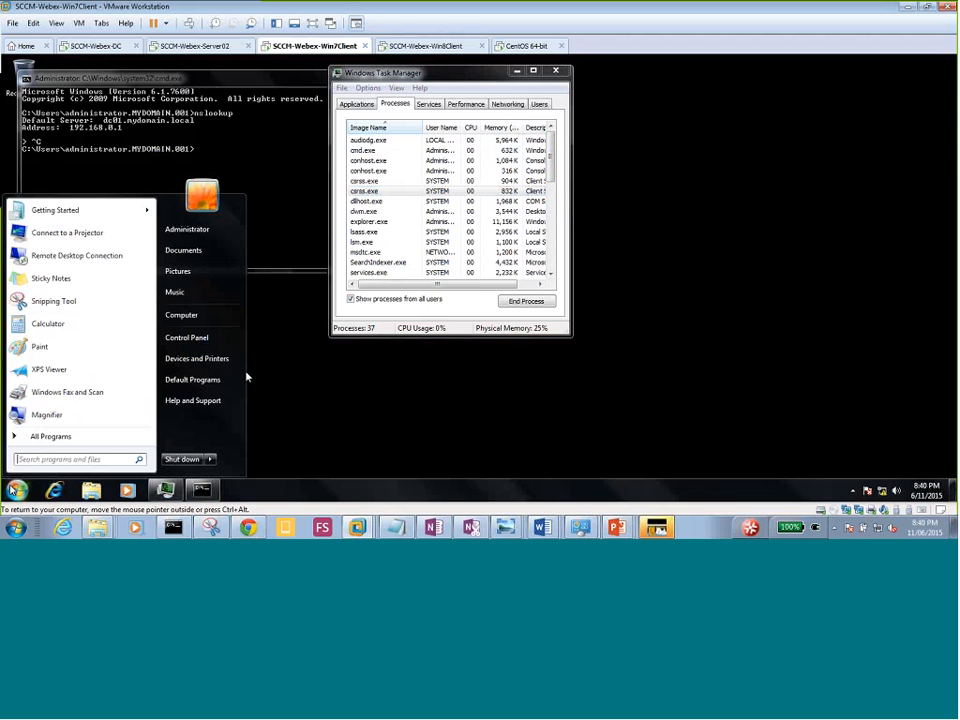
{"action": "left_click", "coordinate": [426, 106]}
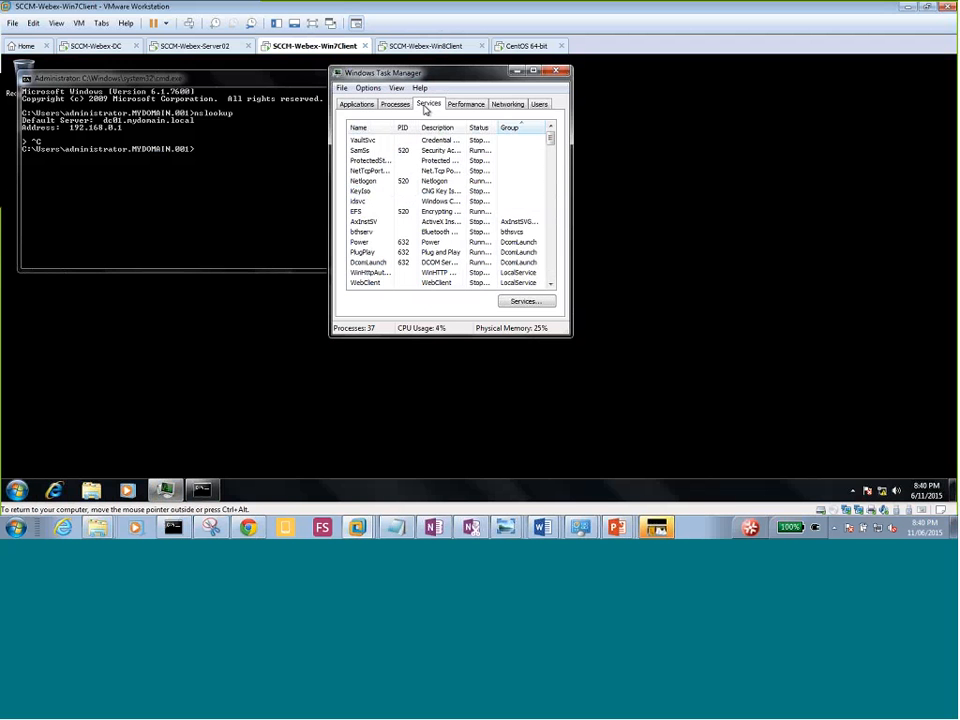
{"action": "left_click", "coordinate": [400, 105]}
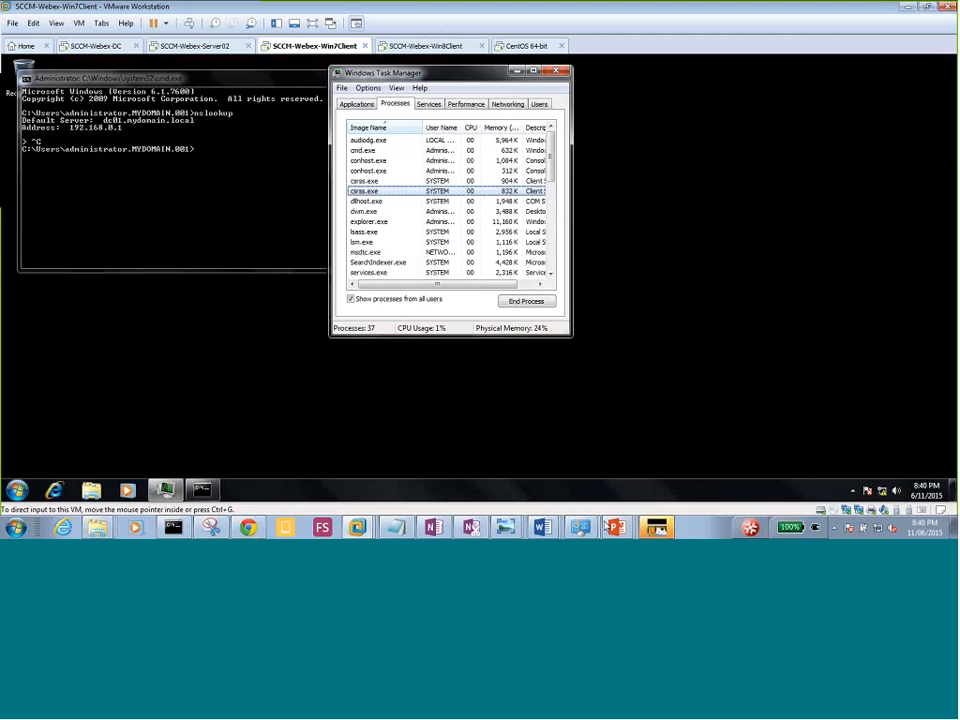
Bring up the SCCM2012R2-Day02 deck and present 'Installing the Client by Using Client Push Installation' full screen.
{"action": "mouse_move", "coordinate": [607, 526]}
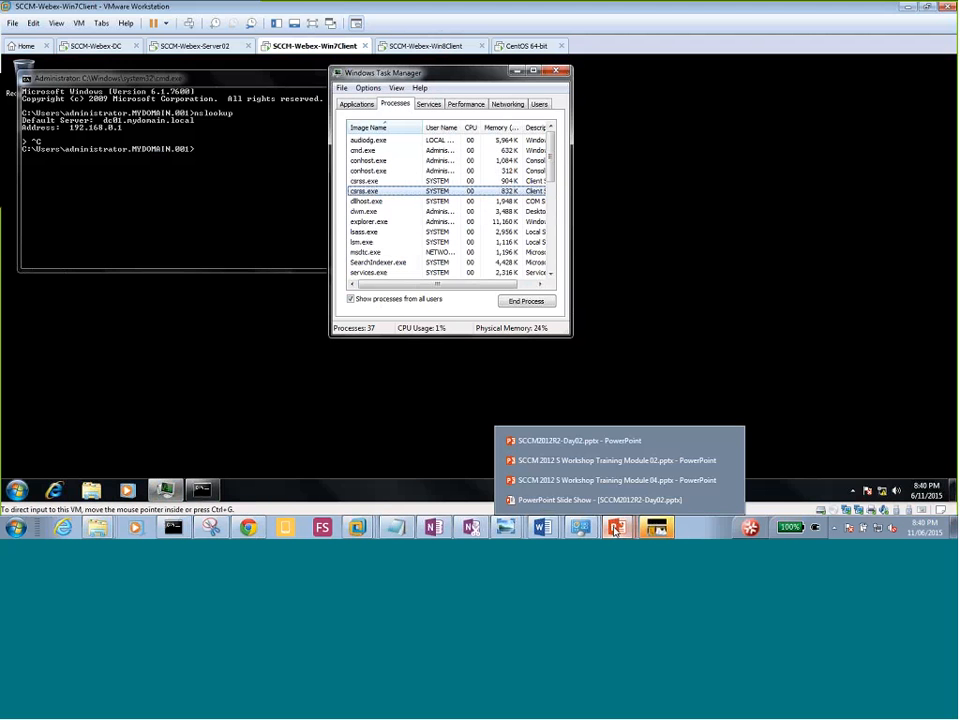
{"action": "left_click", "coordinate": [573, 441]}
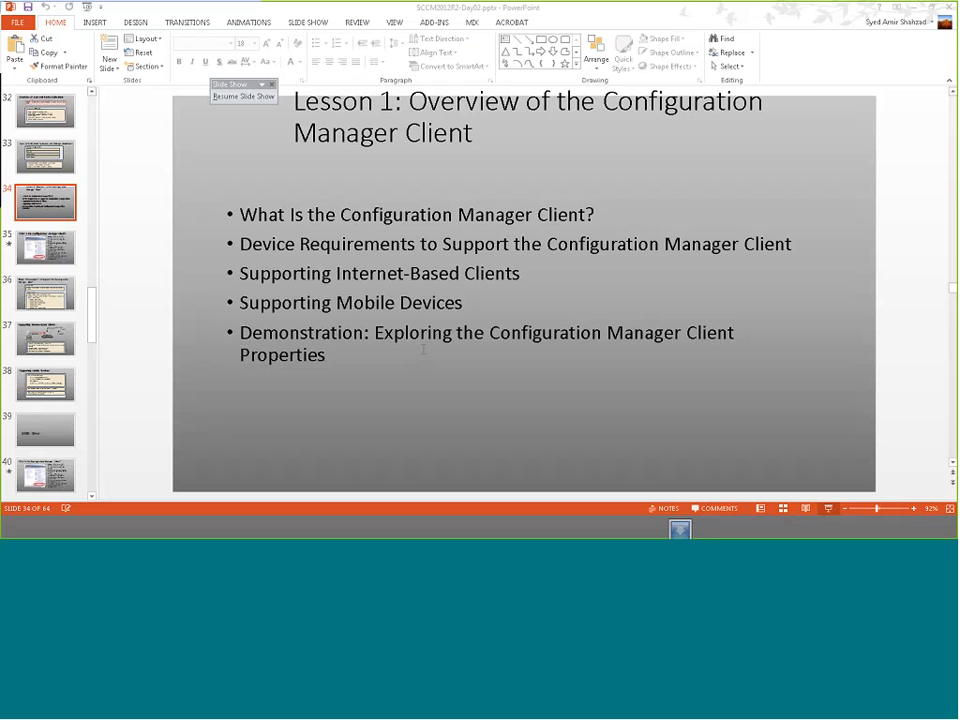
{"action": "left_click", "coordinate": [47, 256]}
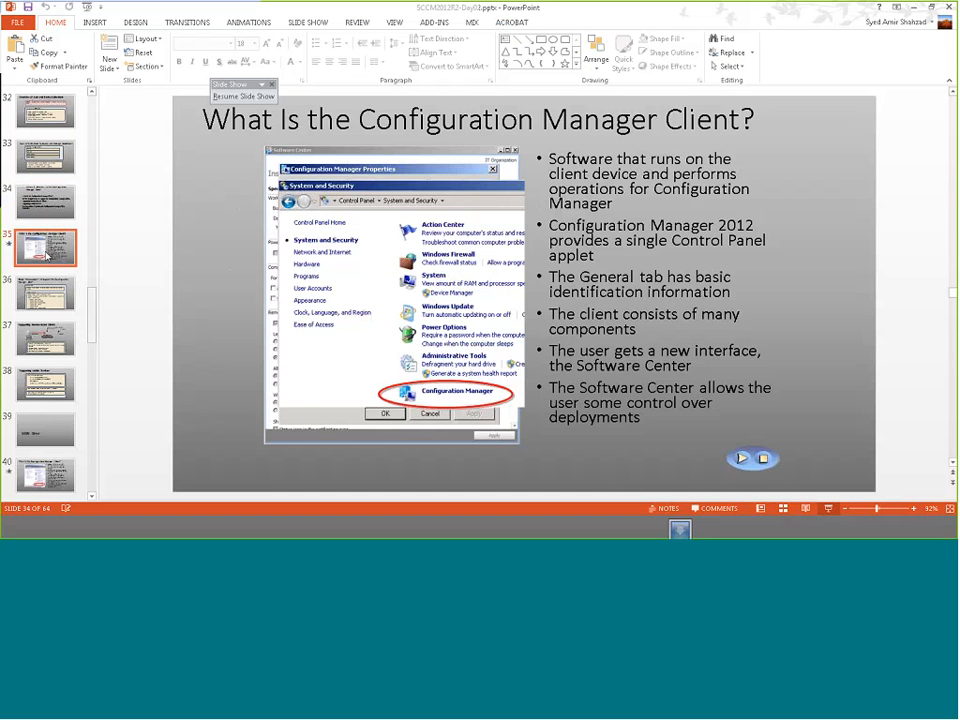
{"action": "key", "text": "Down"}
{"action": "key", "text": "Down"}
{"action": "key", "text": "Down"}
{"action": "key", "text": "Down"}
{"action": "key", "text": "Down"}
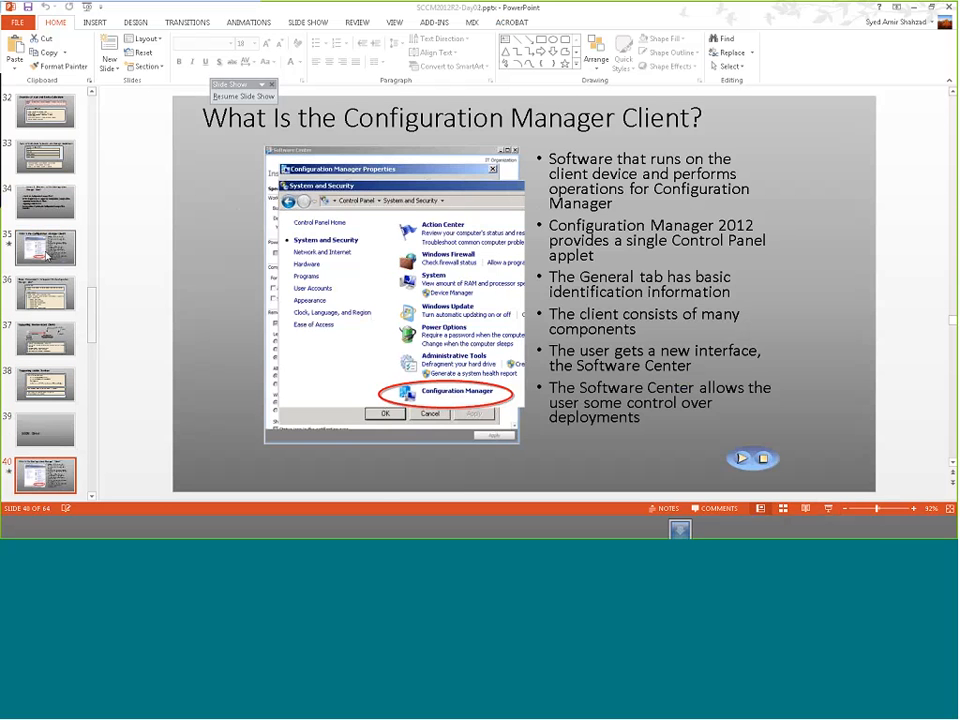
{"action": "key", "text": "Down"}
{"action": "key", "text": "Down"}
{"action": "key", "text": "Down"}
{"action": "key", "text": "Down"}
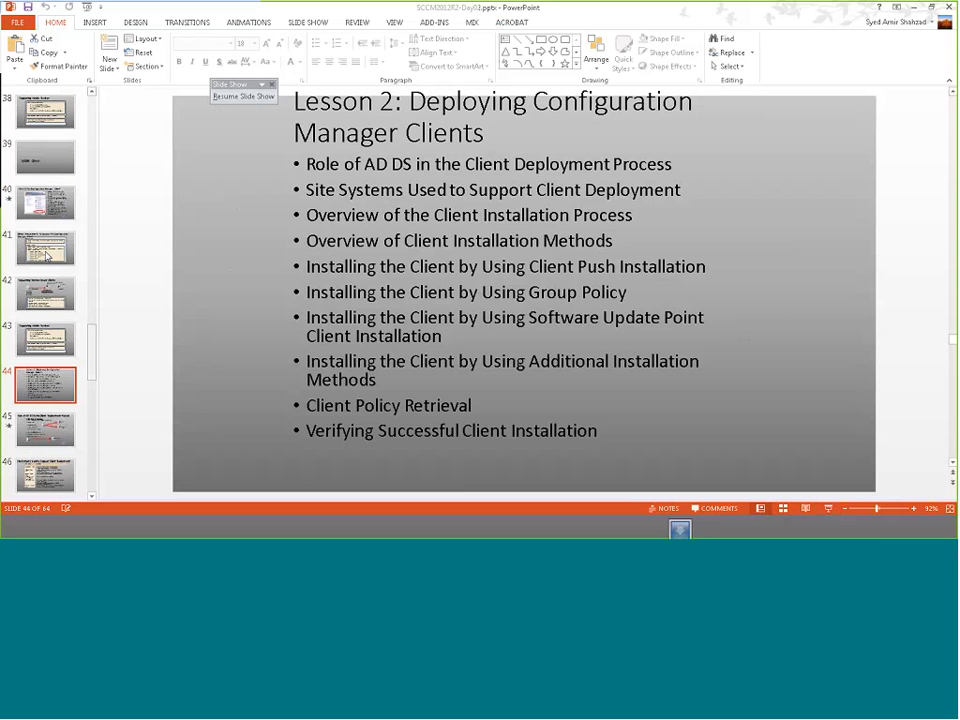
{"action": "left_click", "coordinate": [243, 97]}
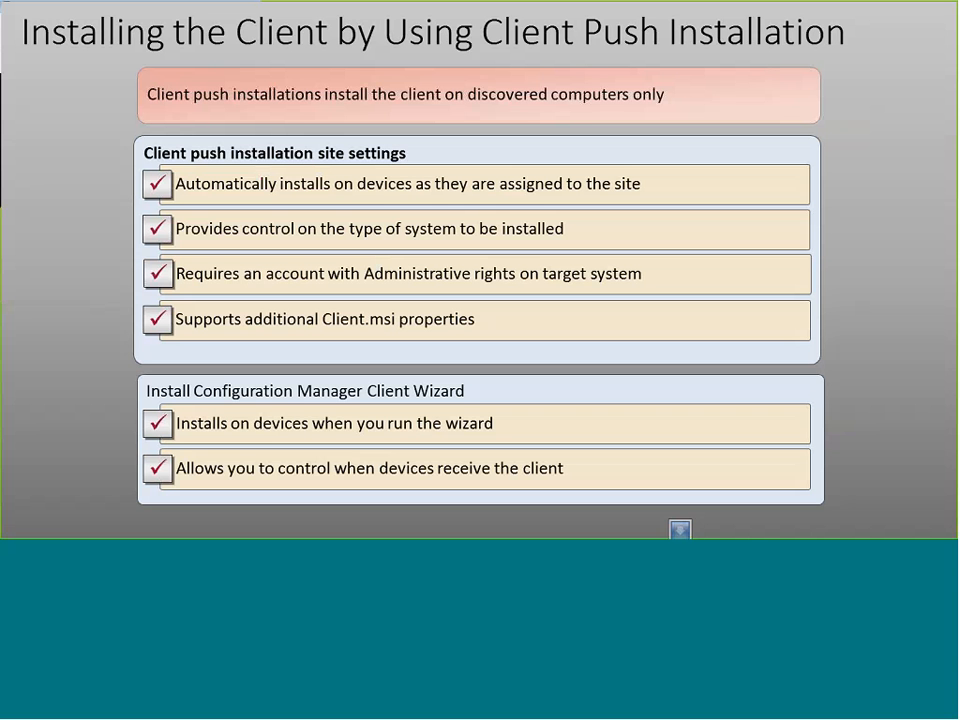
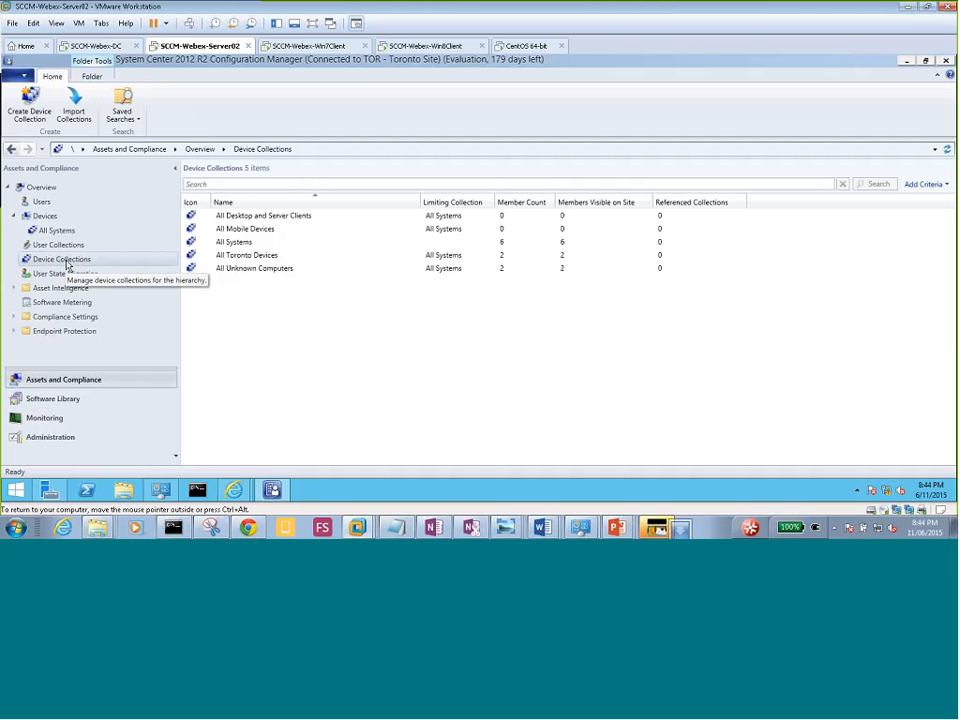
{"action": "left_click", "coordinate": [43, 217]}
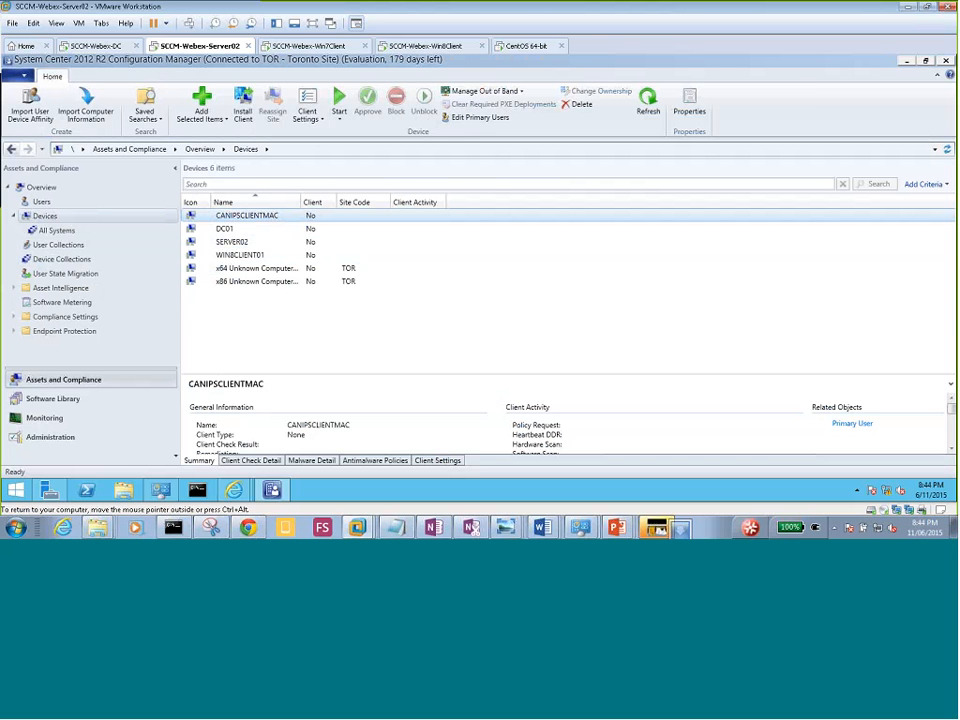
{"action": "left_click", "coordinate": [280, 312]}
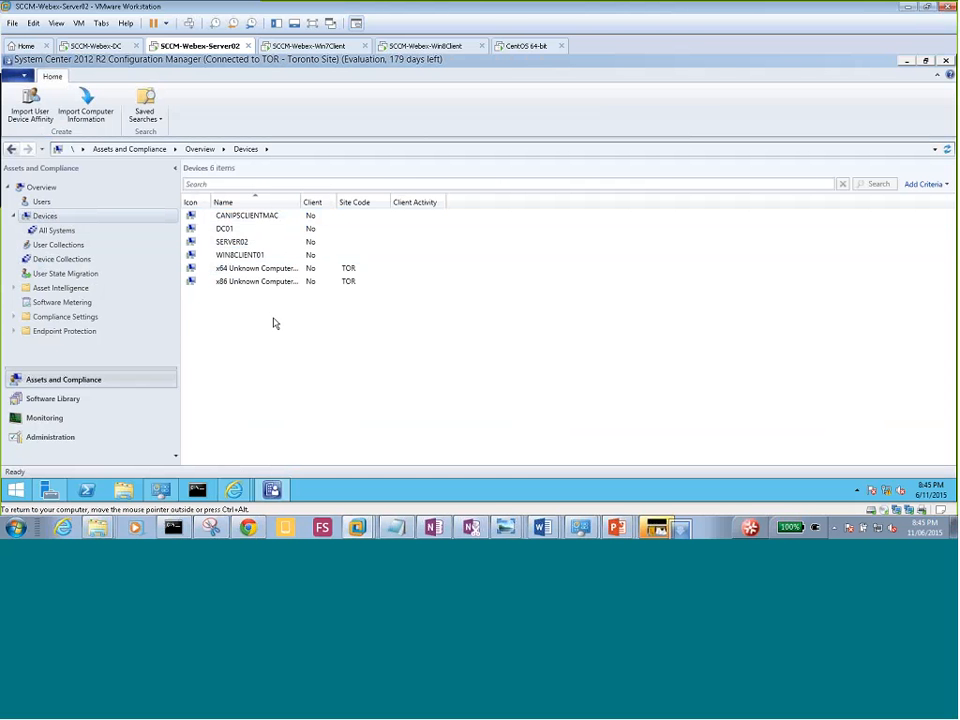
{"action": "left_click", "coordinate": [300, 47]}
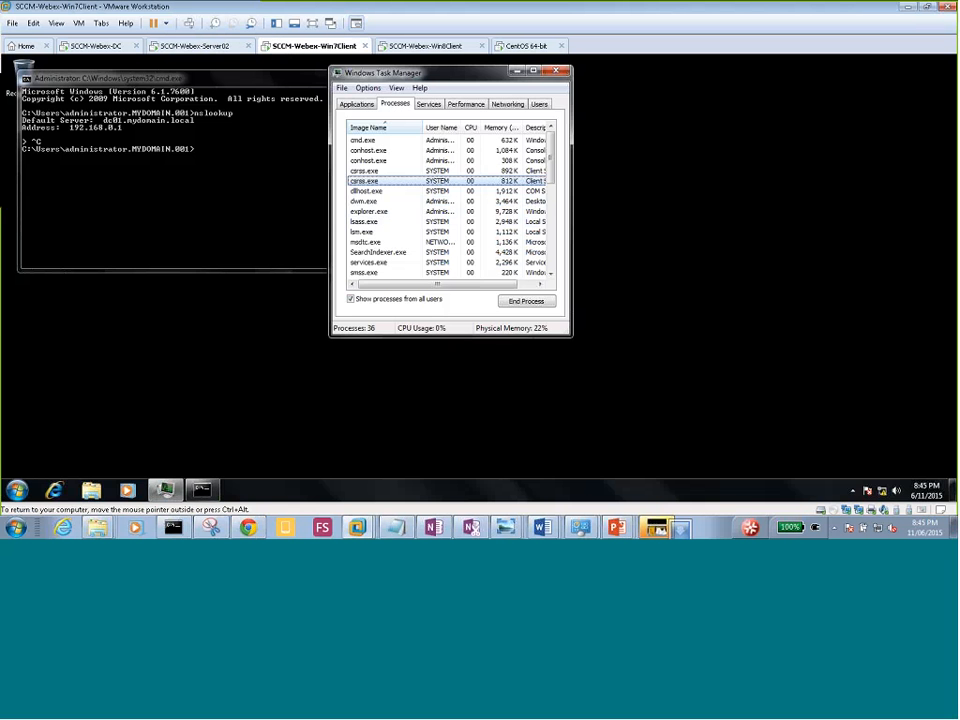
{"action": "key", "text": "ctrl+alt"}
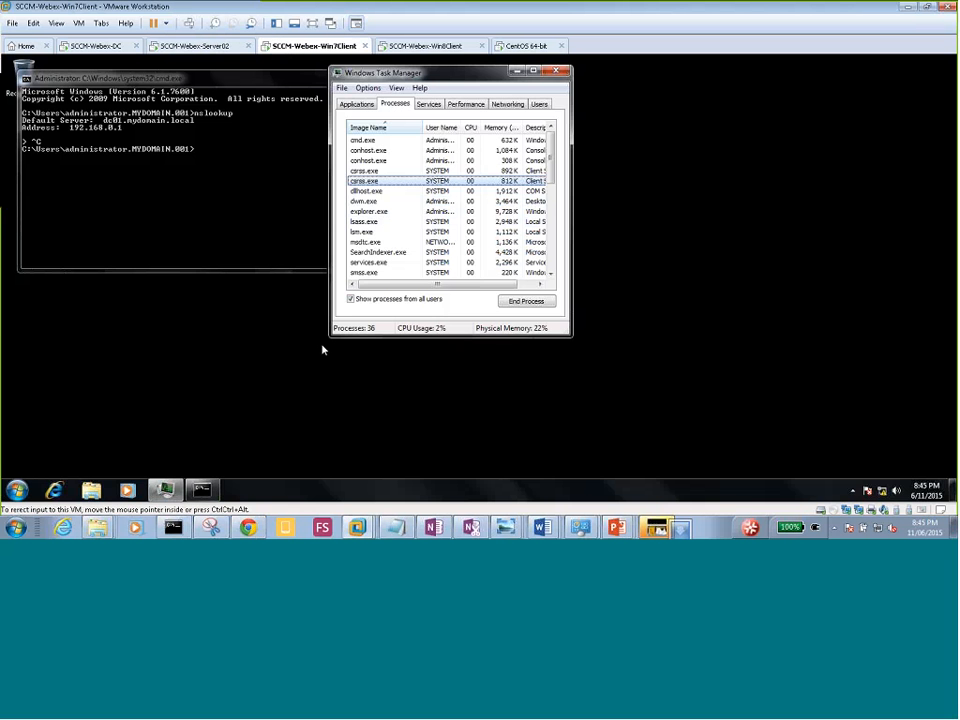
{"action": "left_click", "coordinate": [196, 46]}
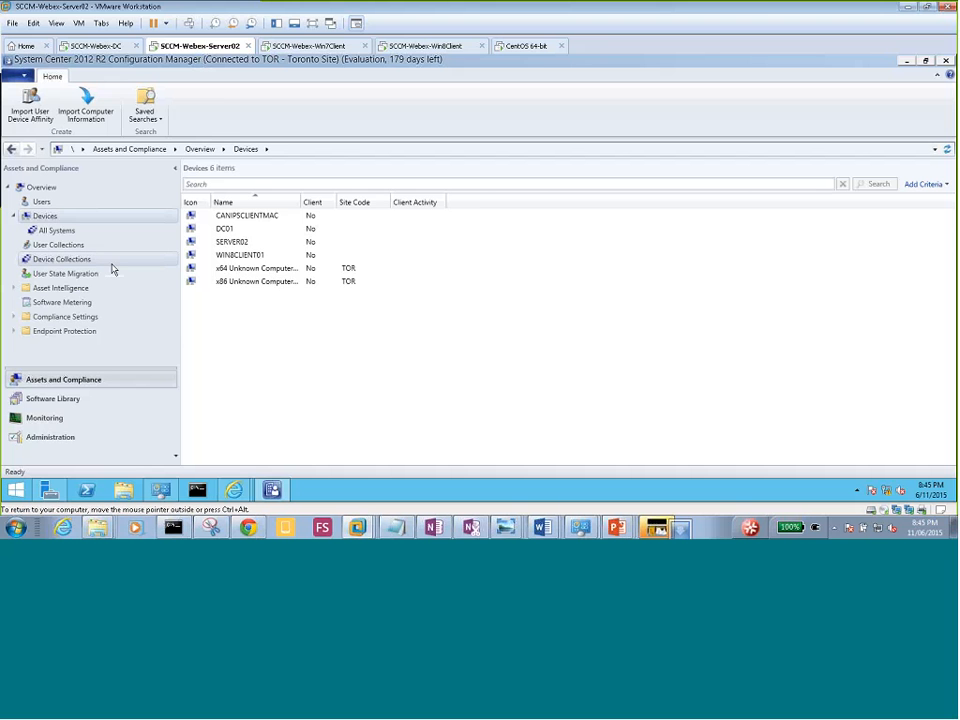
{"action": "left_click", "coordinate": [75, 259]}
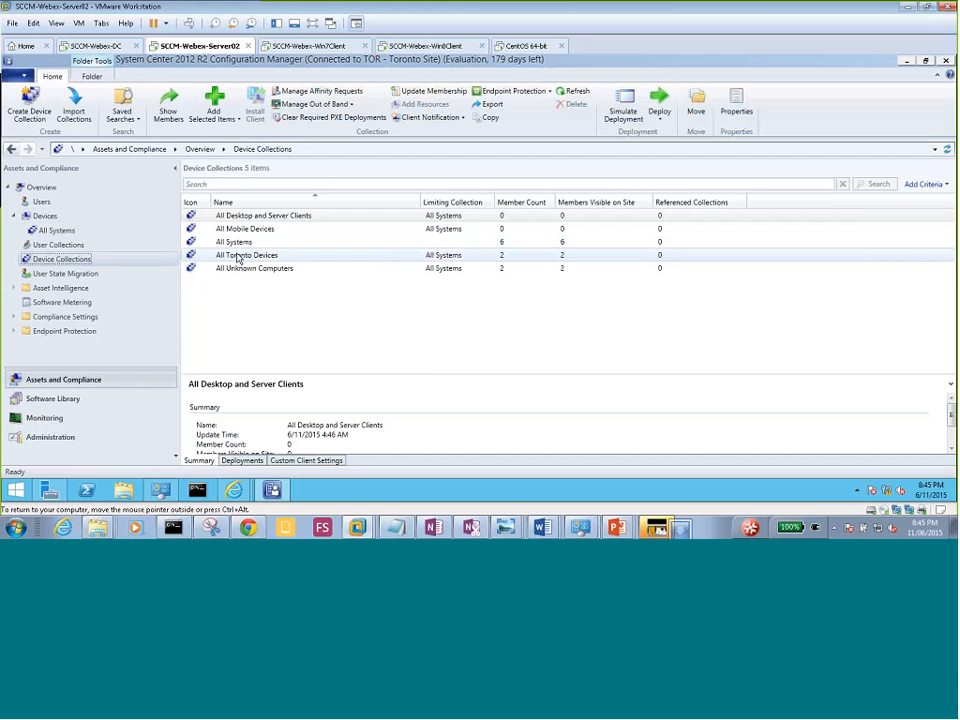
Push the client to All Toronto Devices with Always install ticked, installing from the Toronto site, for 2 resources.
{"action": "left_click", "coordinate": [238, 258]}
{"action": "right_click", "coordinate": [250, 256]}
{"action": "key", "text": "Escape"}
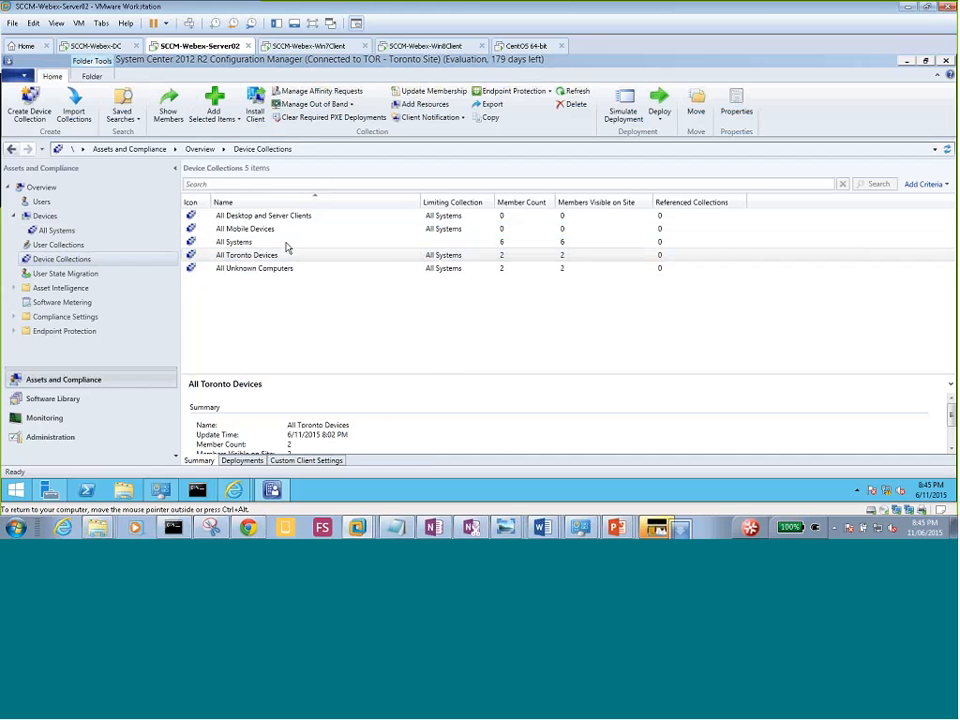
{"action": "left_click", "coordinate": [540, 428]}
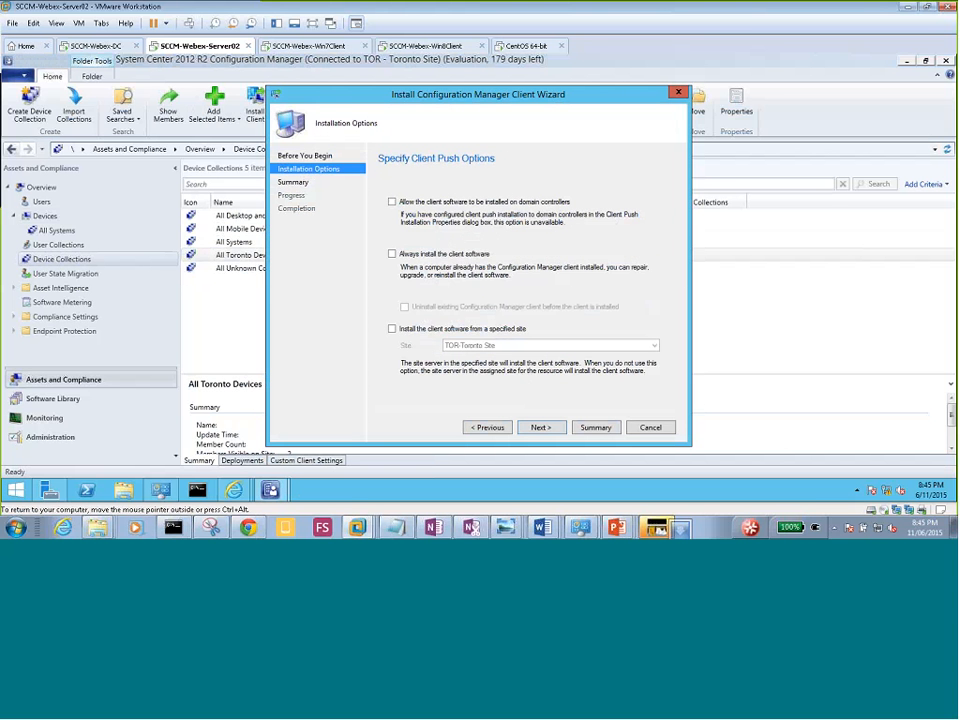
{"action": "left_click", "coordinate": [392, 254]}
{"action": "left_click", "coordinate": [392, 329]}
{"action": "left_click", "coordinate": [540, 428]}
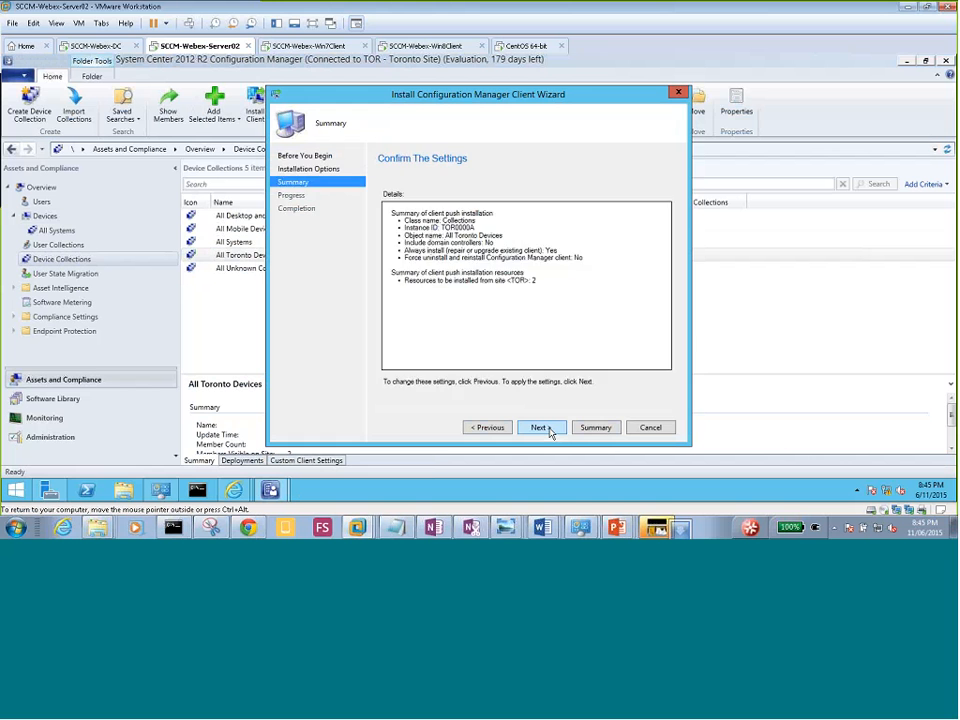
{"action": "left_click", "coordinate": [545, 429]}
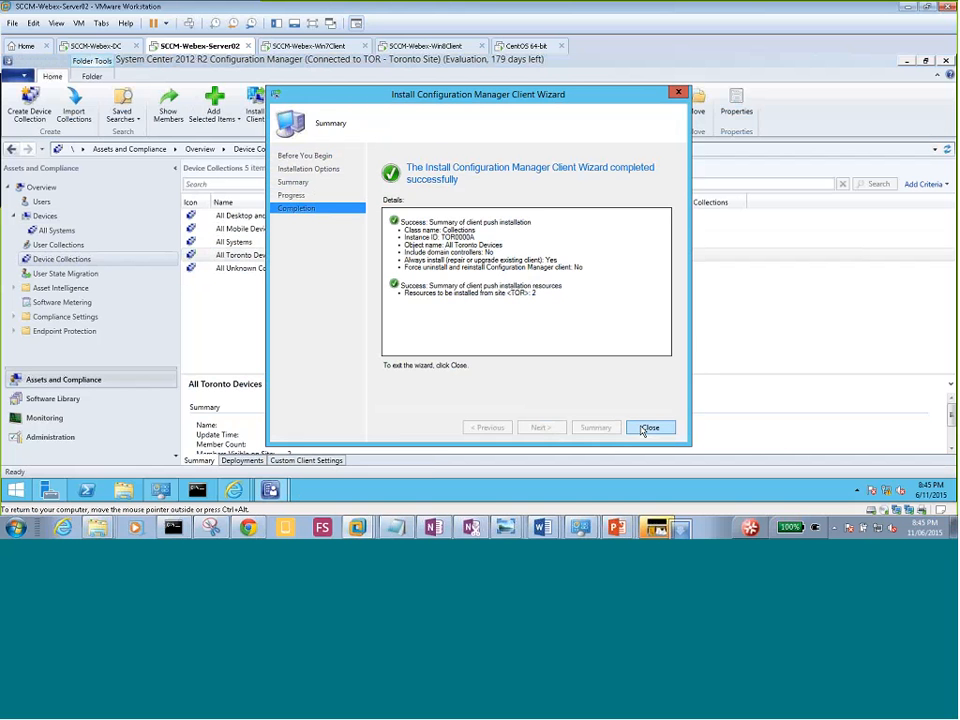
{"action": "left_click", "coordinate": [645, 428]}
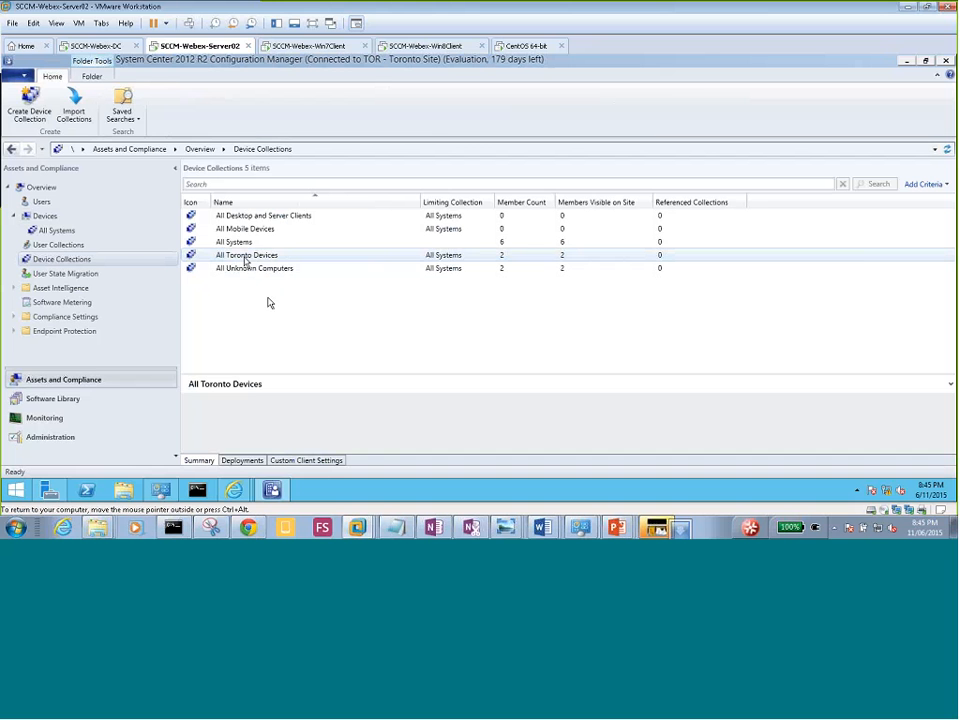
Confirm All Toronto Devices has no deployments or custom client settings, then review the six-device Devices list.
{"action": "left_click", "coordinate": [242, 460]}
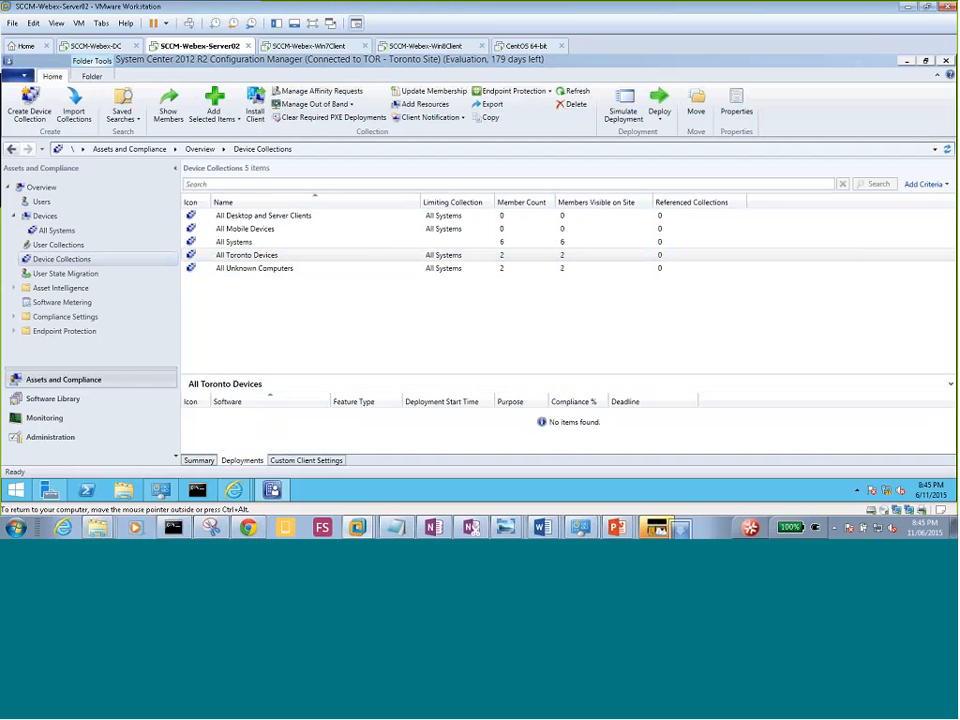
{"action": "left_click", "coordinate": [306, 461]}
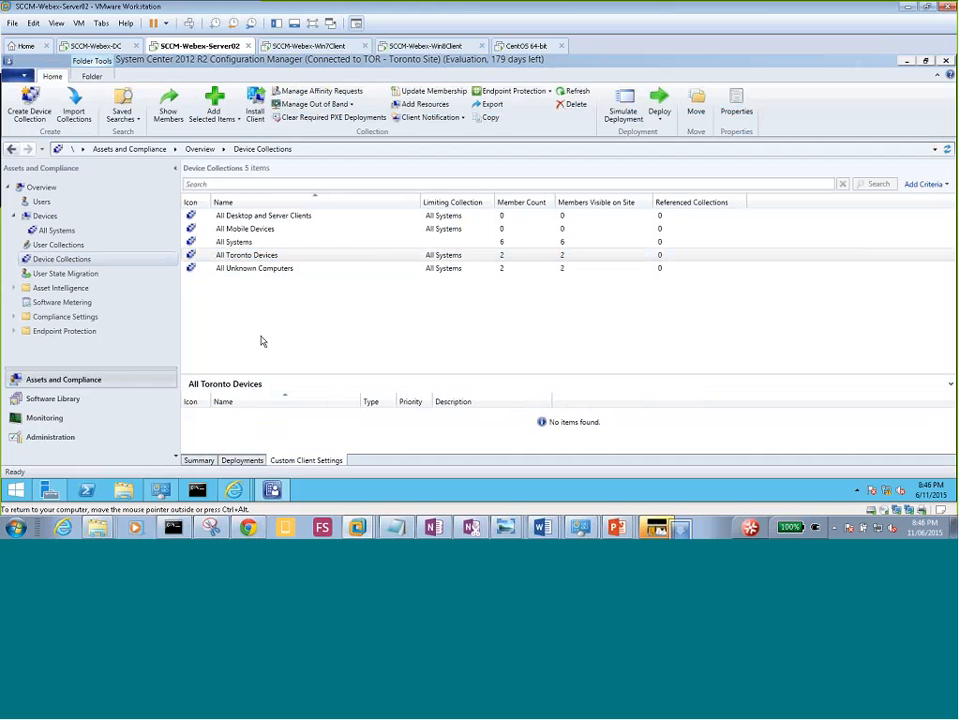
{"action": "left_click", "coordinate": [30, 216]}
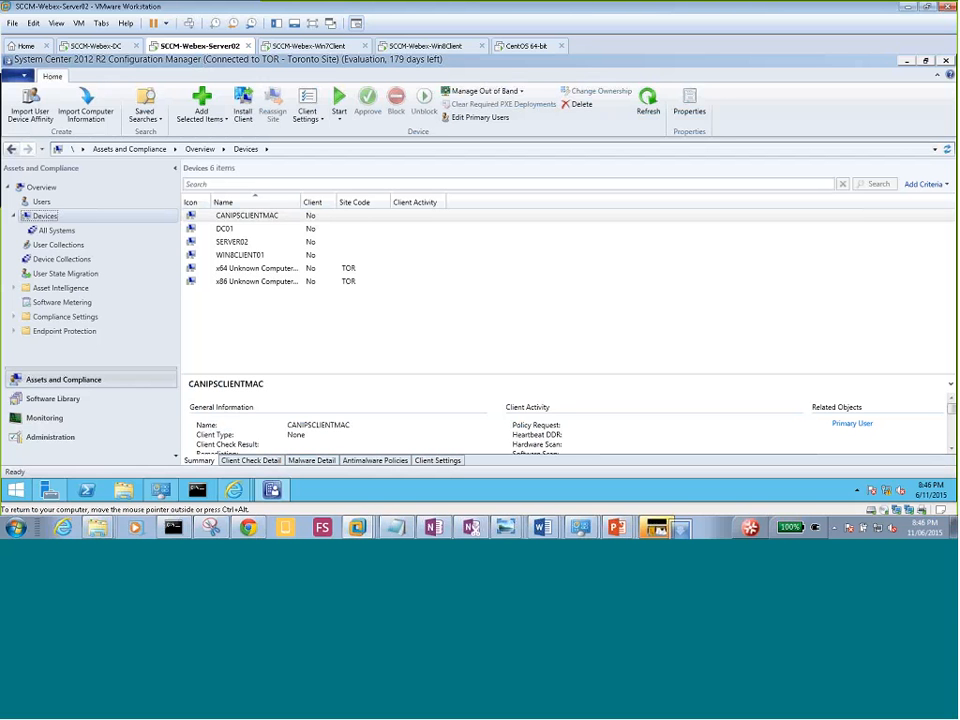
{"action": "left_click", "coordinate": [258, 328]}
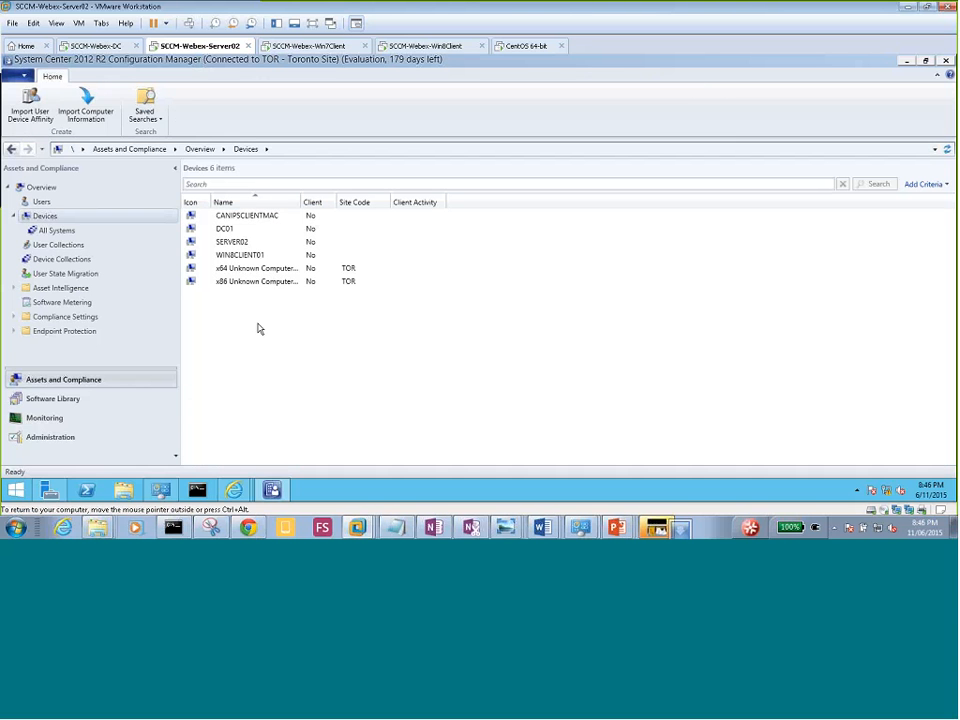